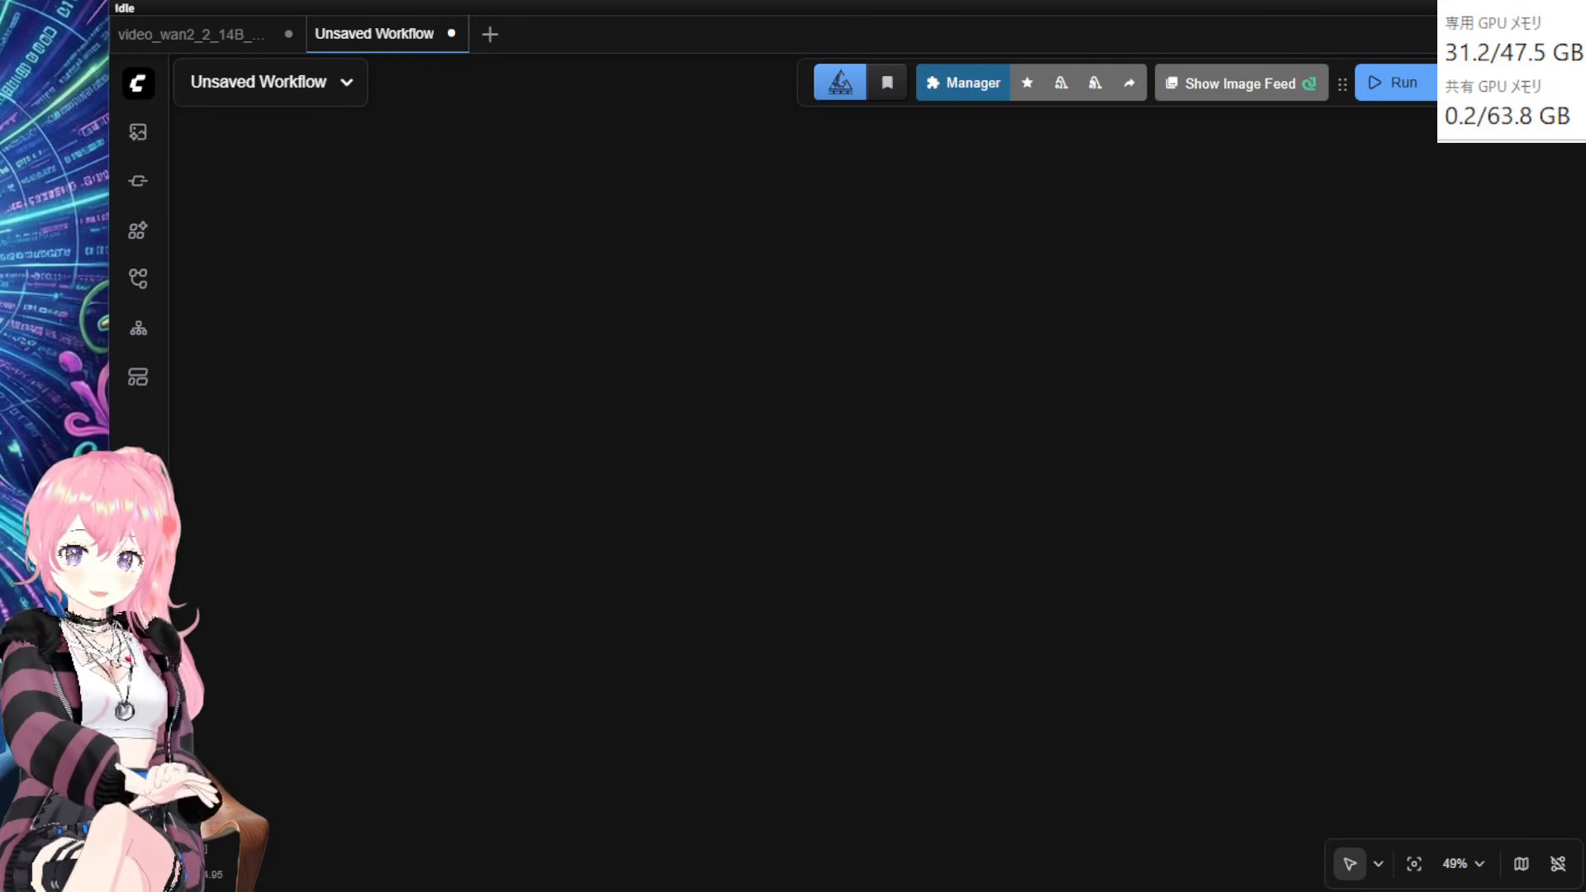
Step: Look through the Lightx2v files in WanVideo_comfy, then go to the Wan2.2-Animate-14B-GGUF files page
left_click(223, 0)
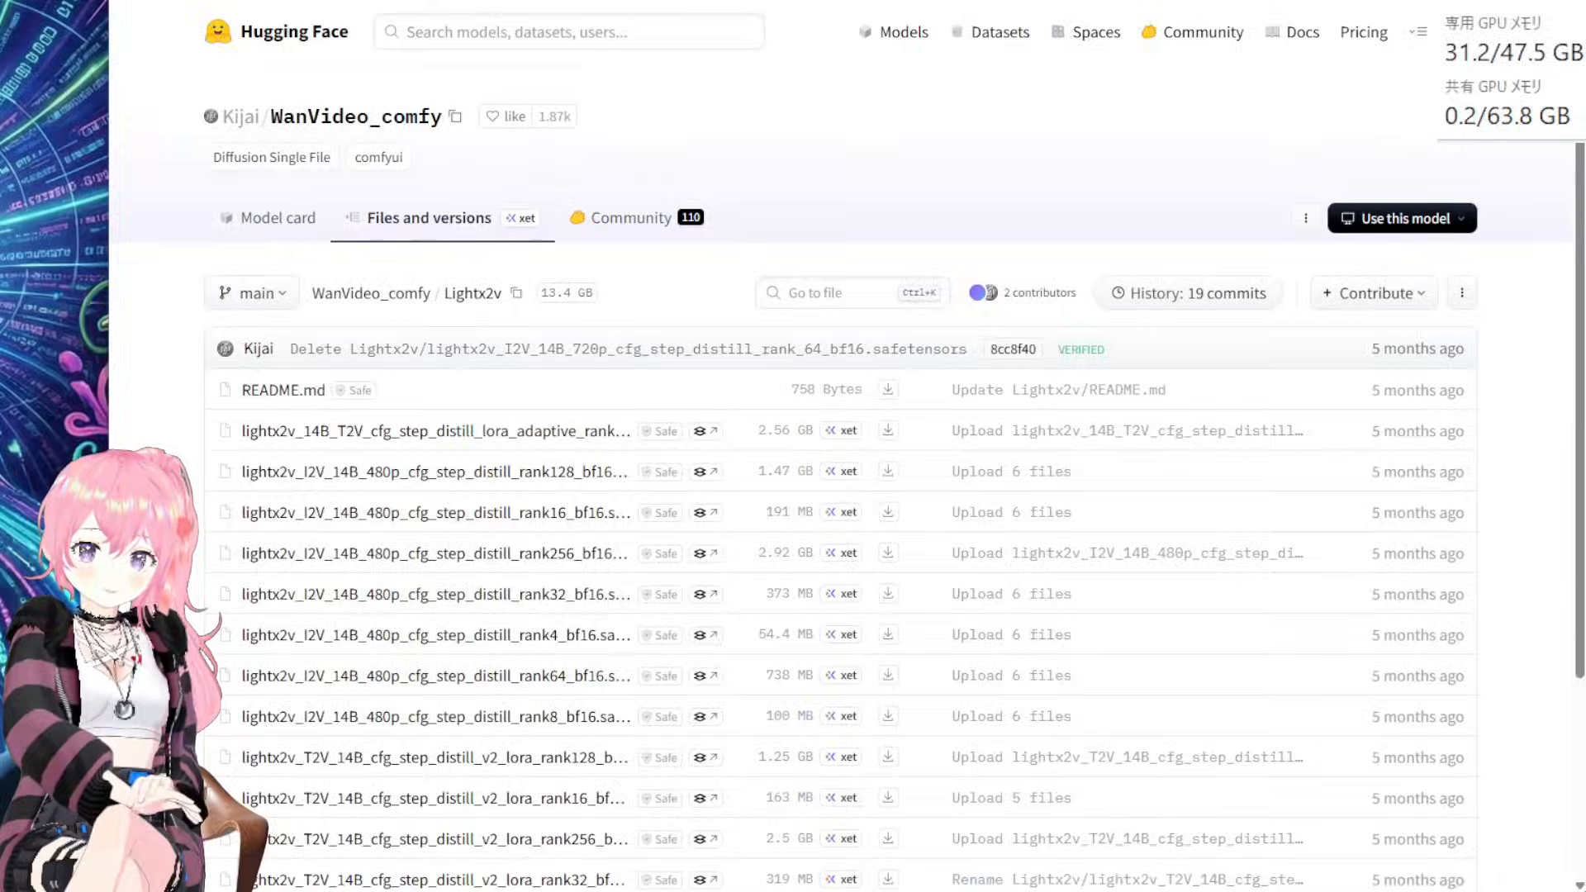
scroll(801, 427, "down", 1)
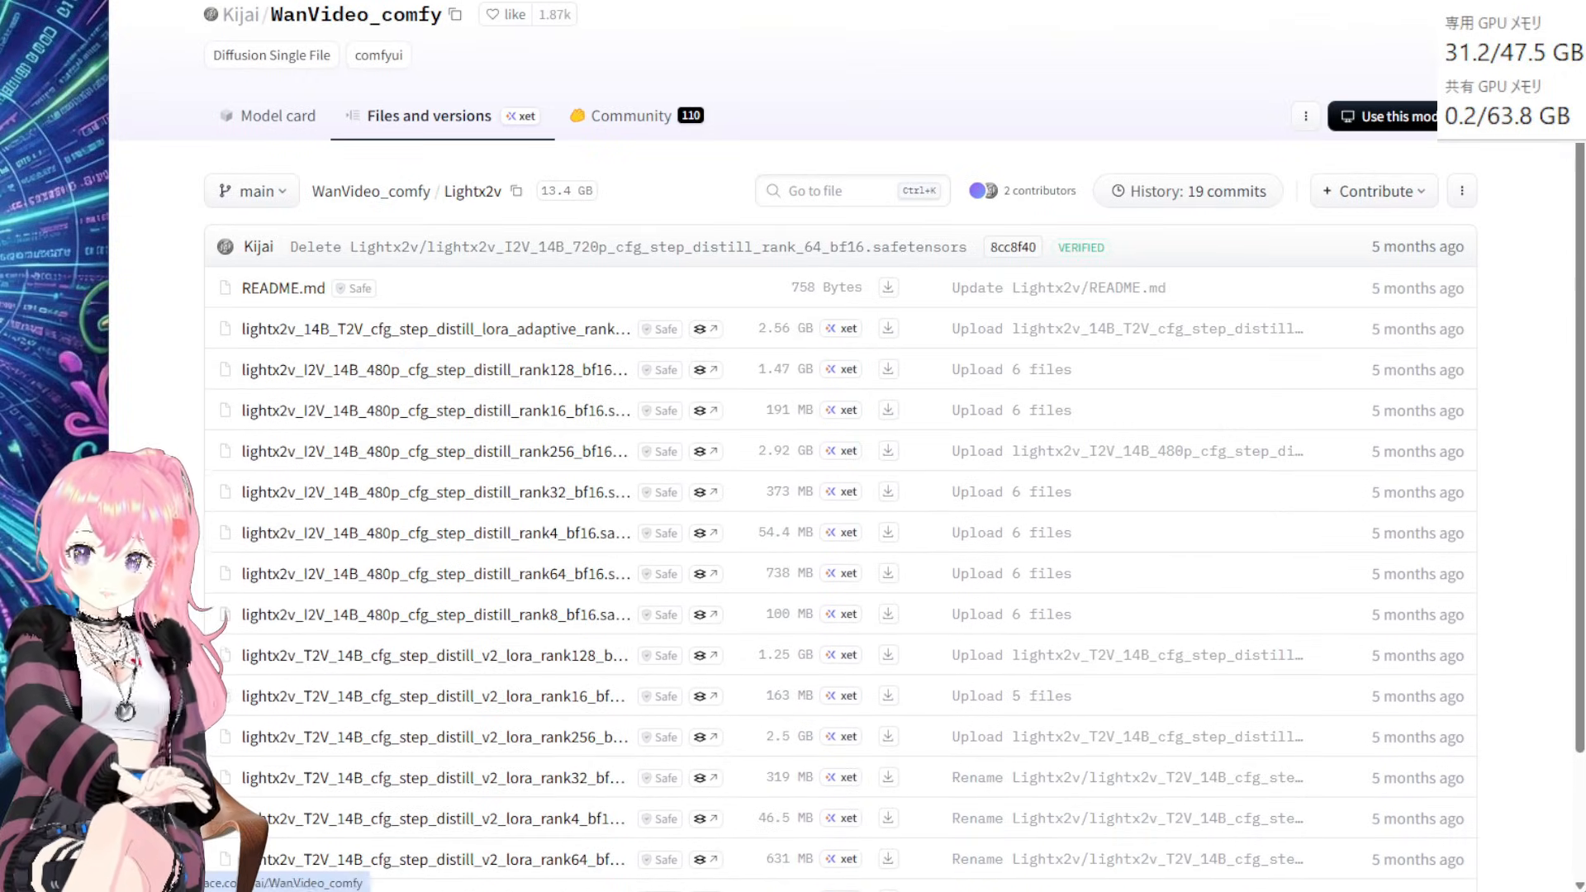
left_click(355, 0)
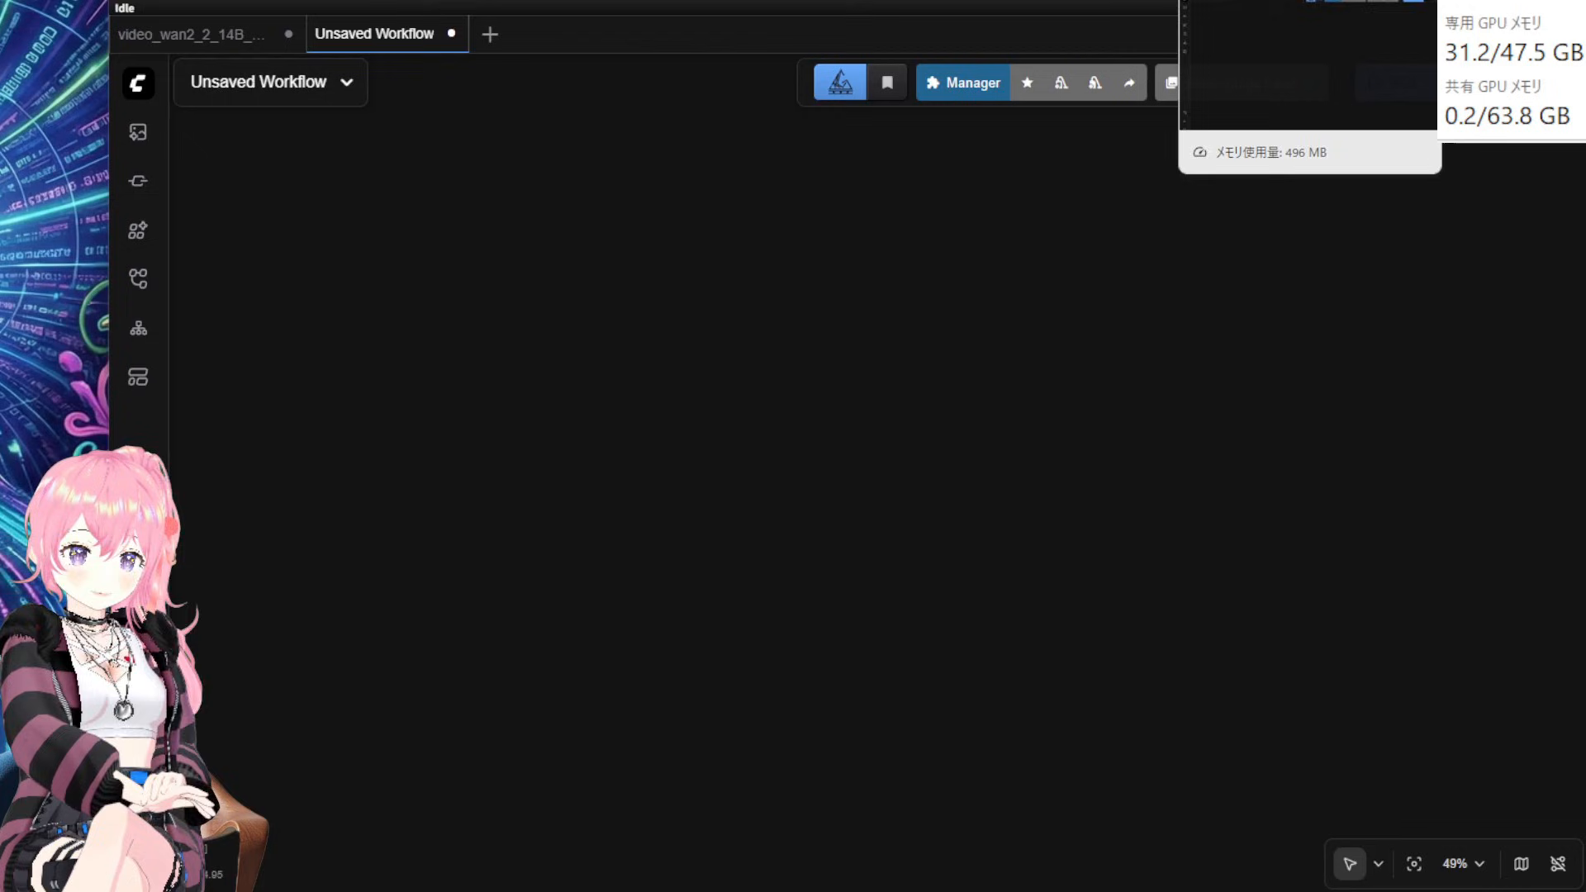
Step: Load the Wan2.2 Animate character animation template from the Video category of the templates browser
left_click(1264, 0)
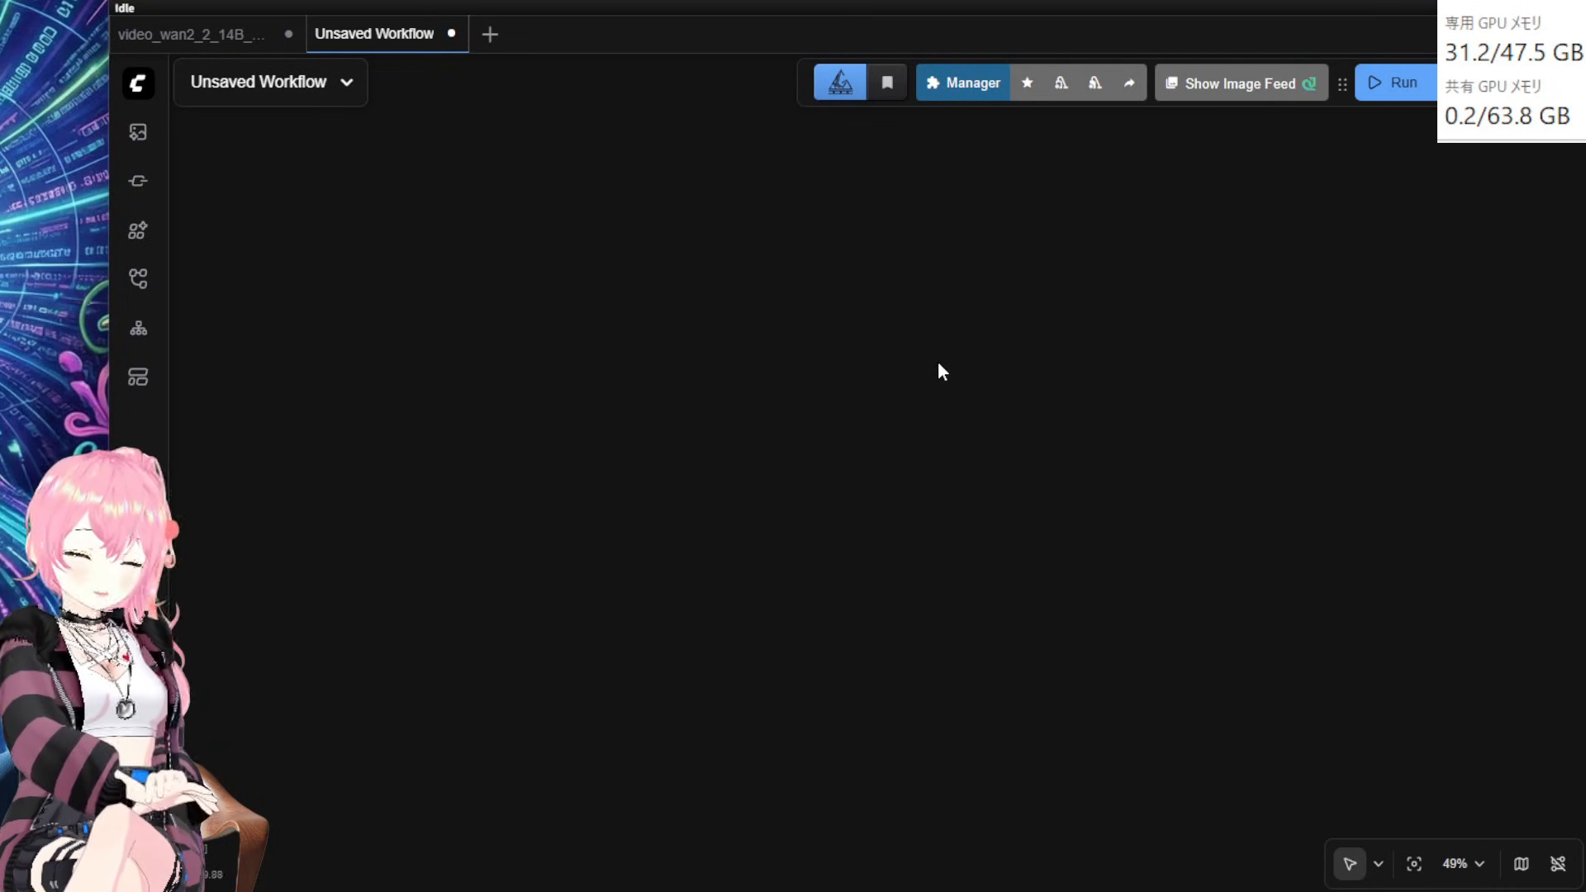
left_click(137, 382)
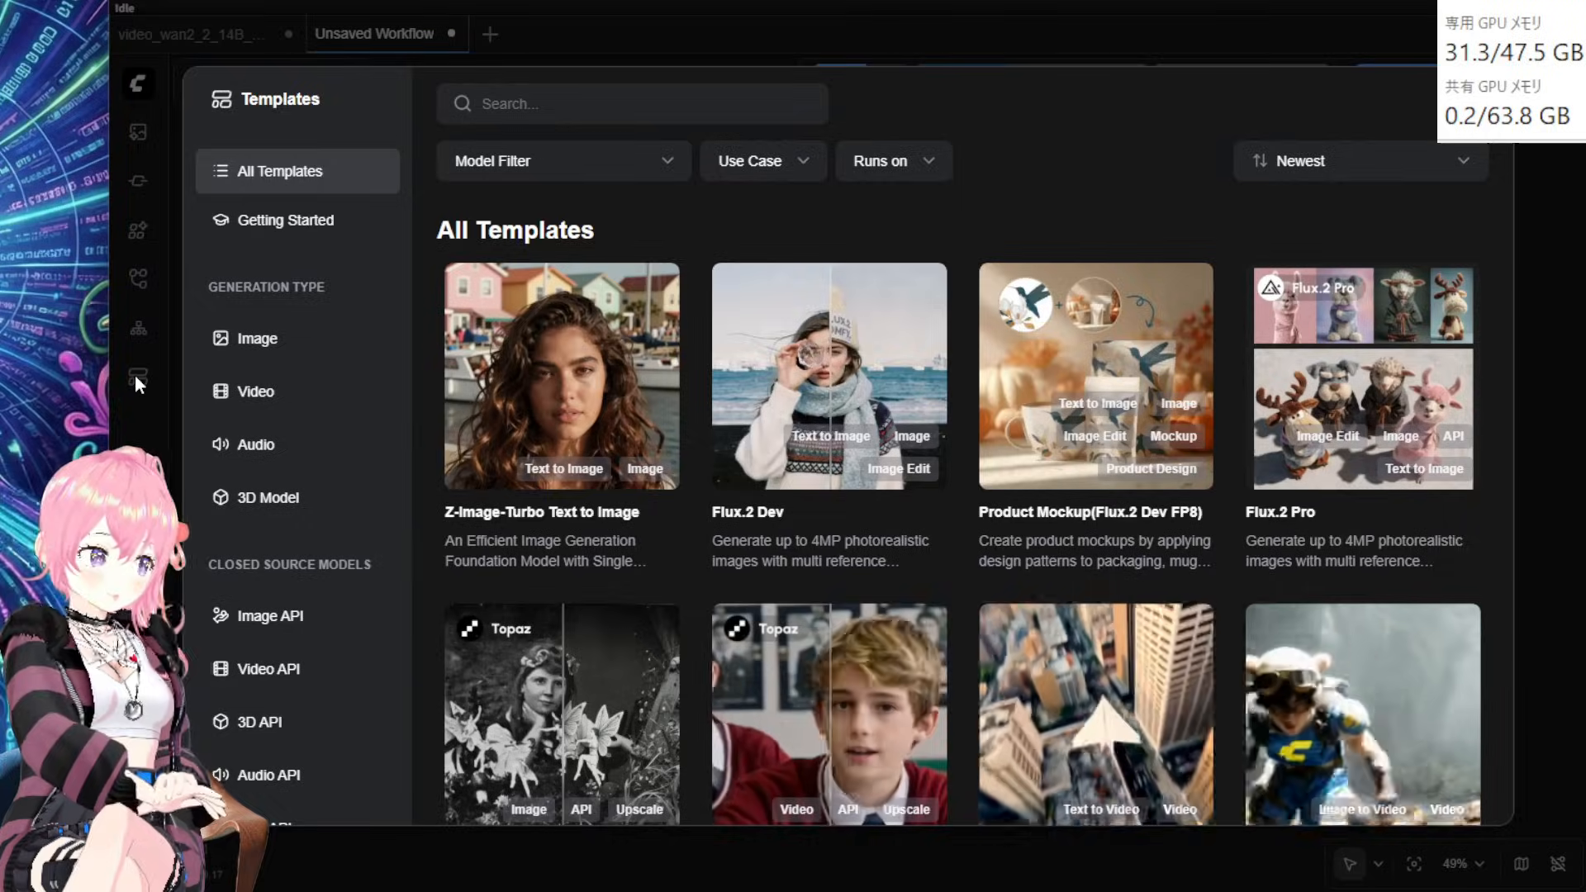
left_click_drag(103, 367, 202, 367)
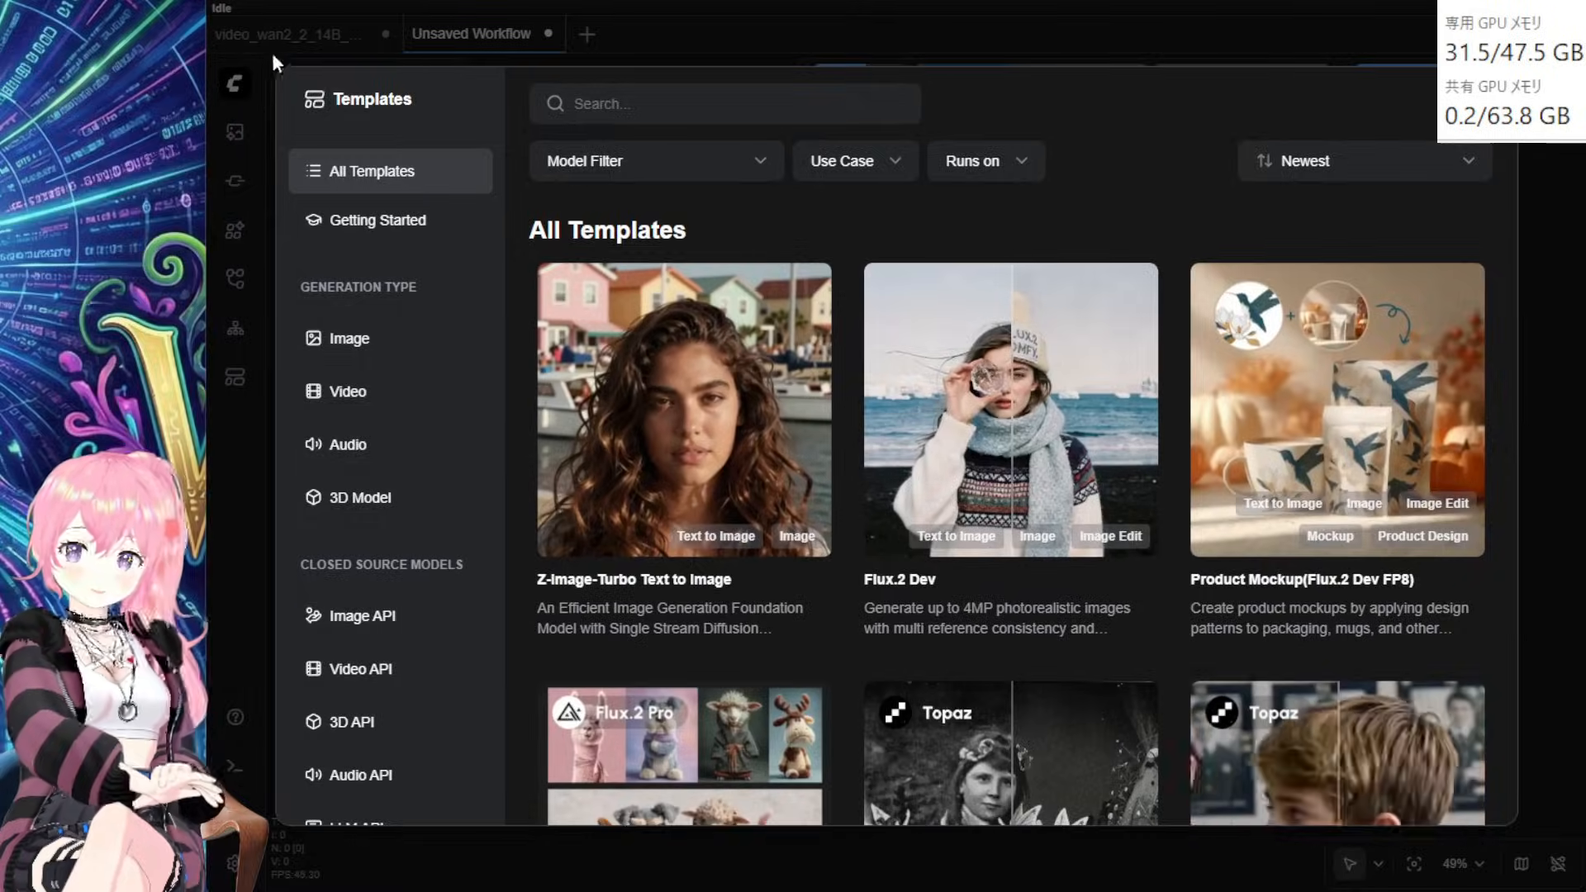
left_click(272, 55)
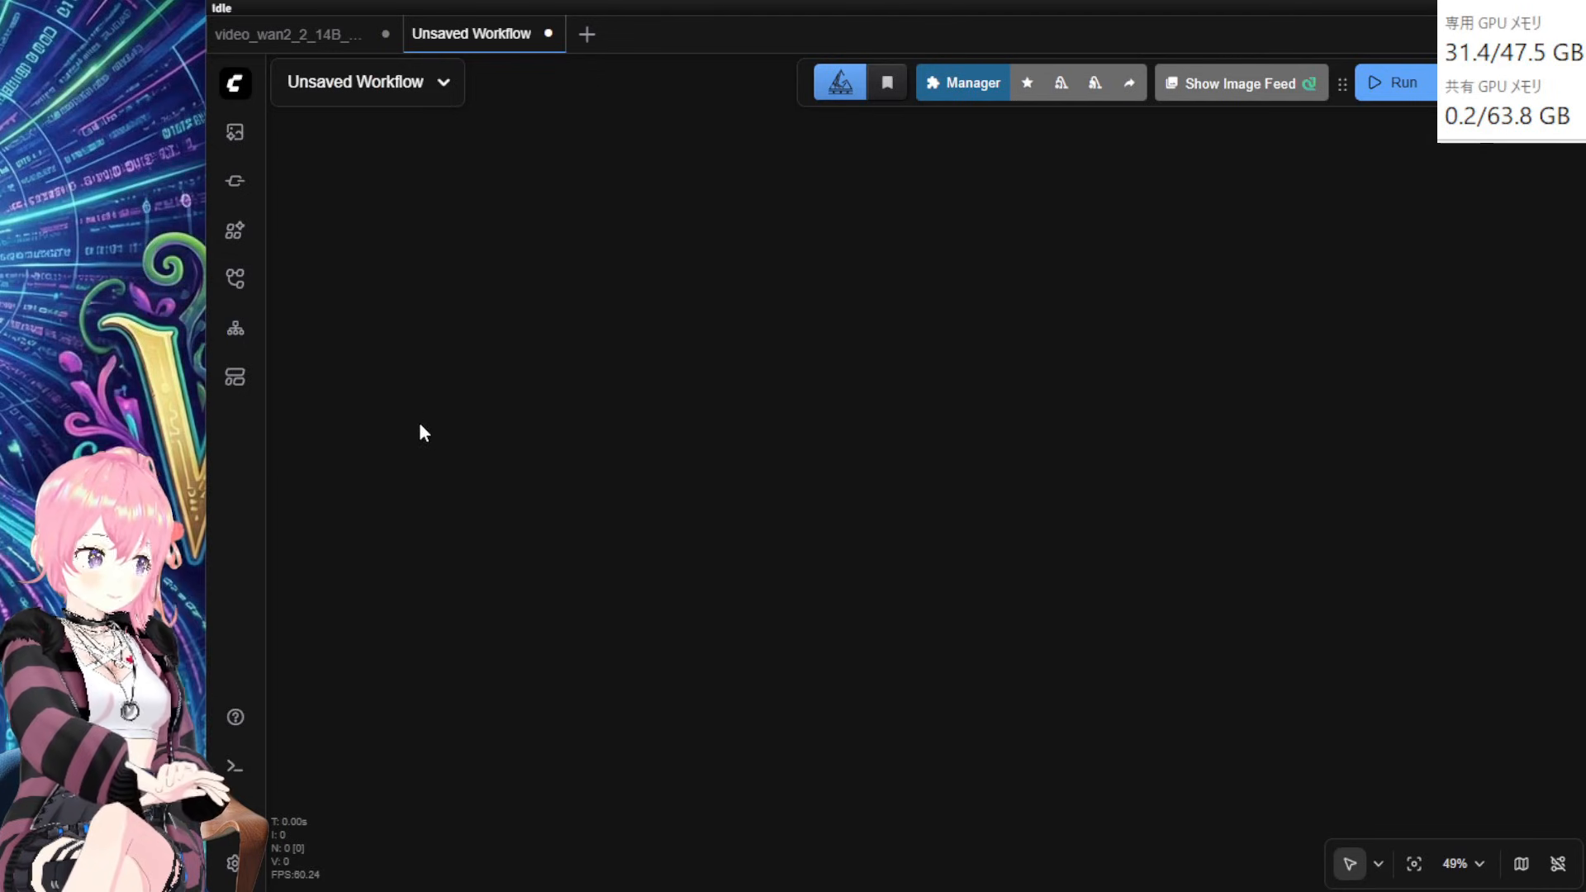
left_click(234, 382)
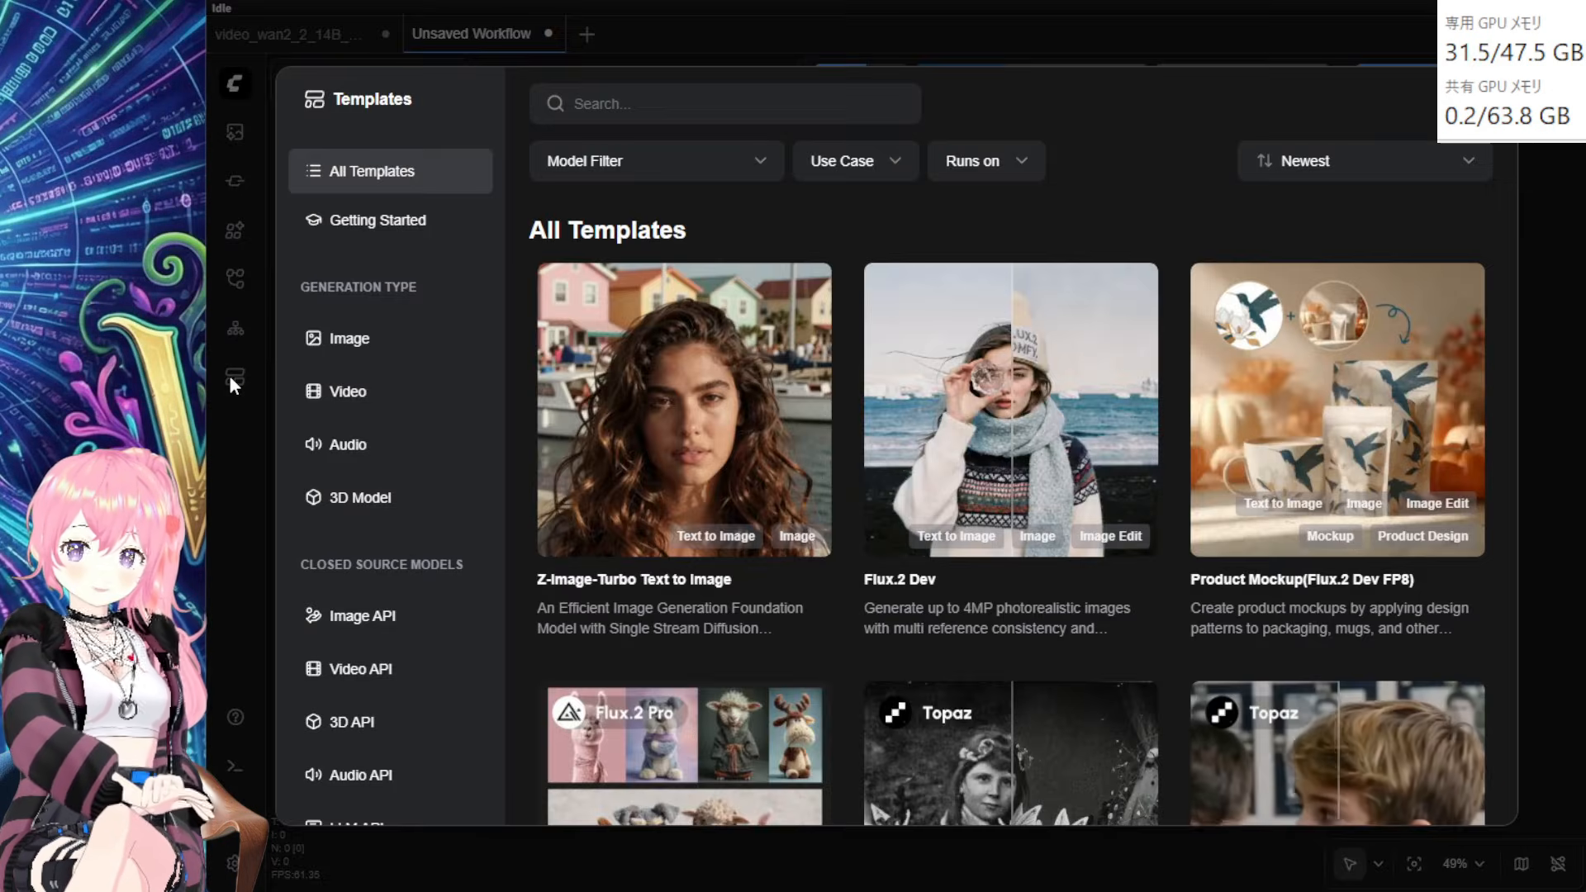
left_click(355, 395)
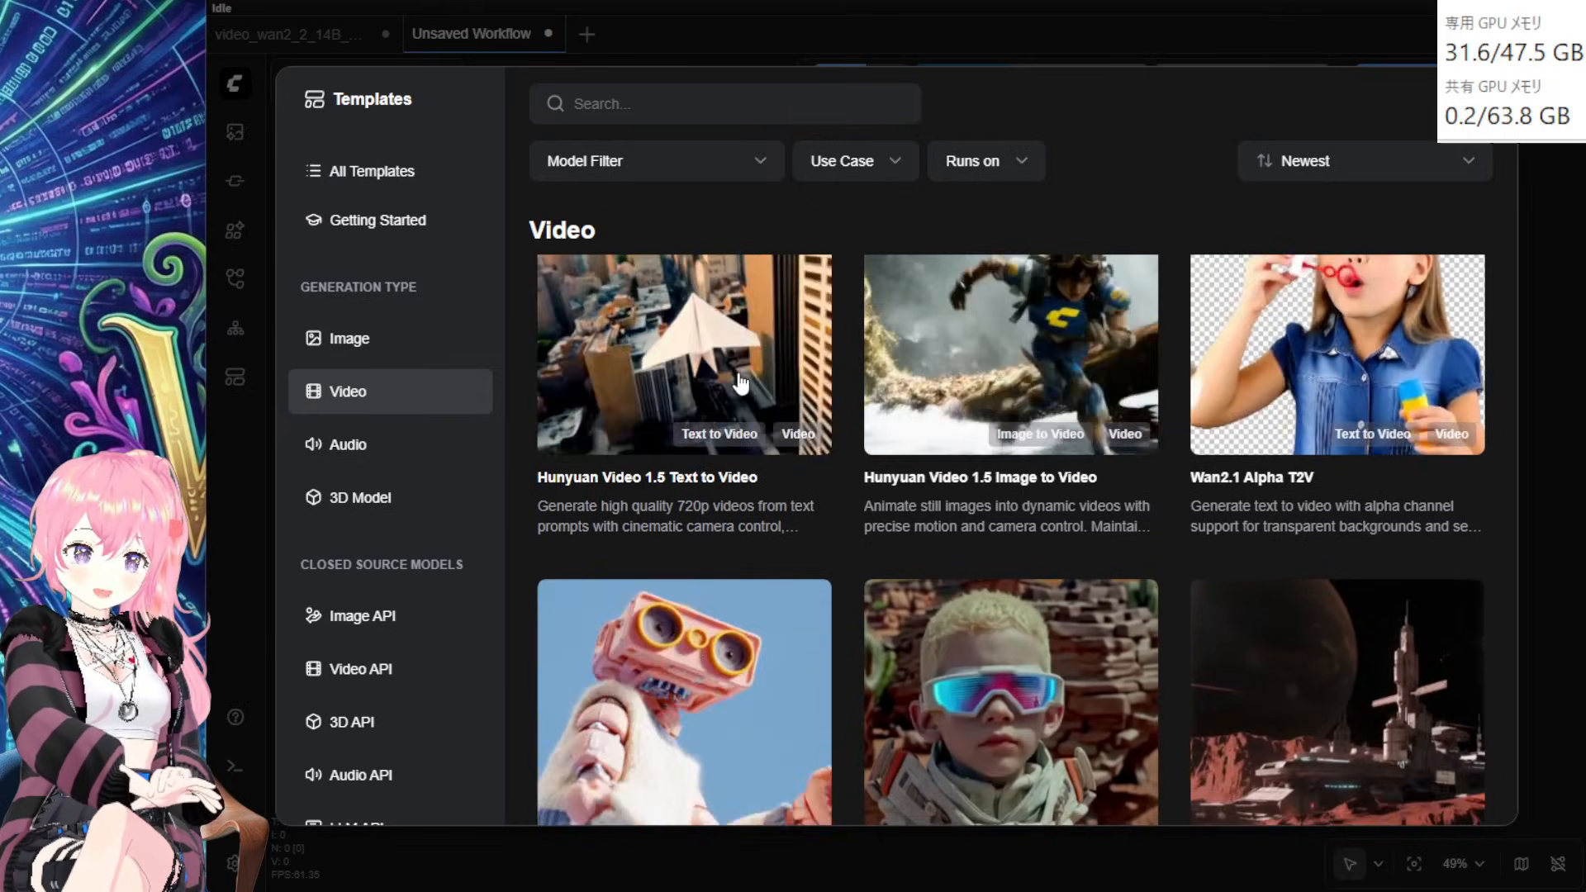
scroll(711, 405, "down", 3)
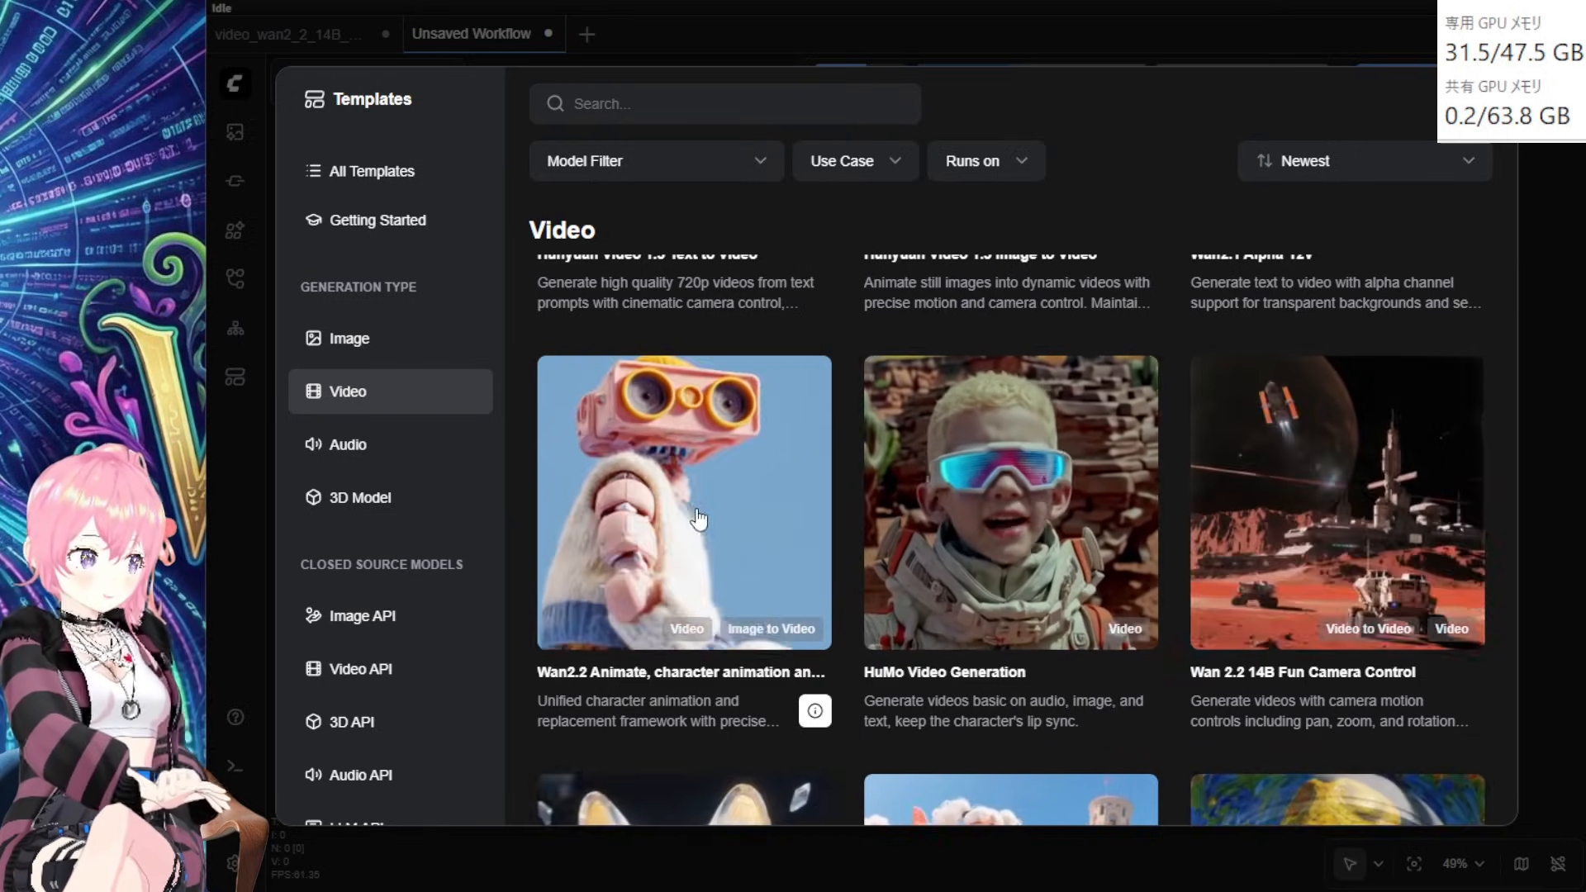
left_click(699, 519)
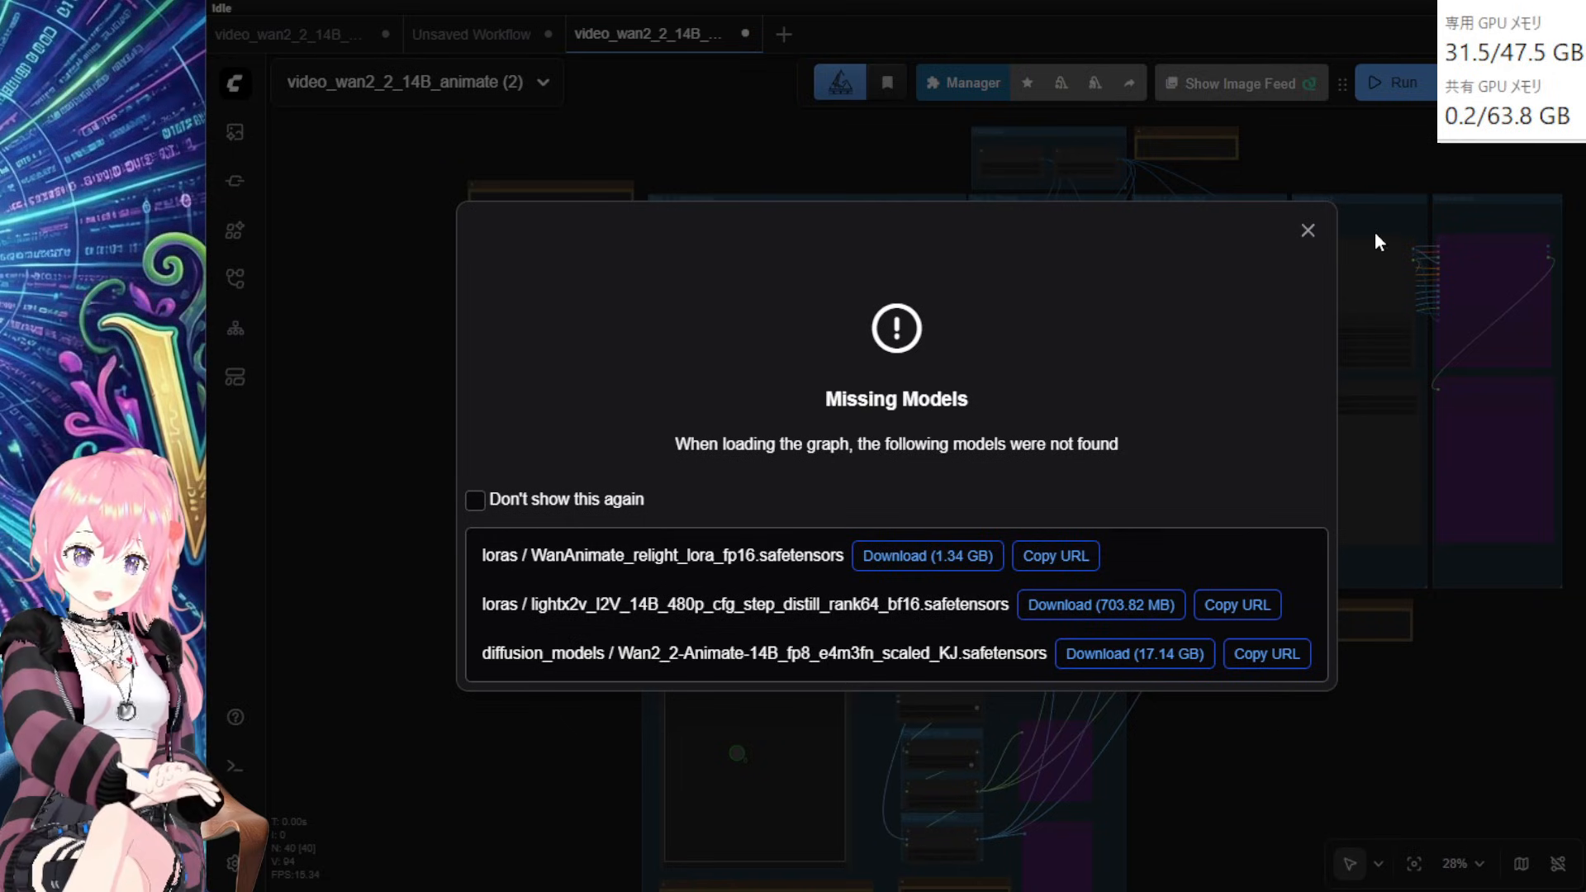
Step: Close the Missing Models warning and zoom around the Wan2.2 Animate graph
left_click(1307, 233)
key("super")
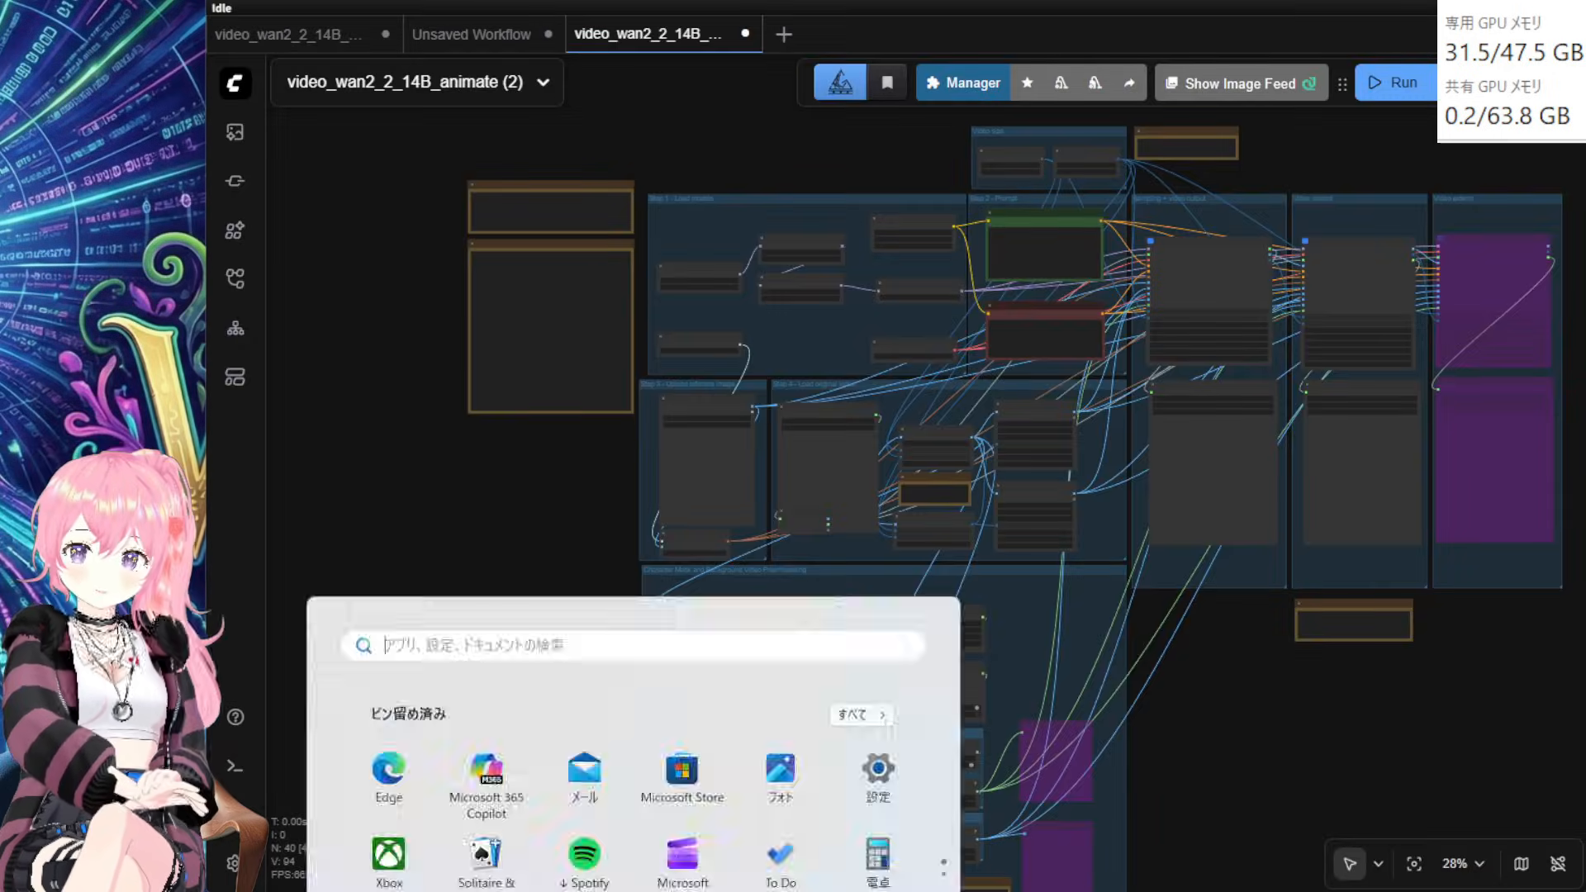
key("super")
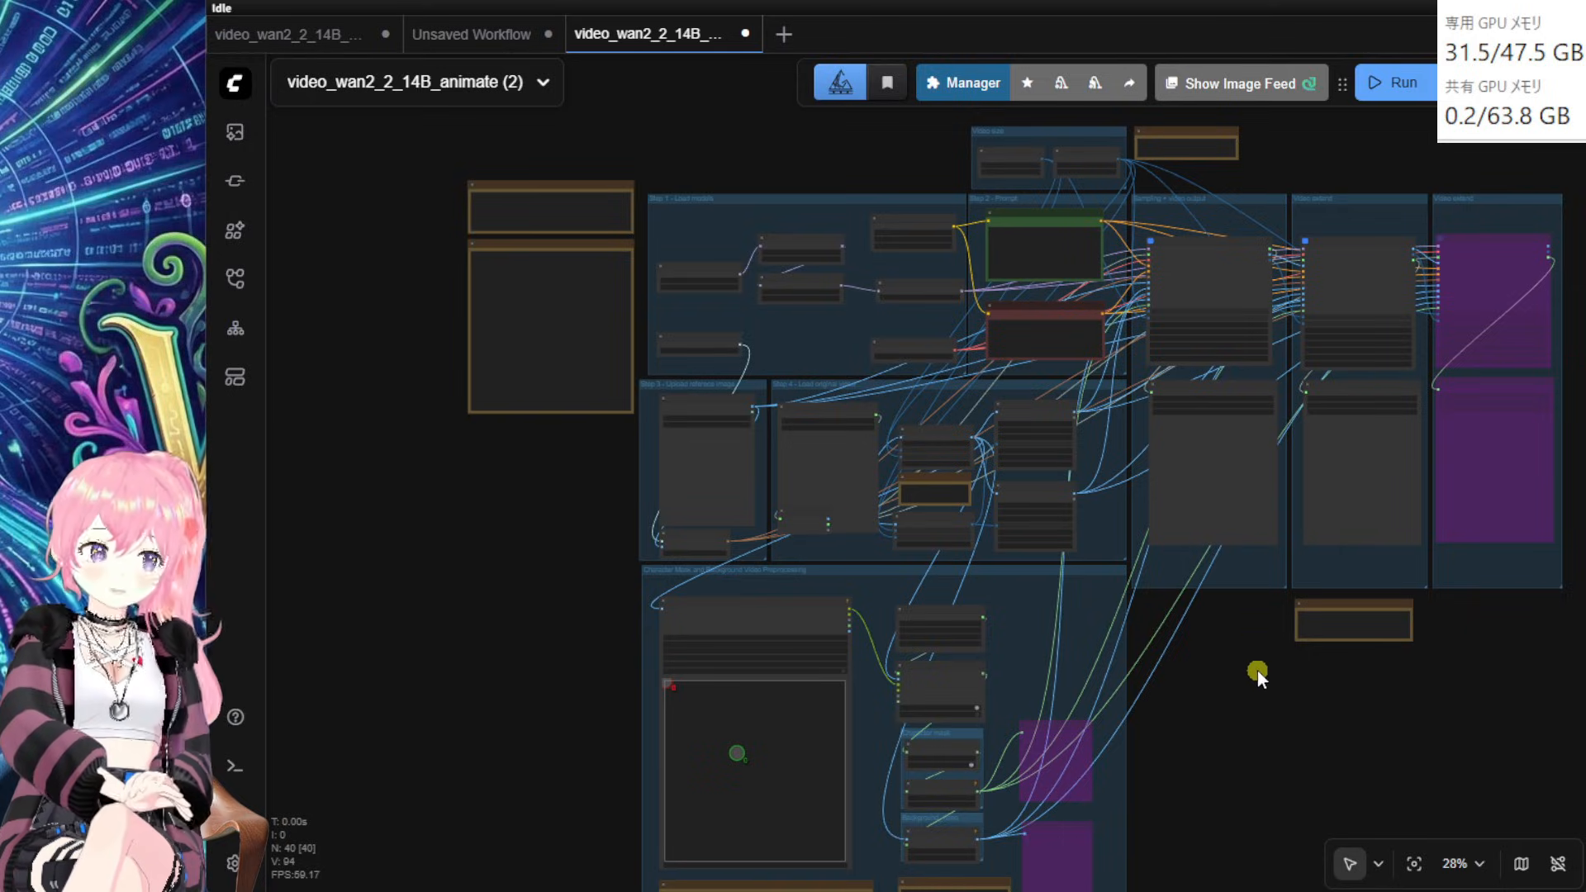
scroll(1258, 671, "down", 2)
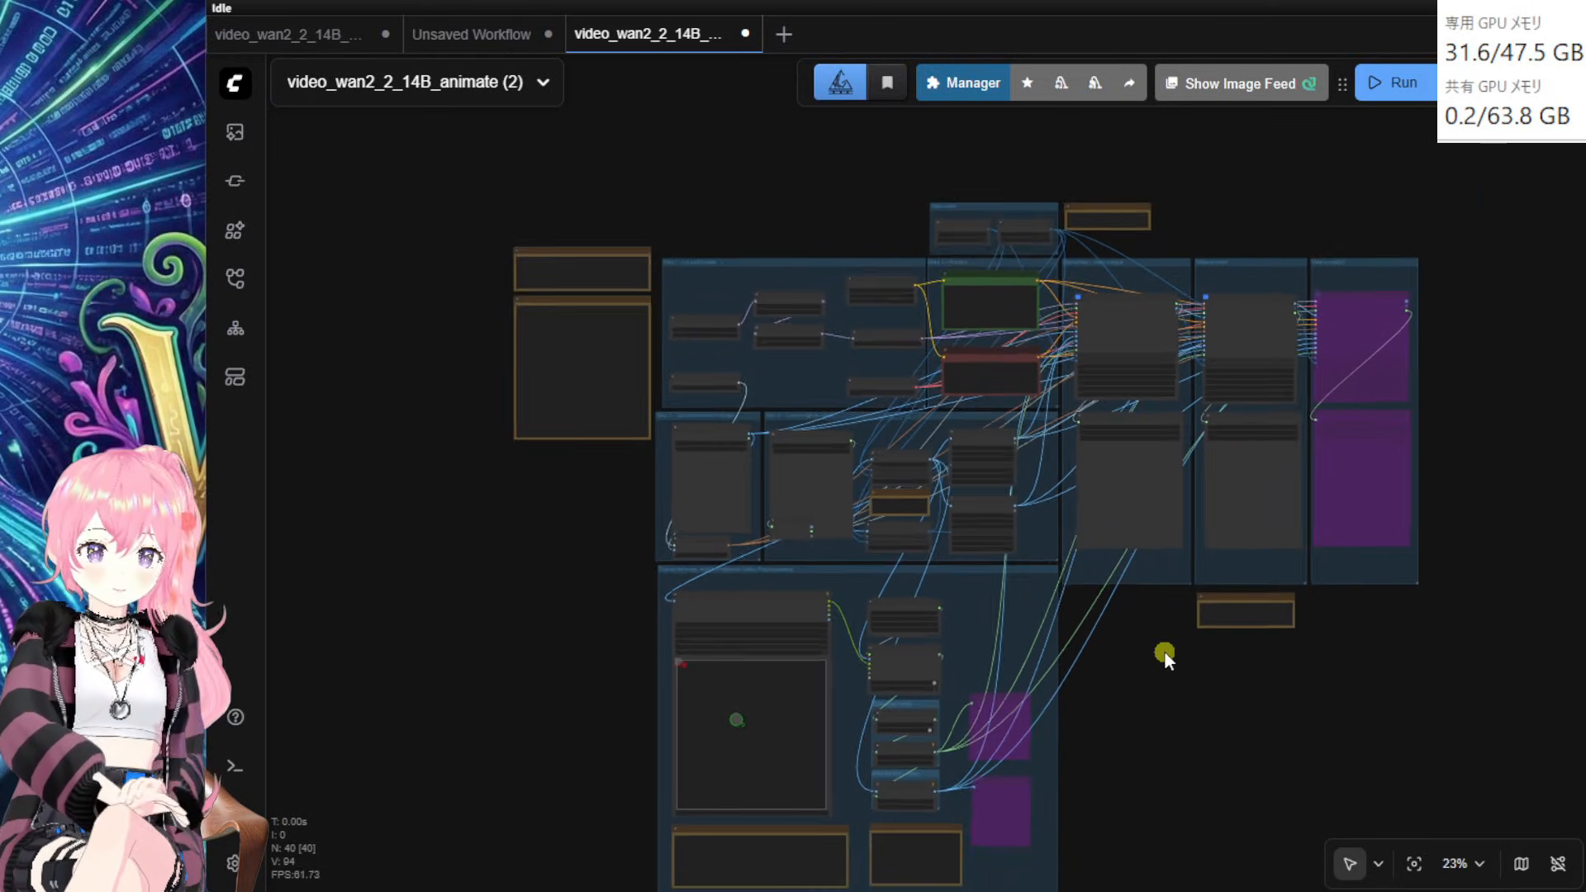
scroll(1163, 651, "down", 2)
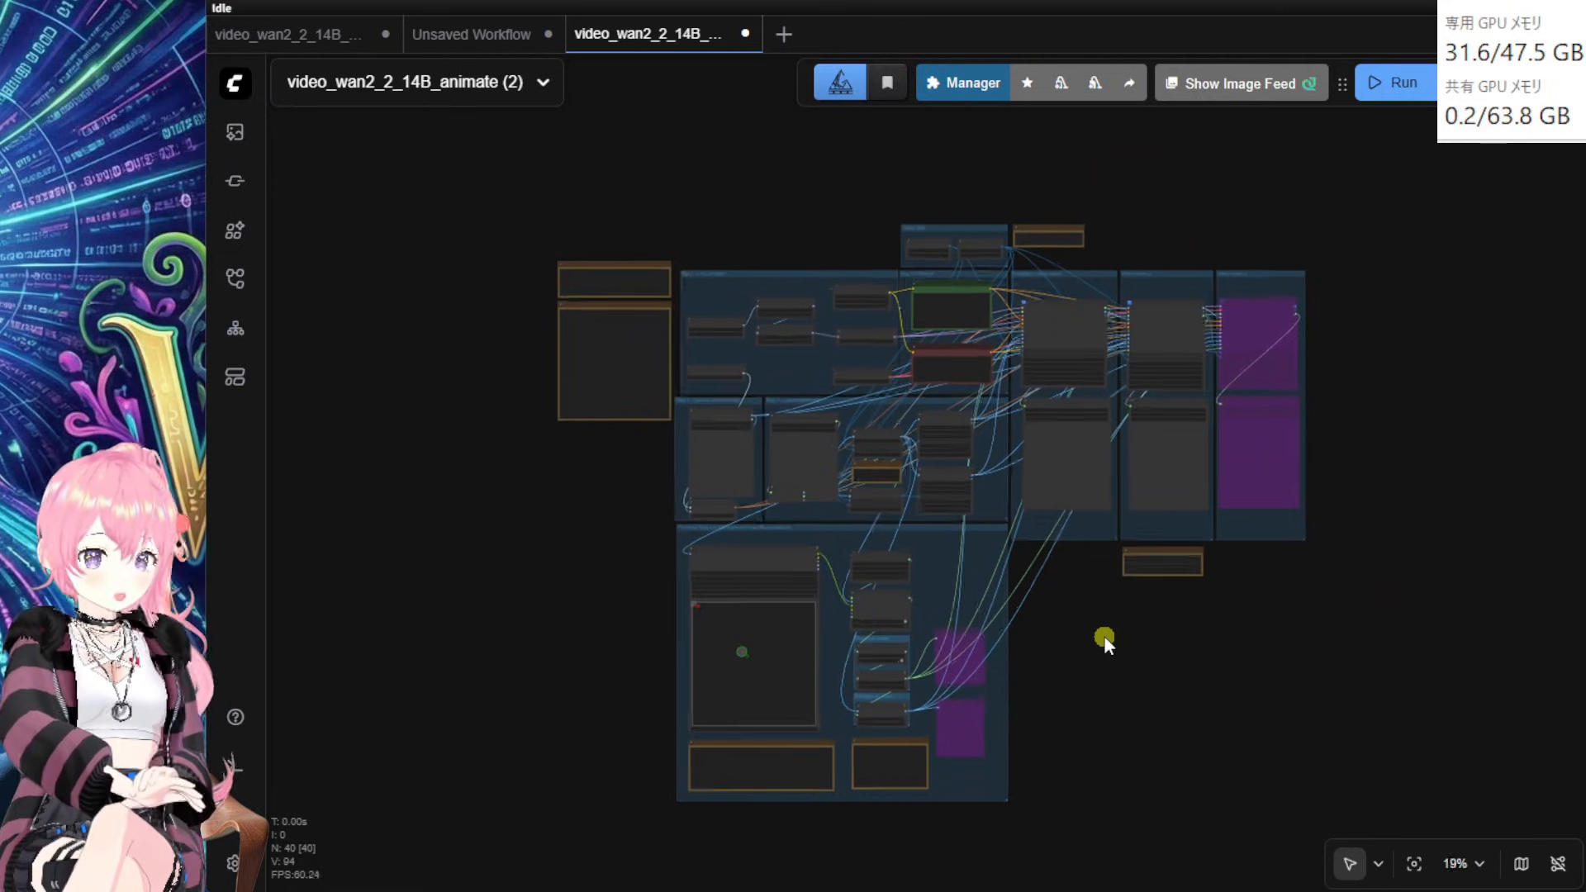
scroll(1104, 636, "up", 3)
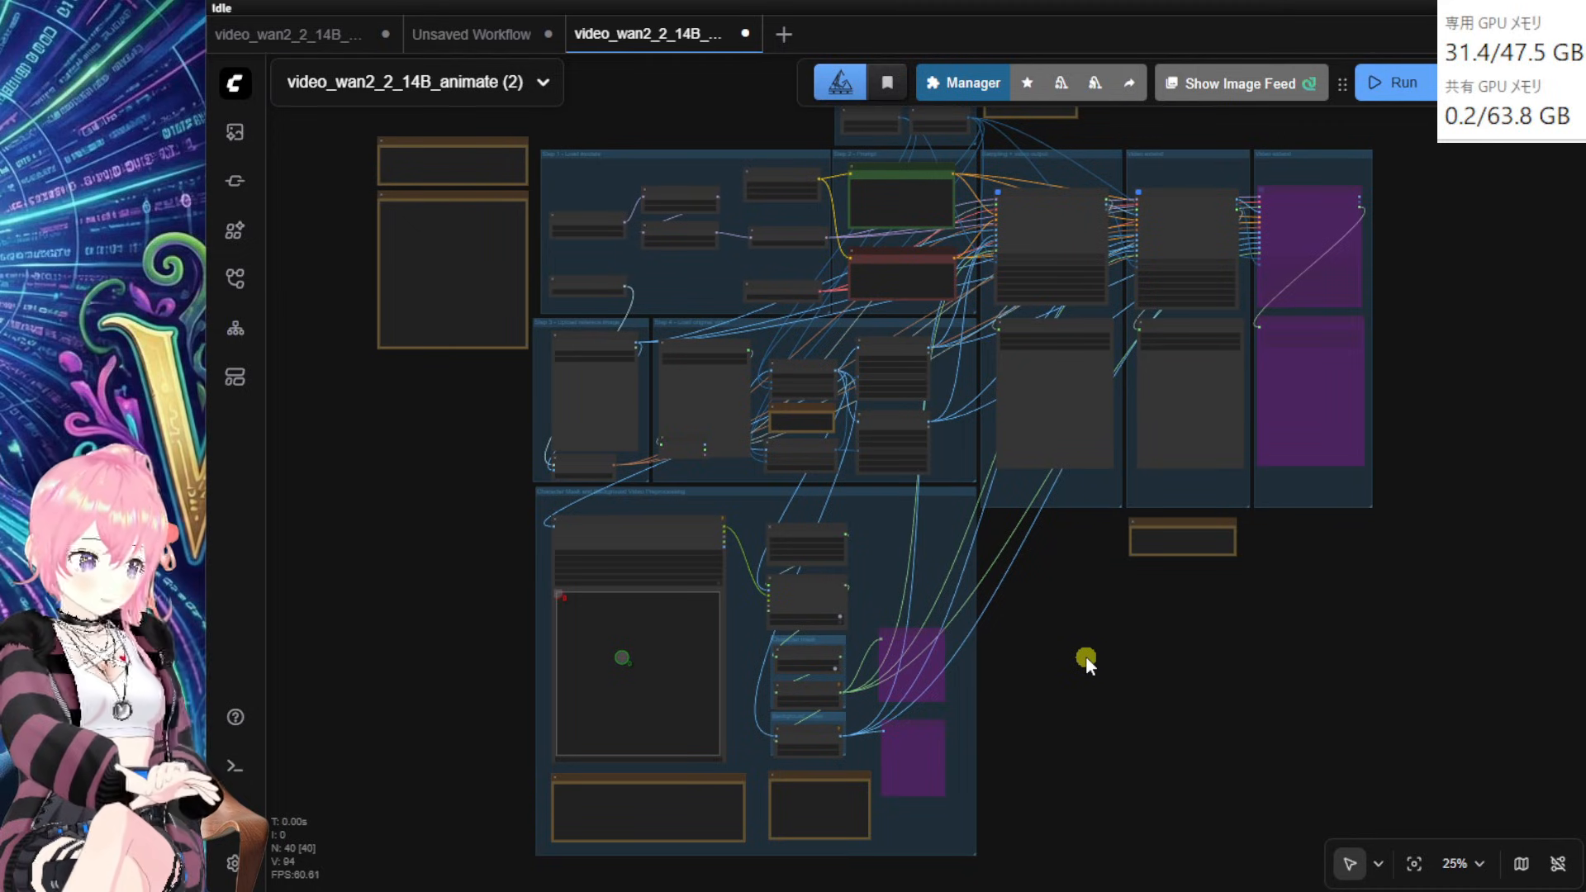
scroll(1044, 633, "up", 3)
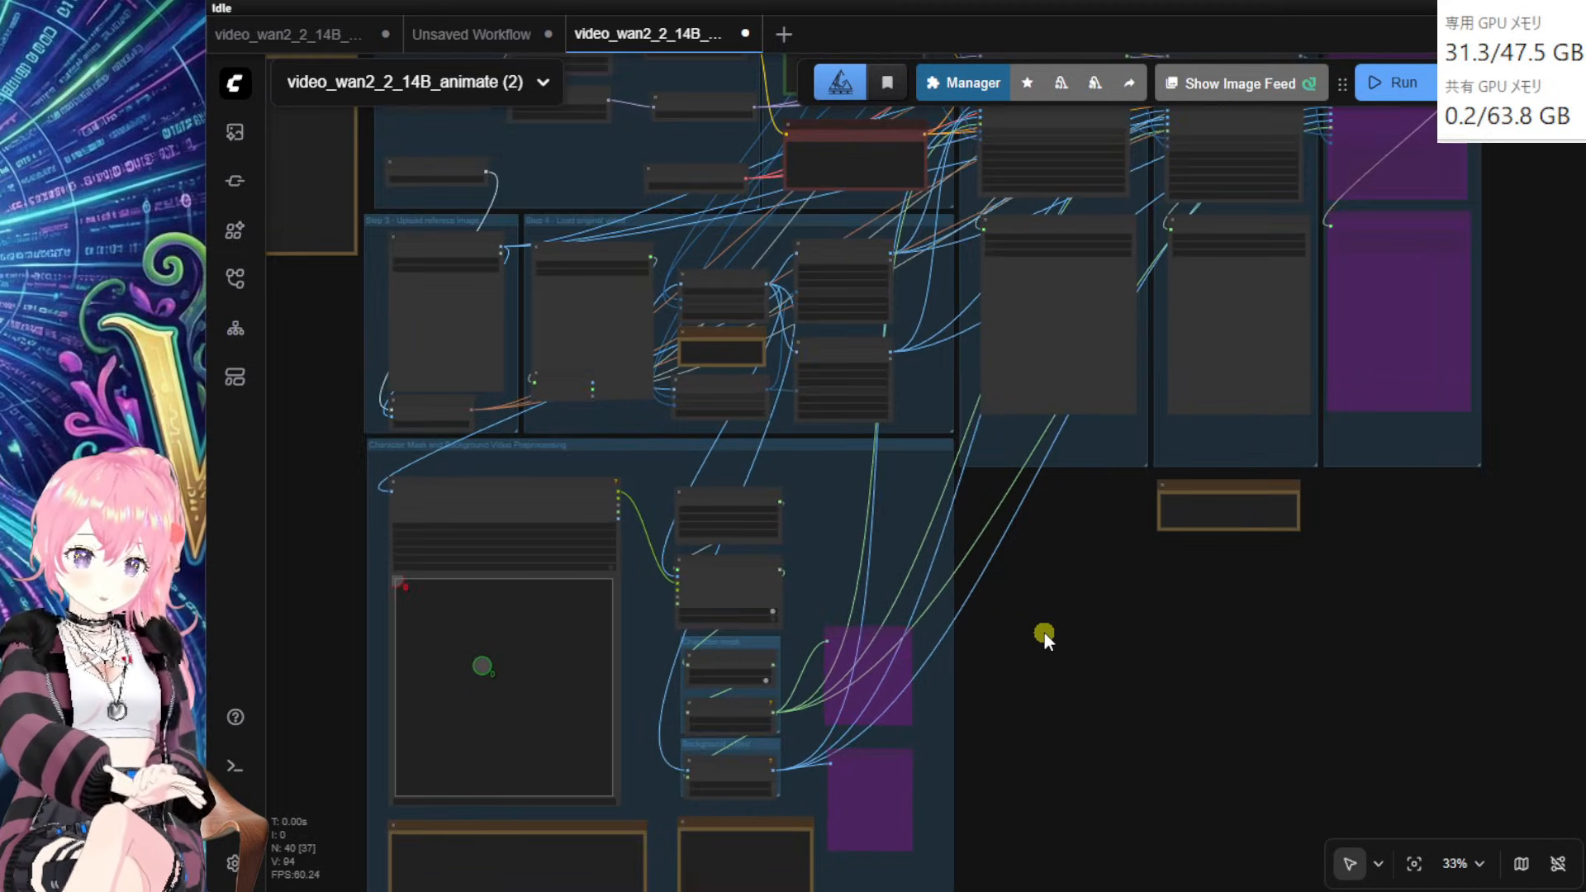
Step: Pan to the Step 1 - Load models group and nudge Load Diffusion Model slightly right
left_click_drag(905, 493, 1227, 685)
scroll(1228, 684, "up", 6)
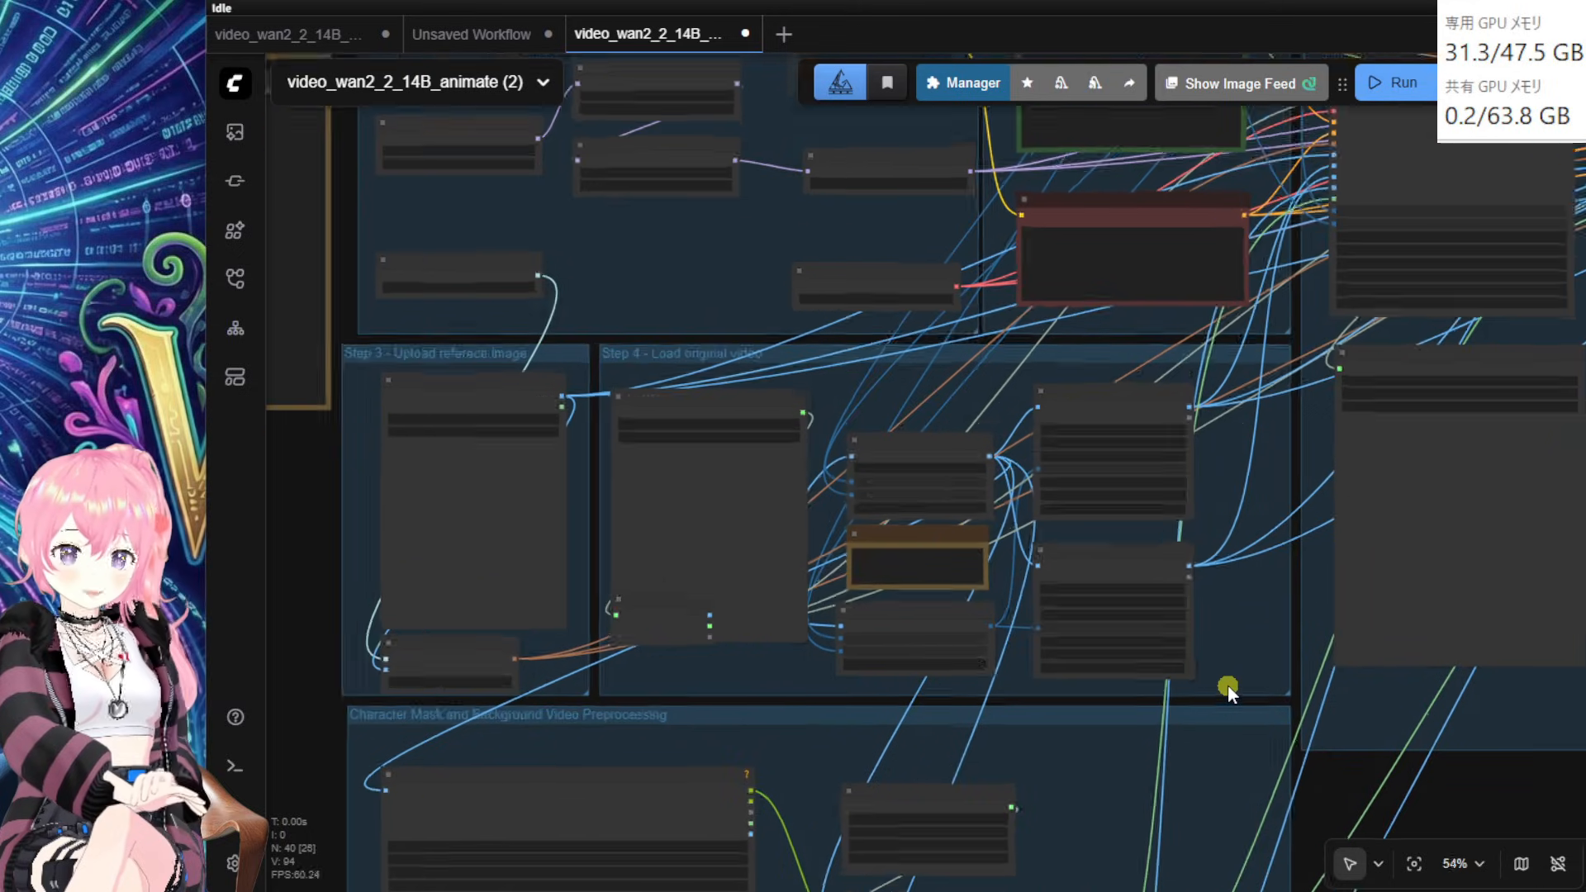
left_click_drag(461, 627, 995, 782)
left_click_drag(689, 626, 565, 783)
left_click_drag(769, 135, 747, 174)
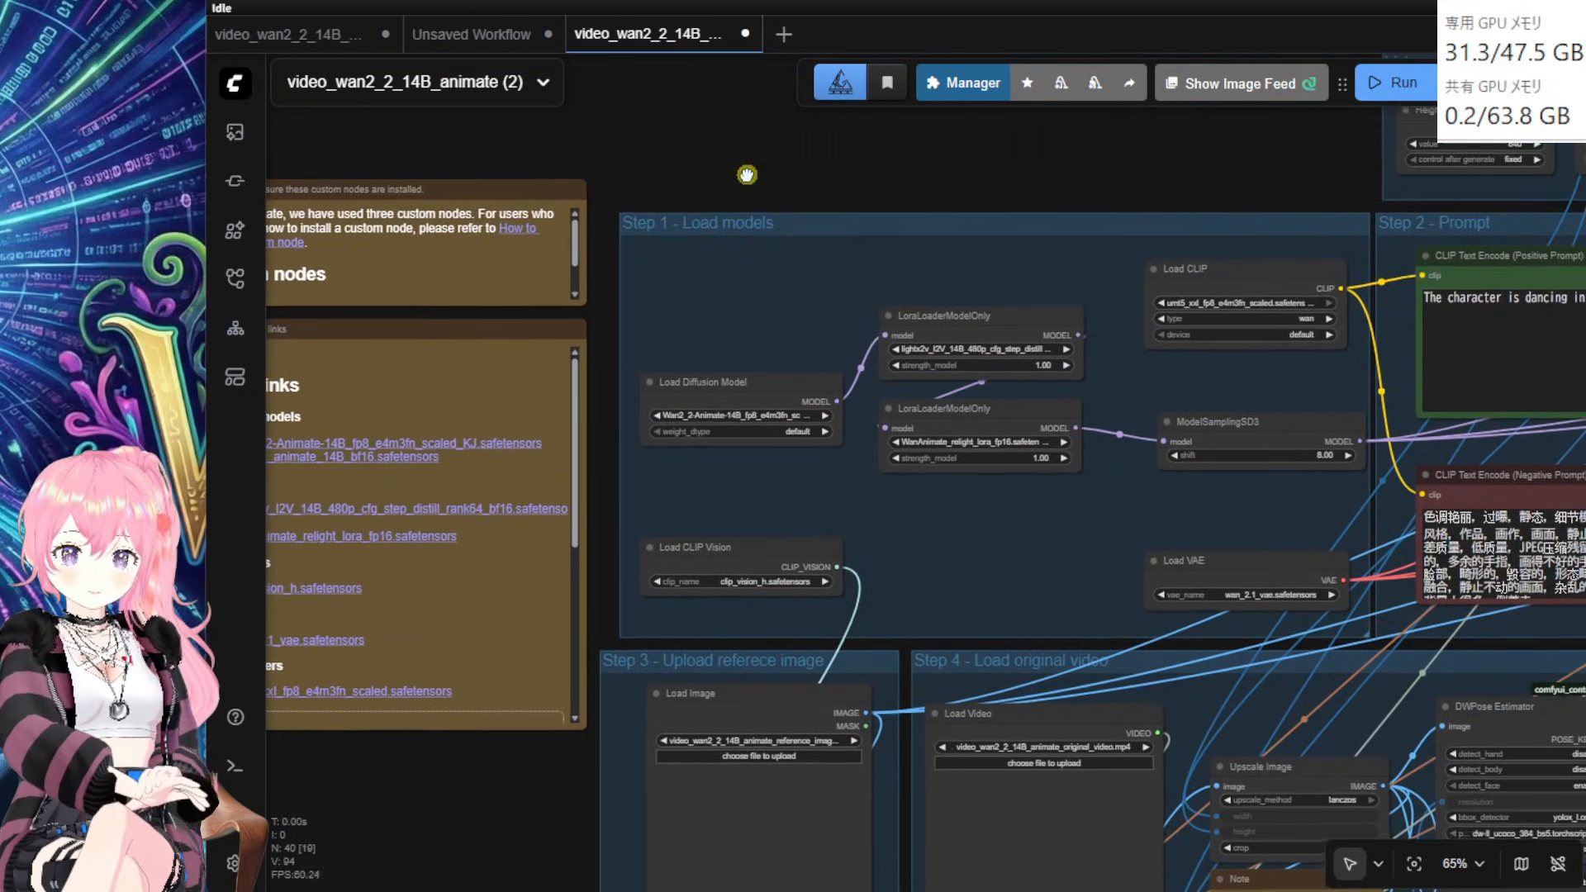
scroll(744, 258, "up", 3)
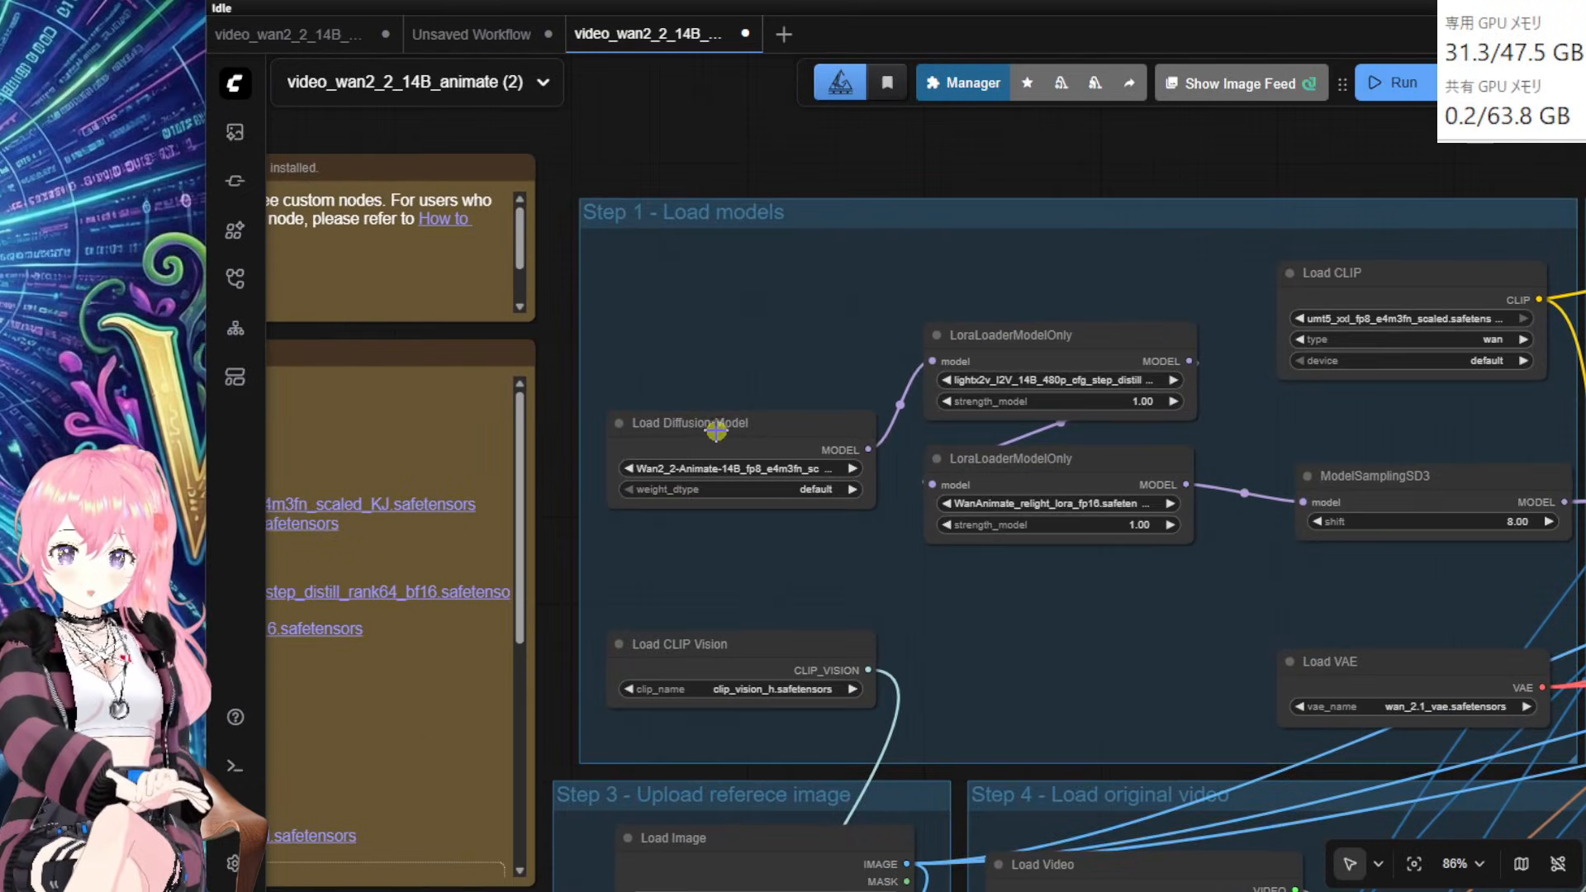
left_click(725, 445)
left_click_drag(709, 413, 731, 472)
scroll(770, 293, "down", 3)
left_click_drag(956, 186, 838, 134)
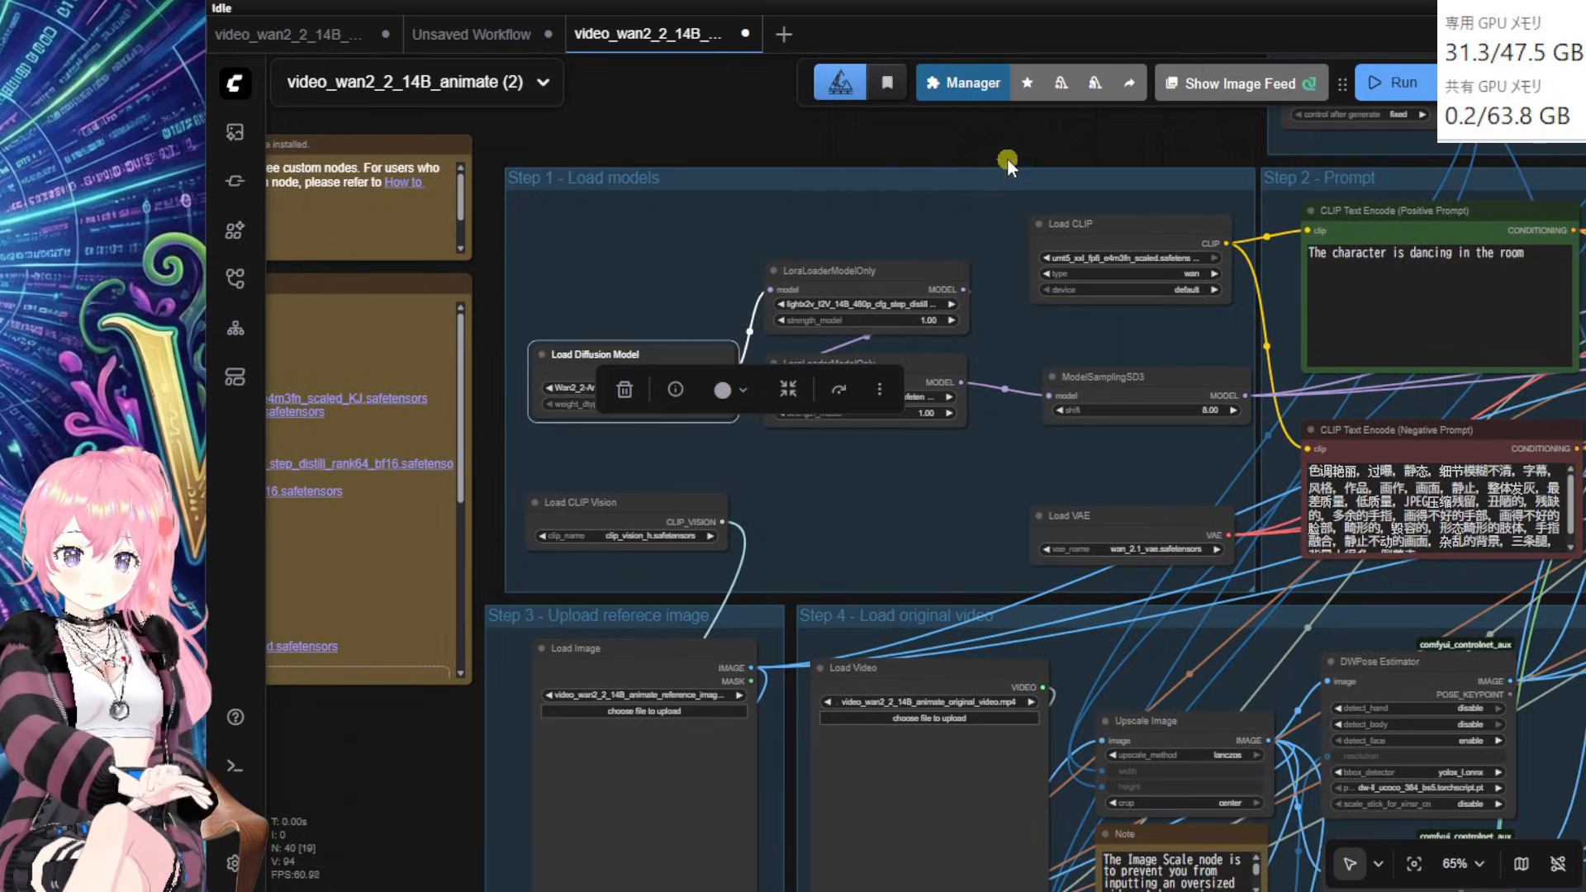
left_click_drag(1008, 157, 925, 184)
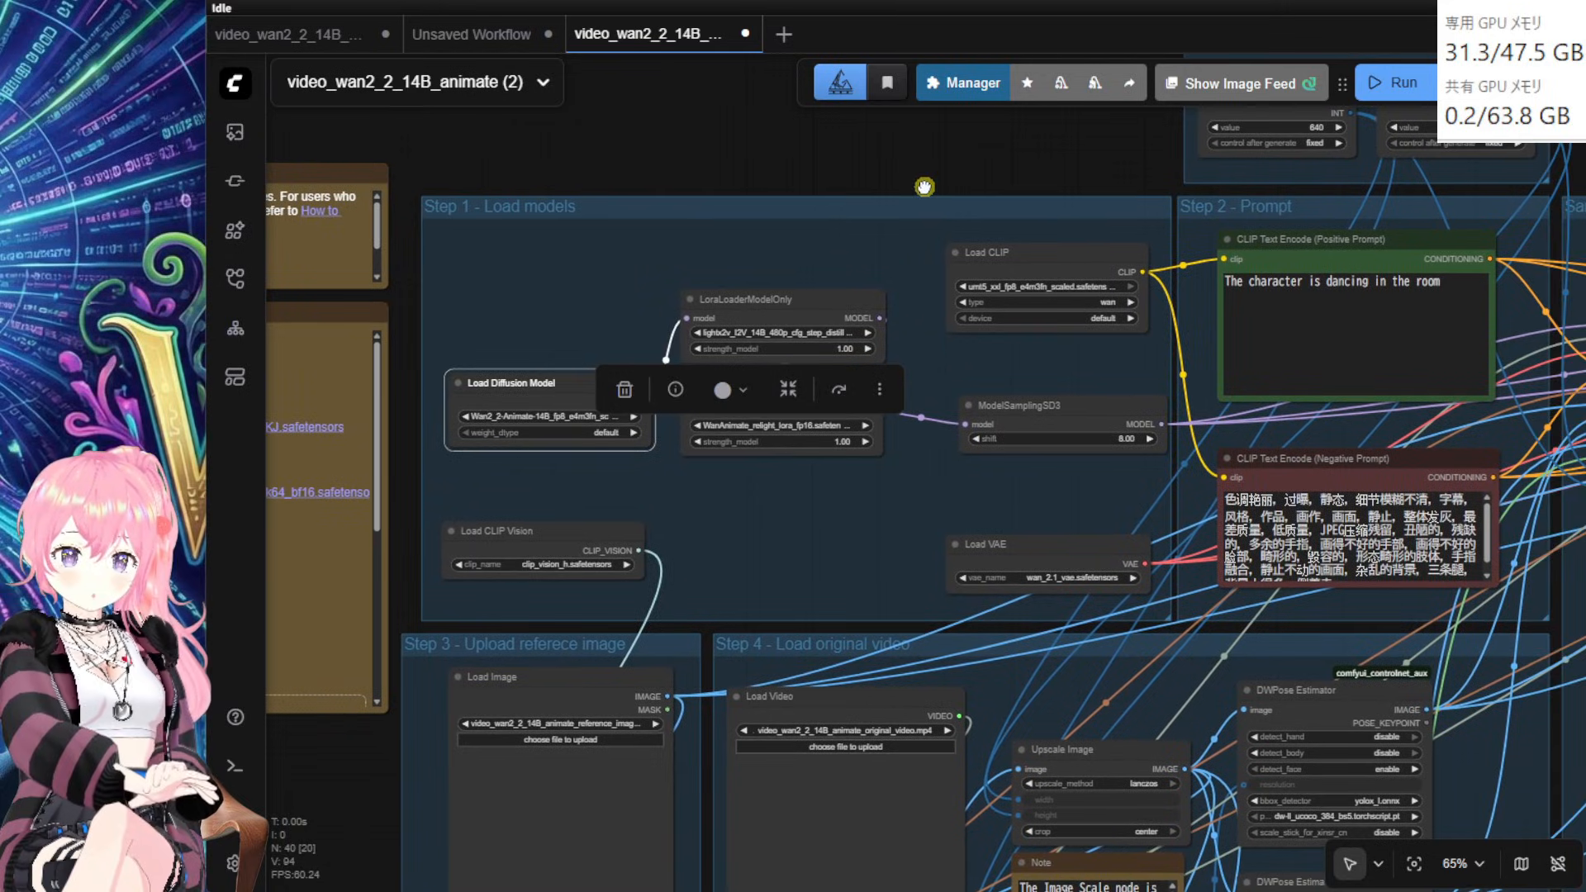
left_click(964, 88)
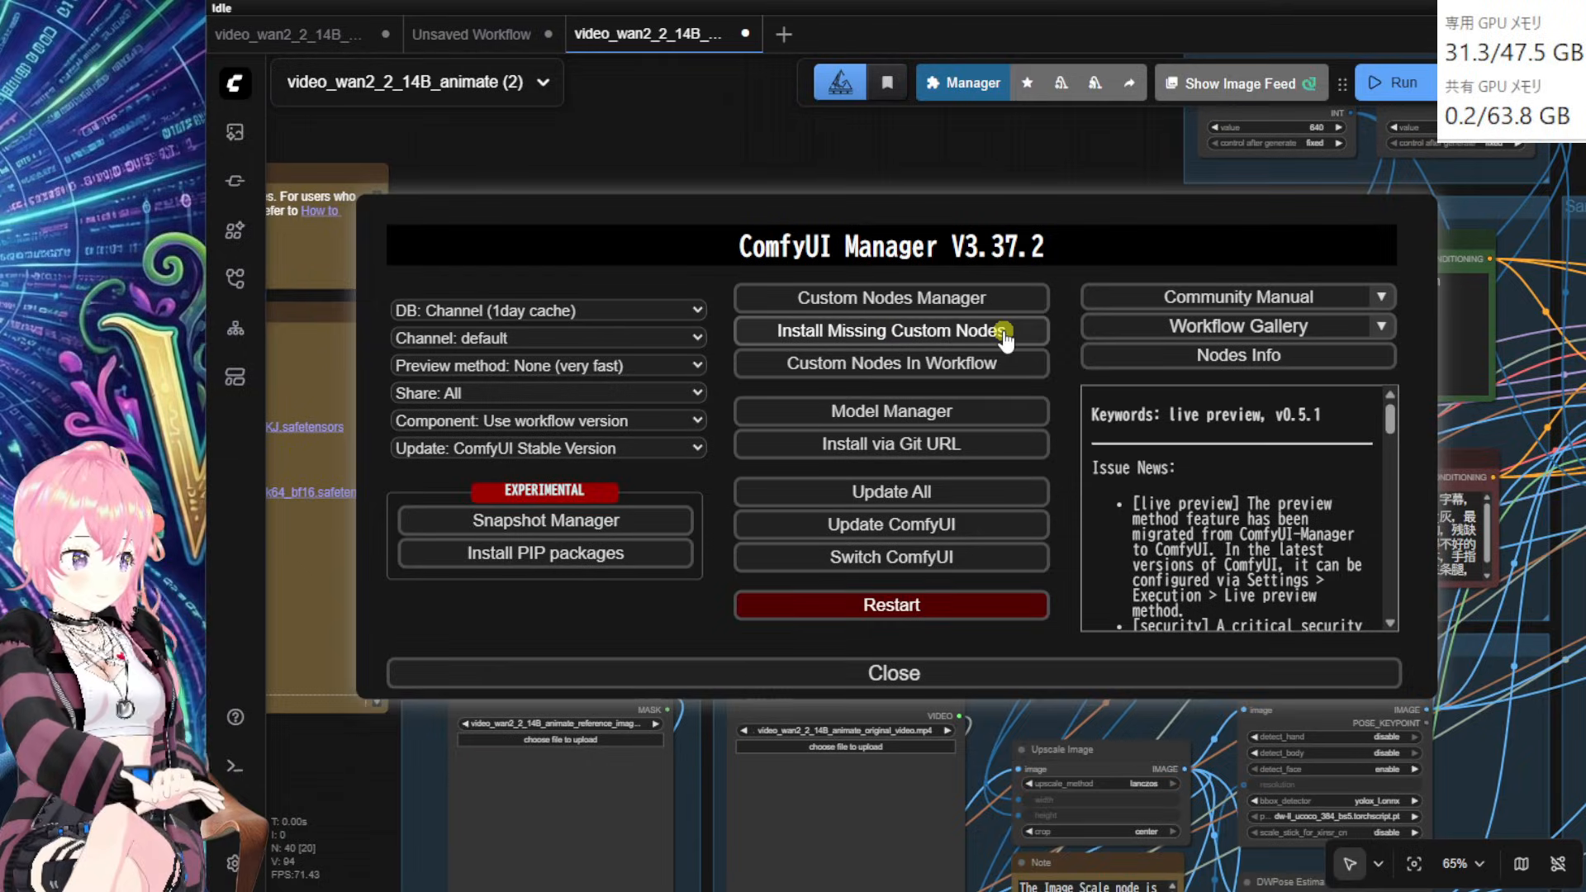
left_click(961, 331)
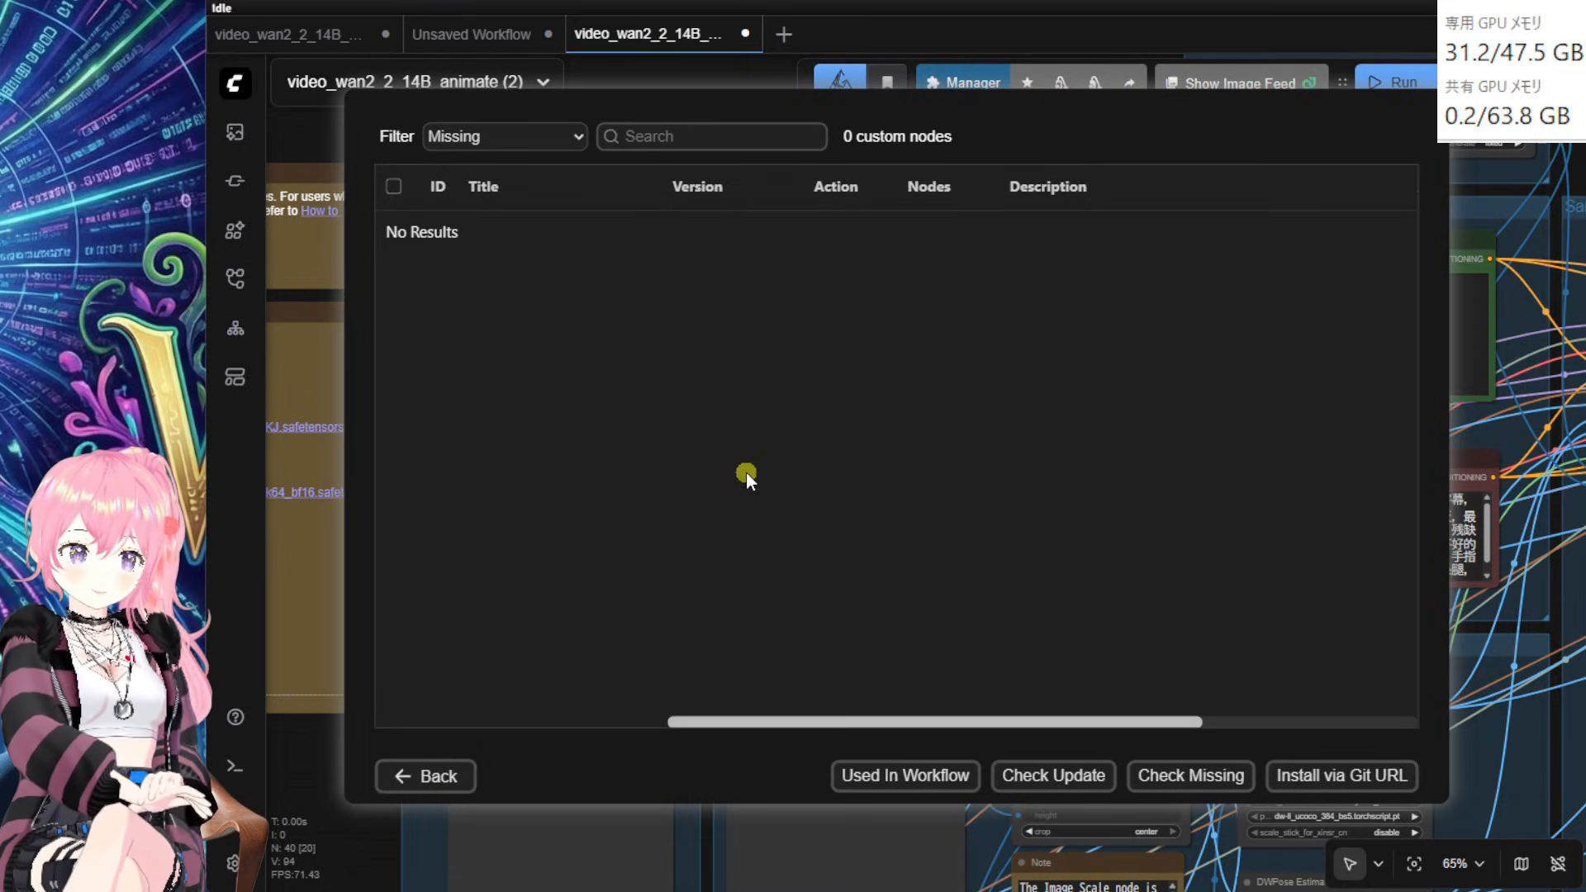
left_click(443, 783)
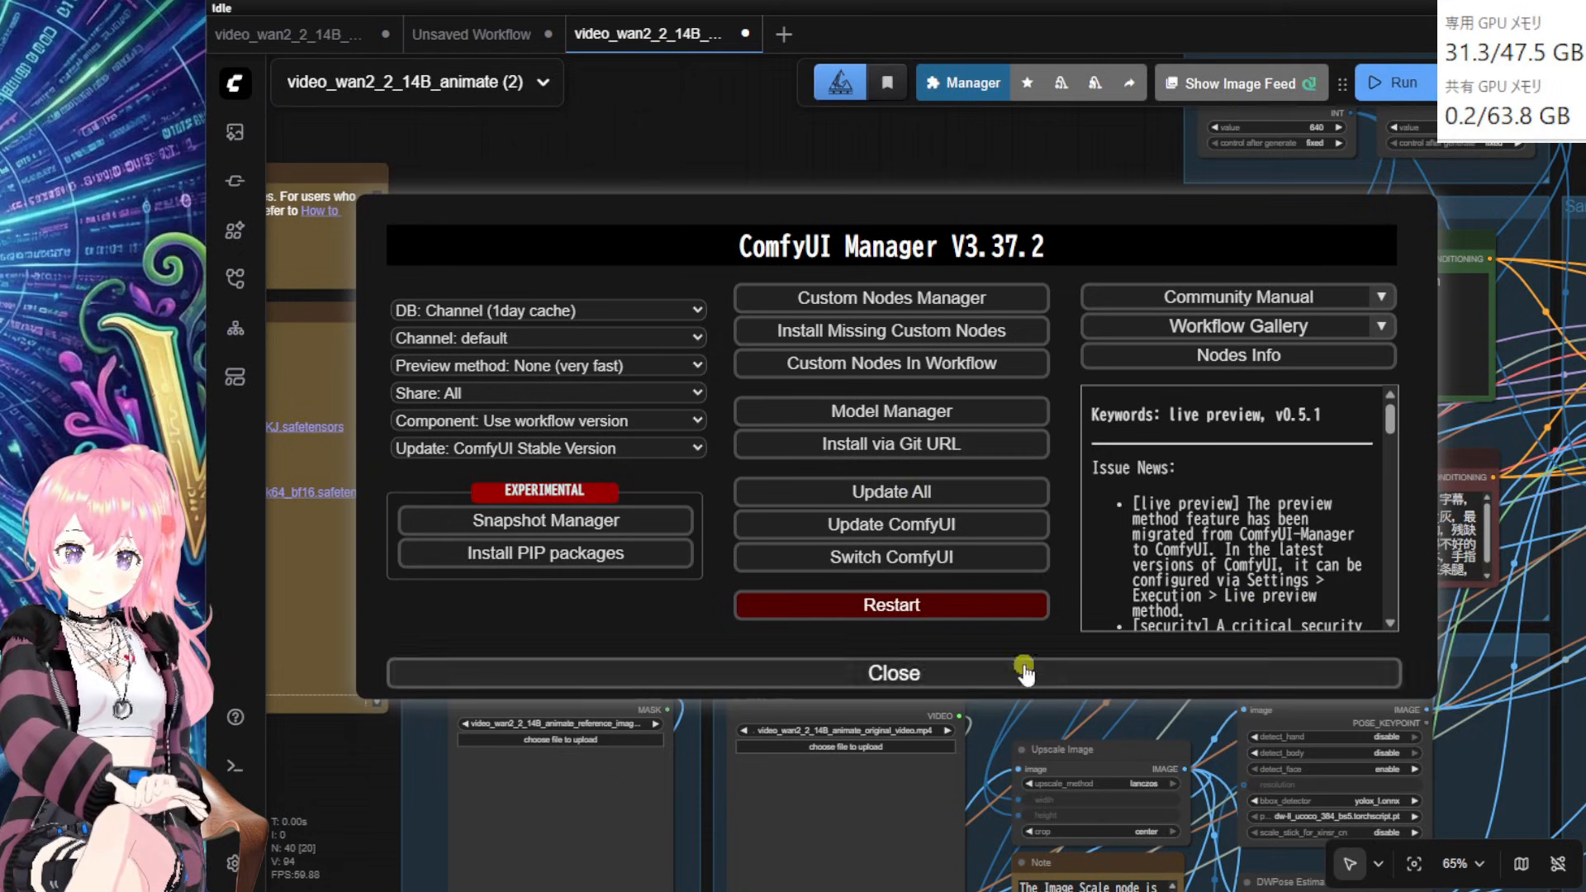
left_click(964, 673)
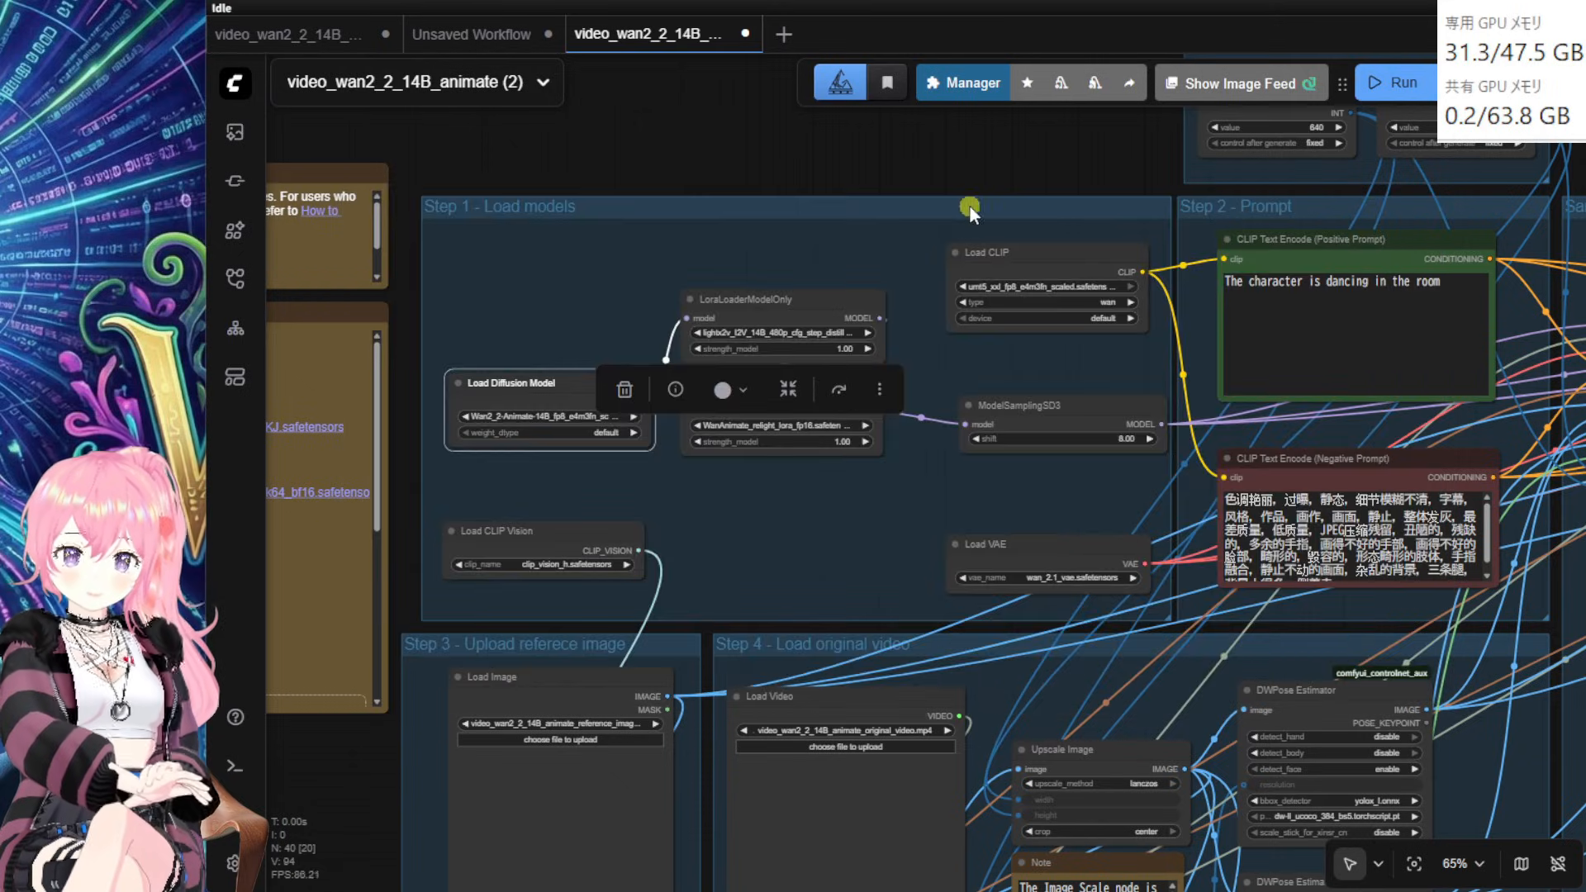
Step: Frame the Step 1 - Load models group and nudge Load Diffusion Model down
left_click_drag(974, 170, 940, 209)
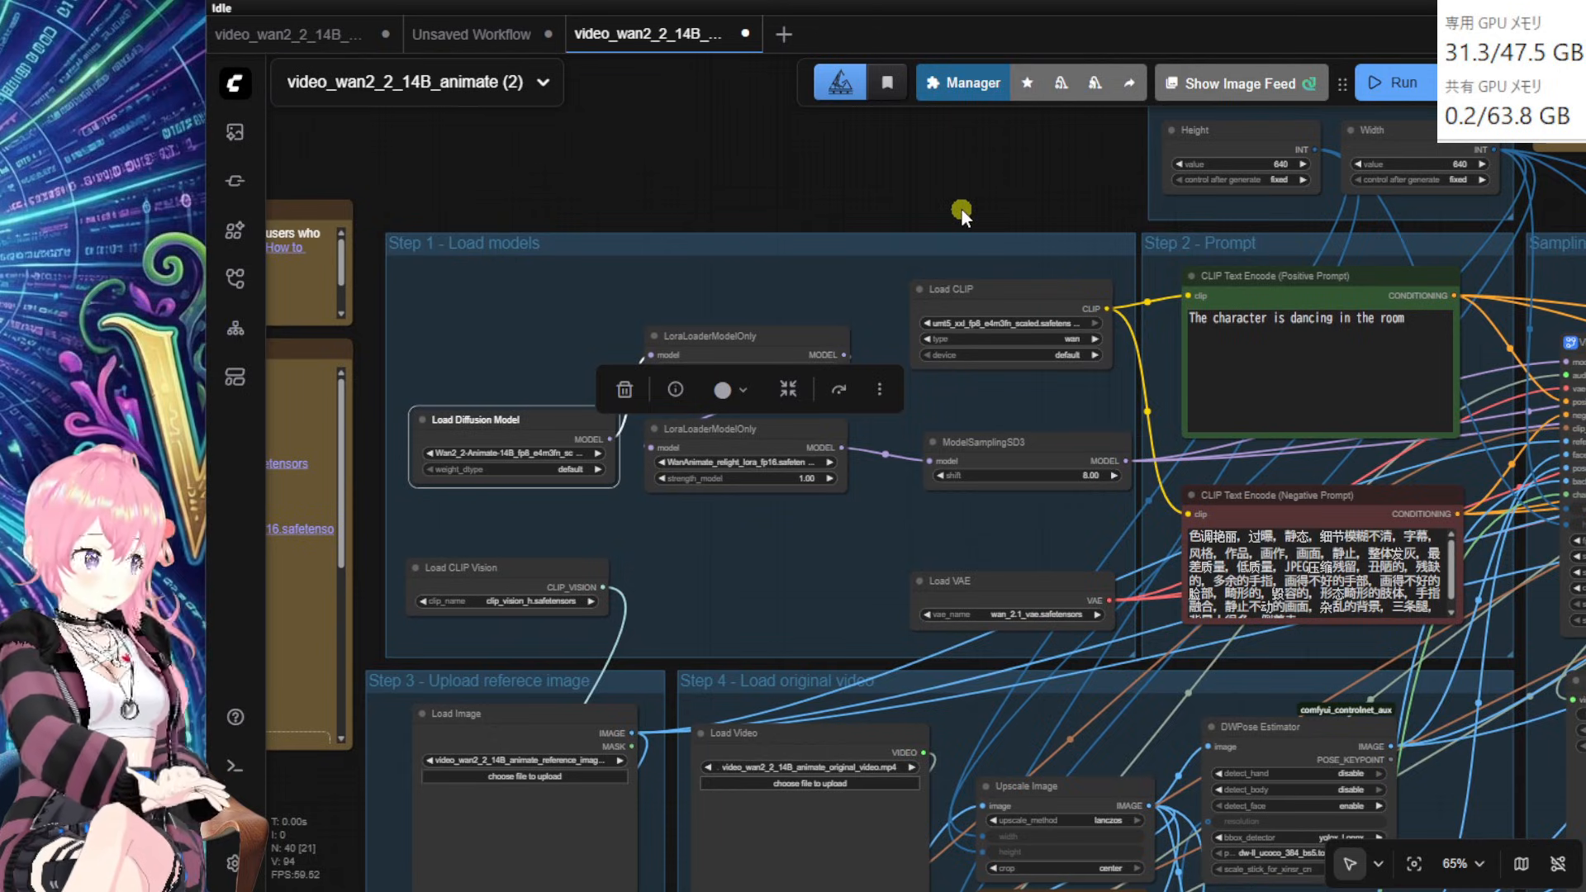
left_click_drag(727, 189, 865, 196)
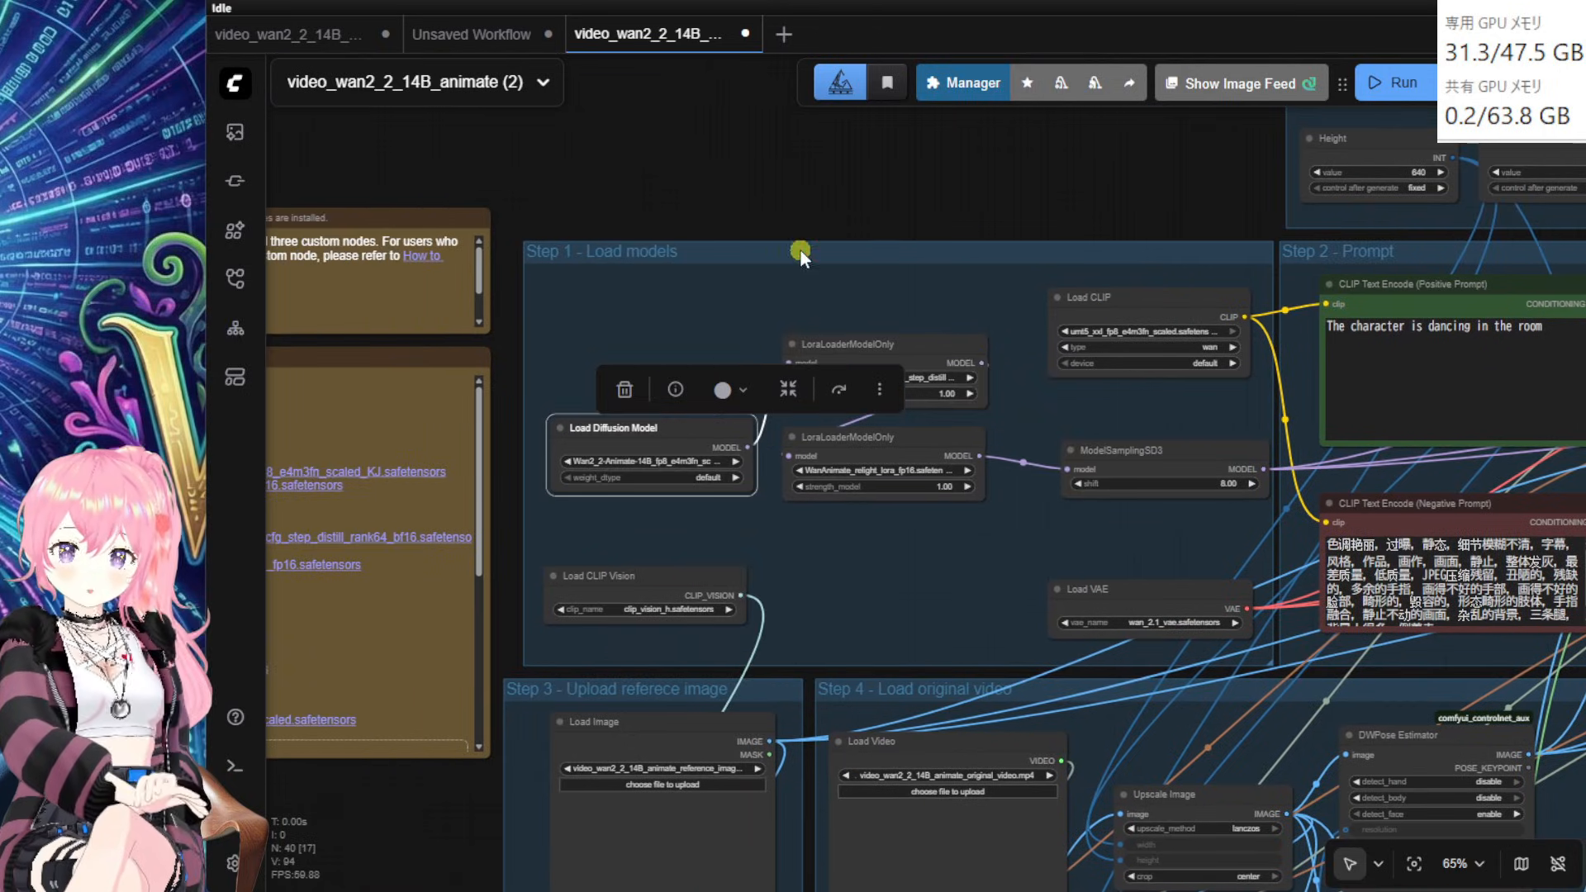
left_click(800, 248)
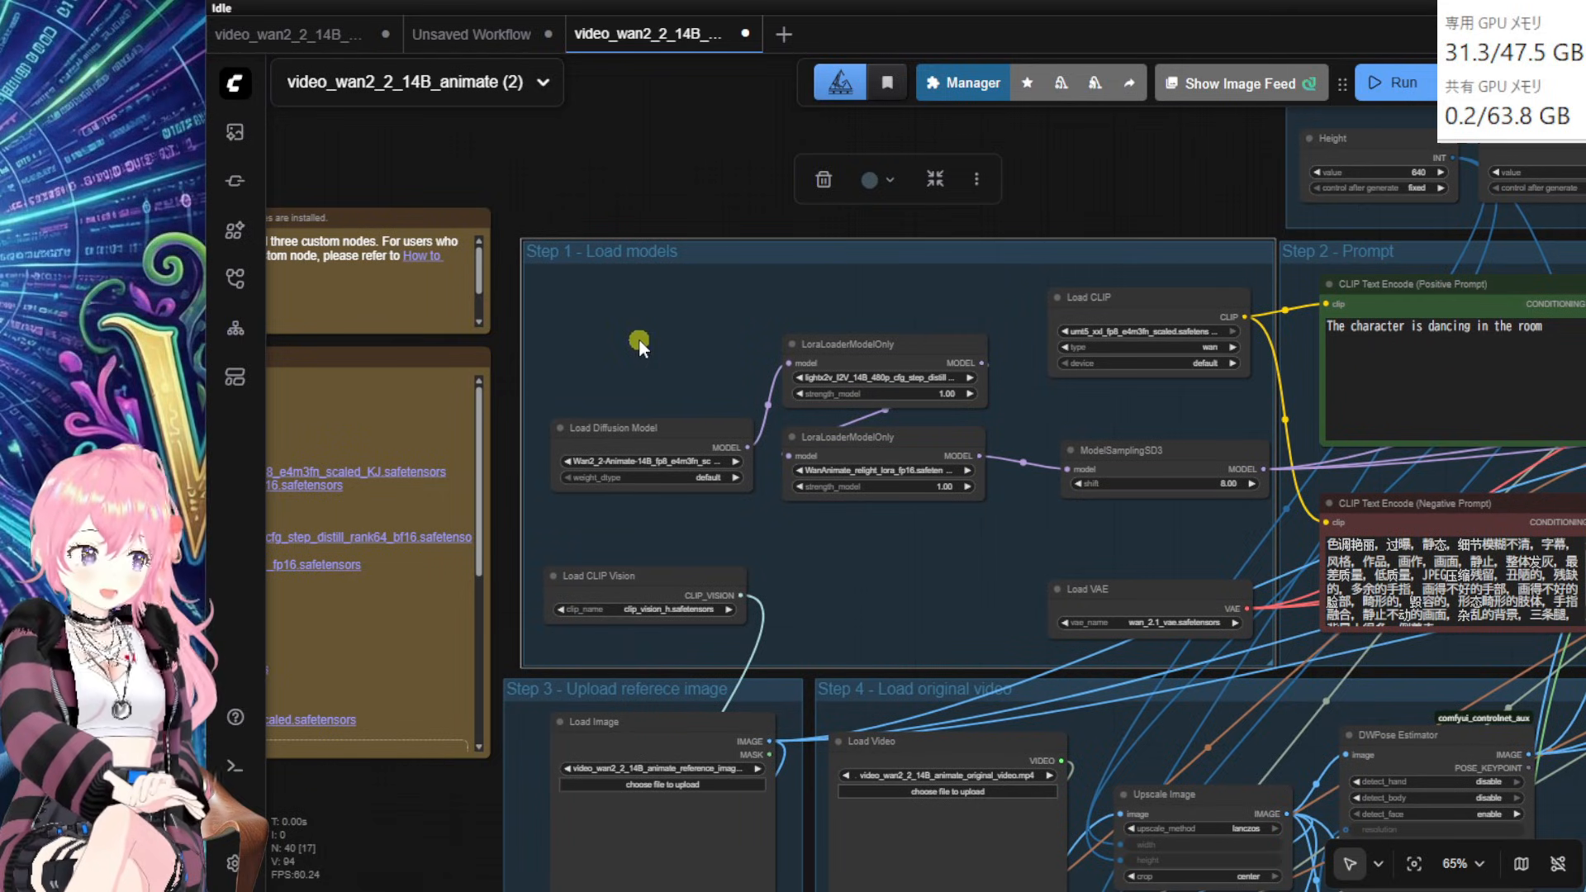
mouse_move(644, 450)
left_mouse_down()
mouse_move(638, 464)
mouse_move(623, 454)
mouse_move(642, 464)
left_mouse_up()
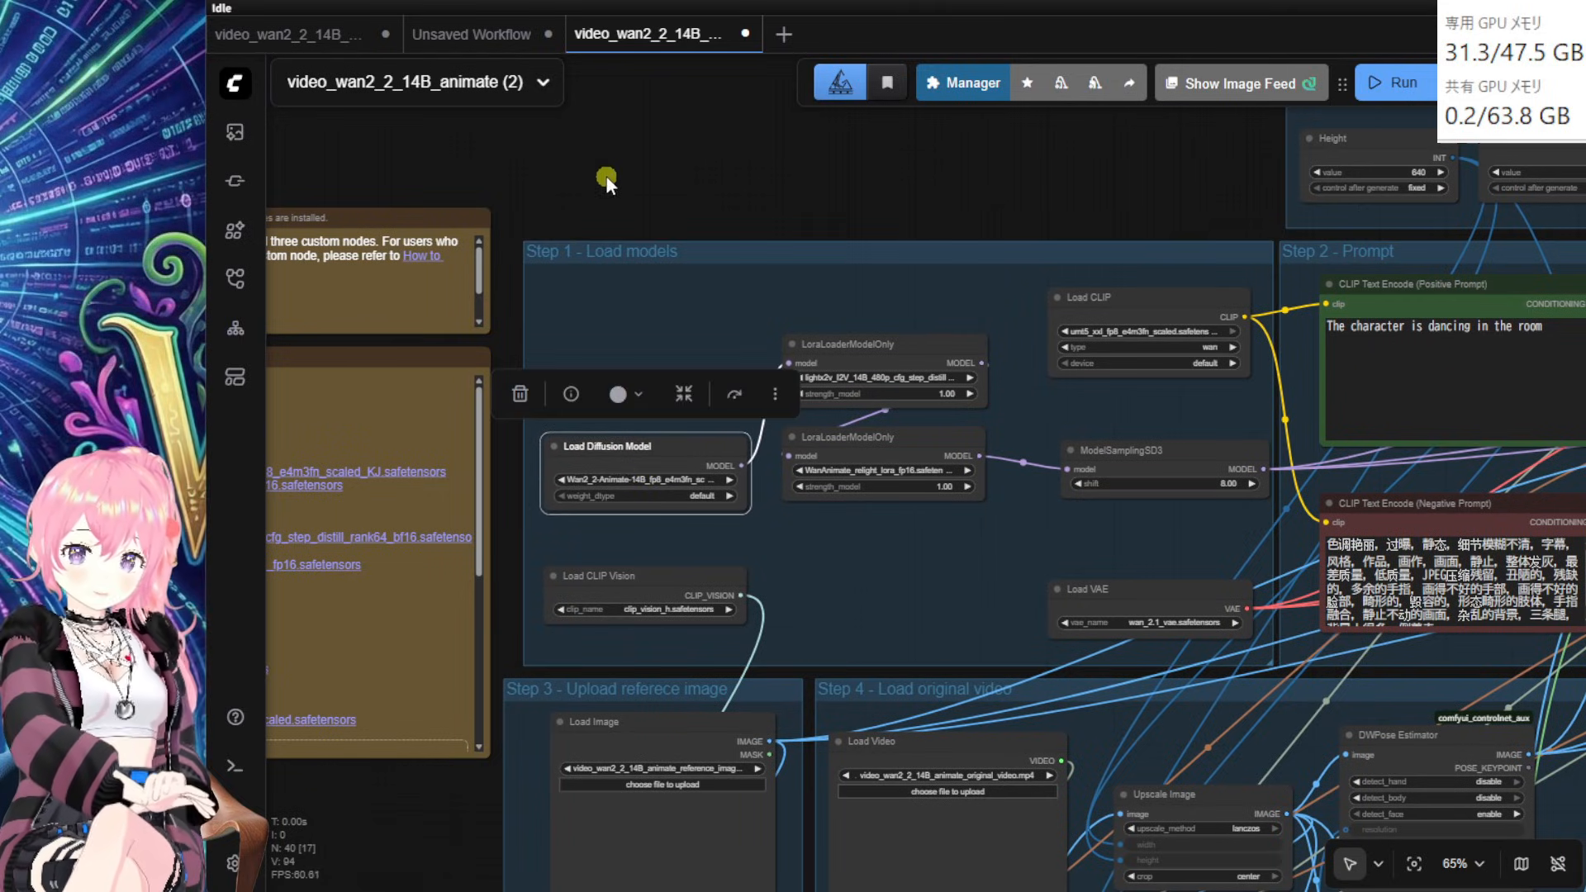
left_click(606, 177)
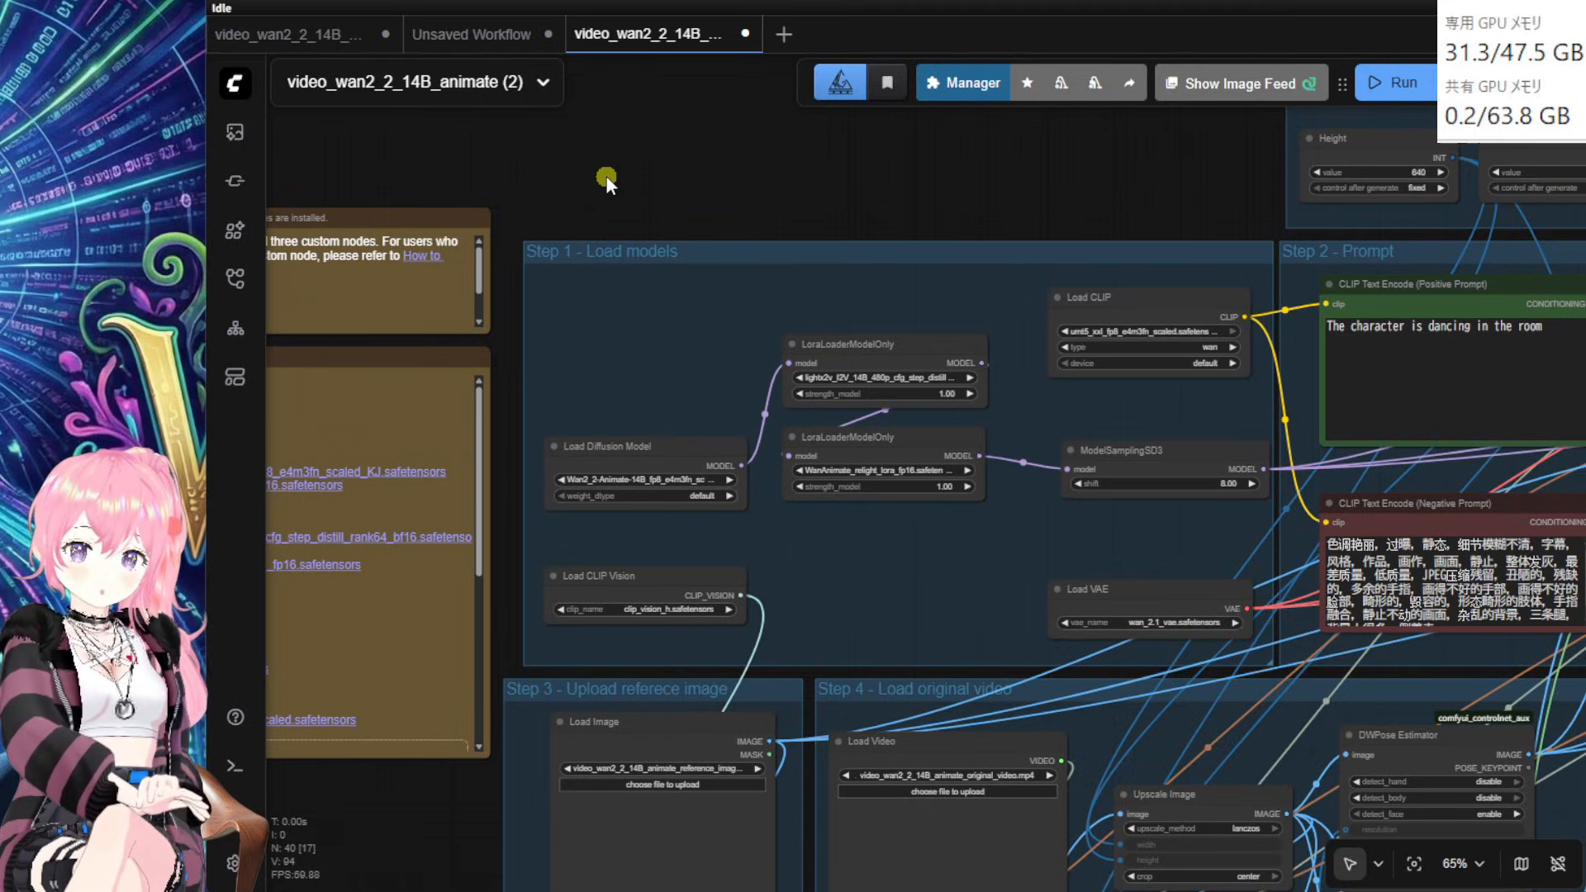
Step: Add a Unet Loader (GGUF) via 'unet' search into Step 1 and wire it to the first LoRA loader
double_click(606, 176)
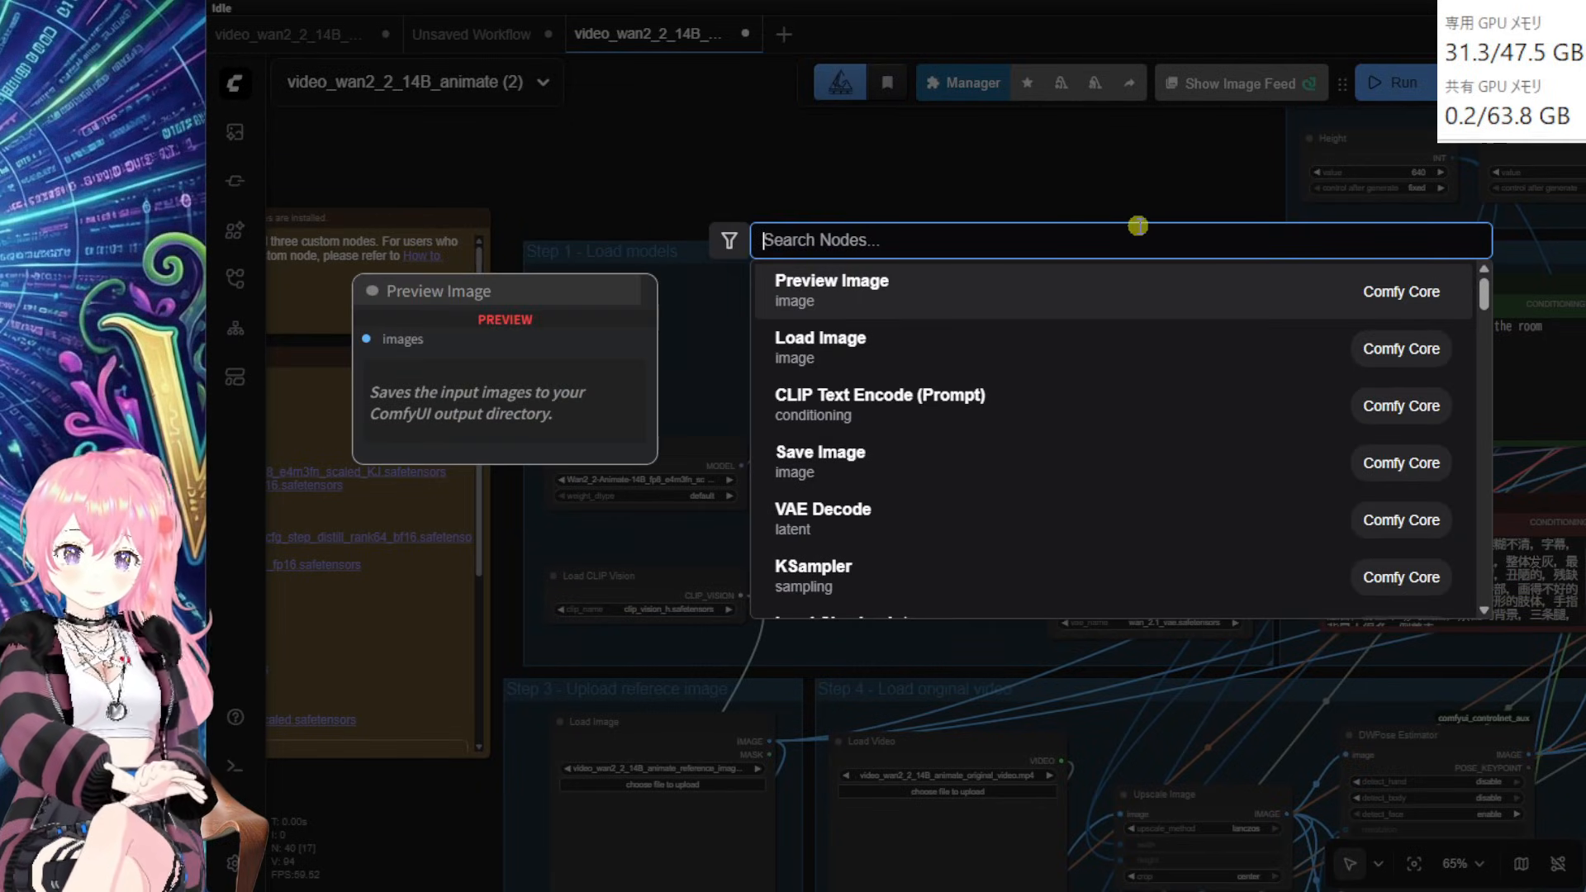
type("unet")
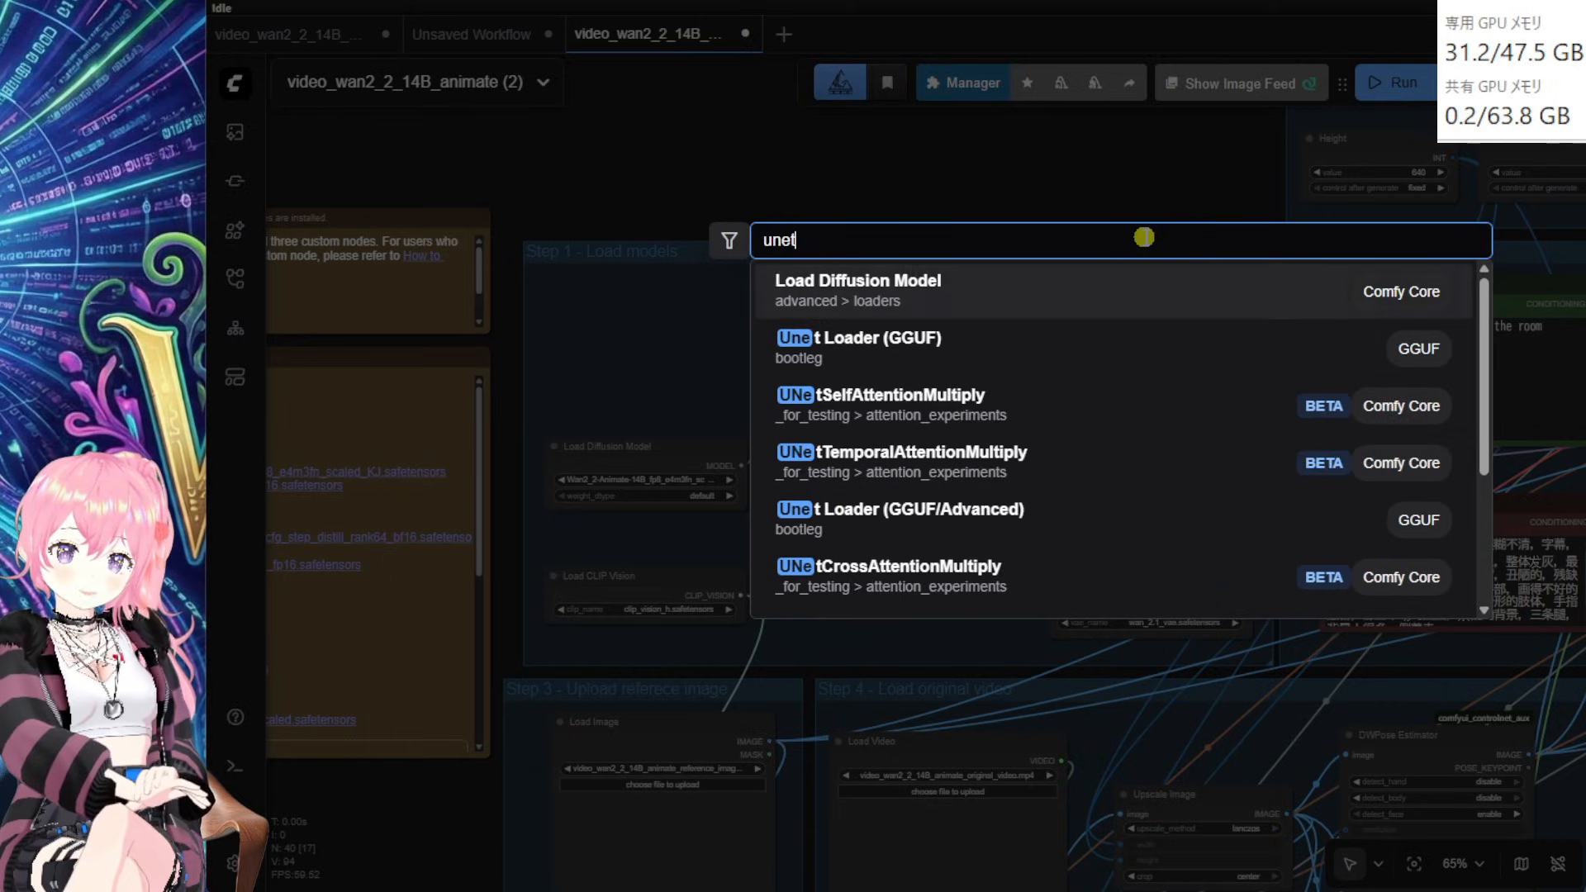
left_click(952, 354)
left_click_drag(738, 165, 682, 329)
left_click_drag(684, 450, 653, 455)
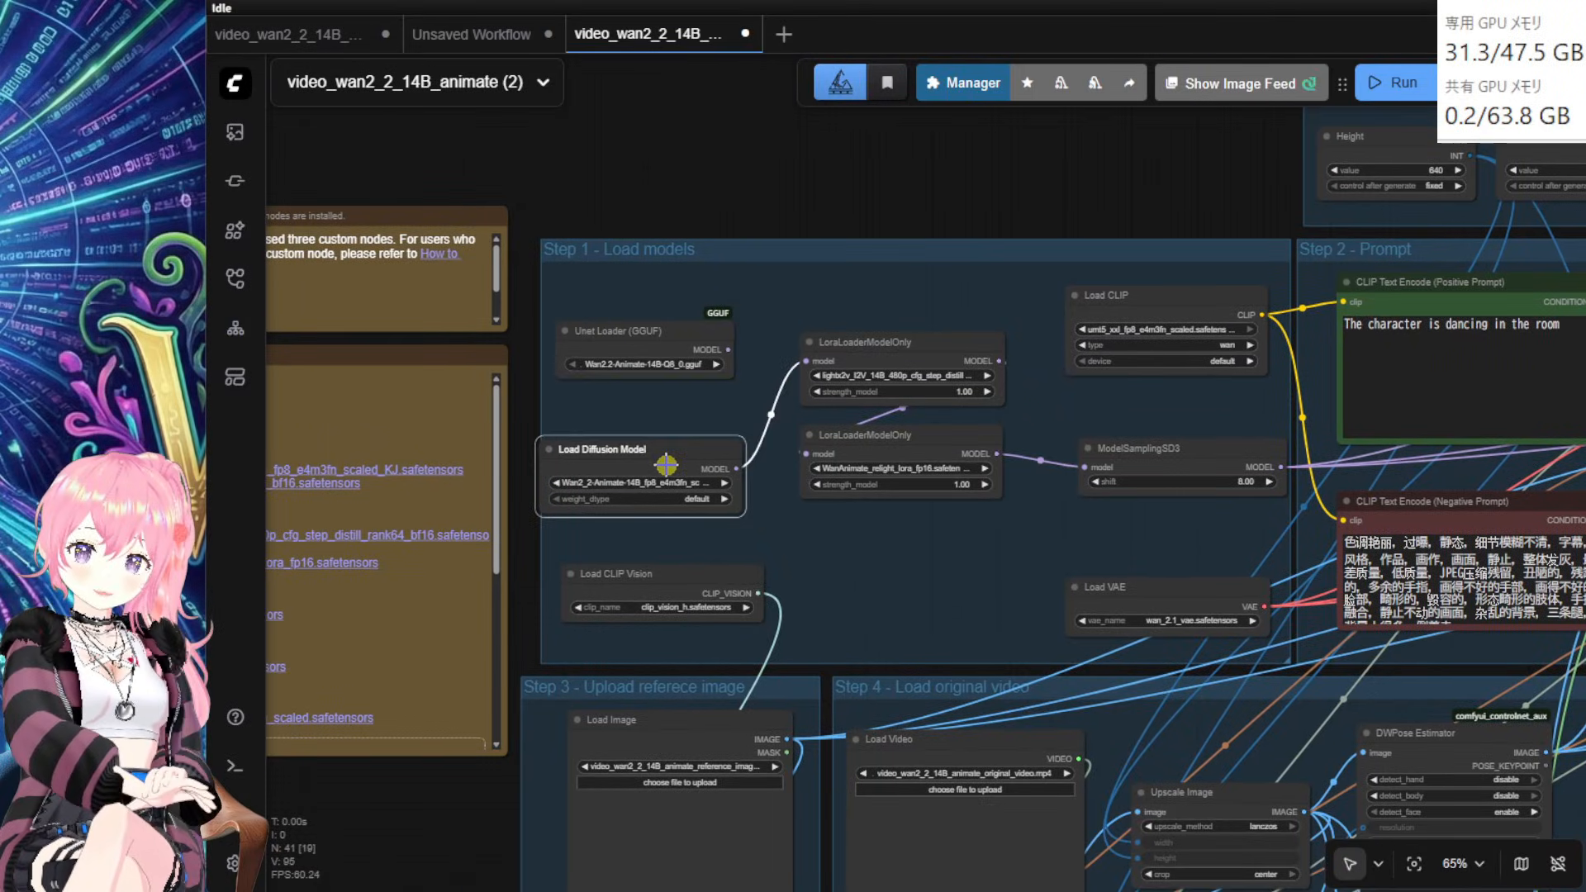
left_click(731, 348)
left_click_drag(732, 349, 805, 361)
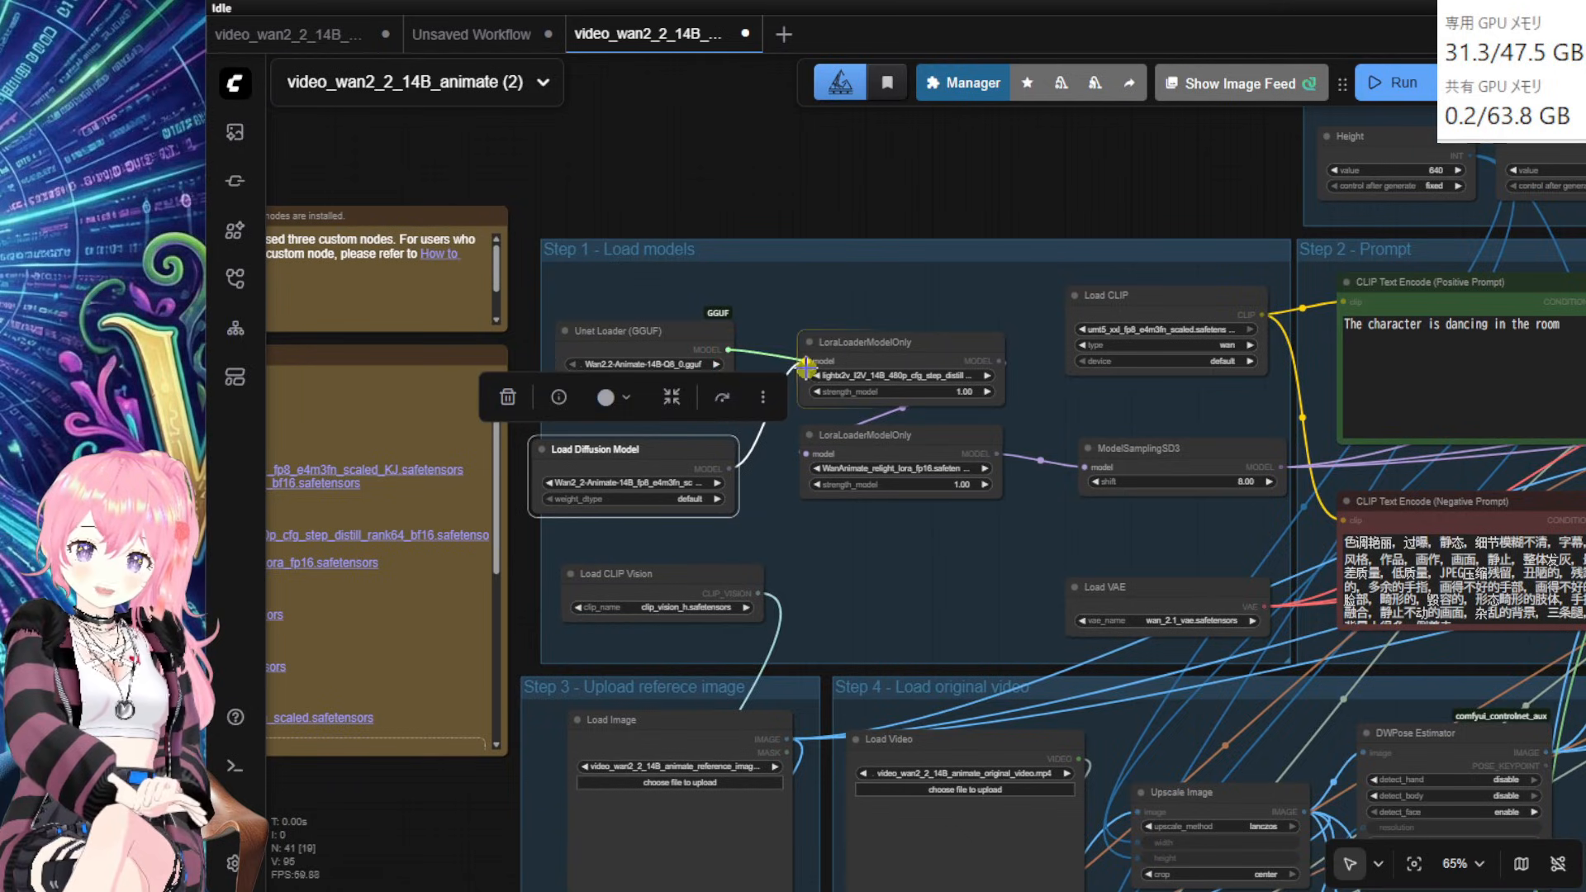
left_click_drag(688, 453, 696, 447)
Step: Bypass Load Diffusion Model and set the Unet Loader to Wan2.2-Animate-14B-Q8_0.gguf
key("ctrl+b")
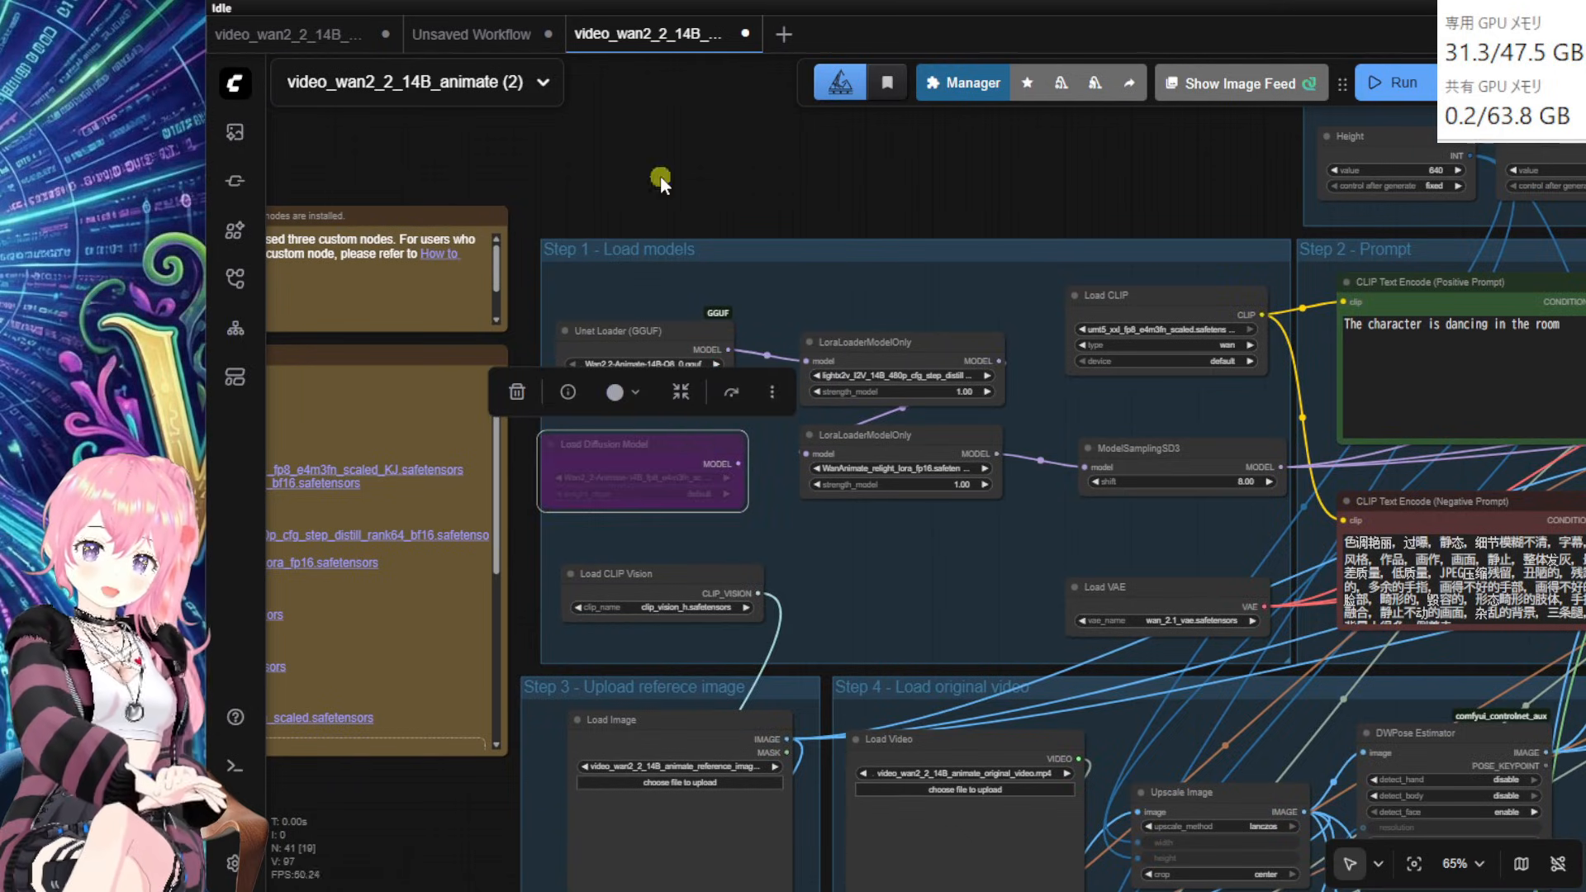
left_click(661, 175)
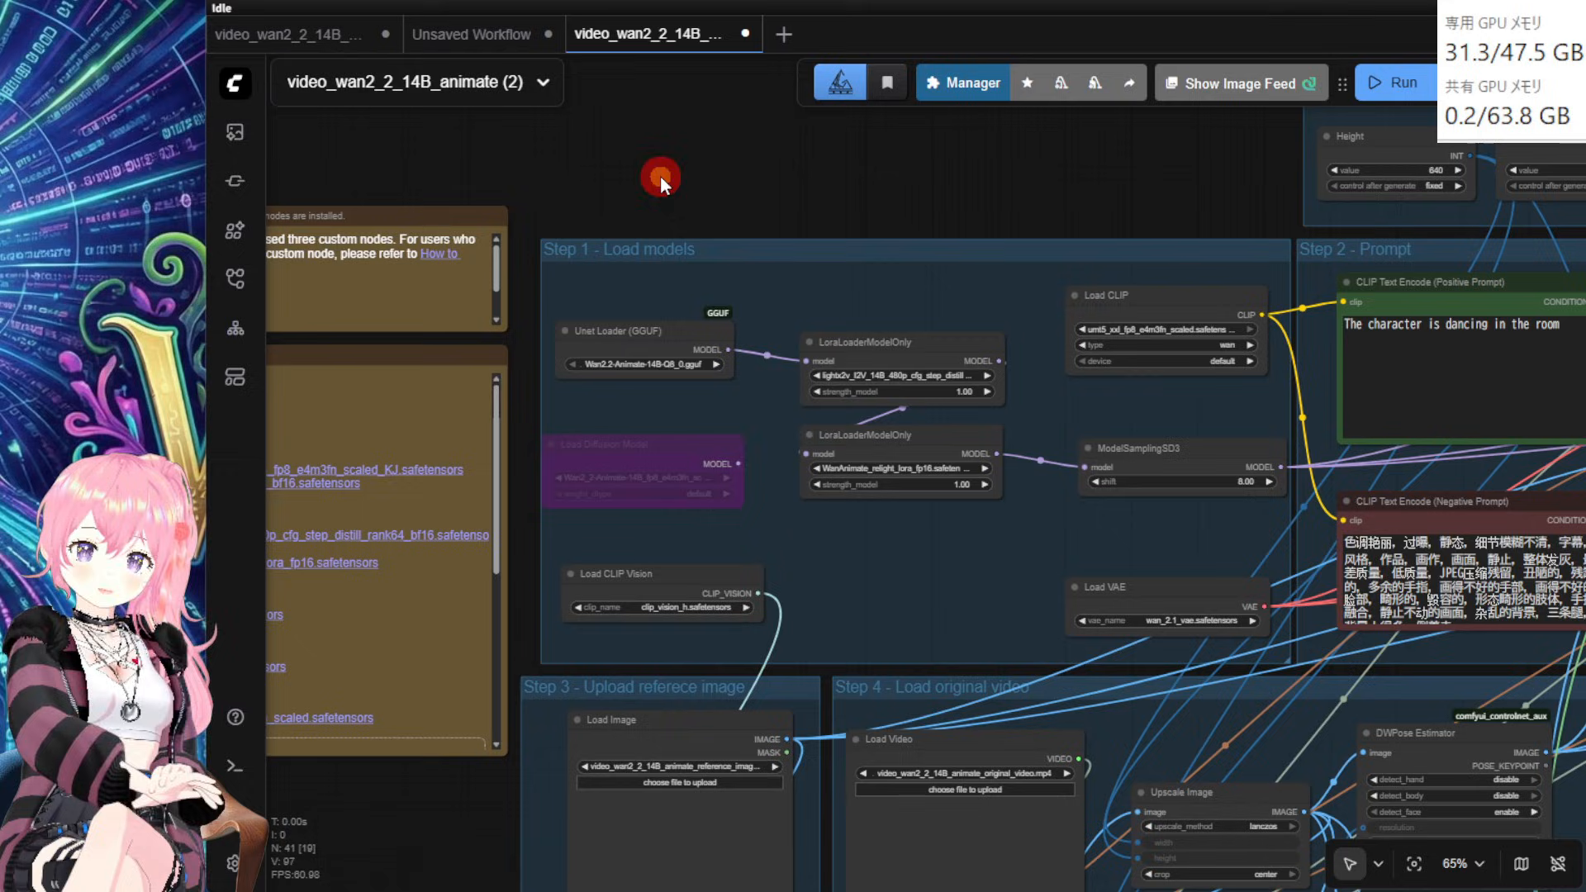
left_click(659, 363)
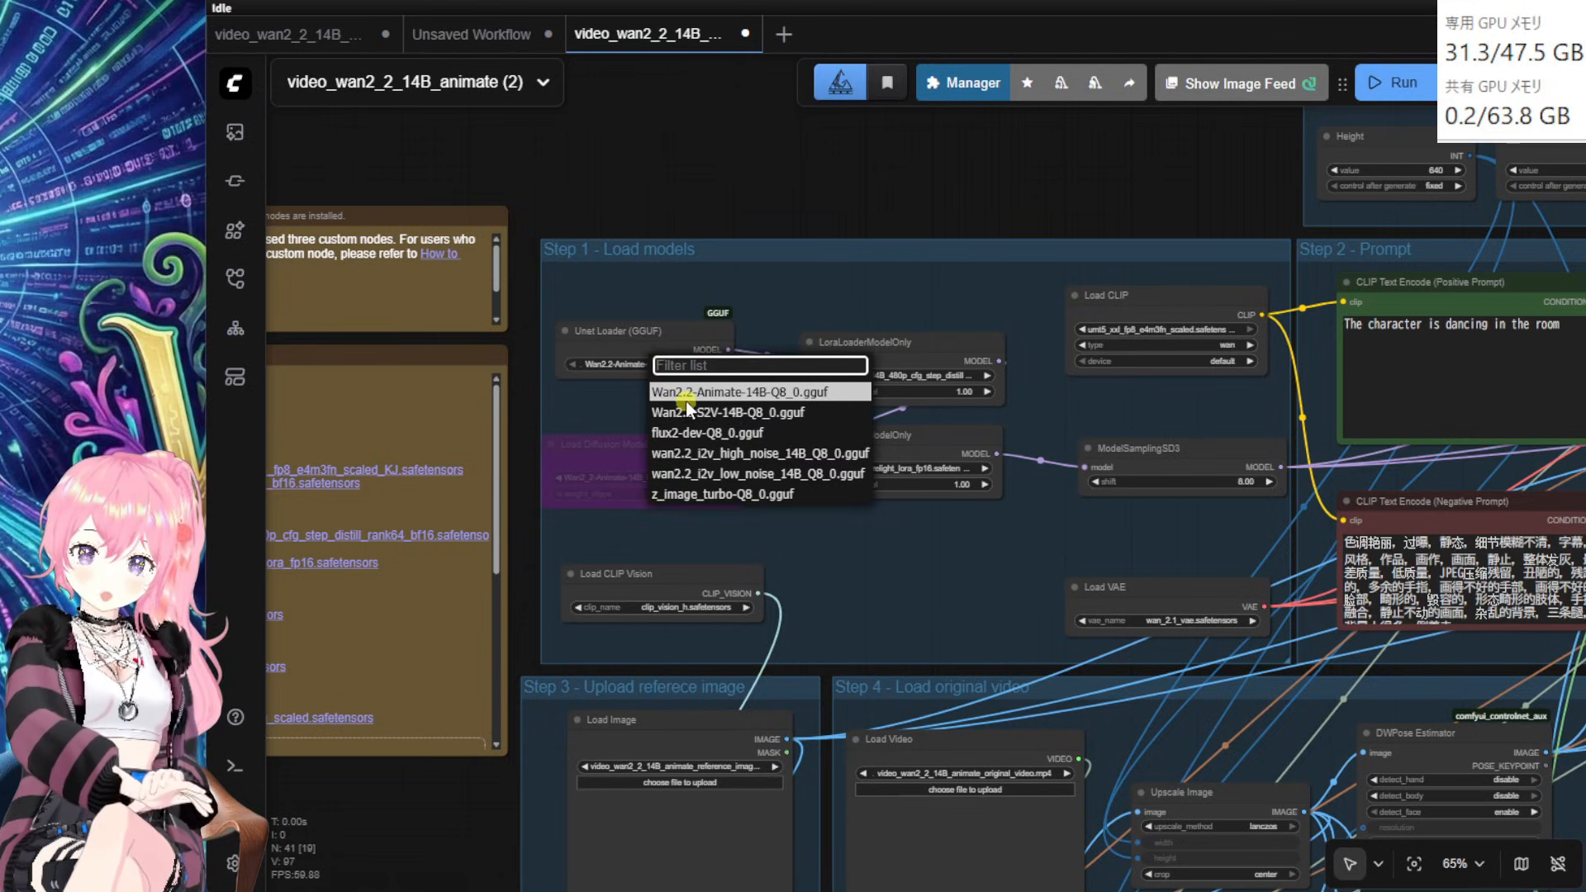
left_click(736, 391)
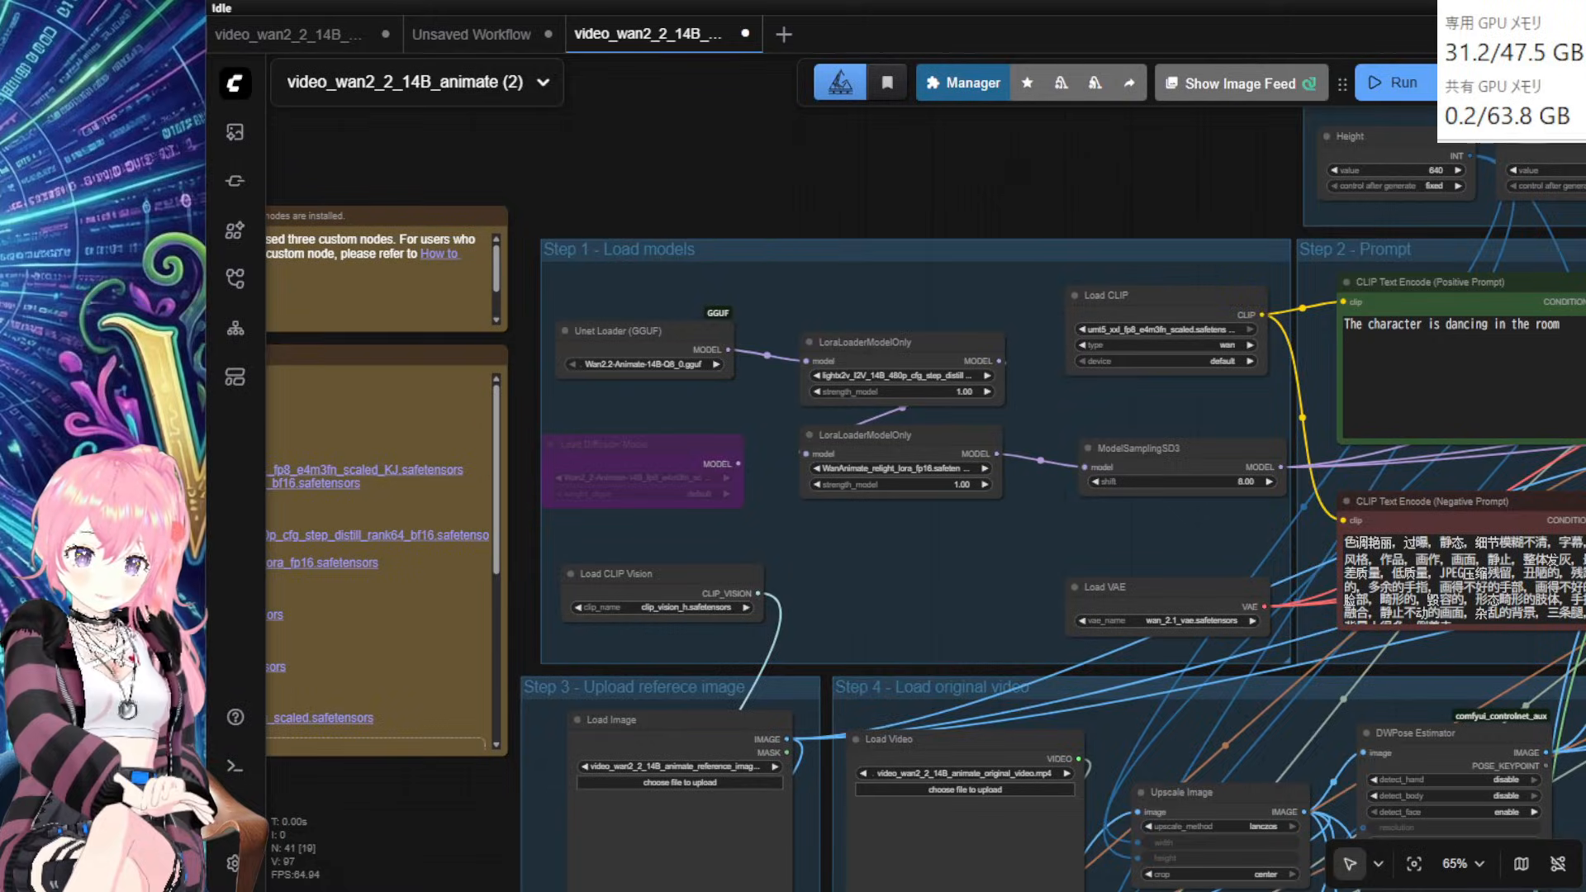
Step: Move the Unet Loader (GGUF) and both LoRA loaders up into a compact arrangement
scroll(790, 294, "up", 2)
left_click_drag(790, 294, 793, 265)
left_click_drag(874, 333, 832, 307)
left_click_drag(570, 303, 577, 255)
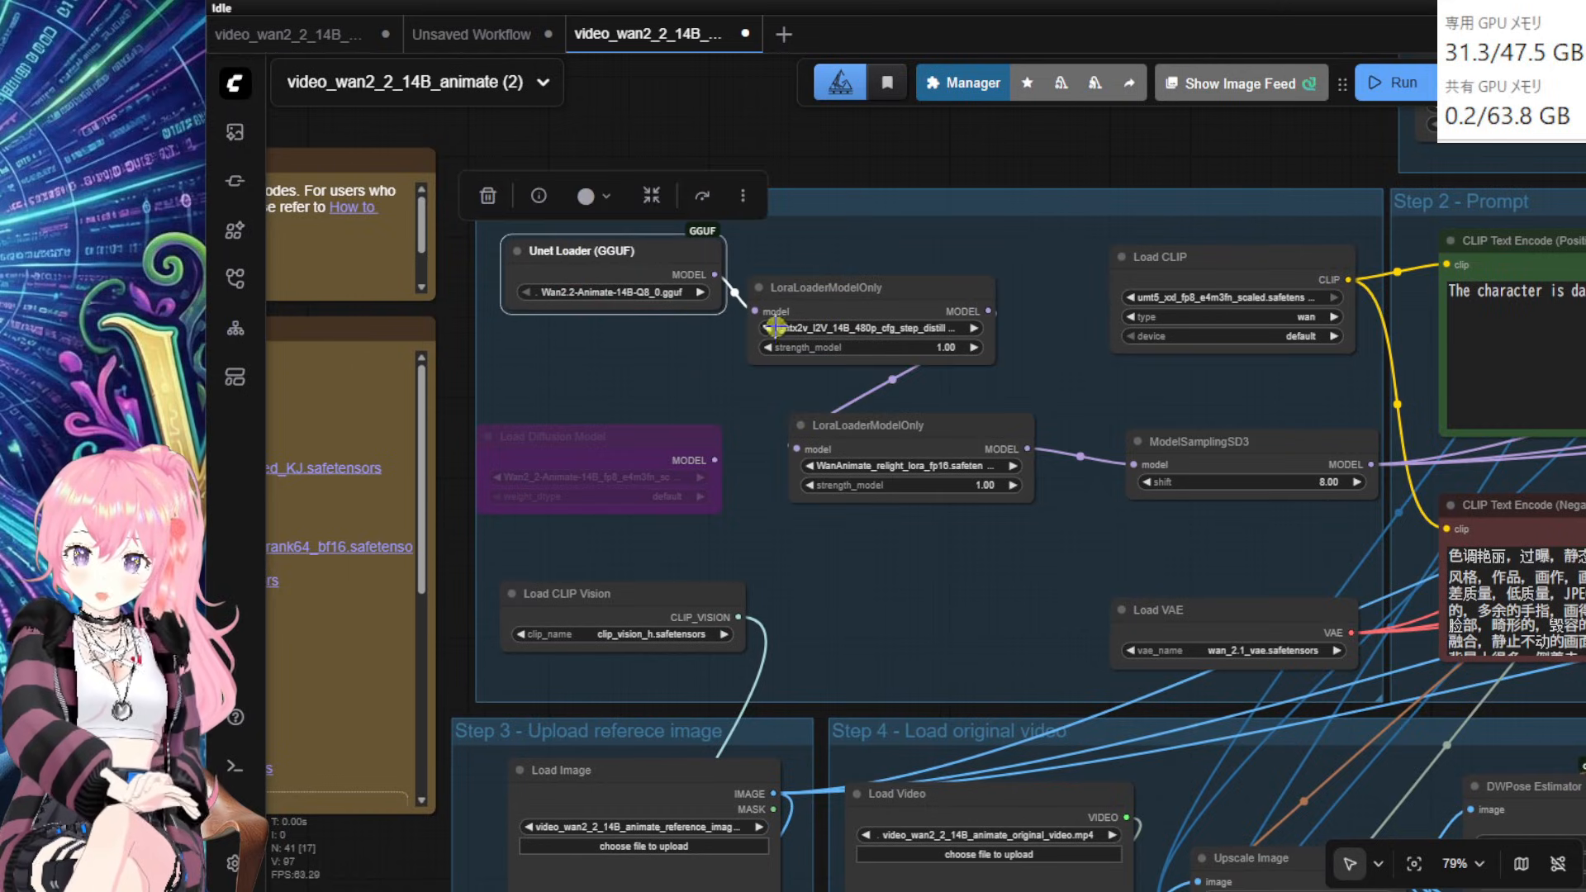
left_click_drag(836, 304, 838, 257)
left_click_drag(889, 427, 859, 374)
scroll(848, 476, "up", 2)
left_click_drag(890, 494, 931, 663)
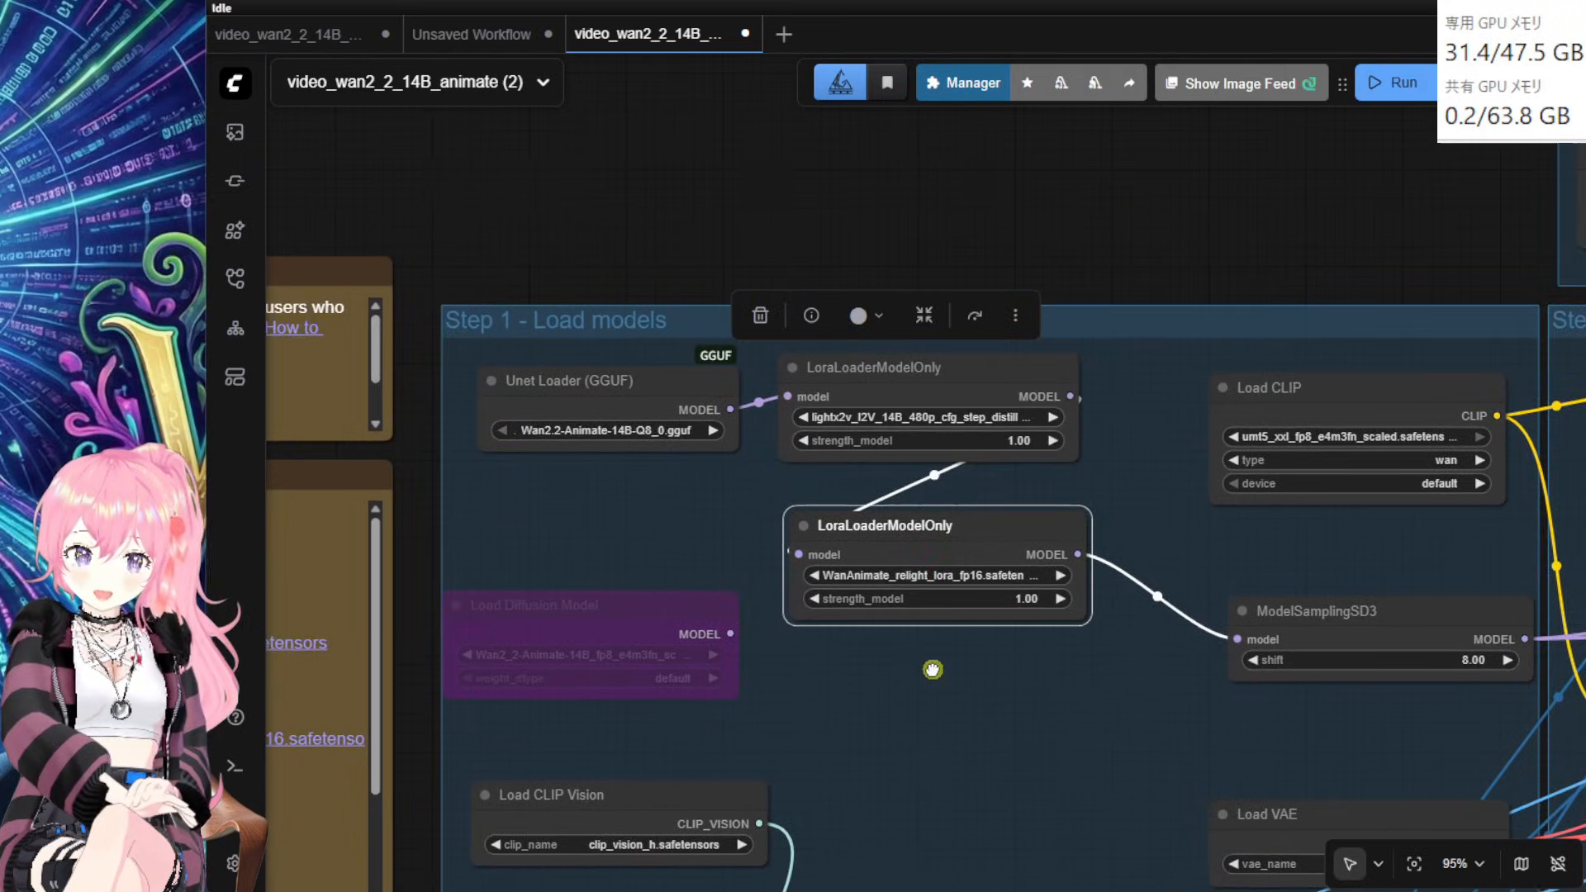
scroll(910, 403, "up", 2)
Step: Choose Wan21_I2V_14B_lightx2v_cfg_step_distill_lora_rank64 in the upper and lower LoRA loaders, filtering by 'wan'
left_click(914, 400)
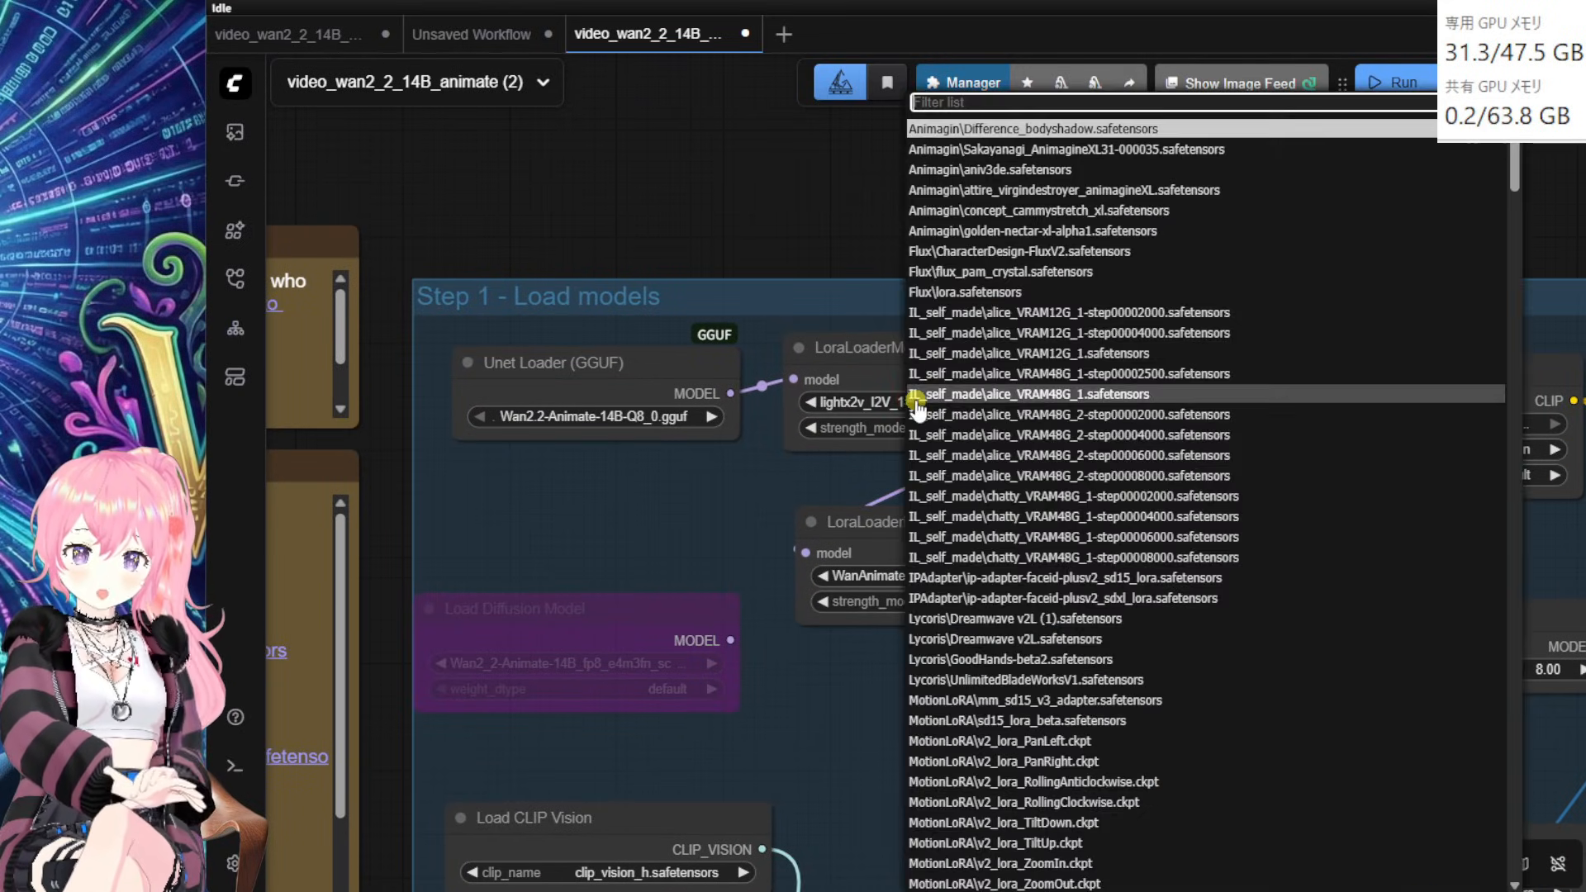
type("wan")
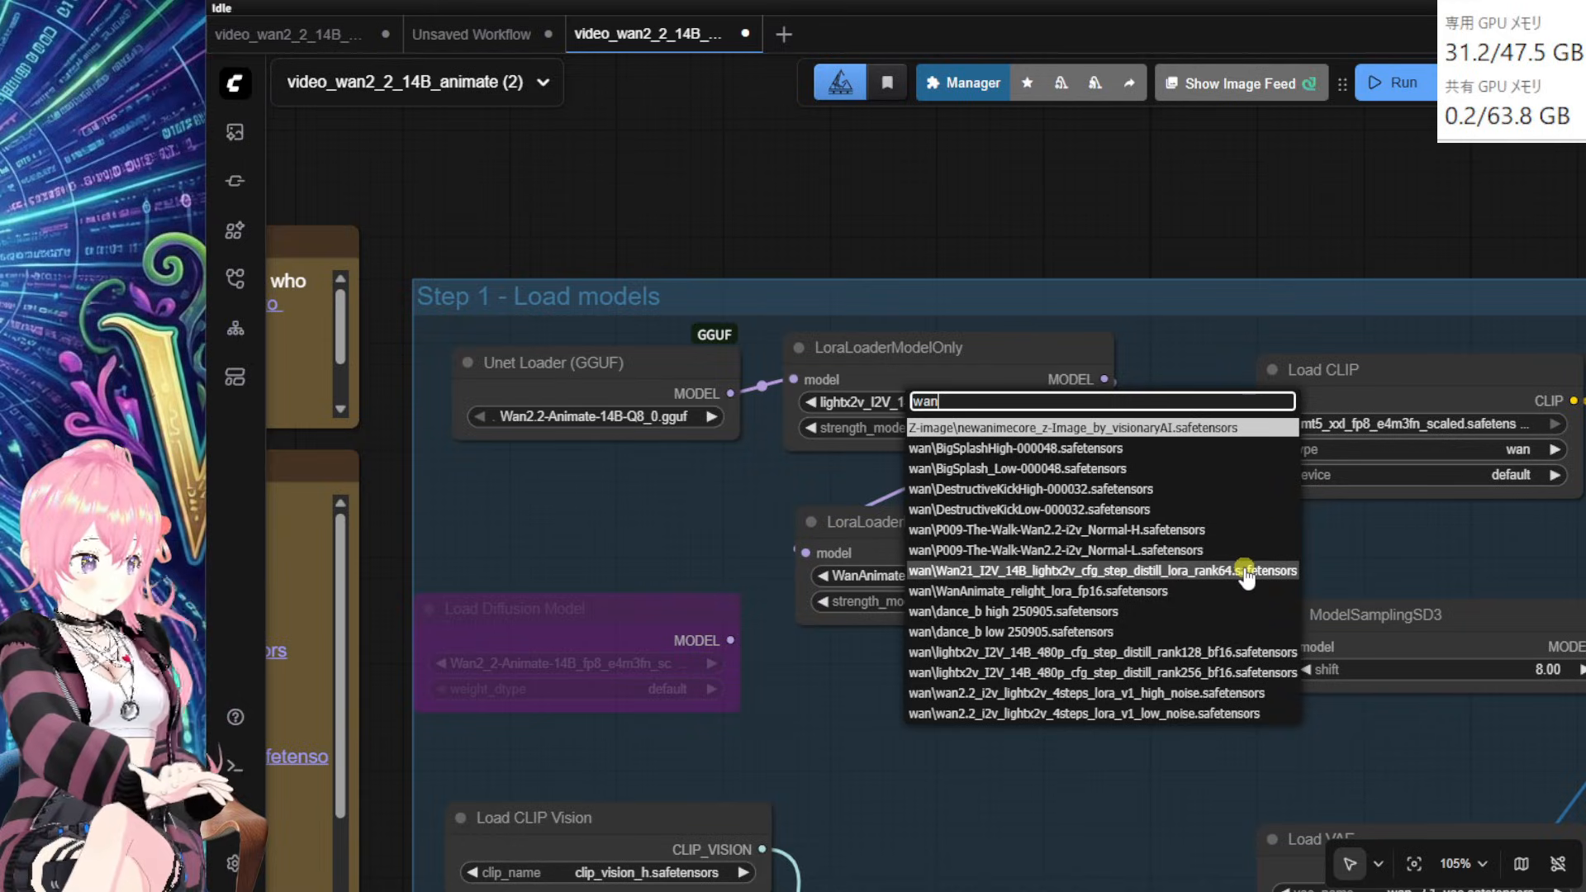
key("Escape")
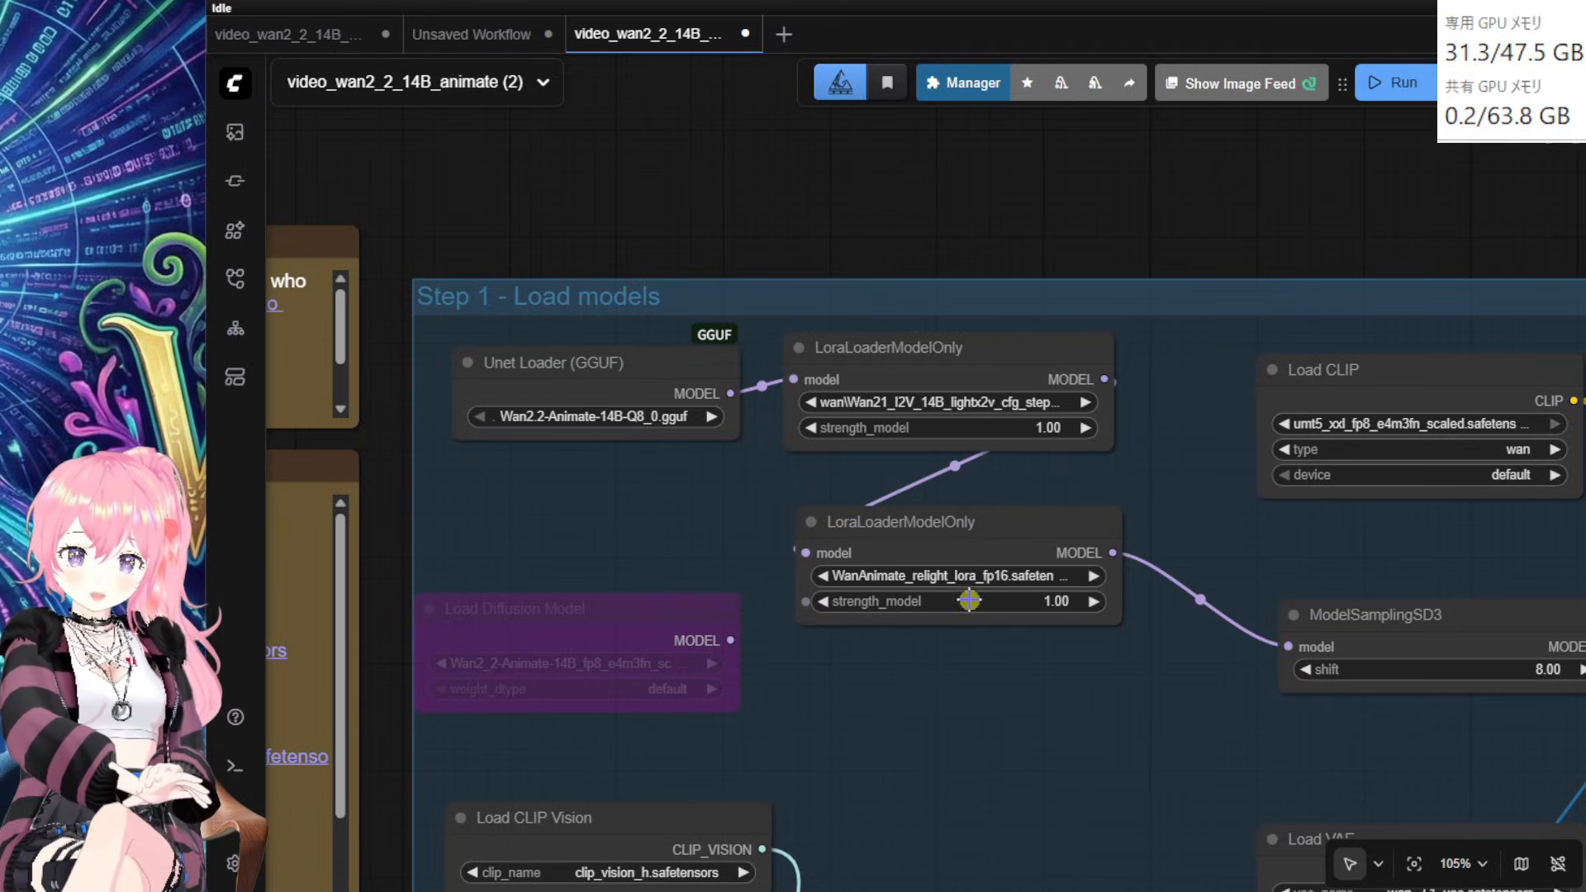
left_click(1001, 578)
type("wan")
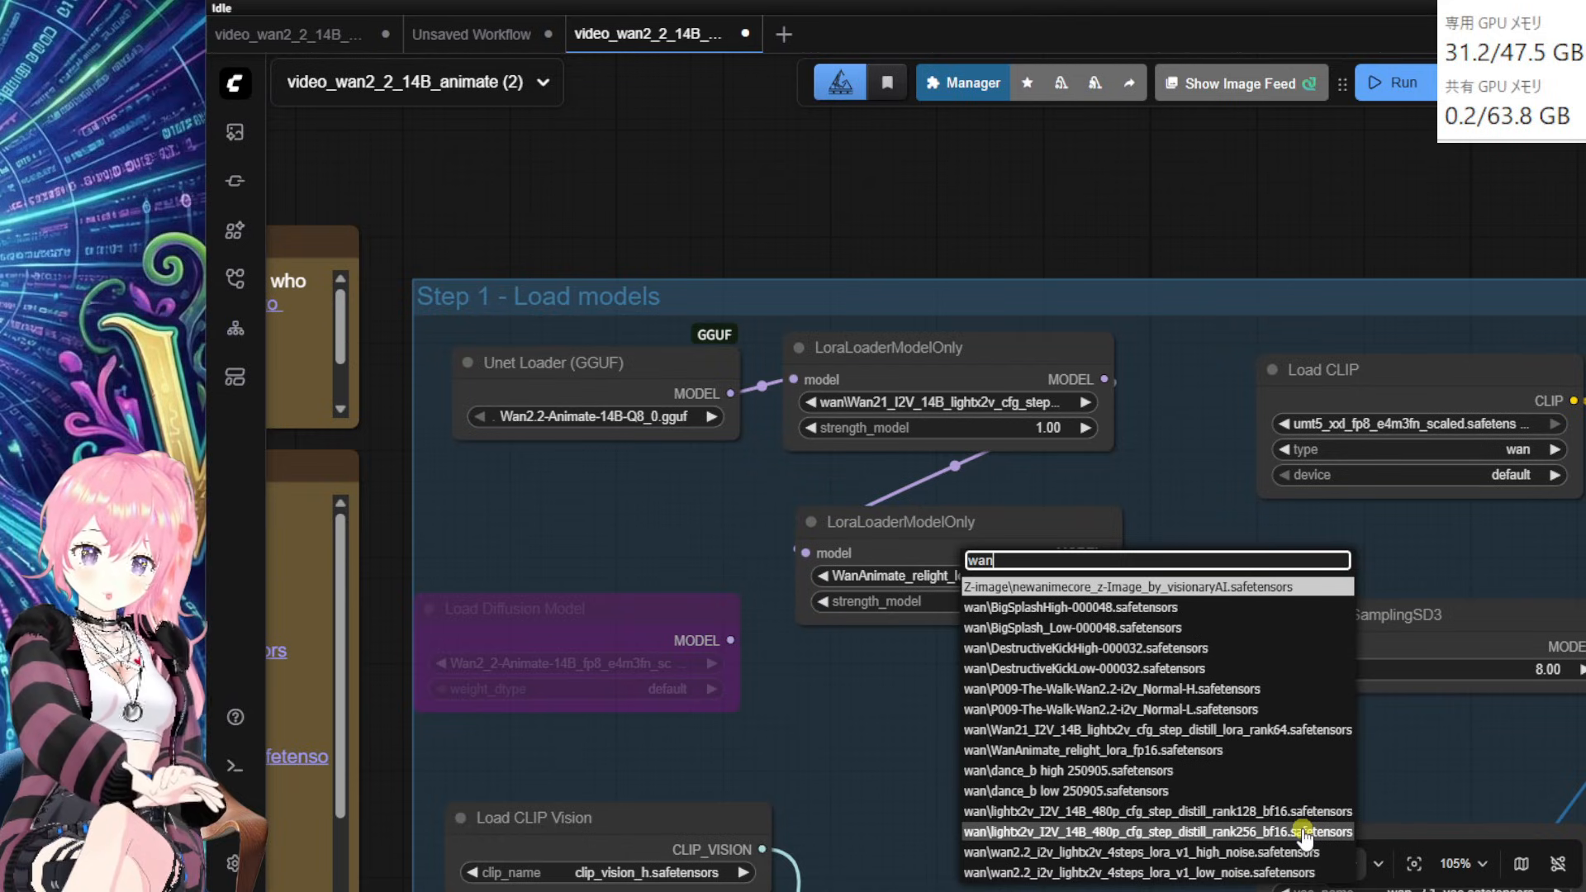
left_click(1322, 731)
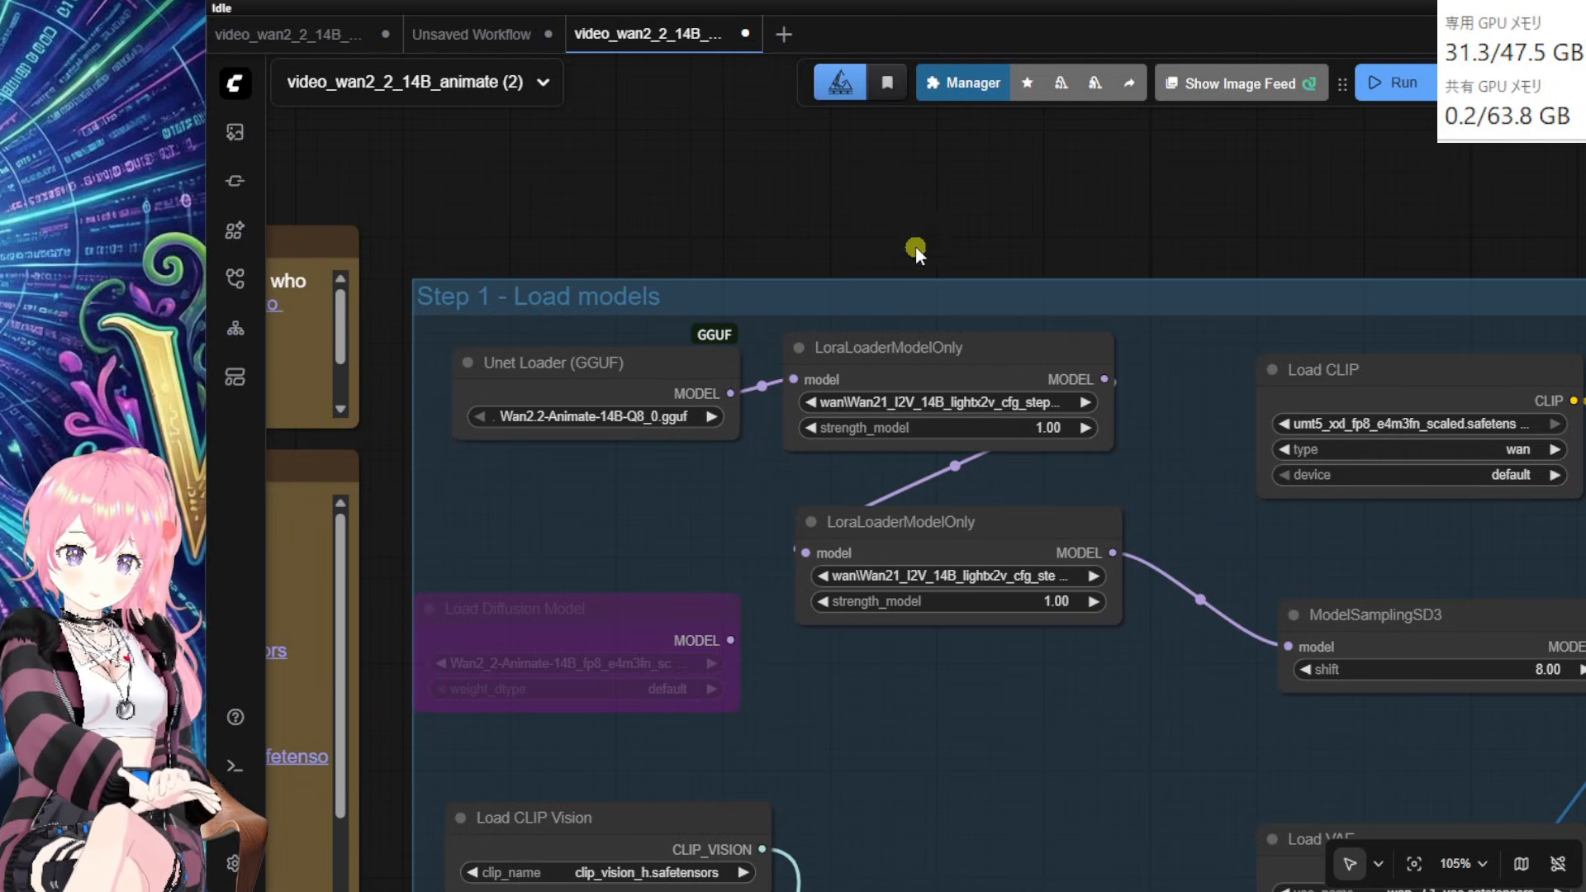
Step: Move Load CLIP Vision up-left, set clip_vision_h.safetensors, and pan to the Model links note
scroll(872, 225, "down", 5)
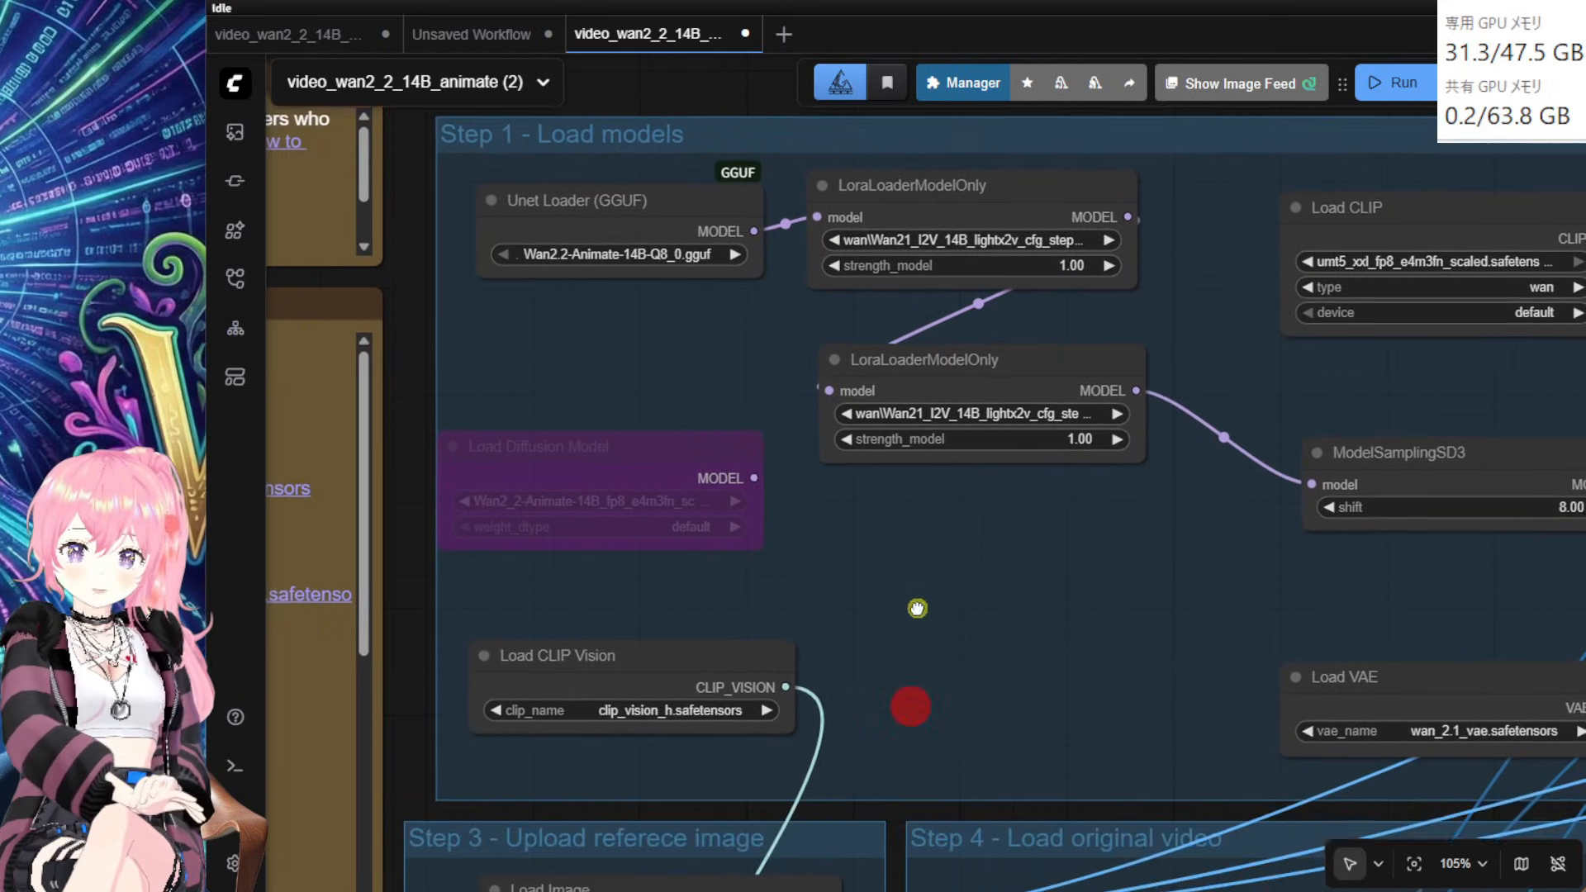
left_click_drag(657, 605, 648, 566)
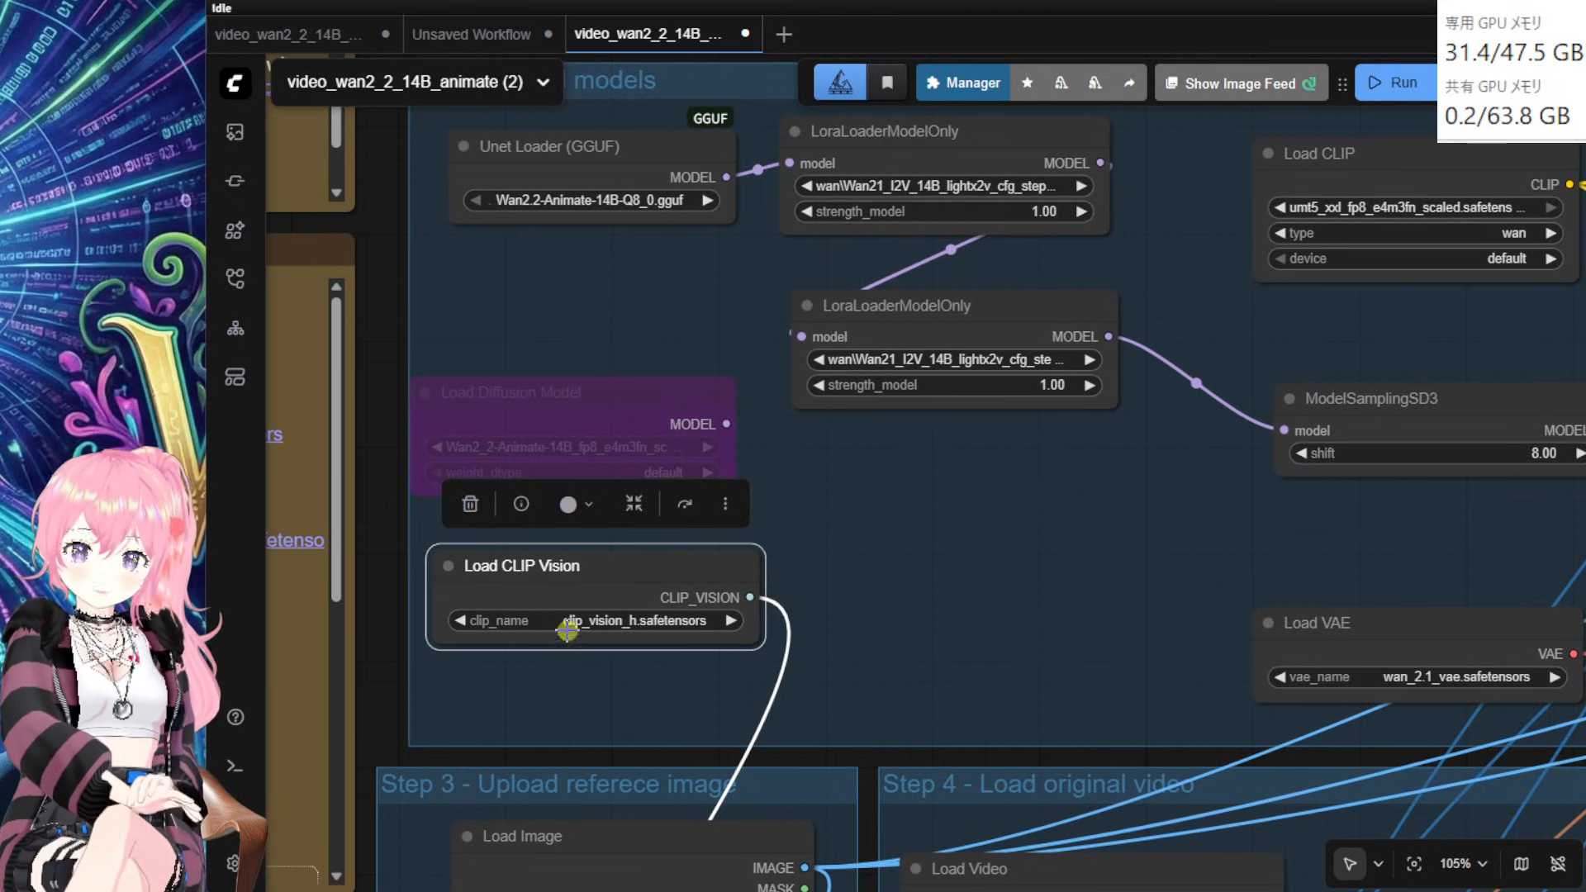
left_click(630, 621)
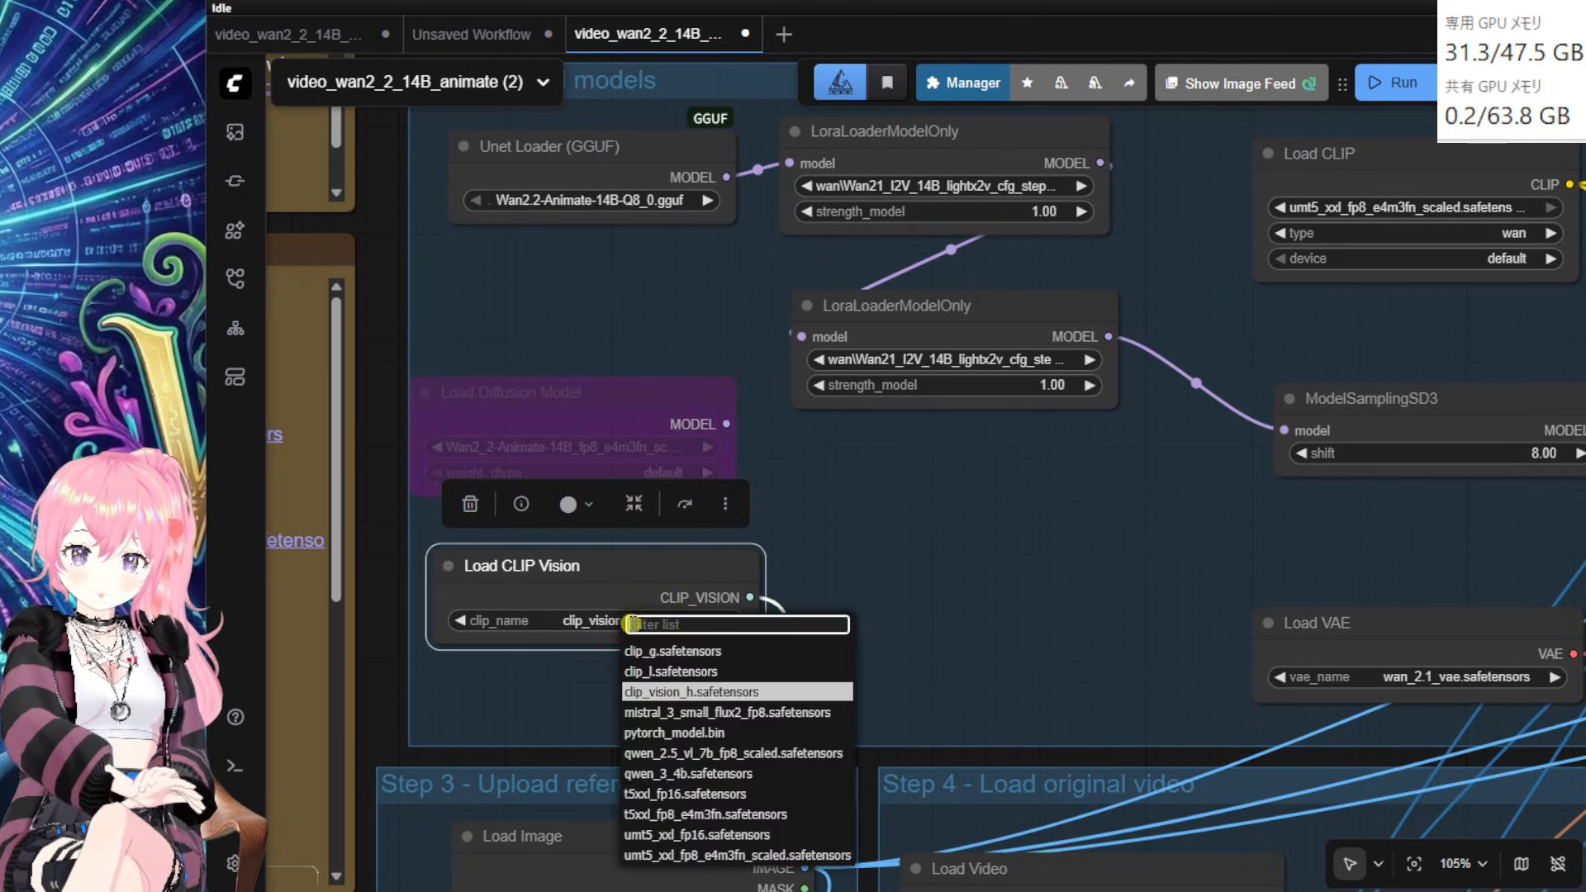
left_click(755, 699)
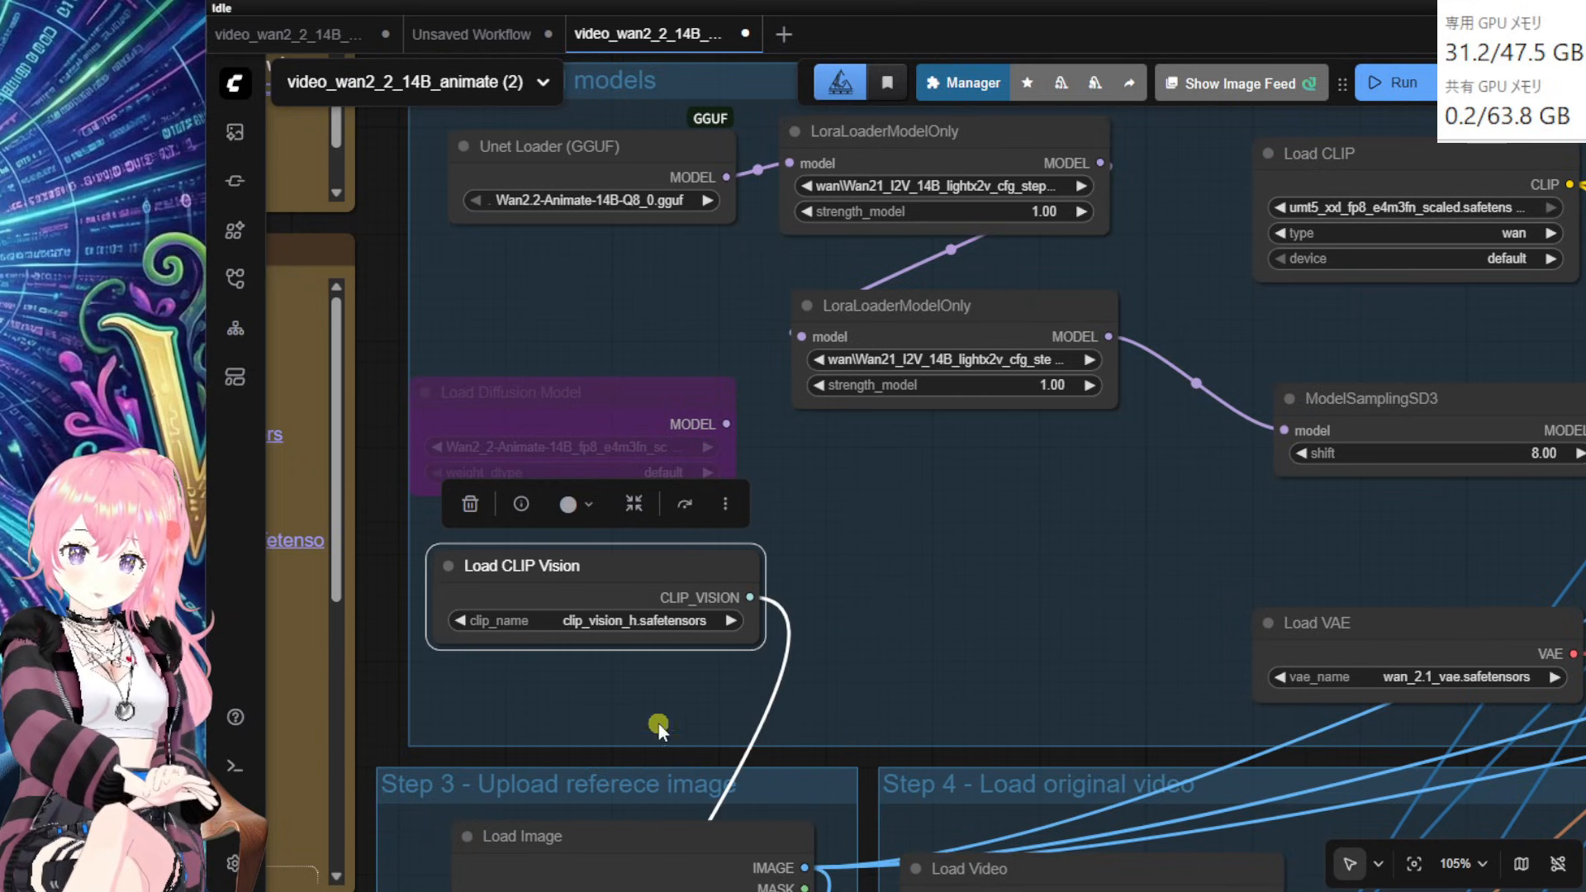
left_click_drag(585, 757, 1217, 730)
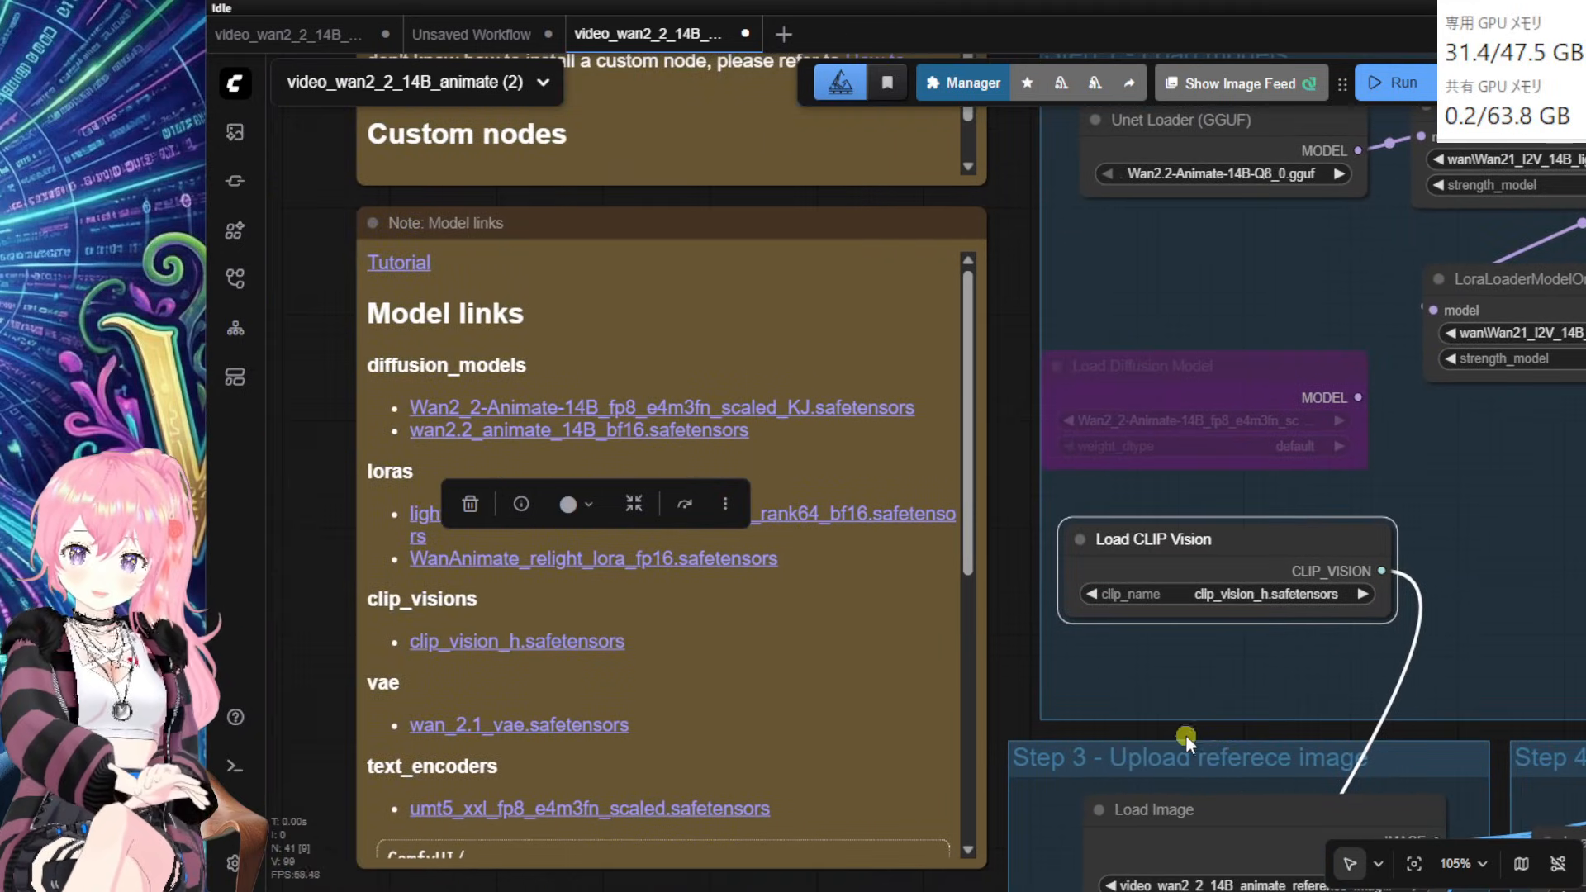
Step: Deselect Load CLIP Vision, read the Model links note, and pan back to the Step 1 loaders
left_click(1045, 685)
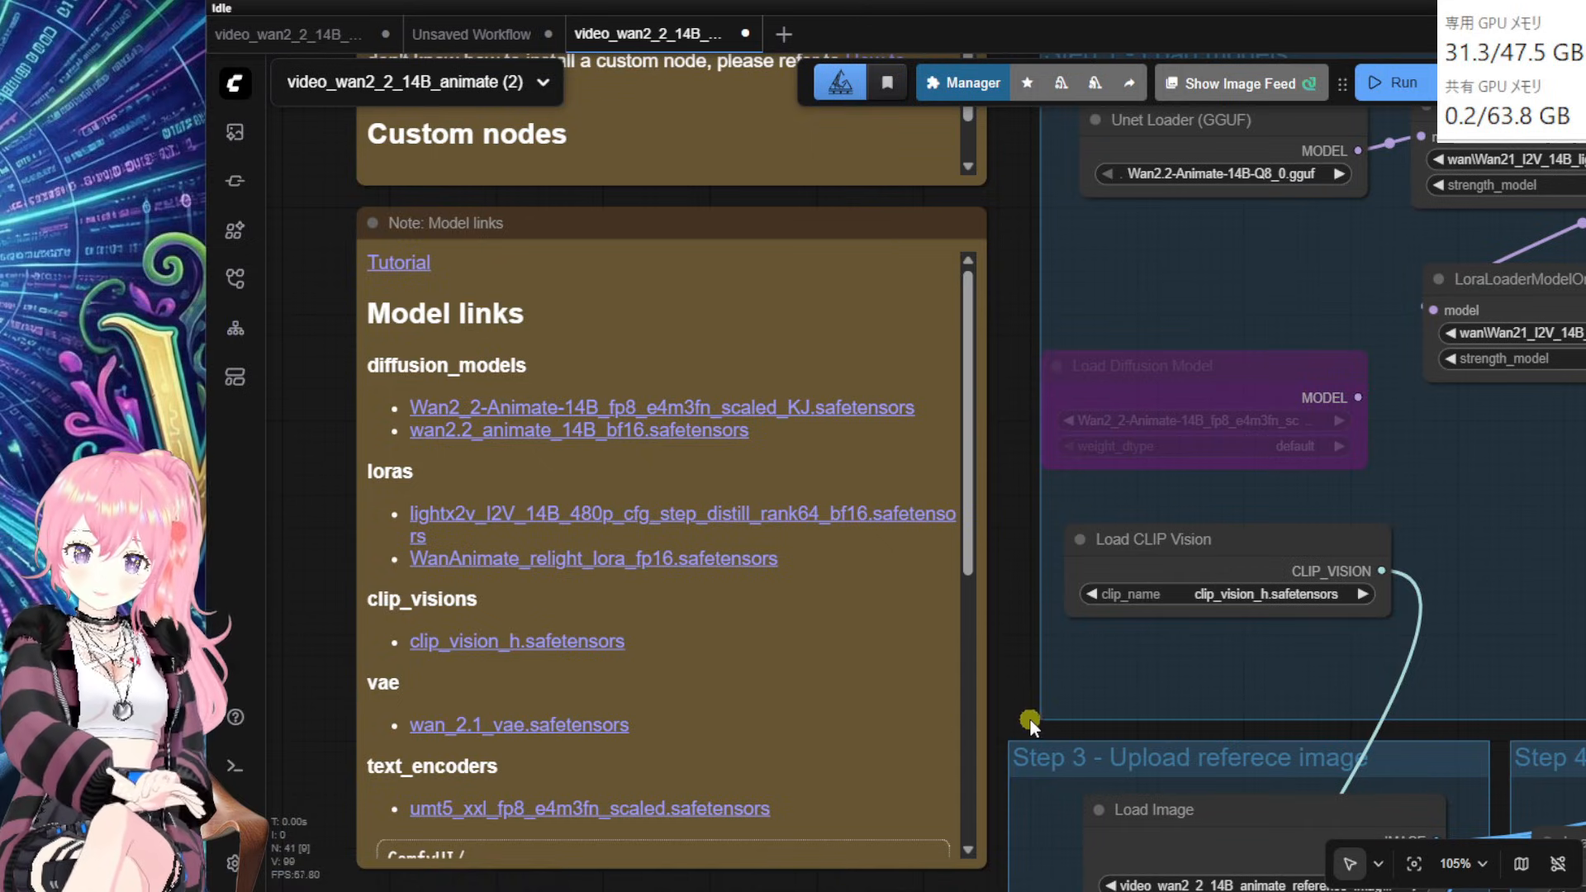
left_click_drag(1026, 706, 1027, 684)
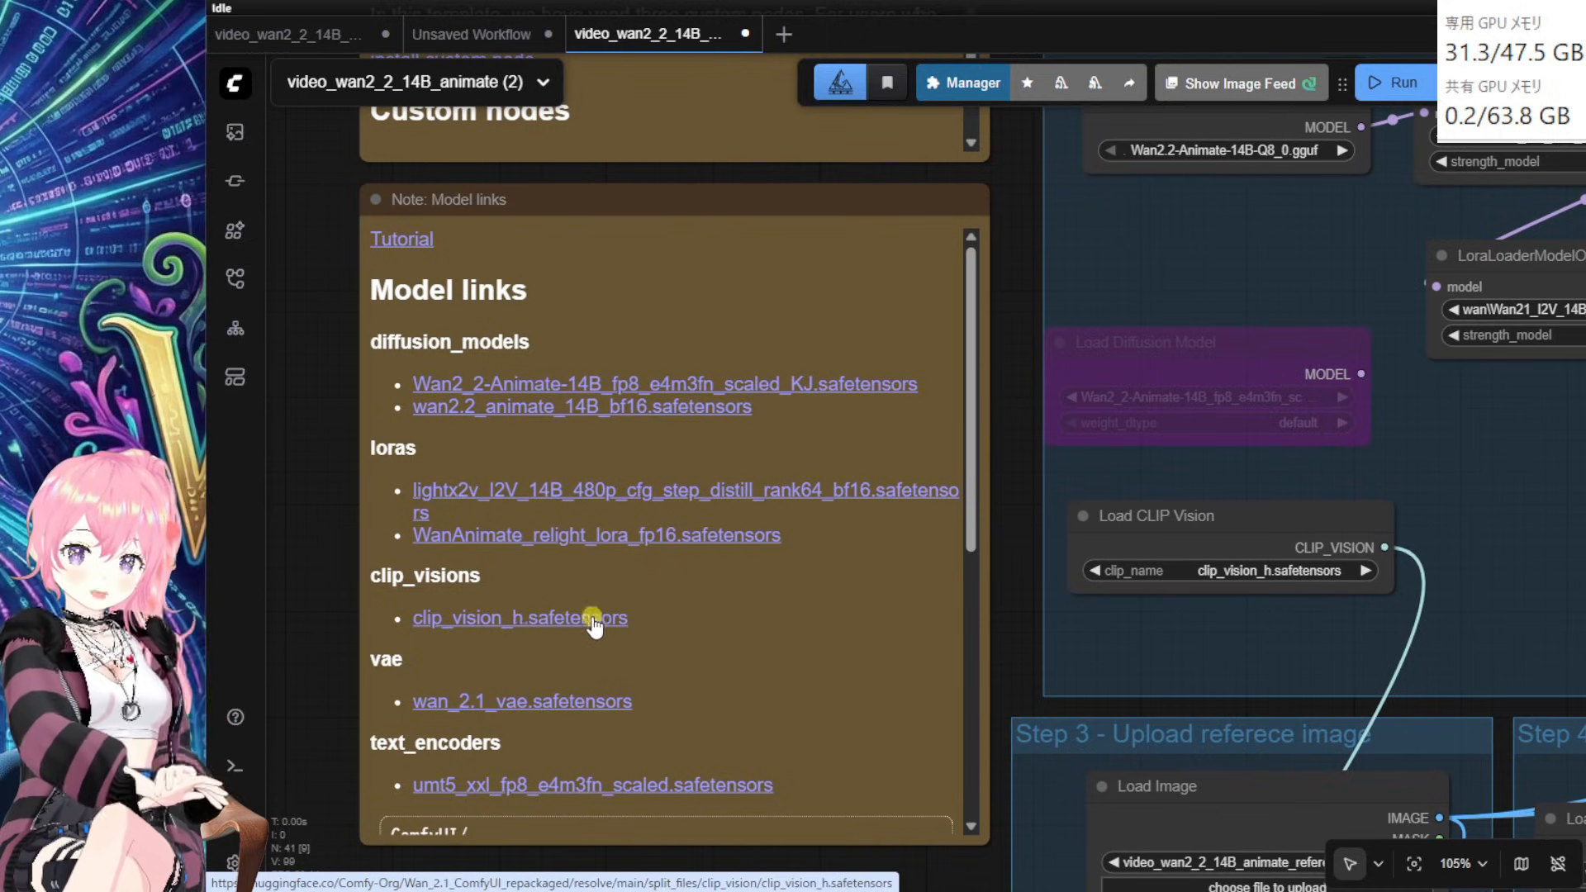
left_click(1012, 643)
left_click_drag(1012, 644, 560, 679)
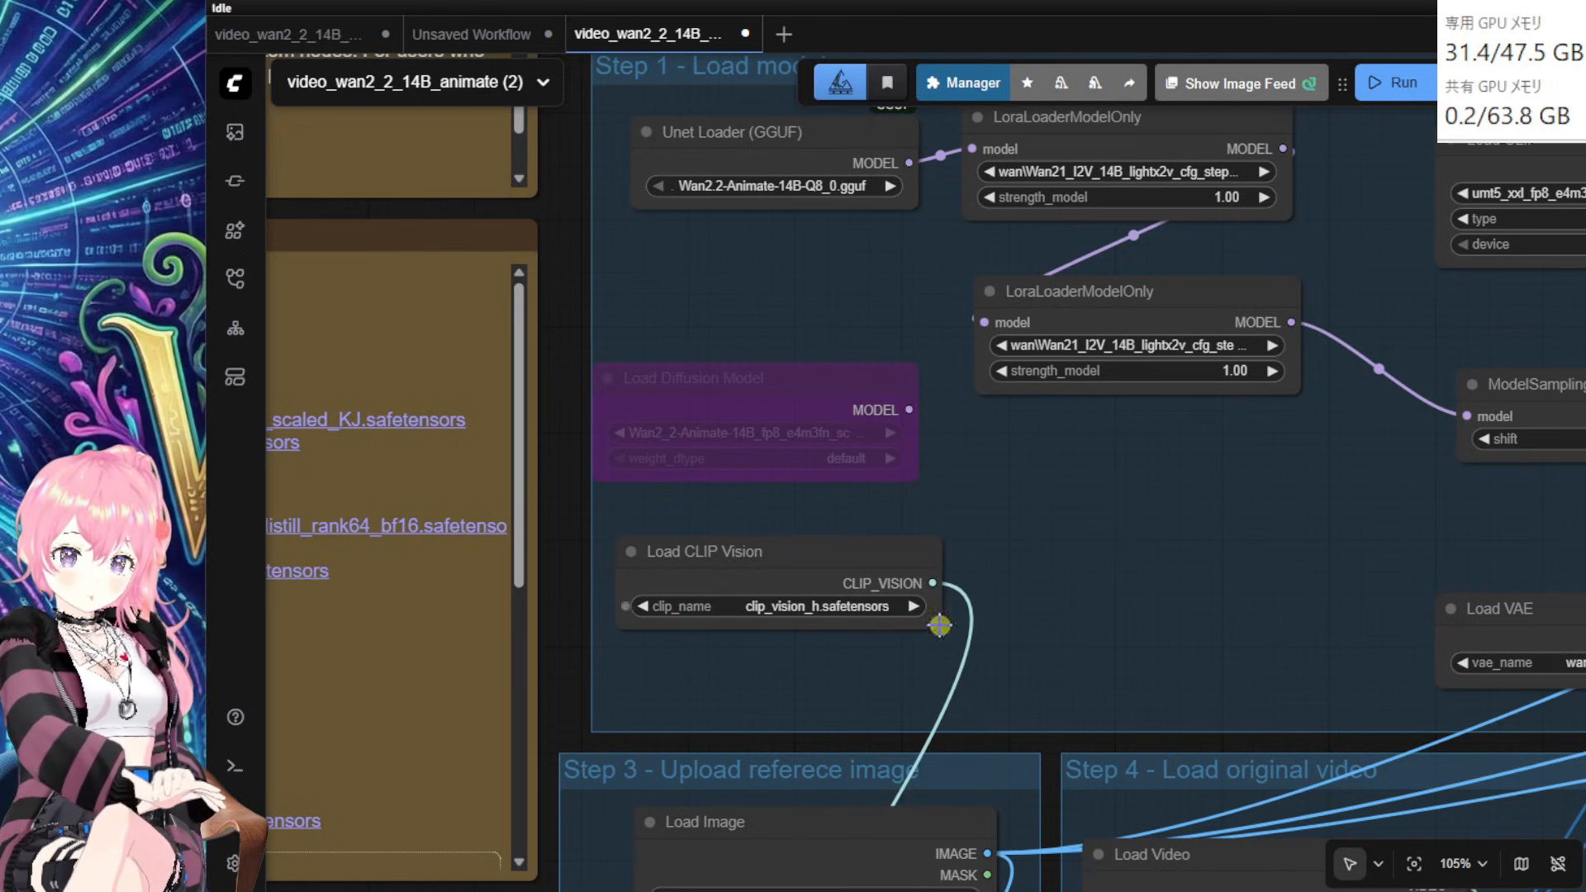
Step: Shift Load CLIP slightly left and keep umt5_xxl_fp8_e4m3fn_scaled as its text encoder
left_click_drag(1063, 745, 930, 836)
left_click_drag(1308, 119, 949, 141)
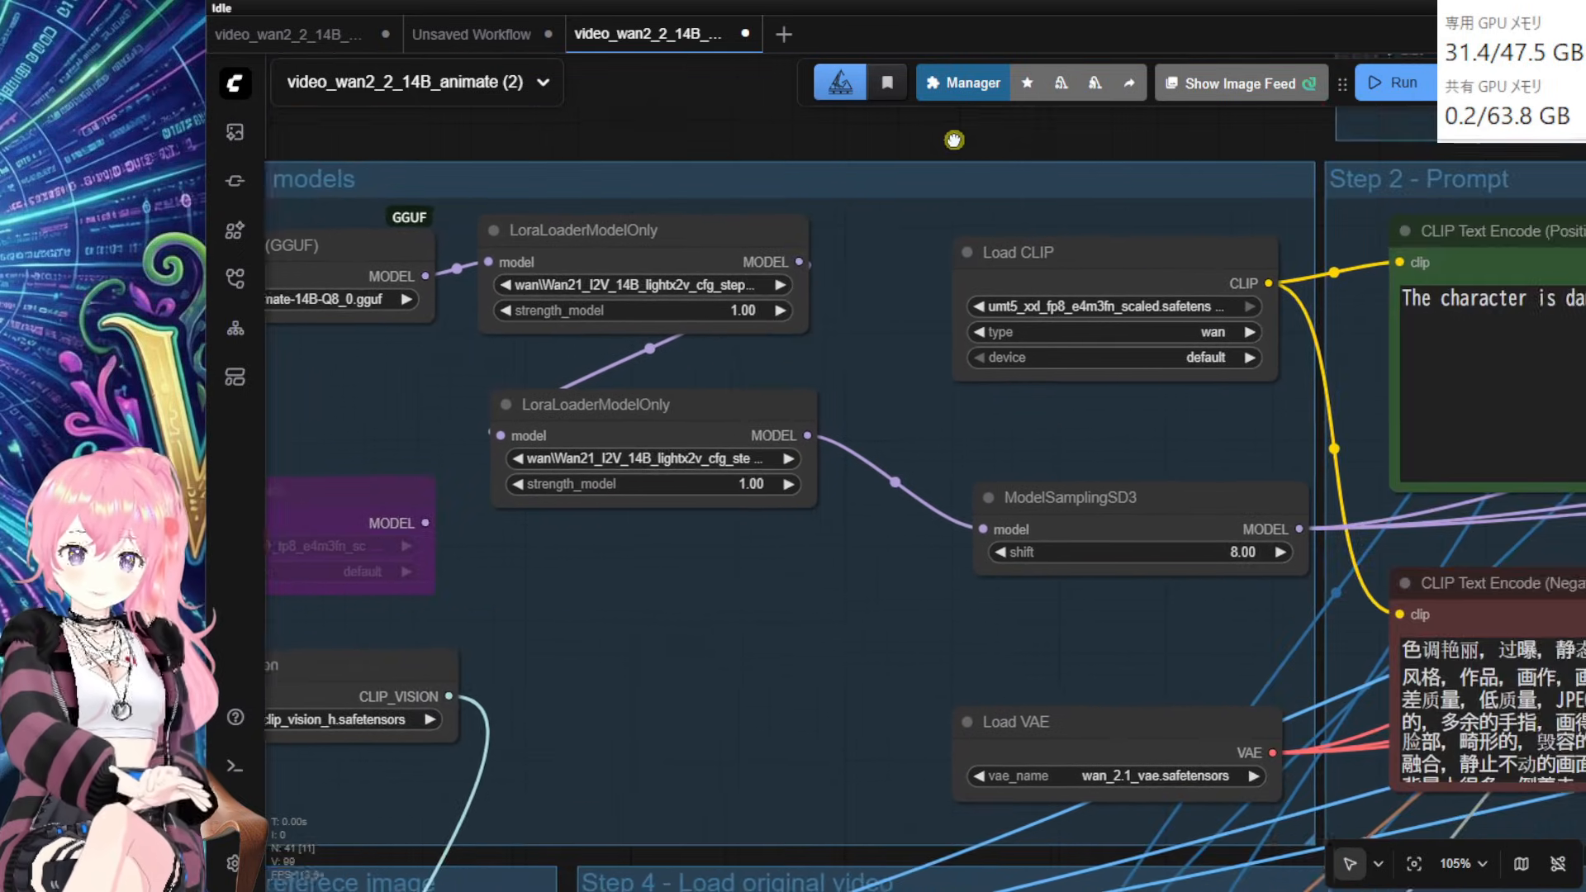
left_click(1033, 275)
left_click_drag(1033, 274, 1012, 274)
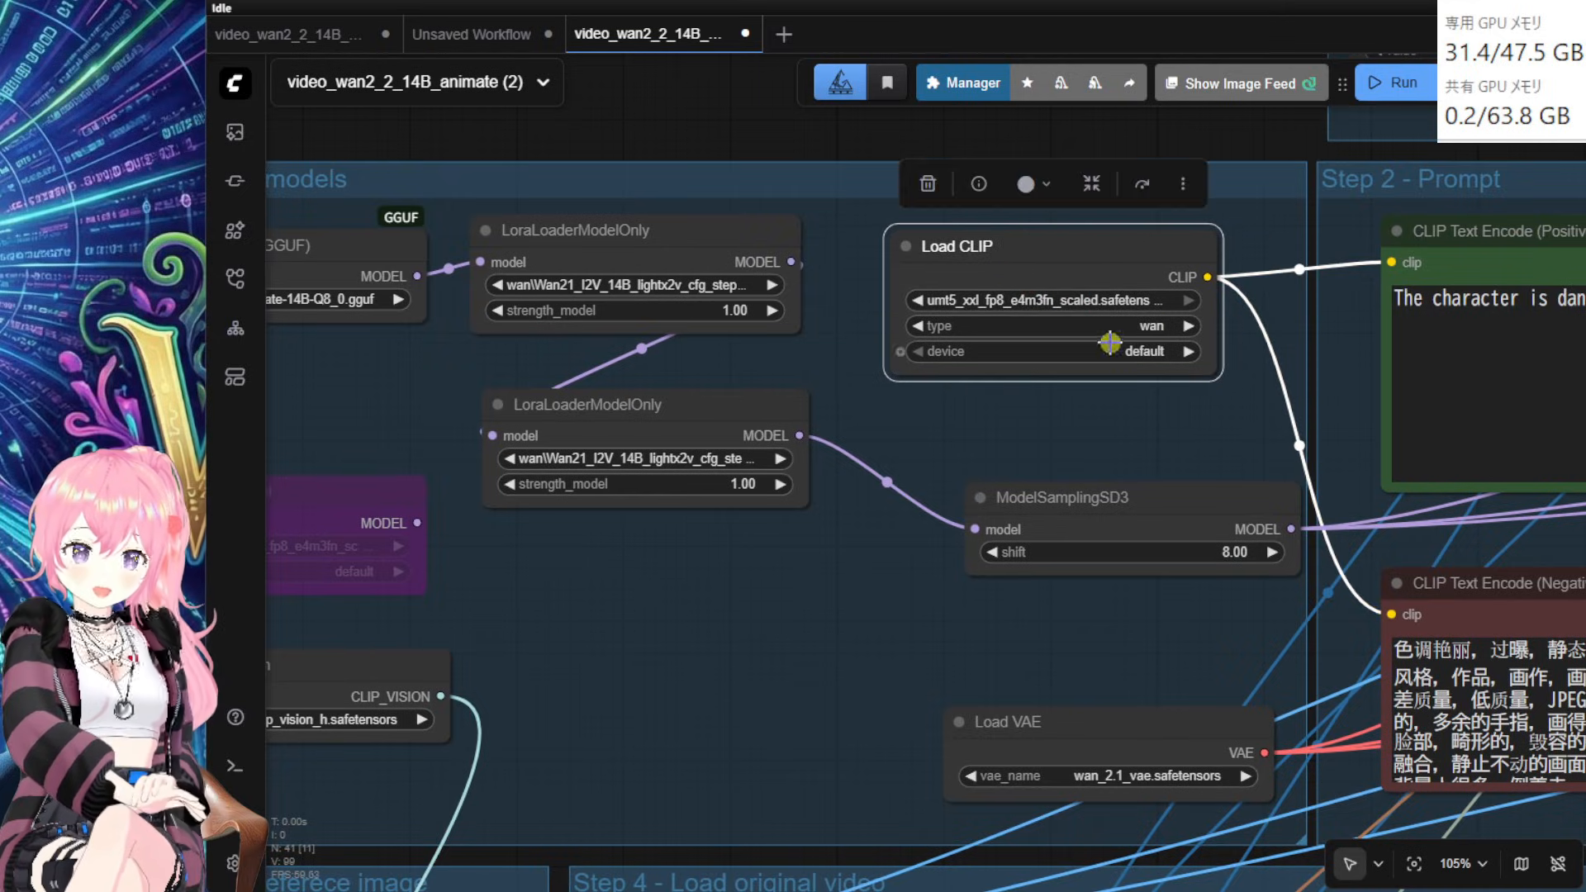
left_click(1110, 301)
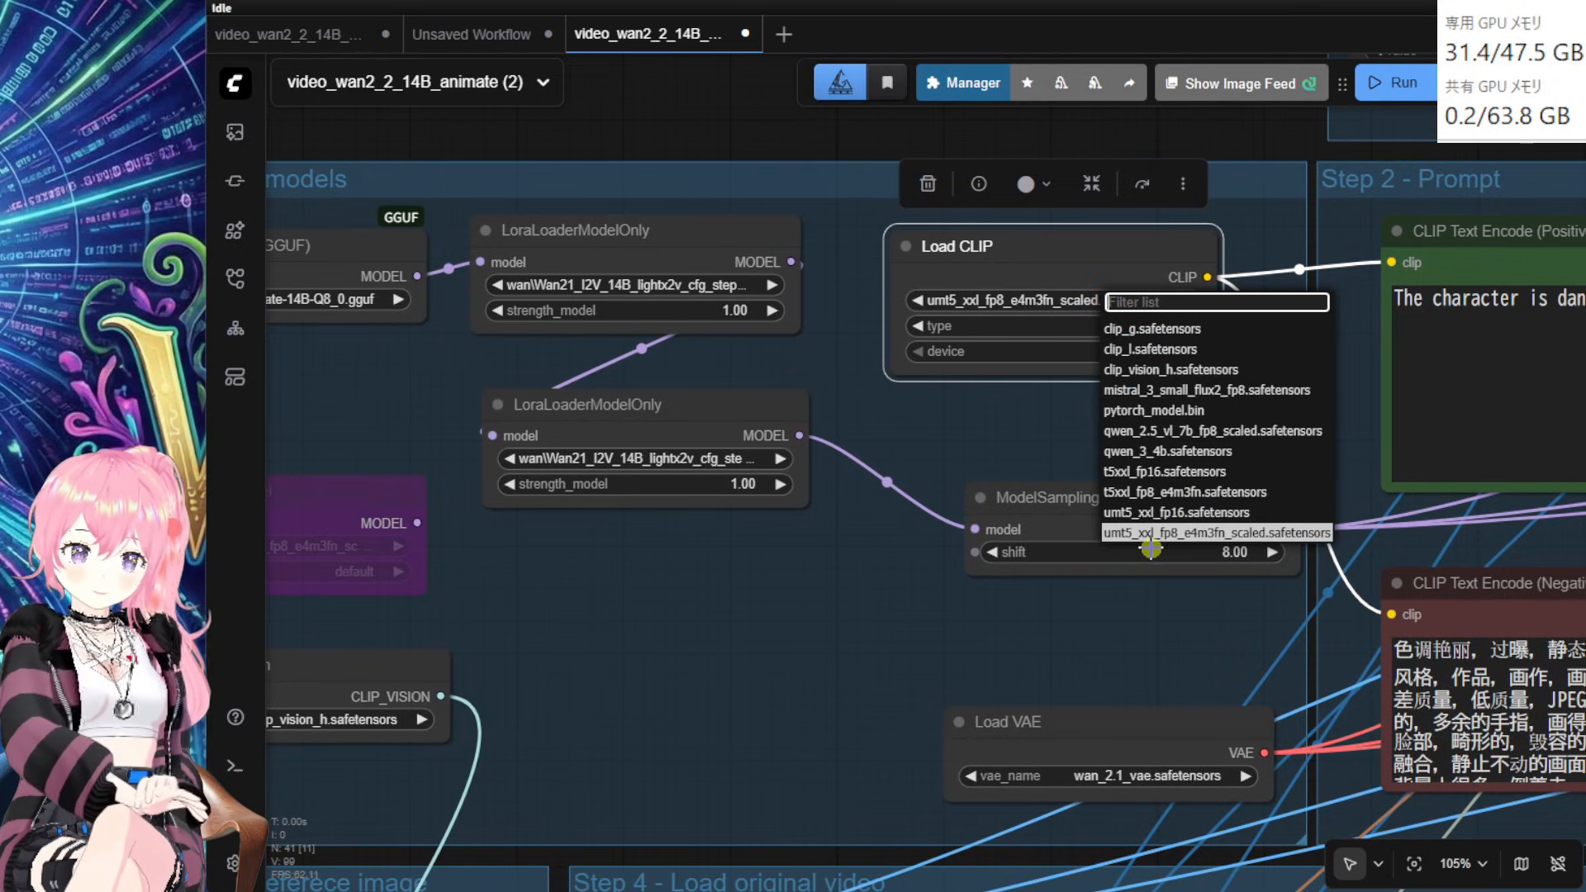
left_click(1304, 533)
Step: Move Load VAE up-left and keep wan_2.1_vae.safetensors as its VAE
left_click_drag(1102, 446, 979, 328)
left_click_drag(1064, 677, 981, 570)
left_click(980, 552)
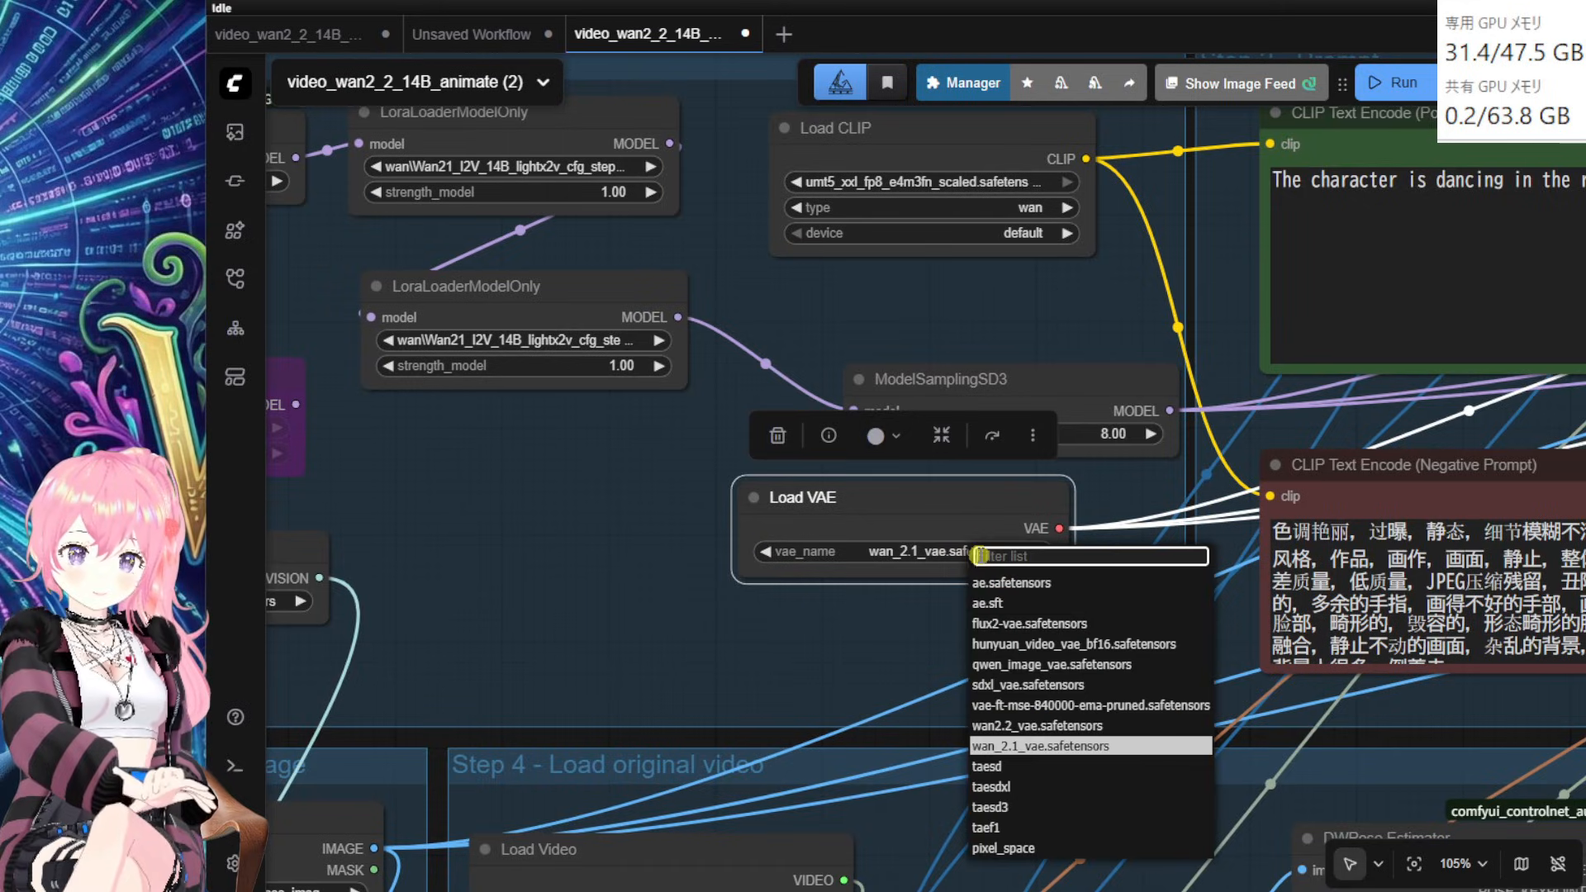
left_click(1038, 742)
left_click_drag(903, 641, 967, 729)
left_click(753, 530)
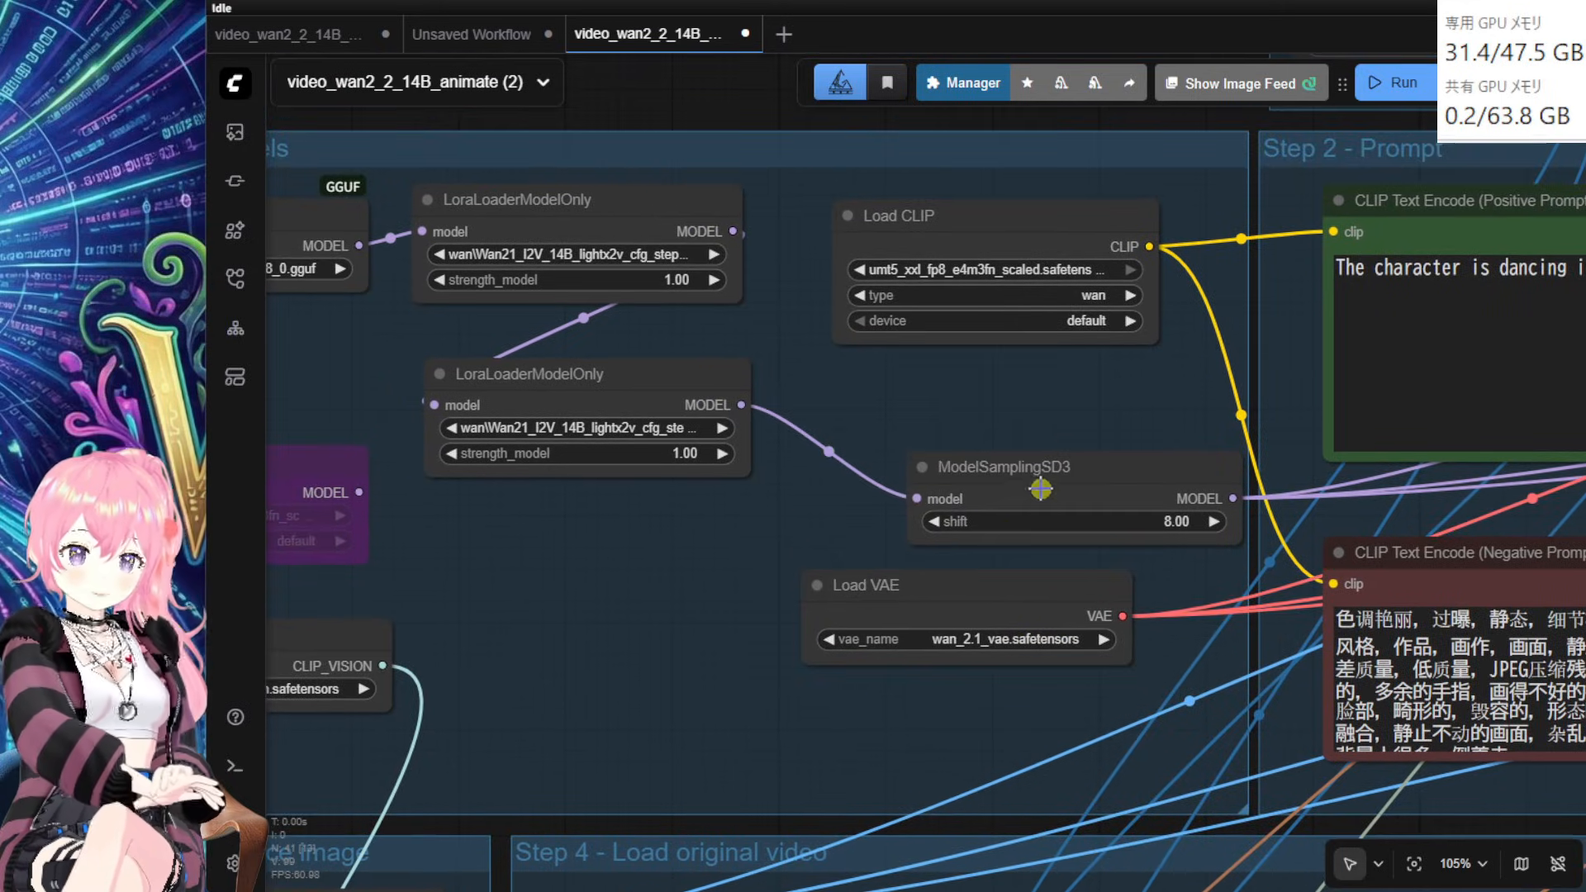
Step: Move ModelSamplingSD3 up-left above Load VAE and nudge Load VAE right
left_click_drag(1043, 486, 963, 433)
left_click_drag(965, 601, 1016, 605)
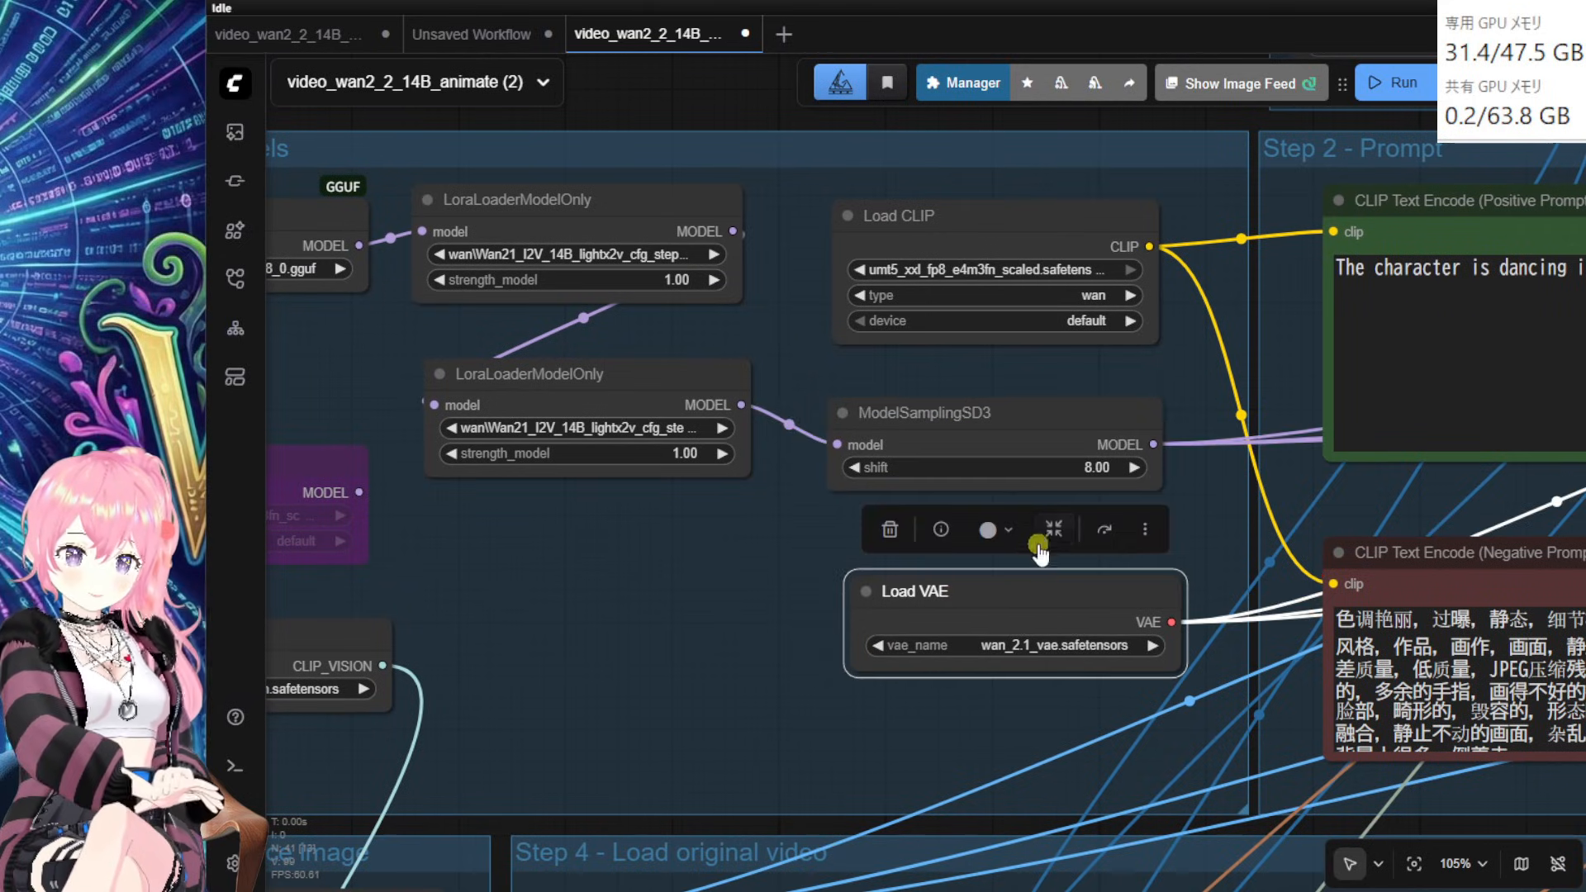
left_click_drag(1239, 418, 1190, 457)
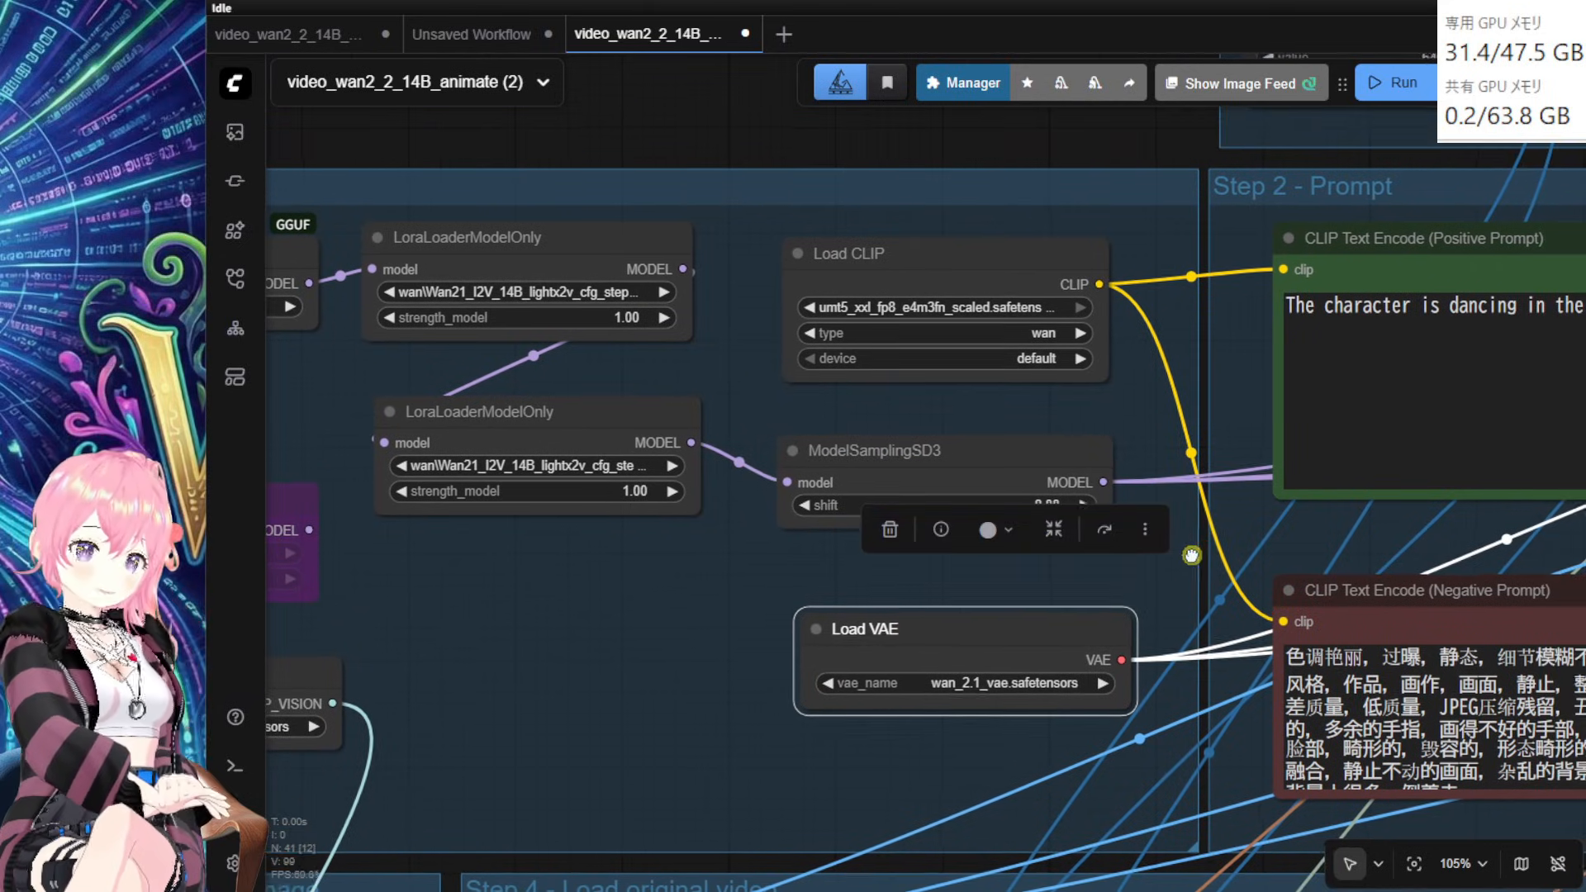
left_click_drag(637, 698, 910, 707)
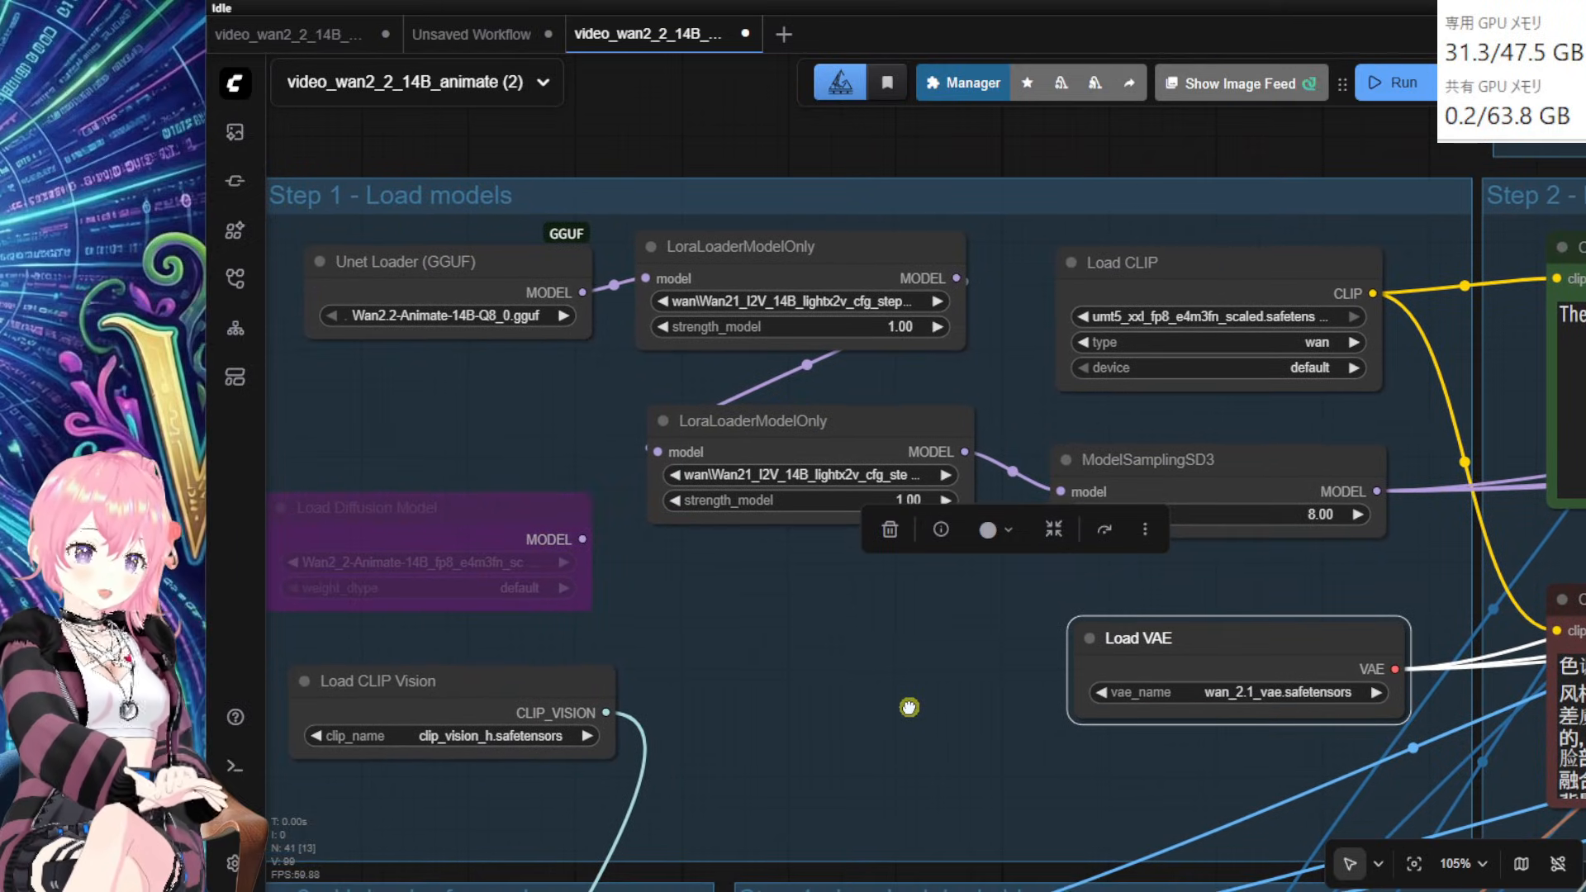
Step: Nudge Load CLIP Vision up and the bypassed Load Diffusion Model up-right
scroll(902, 704, "down", 2)
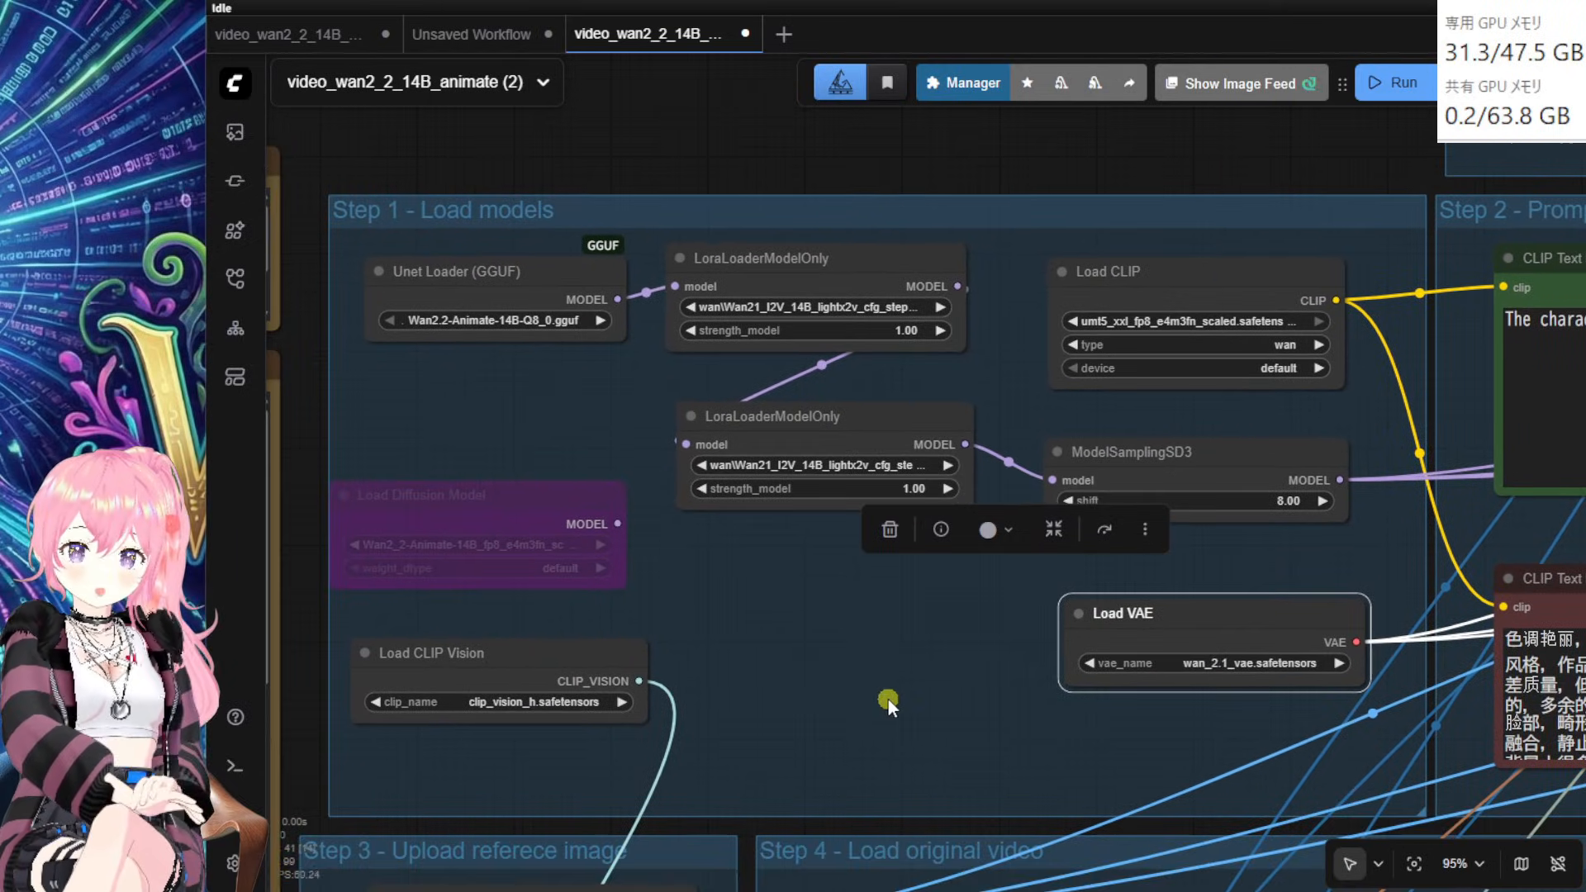
left_click(599, 322)
left_click_drag(556, 661, 563, 645)
left_click_drag(521, 505, 542, 450)
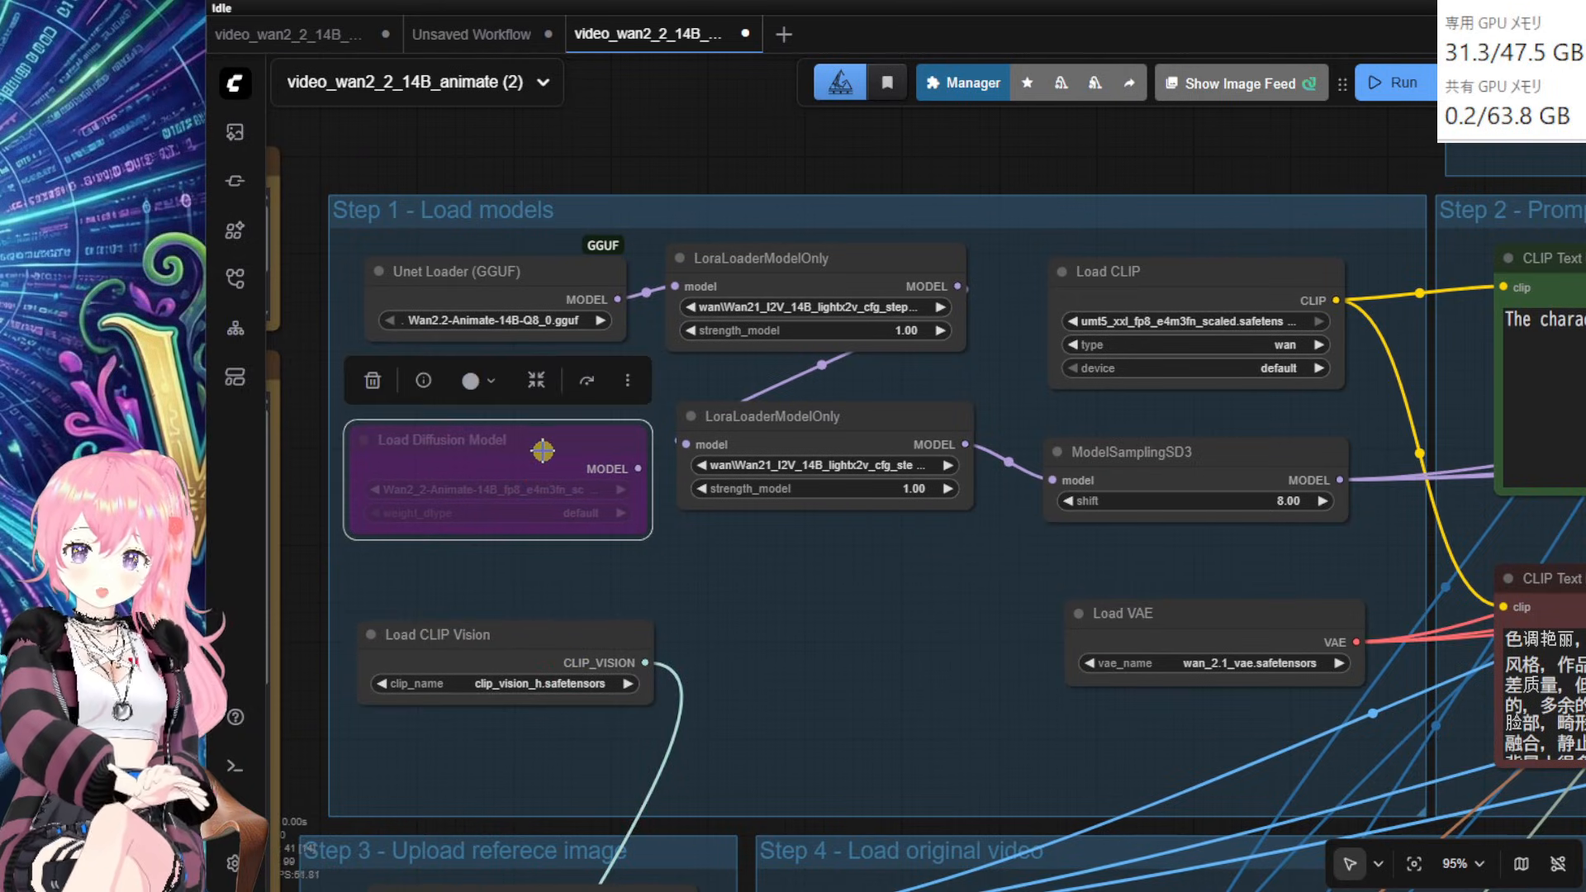
left_click_drag(868, 653, 859, 582)
scroll(902, 500, "down", 1)
left_click(809, 581)
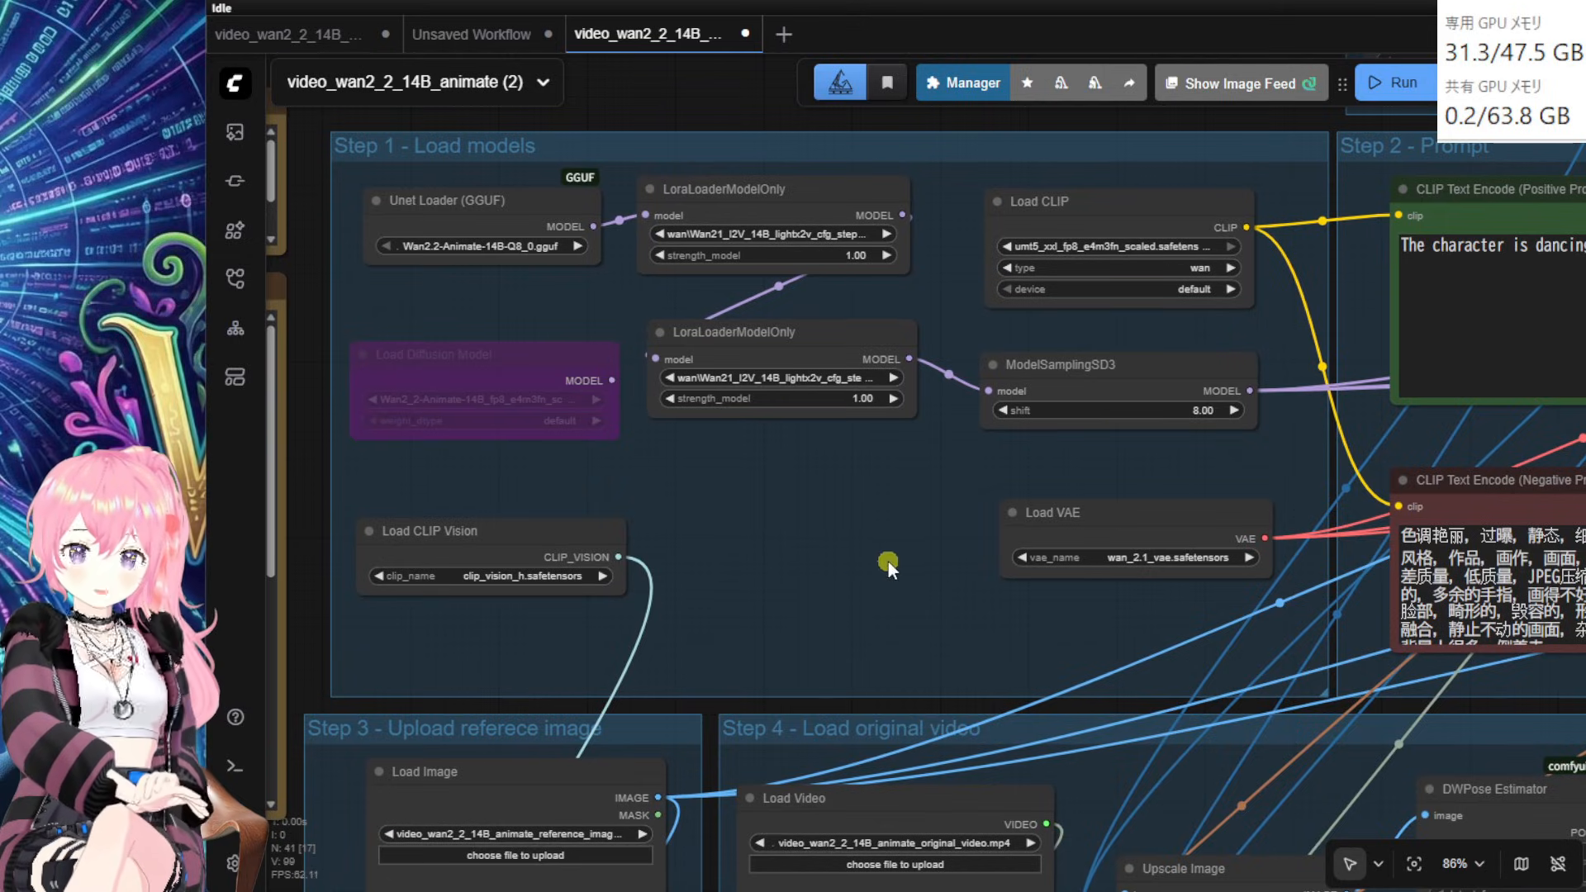
left_click_drag(880, 566, 721, 623)
Step: Select ModelSamplingSD3 and pan left to the positive prompt text
left_click(914, 419)
left_click(964, 424)
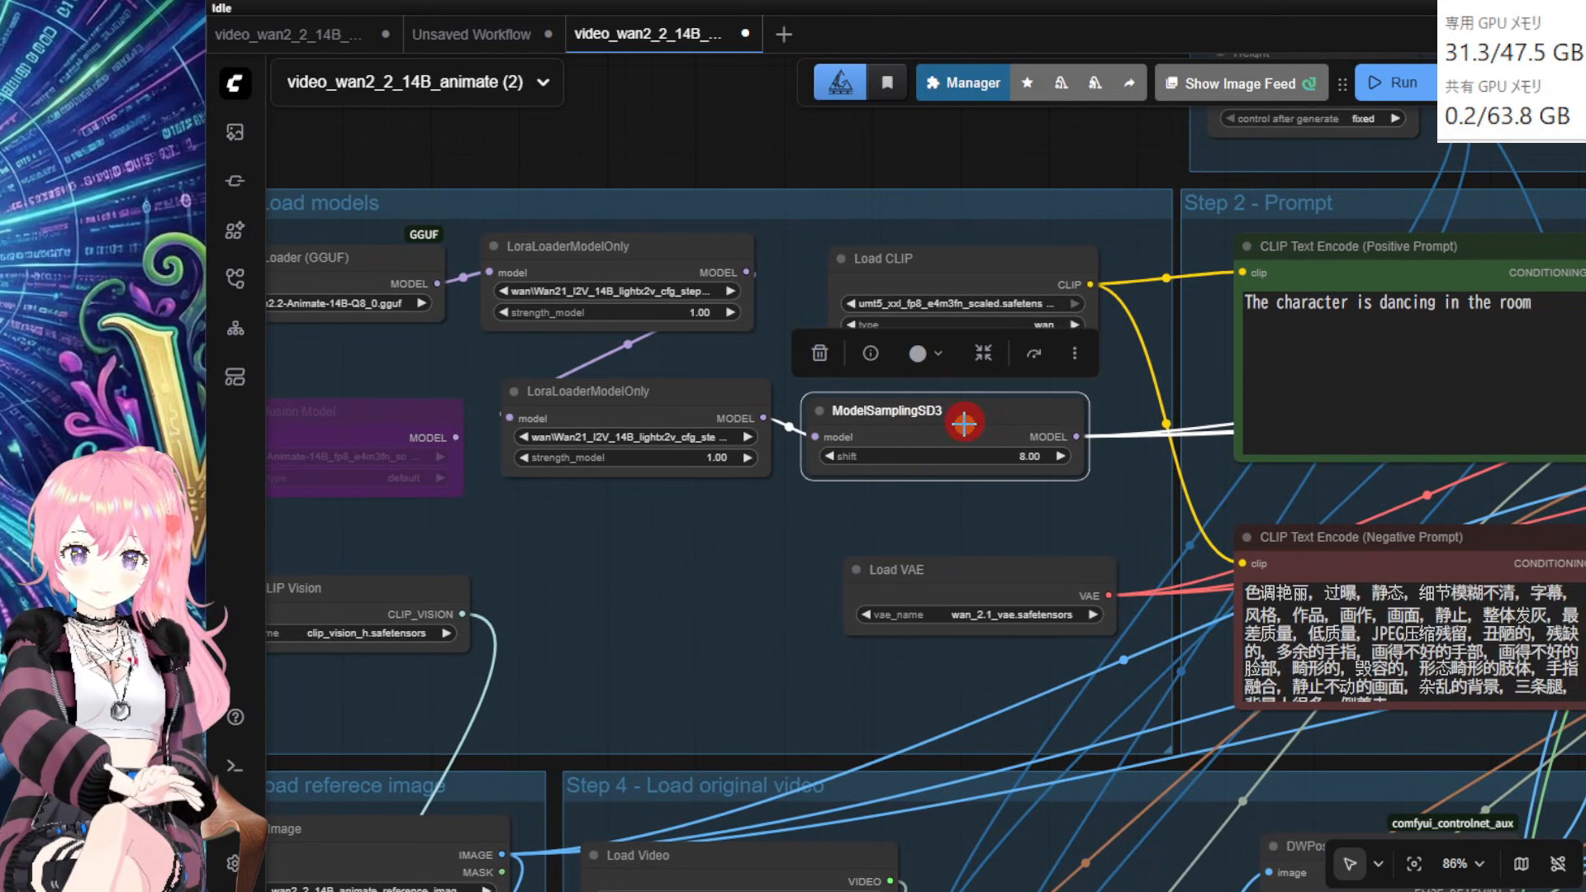
left_click_drag(1064, 152, 663, 215)
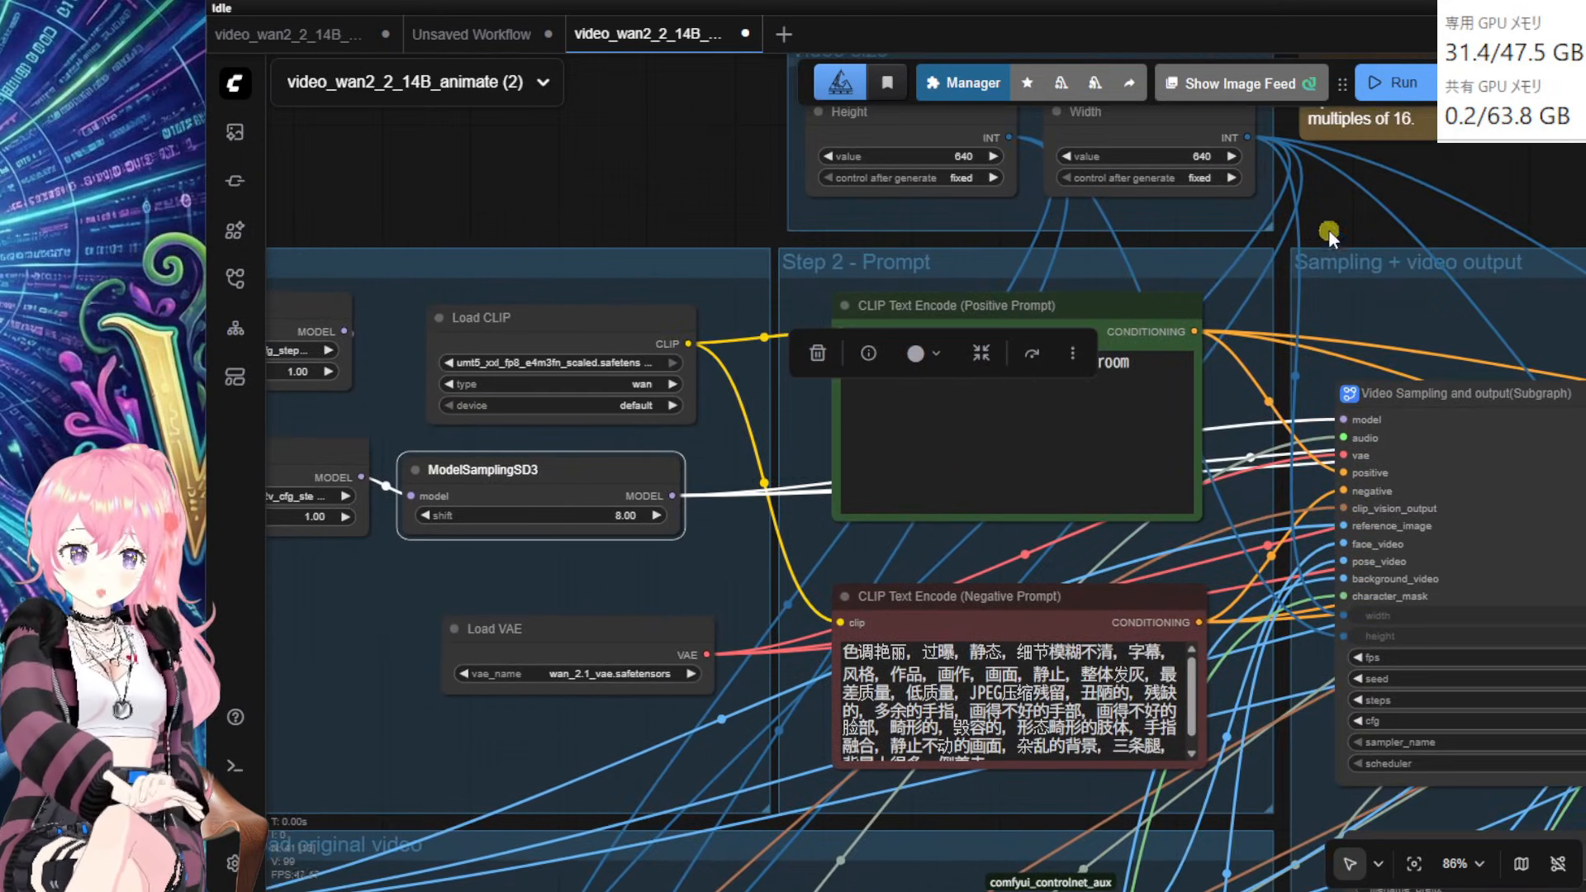
left_click_drag(1330, 235, 1088, 184)
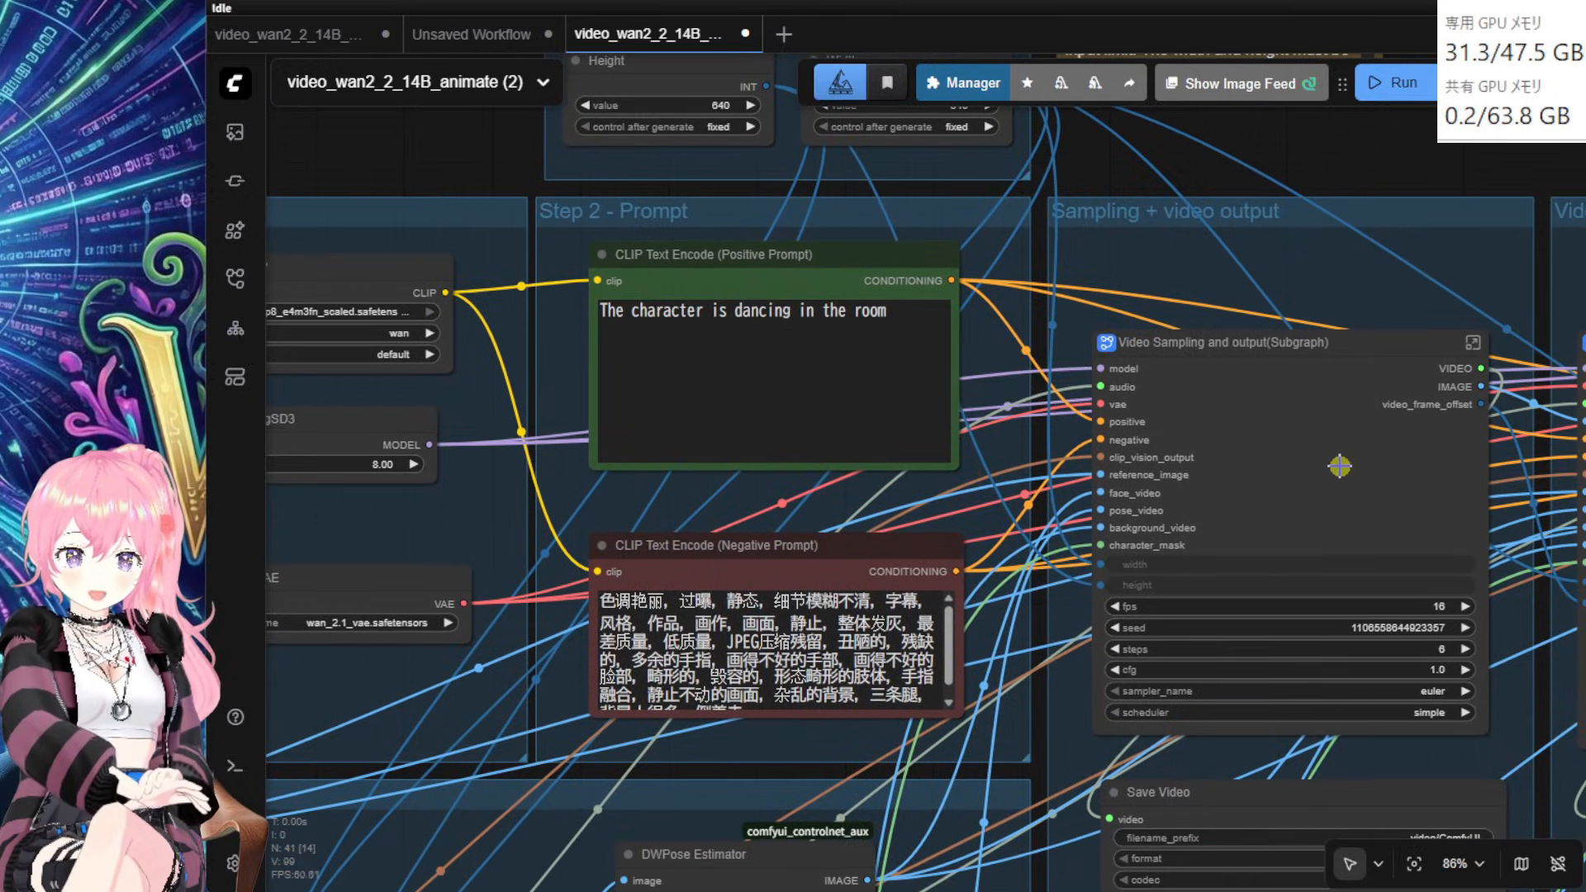
Step: Reposition the Video Sampling and output node and move the Step 4 group down-left
left_click_drag(1339, 466, 1339, 434)
left_click_drag(1393, 165, 1169, 175)
scroll(1194, 433, "up", 1)
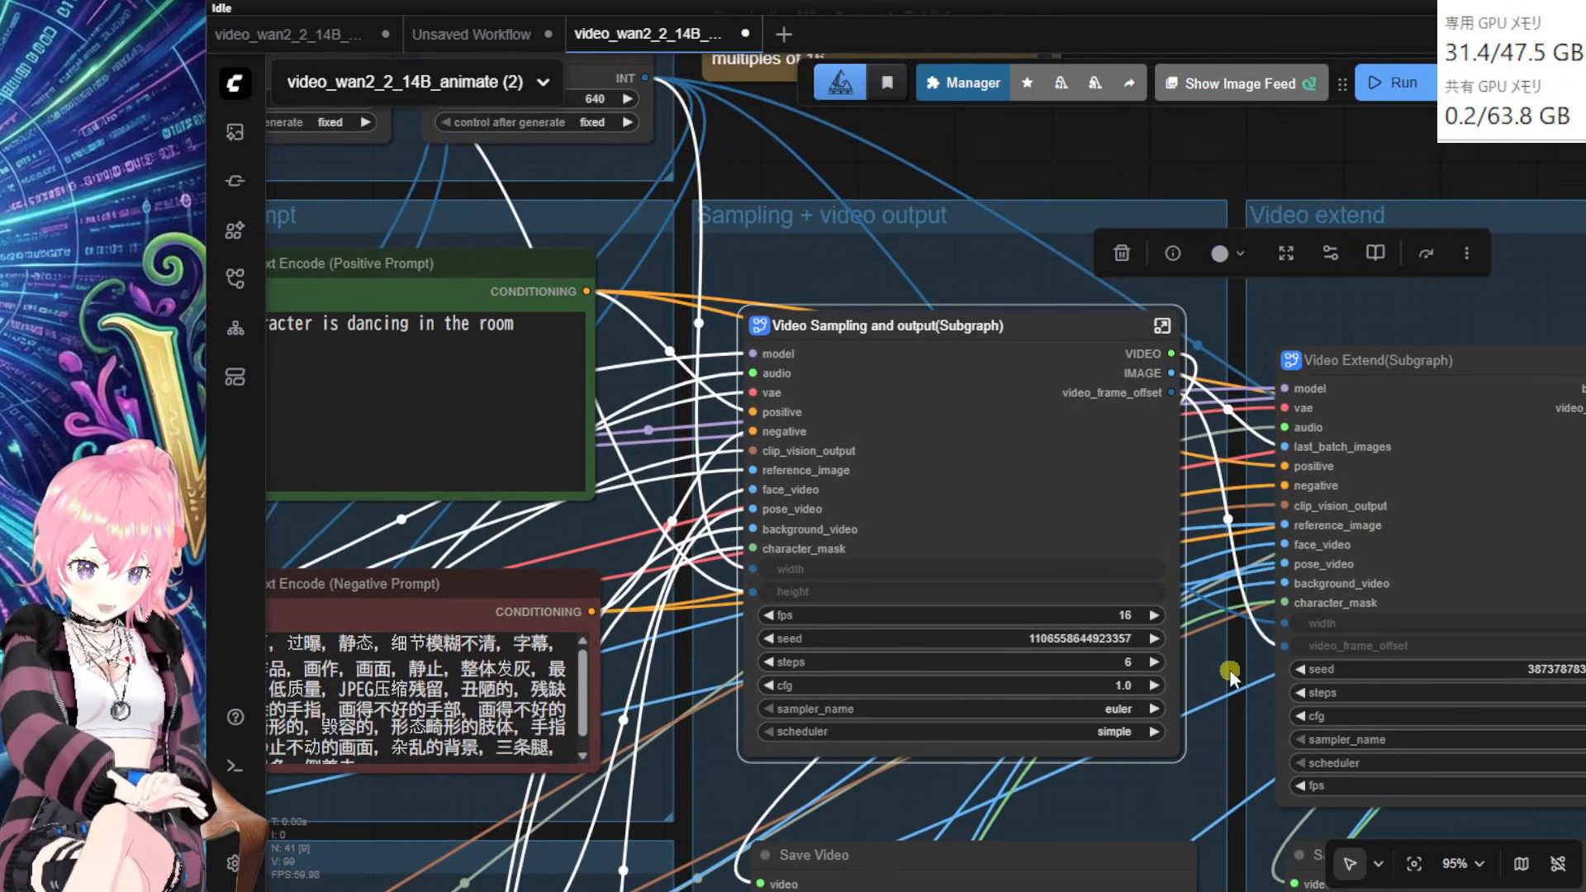
scroll(1228, 673, "up", 1)
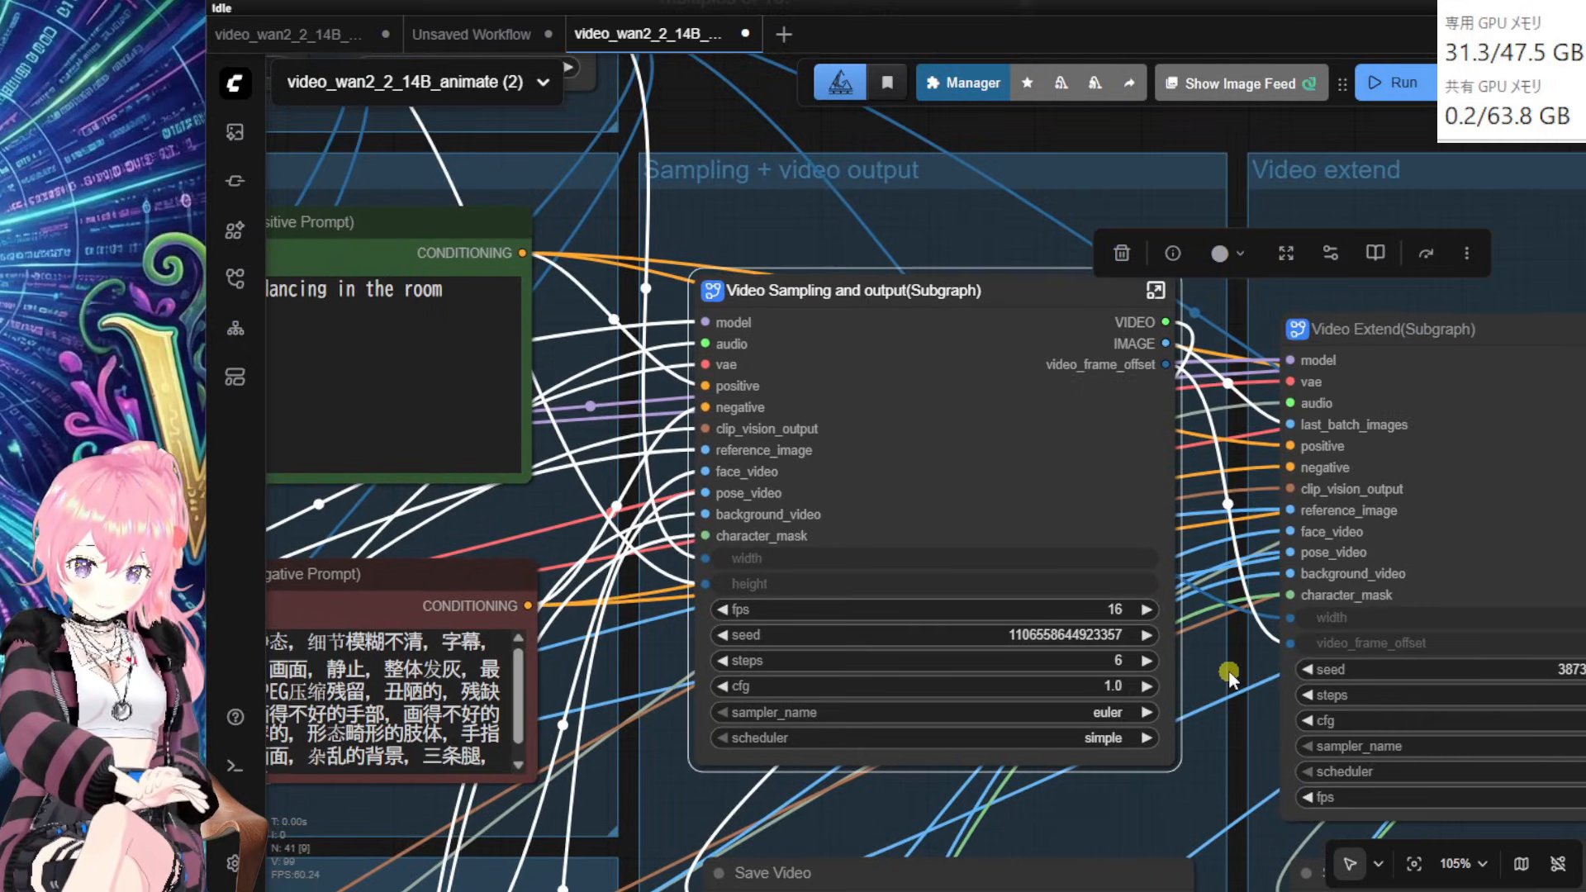
left_click_drag(1006, 287, 1057, 313)
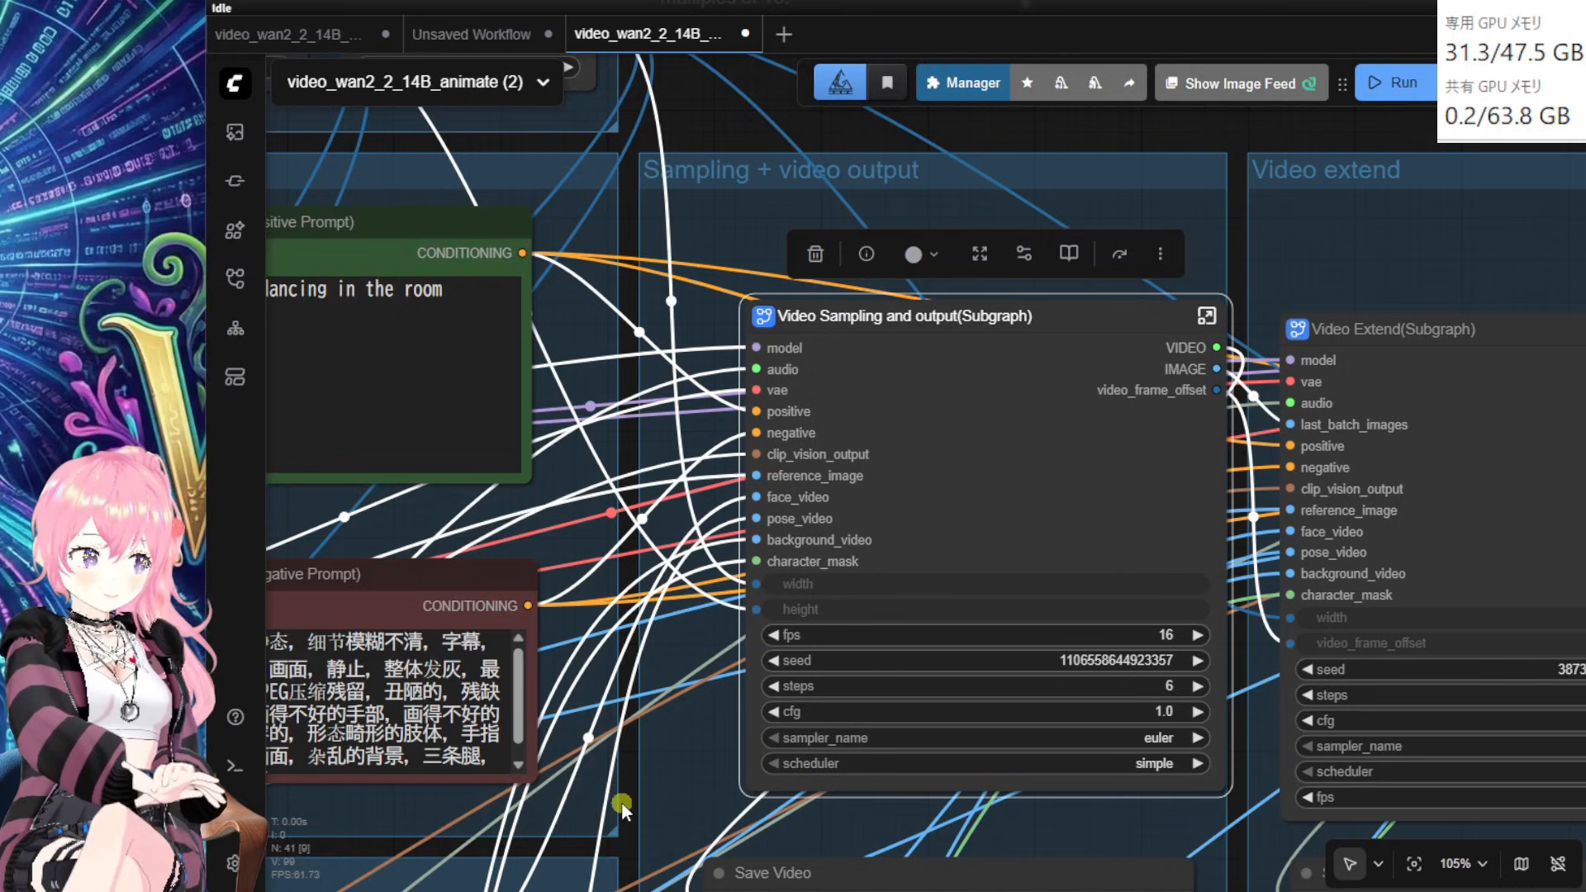
left_click_drag(621, 802, 666, 753)
scroll(666, 753, "down", 2)
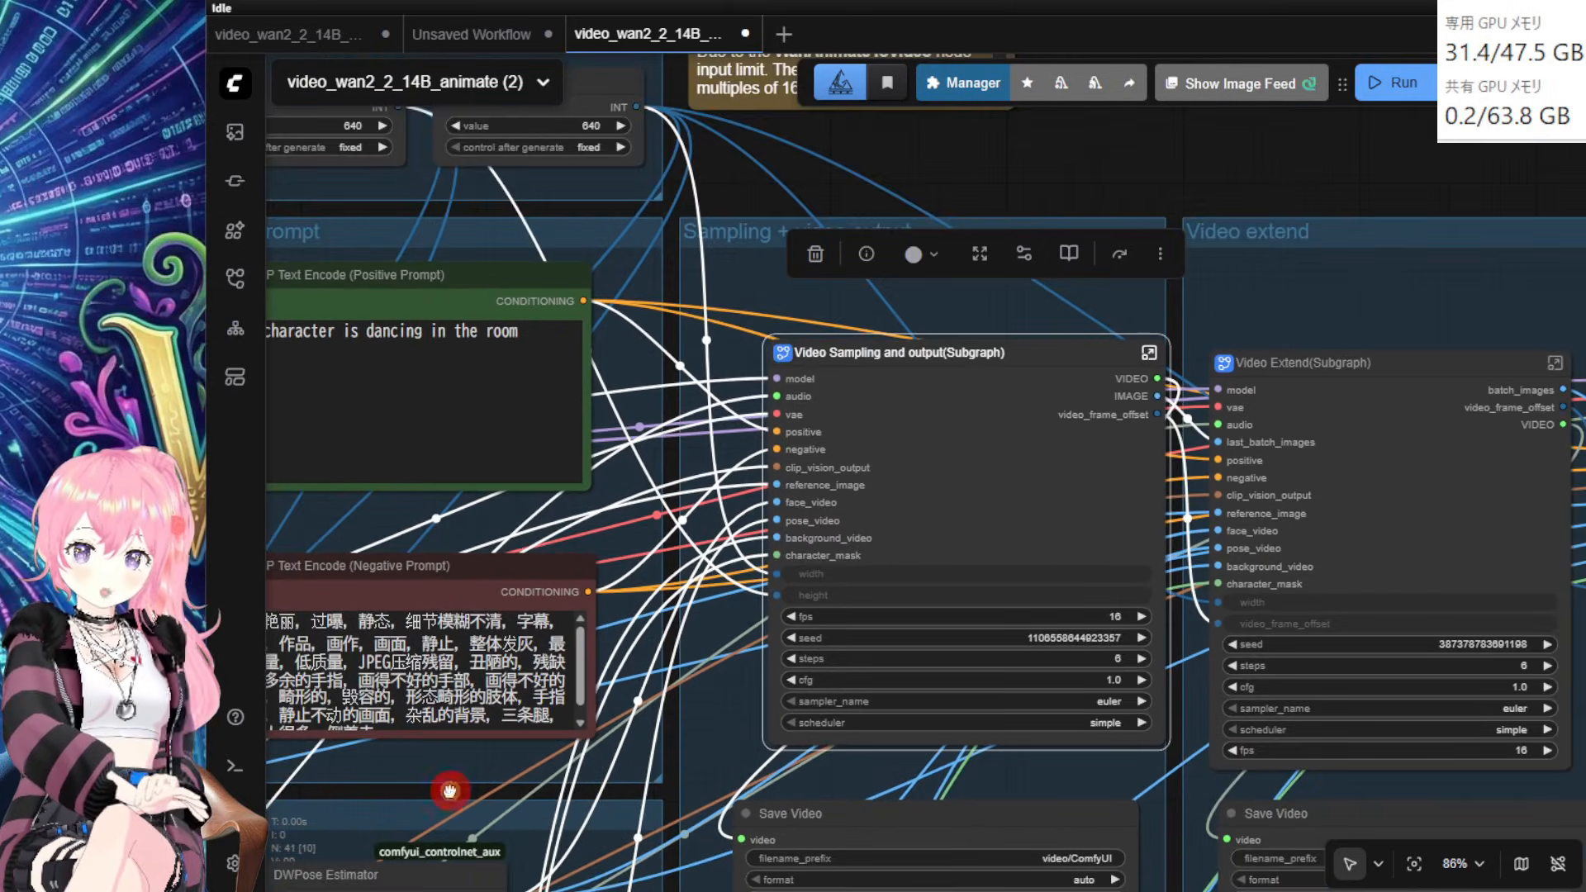
left_click_drag(450, 790, 1108, 624)
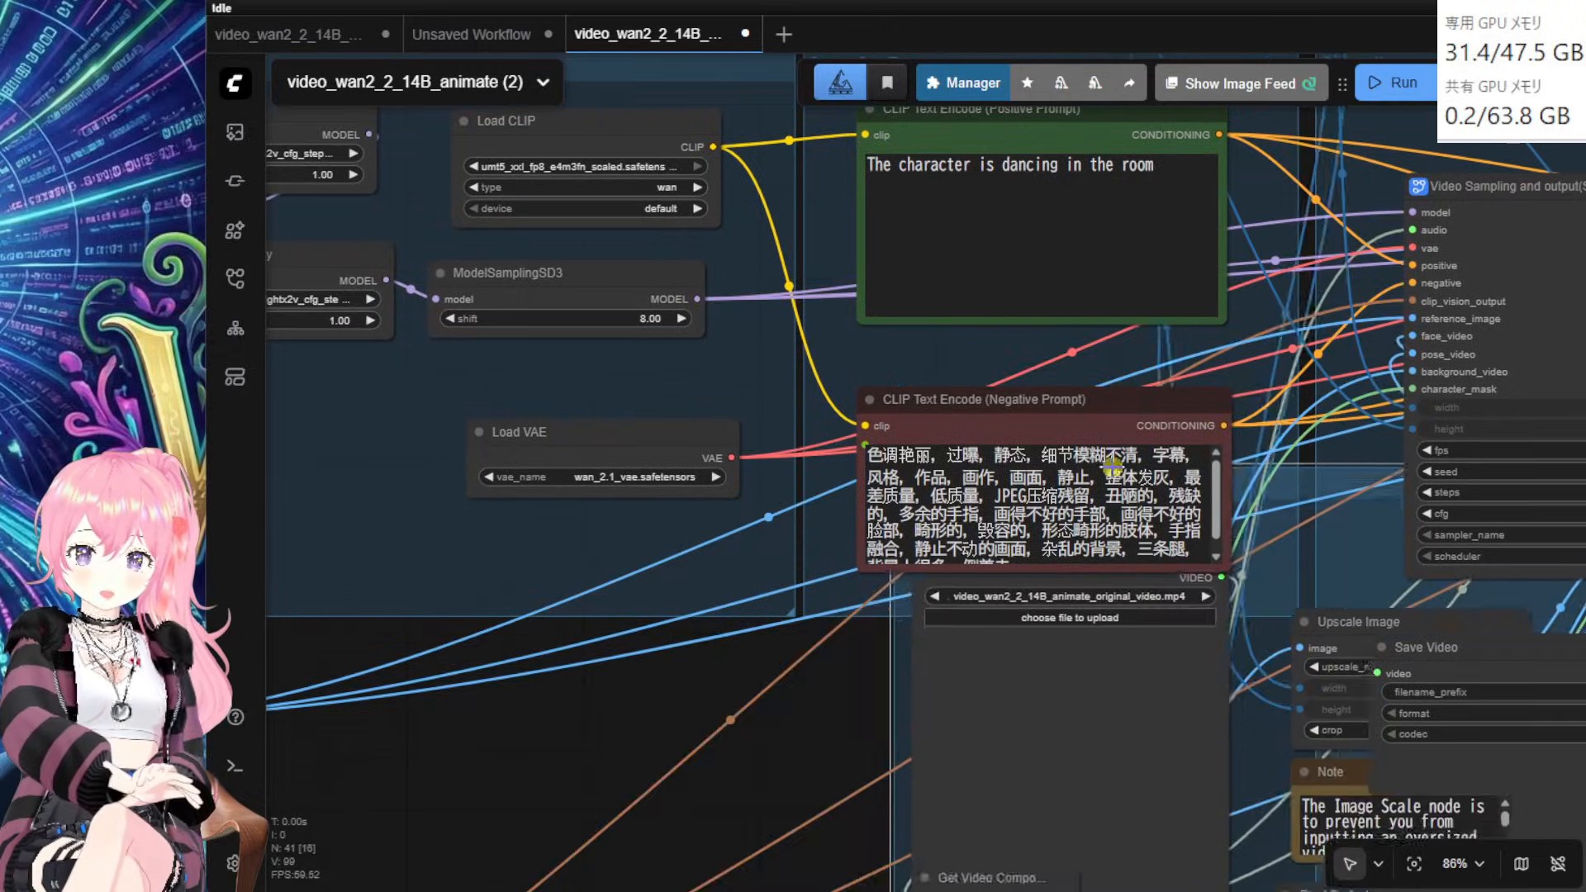
left_click_drag(1112, 467, 612, 672)
Step: Drop メダリー (1).png onto the Step 3 Load Image node and close its preview
left_click_drag(397, 618, 1203, 293)
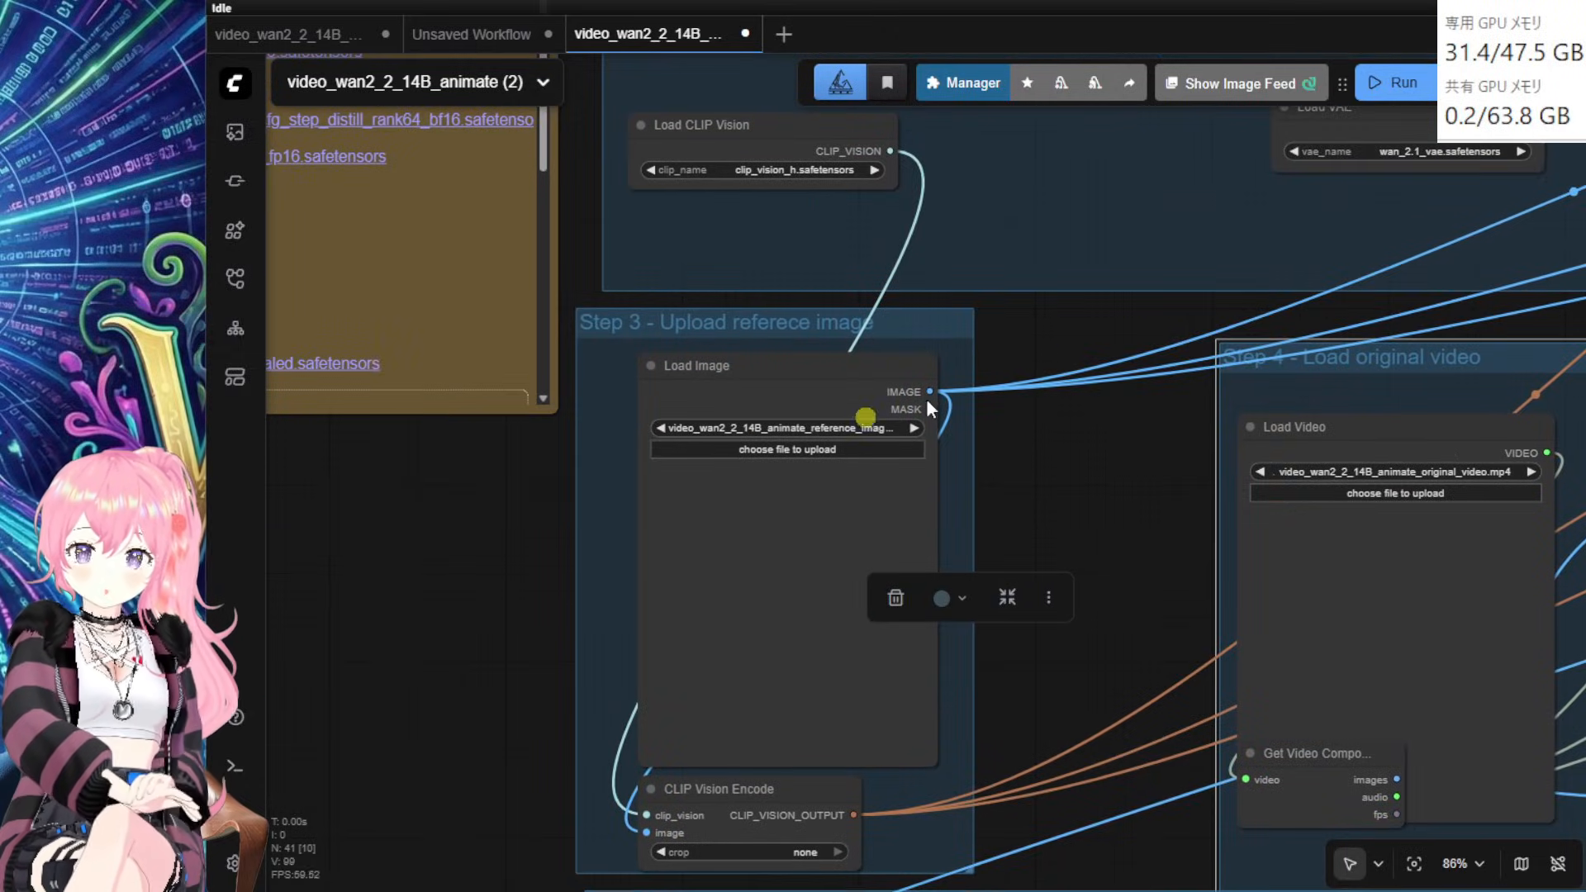
left_click_drag(425, 567, 400, 455)
mouse_move(705, 286)
left_mouse_down()
mouse_move(683, 298)
mouse_move(713, 299)
left_mouse_up()
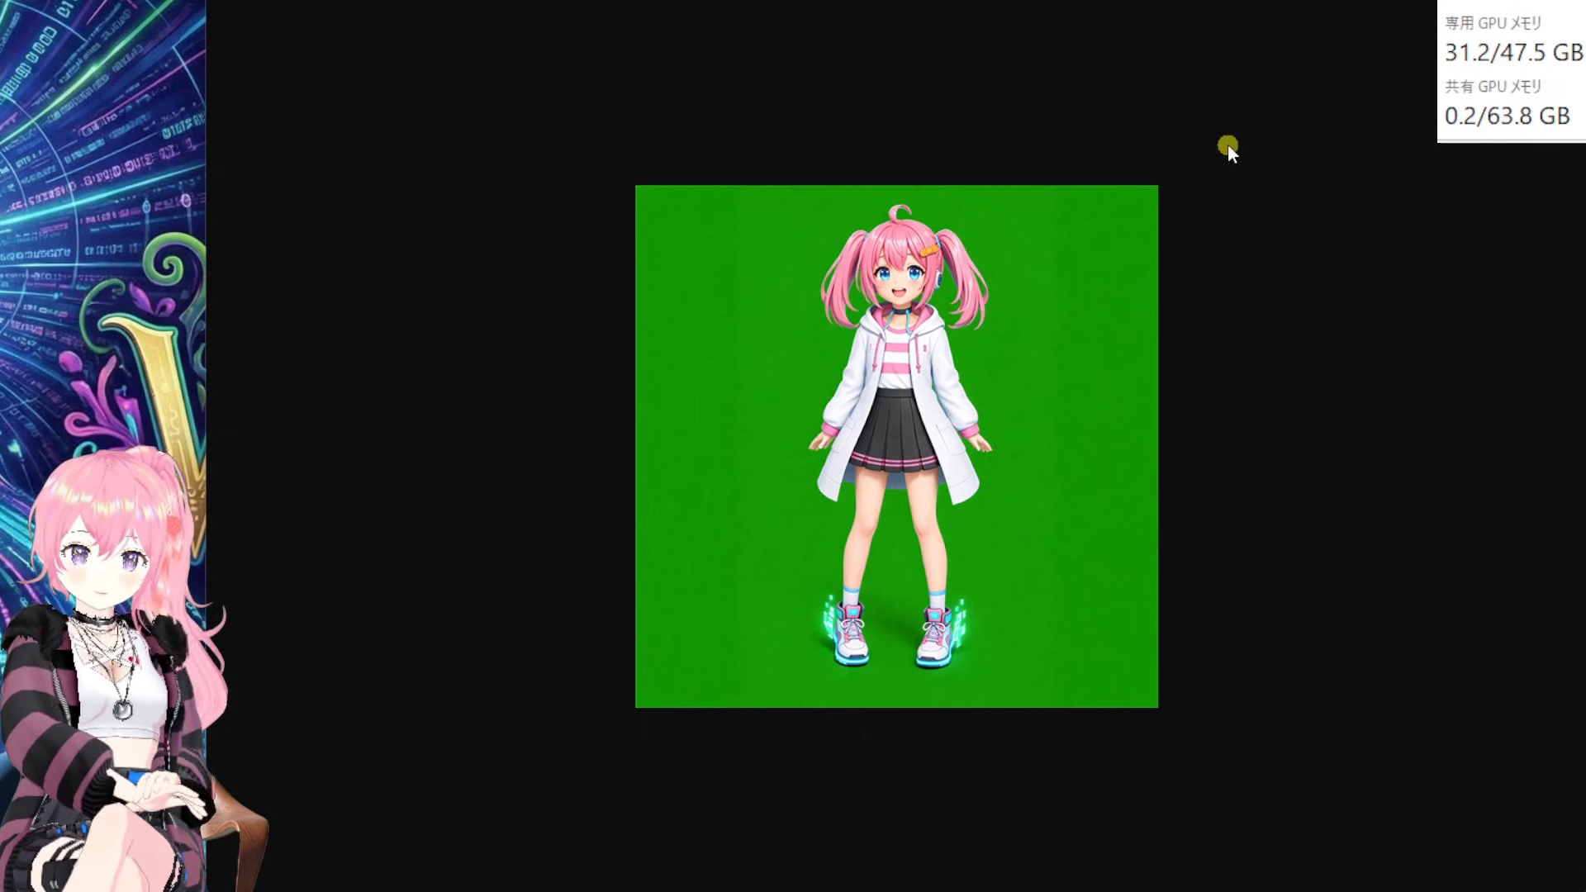
left_click(1229, 149)
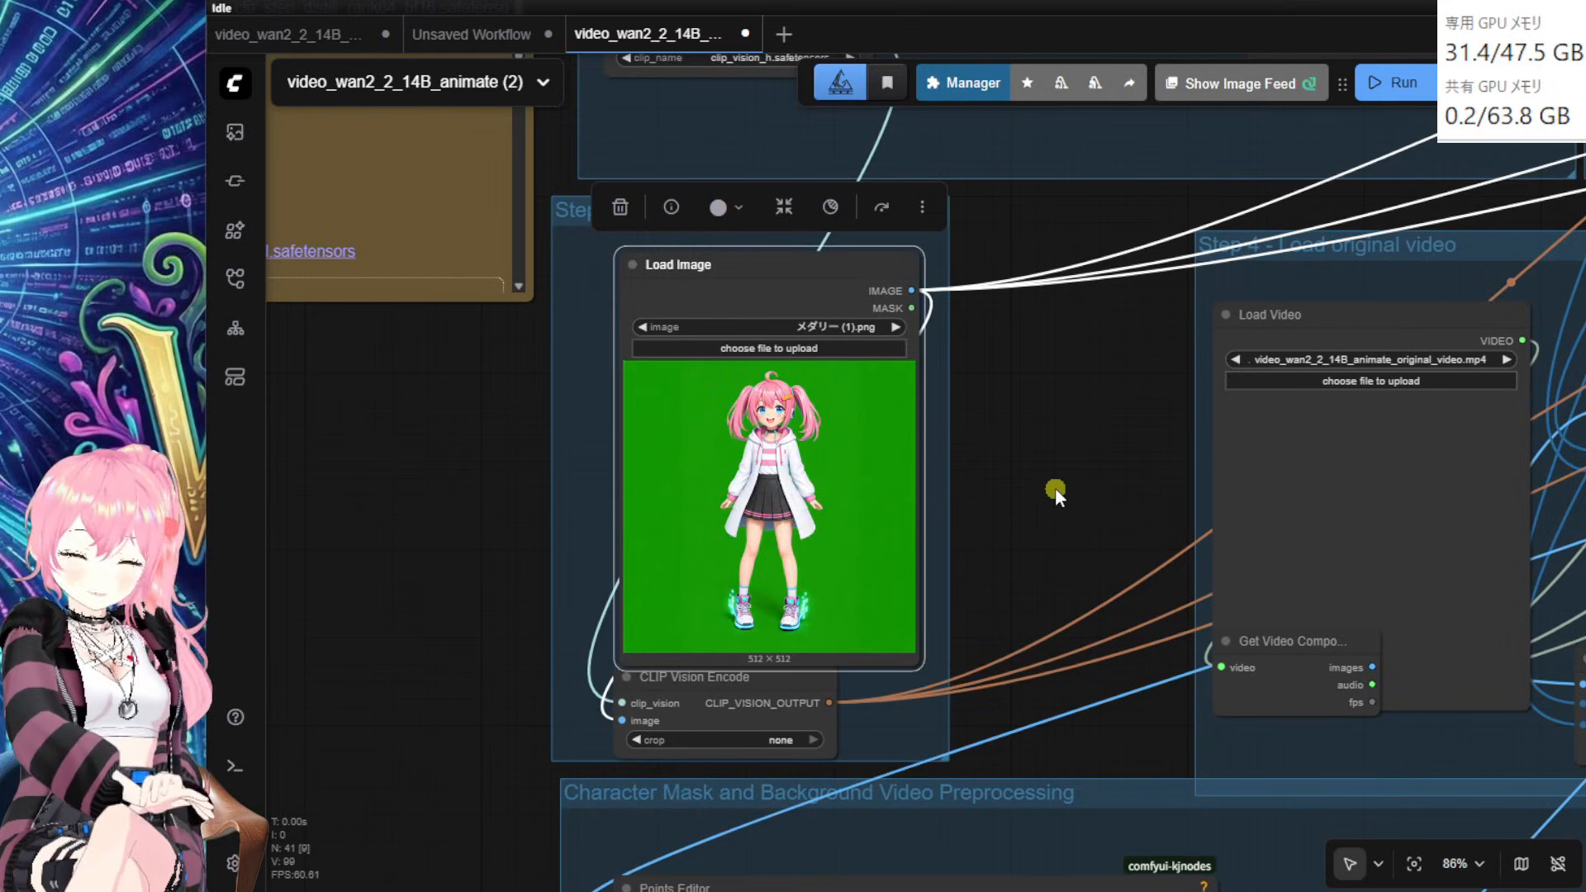
Step: Nudge Load Video above Get Video Components and shift the Step 3 group right
scroll(1056, 489, "up", 1)
left_click_drag(1056, 489, 849, 477)
scroll(934, 475, "down", 1)
left_click_drag(1102, 302, 1102, 299)
left_click_drag(860, 406, 803, 417)
left_click_drag(521, 225, 558, 223)
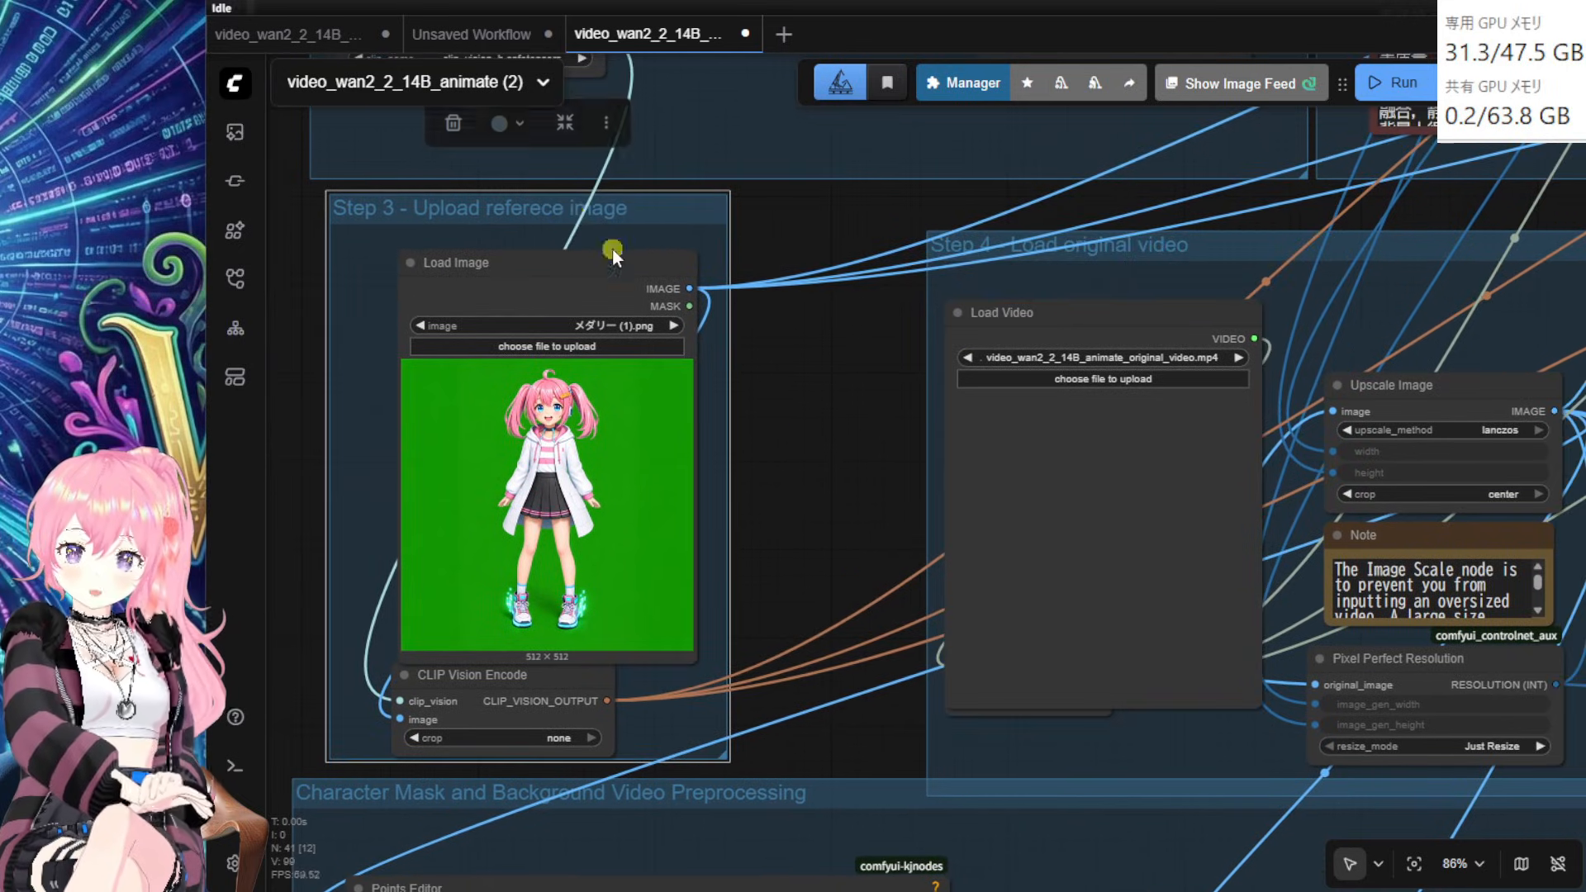
left_click_drag(807, 369, 717, 366)
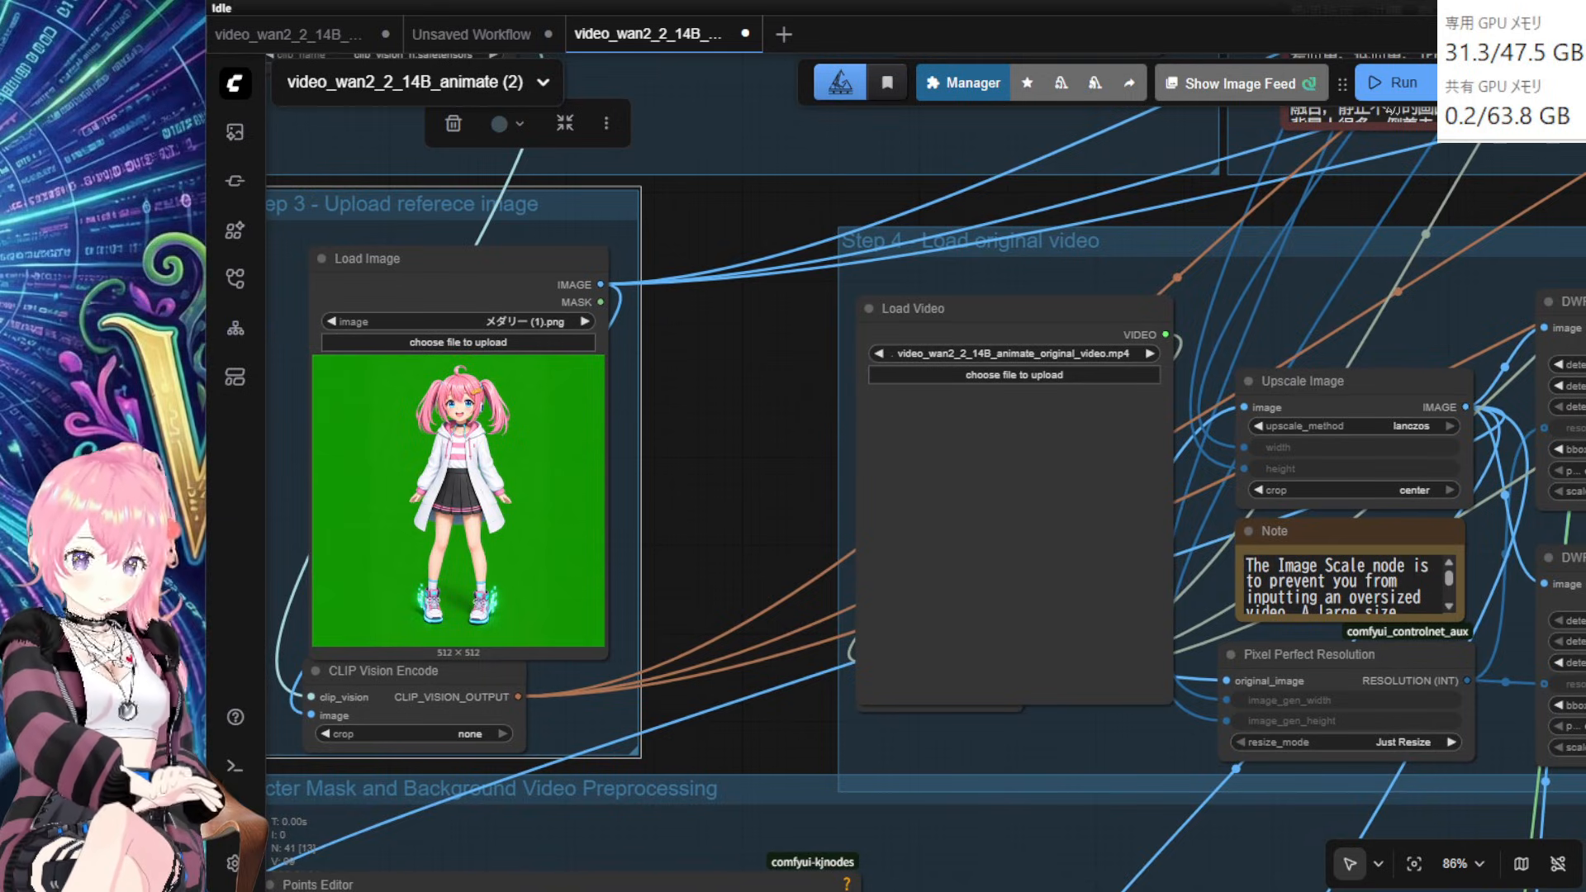
Step: Load ダンス1.mp4 into the Load Video node and play the dance preview
left_click_drag(1578, 537, 1023, 583)
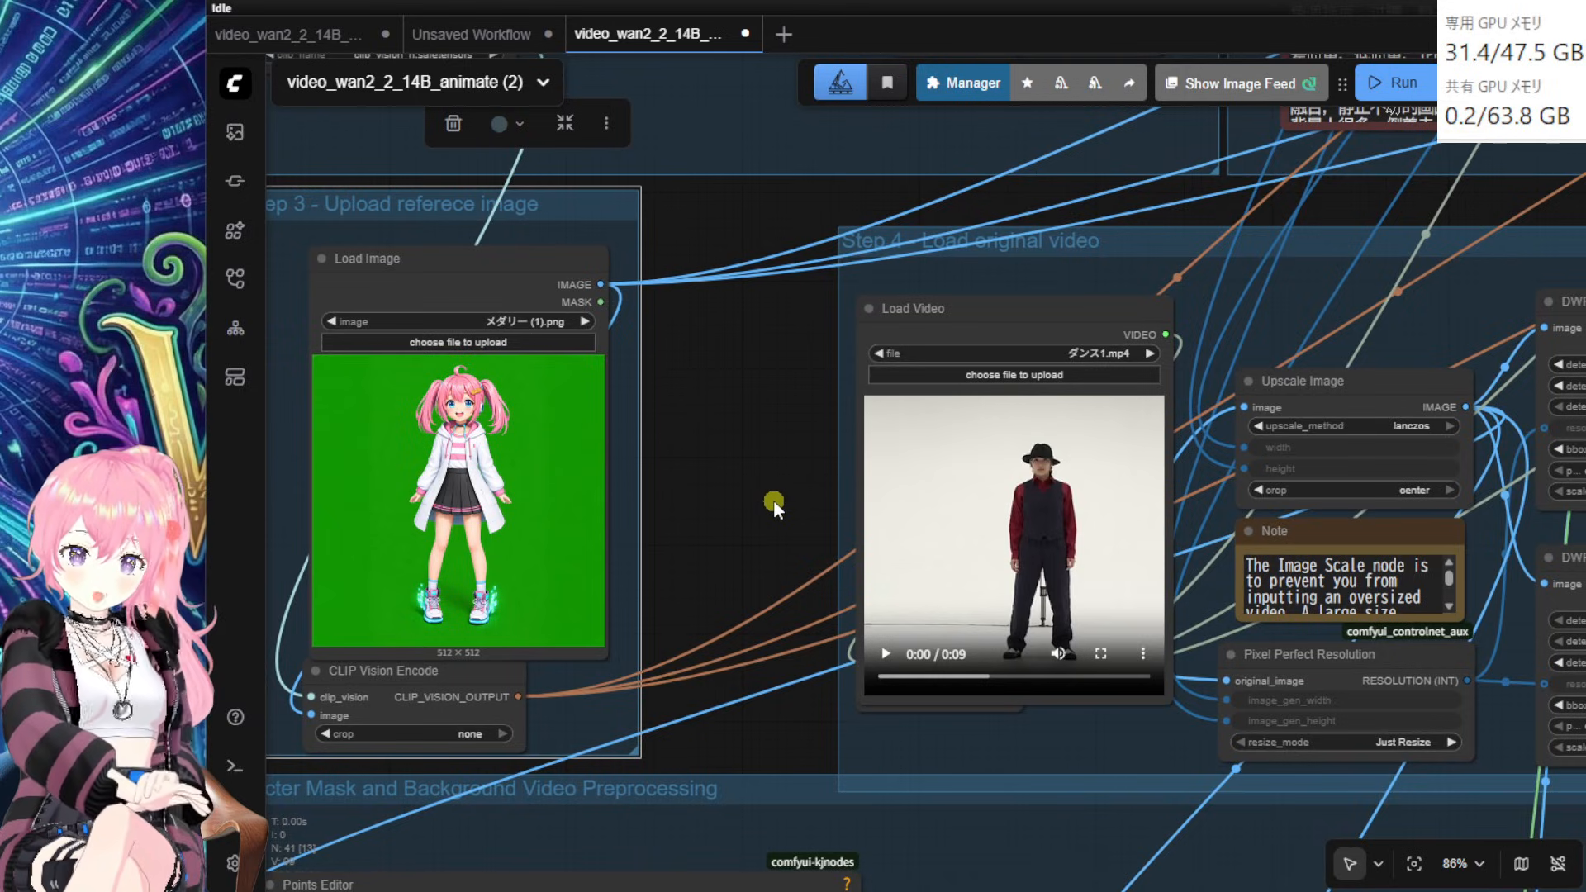
left_click_drag(772, 488, 786, 493)
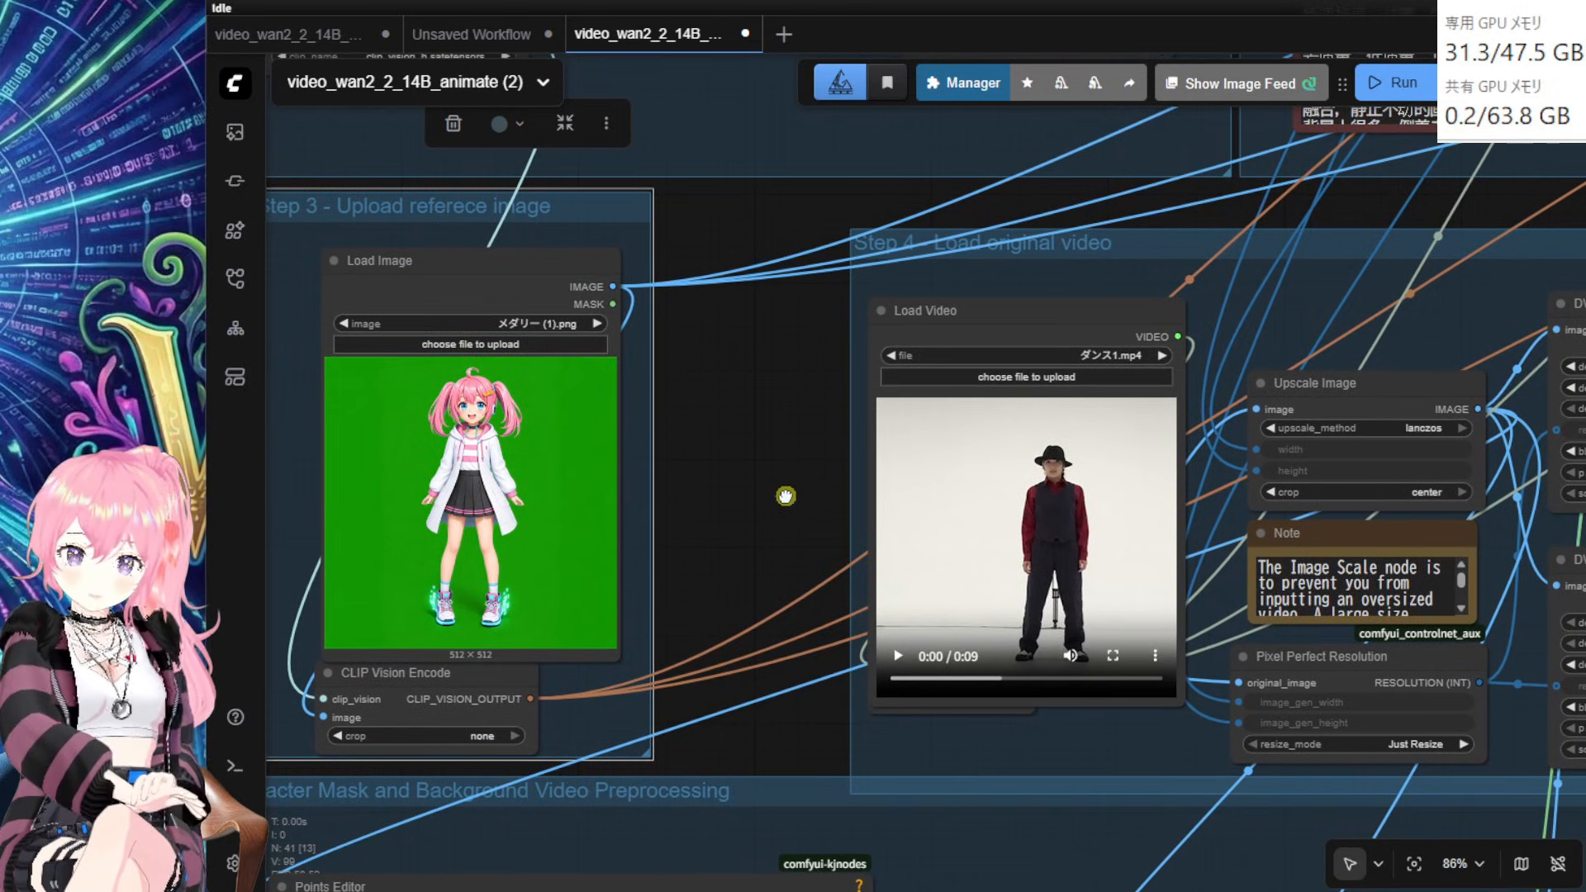
left_click(990, 322)
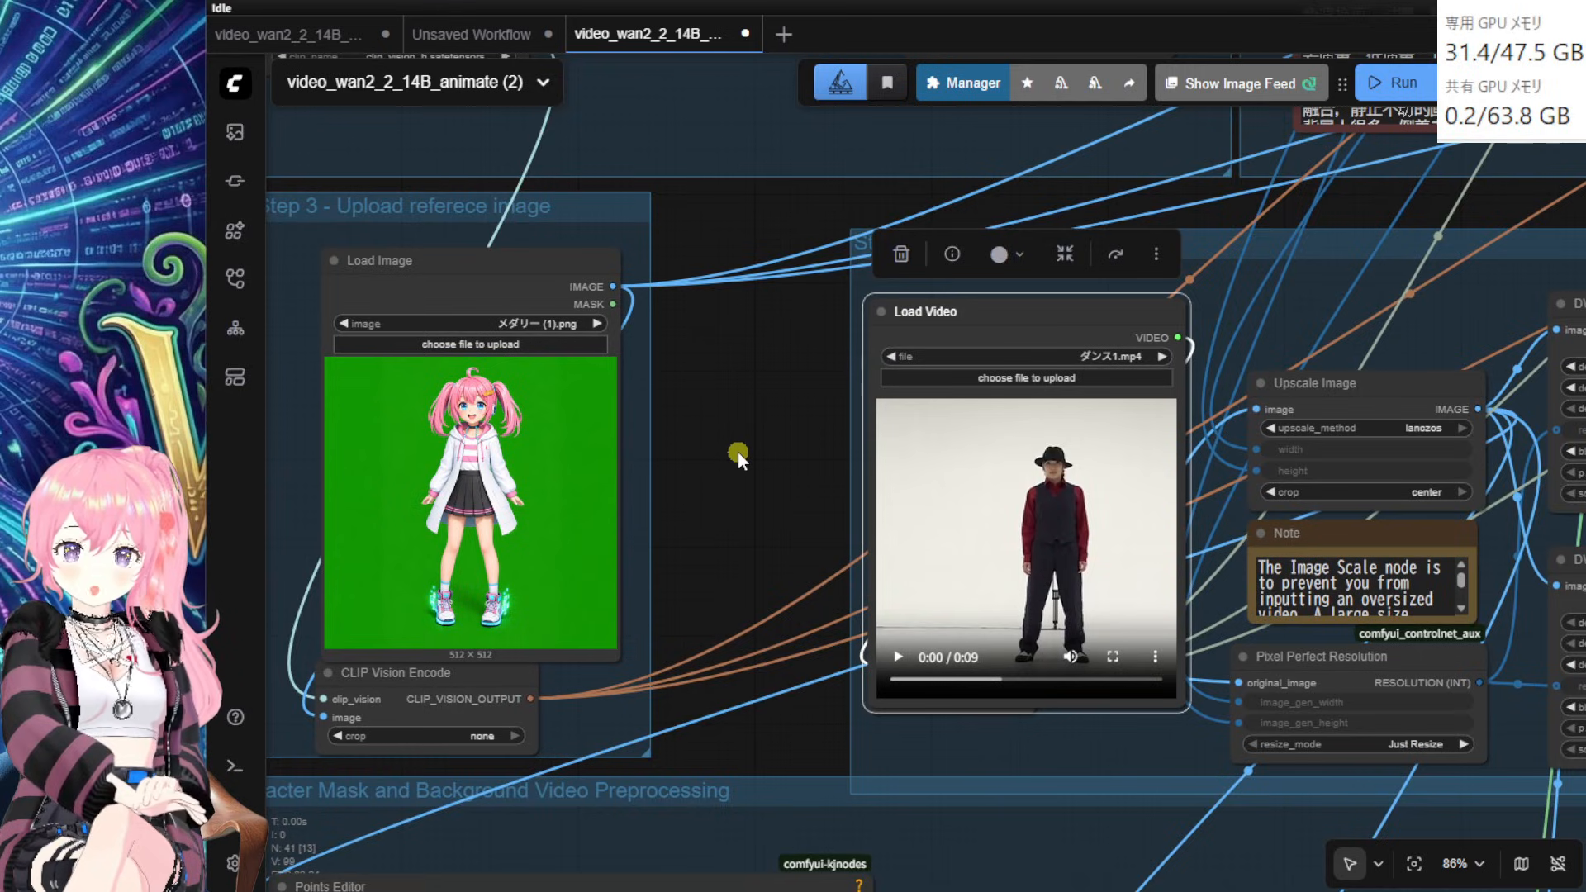
left_click_drag(737, 453, 739, 457)
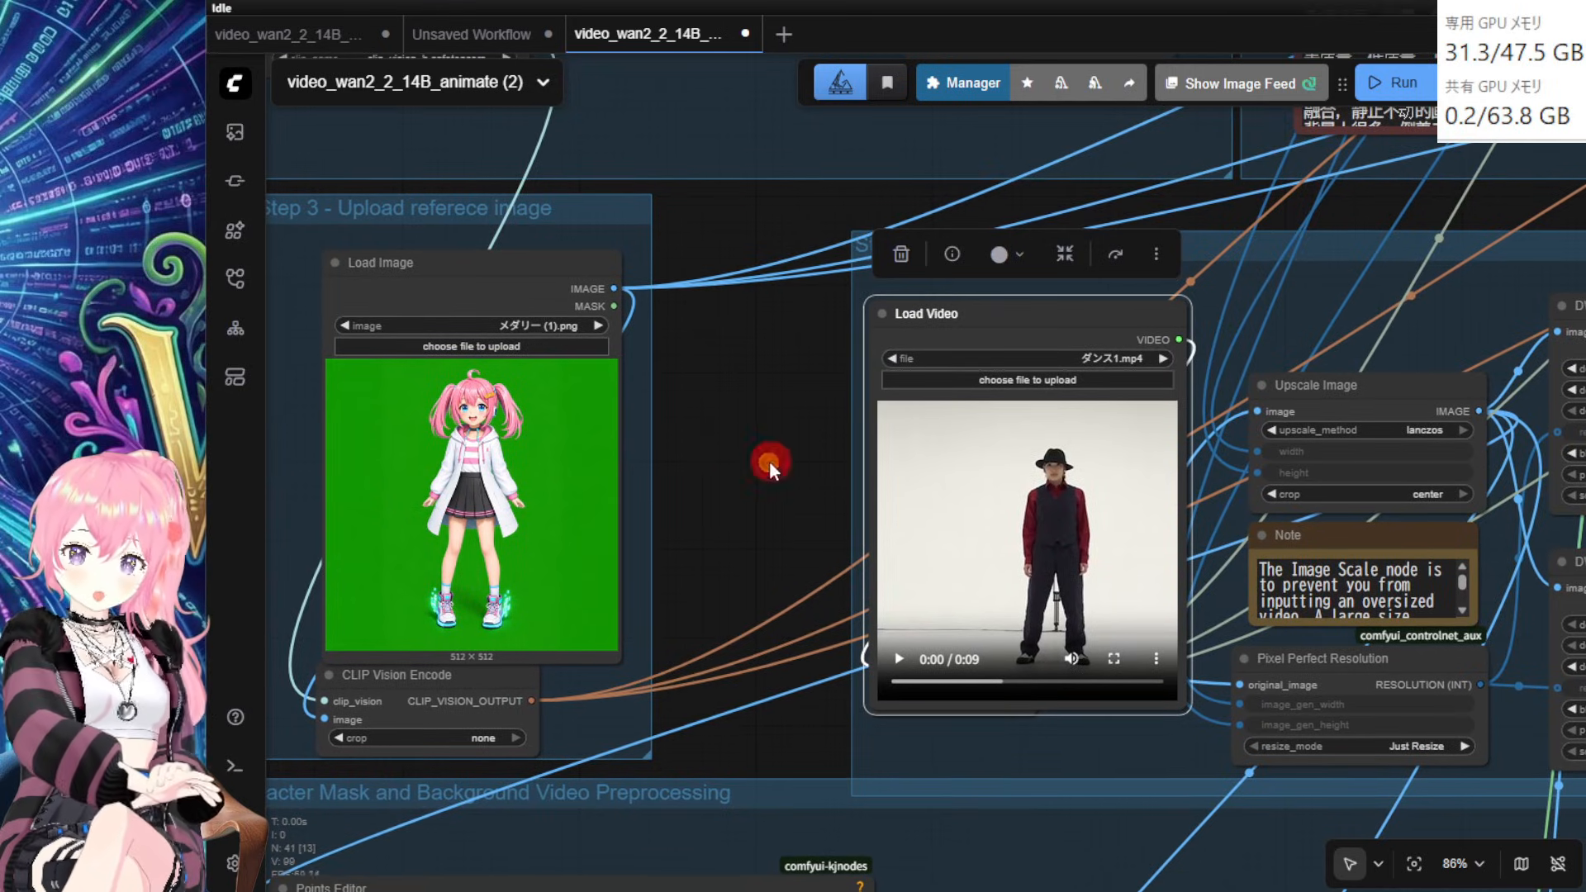
left_click_drag(770, 461, 773, 467)
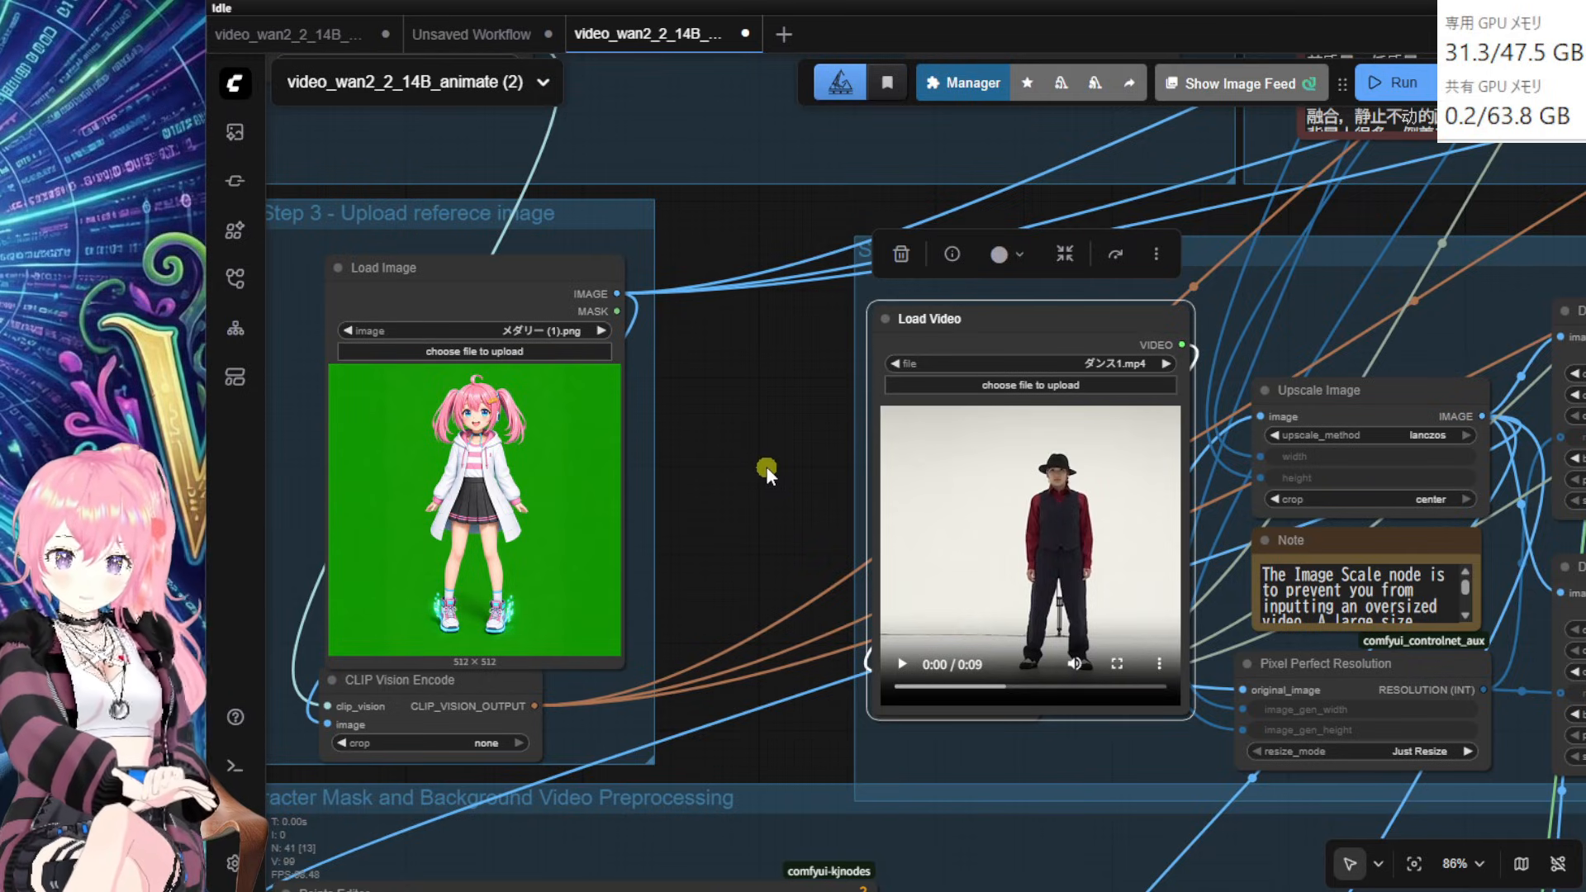
left_click(902, 664)
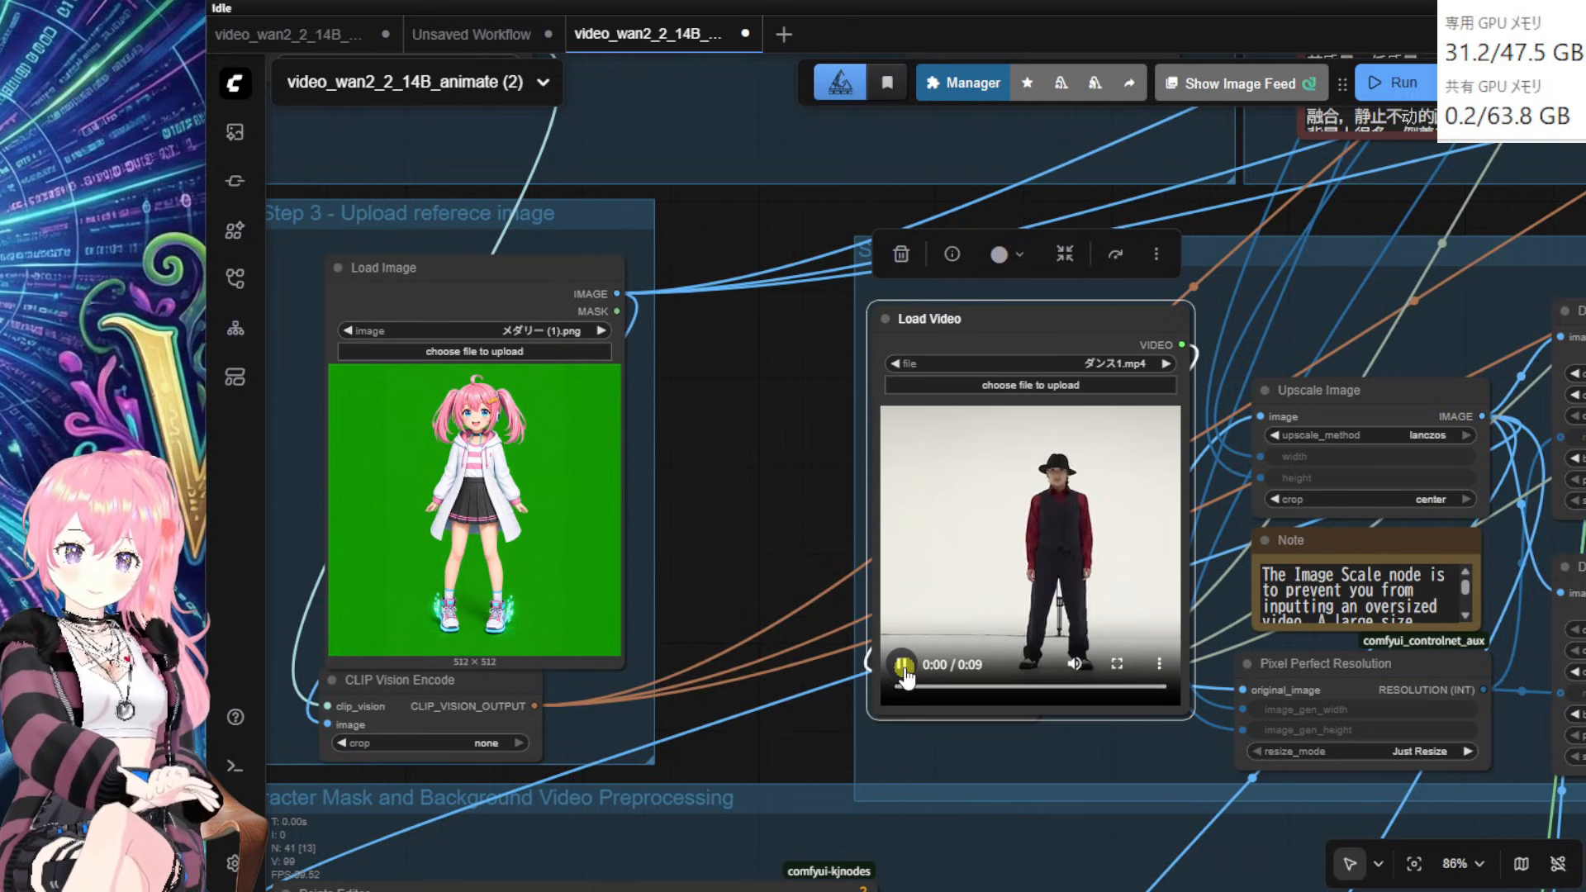
left_click(903, 666)
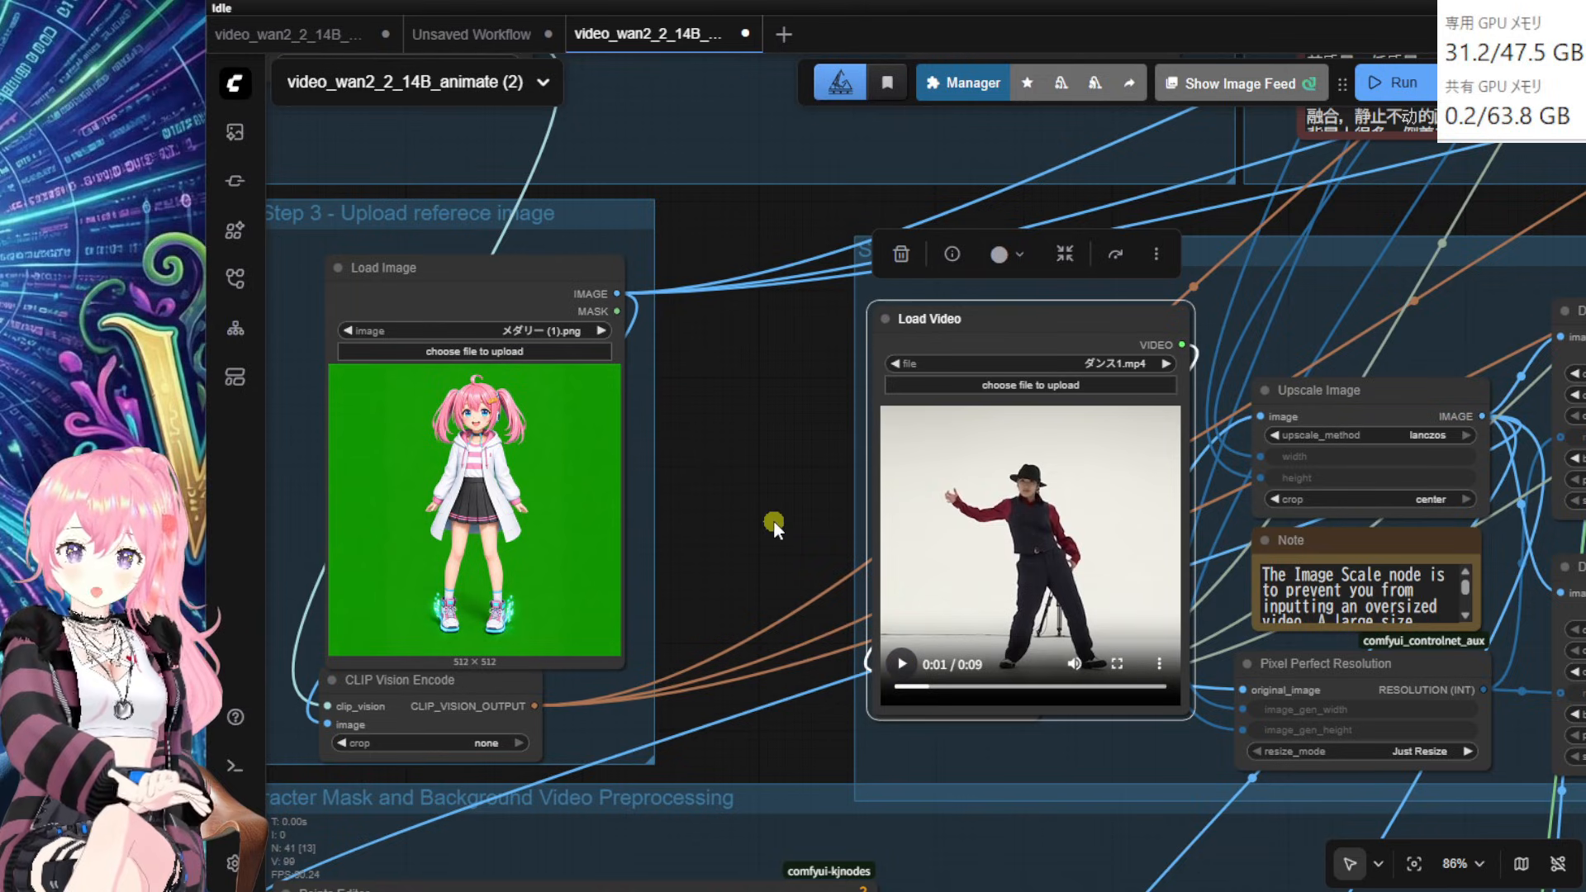
Step: Drag the Load Image reference node to a new spot inside Step 3
left_click_drag(773, 519, 761, 518)
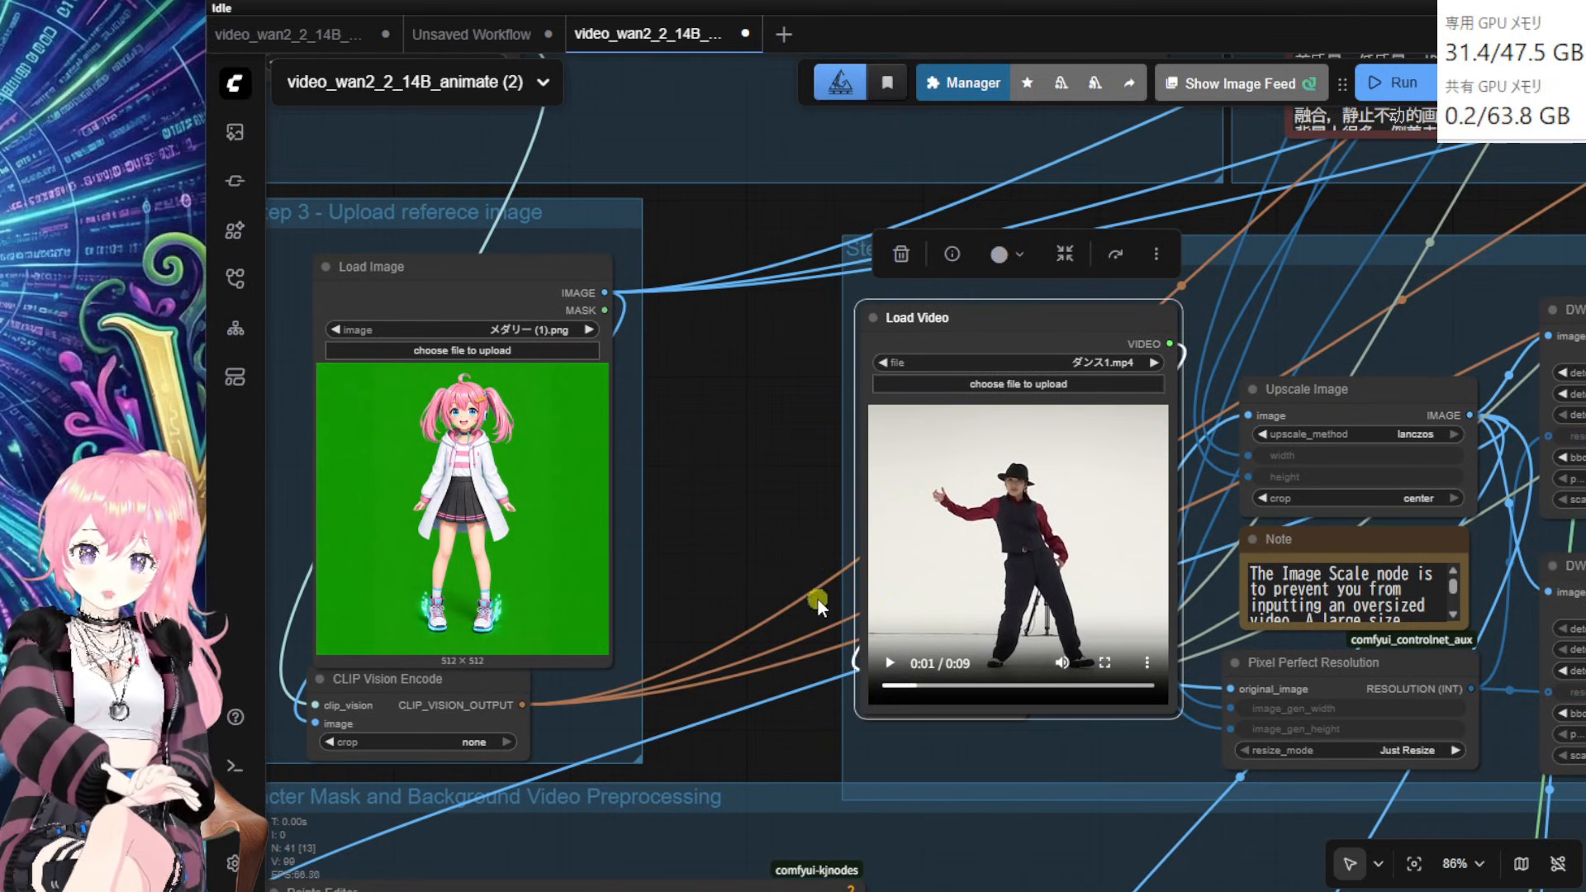
left_click_drag(786, 500, 777, 529)
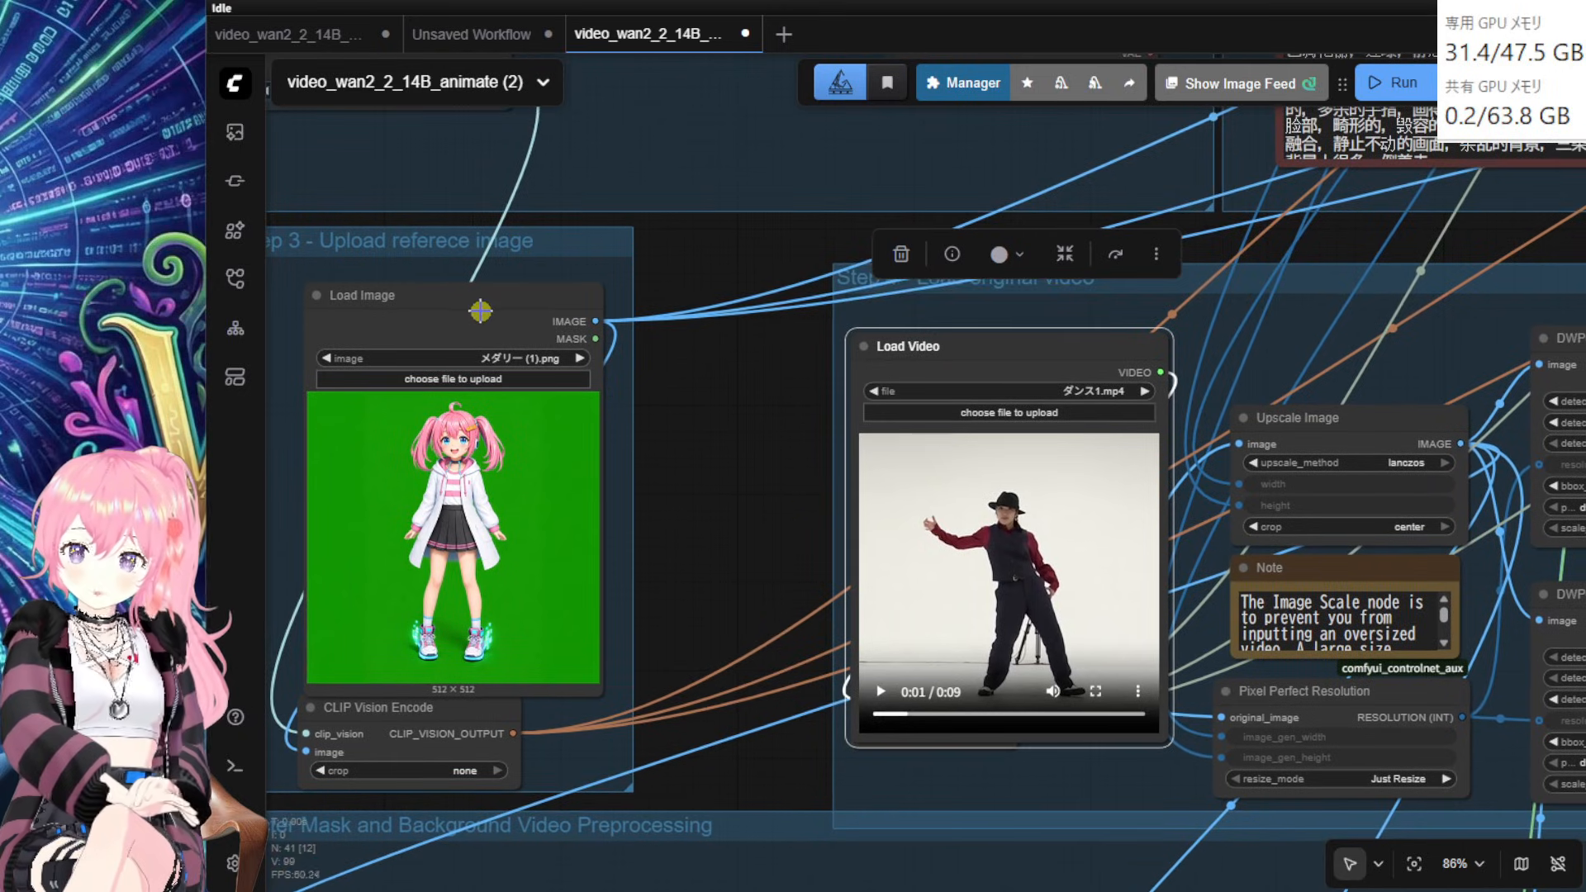
mouse_move(483, 312)
left_mouse_down()
mouse_move(464, 321)
mouse_move(492, 323)
mouse_move(502, 288)
mouse_move(474, 293)
left_mouse_up()
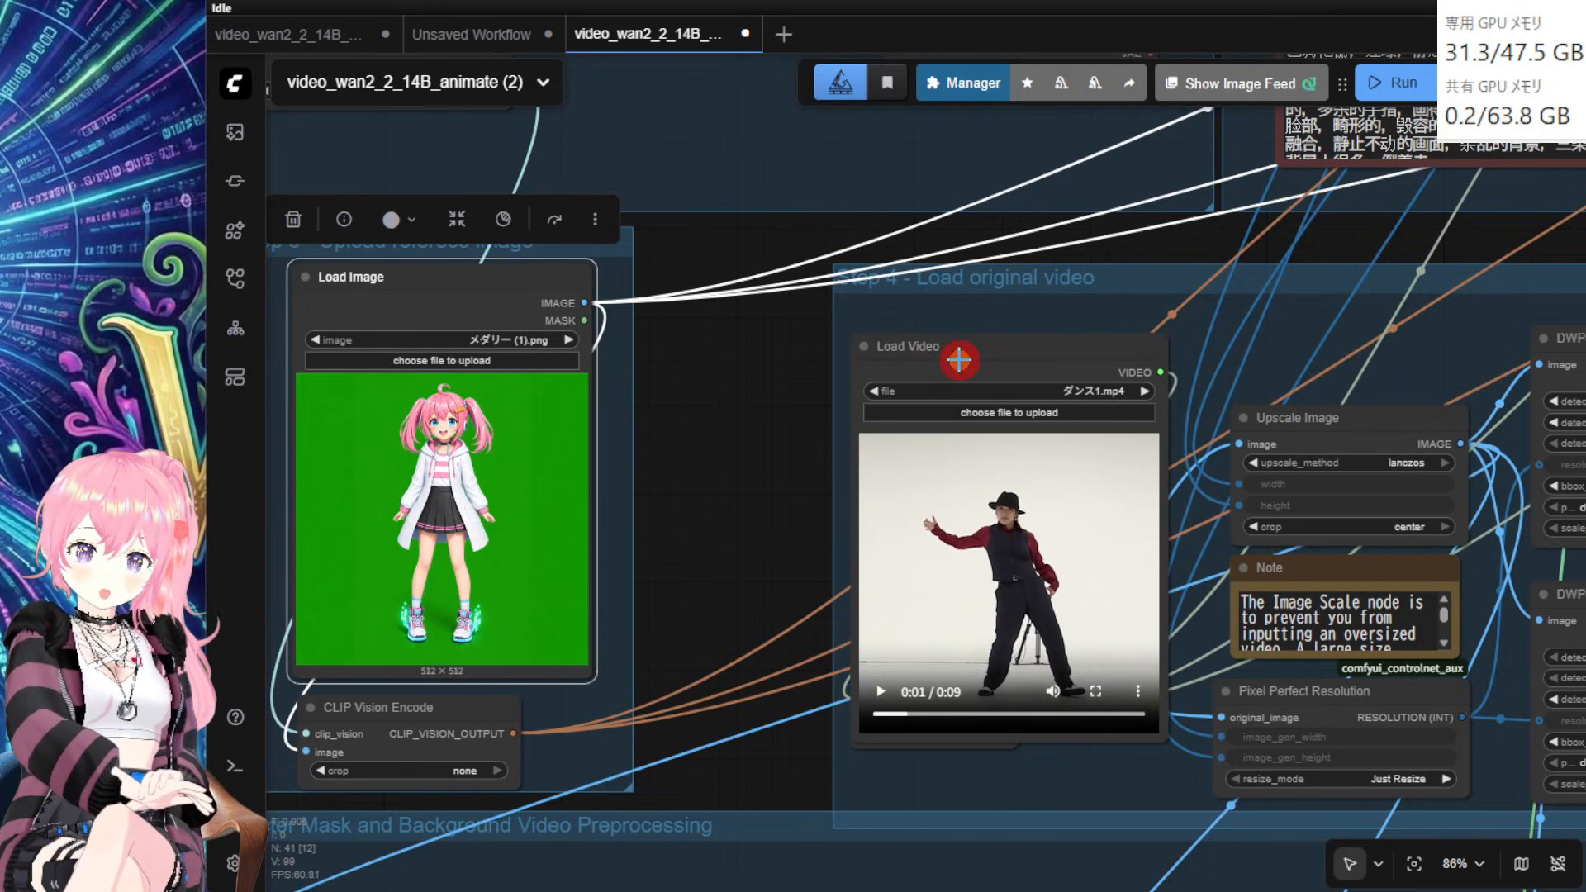
Step: Raise Load Video slightly, then pan to the CLIP Text Encode prompts and Video Sampling subgraph
left_click_drag(959, 360, 962, 346)
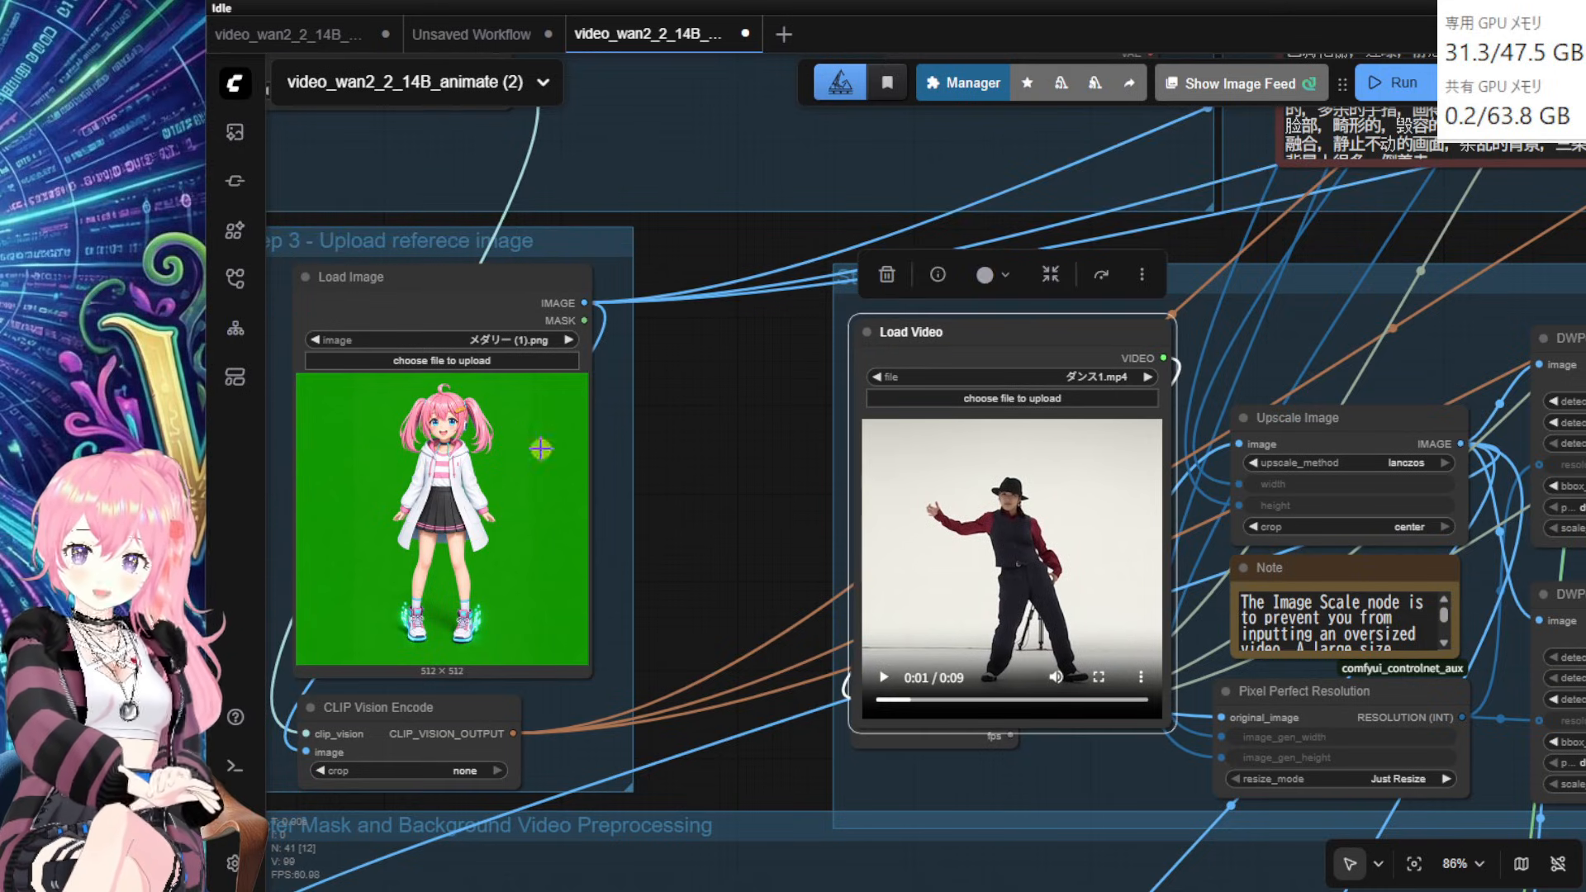
left_click_drag(764, 426, 767, 493)
left_click(445, 356)
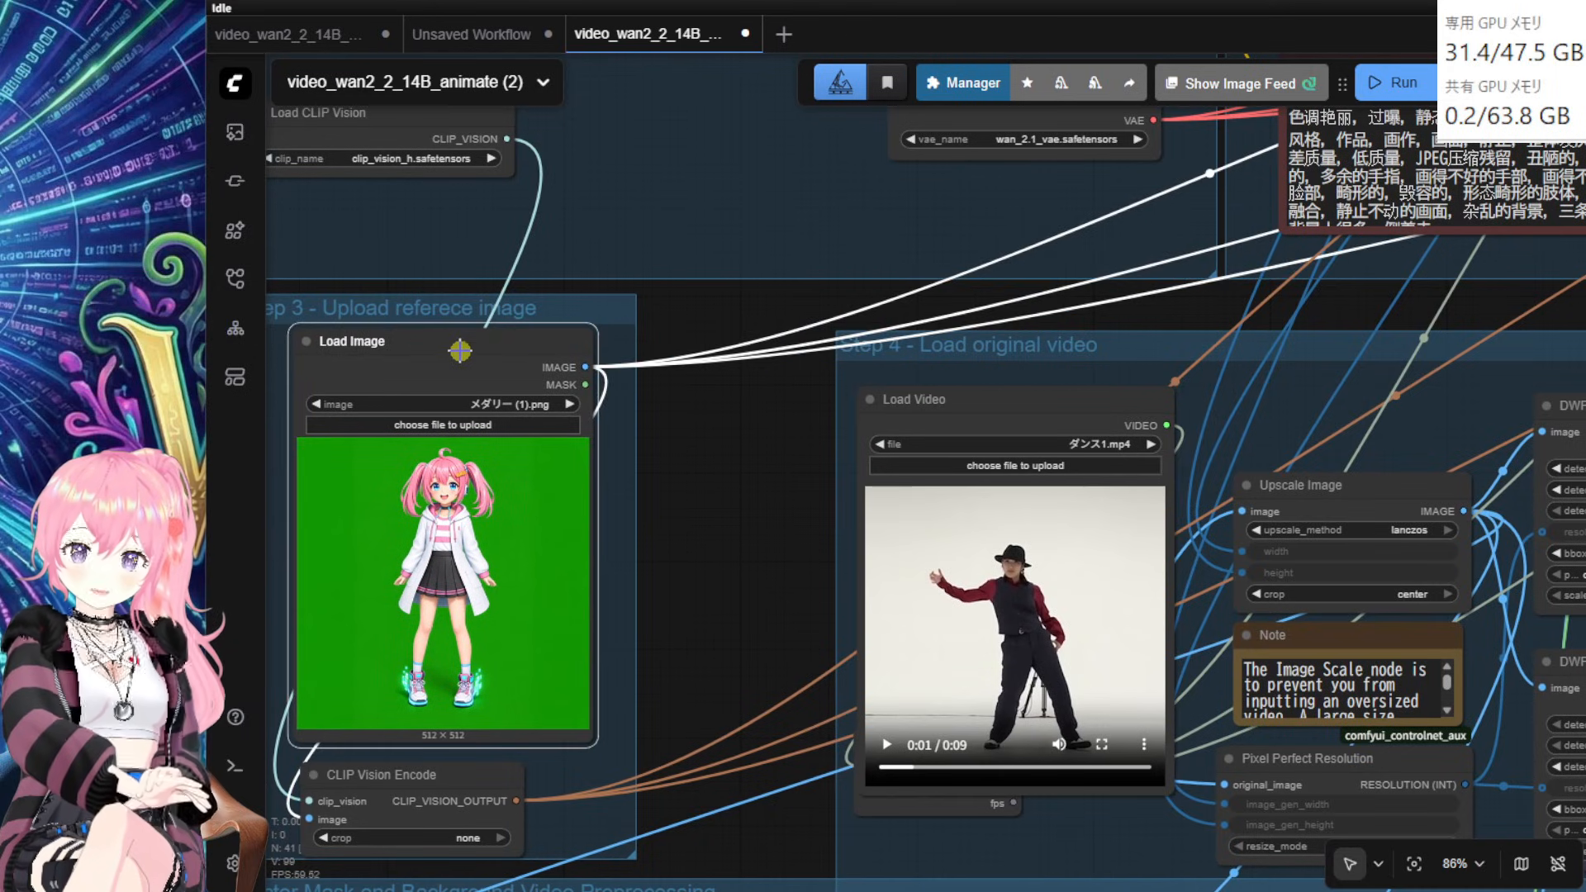
left_click_drag(1213, 307, 719, 529)
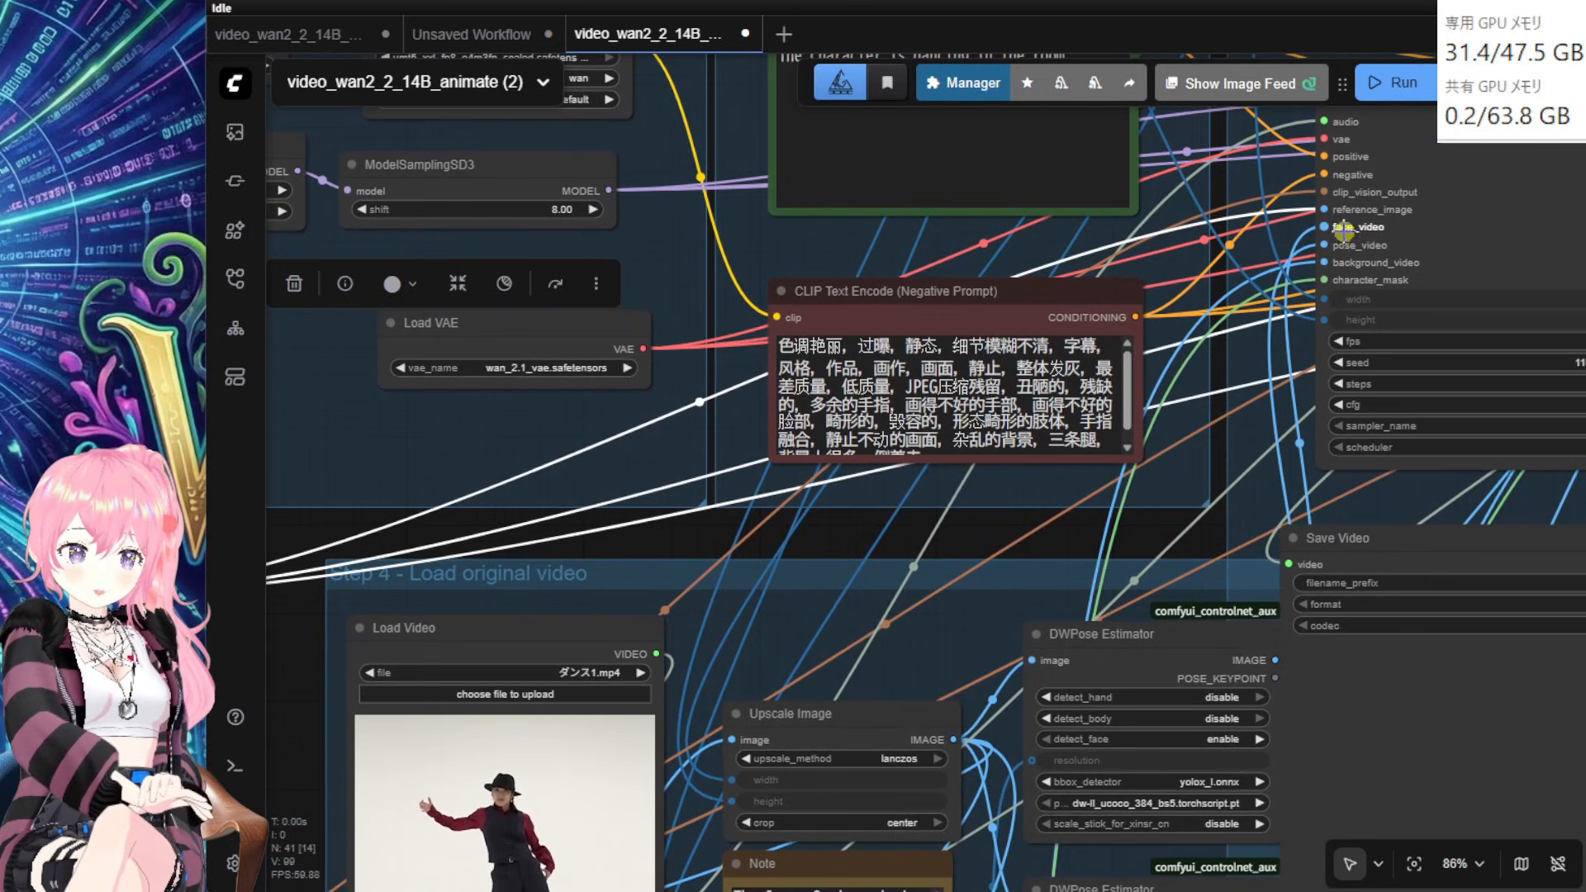
left_click_drag(1235, 342, 1000, 466)
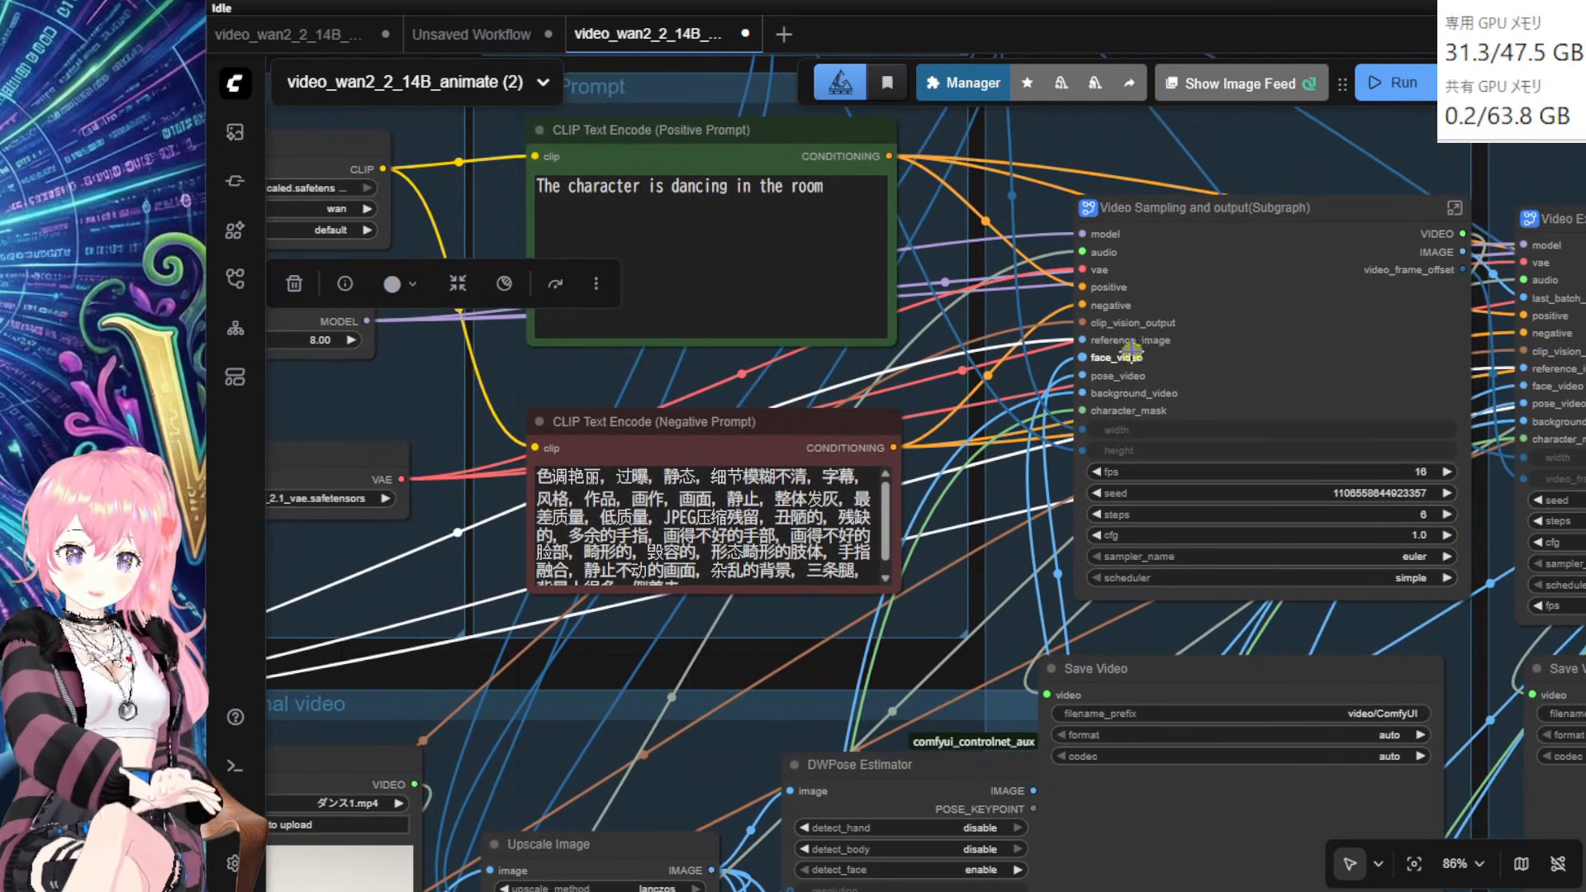
Step: Drag Load CLIP Vision down into the Step 3 group beside Load Image
left_click_drag(802, 682, 1313, 541)
left_click_drag(554, 722, 1086, 579)
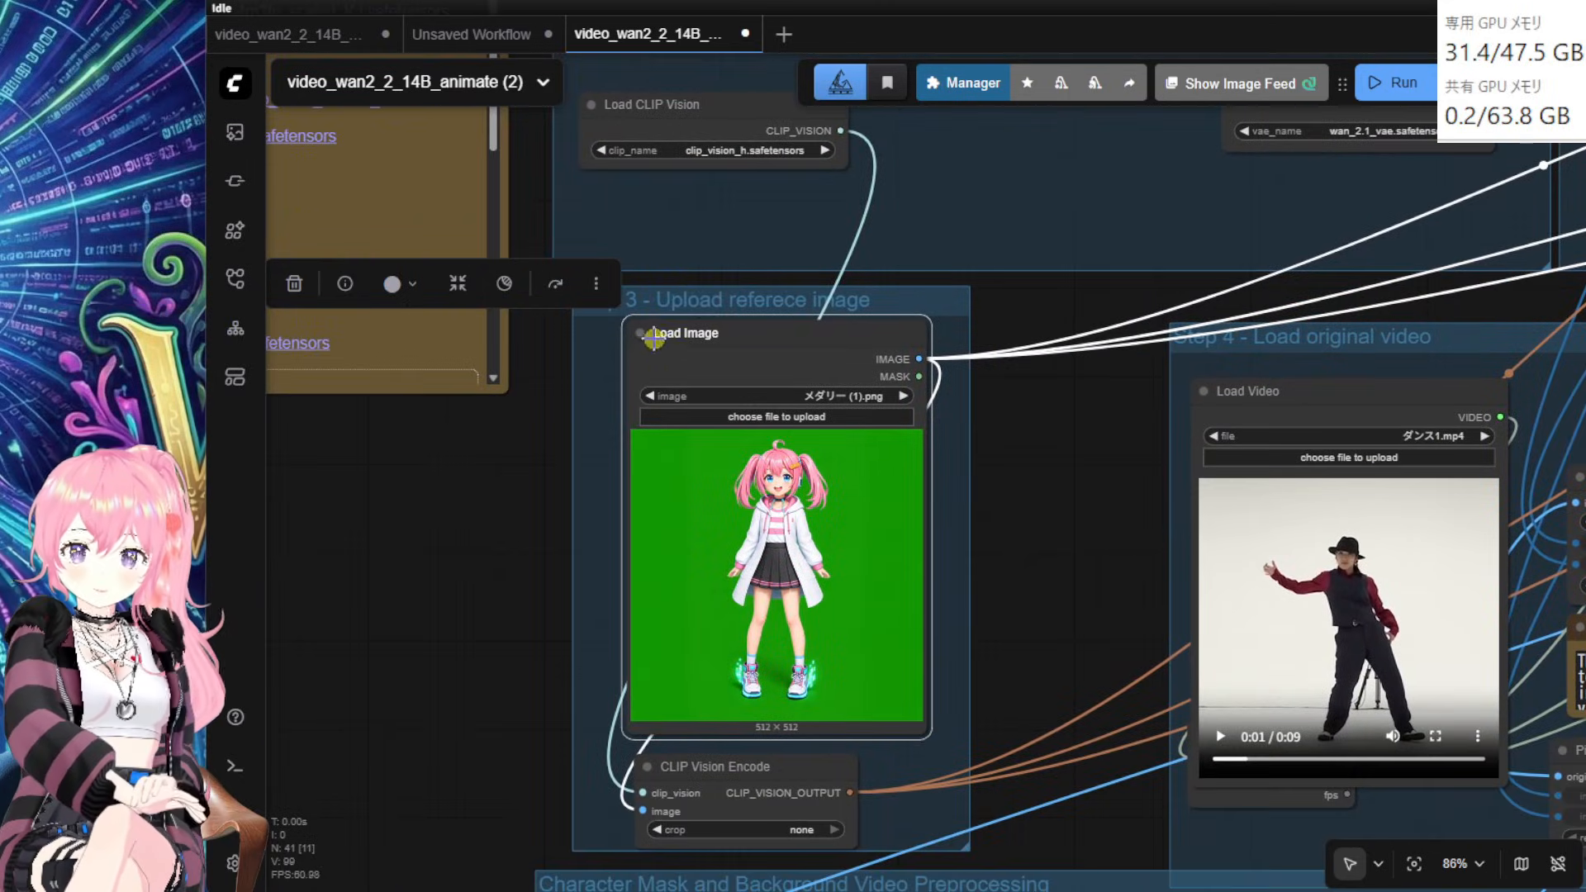
left_click_drag(721, 265, 787, 292)
left_click_drag(800, 359, 455, 418)
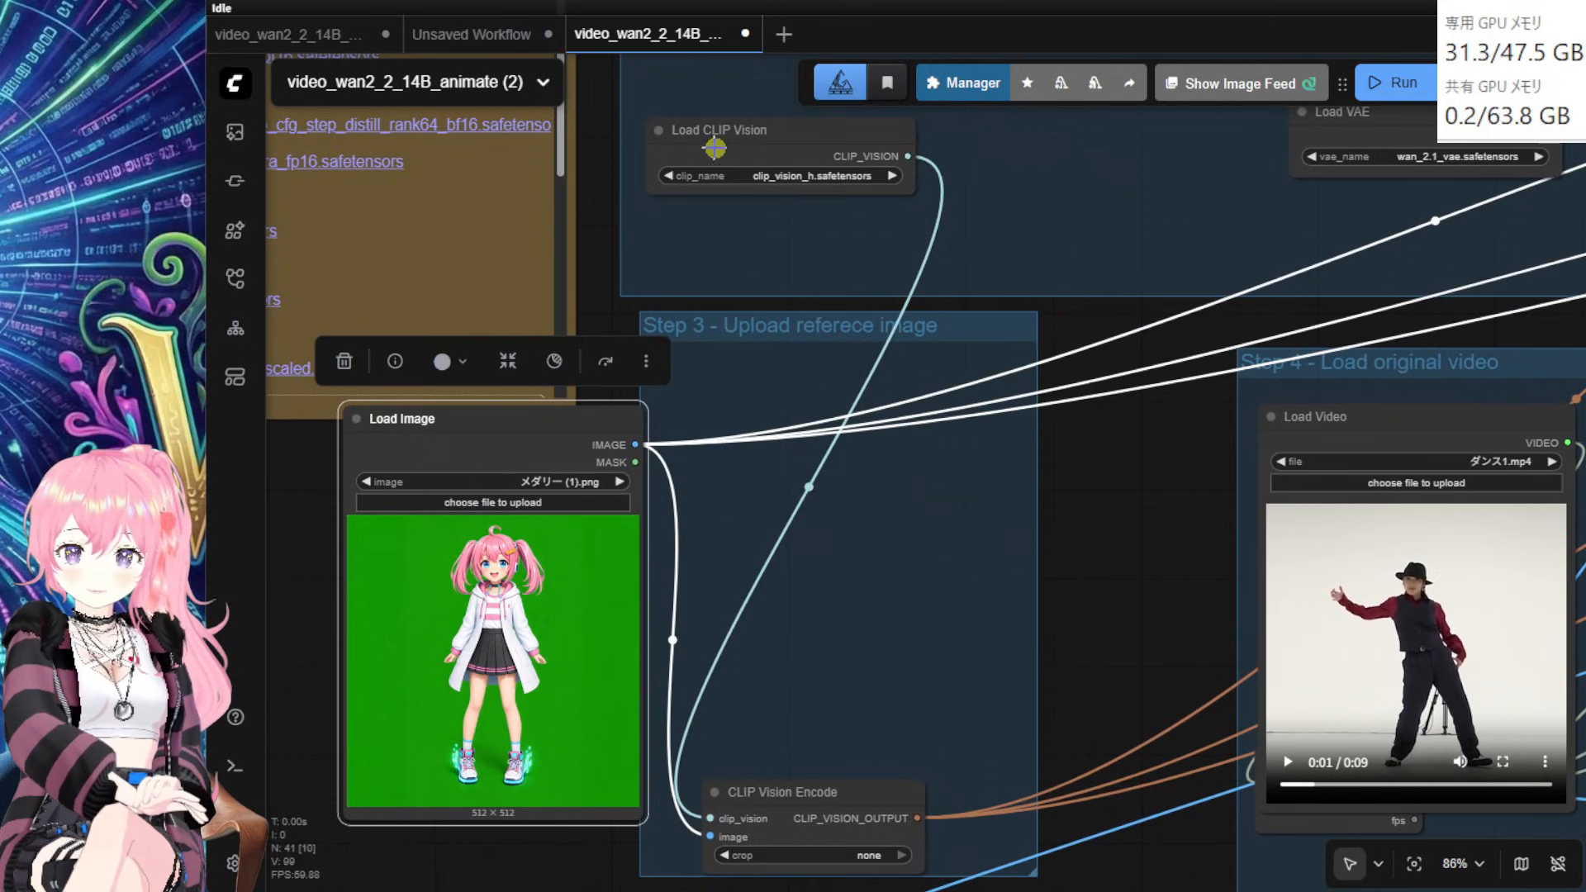
left_click_drag(742, 155, 818, 341)
left_click_drag(801, 419, 801, 546)
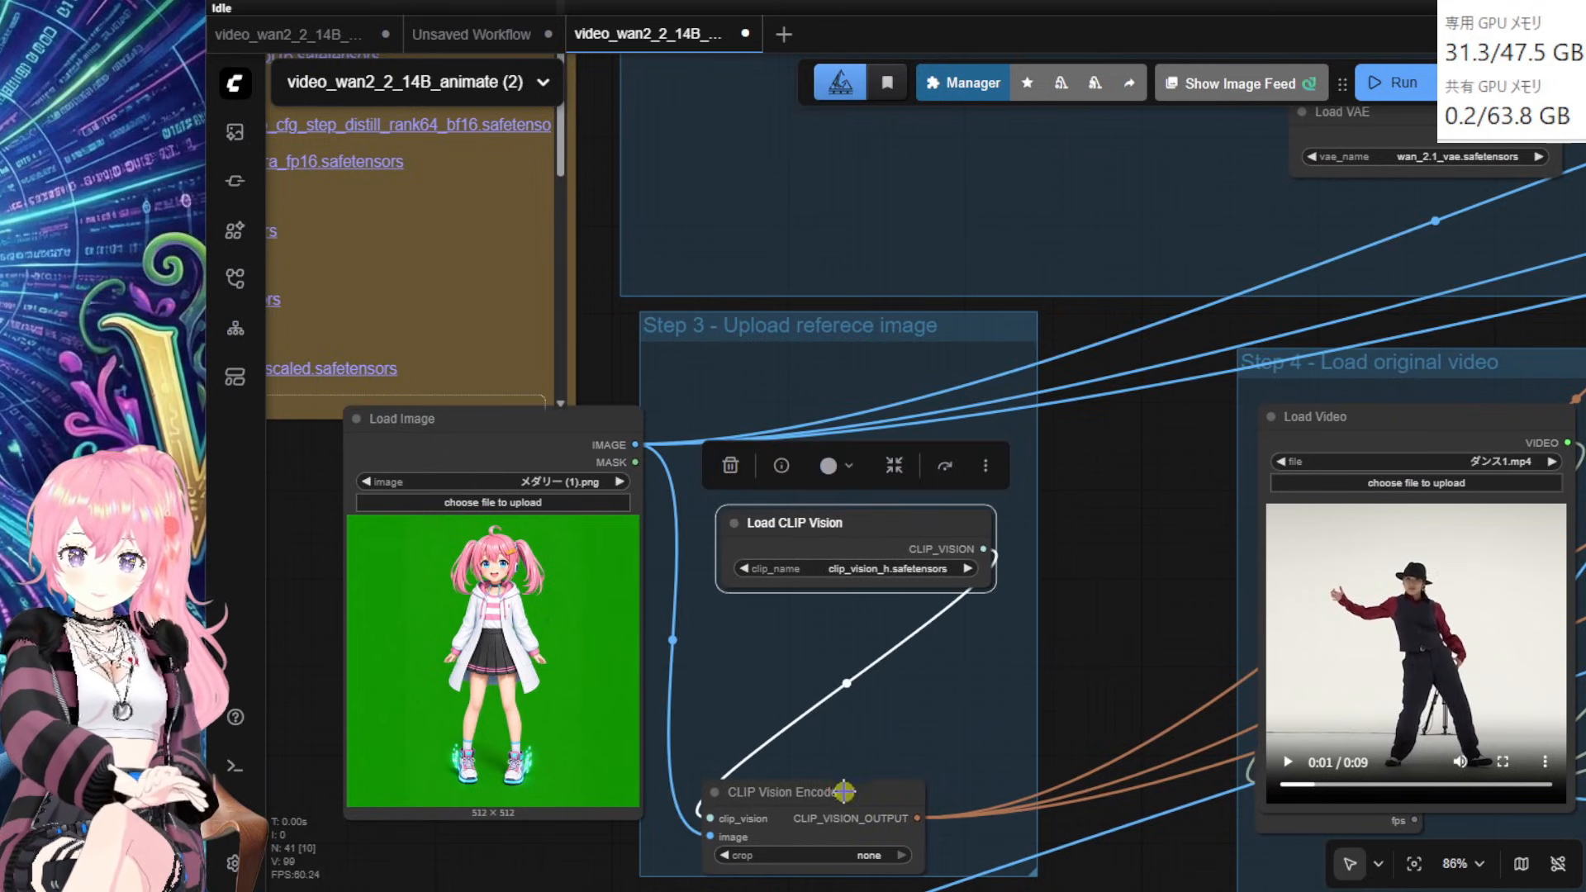
Step: Place CLIP Vision Encode directly beneath Load CLIP Vision and align the pair
left_click_drag(844, 791, 891, 654)
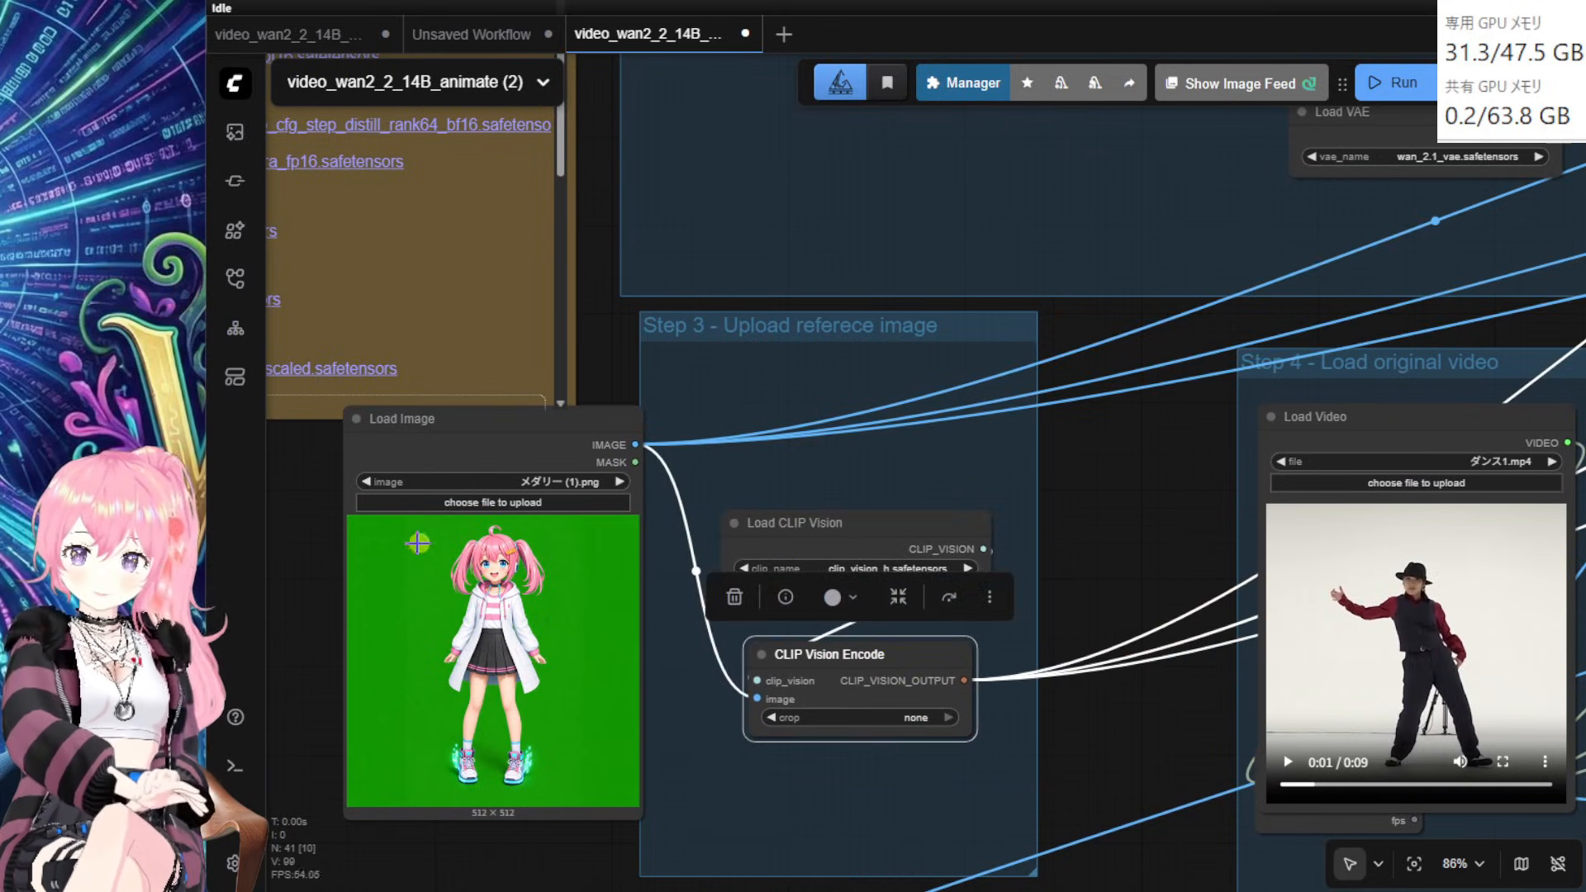
left_click_drag(851, 526, 843, 514)
mouse_move(893, 669)
left_mouse_down()
mouse_move(855, 661)
mouse_move(878, 659)
left_mouse_up()
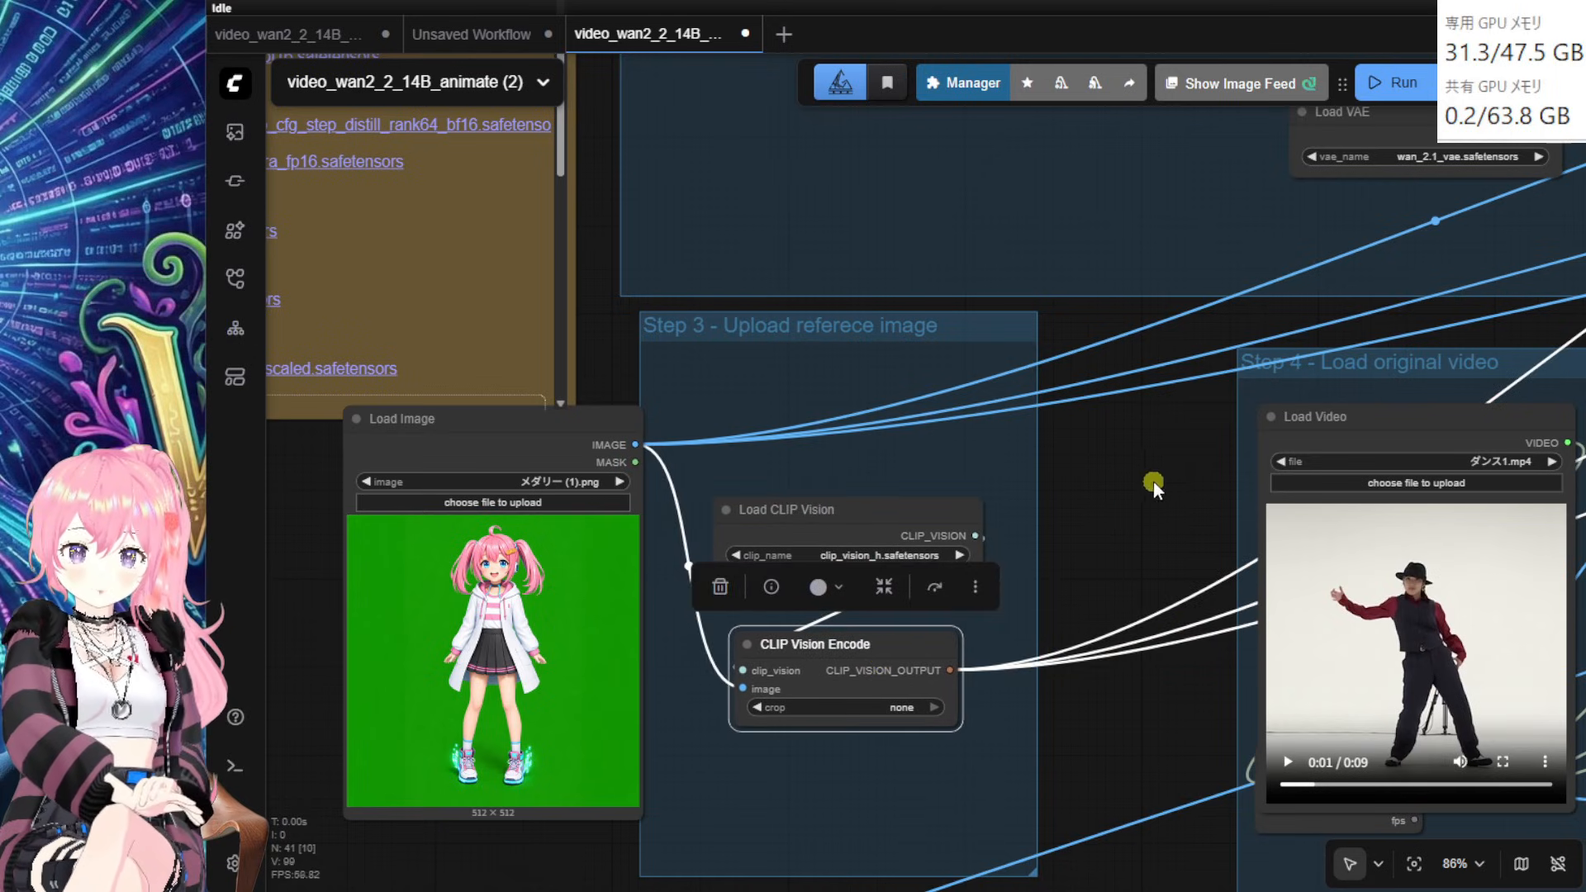
left_click_drag(1154, 483, 214, 793)
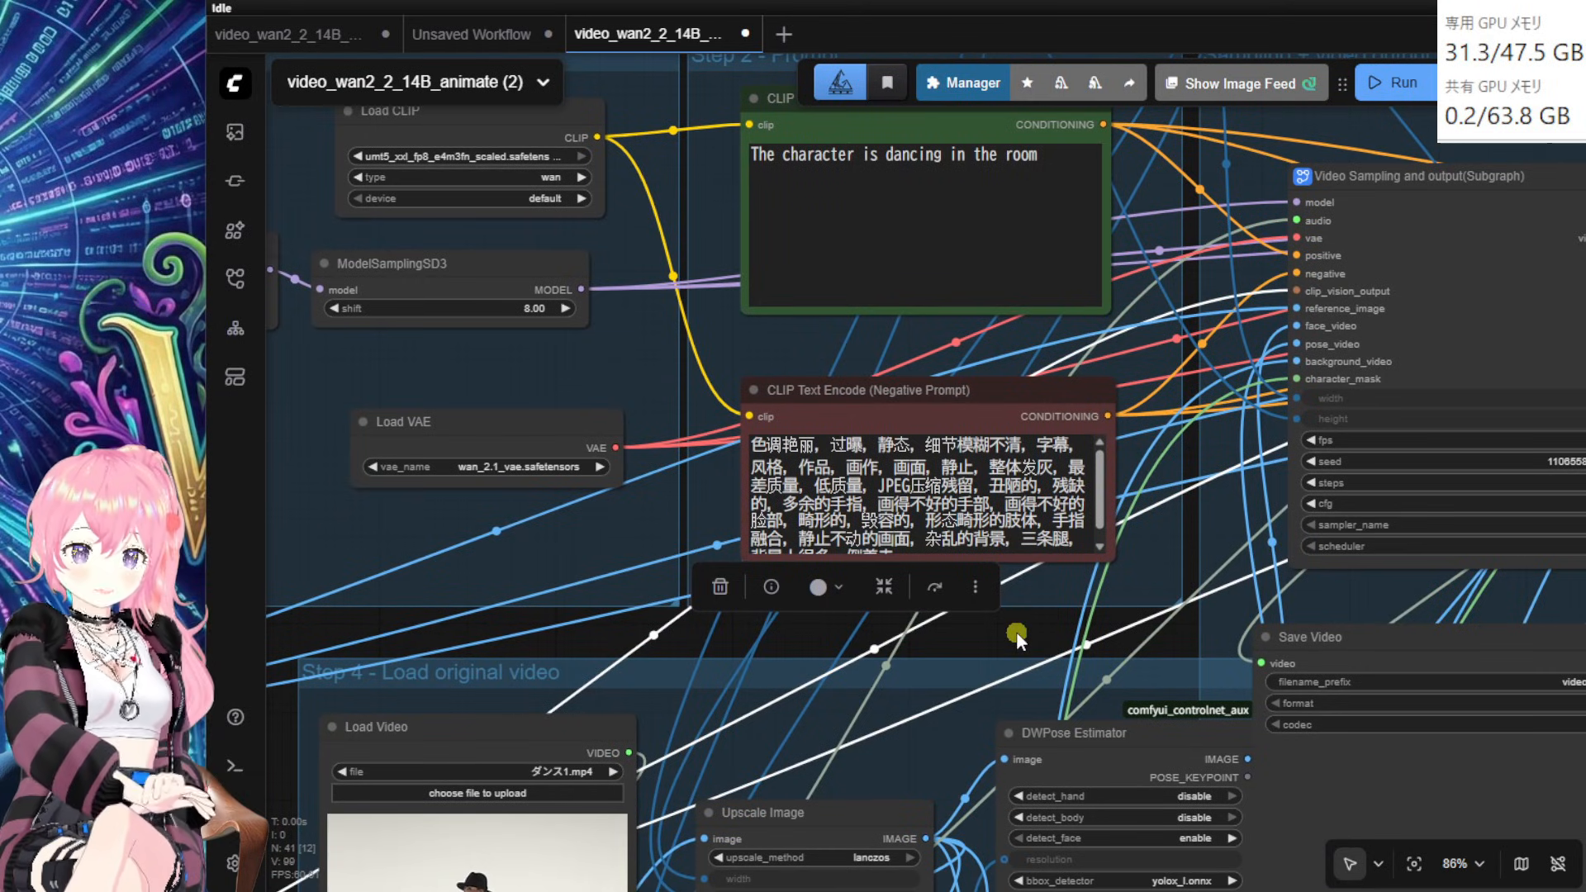
Step: Reposition Load Video, undoing a bad move and nudging it down and right
left_click_drag(1016, 631, 1277, 287)
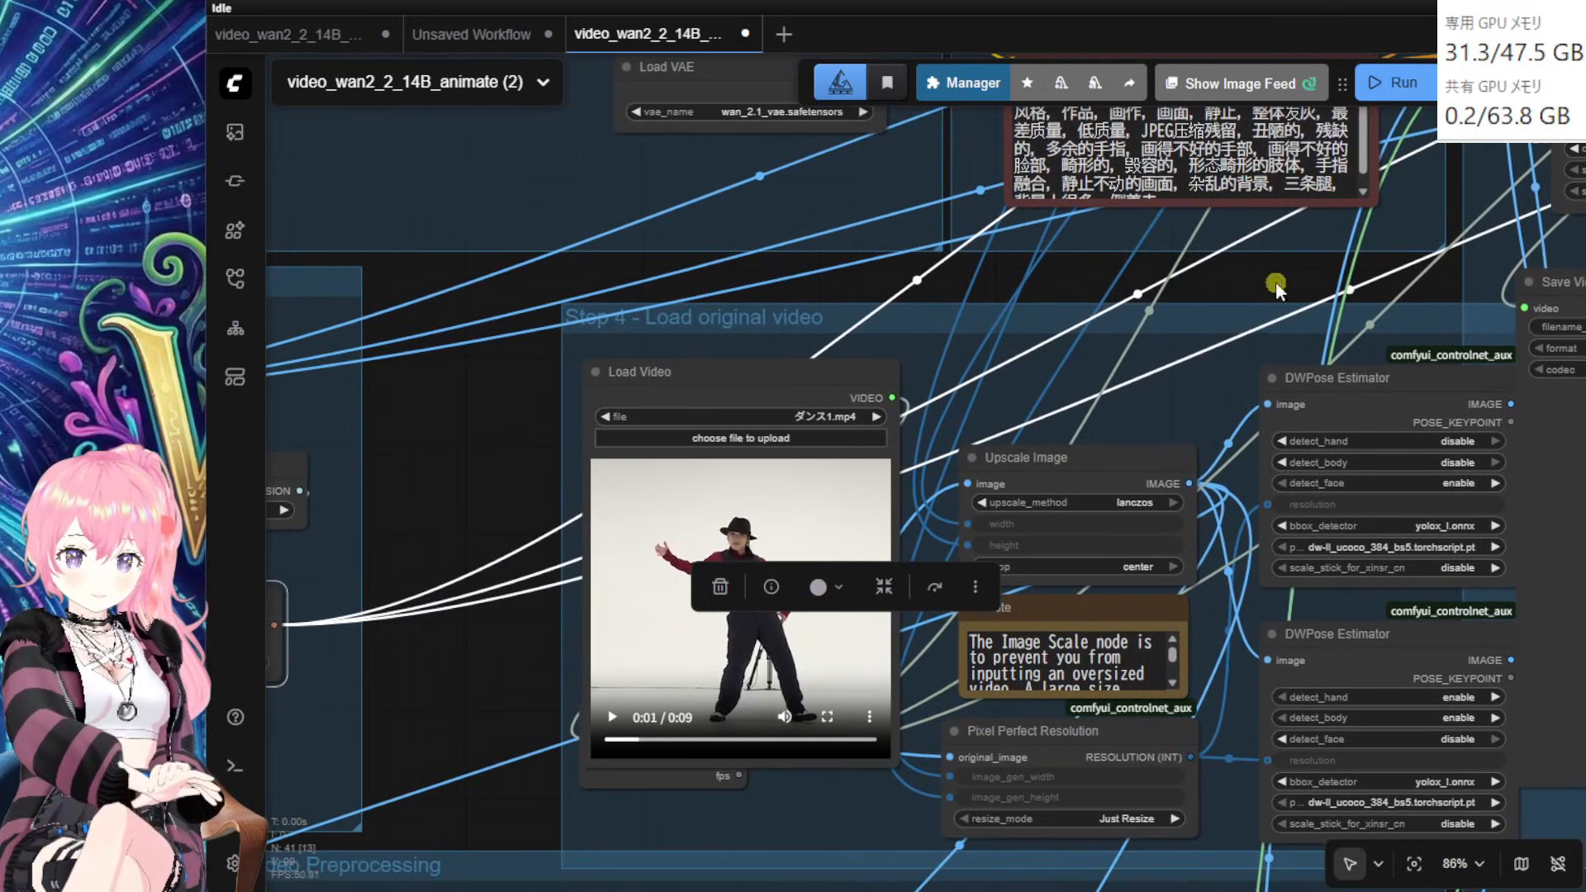
left_click(510, 525)
left_click_drag(733, 391, 501, 436)
key("ctrl+z")
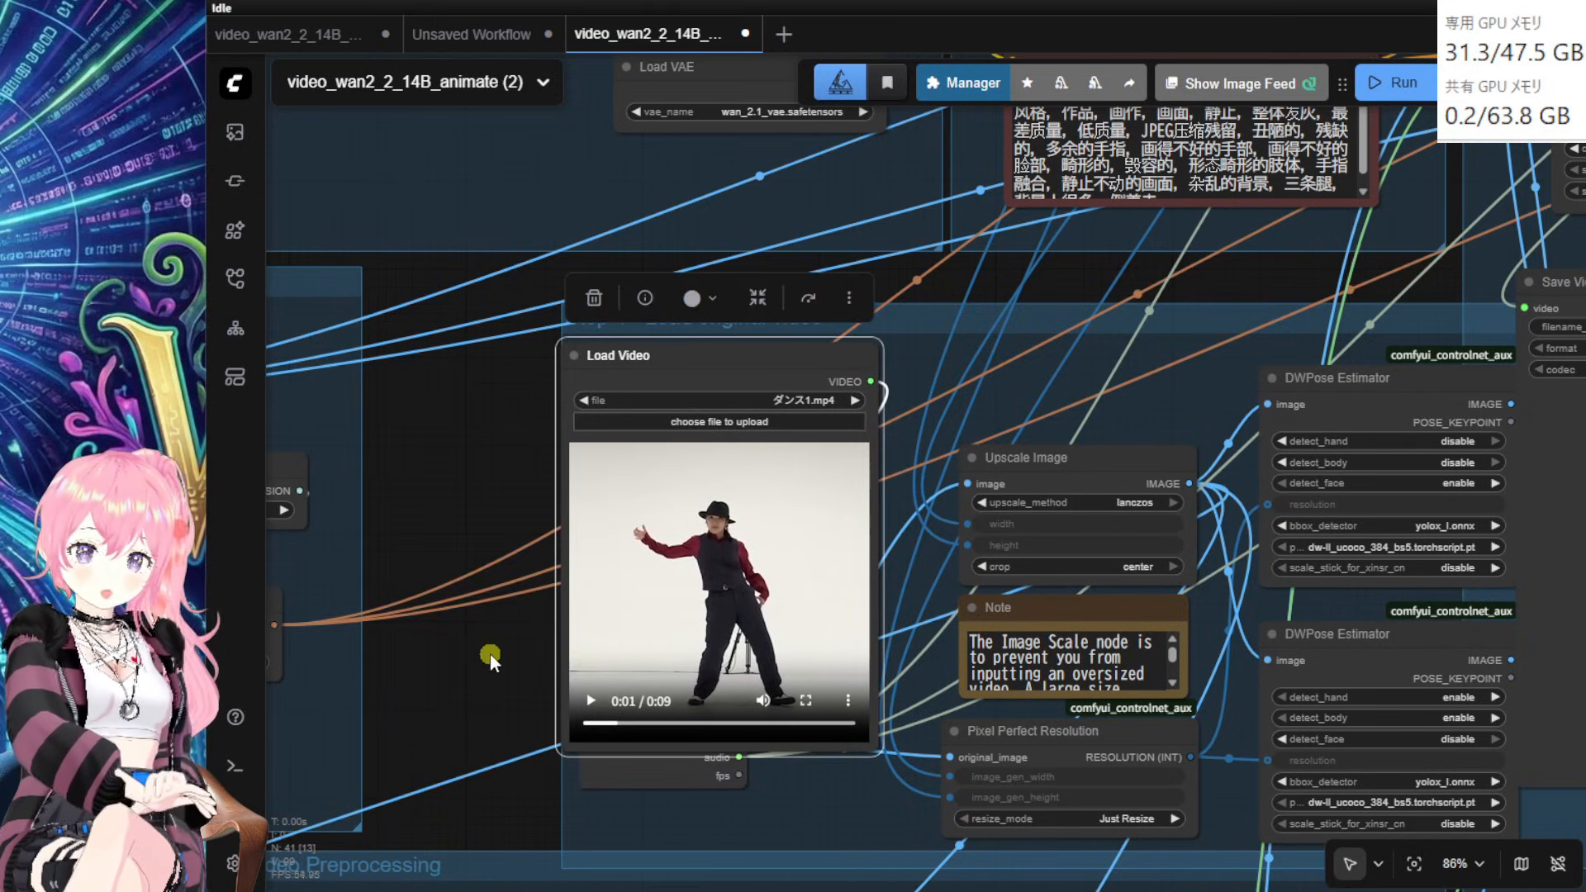
left_click_drag(490, 659, 395, 690)
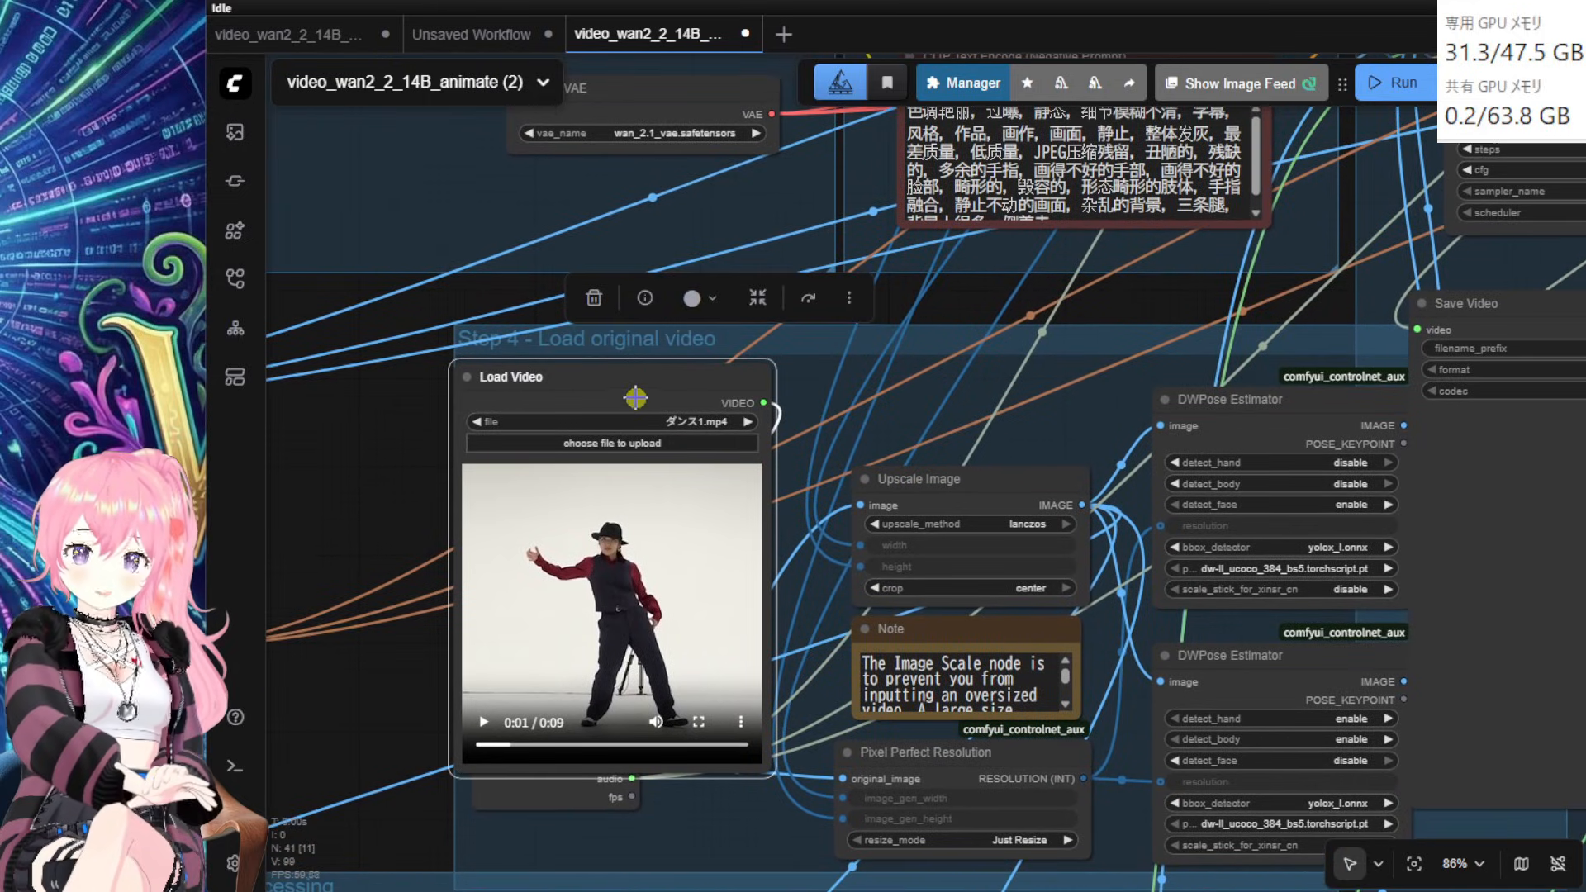
mouse_move(635, 398)
left_mouse_down()
mouse_move(636, 419)
mouse_move(660, 413)
mouse_move(648, 424)
left_mouse_up()
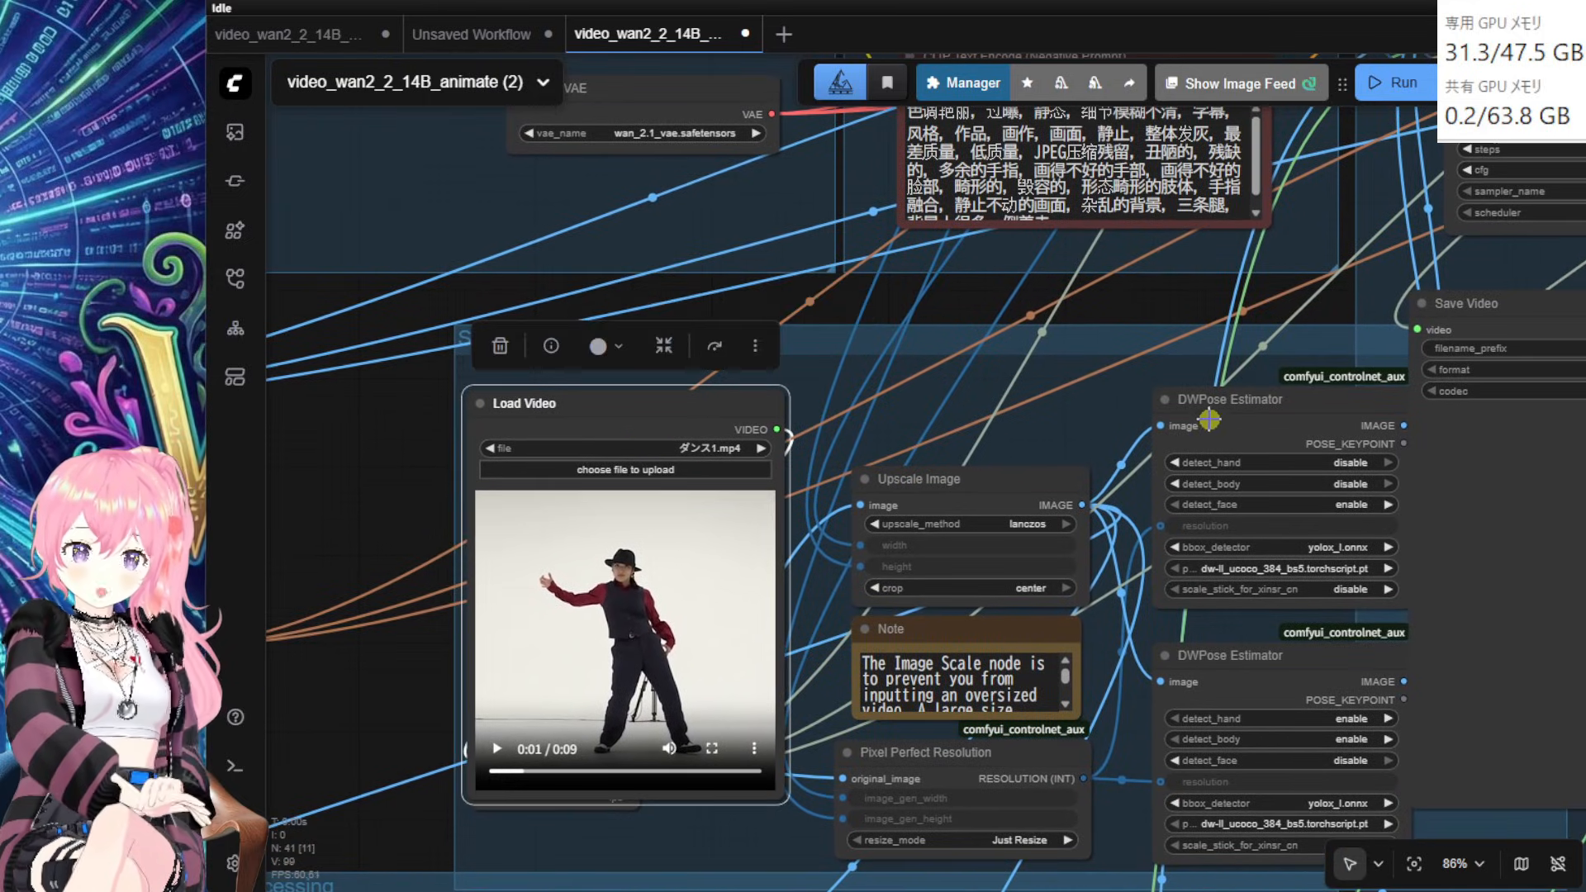
Step: Shift the upper DWPose Estimator left, then slightly back right
left_click_drag(1285, 429, 1198, 430)
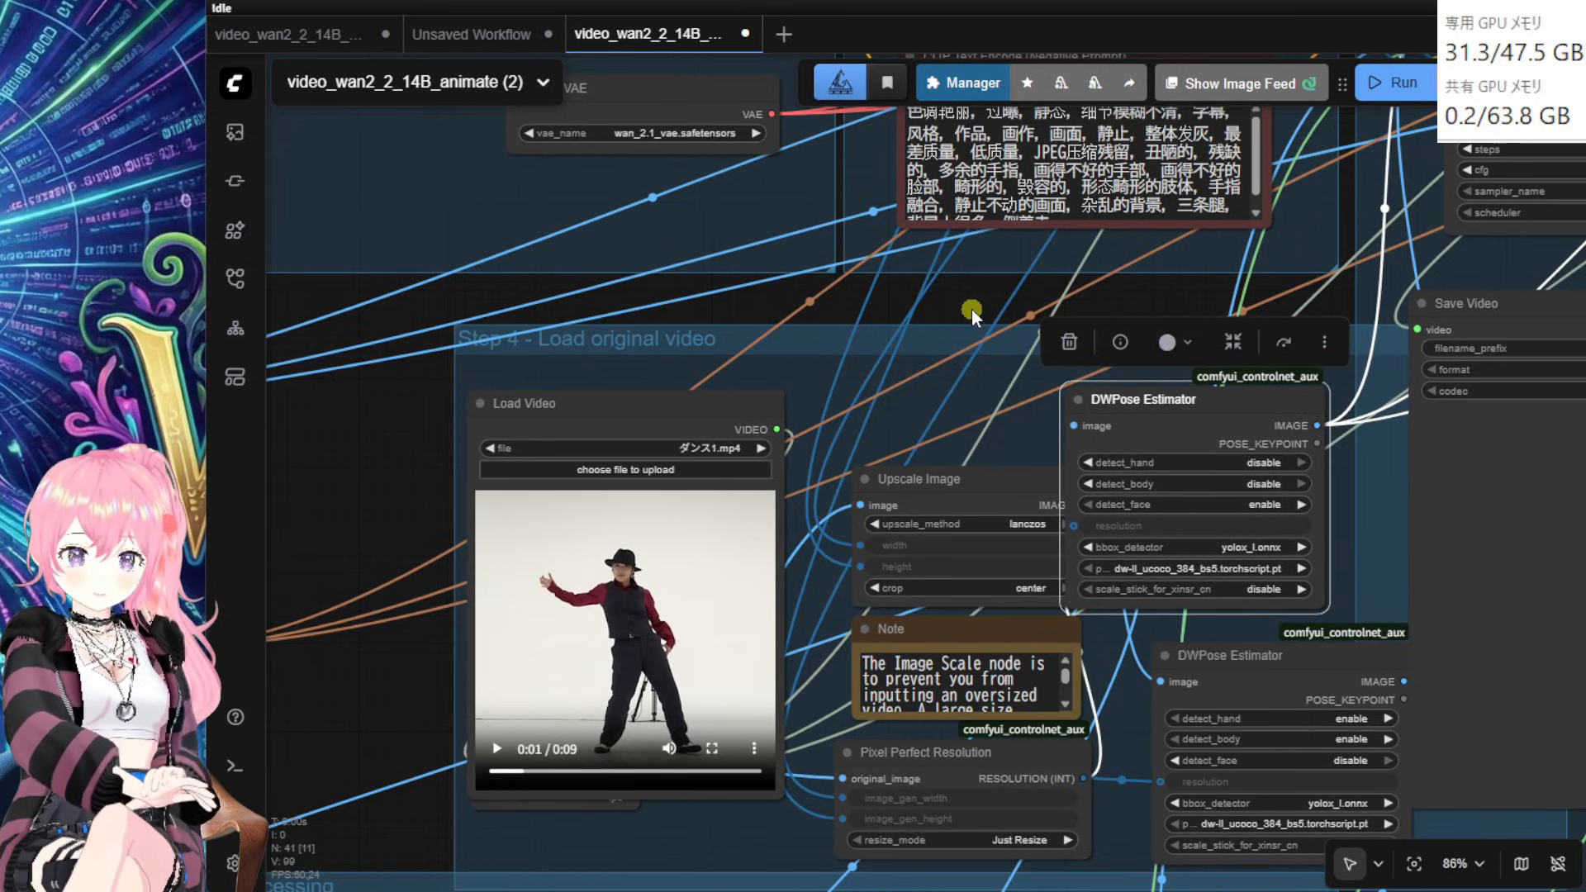
left_click_drag(971, 309, 856, 323)
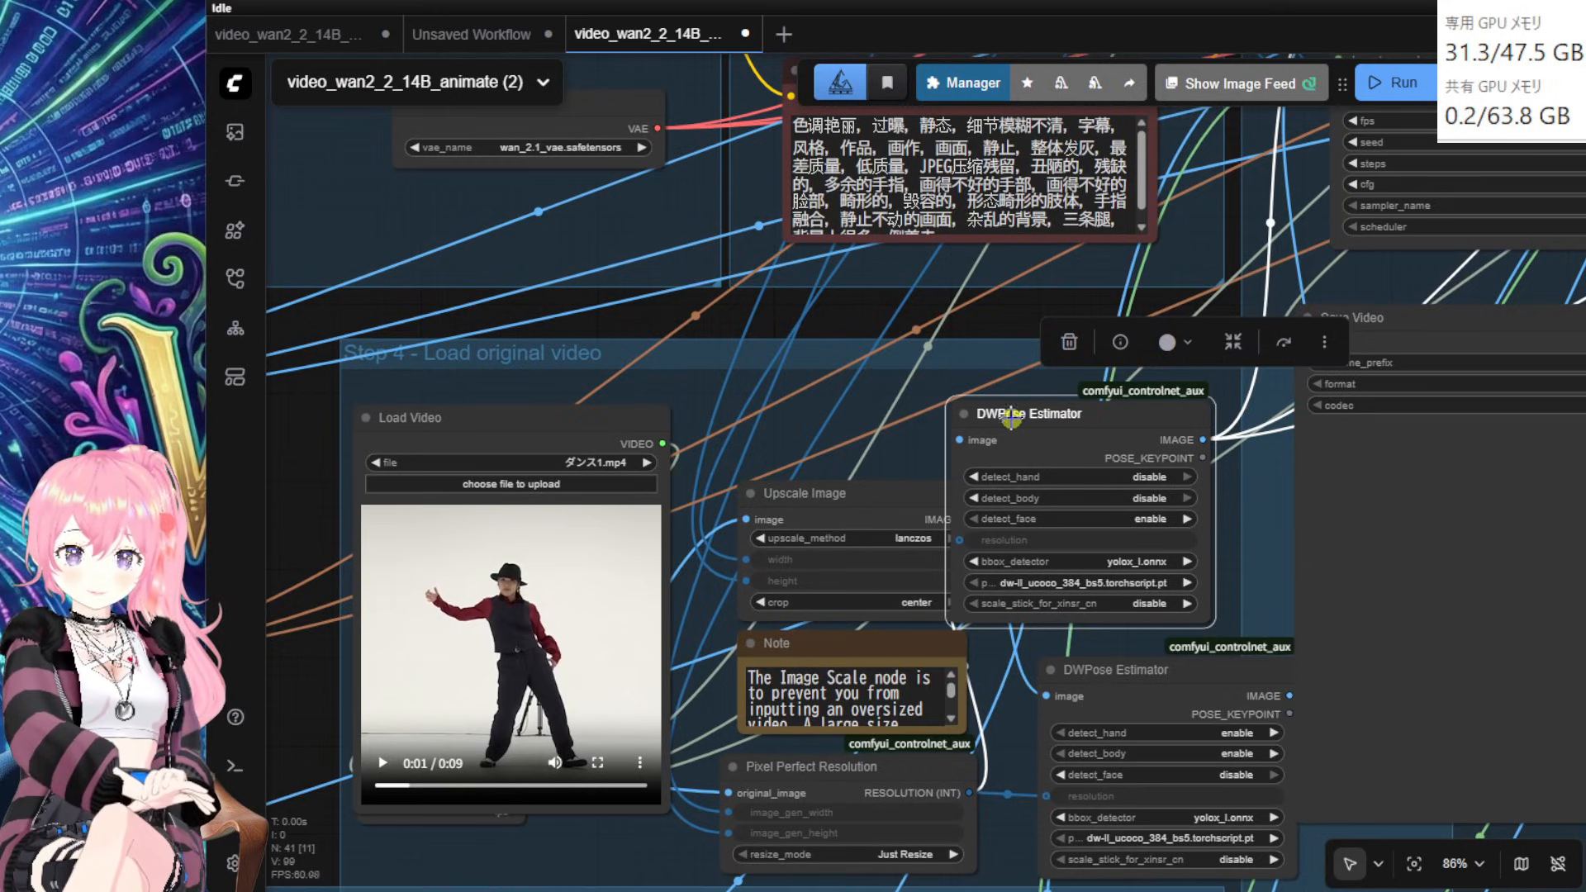
left_click(1015, 342)
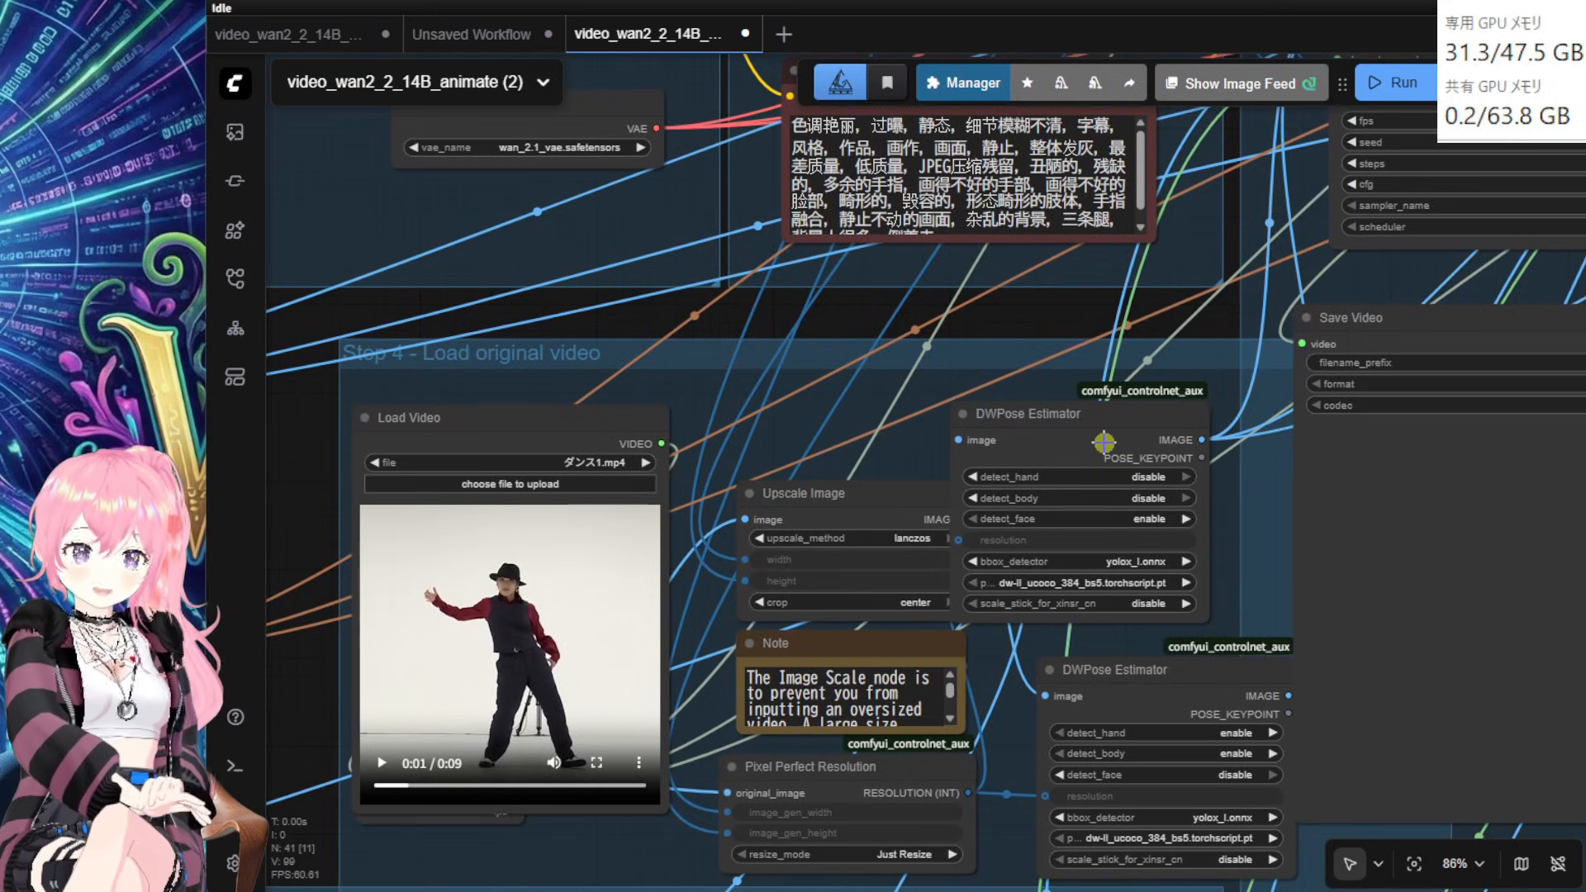
scroll(1123, 457, "up", 3)
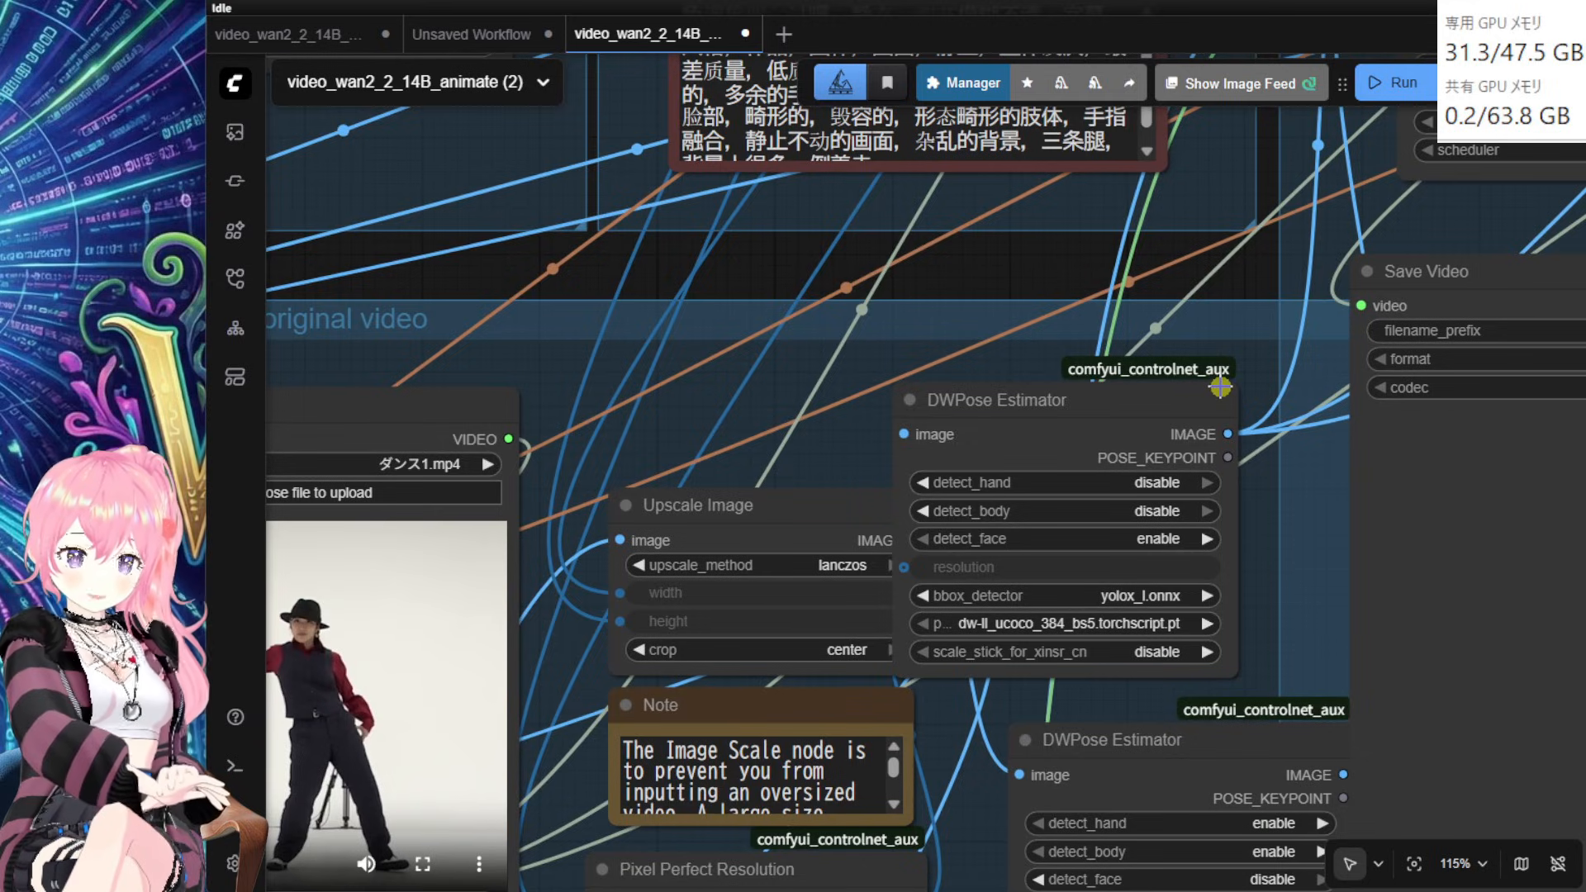
left_click_drag(1189, 410, 1243, 423)
left_click_drag(1062, 282, 1034, 226)
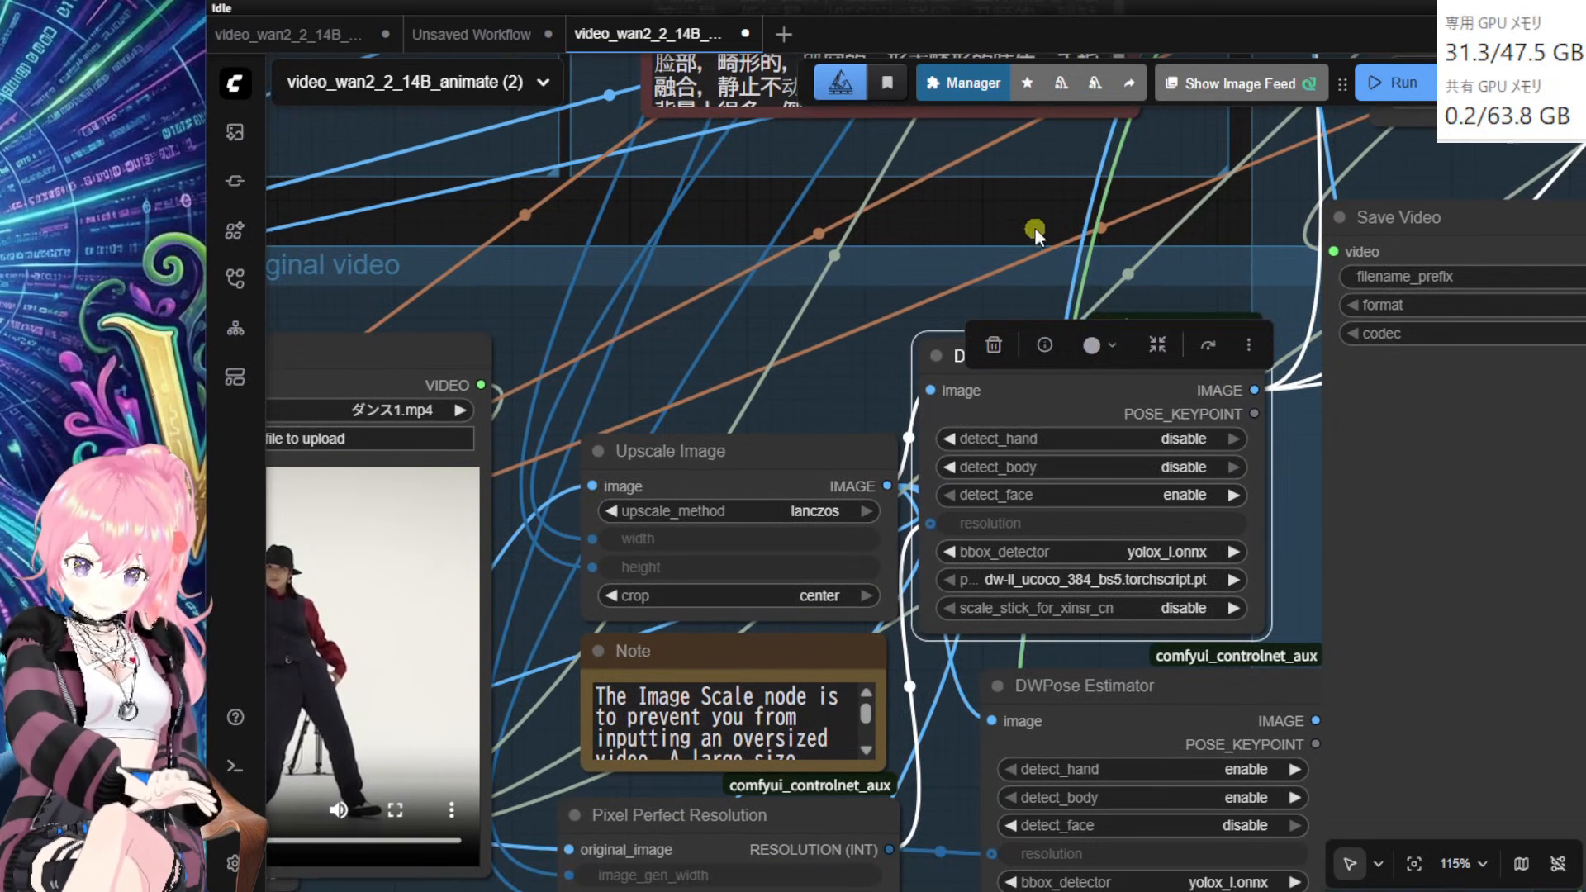
Step: Move the lower DWPose Estimator under the upper one and align both
left_click_drag(1138, 727, 1081, 704)
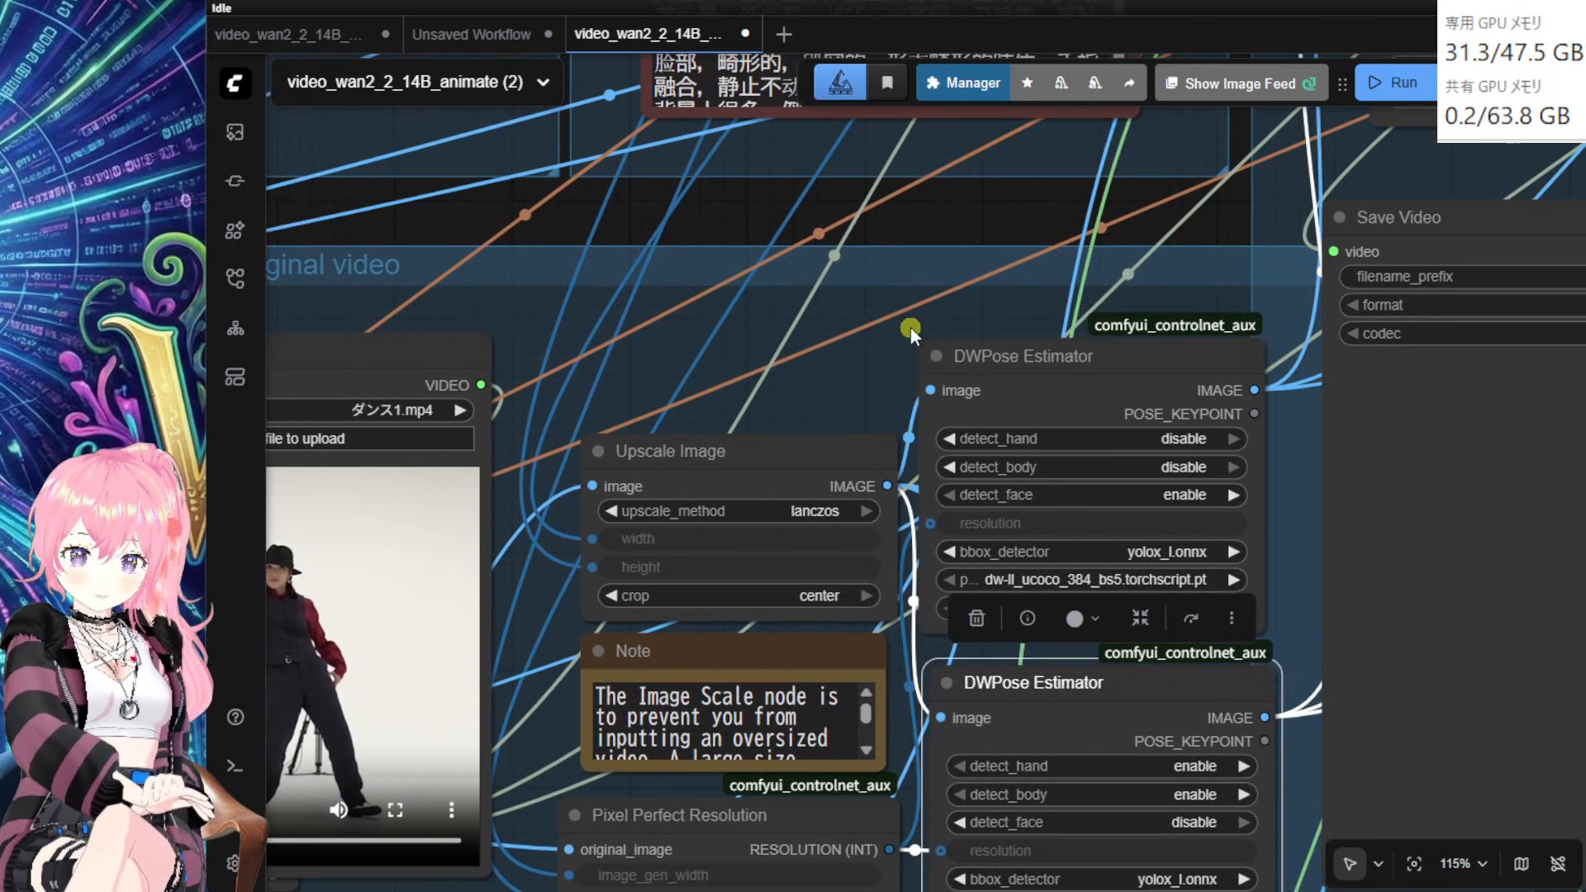
scroll(912, 236, "down", 3)
scroll(912, 237, "right", 3)
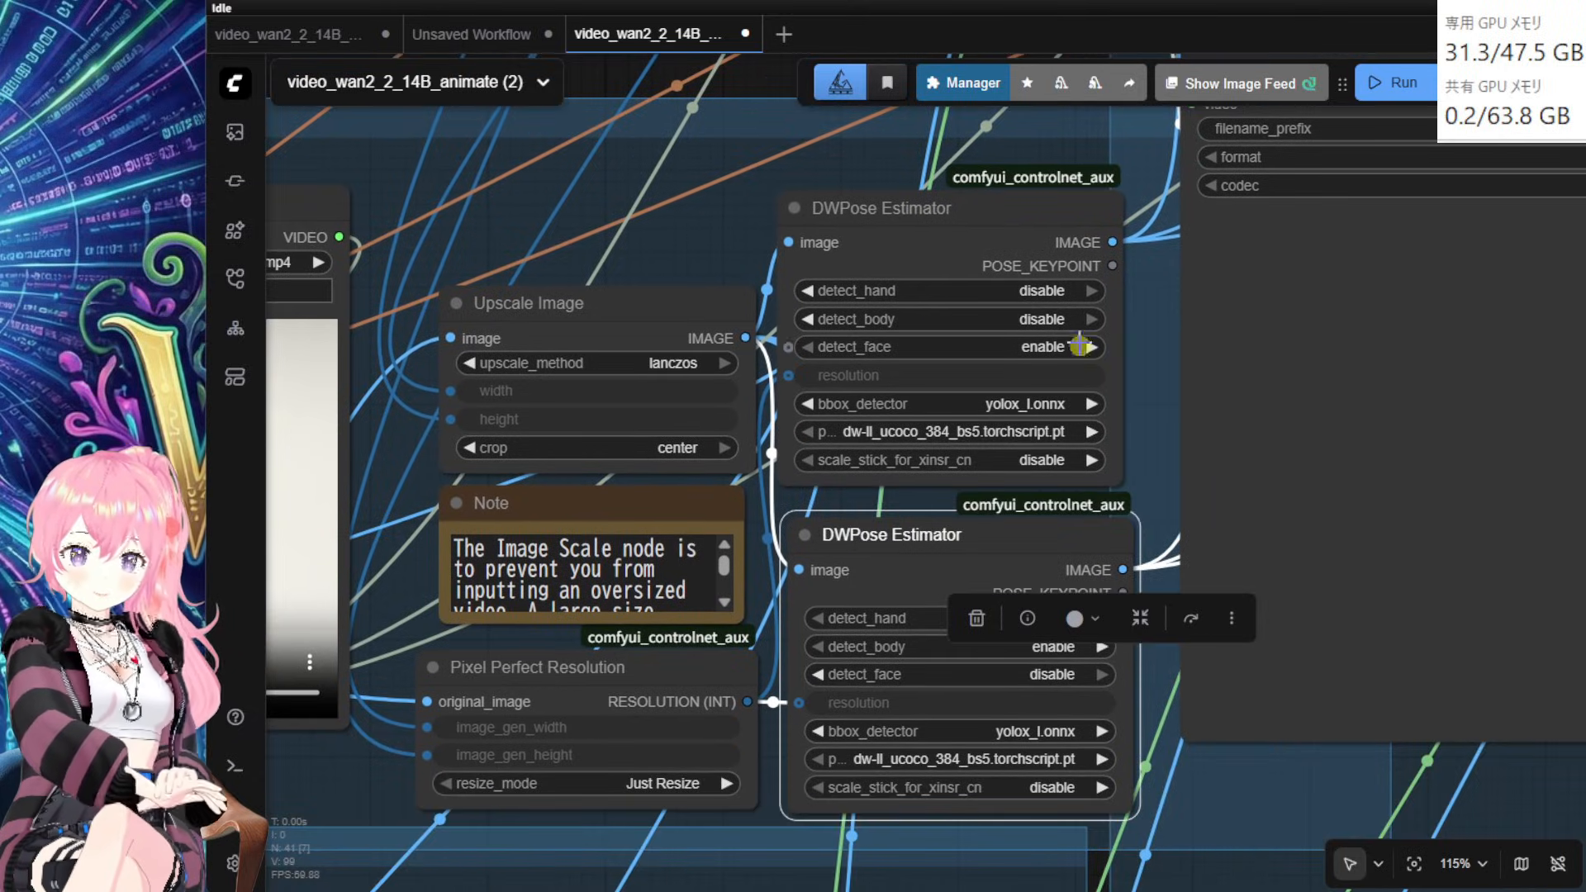
mouse_move(992, 537)
left_mouse_down()
mouse_move(974, 534)
mouse_move(1006, 552)
left_mouse_up()
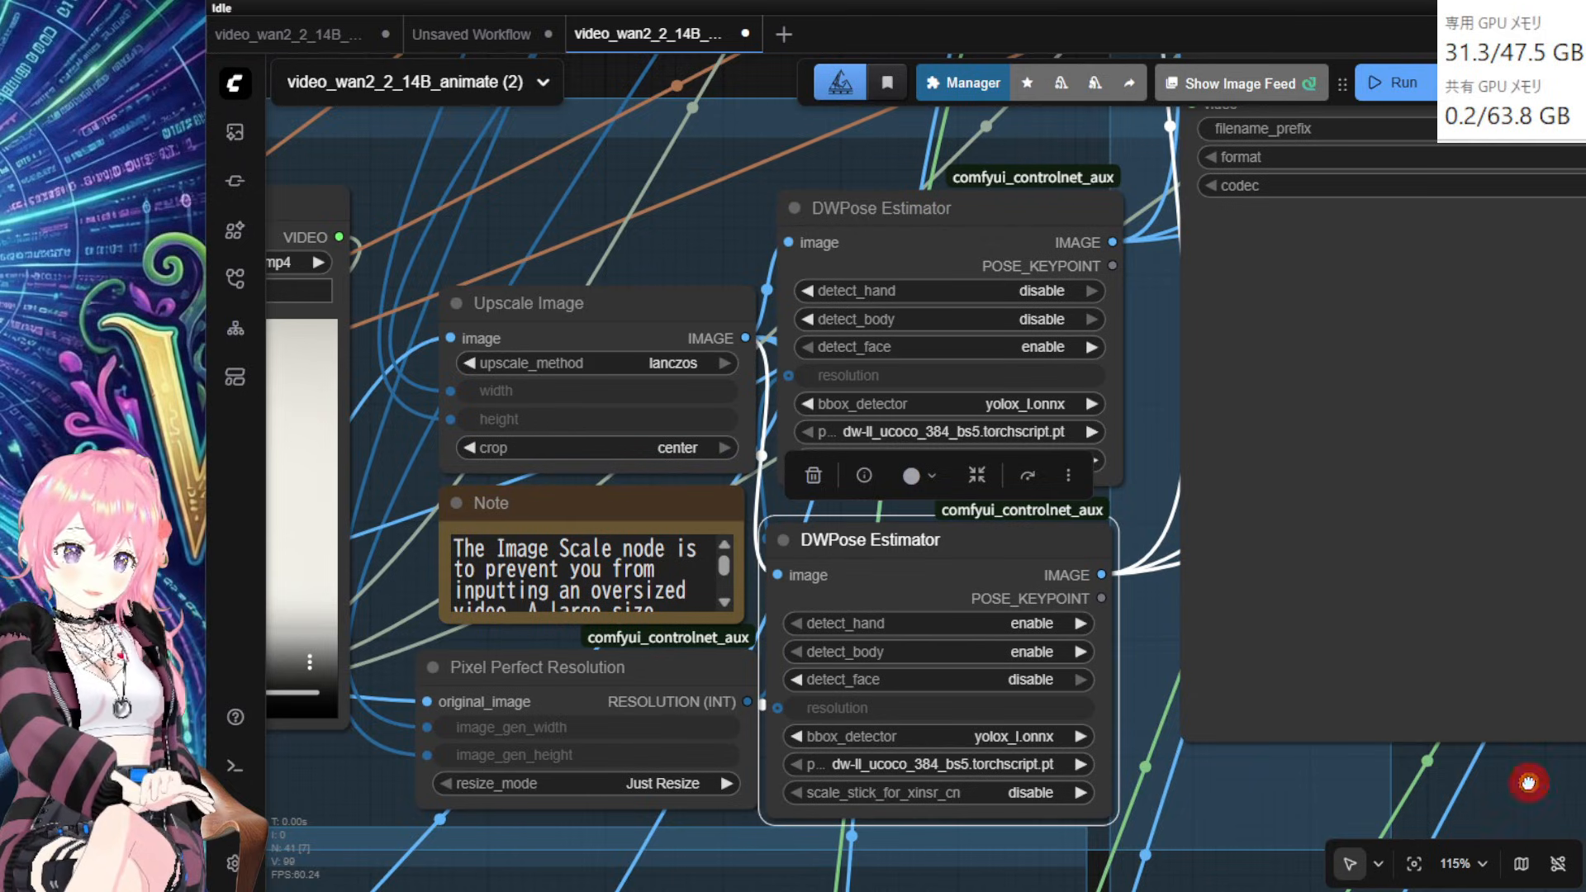
left_click_drag(1529, 783, 1326, 707)
scroll(1326, 707, "down", 3)
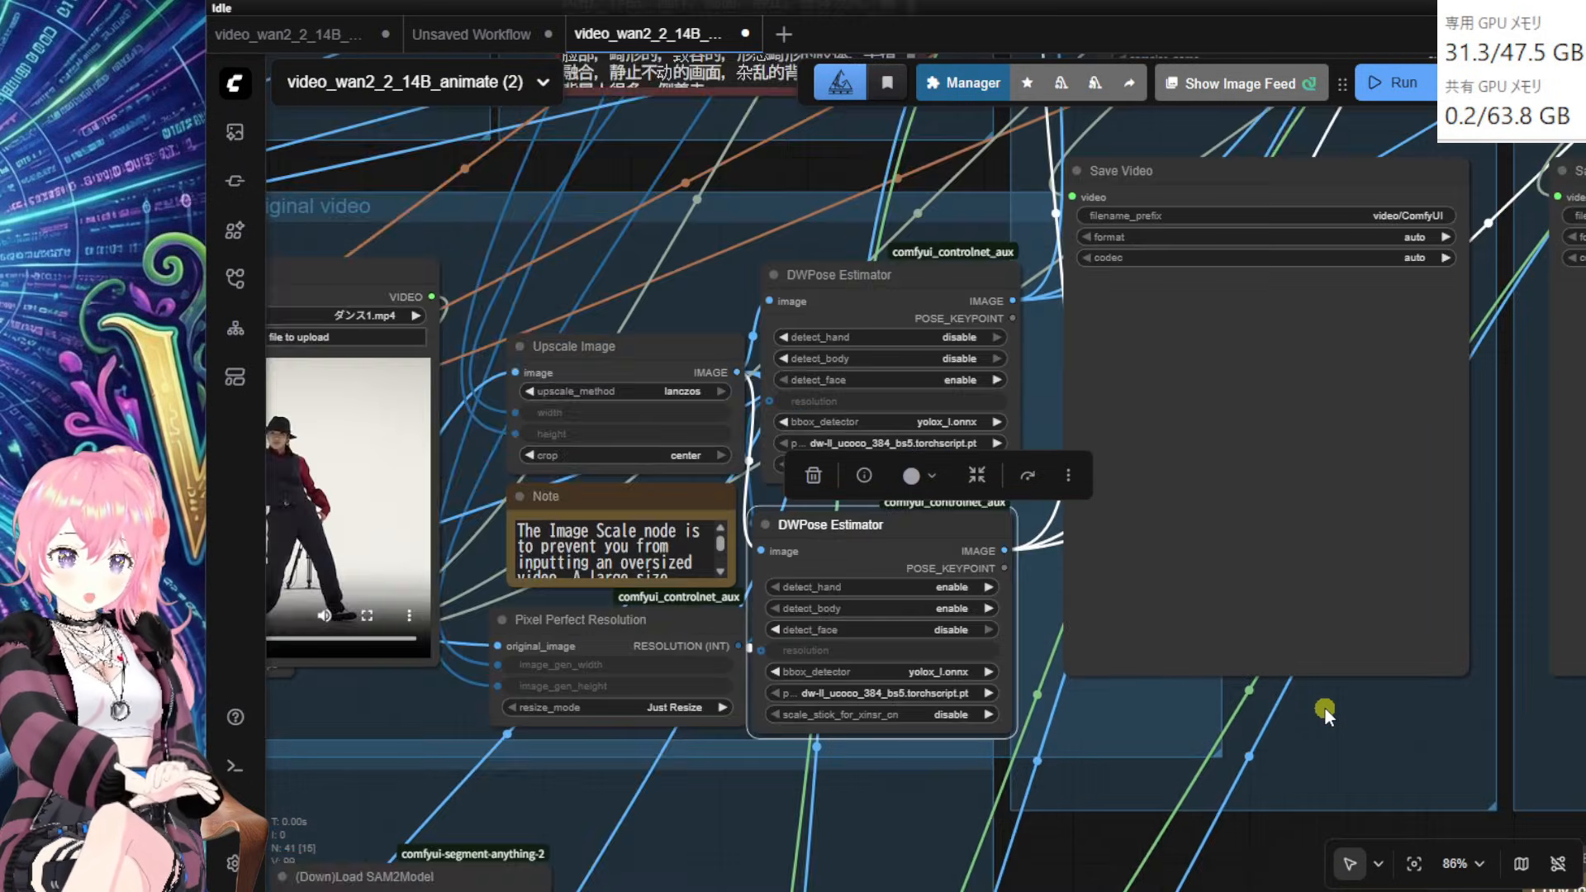
scroll(1325, 707, "down", 5)
left_click_drag(1310, 761, 936, 685)
scroll(937, 686, "up", 3)
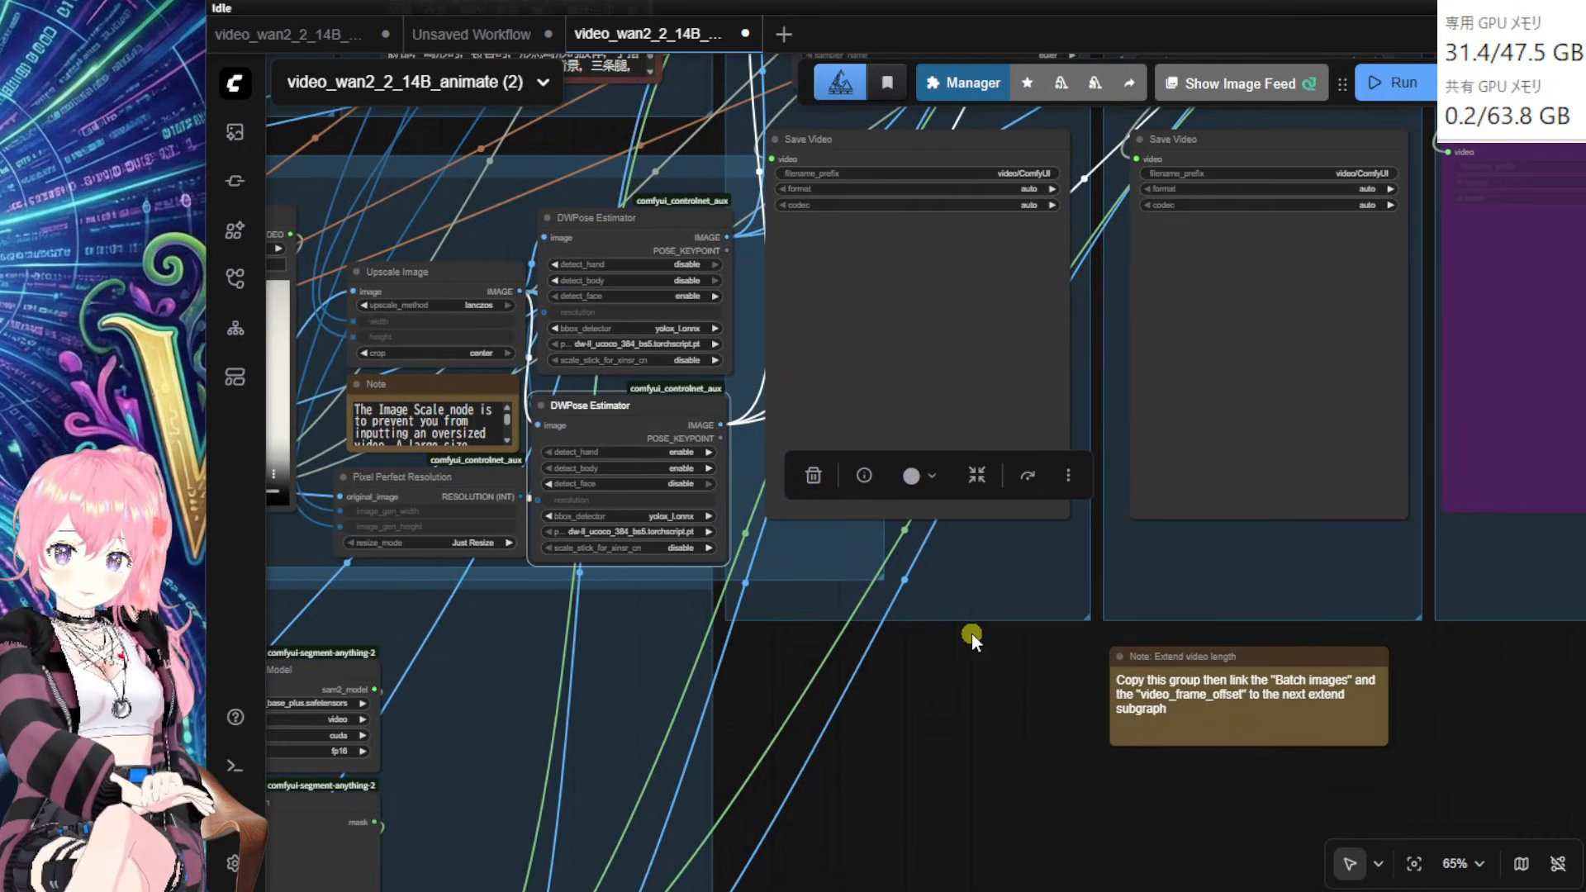
left_click_drag(653, 231, 644, 231)
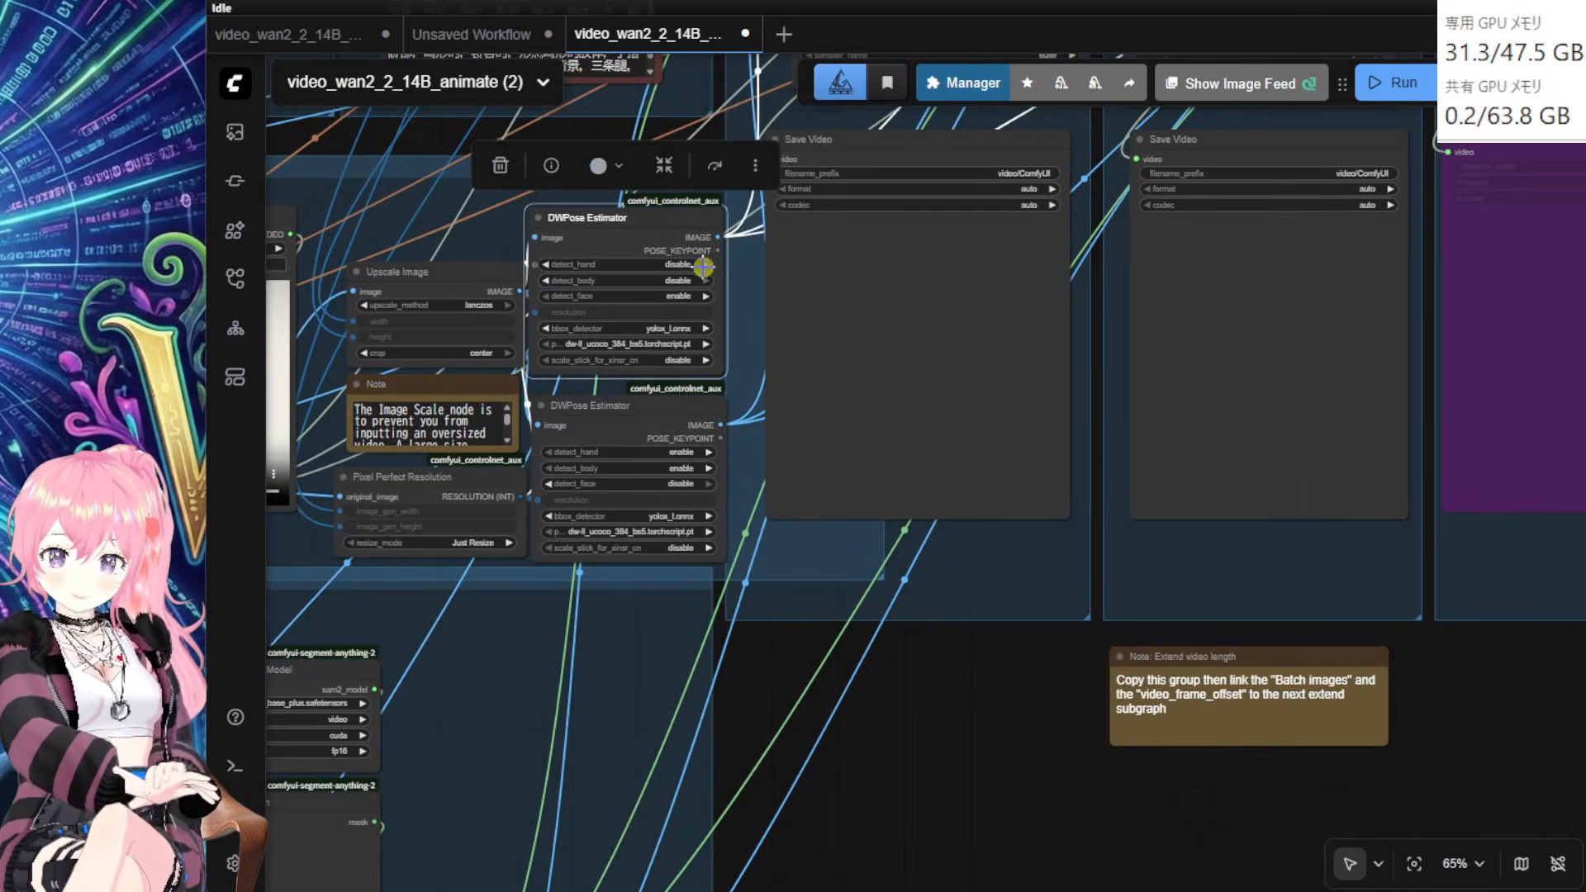
Step: Add a Video Combine node via the vhs node search and place it in open space
double_click(904, 647)
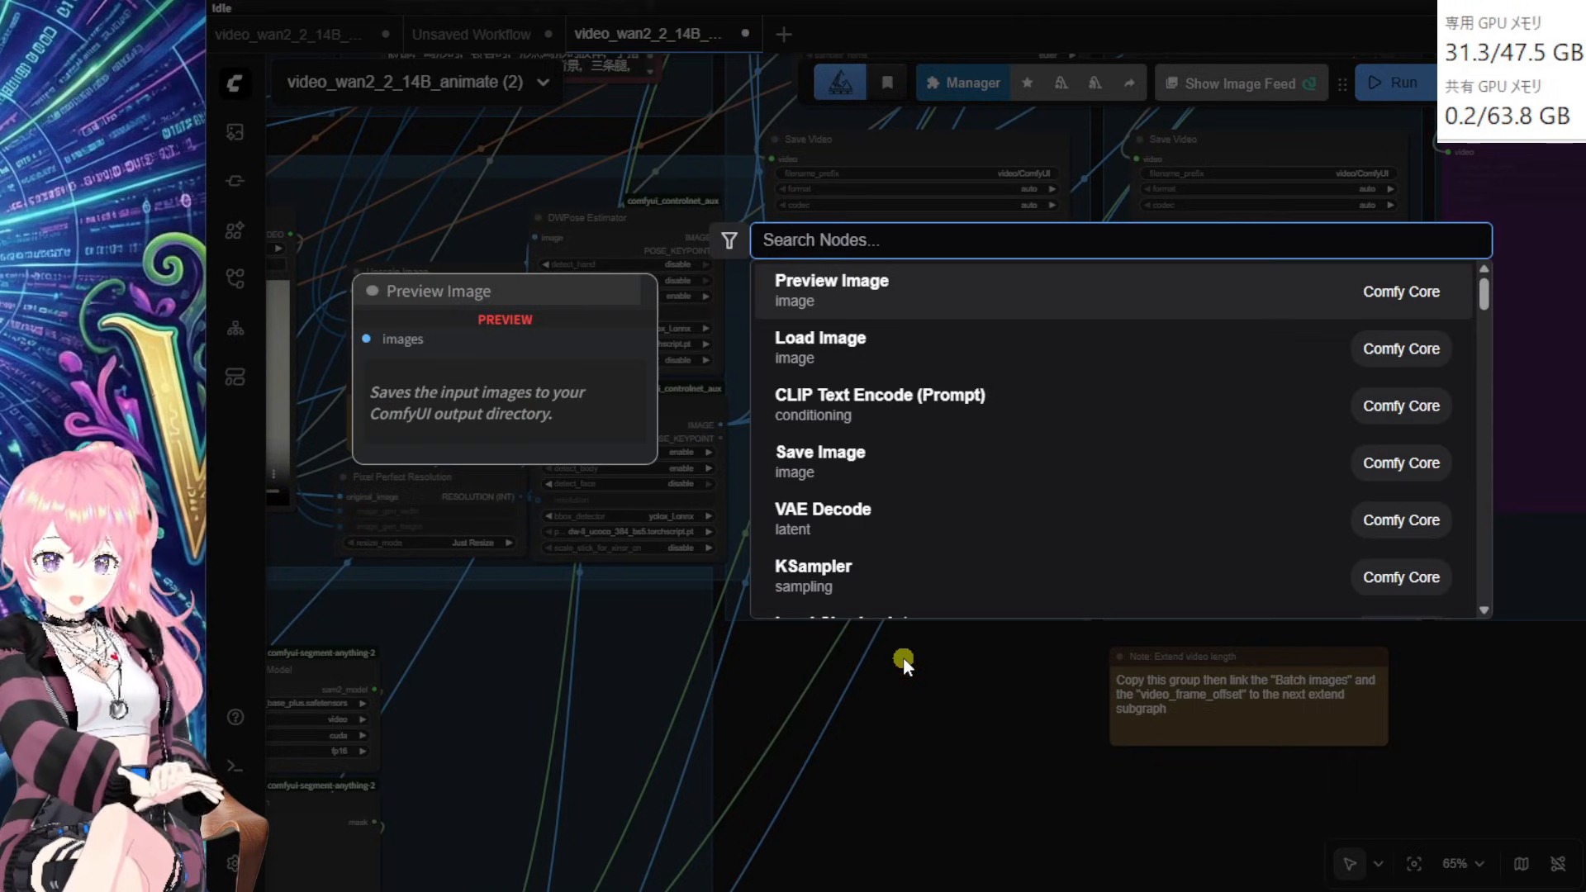
type("vhs")
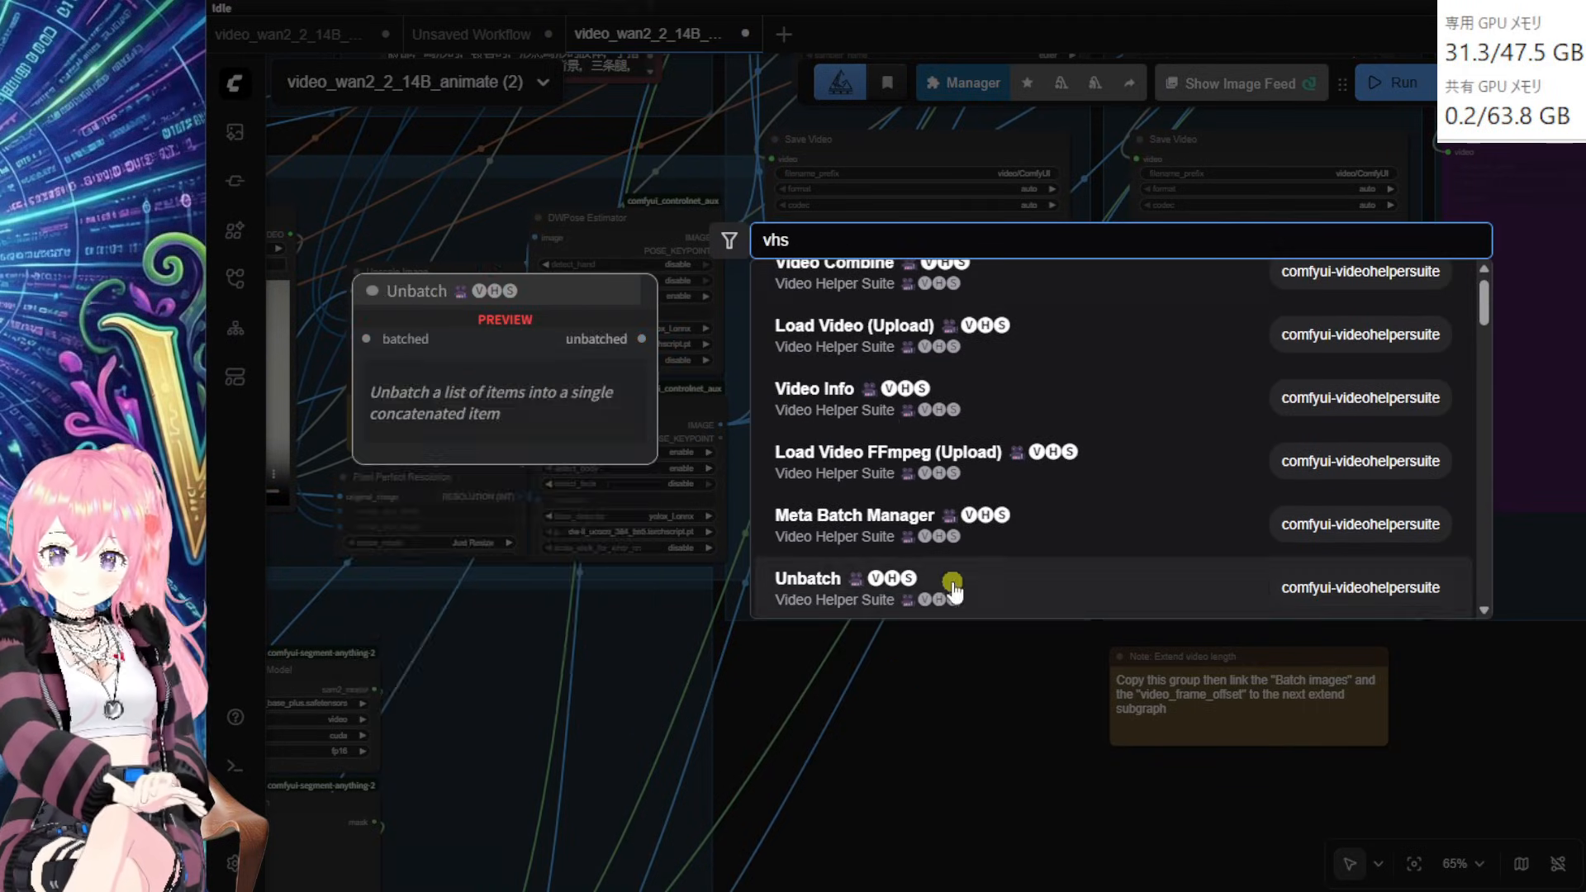
left_click(858, 295)
left_click_drag(968, 674, 888, 363)
scroll(1082, 791, "up", 3)
scroll(1003, 492, "up", 7)
left_click_drag(1200, 470, 1289, 705)
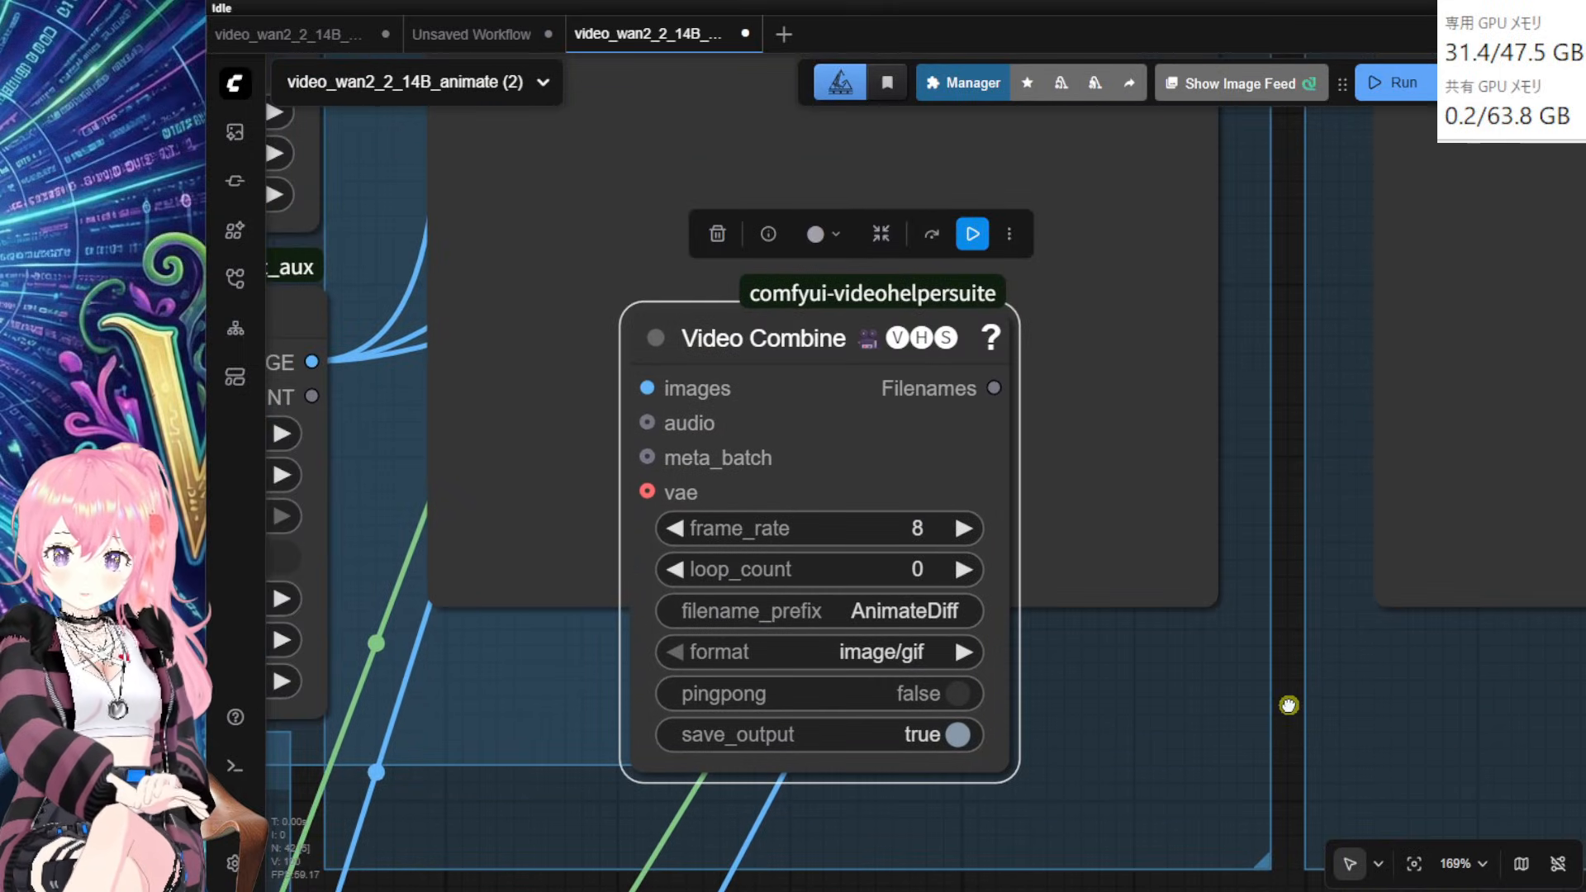
Step: Set the Video Combine prefix to faceDWP/0 and format to video/h264-mp4
left_click(956, 615)
type("fac")
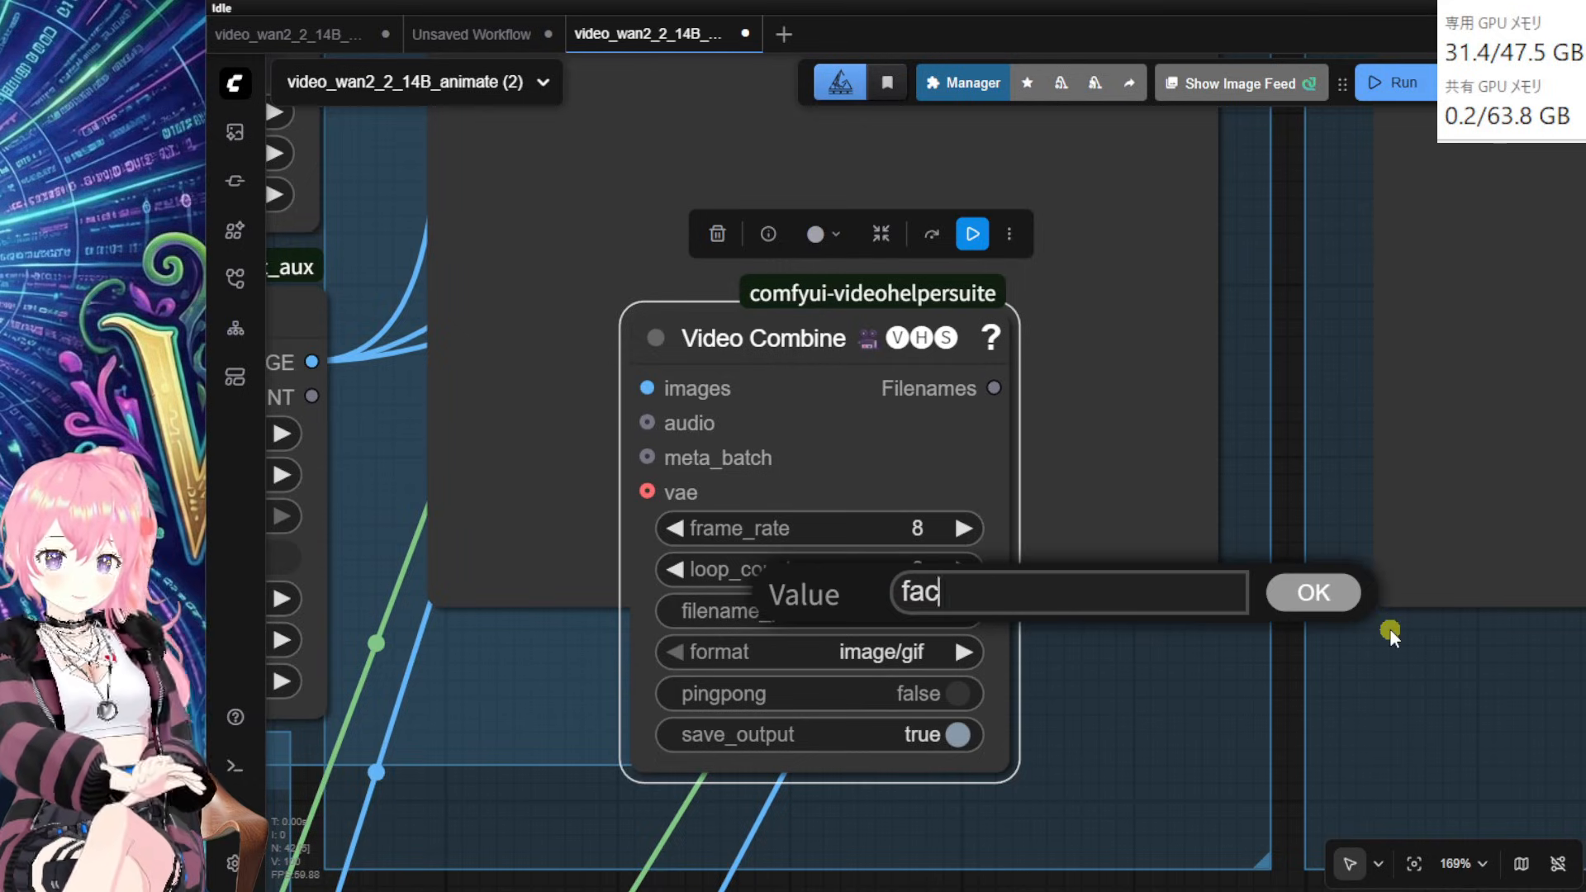
type("eDWP/0")
key("Return")
left_click(882, 652)
left_click(914, 678)
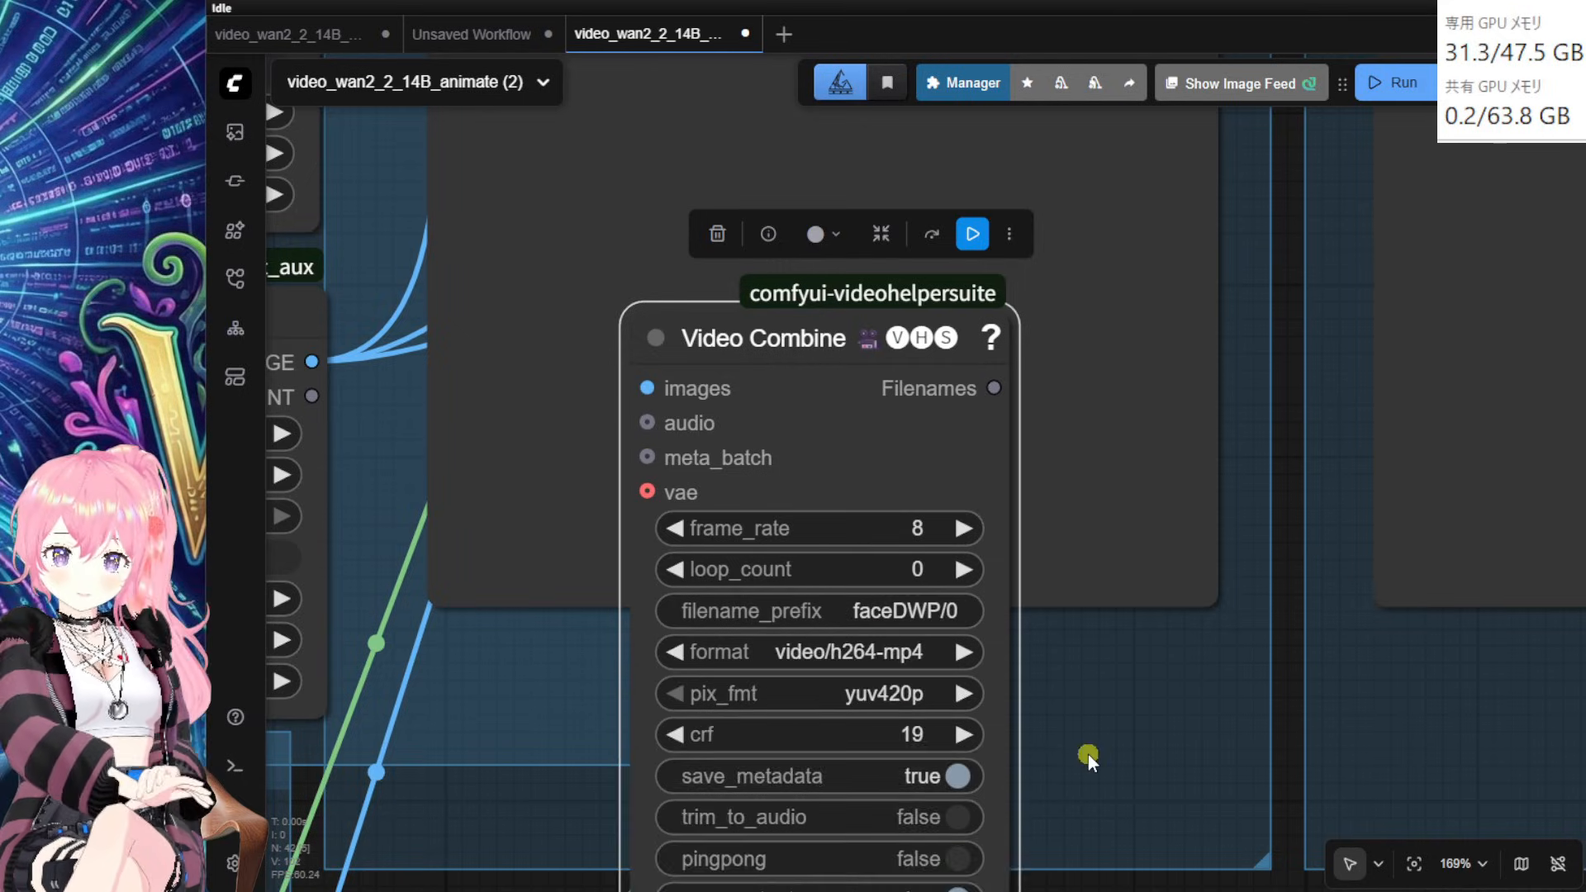
scroll(1086, 638, "down", 1)
left_click_drag(1086, 638, 933, 732)
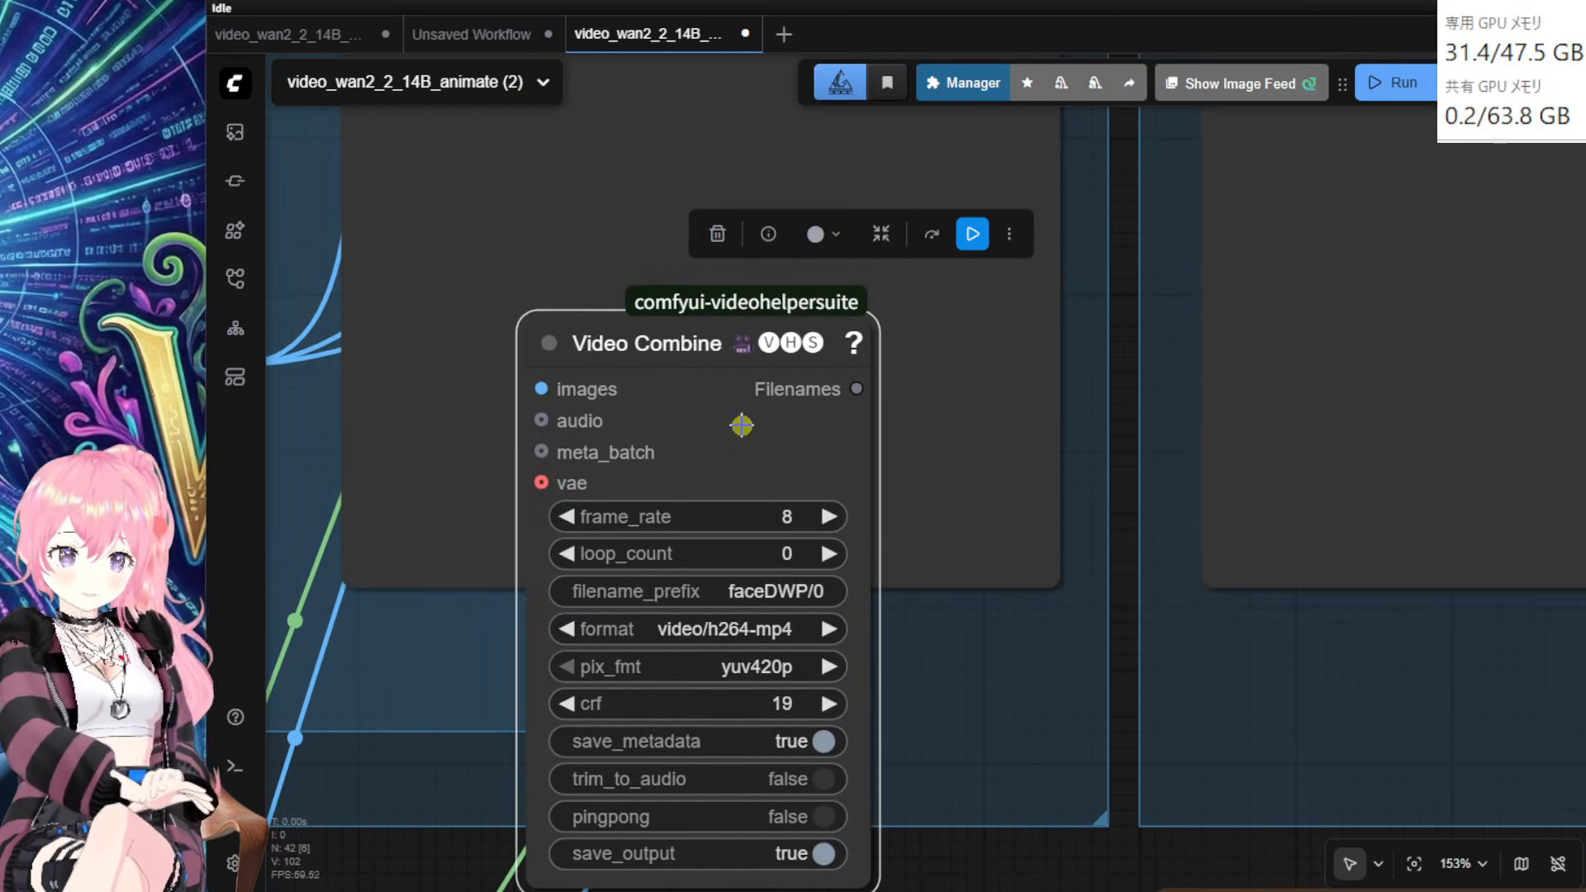
Step: Paste a copy to the right and rename its prefix to bodyDWP/0
key("ctrl+v")
left_click_drag(959, 410, 1171, 344)
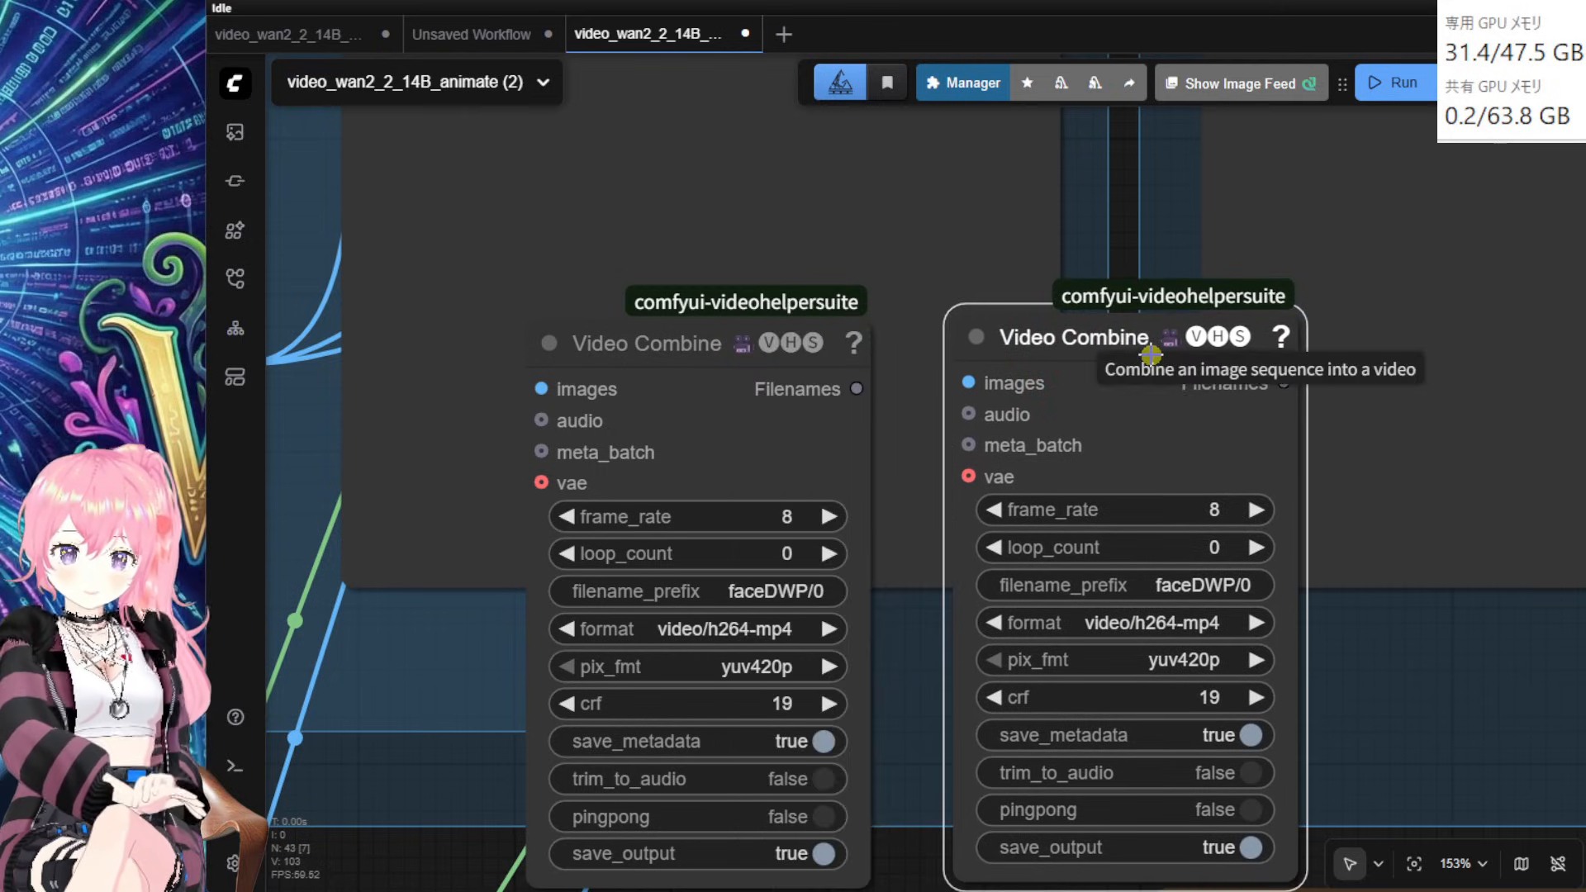
left_click(1167, 586)
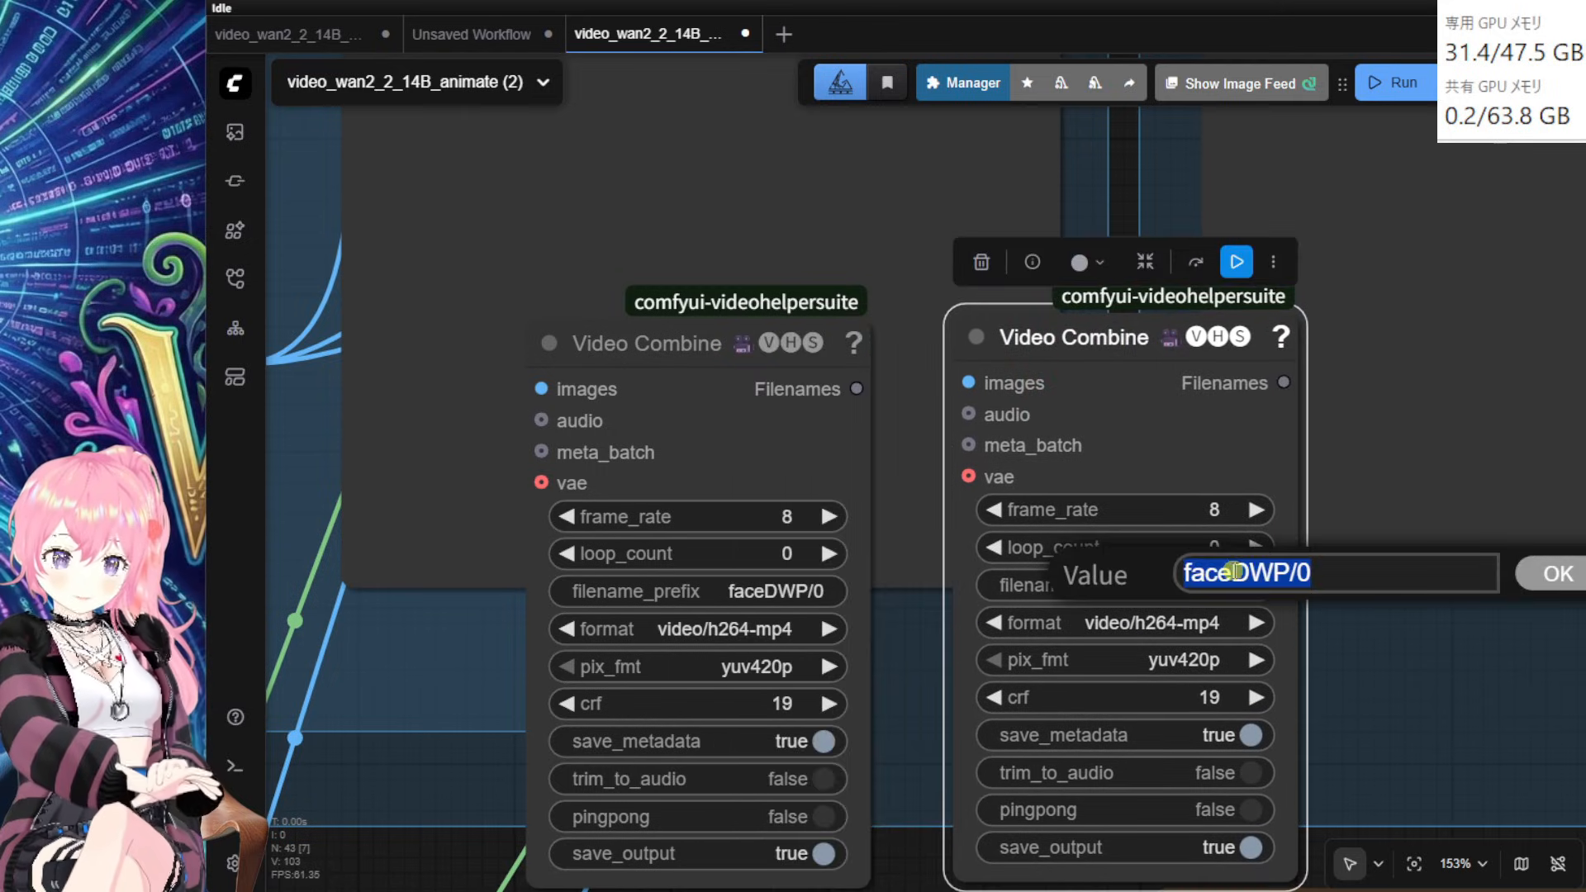
left_click(1233, 572)
key("BackSpace")
key("BackSpace")
key("BackSpace")
key("BackSpace")
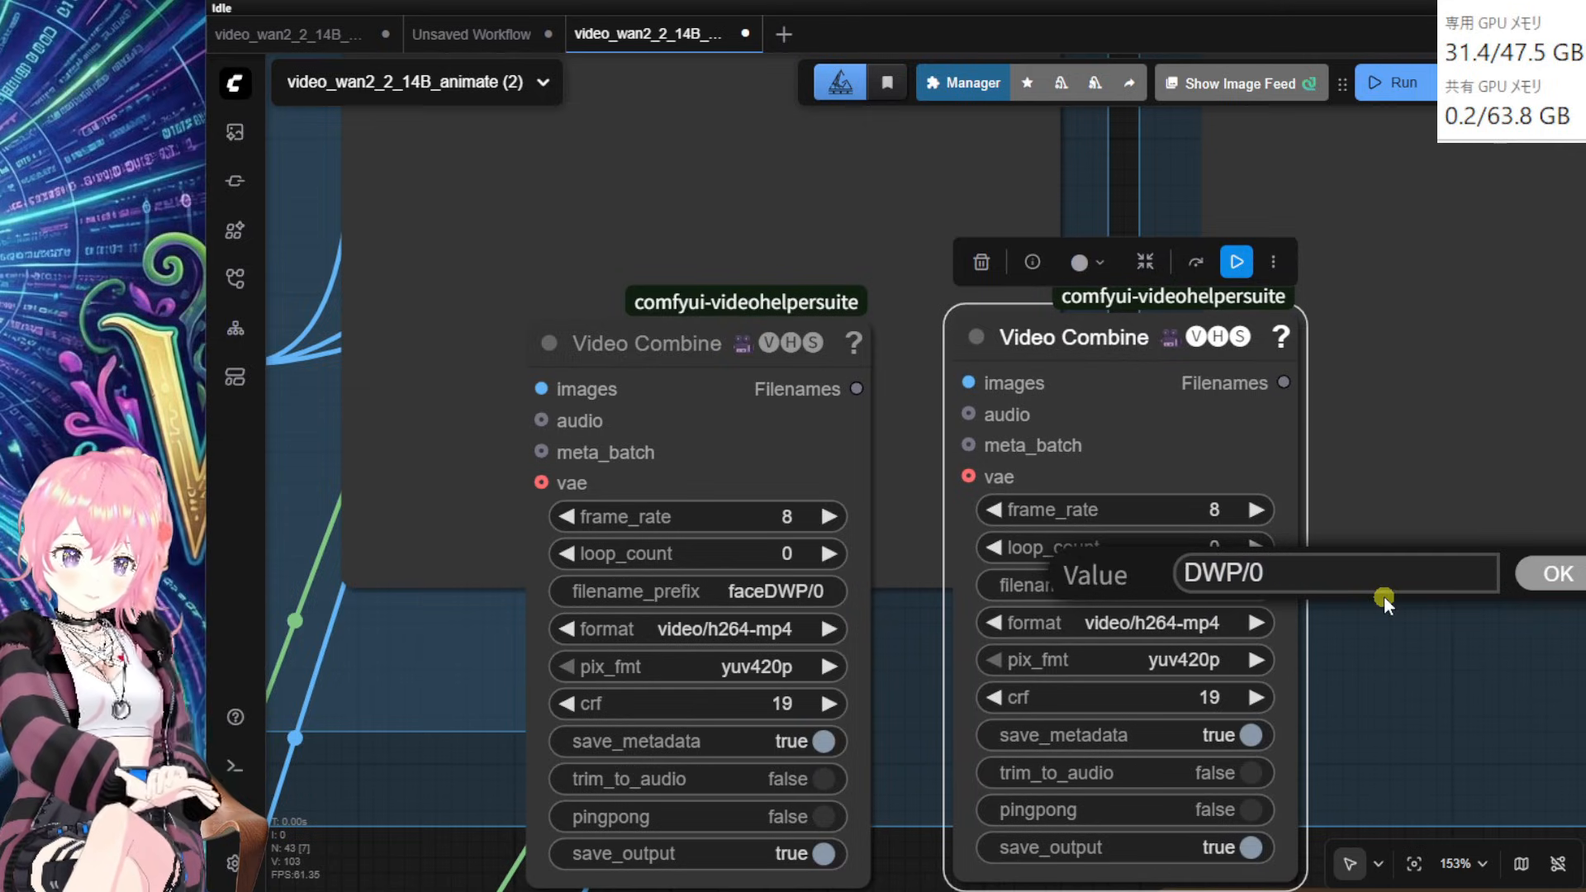
type("body")
key("Return")
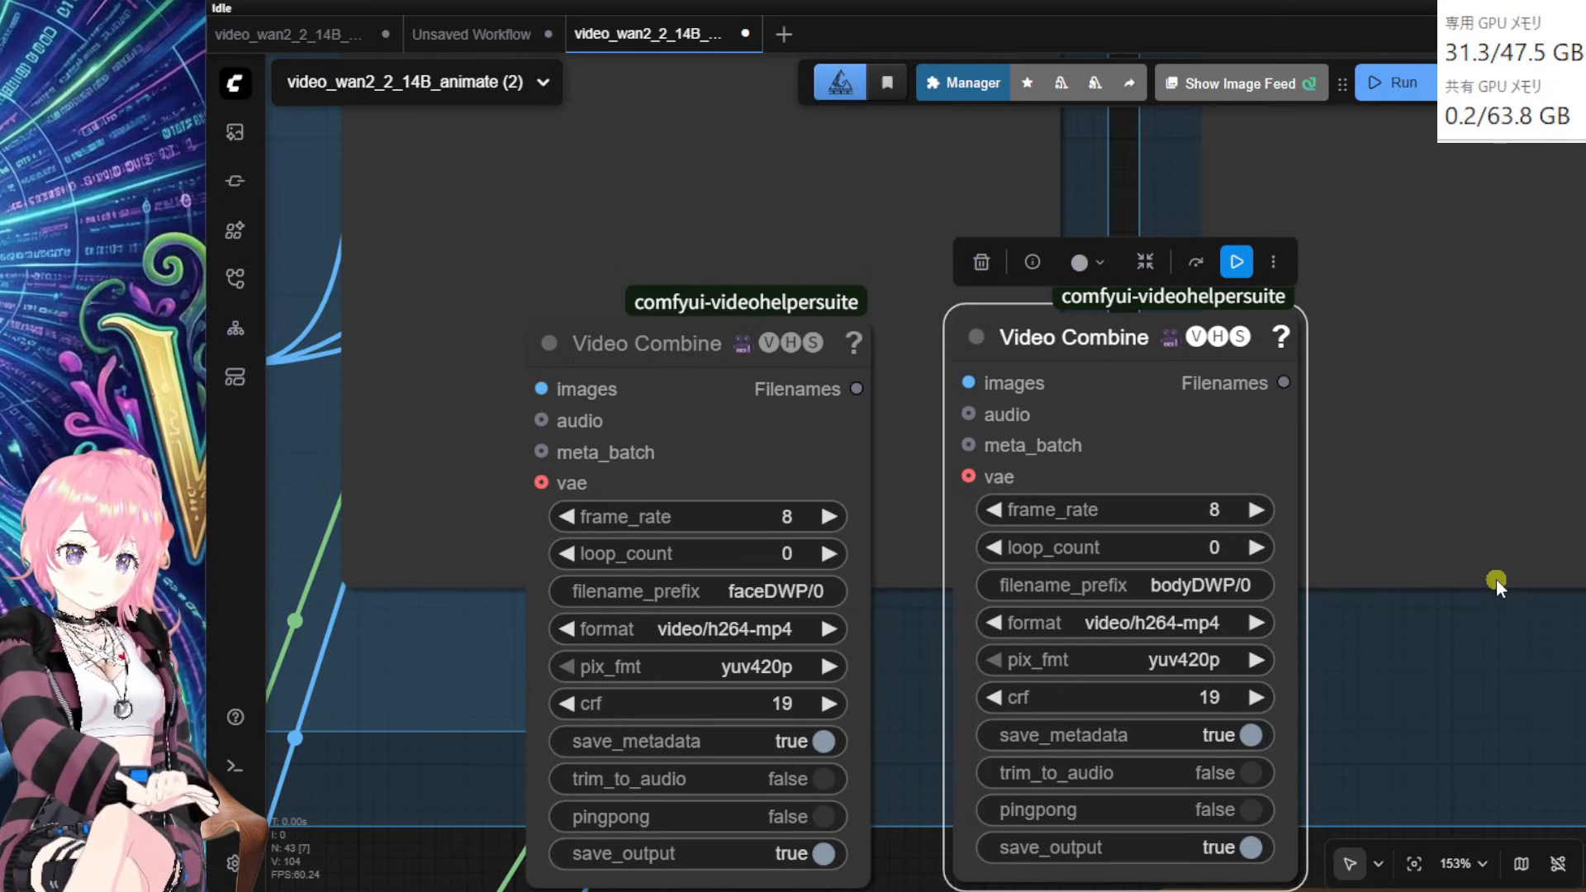
Step: Move the faceDWP and bodyDWP Video Combine nodes lower, near the DWPose Estimators
scroll(1448, 668, "down", 2)
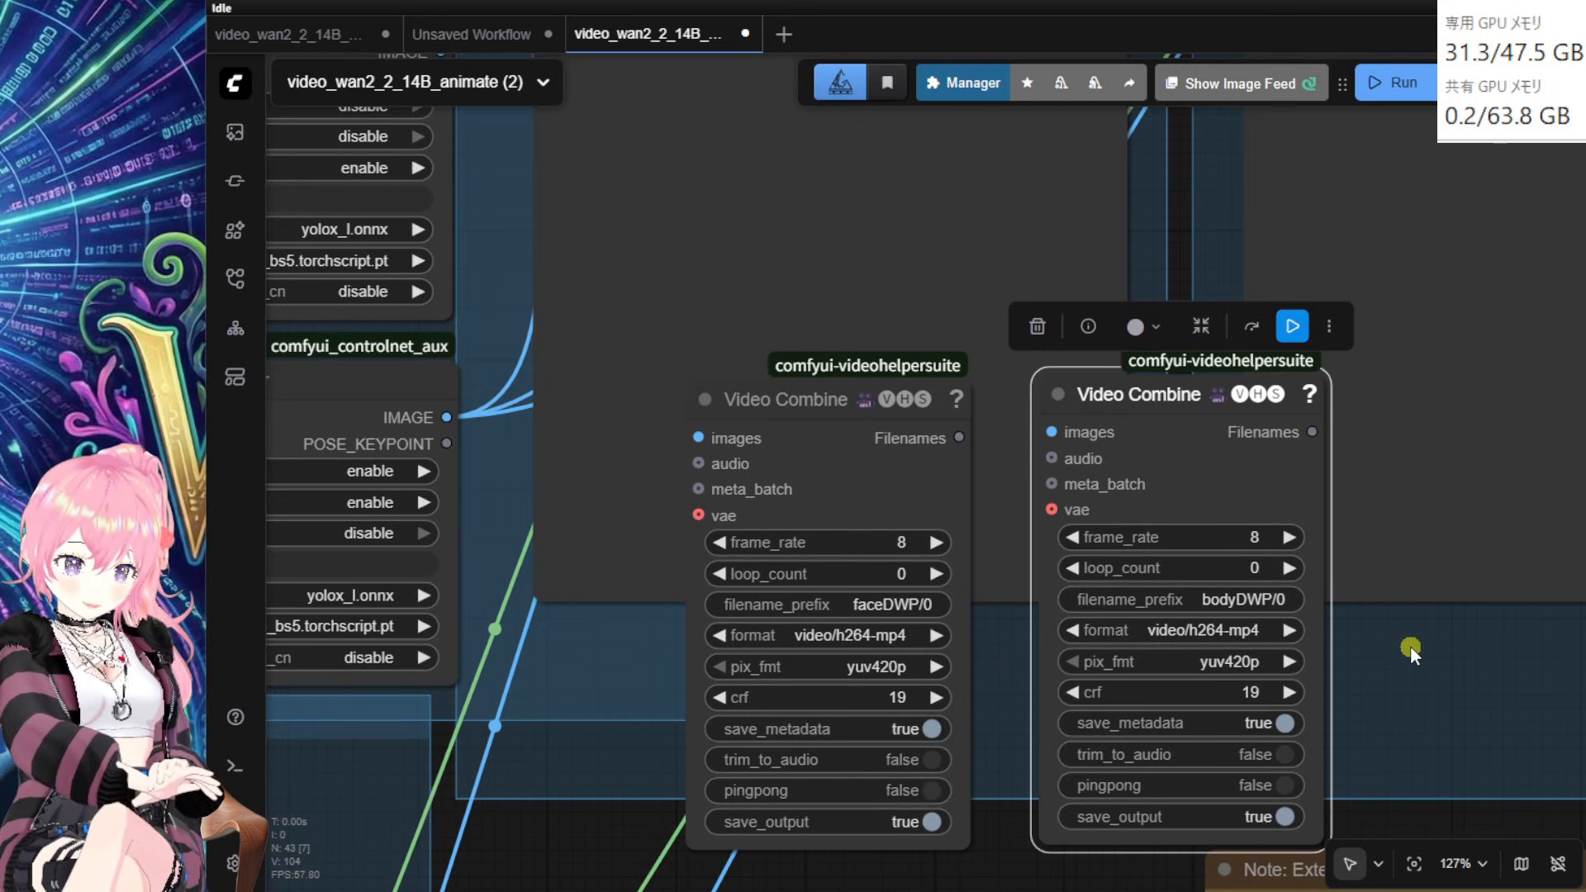
scroll(1410, 646, "down", 2)
scroll(1437, 672, "down", 2)
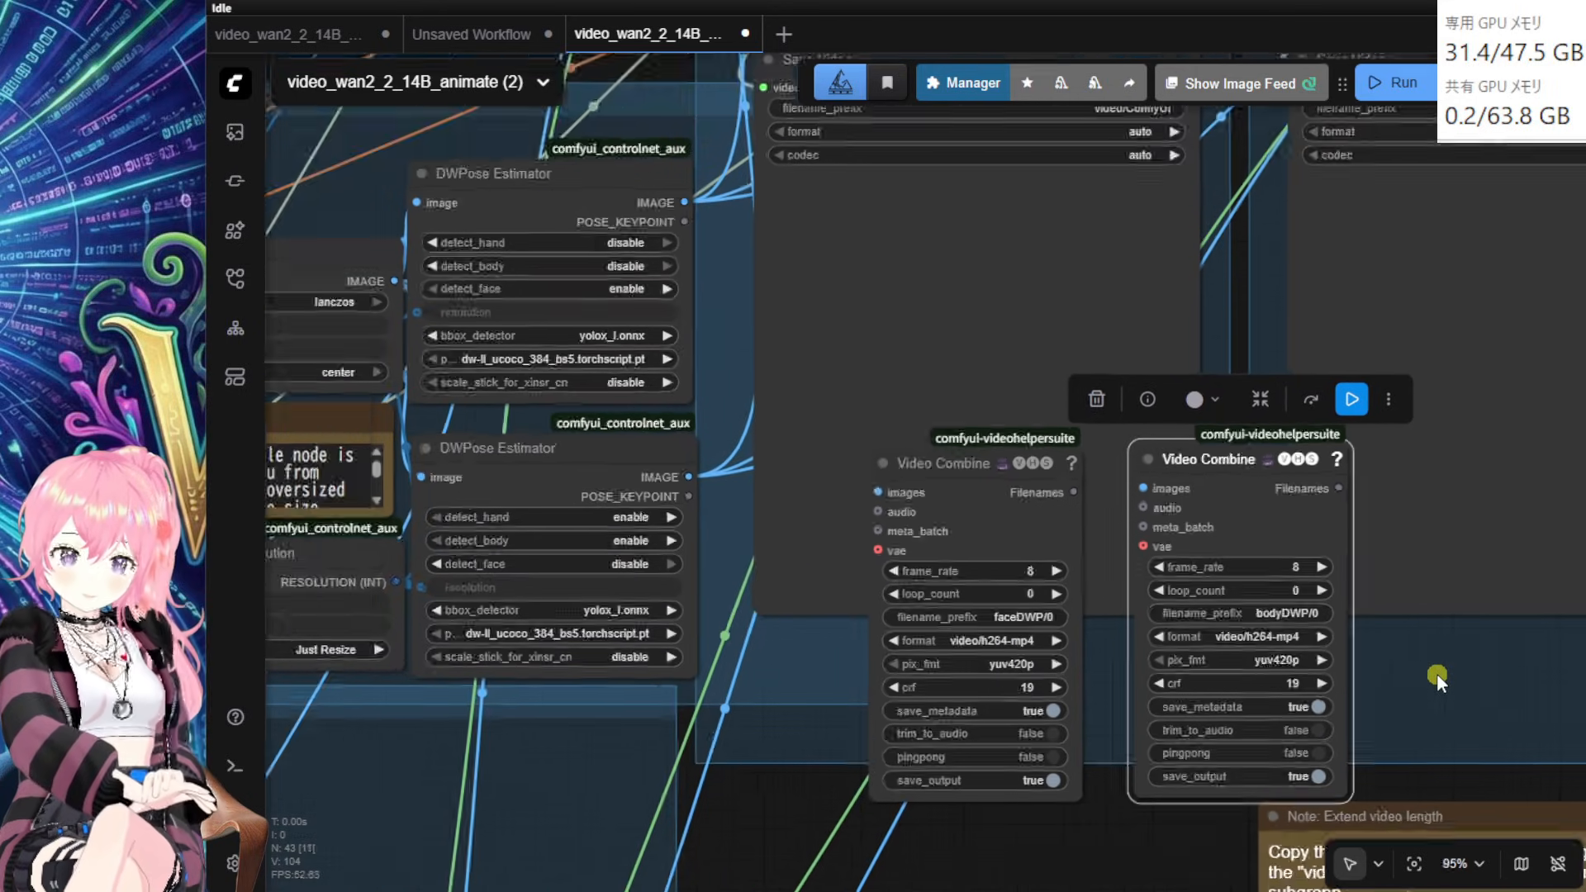
left_click_drag(1448, 667, 1357, 596)
left_click_drag(920, 430, 912, 590)
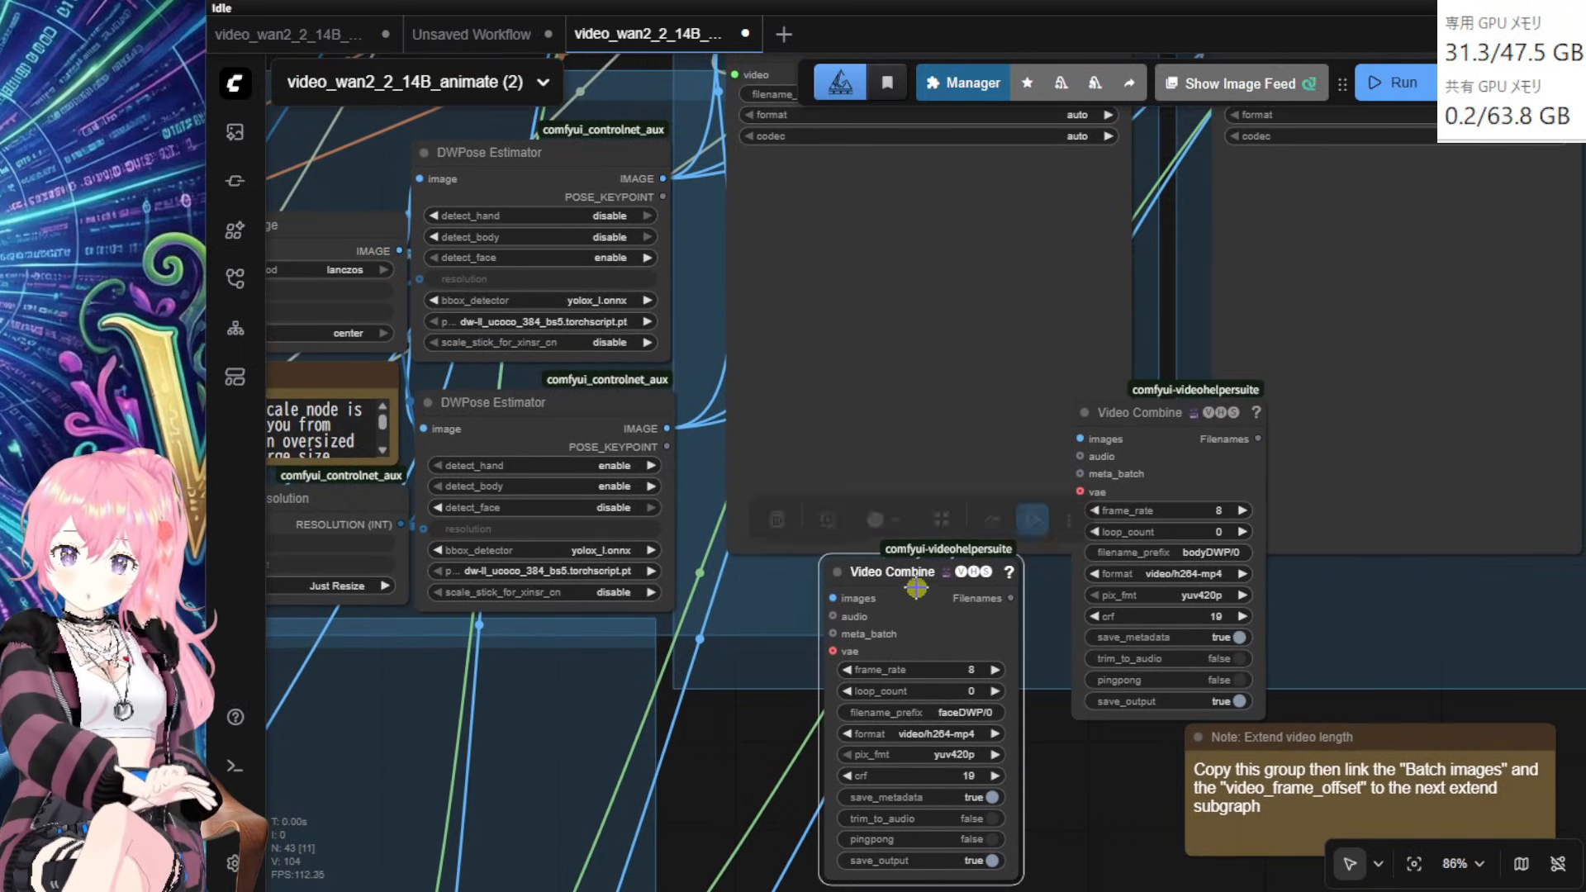
left_click_drag(1190, 417, 1198, 572)
Step: Wire the face pose images into faceDWP/0 and body pose images into bodyDWP/0
left_click_drag(664, 179, 690, 213)
left_click_drag(715, 299, 833, 598)
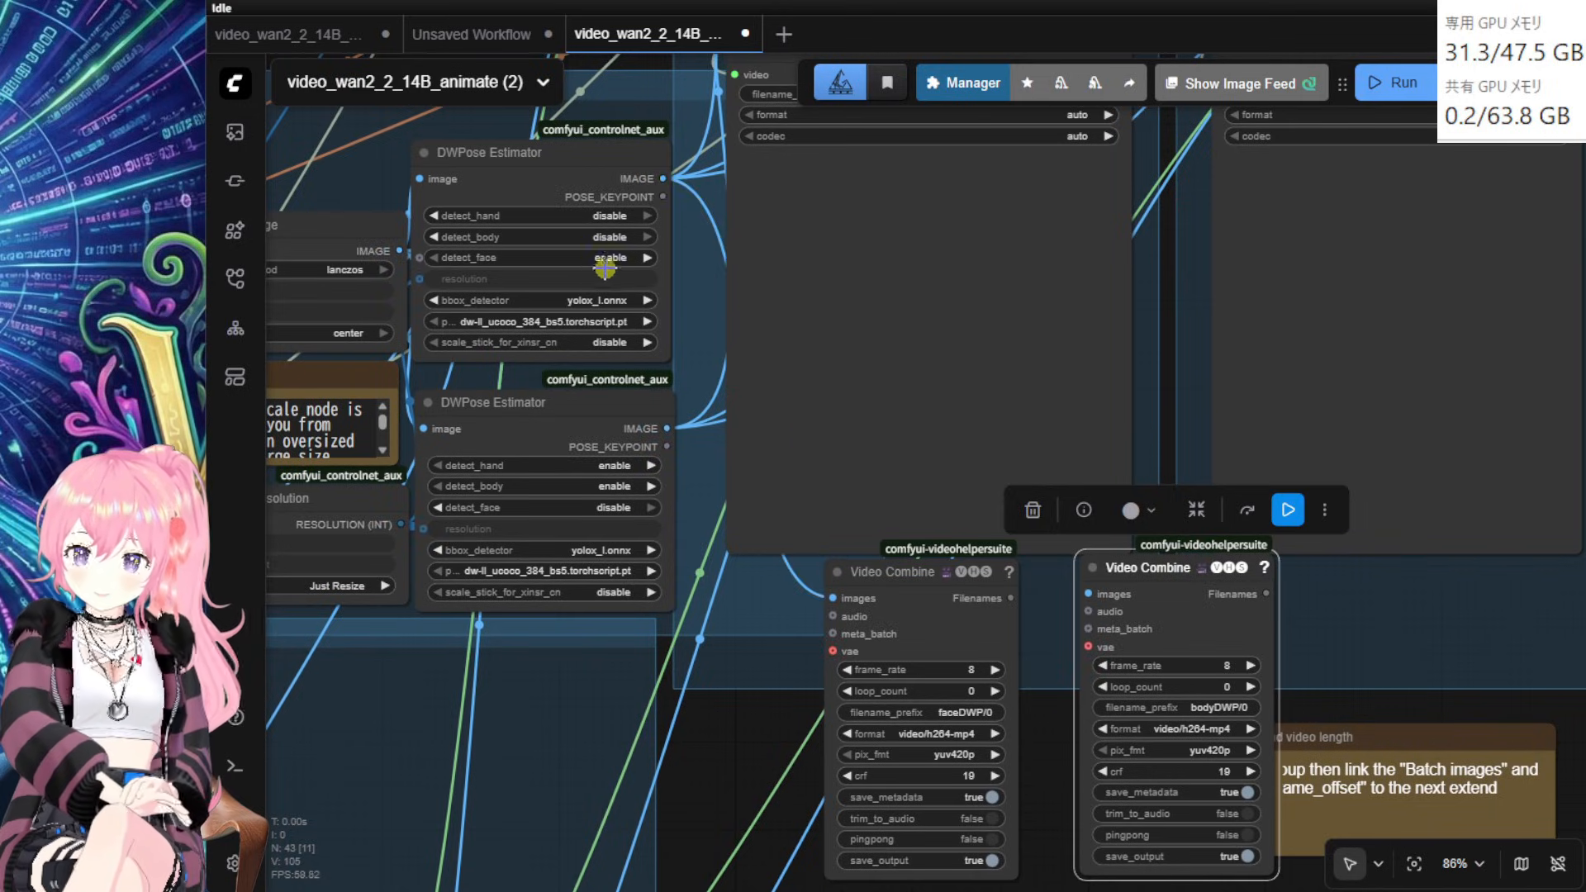
left_click(640, 255)
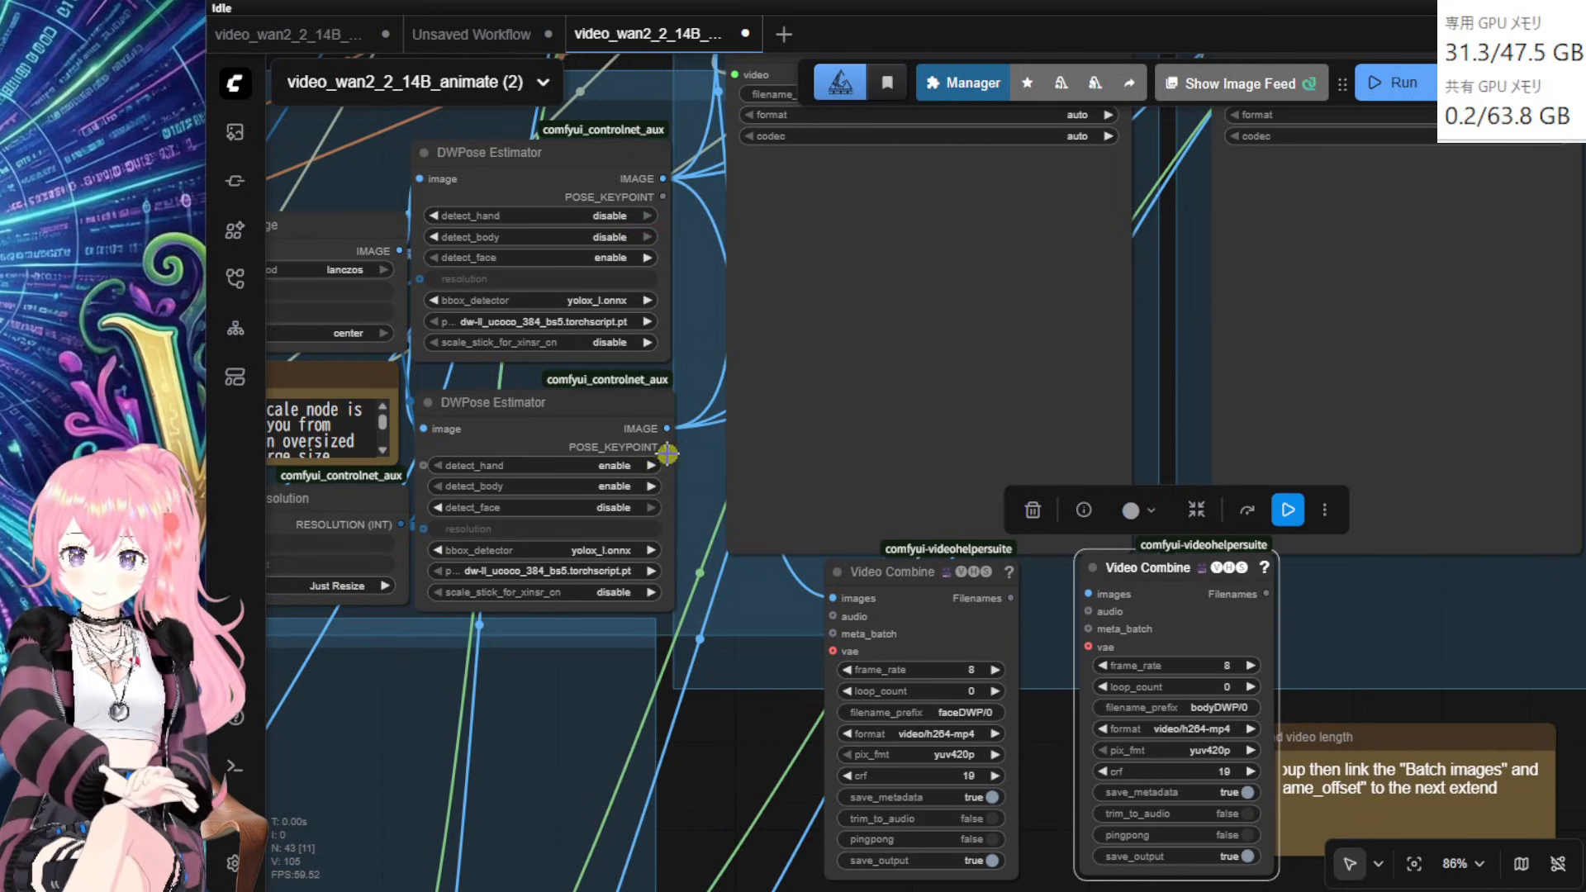
left_click_drag(667, 428, 1078, 596)
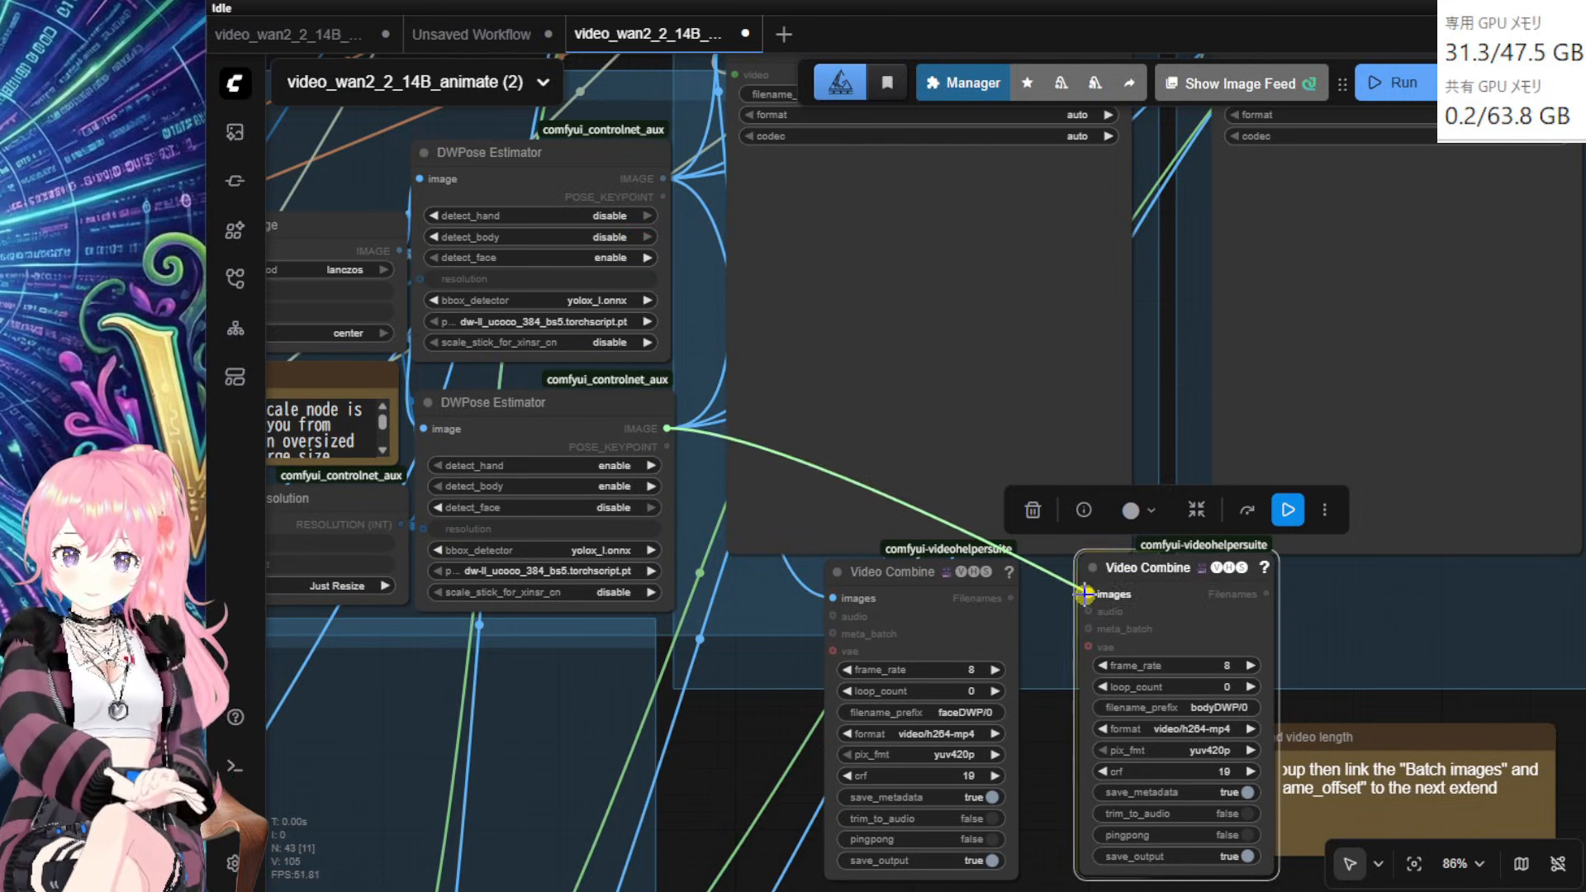
left_click_drag(1350, 696, 1282, 517)
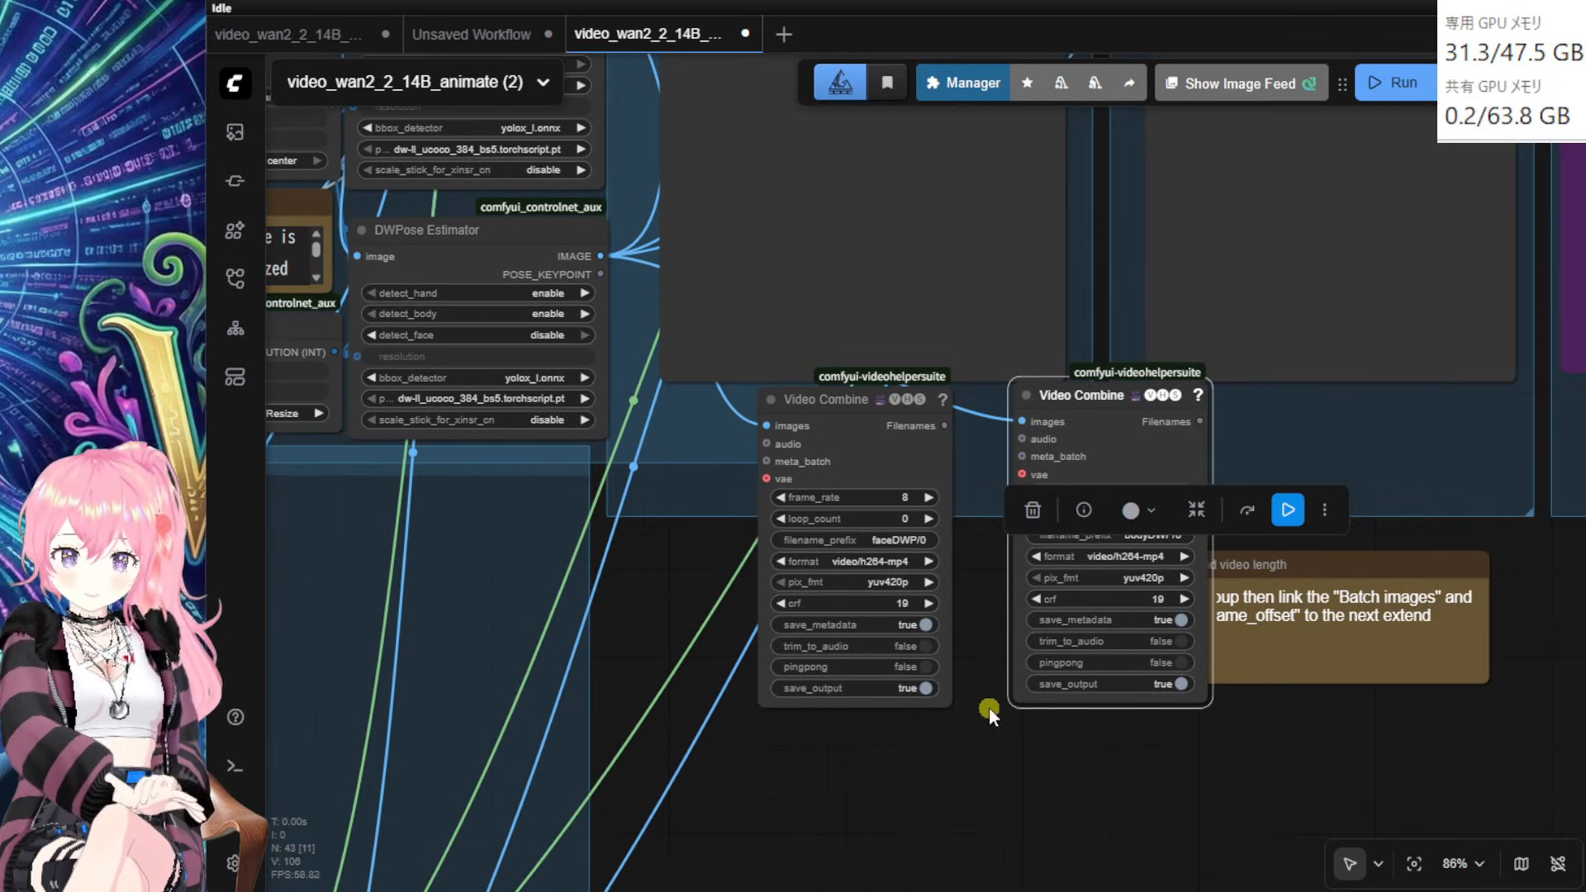
left_click_drag(686, 545, 1107, 807)
left_click(1065, 368)
Step: Spread Load Video, Get Video Components and Upscale Image side by side without overlap
left_click_drag(1065, 365, 1222, 310)
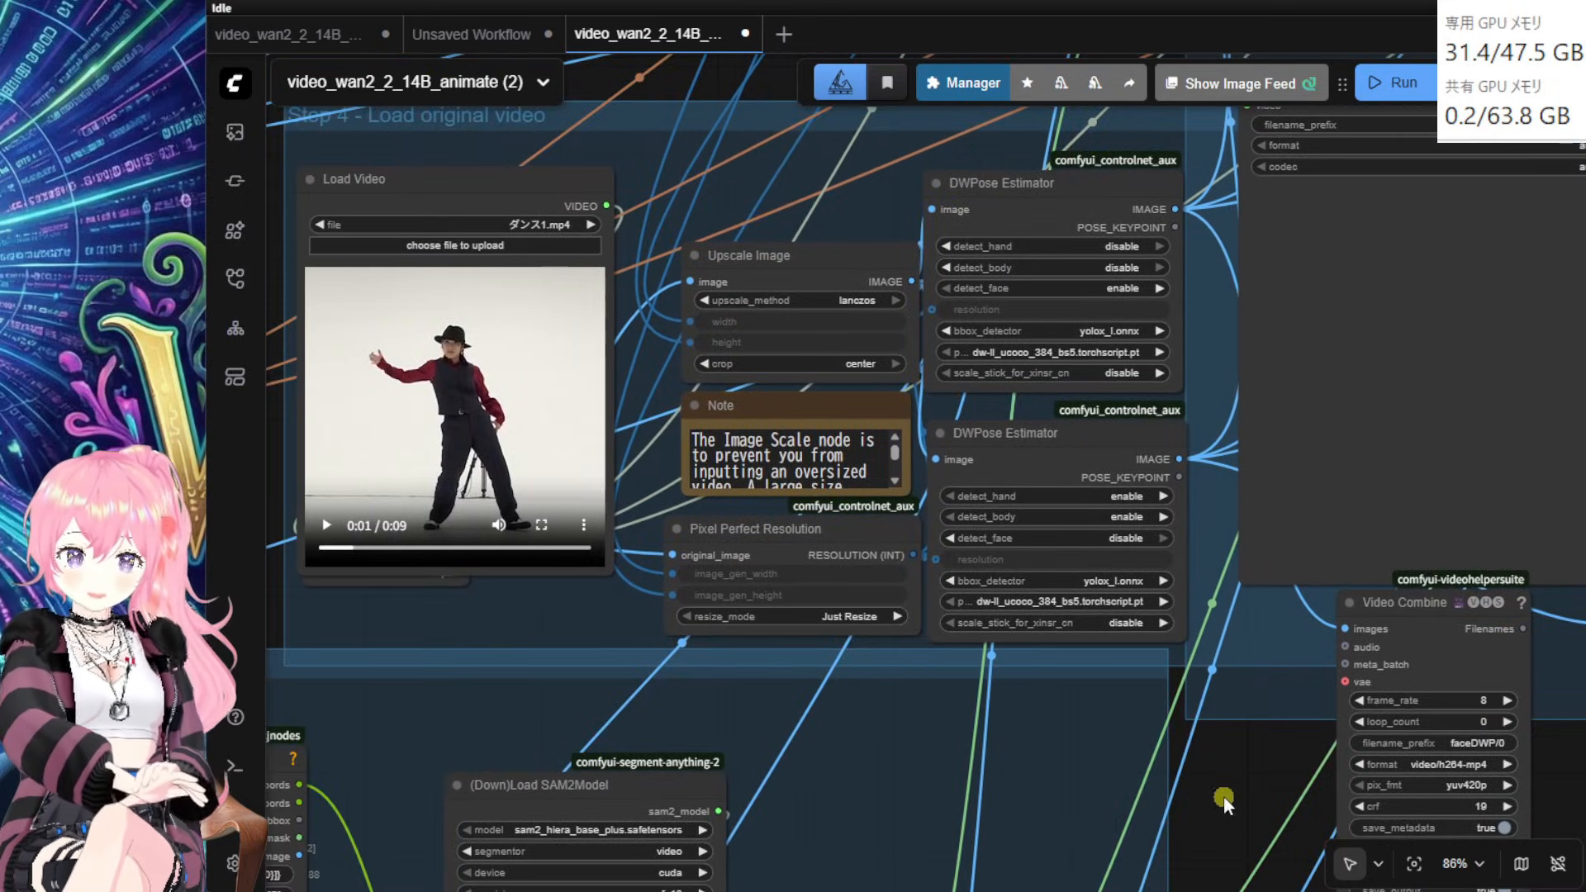
left_click_drag(1223, 795, 1296, 765)
left_click(462, 162)
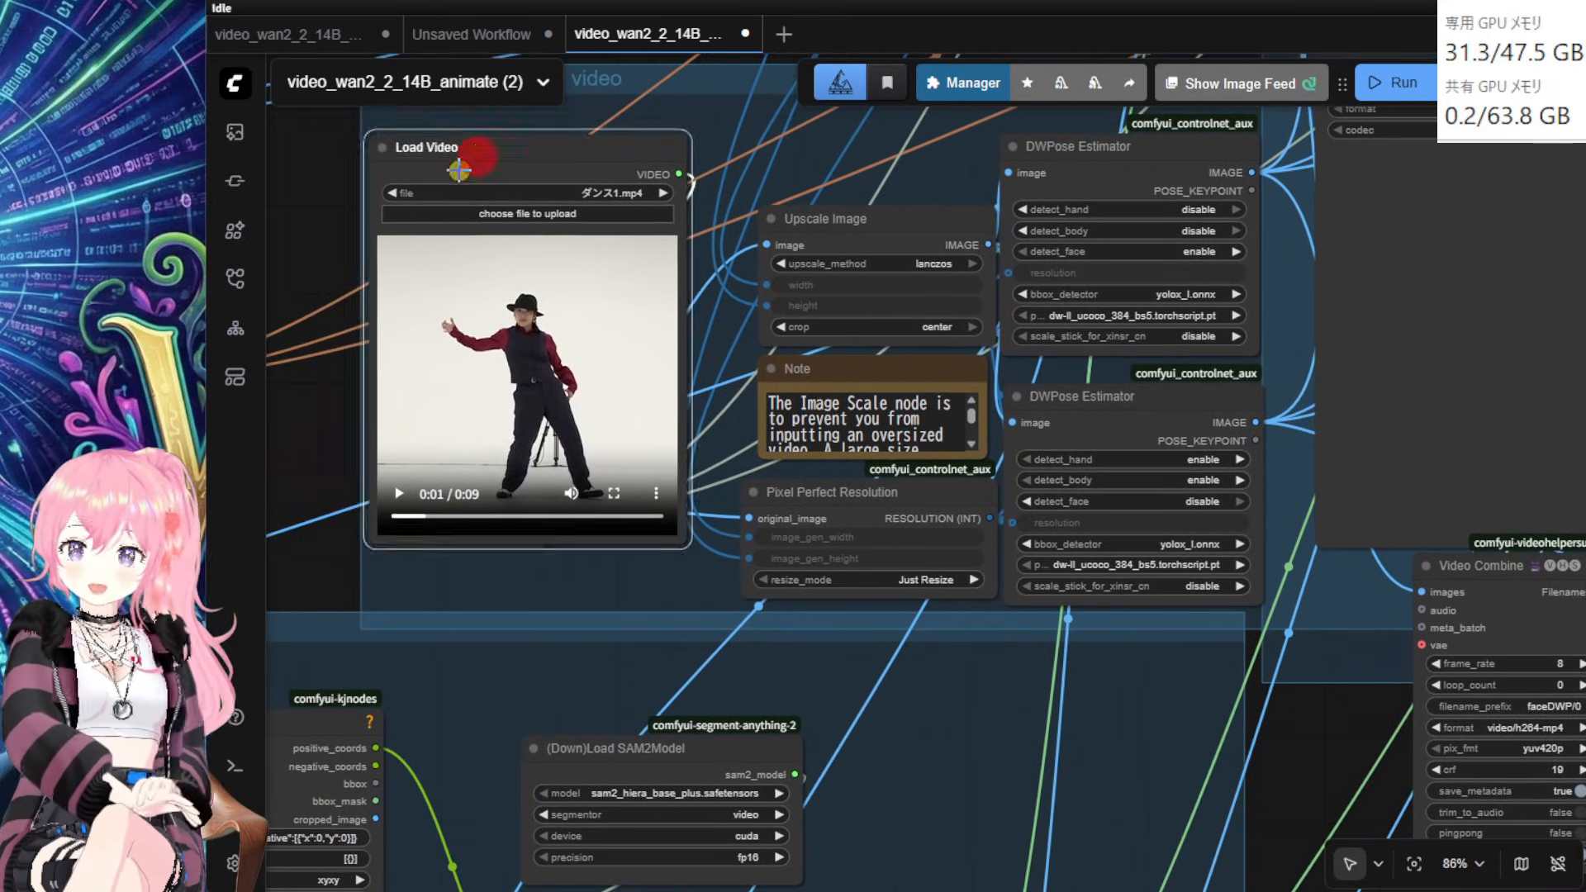
left_click_drag(459, 169, 483, 173)
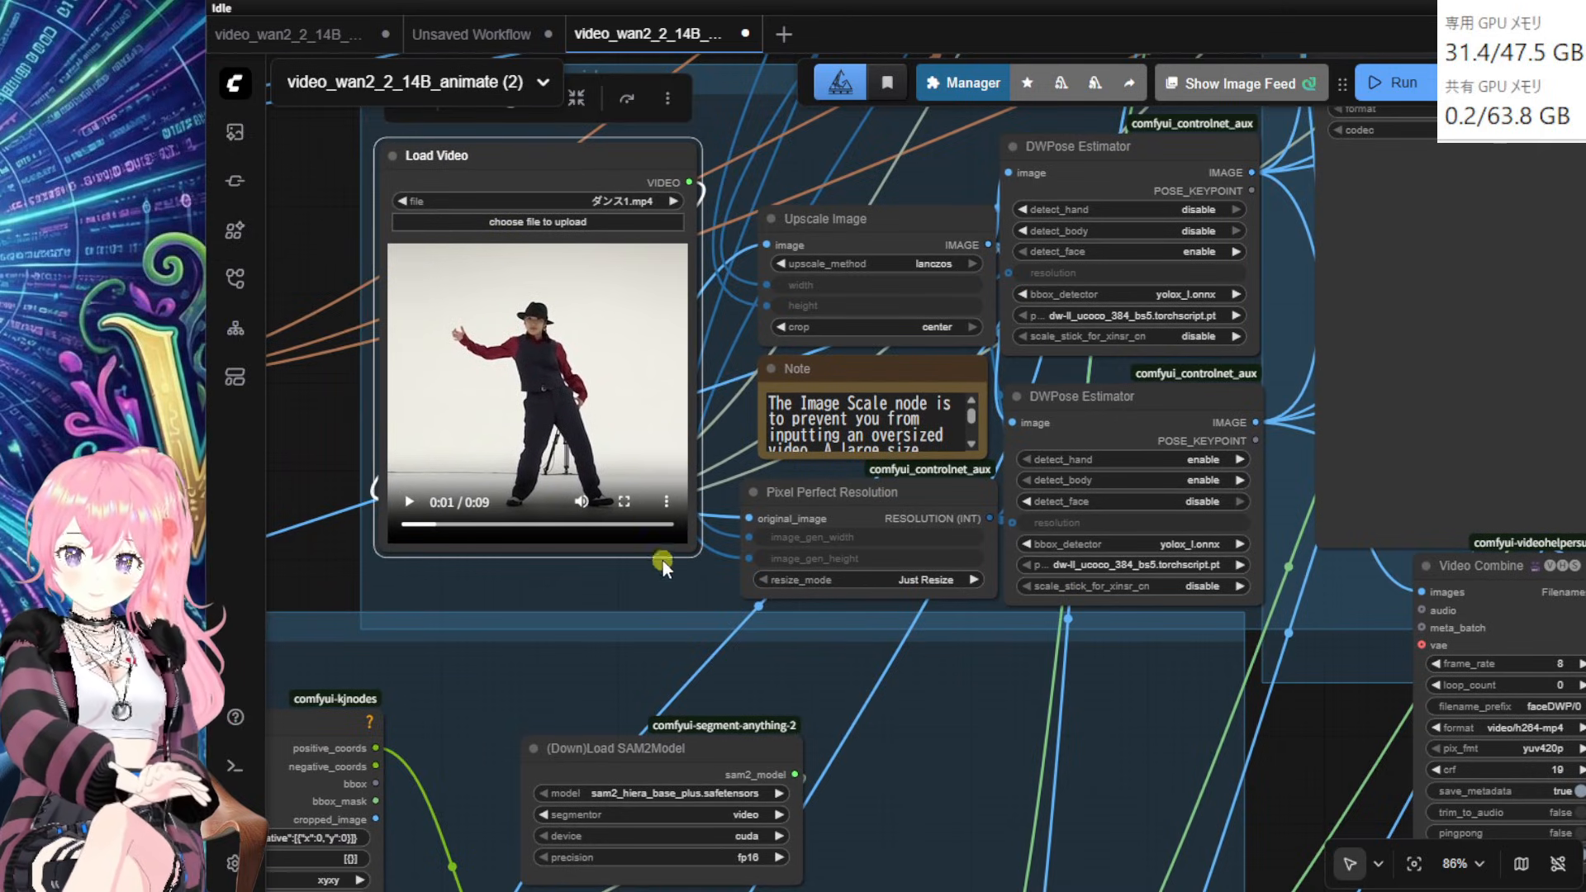
left_click_drag(314, 588, 502, 514)
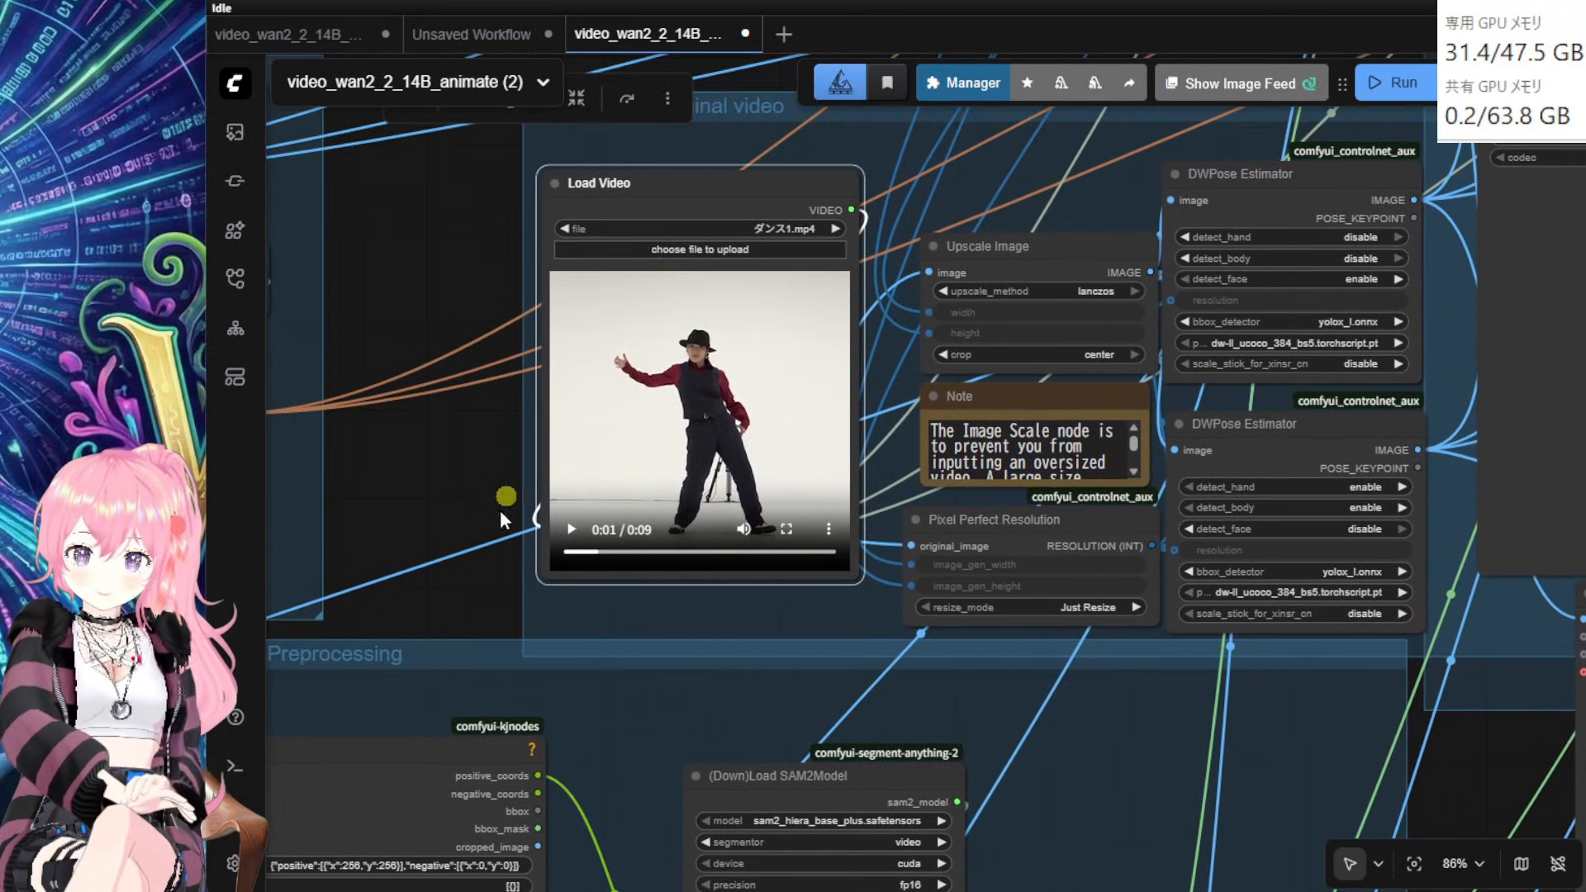
left_click_drag(675, 206, 563, 248)
left_click_drag(1038, 255, 948, 225)
left_click_drag(609, 234, 397, 235)
left_click_drag(611, 522, 684, 429)
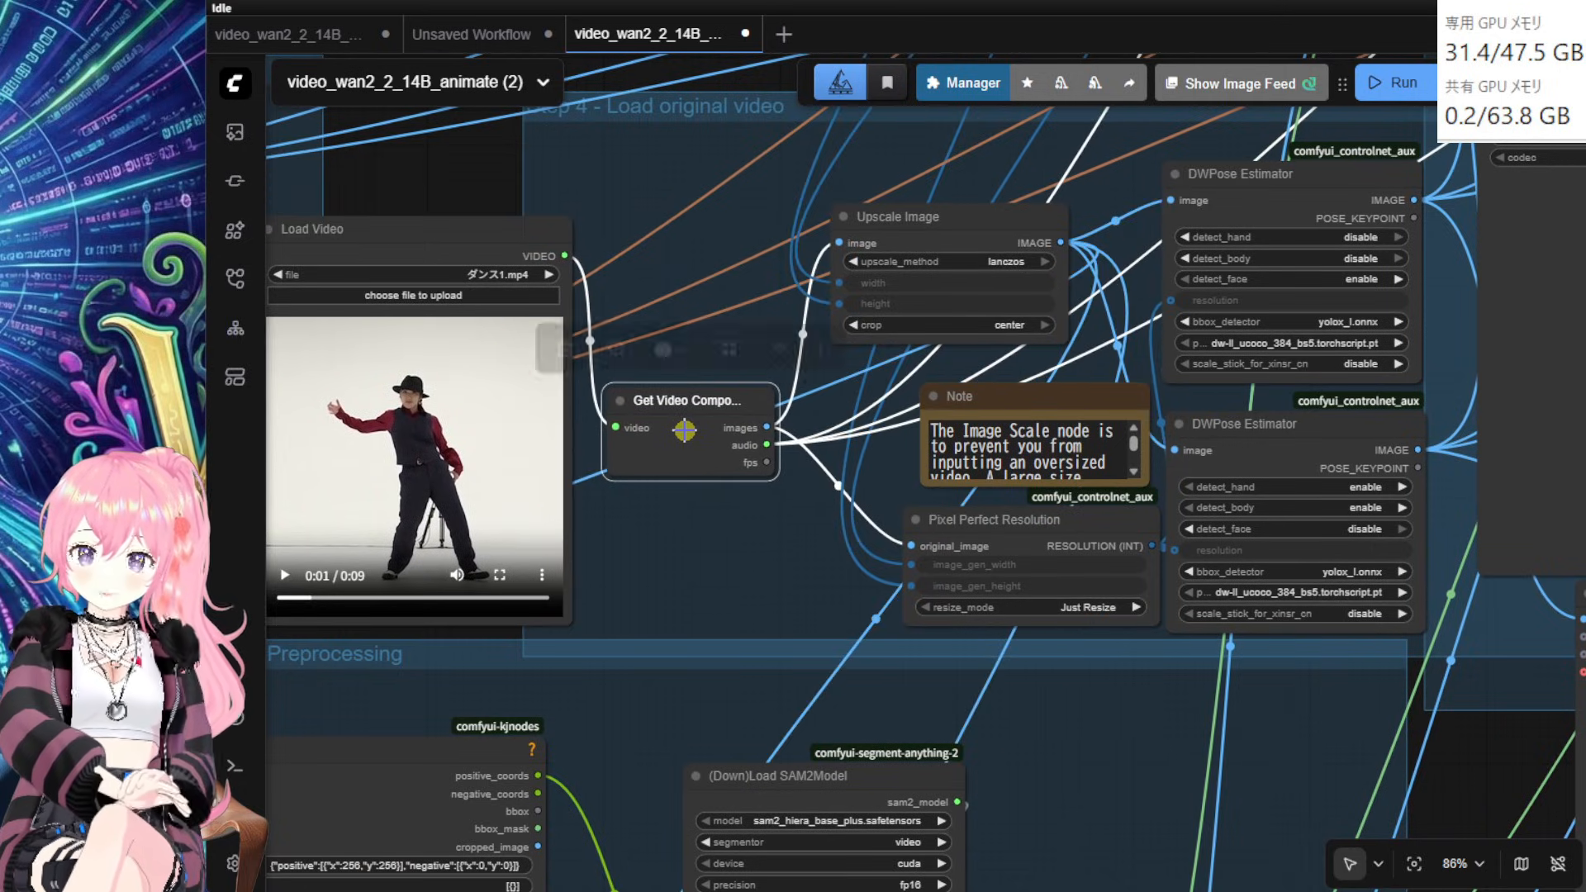
left_click_drag(472, 234, 476, 244)
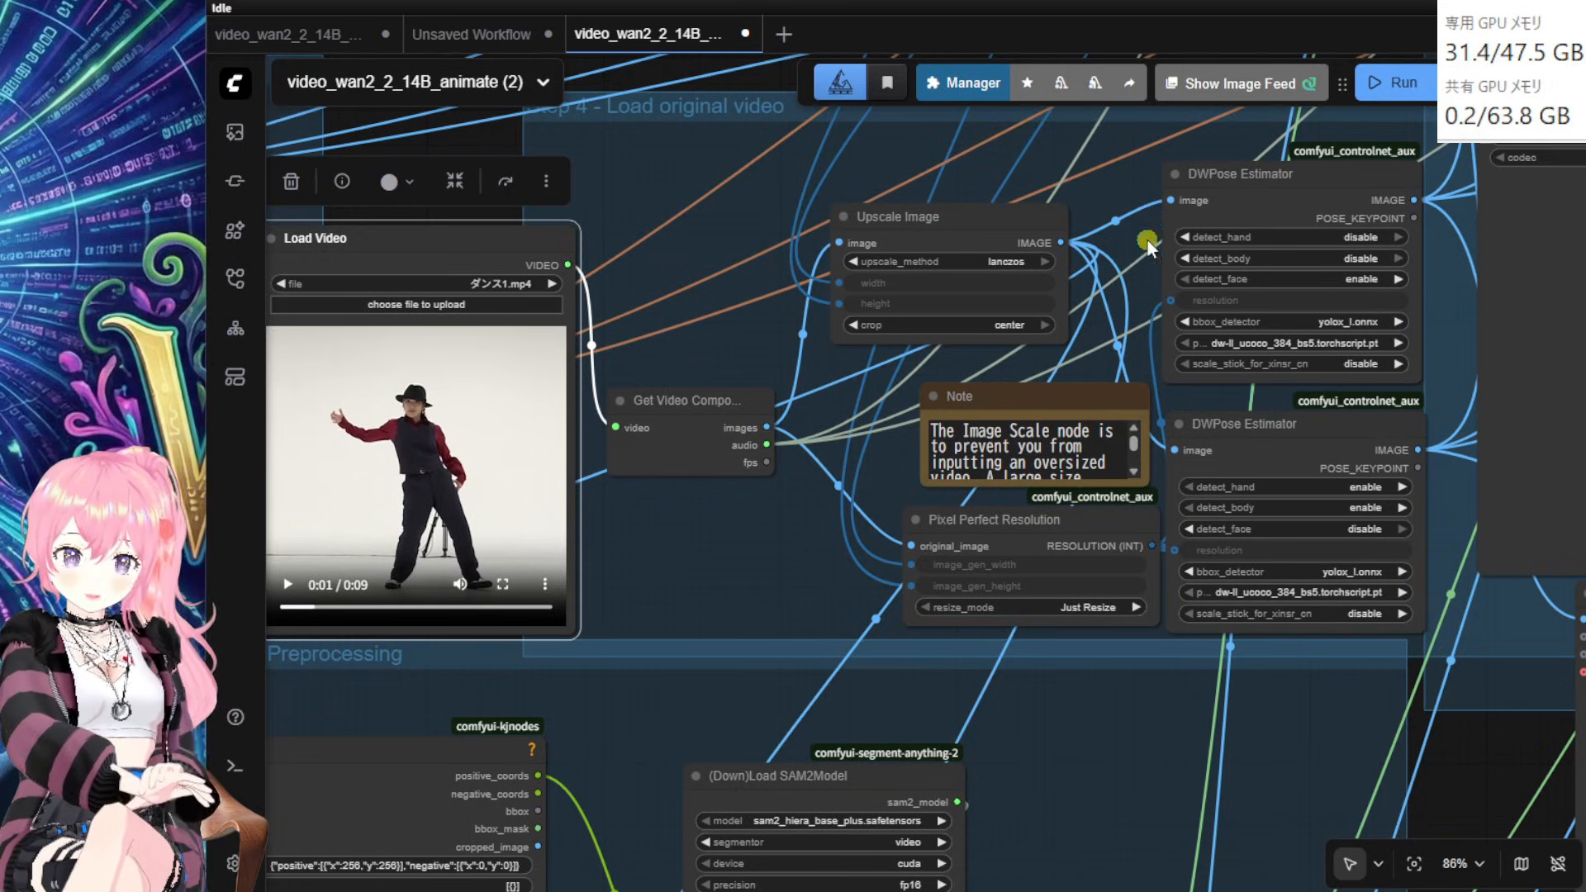
Step: Pan to the sampling area and nudge the Video Sampling subgraph node
left_click_drag(828, 599, 471, 828)
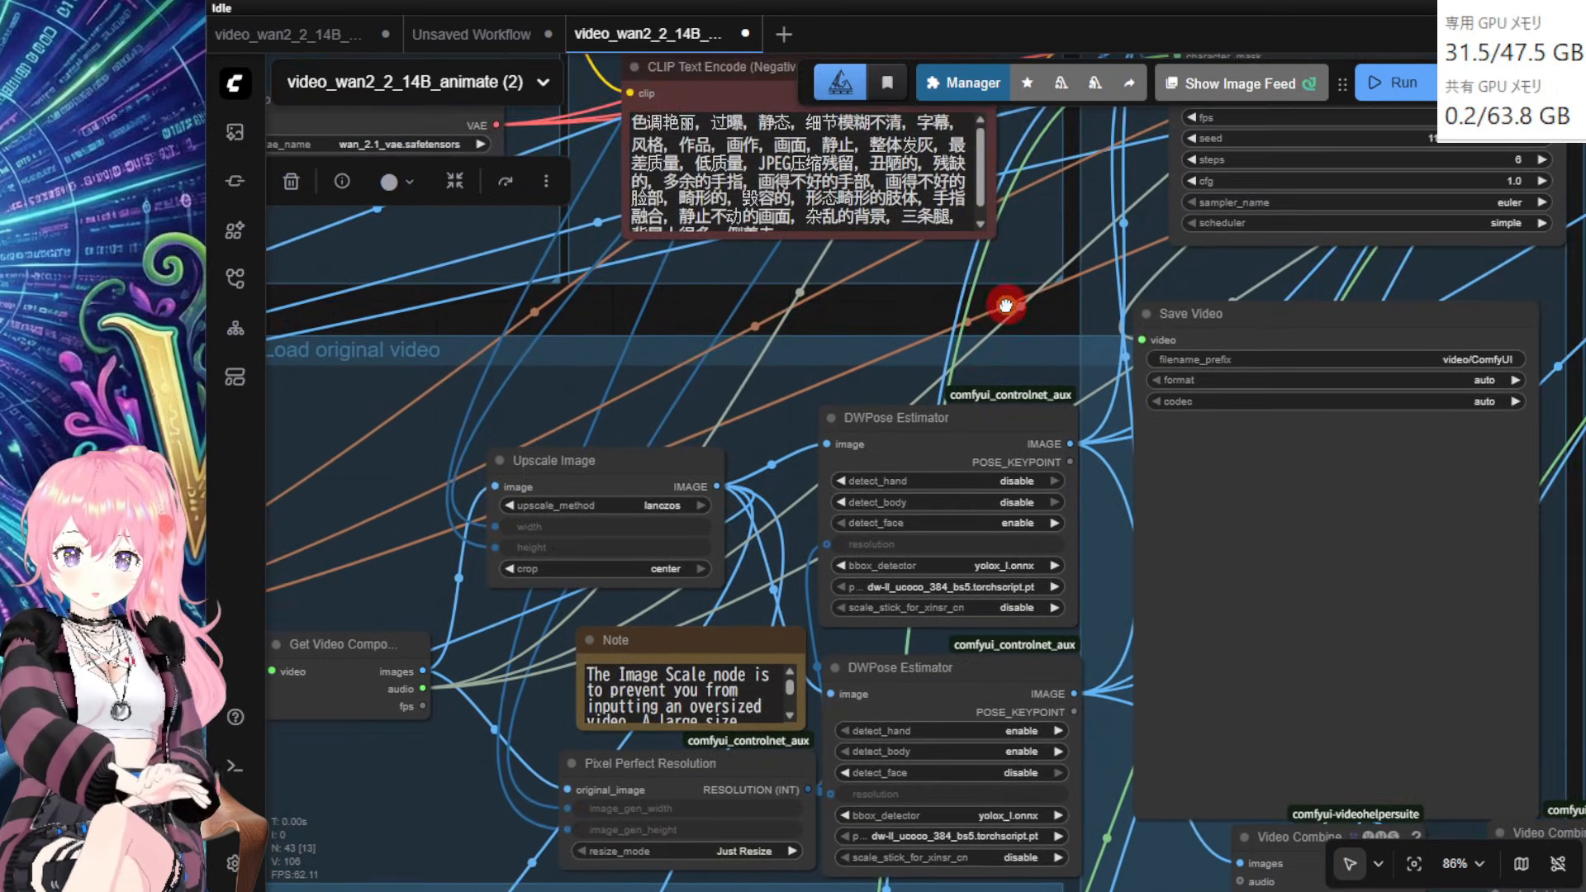
left_click_drag(1005, 308, 767, 622)
left_click_drag(1089, 237, 1075, 249)
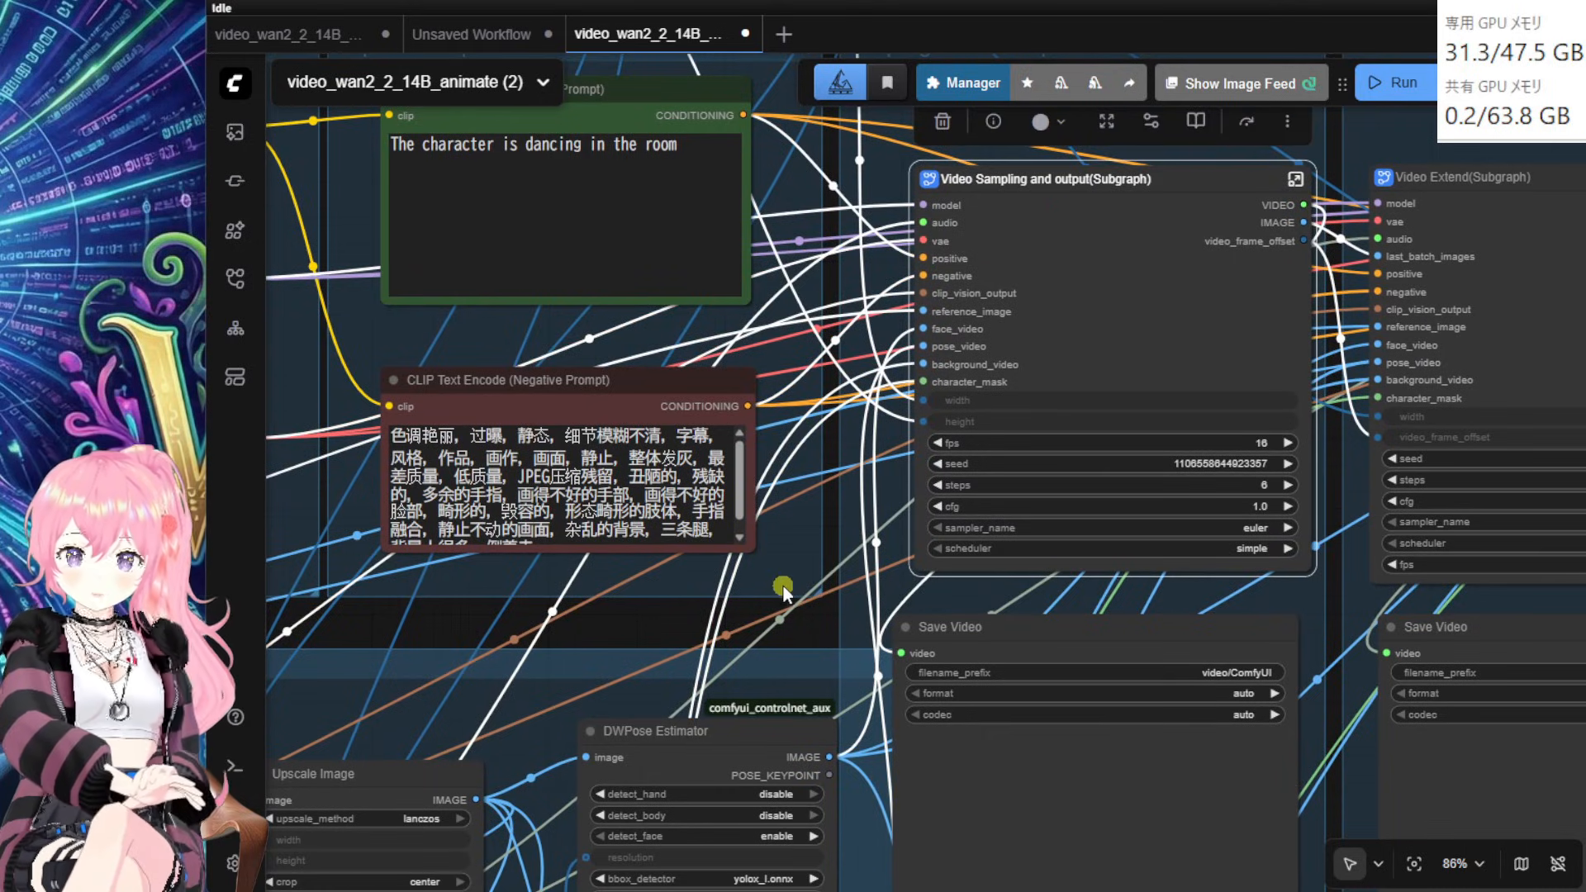
Step: Fine-tune Upscale Image and Get Video Components within the Load original video group
left_click_drag(662, 618, 1129, 440)
left_click_drag(675, 464, 803, 223)
left_click_drag(940, 347, 905, 361)
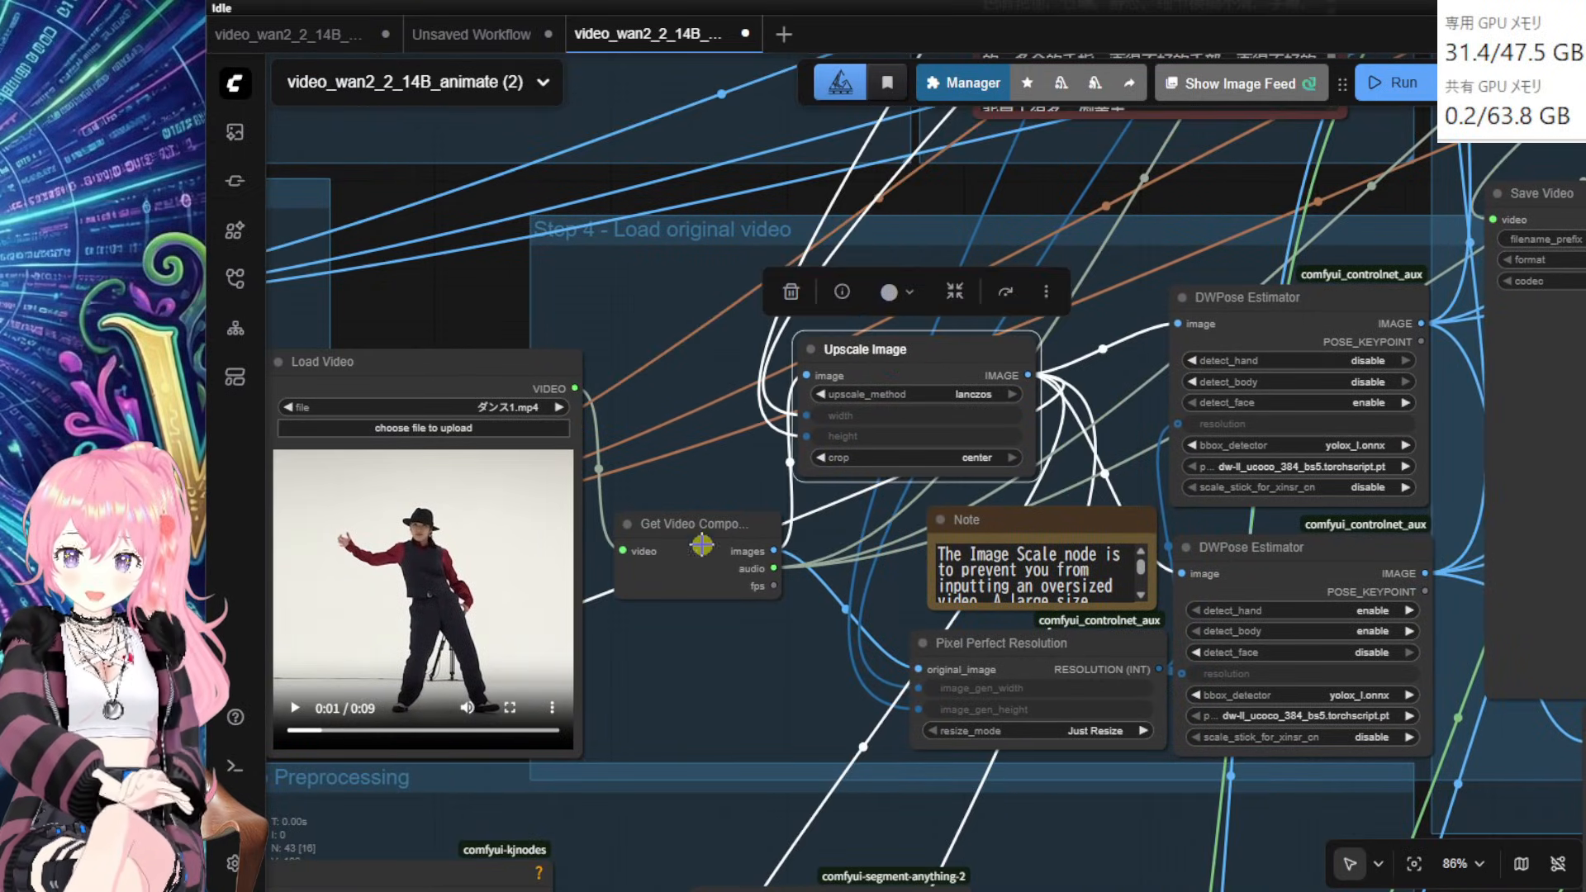
left_click_drag(702, 543, 679, 517)
left_click_drag(939, 365, 970, 345)
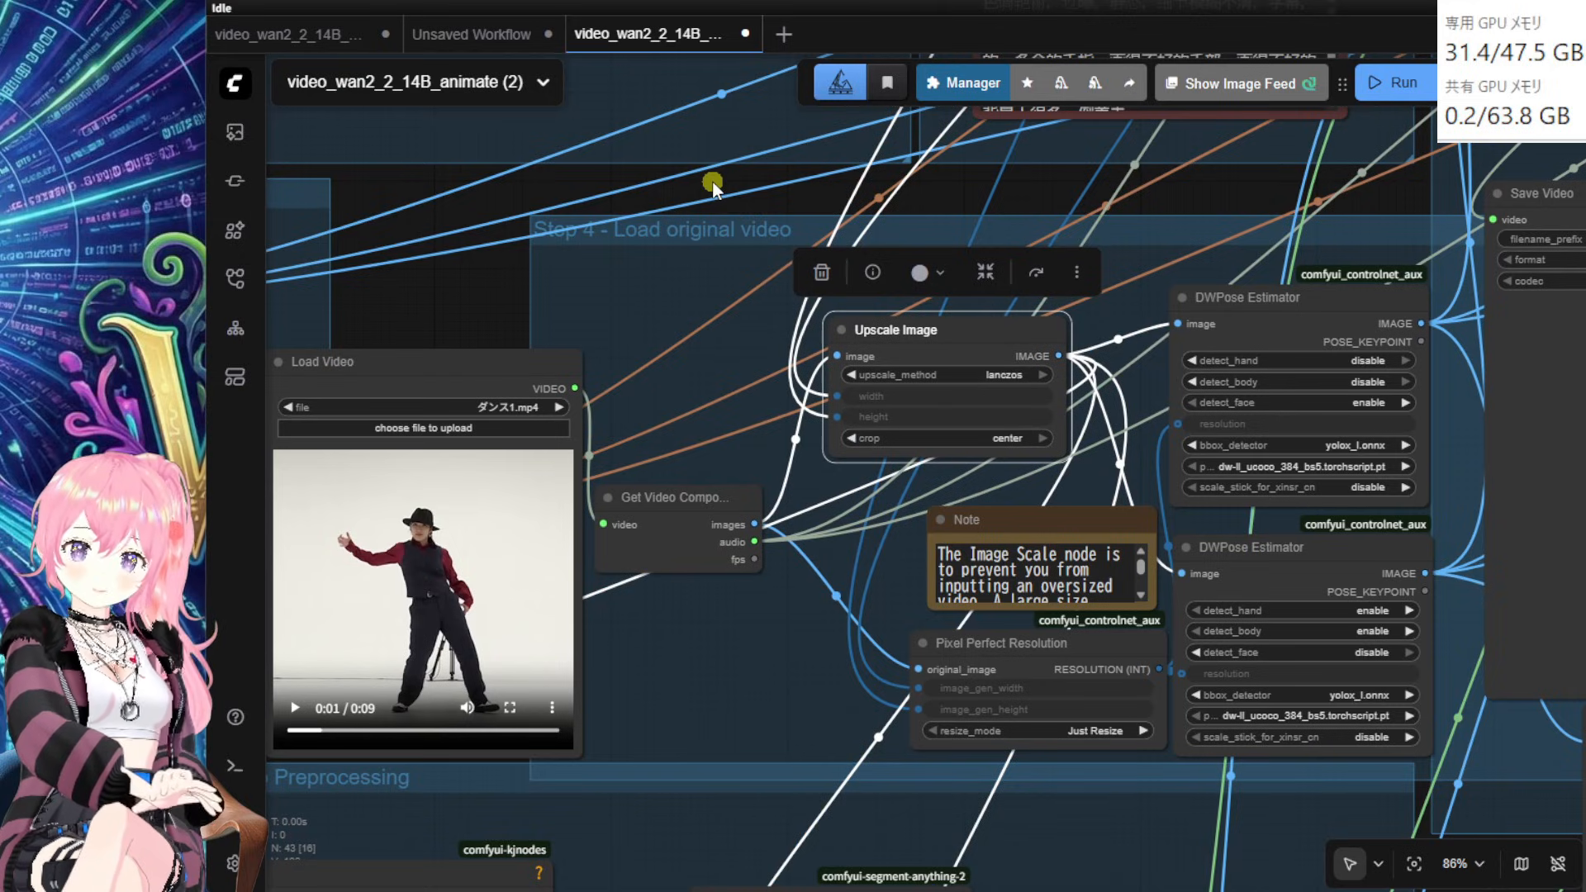
left_click_drag(712, 181, 519, 802)
Step: Line up the Height and Width nodes in the Video size group, then pan to Load Video
left_click_drag(648, 185, 517, 378)
left_click_drag(715, 293, 509, 300)
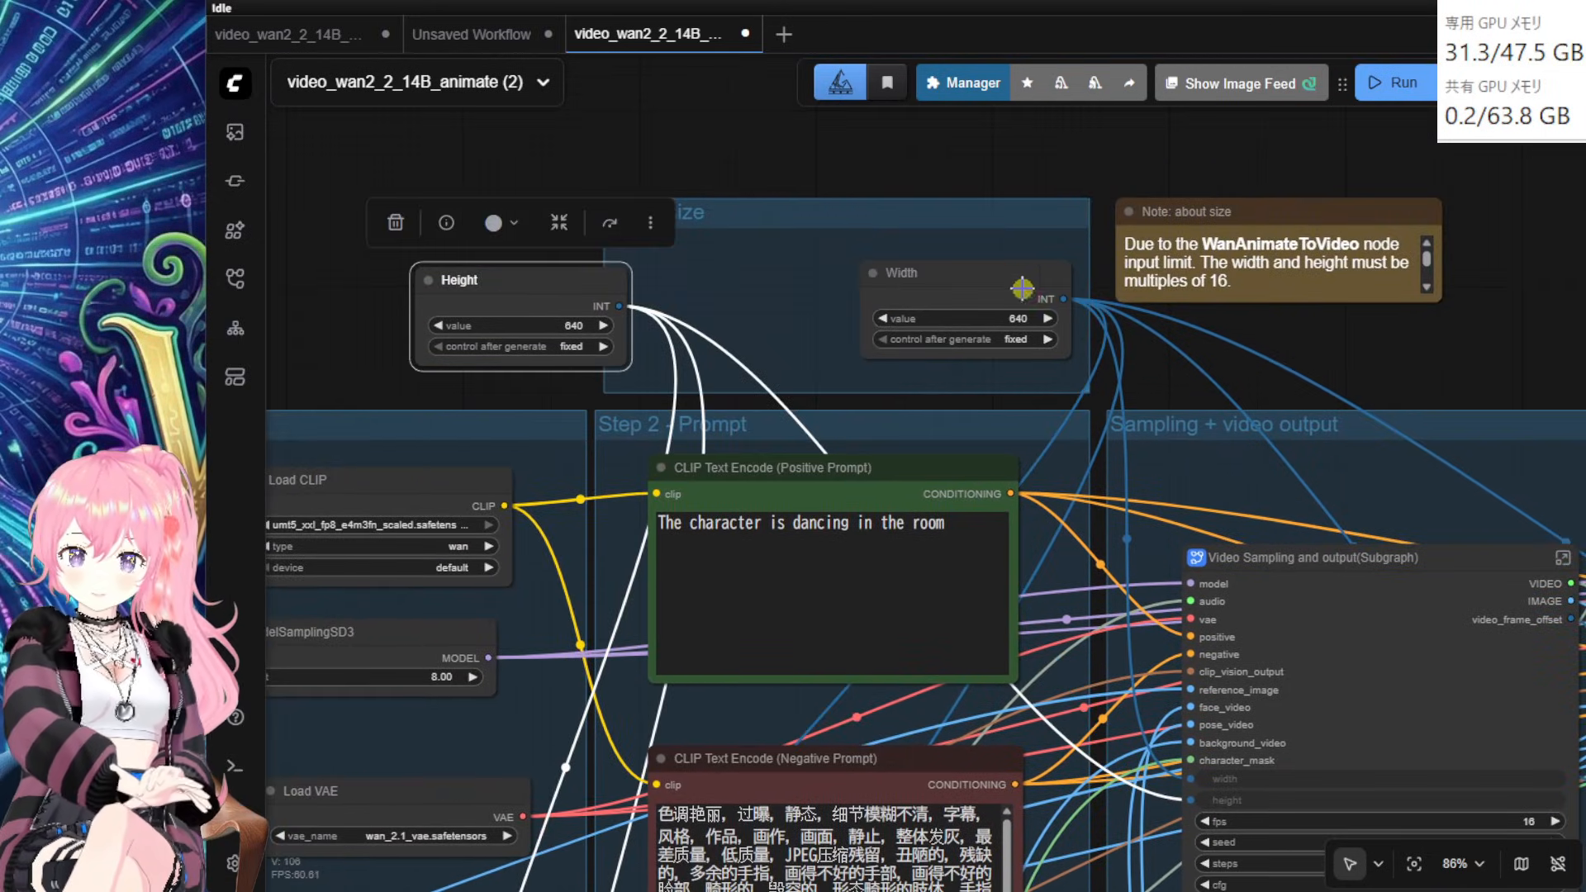
left_click_drag(1022, 287, 982, 288)
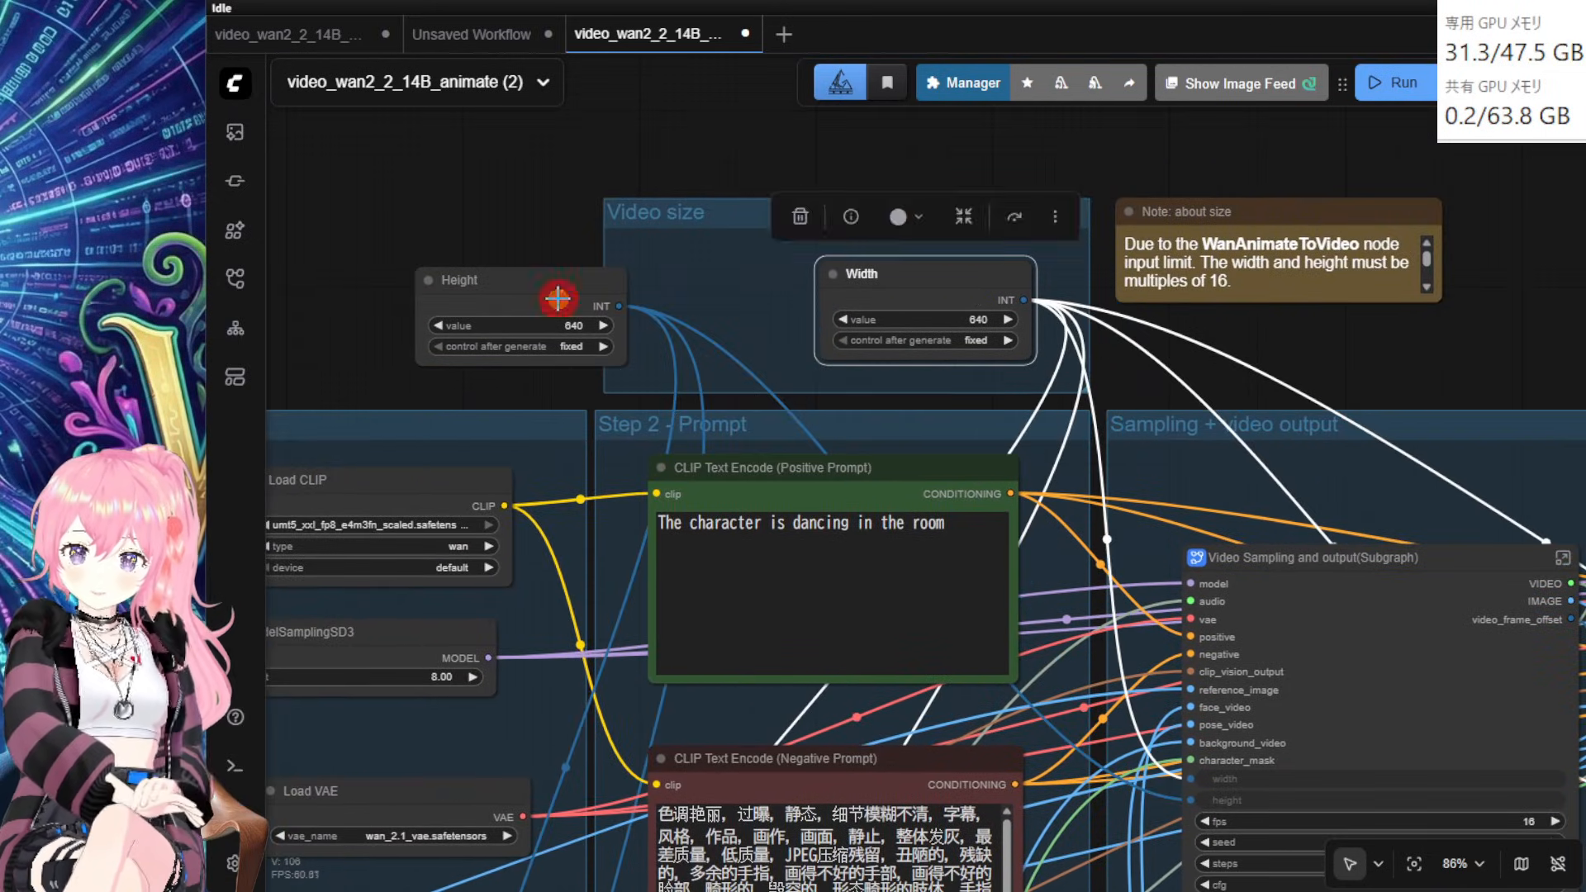
left_click_drag(558, 298, 710, 286)
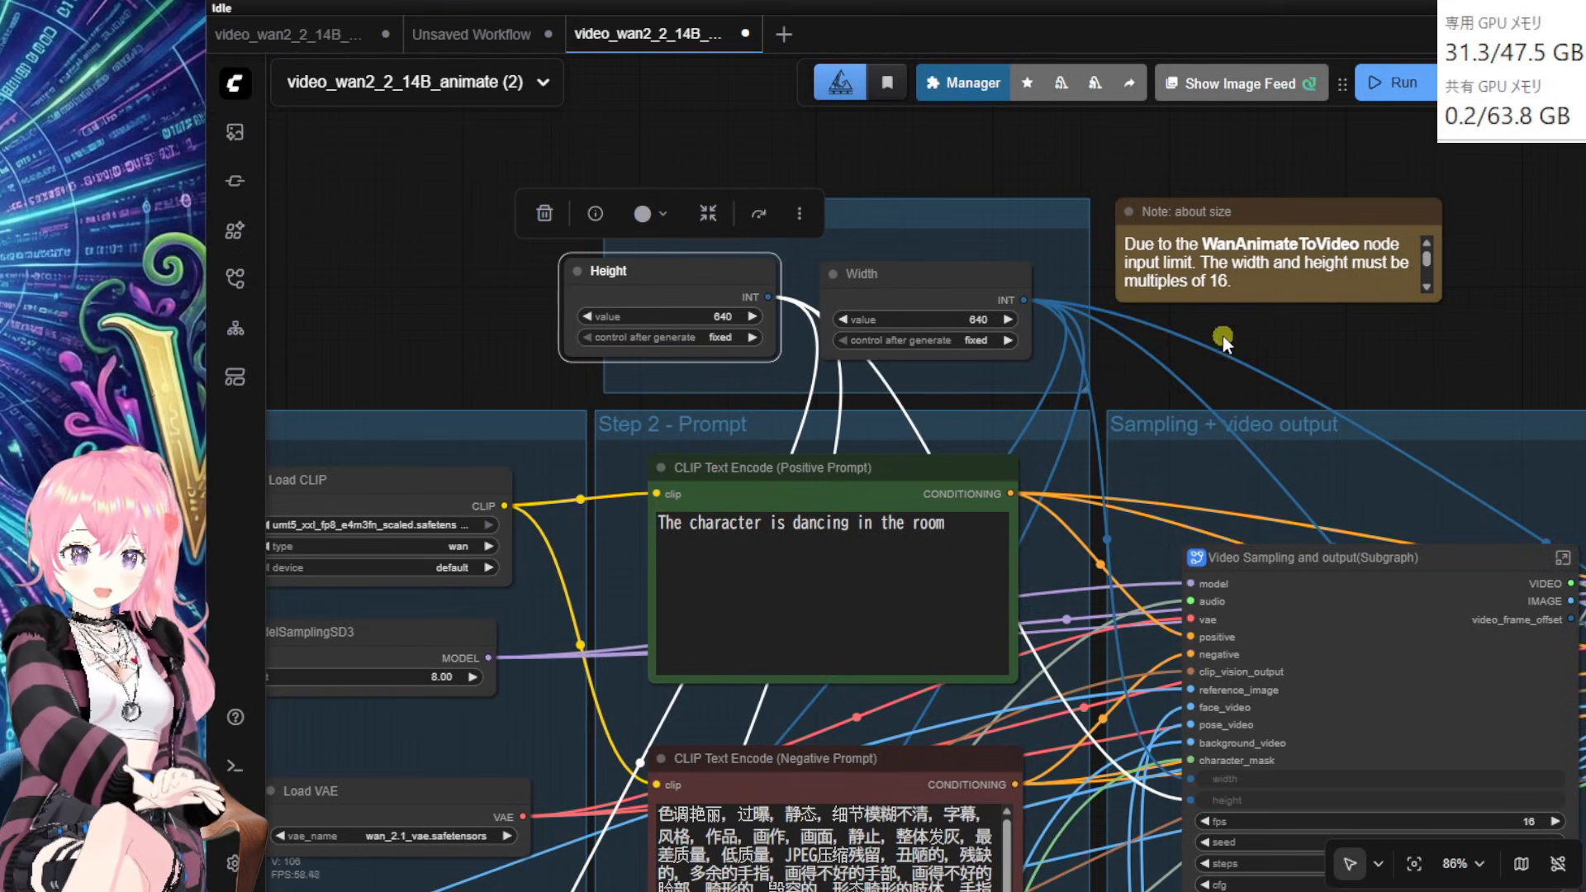
left_click_drag(696, 275, 704, 276)
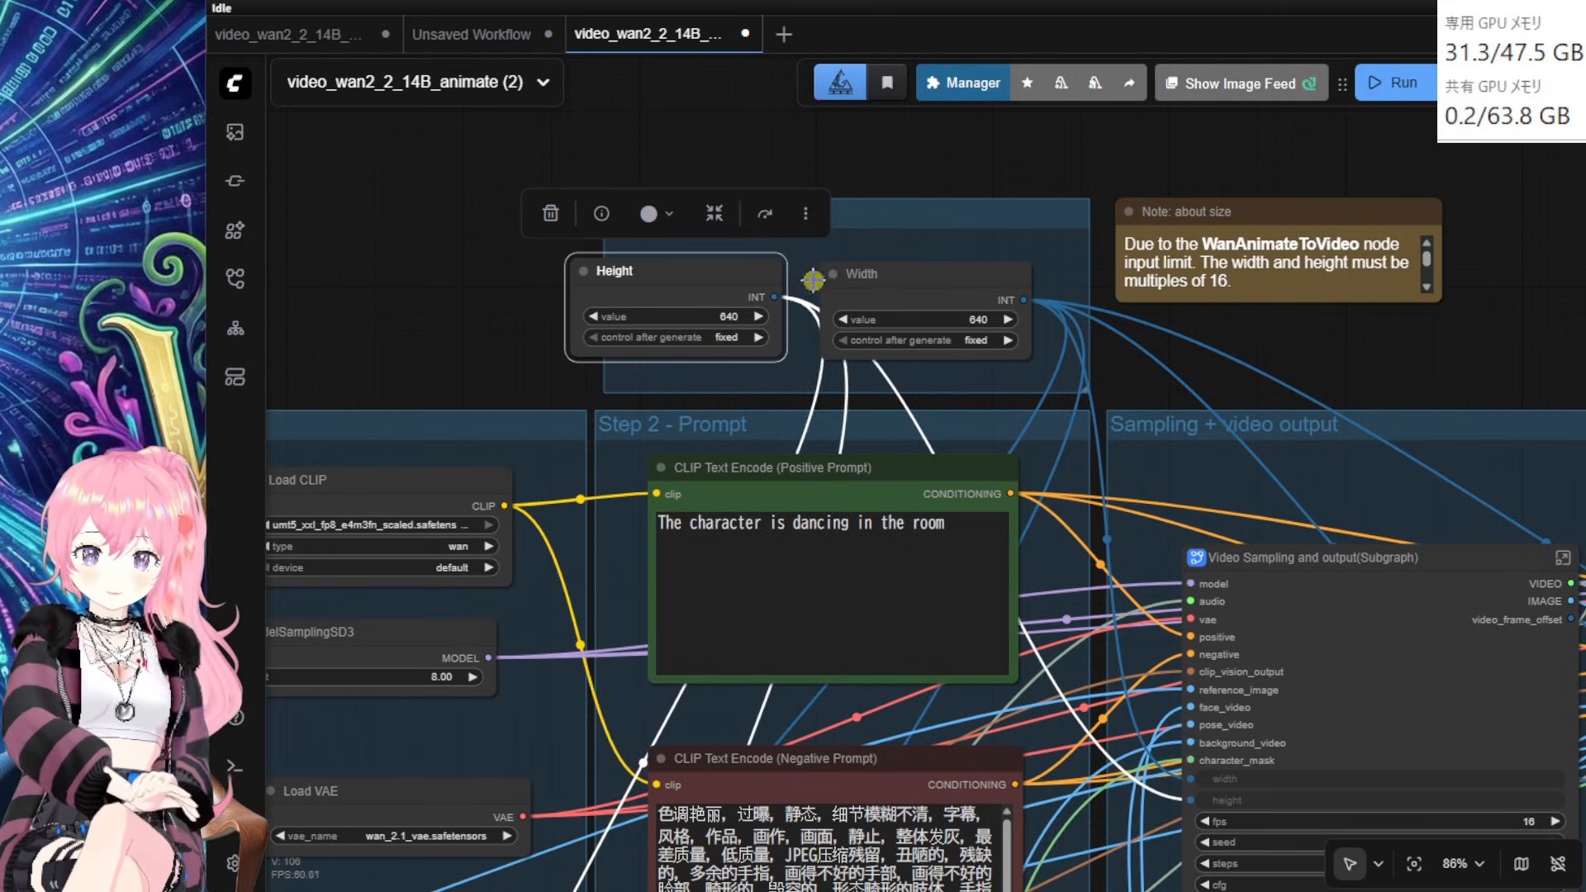
left_click_drag(873, 285, 893, 285)
left_click_drag(687, 286, 708, 288)
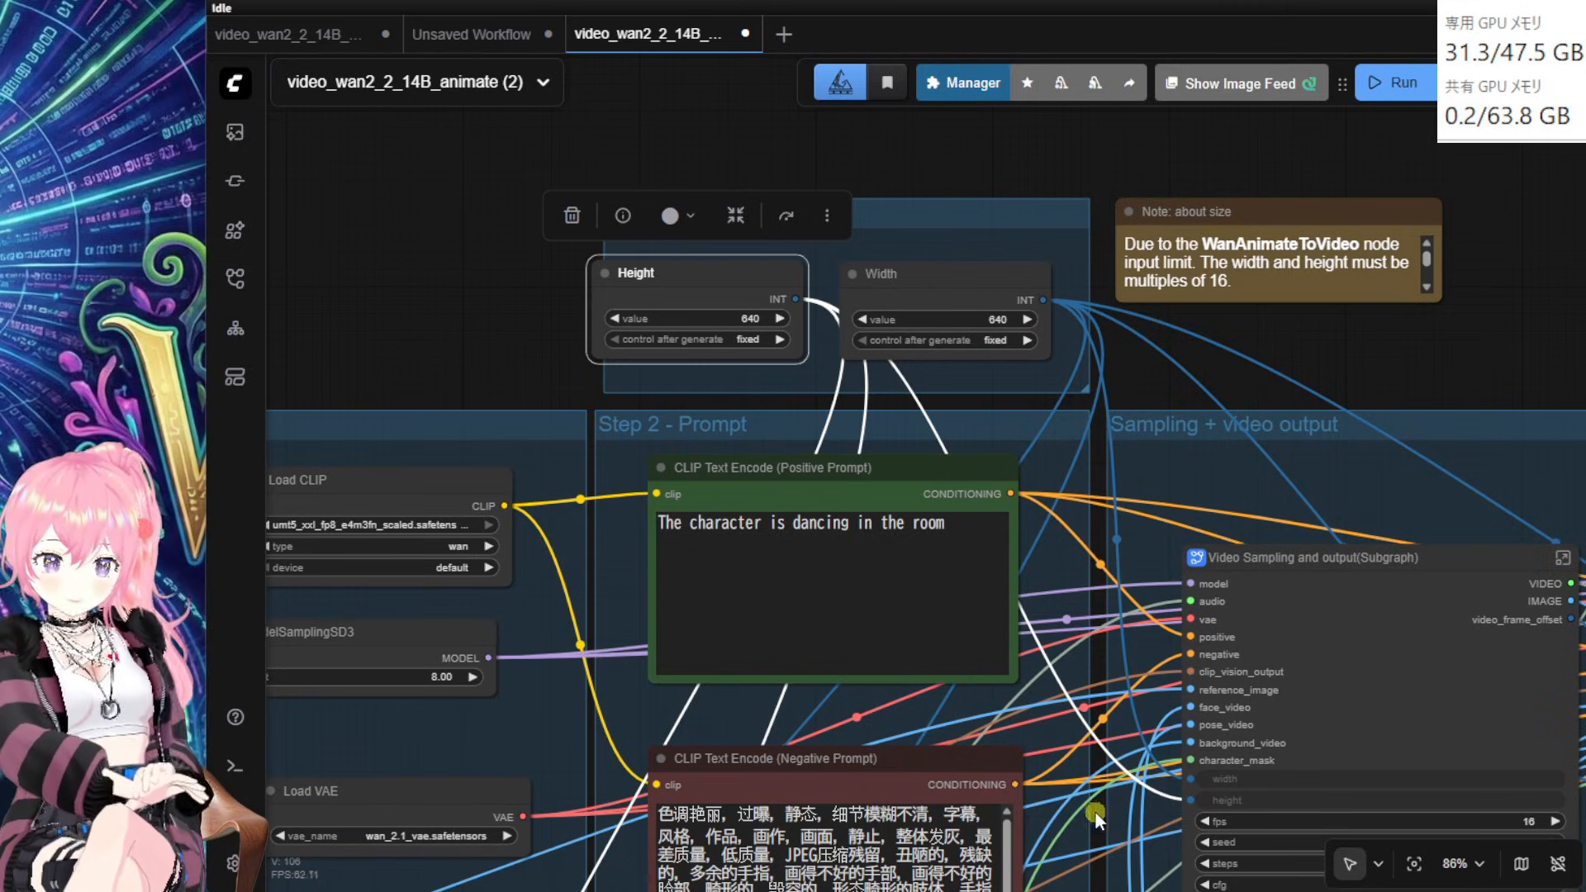
left_click_drag(1094, 813, 1374, 319)
left_click_drag(747, 567, 1000, 100)
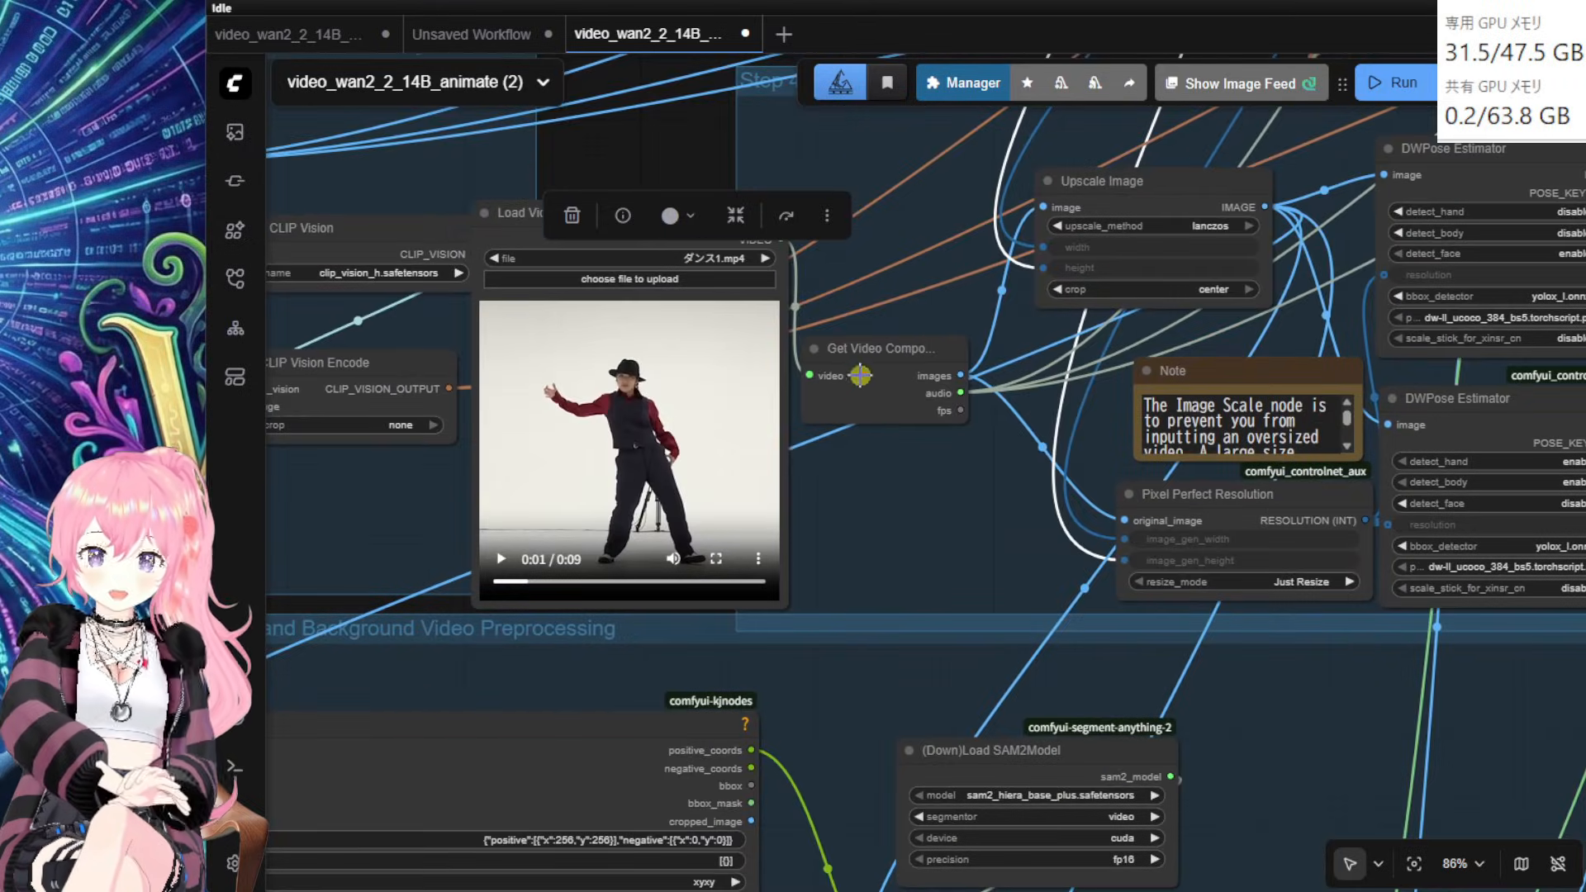
Step: Reposition Get Video Components, Upscale Image, Load SAM2Model and Sam2Segmentation neatly
left_click_drag(860, 376, 906, 394)
left_click_drag(1138, 187, 962, 195)
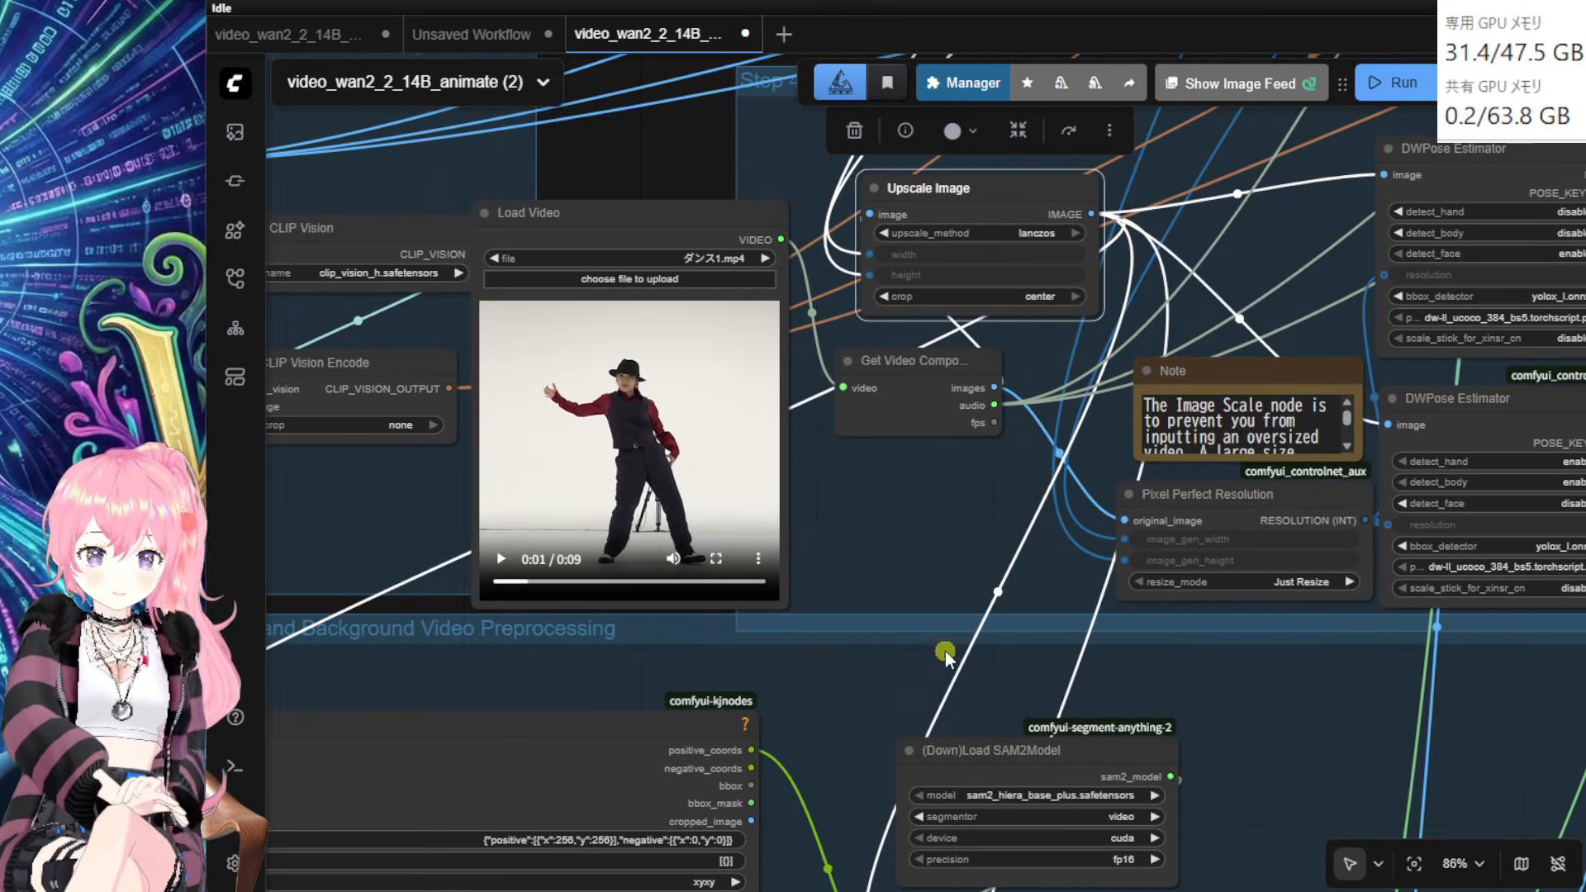
left_click_drag(946, 653, 1128, 209)
left_click(1253, 545)
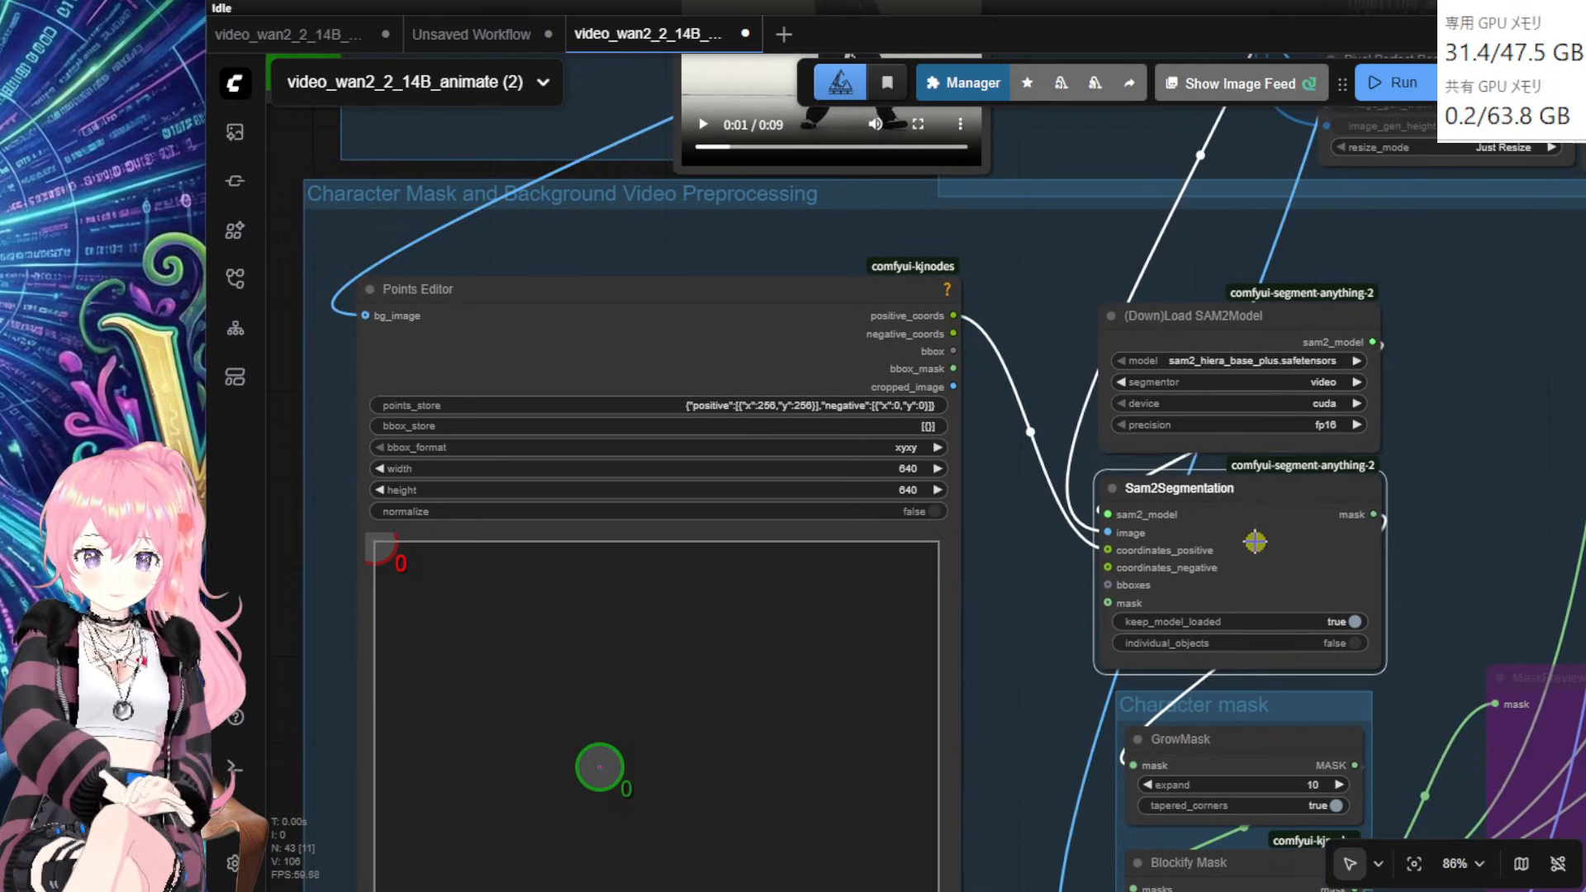
left_click_drag(1202, 319, 1204, 279)
left_click_drag(1279, 542, 1289, 510)
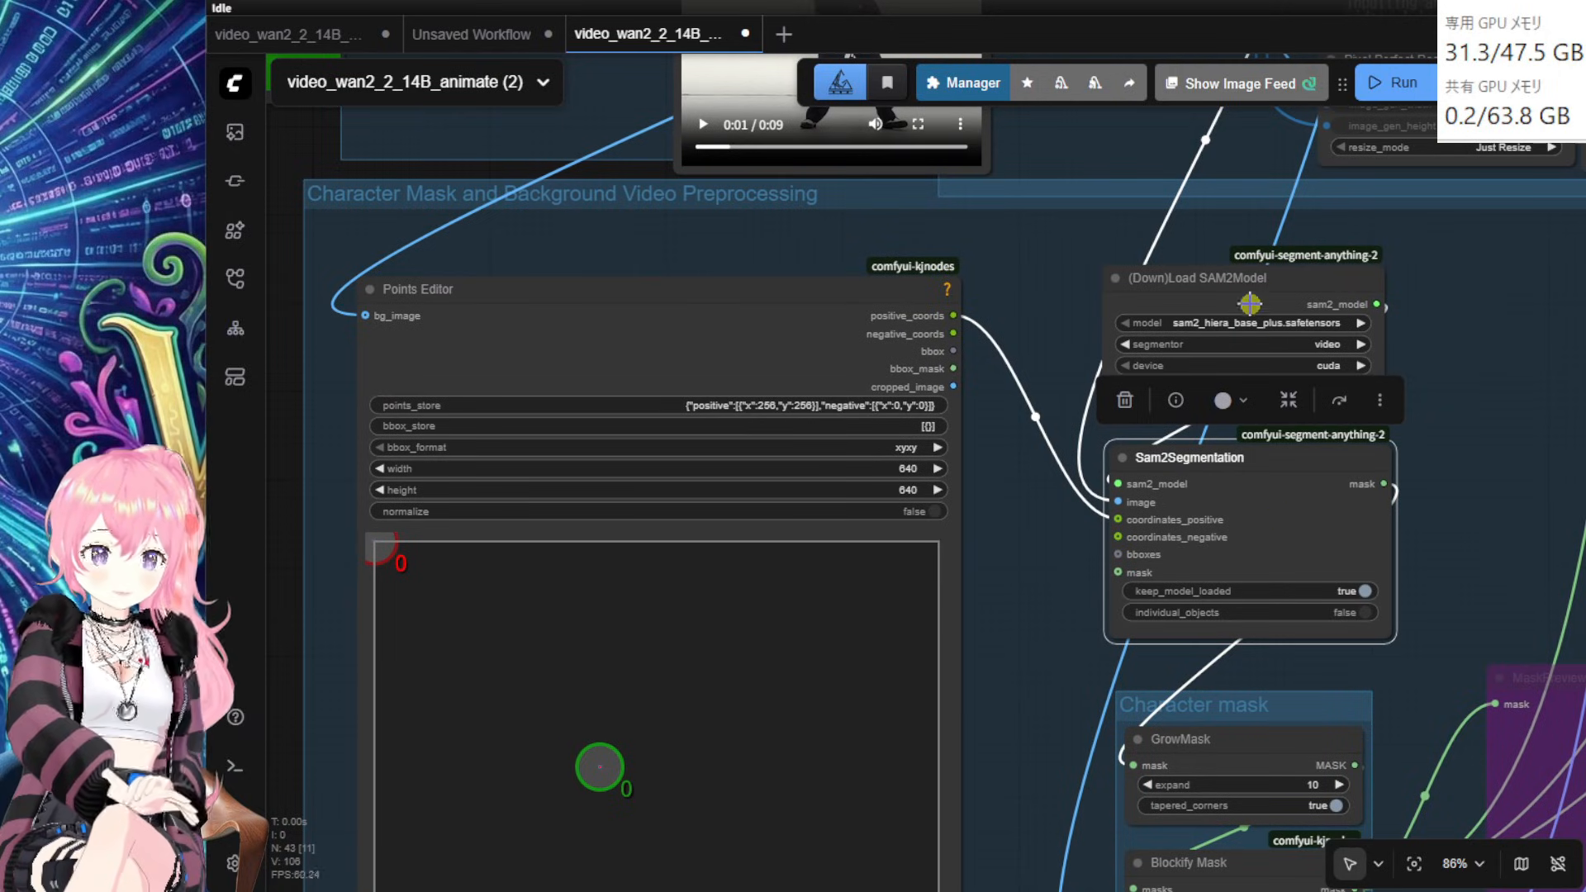
left_click_drag(1250, 304, 1306, 287)
left_click_drag(1318, 500, 1330, 493)
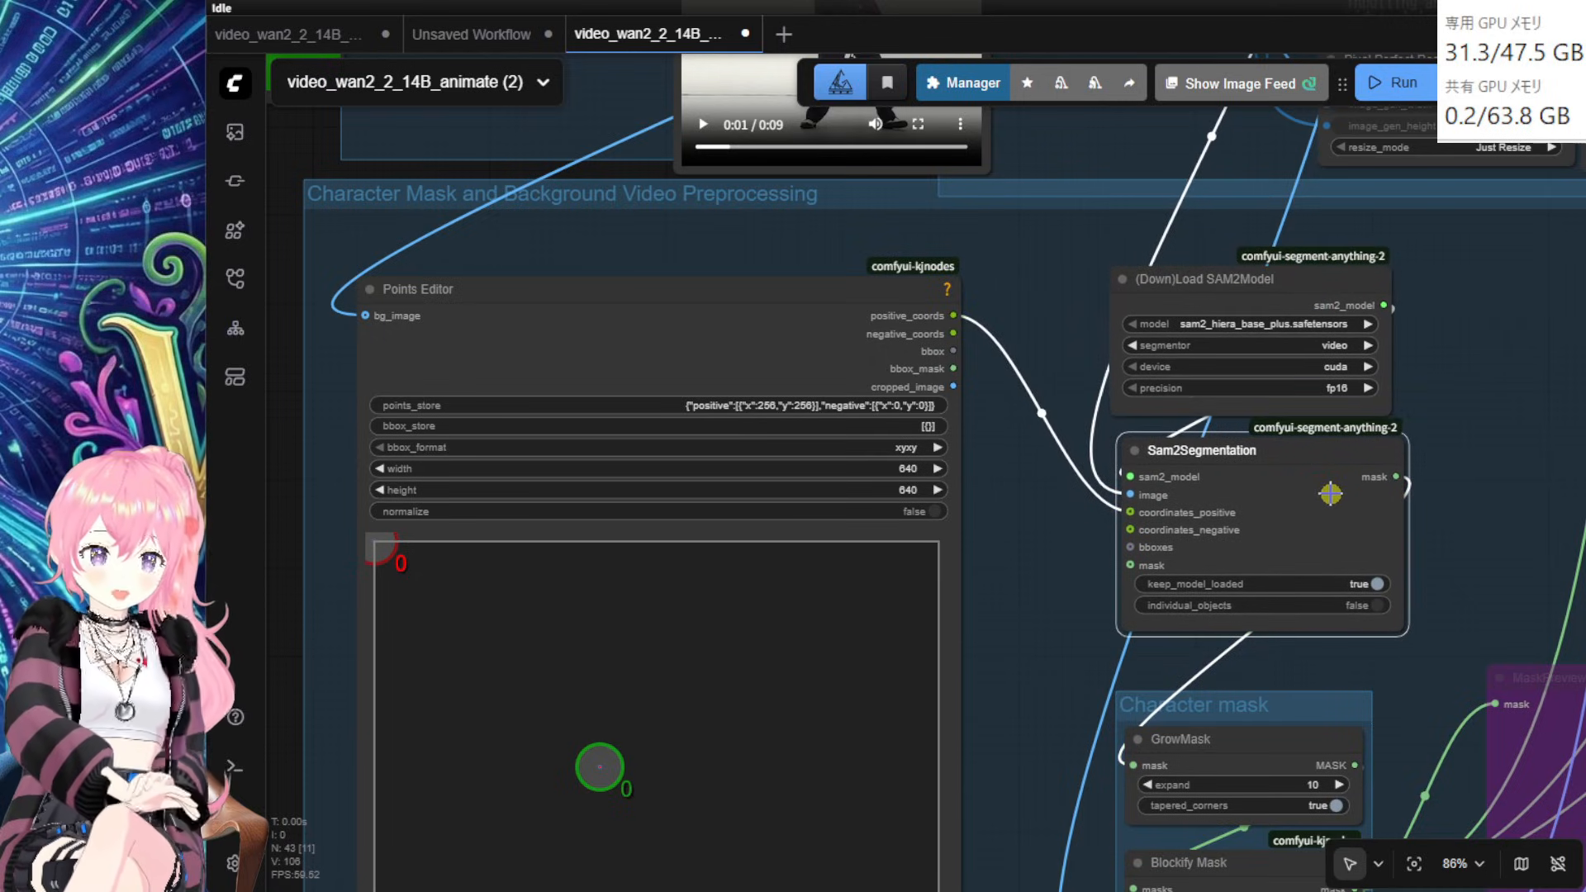
left_click_drag(1478, 551, 1360, 429)
left_click_drag(1071, 333, 1074, 331)
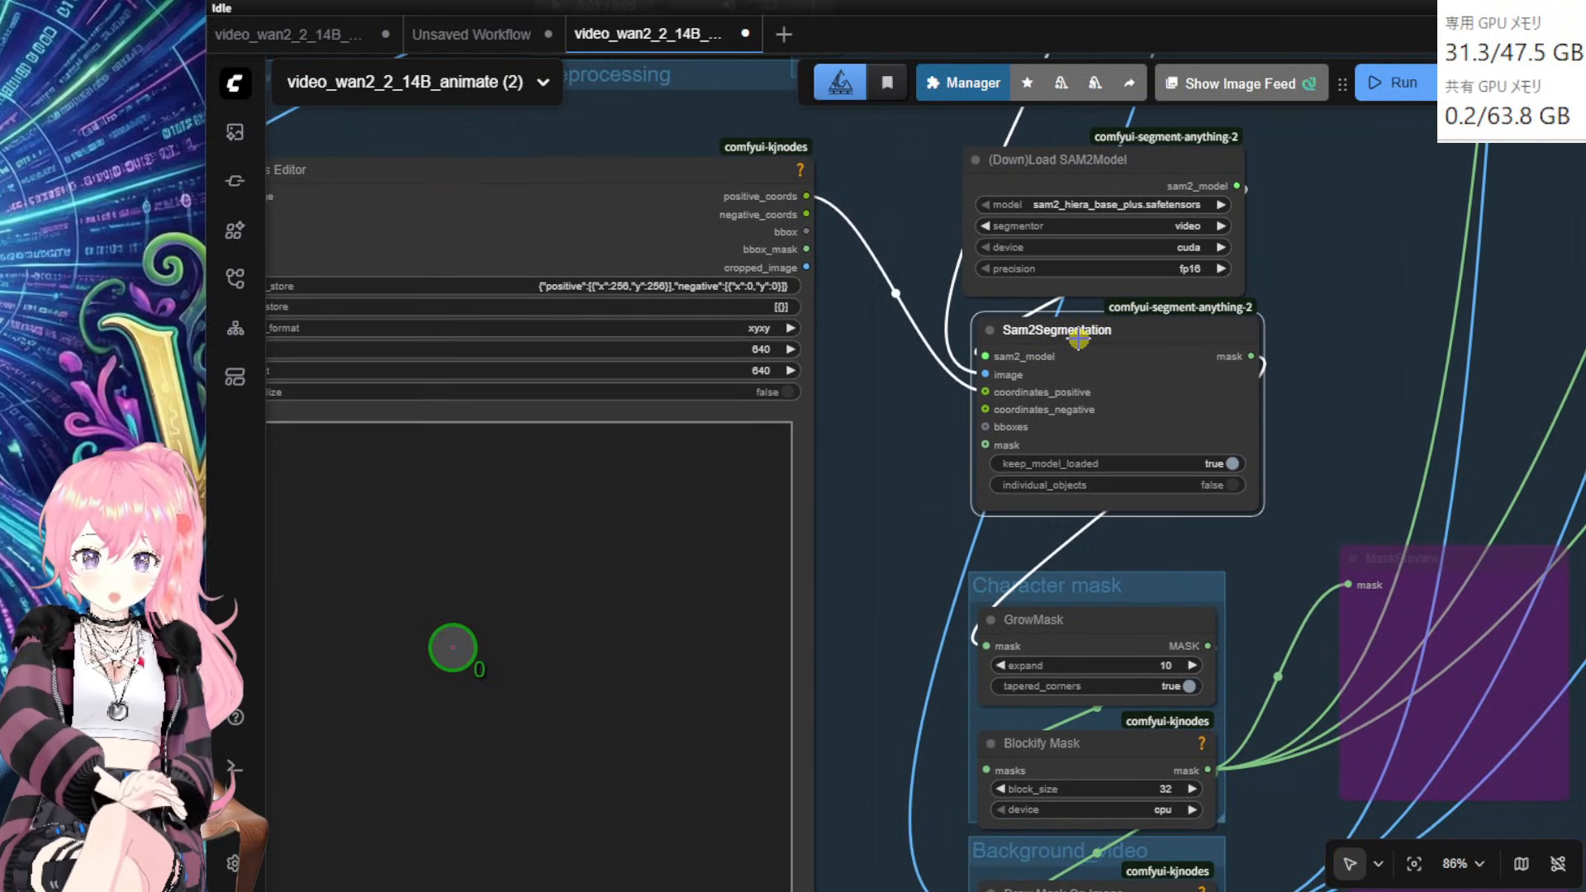
Step: Drag the Points Editor's green point right to about (313, 269), then shift Draw Mask On Image
left_click_drag(911, 399, 1179, 524)
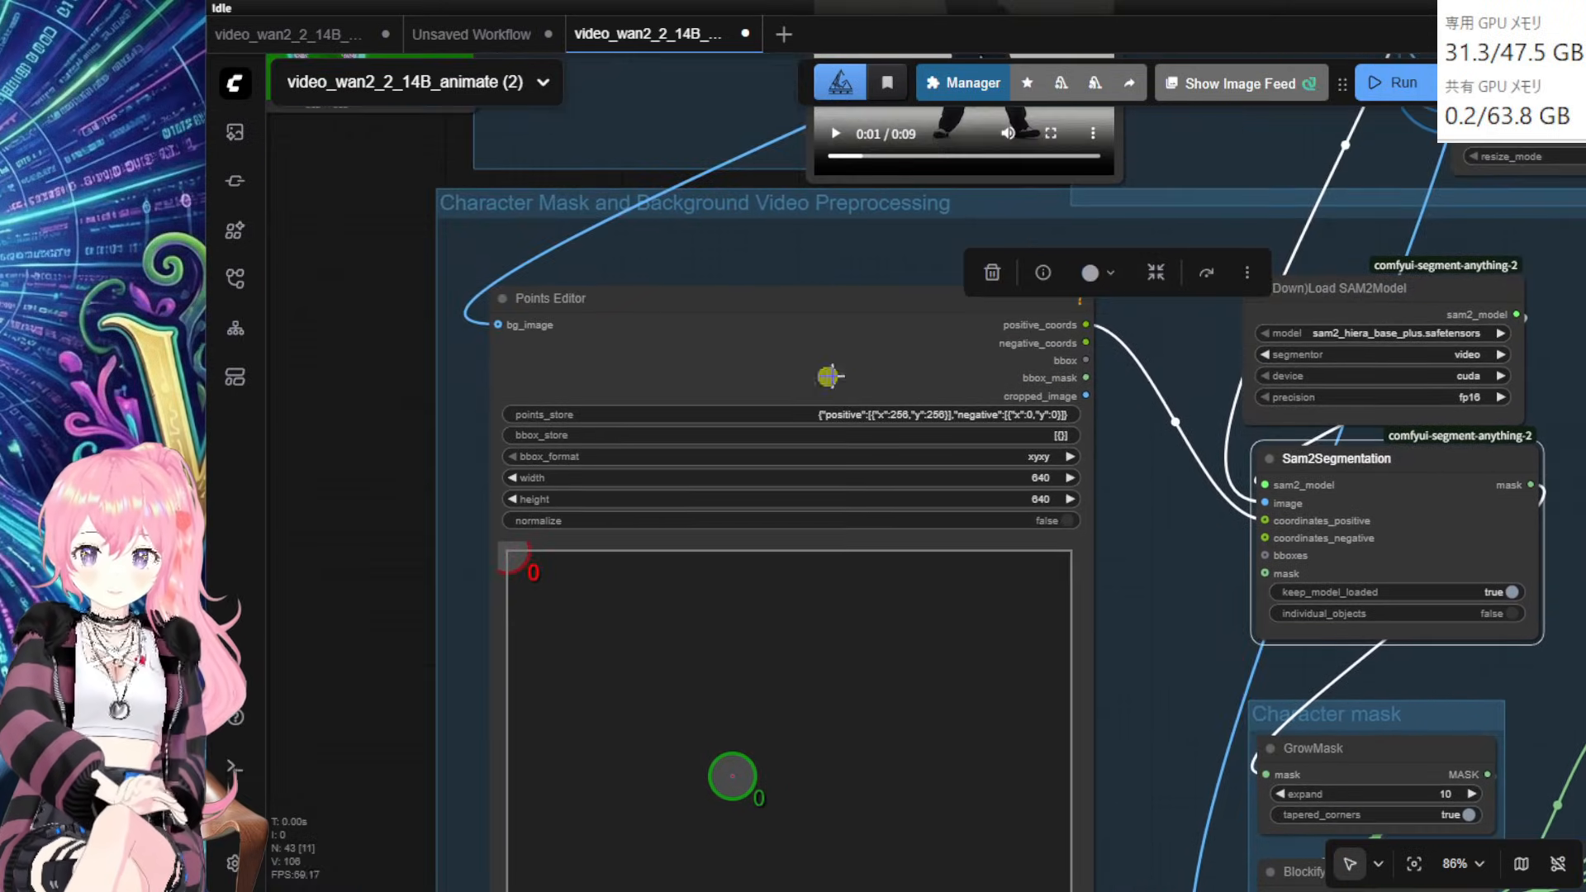
left_click_drag(793, 339, 852, 326)
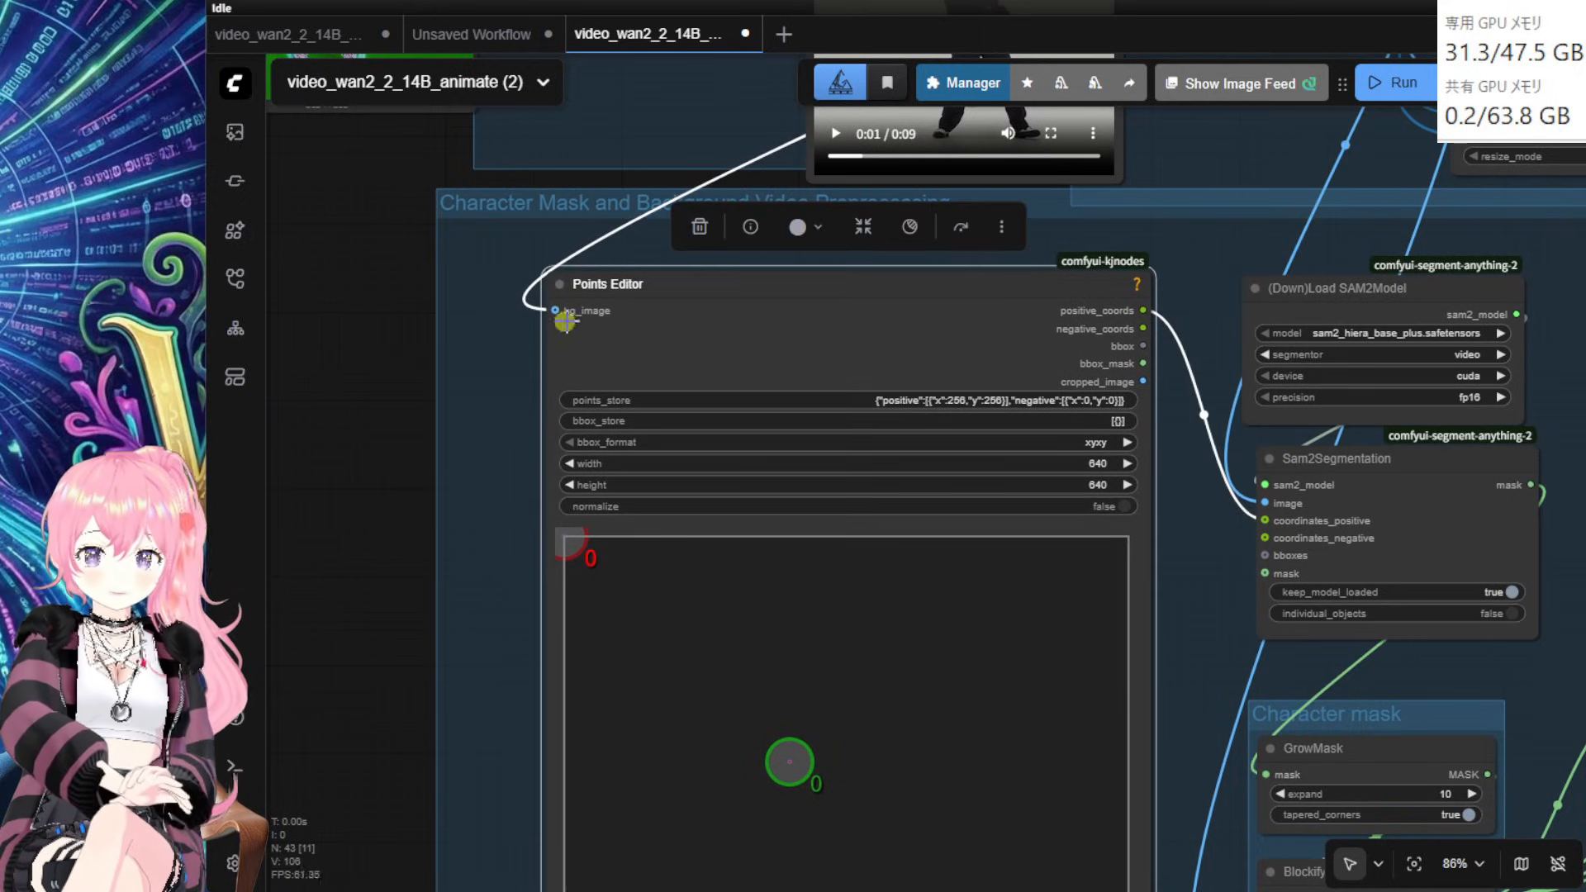
left_click_drag(488, 601, 412, 427)
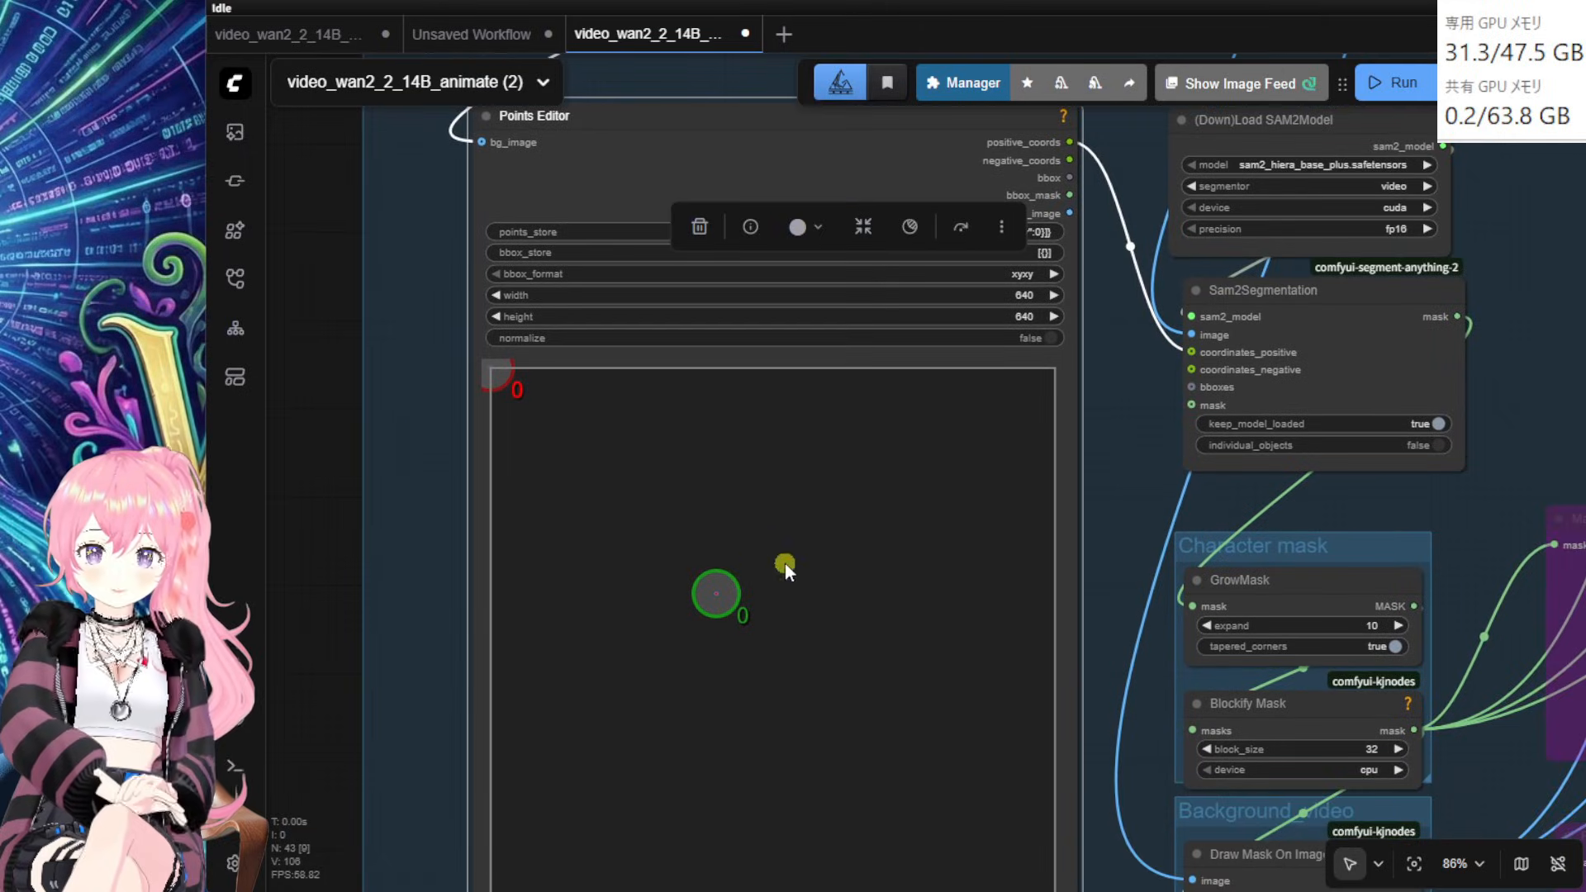
left_click_drag(419, 676, 429, 632)
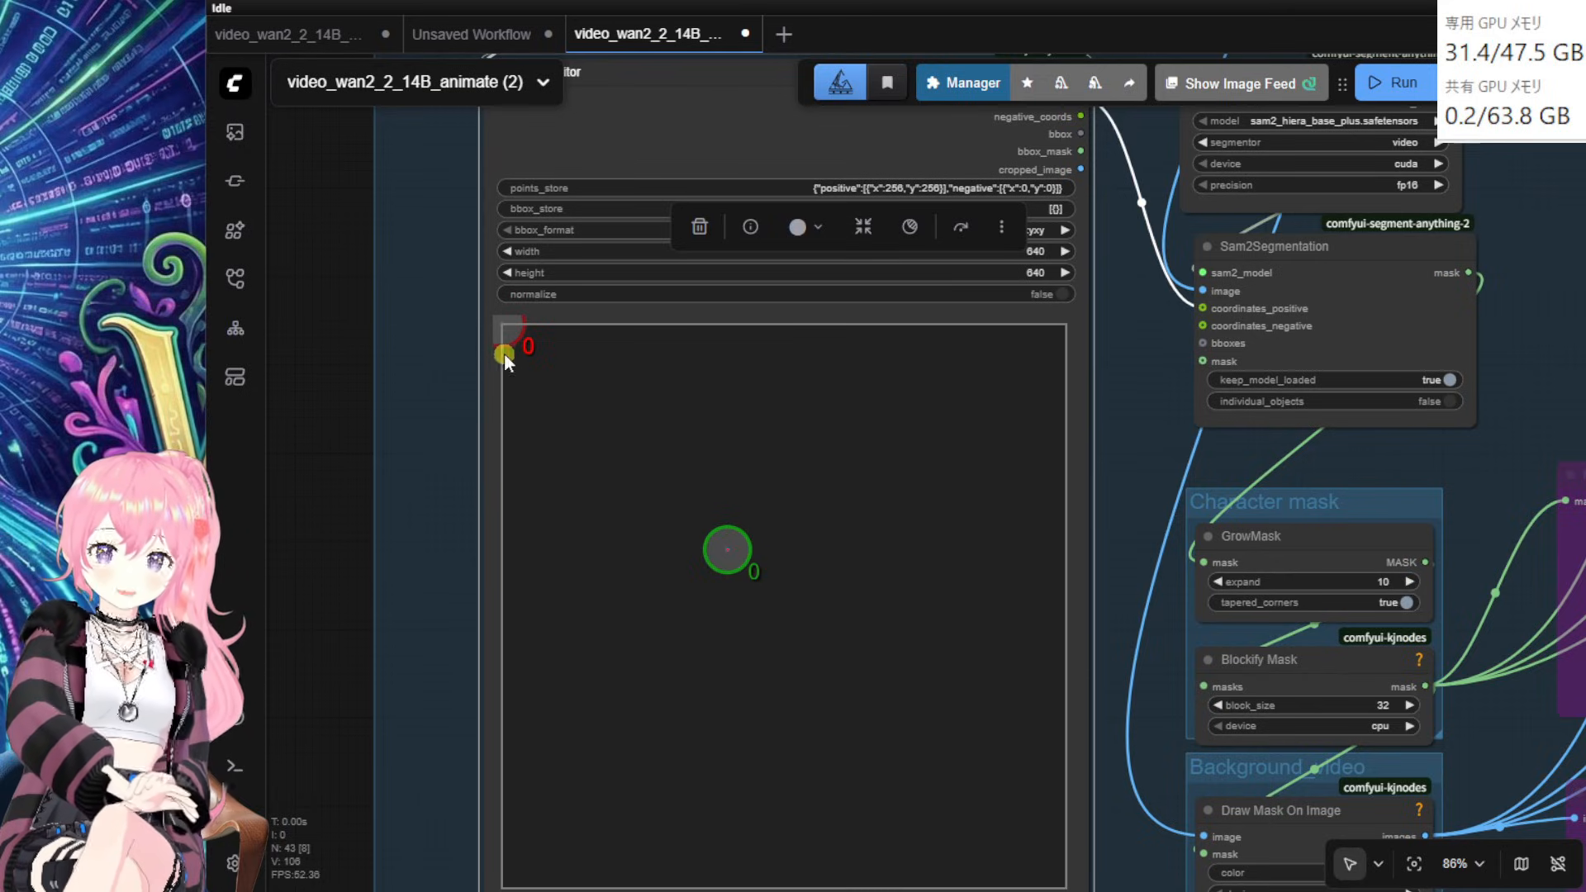
left_click_drag(329, 558, 360, 540)
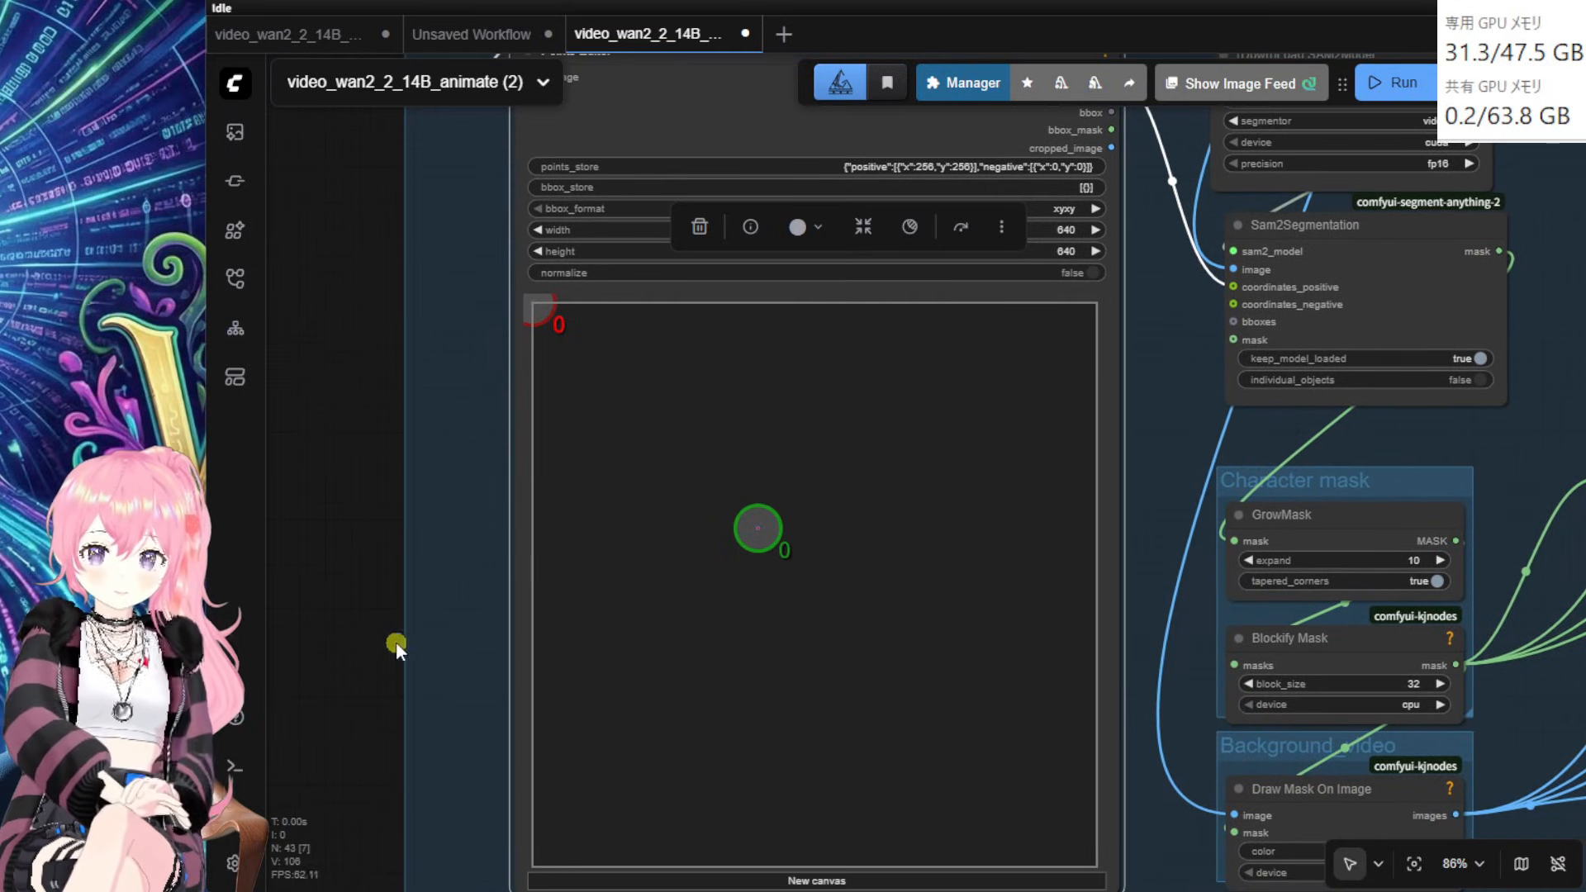
left_click_drag(395, 641, 358, 615)
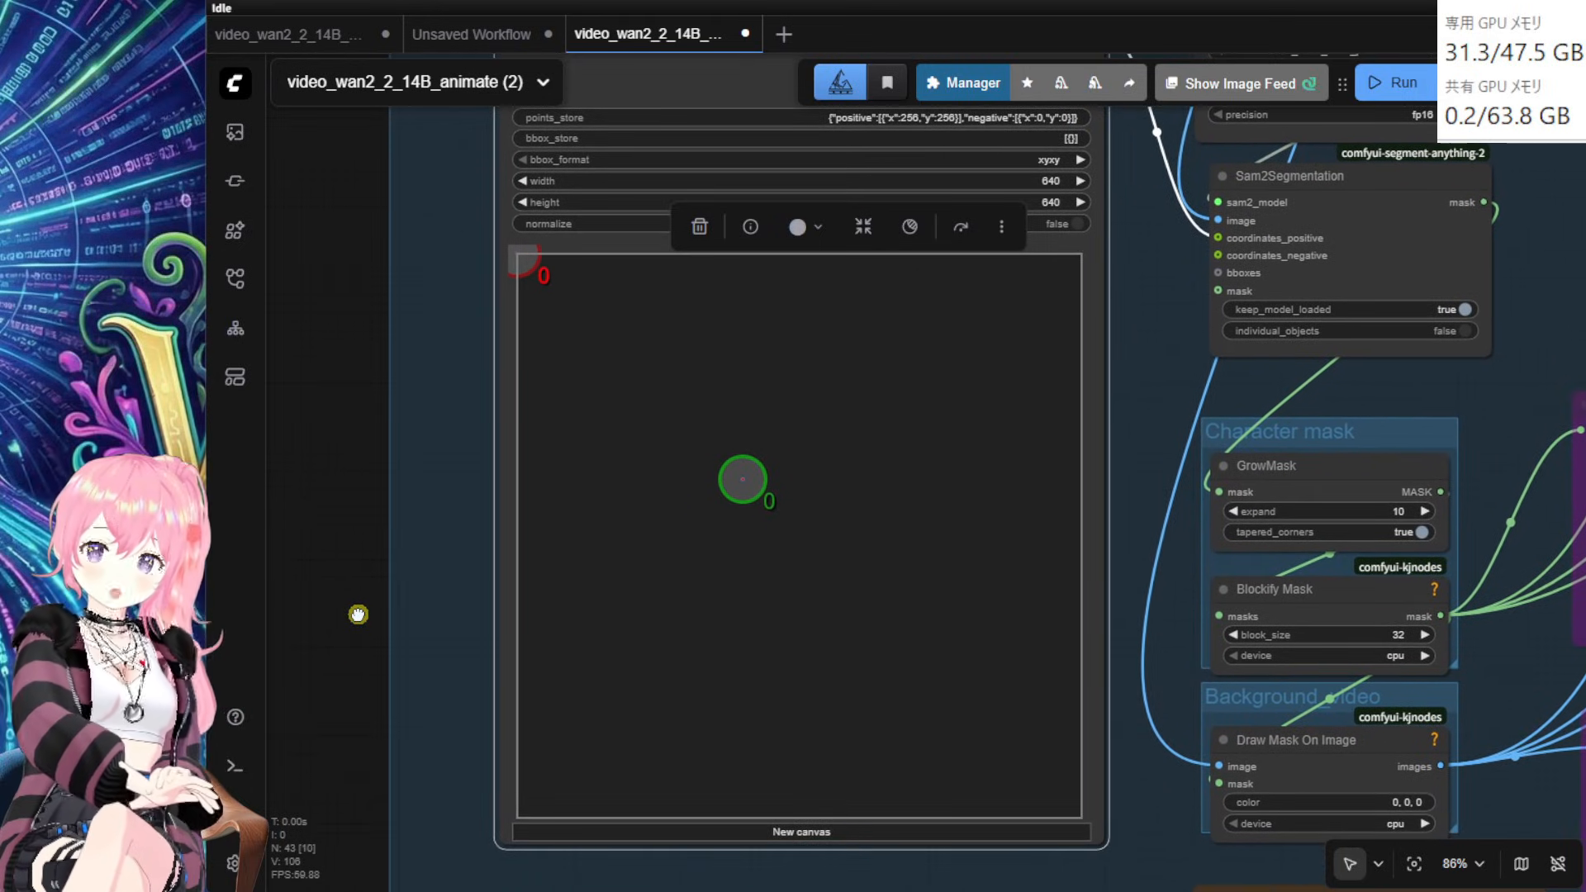
left_click_drag(740, 478, 796, 494)
mouse_move(1441, 704)
left_mouse_down()
mouse_move(1364, 704)
mouse_move(1399, 827)
left_mouse_up()
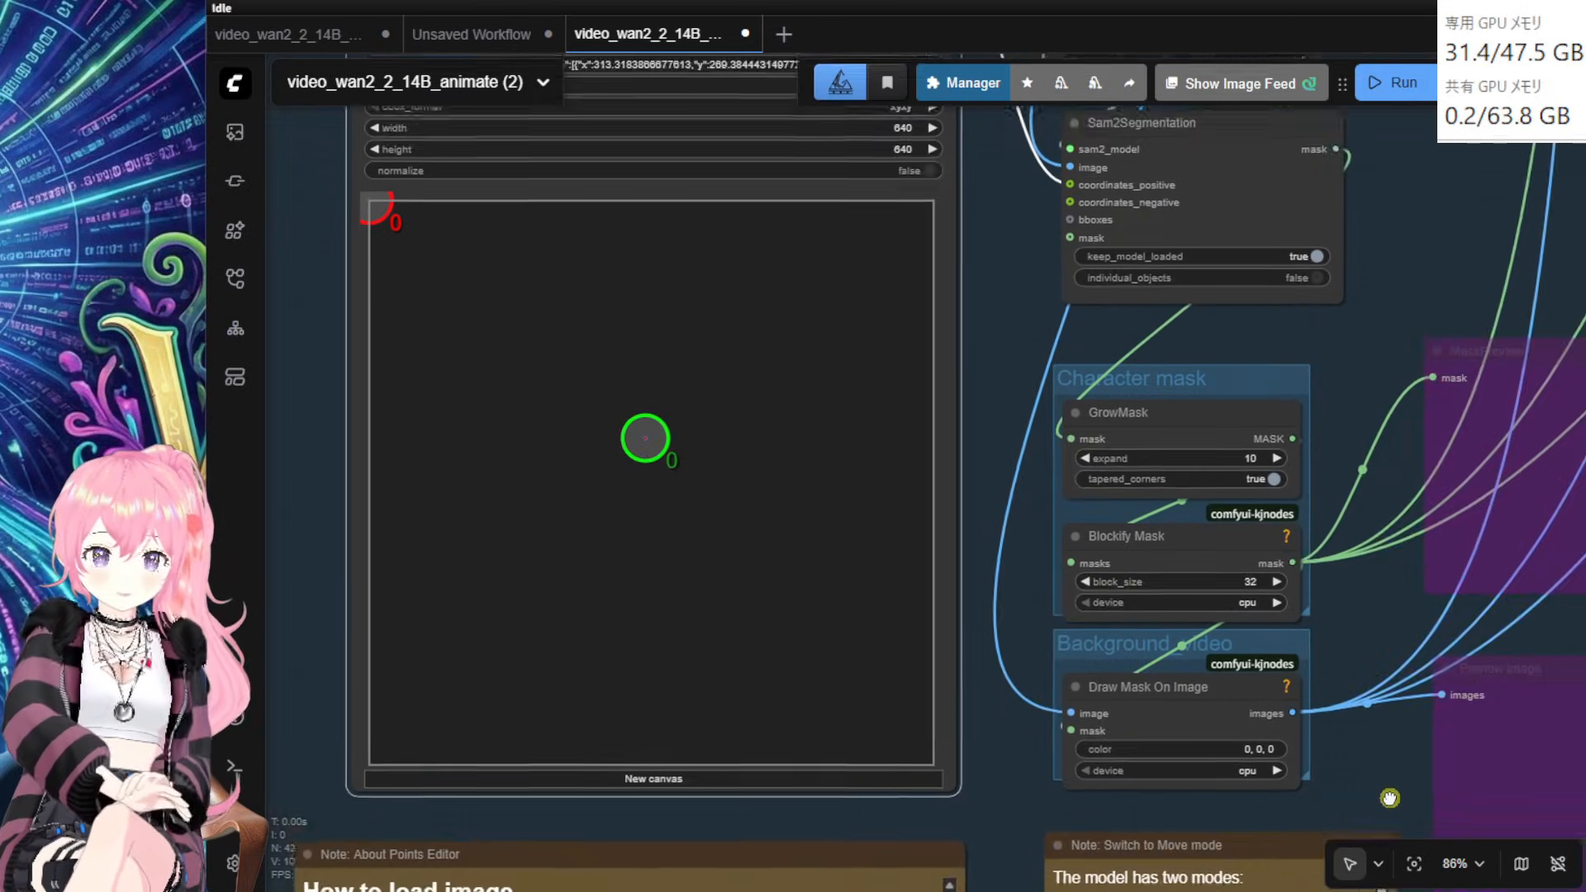
mouse_move(1225, 760)
left_mouse_down()
mouse_move(1176, 728)
mouse_move(1221, 733)
left_mouse_up()
Step: Settle Draw Mask On Image, move Blockify Mask up-left, then nudge Draw Mask On Image right
left_click_drag(1404, 626, 1312, 456)
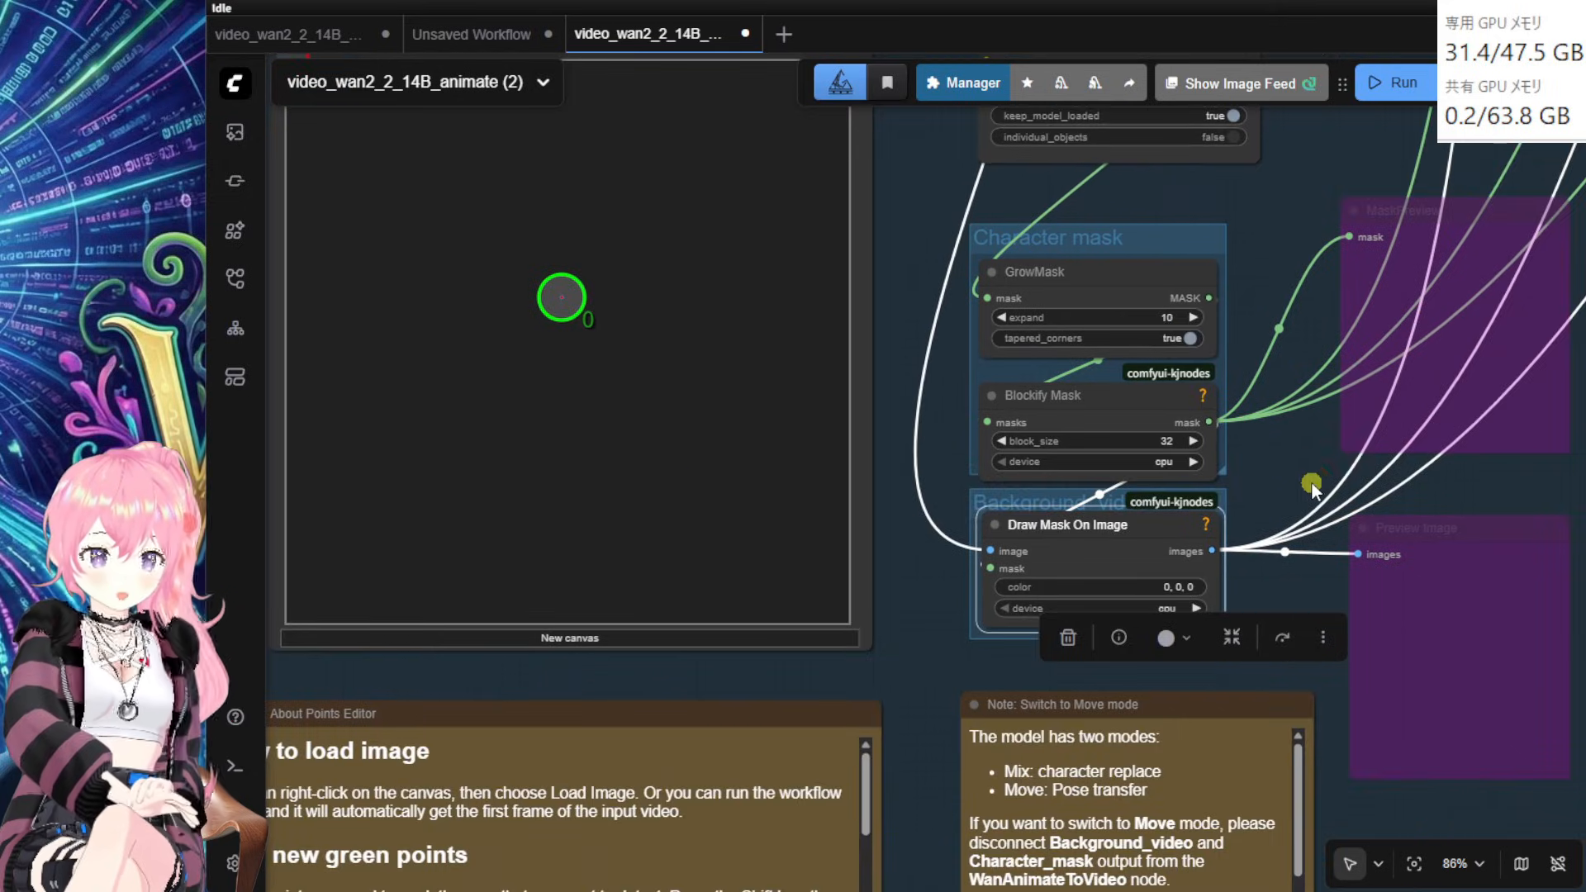
left_click(1313, 488)
left_click_drag(1075, 411, 1071, 397)
left_click_drag(1111, 537, 1120, 536)
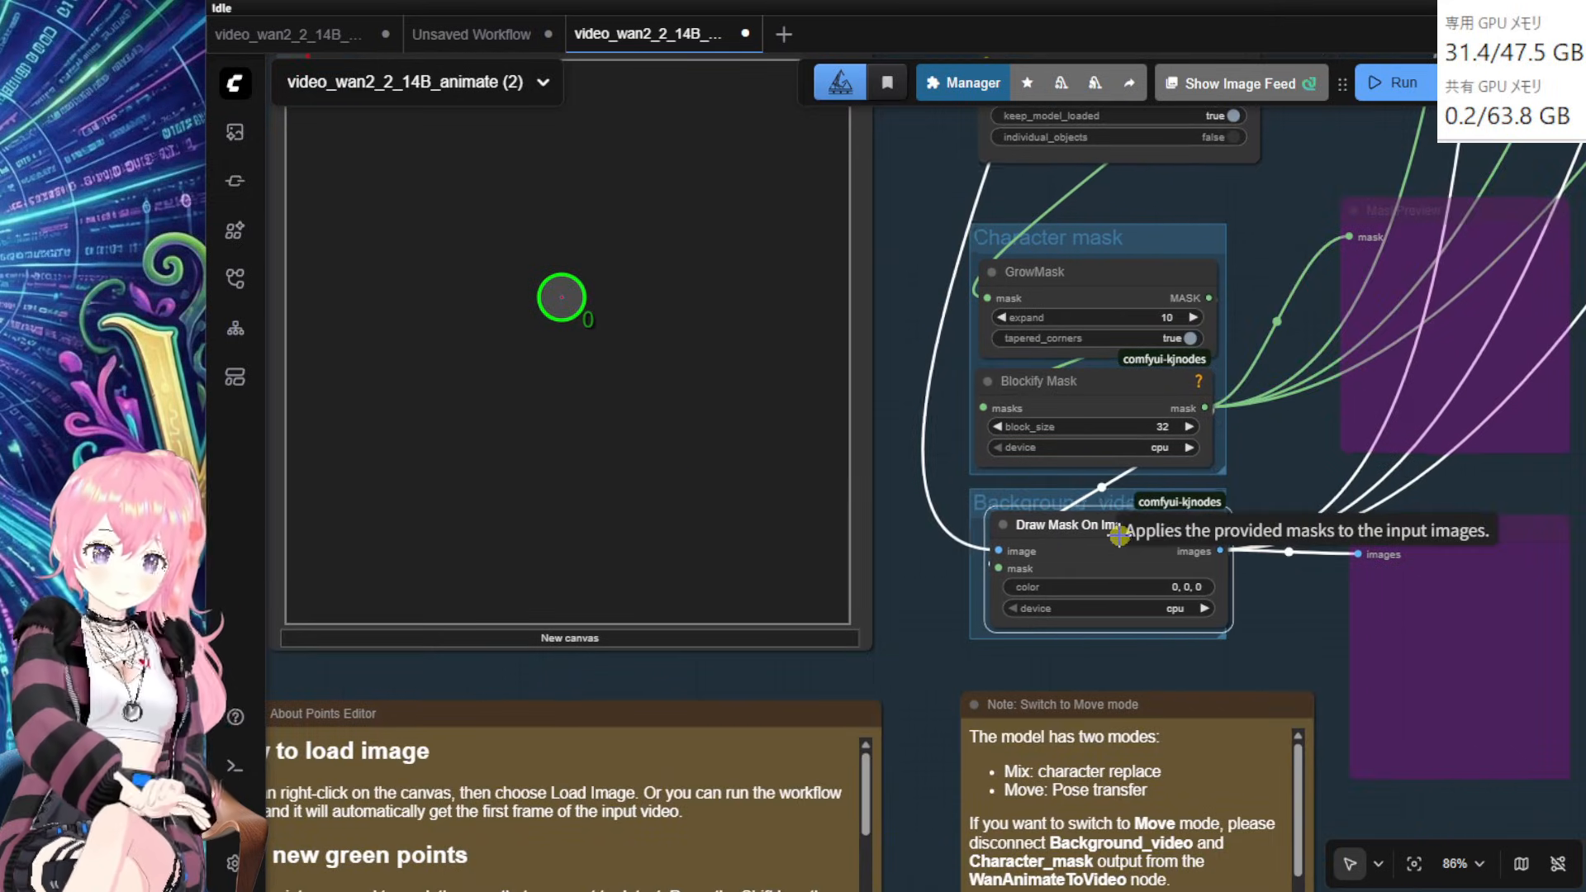
Step: Check the Points Editor and Load Video area, then move Blockify Mask up over GrowMask
left_click_drag(1268, 222, 1438, 787)
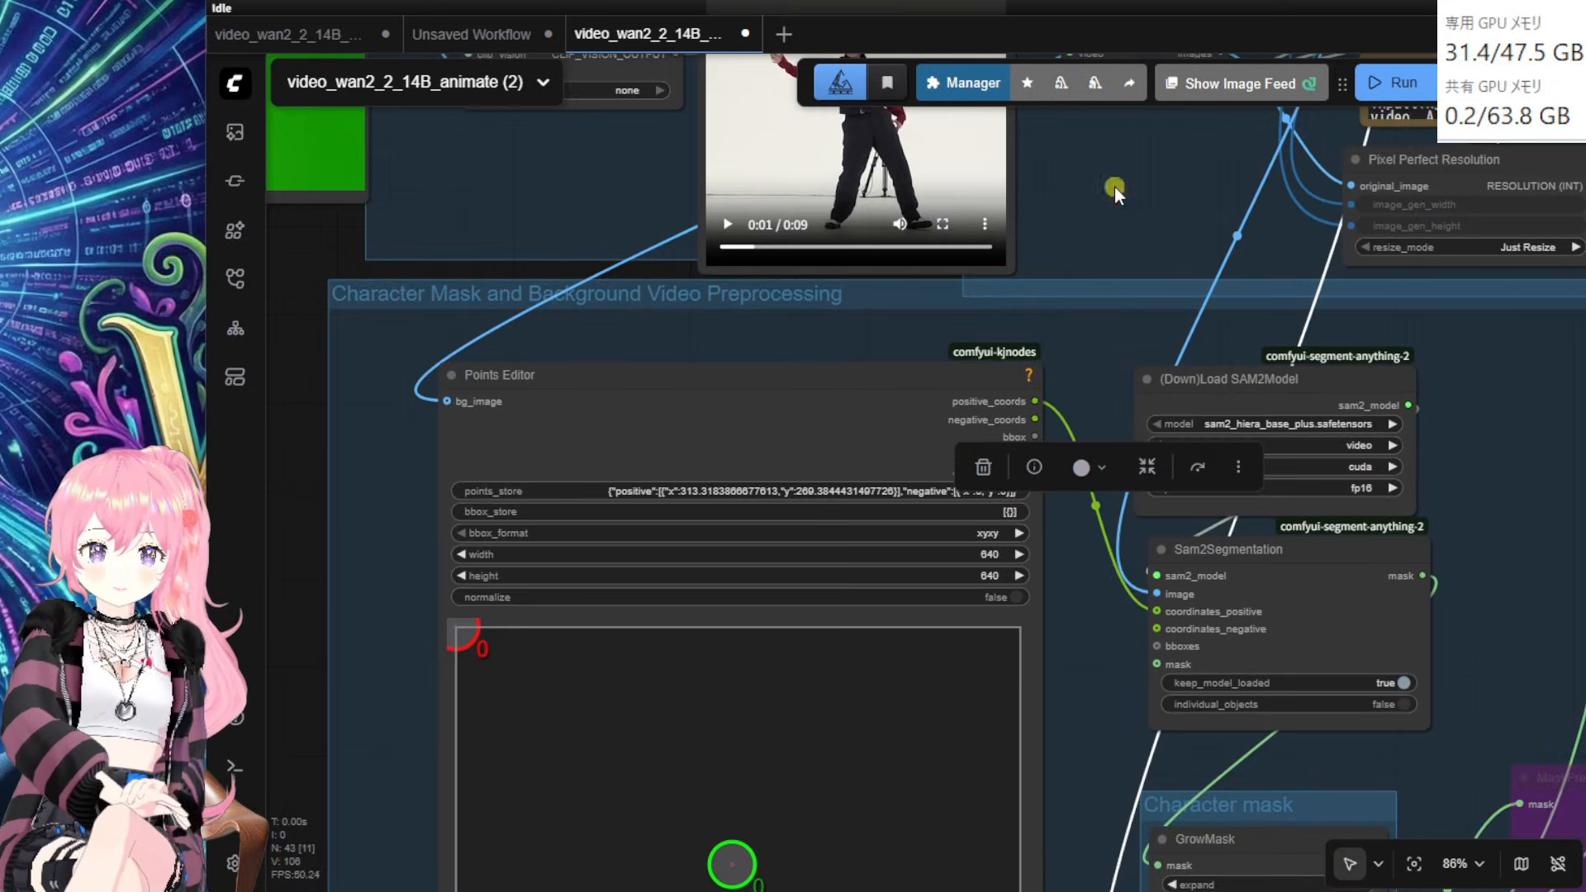
mouse_move(1113, 187)
left_mouse_down()
mouse_move(1168, 457)
mouse_move(1149, 492)
mouse_move(1137, 171)
left_mouse_up()
left_click_drag(1510, 706, 1474, 124)
scroll(1386, 756, "down", 3)
left_click(1177, 579)
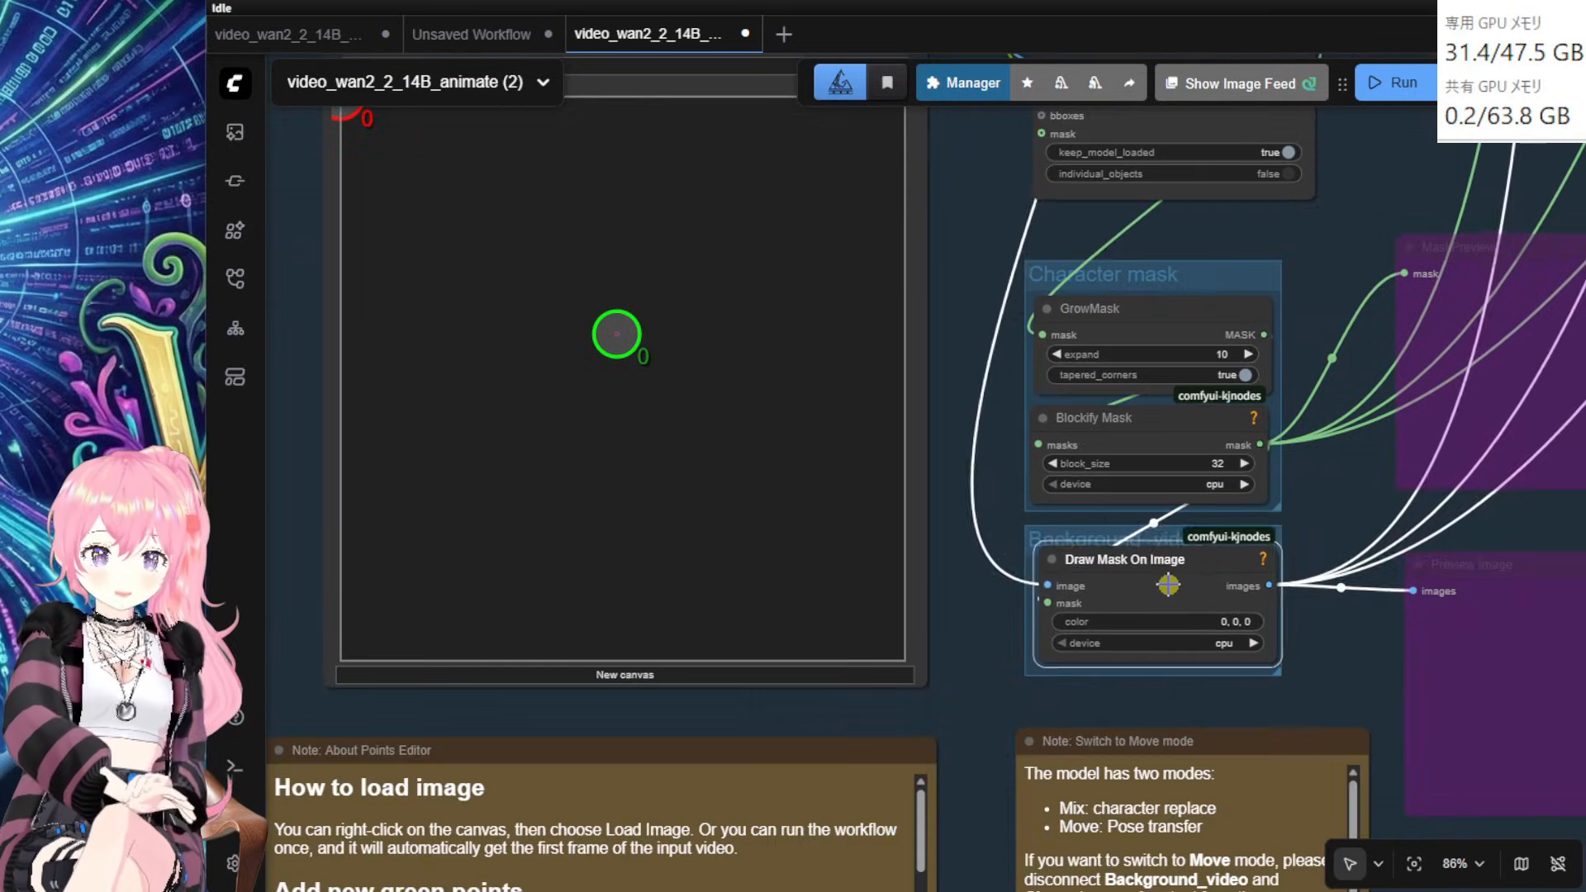
left_click_drag(1310, 672, 1390, 643)
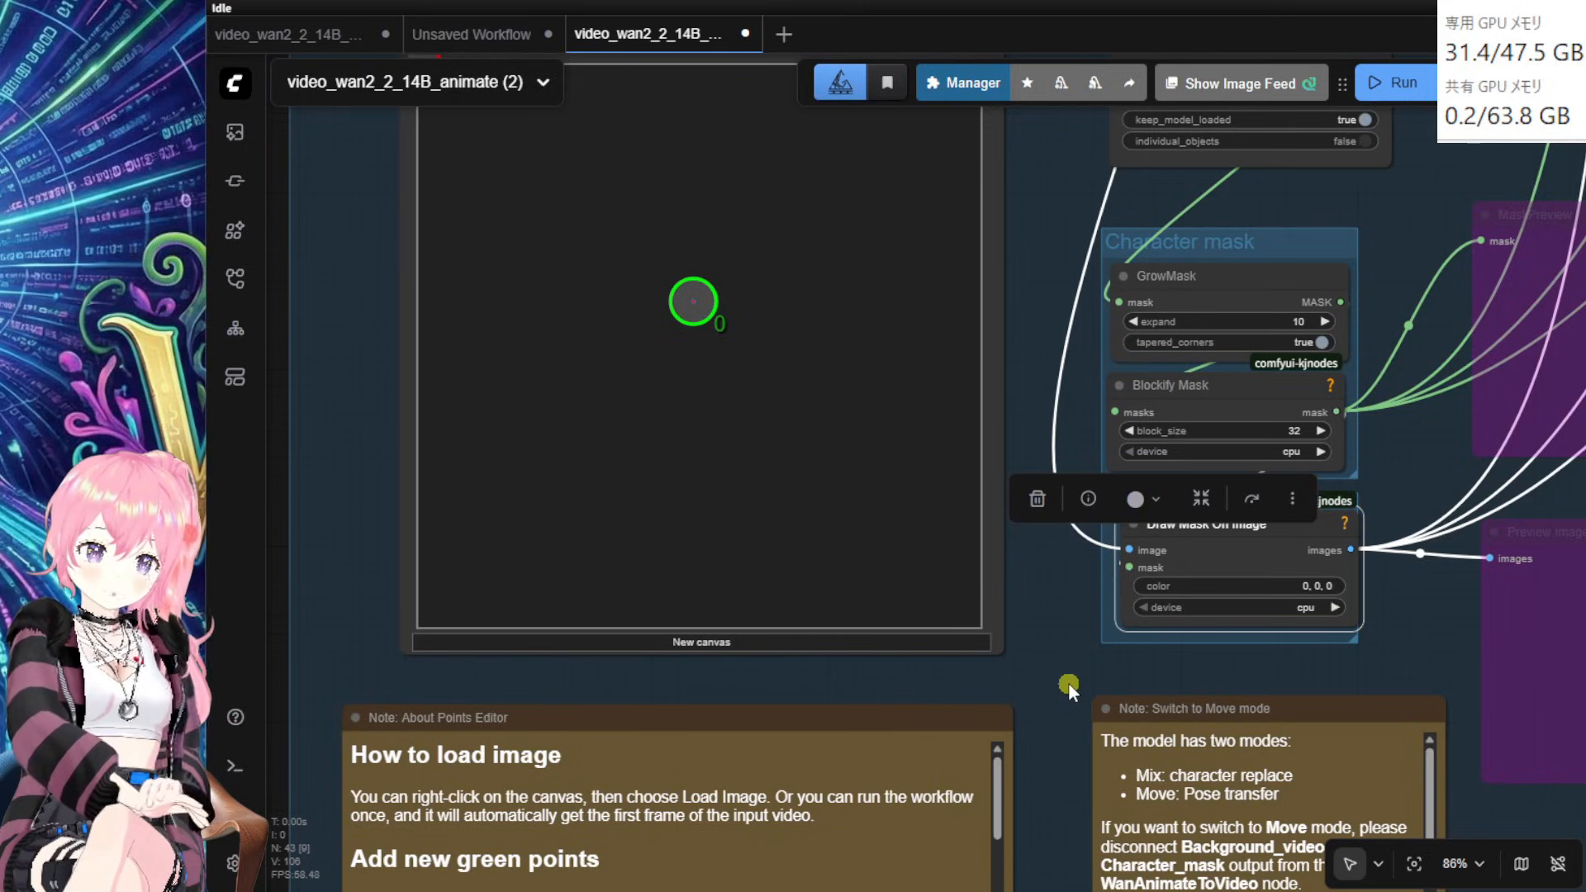
left_click_drag(1069, 683, 1034, 679)
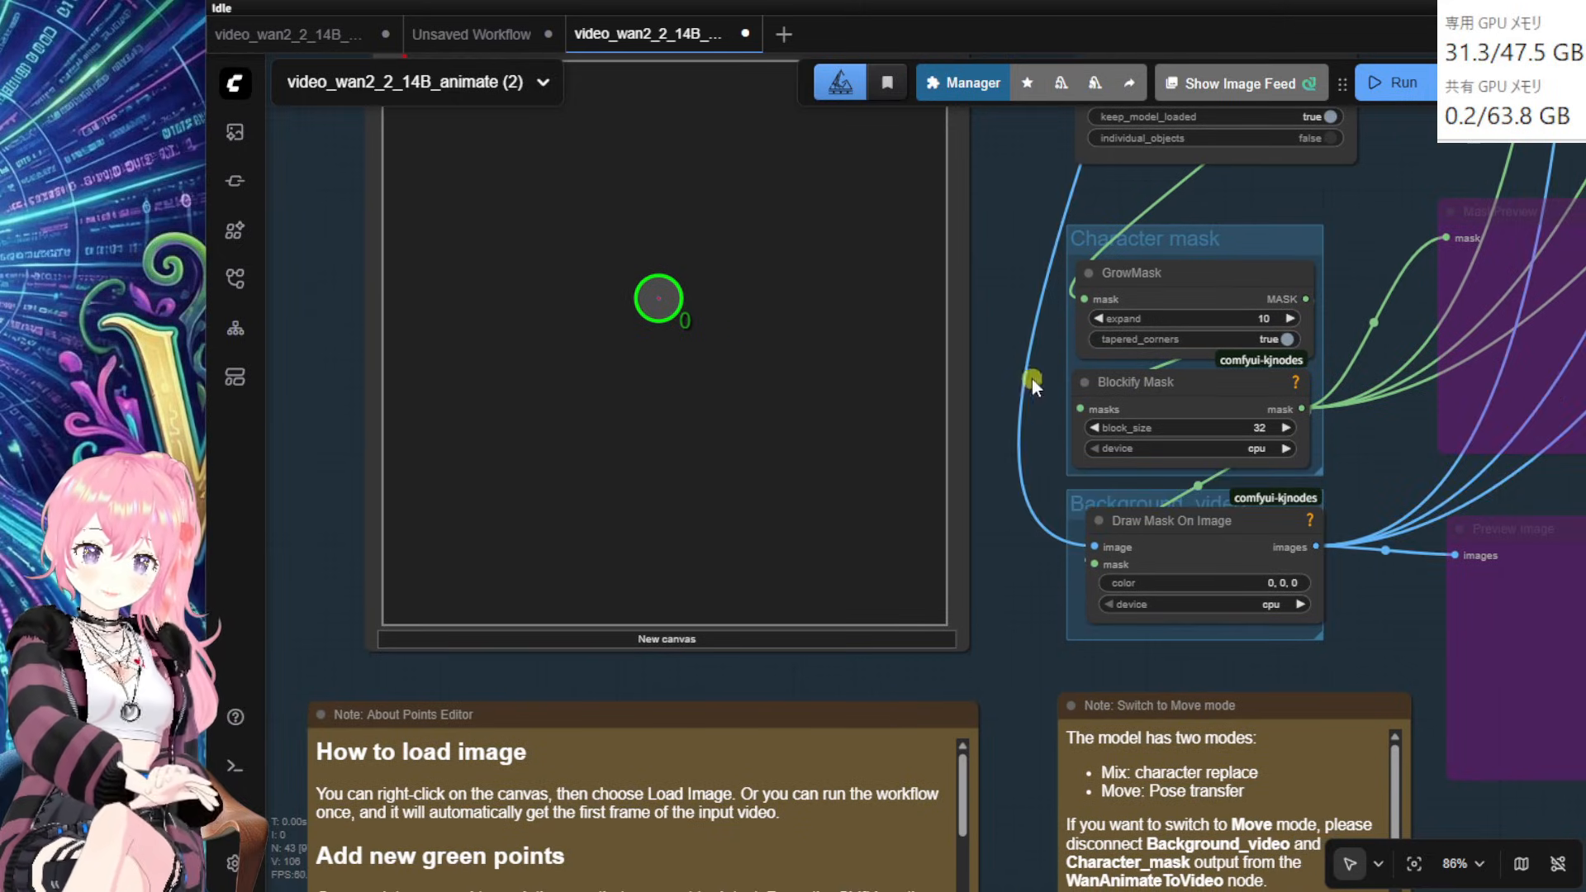
left_click_drag(1010, 266, 1044, 234)
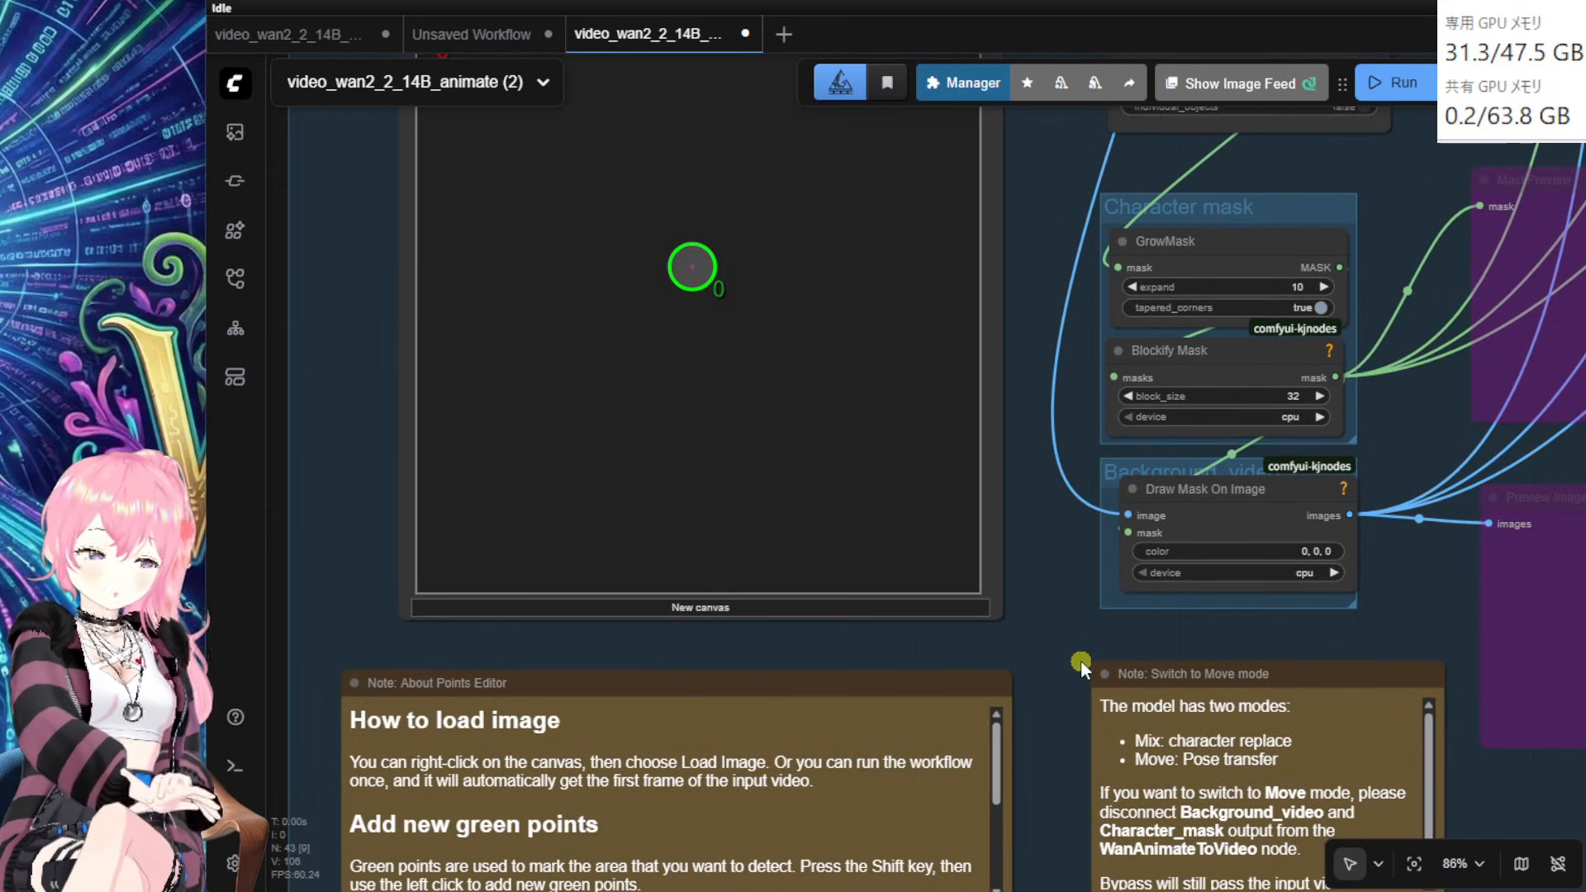
left_click_drag(1377, 617, 1002, 844)
mouse_move(851, 595)
left_mouse_down()
mouse_move(830, 457)
mouse_move(920, 616)
mouse_move(804, 548)
mouse_move(841, 596)
left_mouse_up()
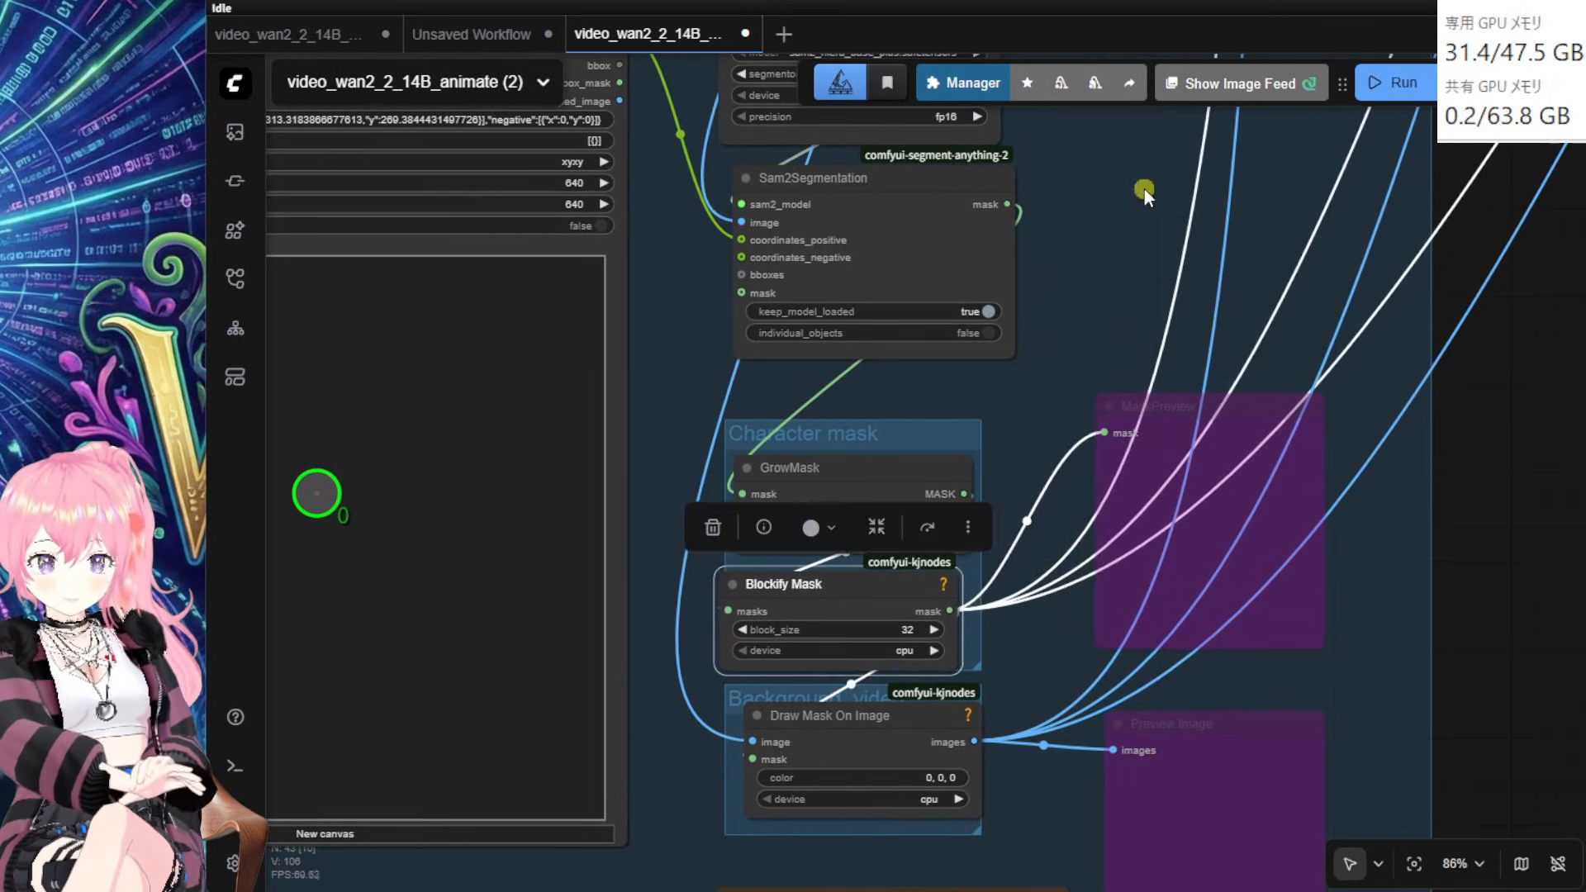
left_click_drag(1145, 190, 868, 891)
Step: Nudge the Save Video node down and pan back up to the Video Sampling subgraph
left_click_drag(1227, 291, 1235, 363)
left_click_drag(1130, 111, 1062, 230)
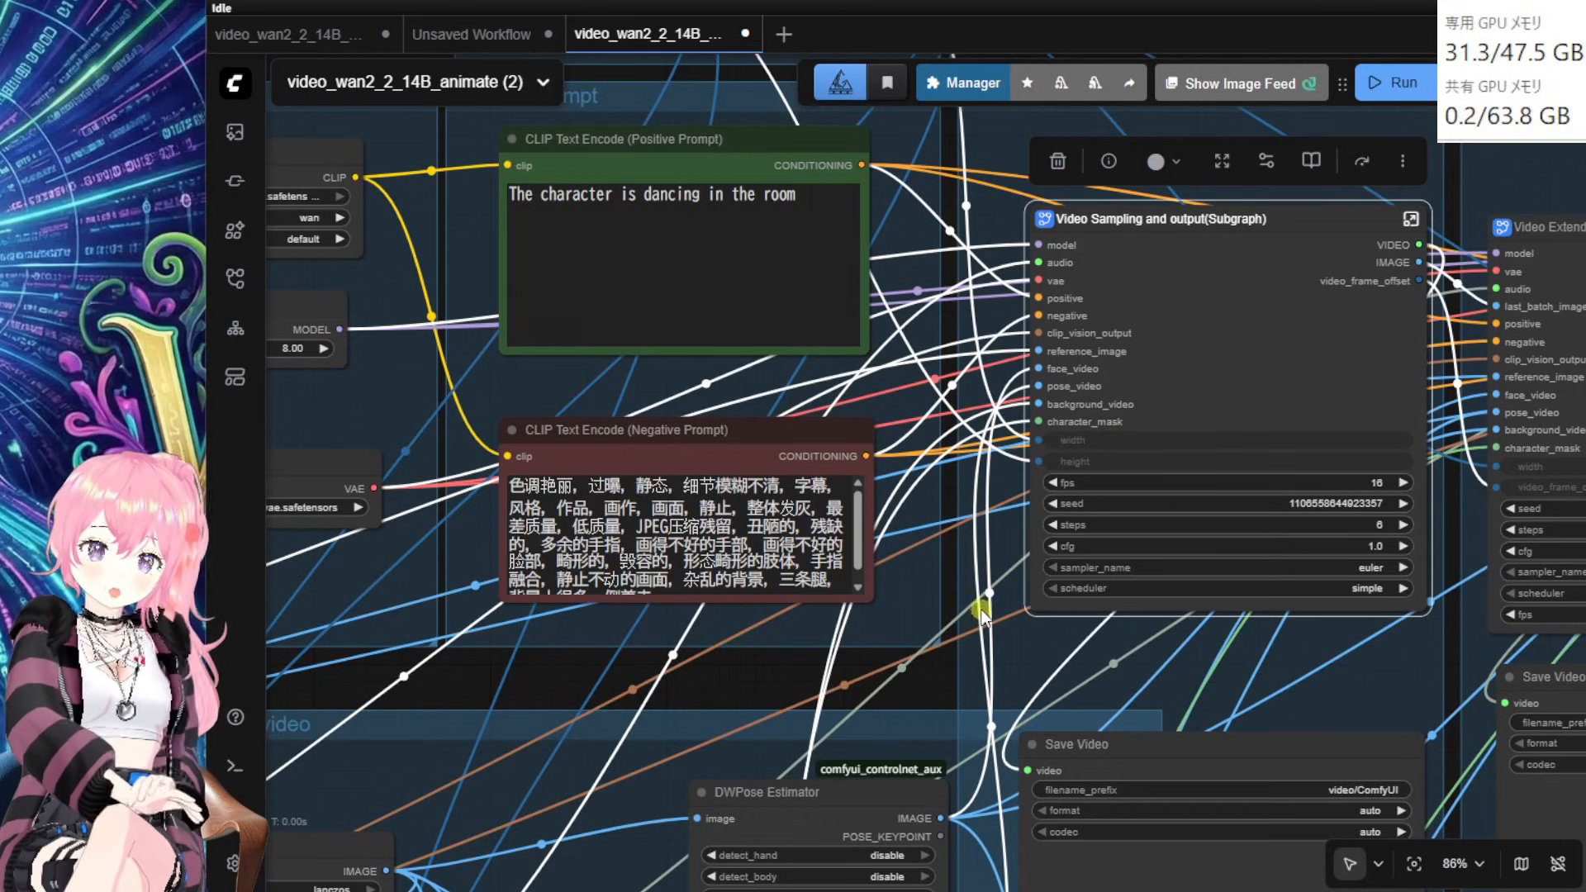
mouse_move(923, 694)
left_mouse_down()
mouse_move(874, 674)
mouse_move(913, 652)
mouse_move(908, 701)
mouse_move(820, 739)
mouse_move(885, 742)
mouse_move(848, 736)
mouse_move(687, 849)
left_mouse_up()
Step: Add a Literals Float node through node search and place it in the empty space
left_click_drag(798, 245, 679, 410)
double_click(680, 409)
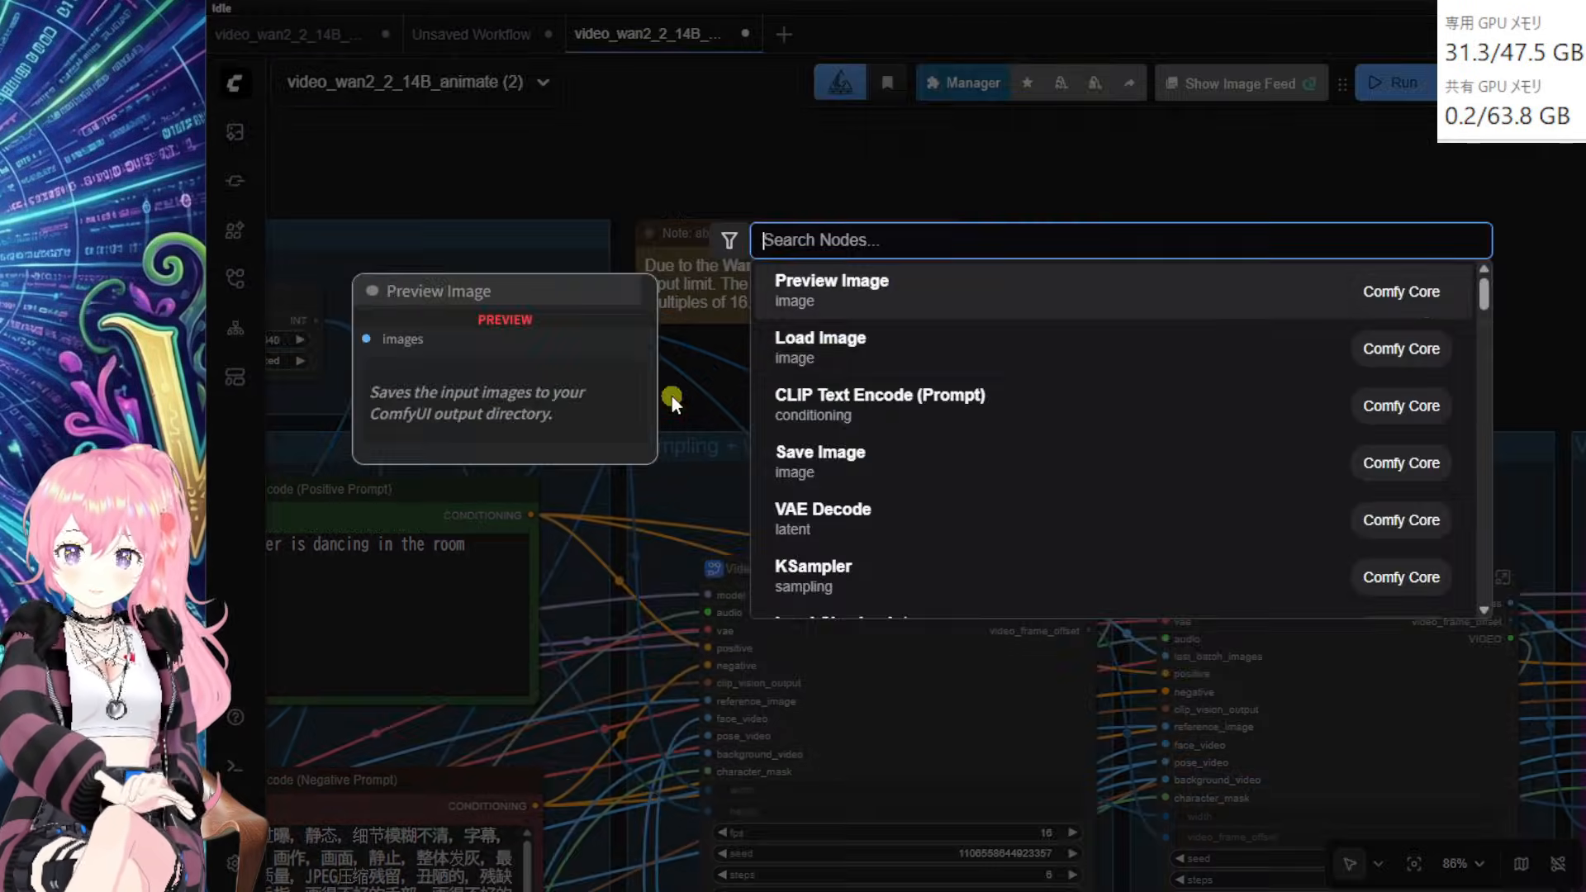
type("float")
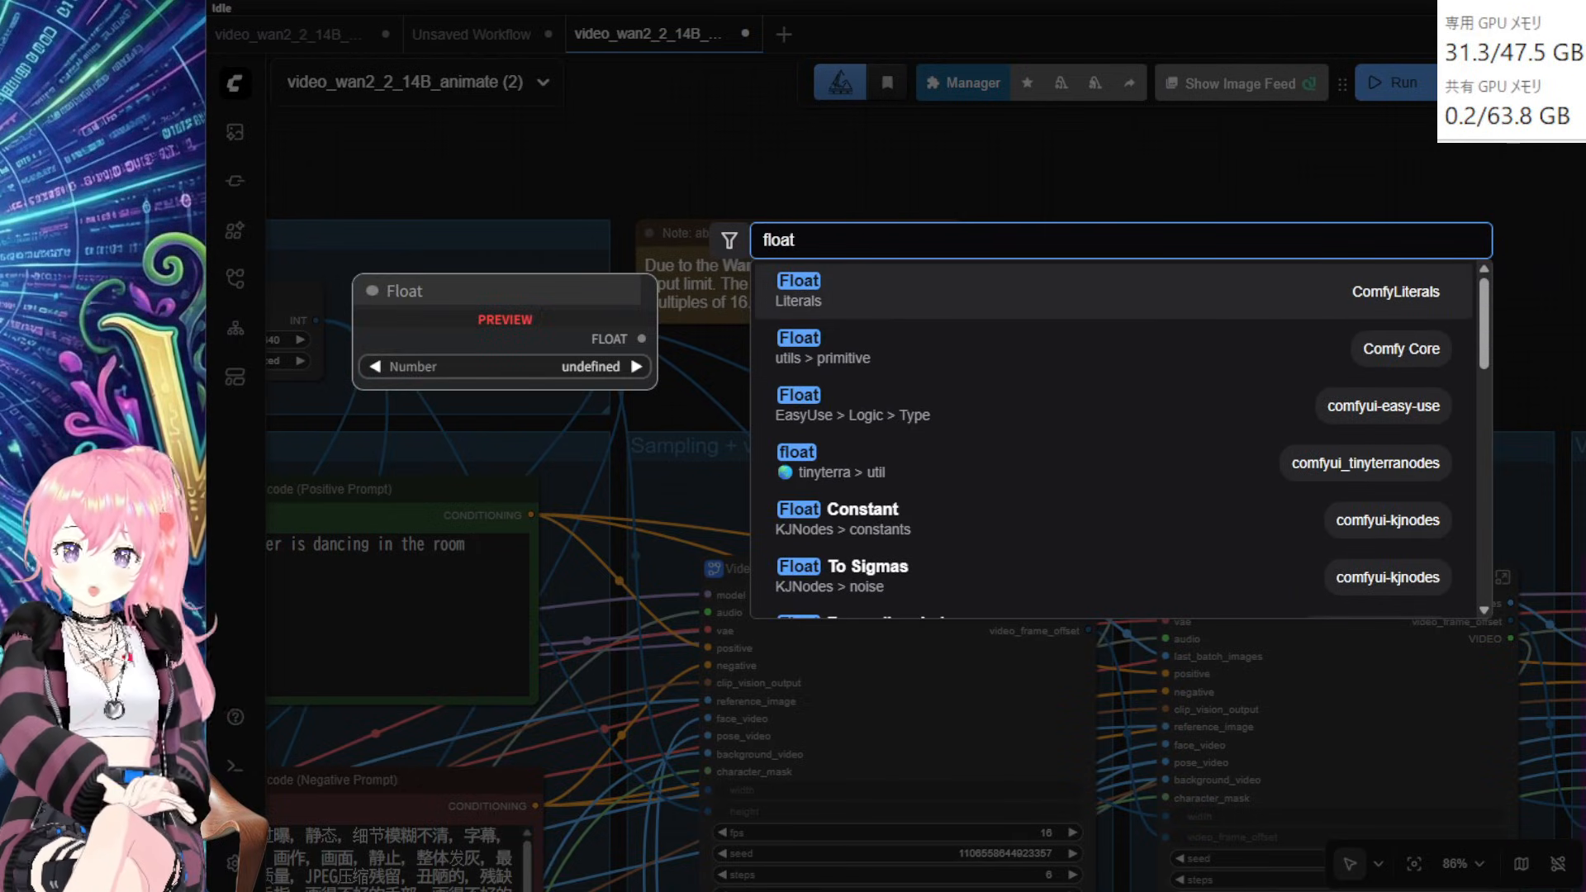
left_click(837, 294)
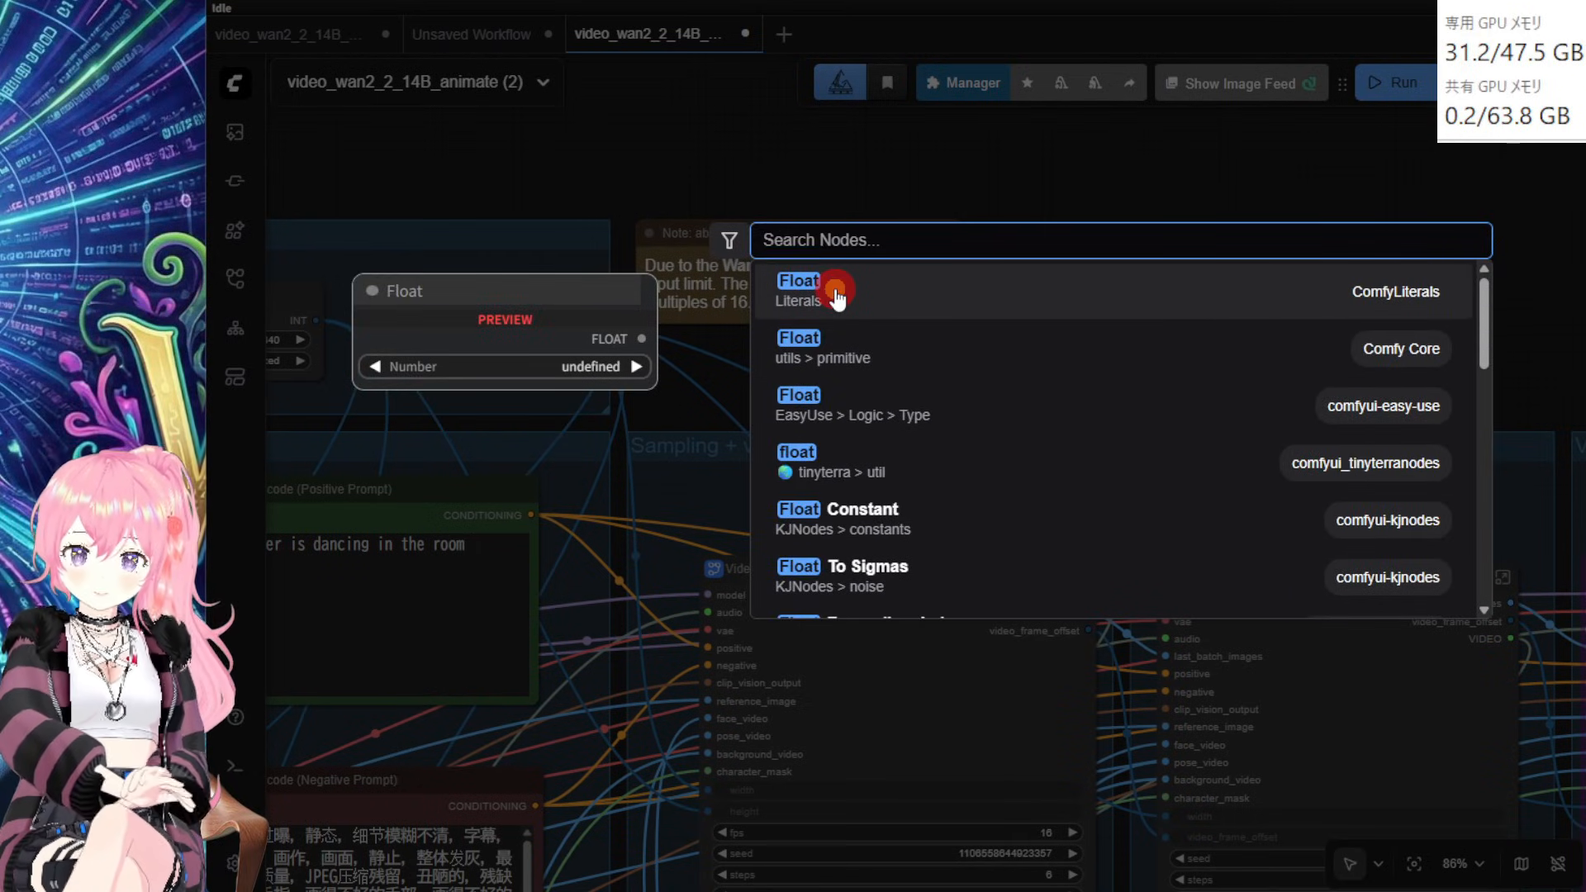
scroll(980, 356, "up", 8)
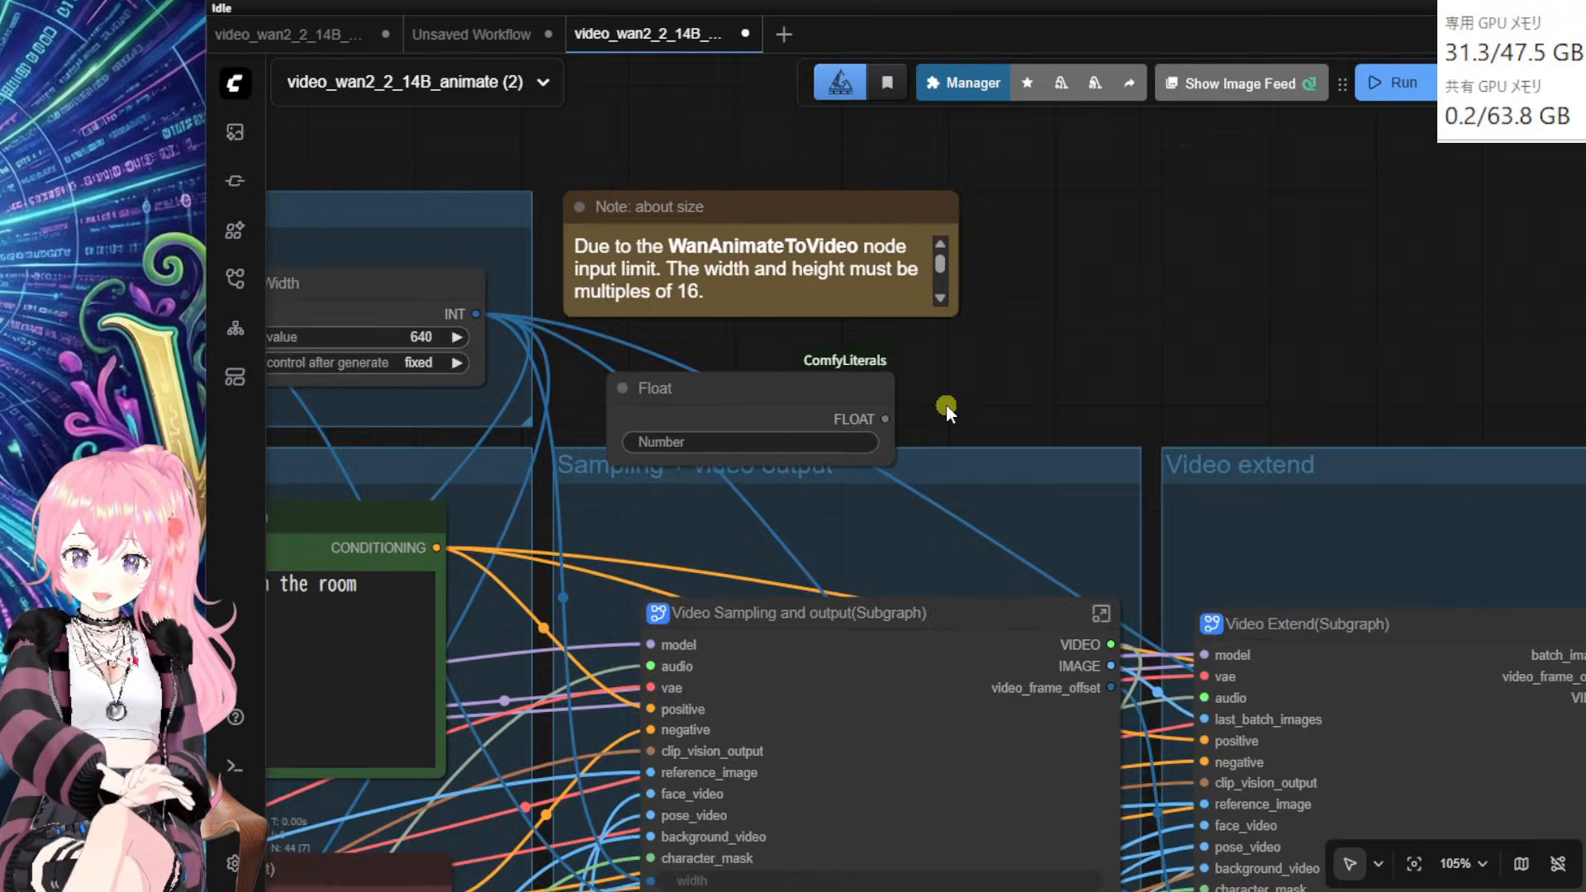
left_click_drag(741, 400, 838, 408)
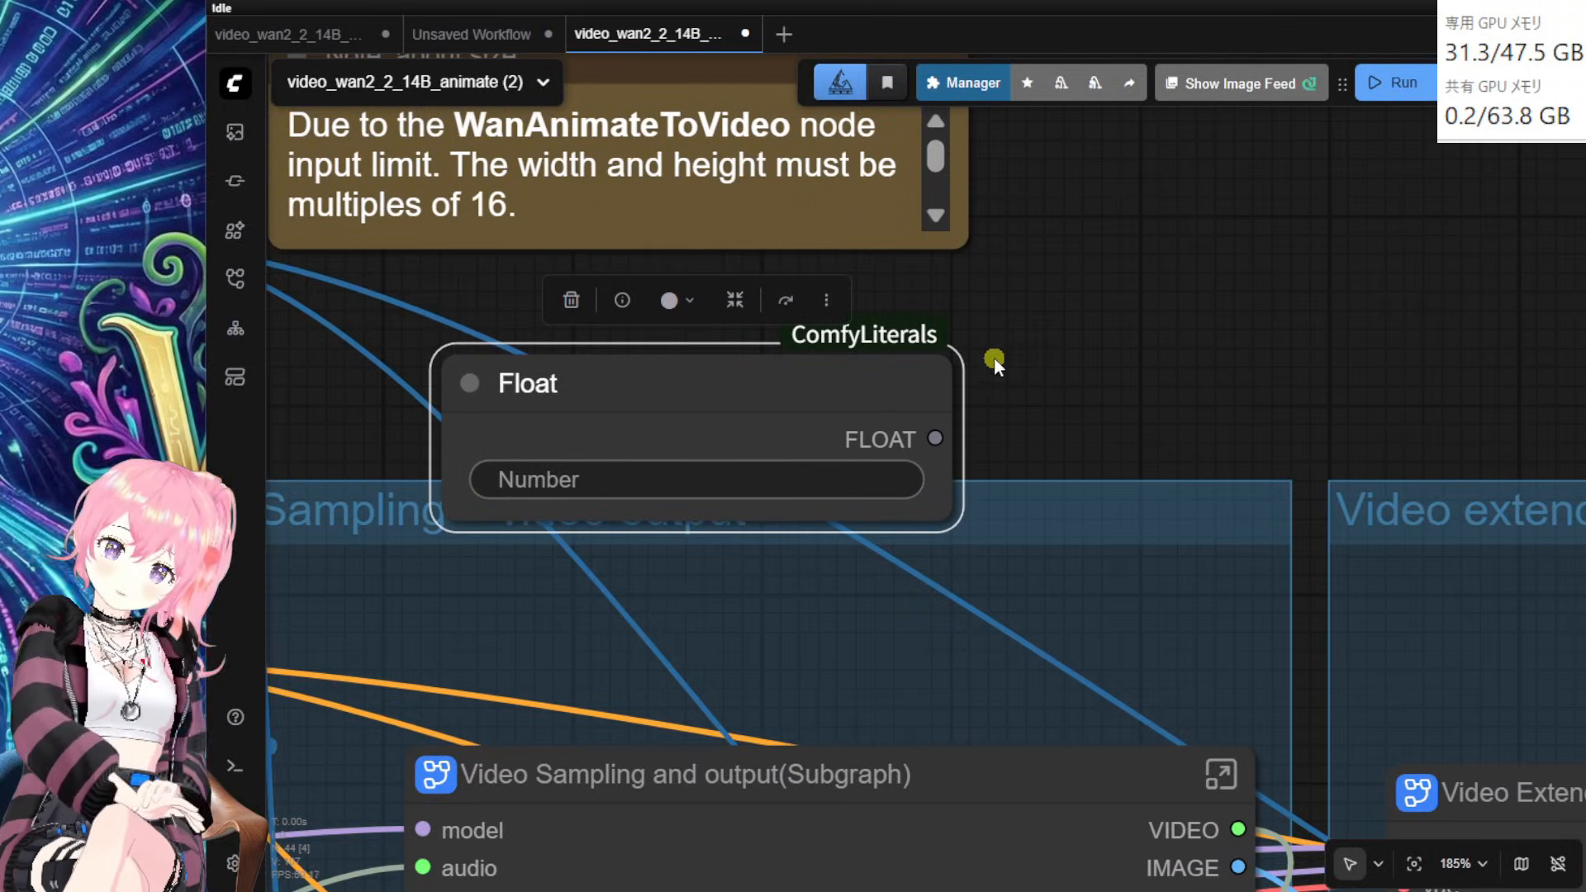
left_click(1049, 357)
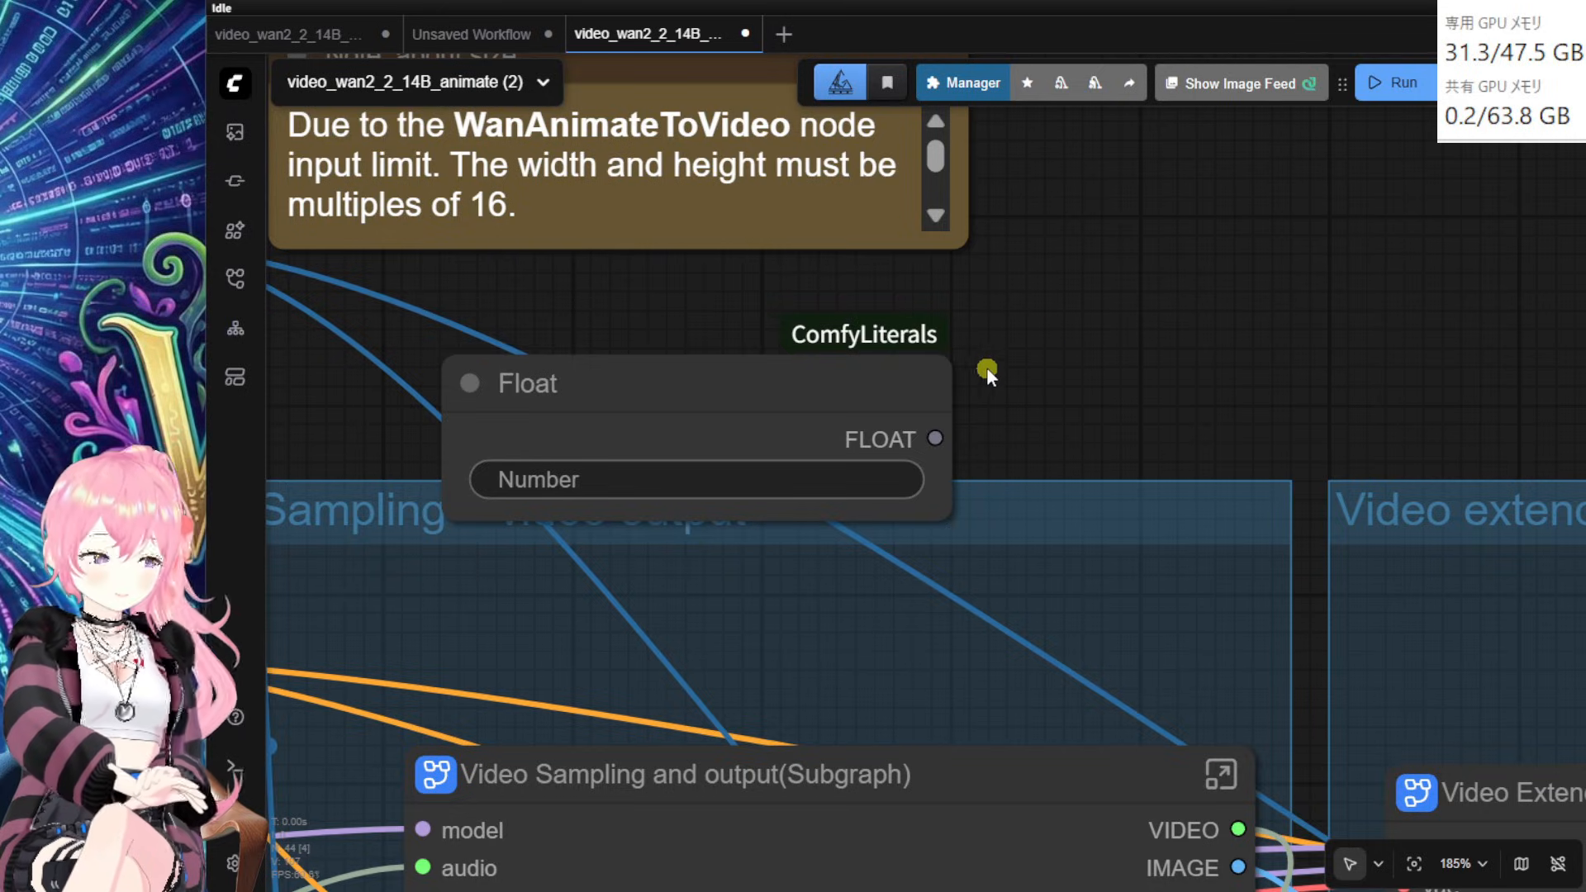
Step: Enter 30 as the Float node's Number value
left_click(843, 473)
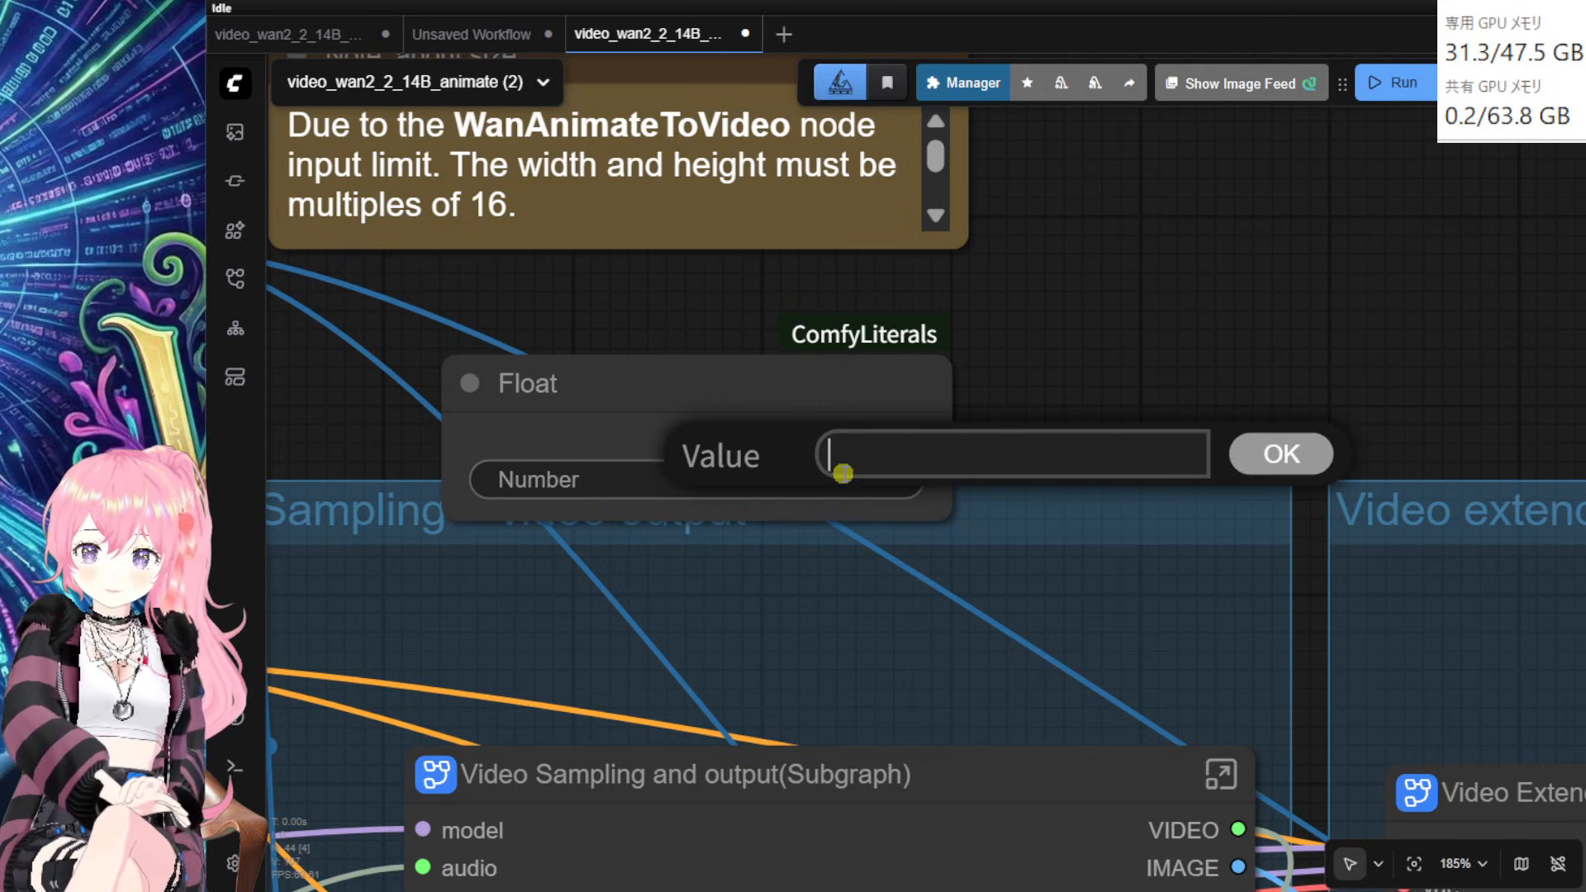
type("30")
key("Return")
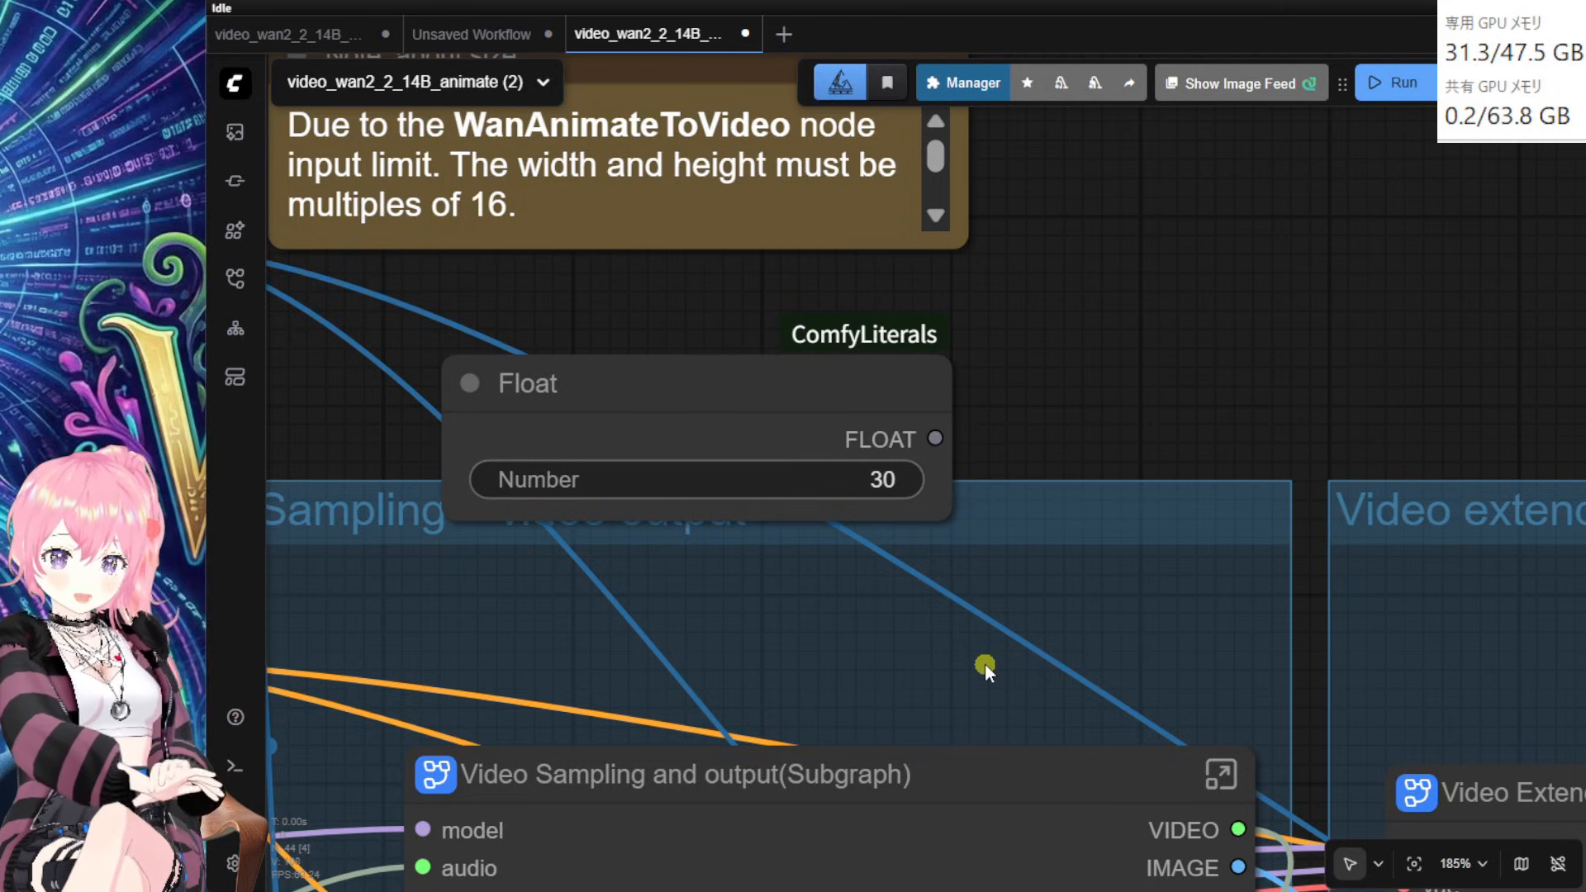
scroll(1001, 395, "down", 3)
Step: Connect the Float output to the Video Sampling subgraph's fps input
left_click_drag(1114, 380, 1356, 284)
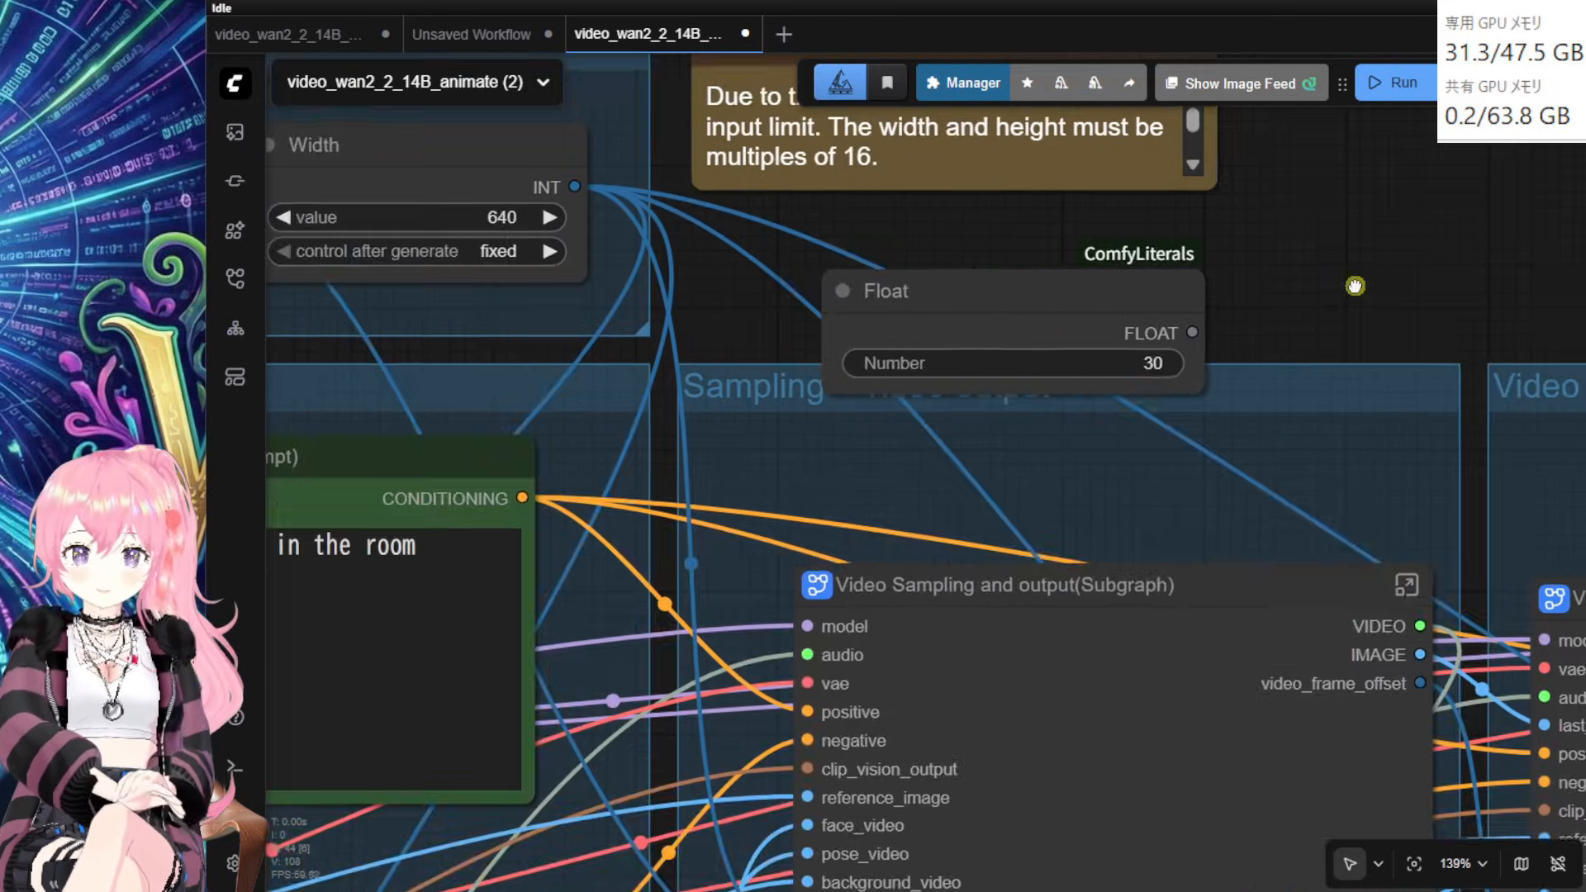
left_click_drag(998, 311, 573, 466)
left_click_drag(813, 330, 943, 110)
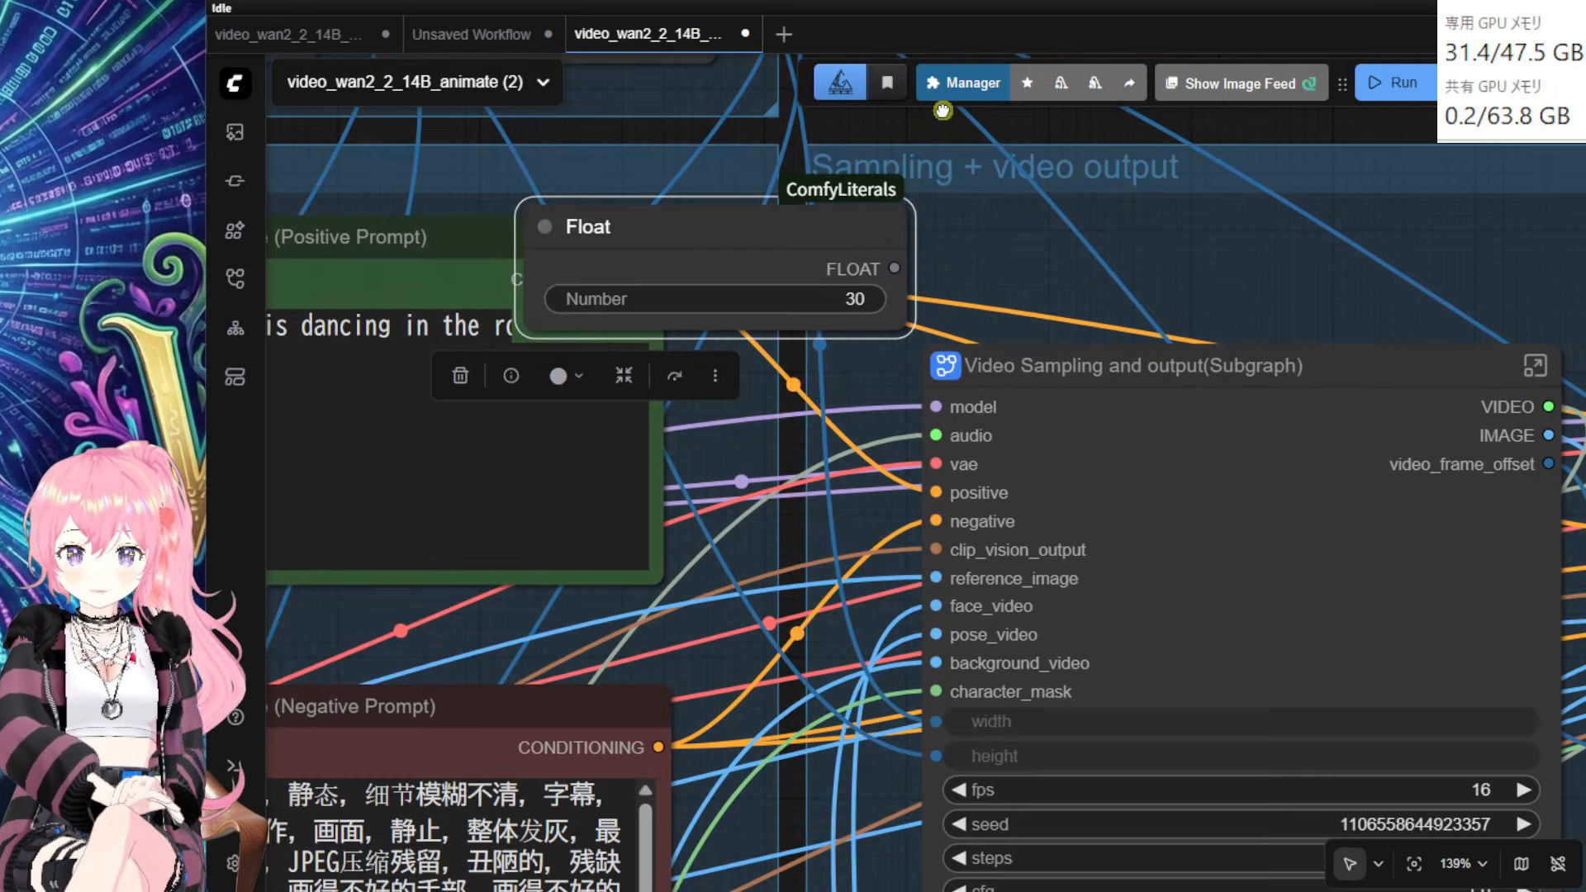
left_click_drag(810, 218, 654, 382)
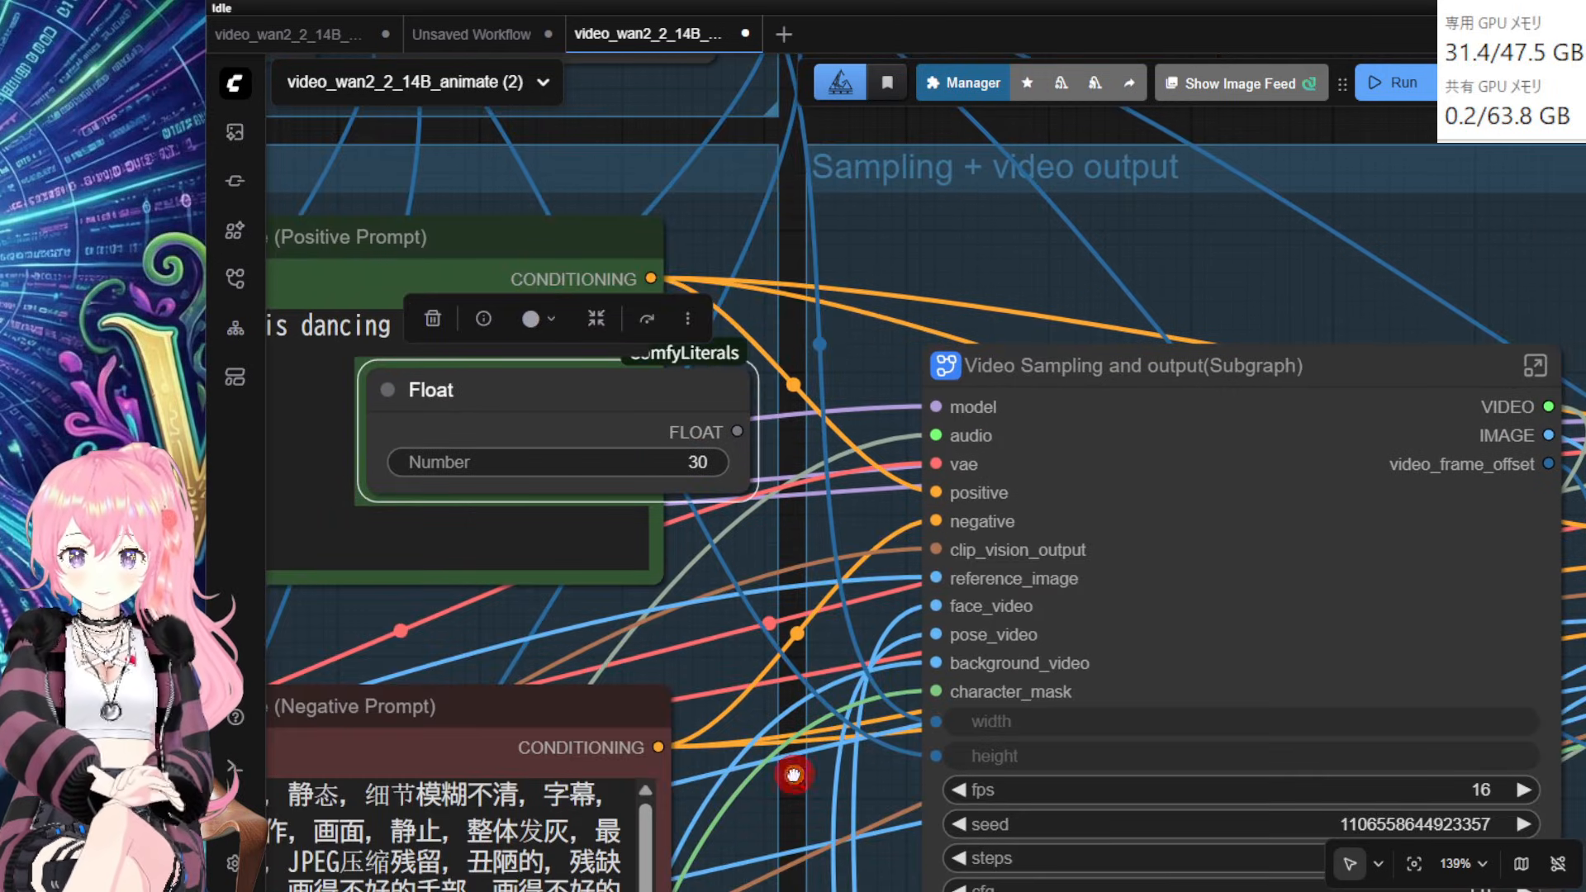
left_click_drag(796, 772, 930, 583)
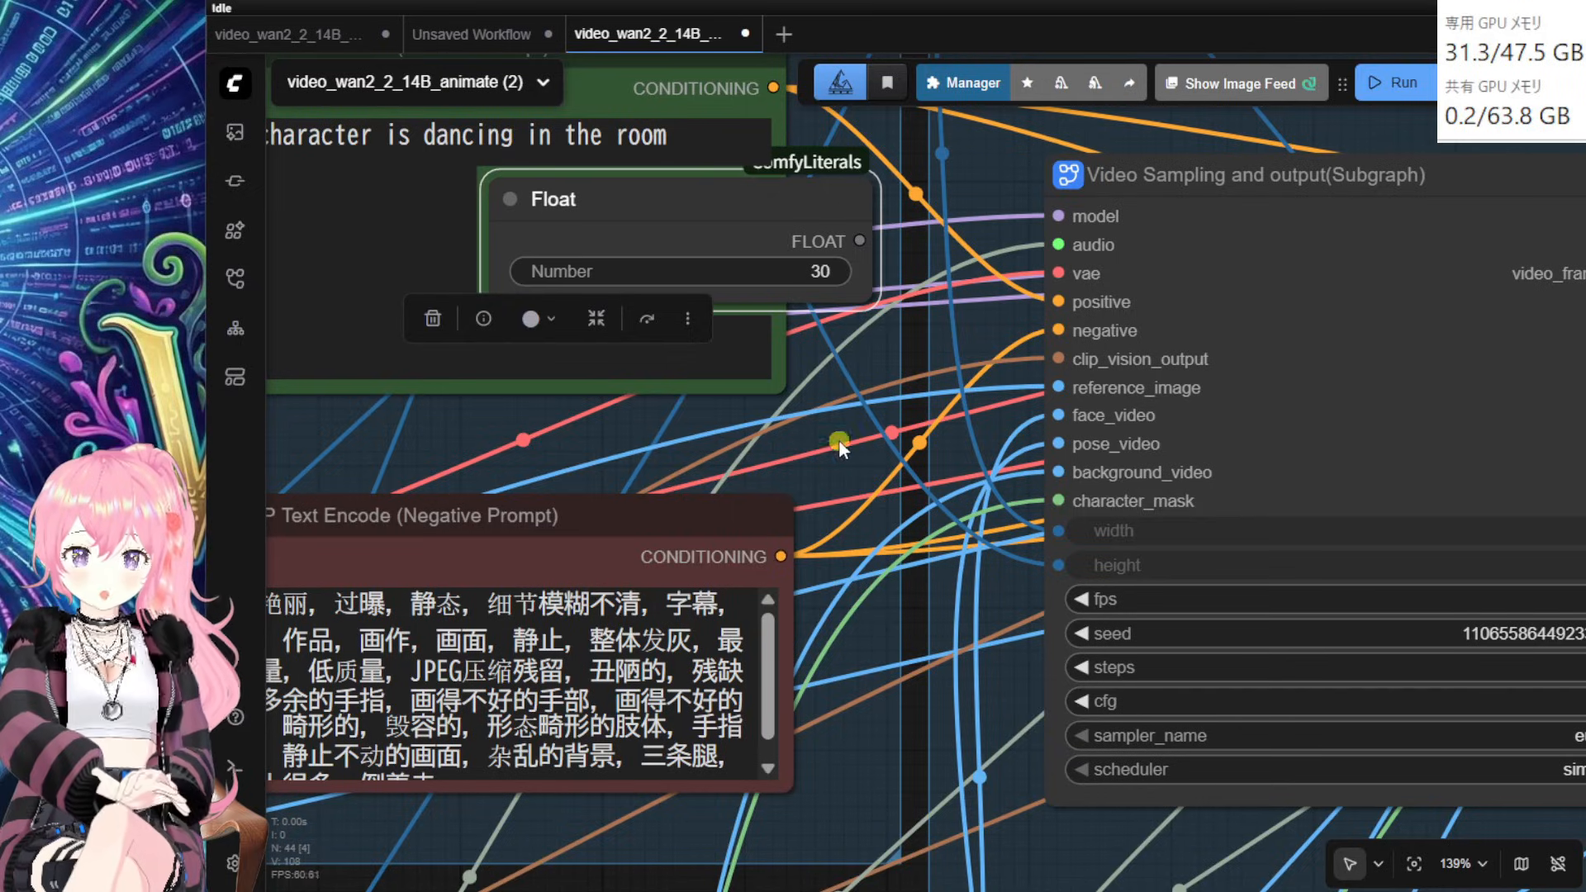
left_click_drag(860, 240, 1058, 601)
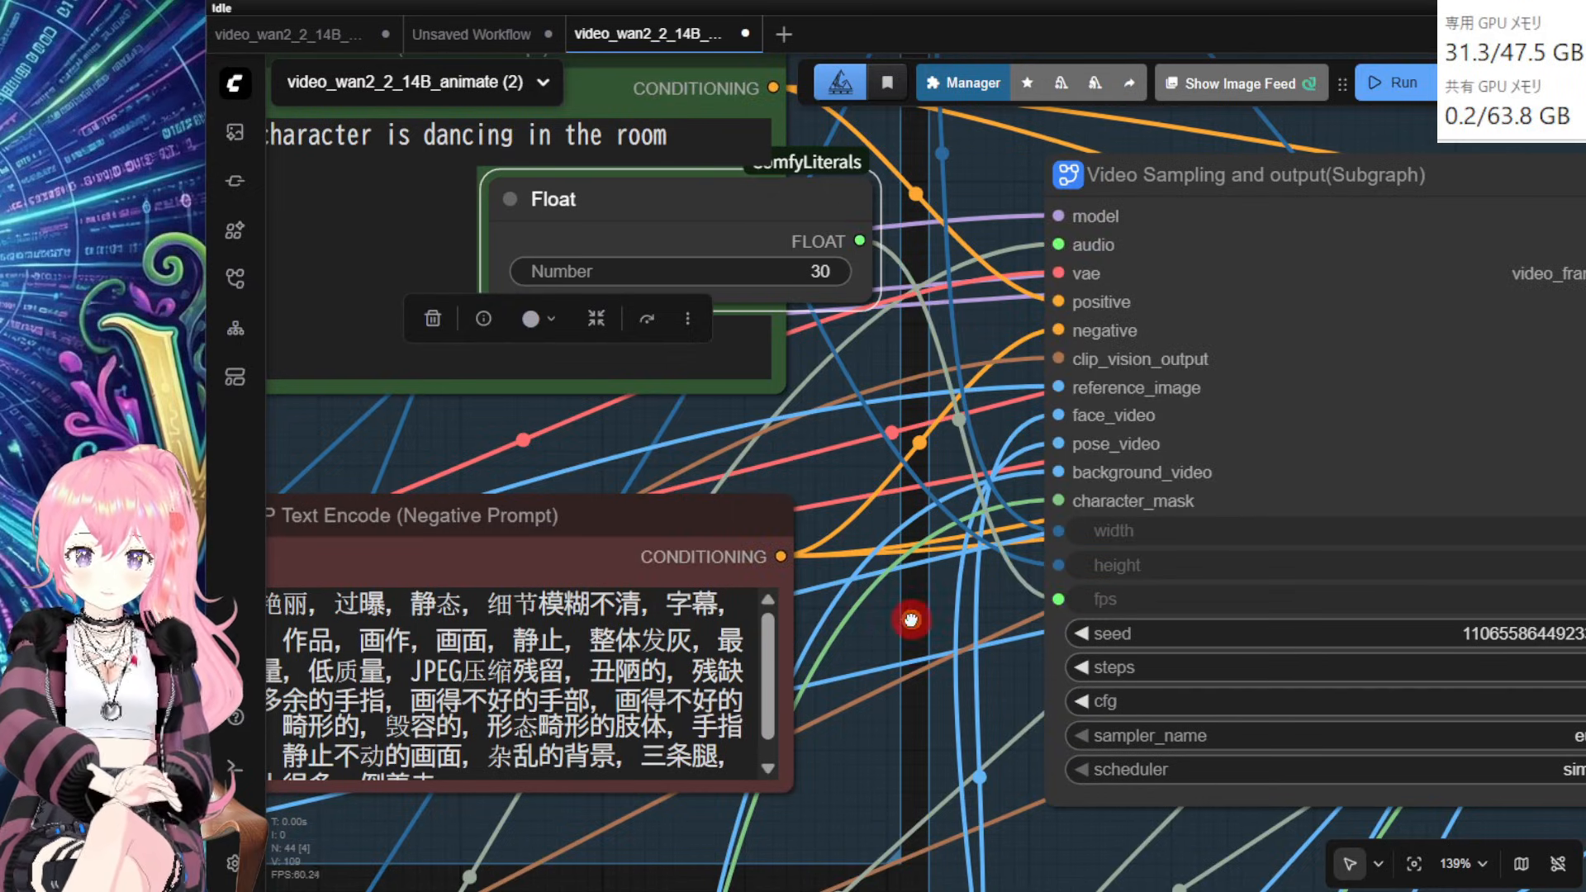
left_click_drag(914, 613, 940, 535)
Step: Move the Float node near the DWPose nodes and link it to Video Combine frame_rate
left_click_drag(737, 142, 530, 704)
left_click_drag(916, 835, 875, 319)
scroll(865, 332, "down", 2)
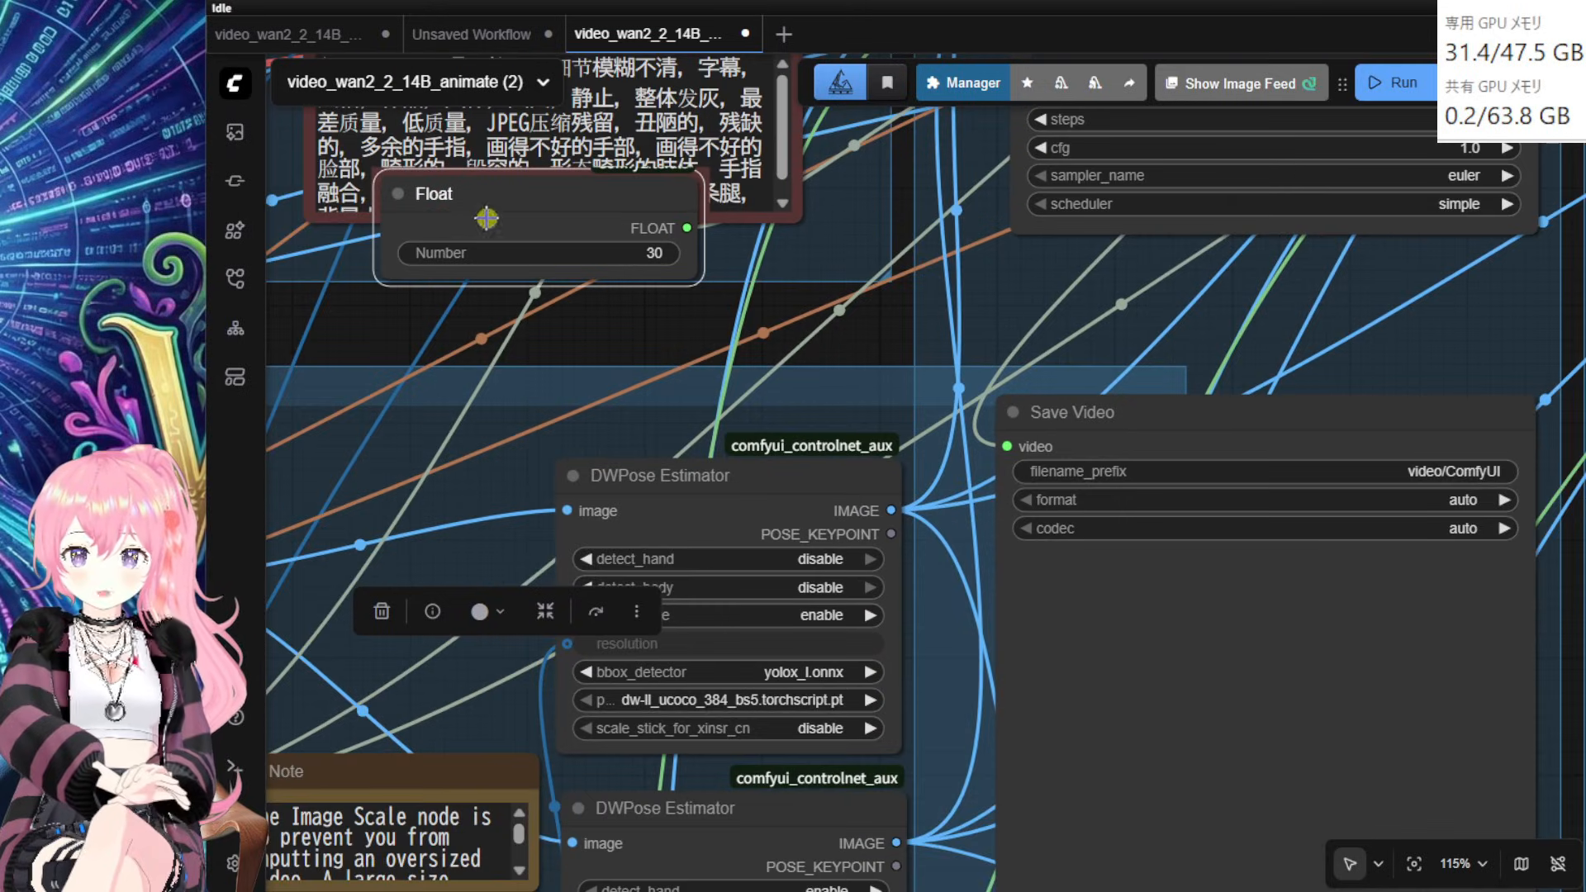
left_click_drag(485, 217, 794, 626)
scroll(699, 446, "down", 4)
scroll(866, 686, "down", 3)
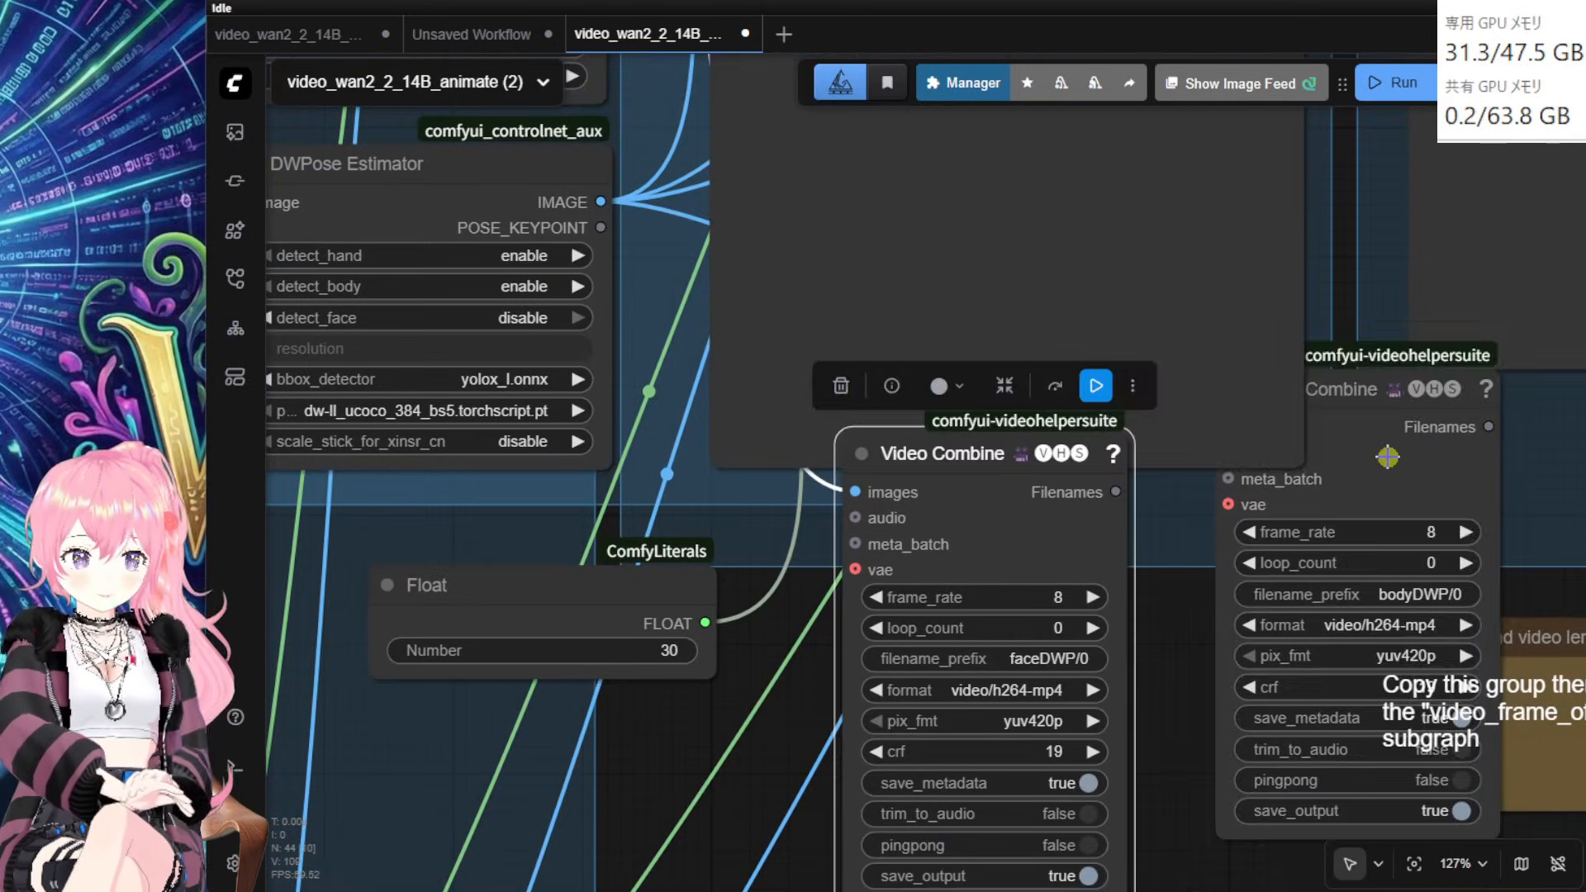
left_click_drag(1399, 461, 1367, 526)
scroll(783, 729, "down", 2)
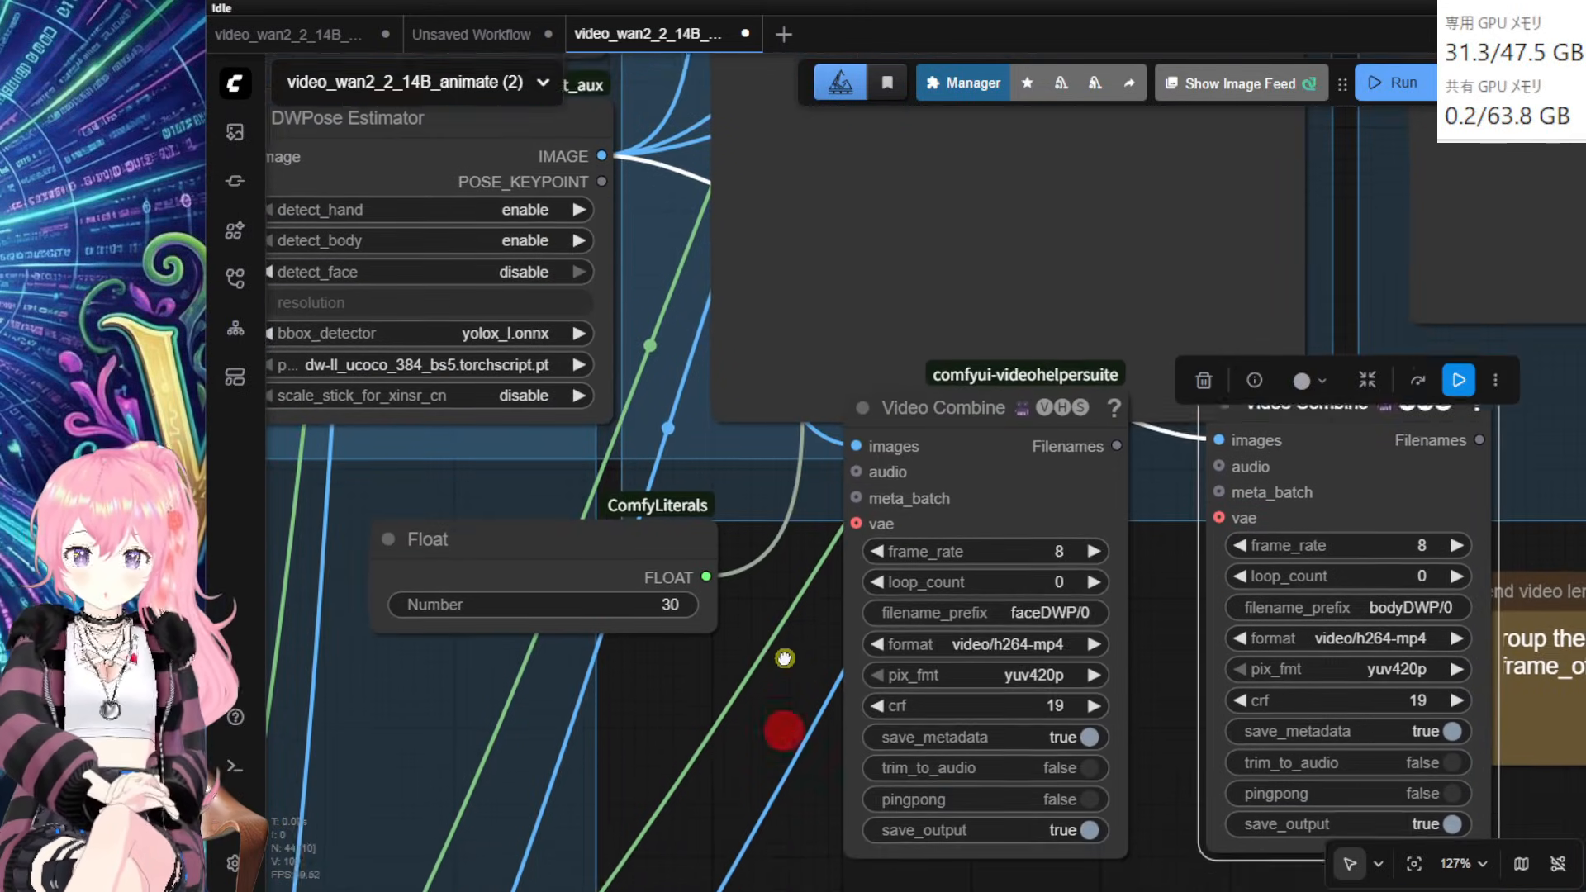
left_click_drag(706, 546, 855, 520)
left_click_drag(709, 546, 1214, 514)
Step: Survey the zoomed-out workflow and carry the Float node back up past the DWPose nodes
left_click_drag(673, 715, 985, 630)
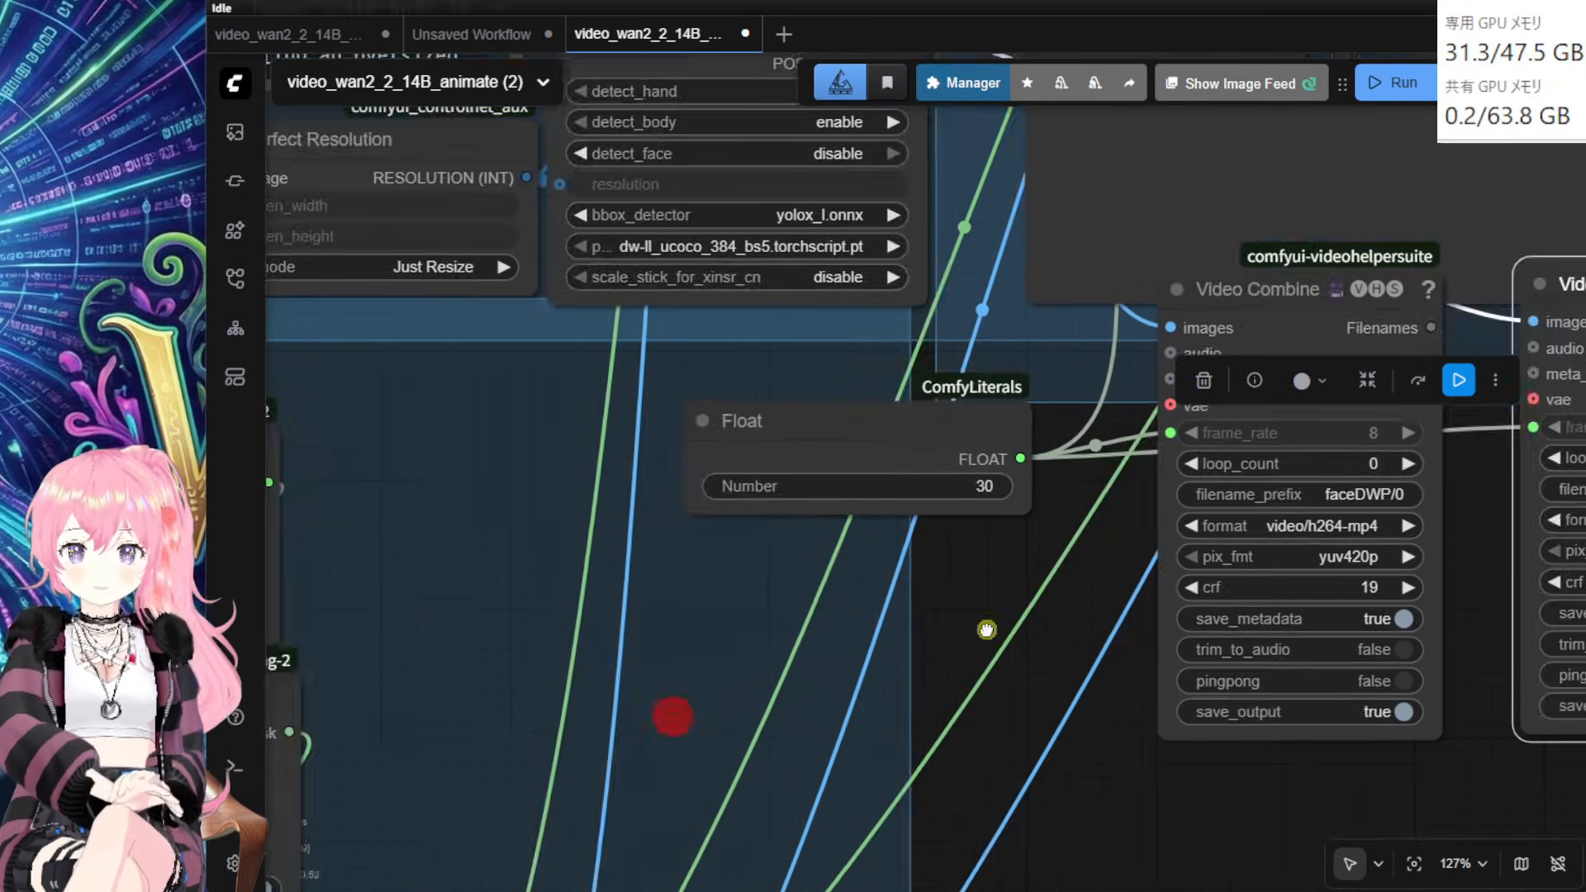
scroll(987, 626, "down", 6)
left_click_drag(1016, 747, 1003, 865)
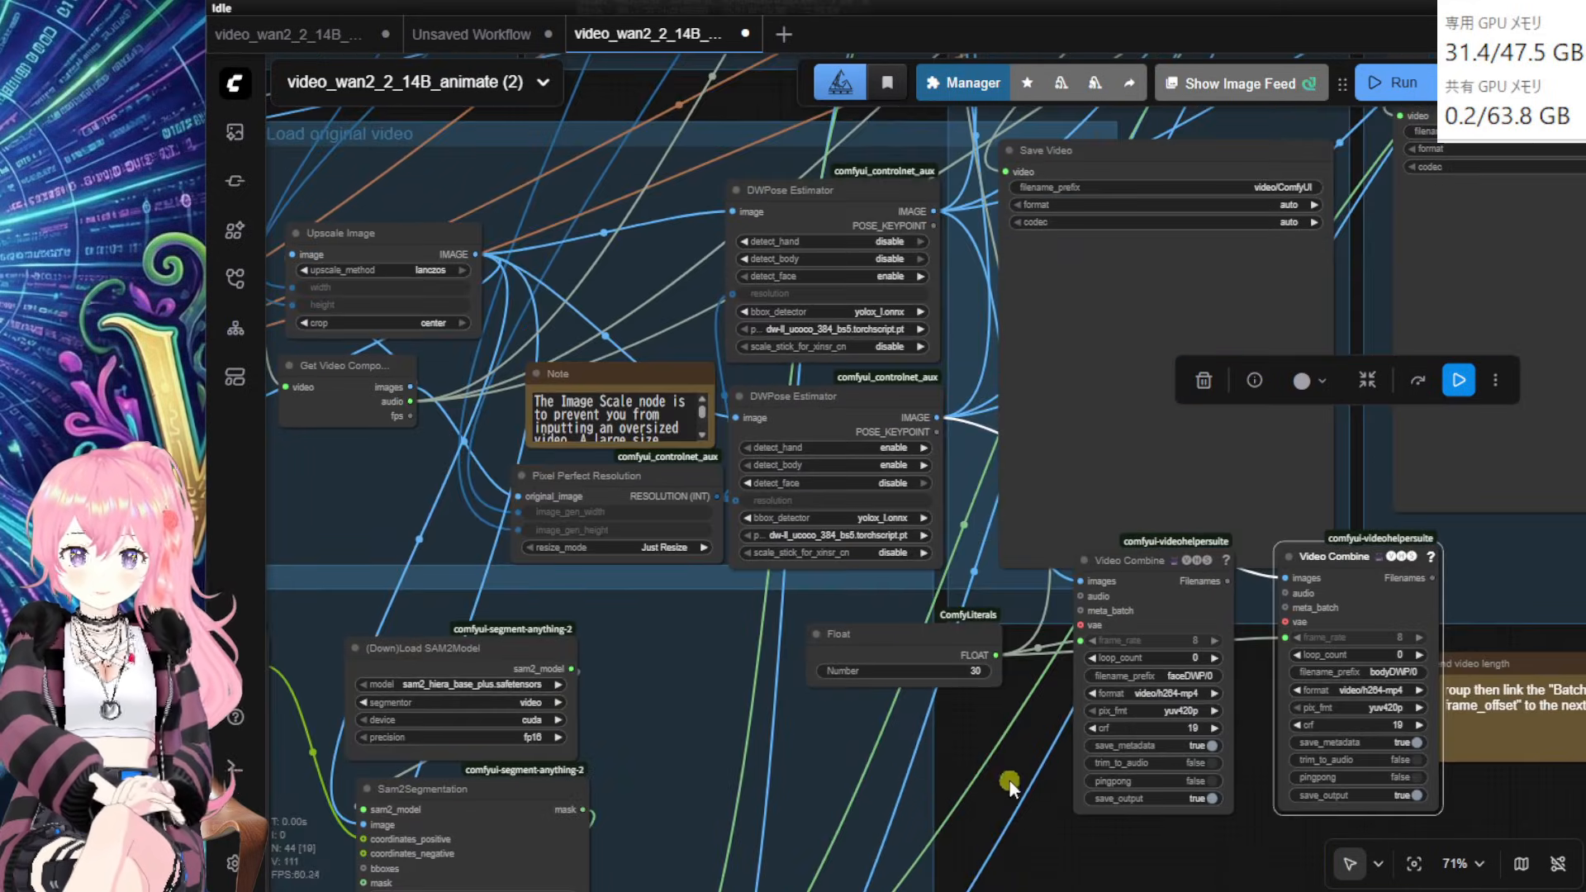
left_click_drag(1003, 733, 850, 838)
left_click_drag(710, 748, 608, 278)
left_click_drag(414, 205, 291, 718)
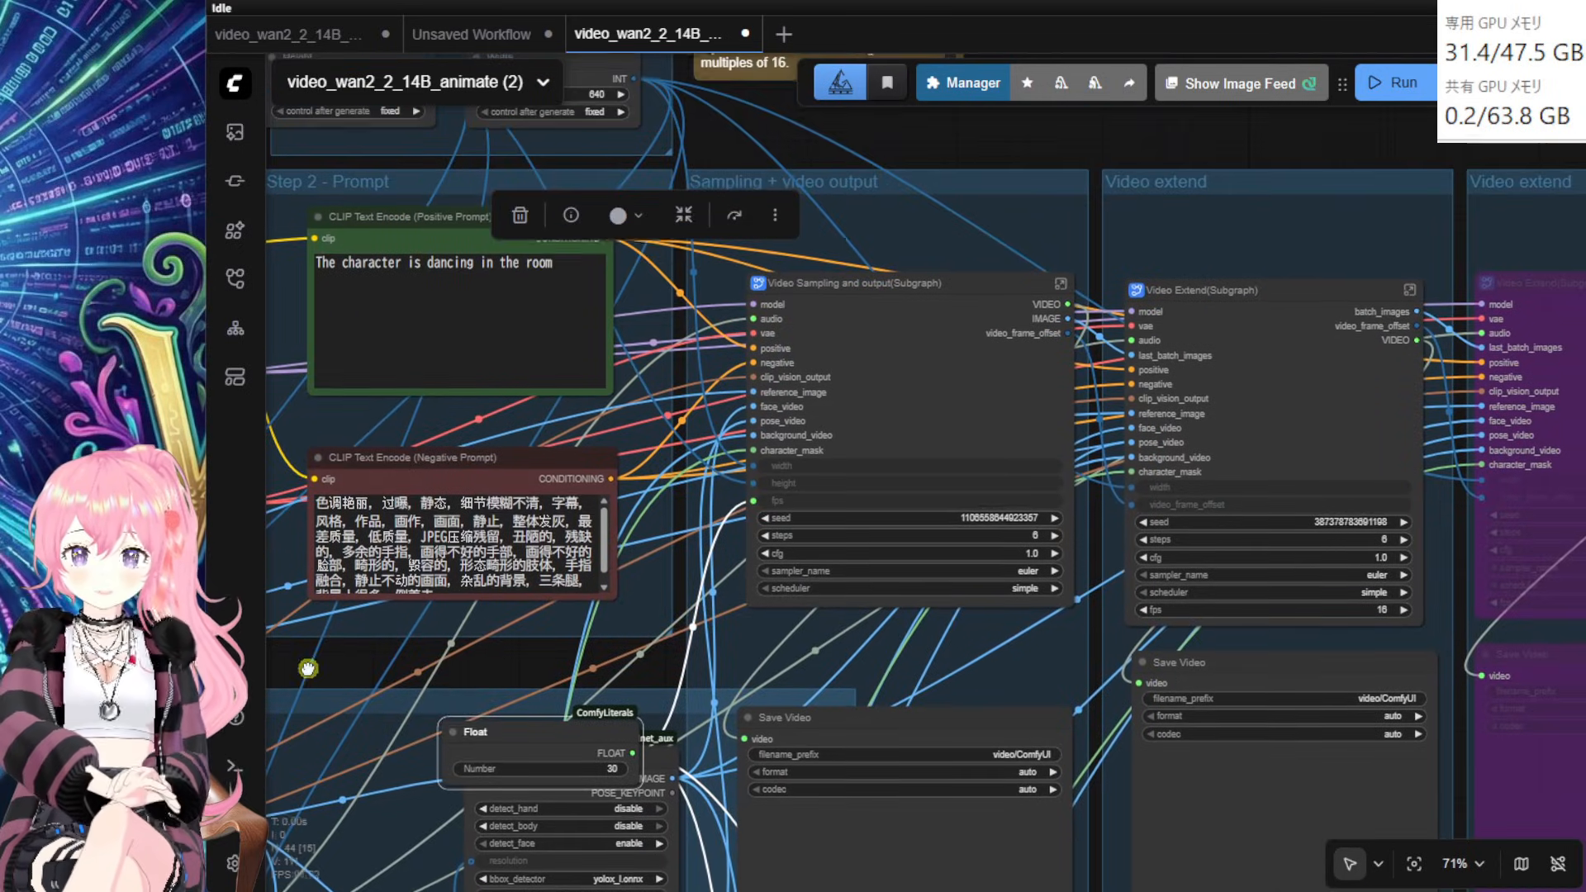
Step: Place the Float node at the top beside the video size settings
left_click_drag(531, 742, 653, 69)
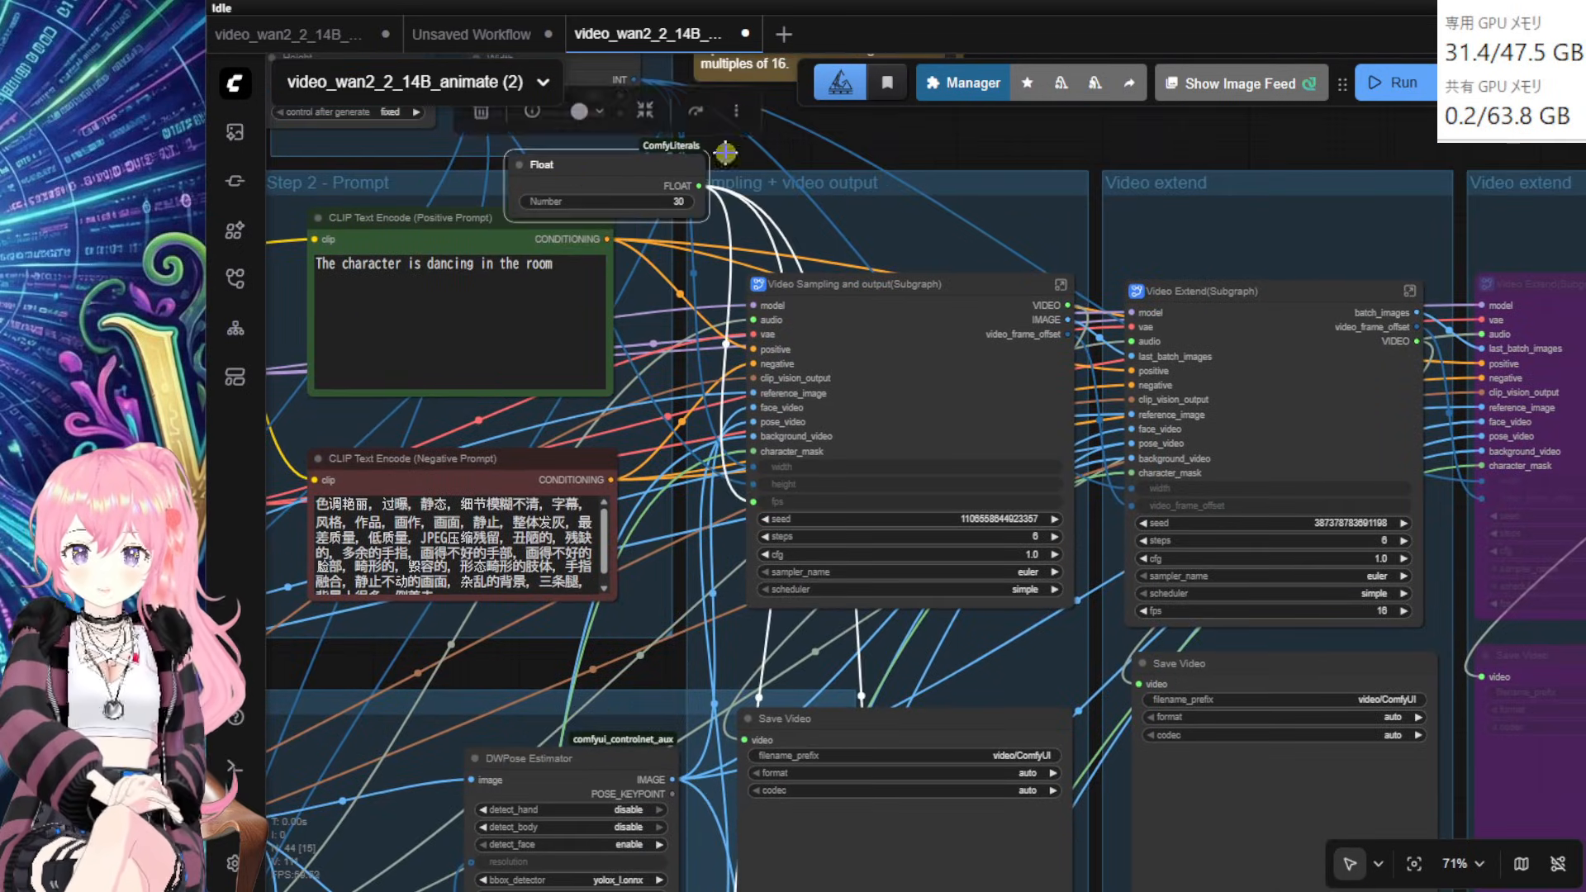
left_click_drag(914, 142, 888, 321)
left_click_drag(1068, 281, 1063, 122)
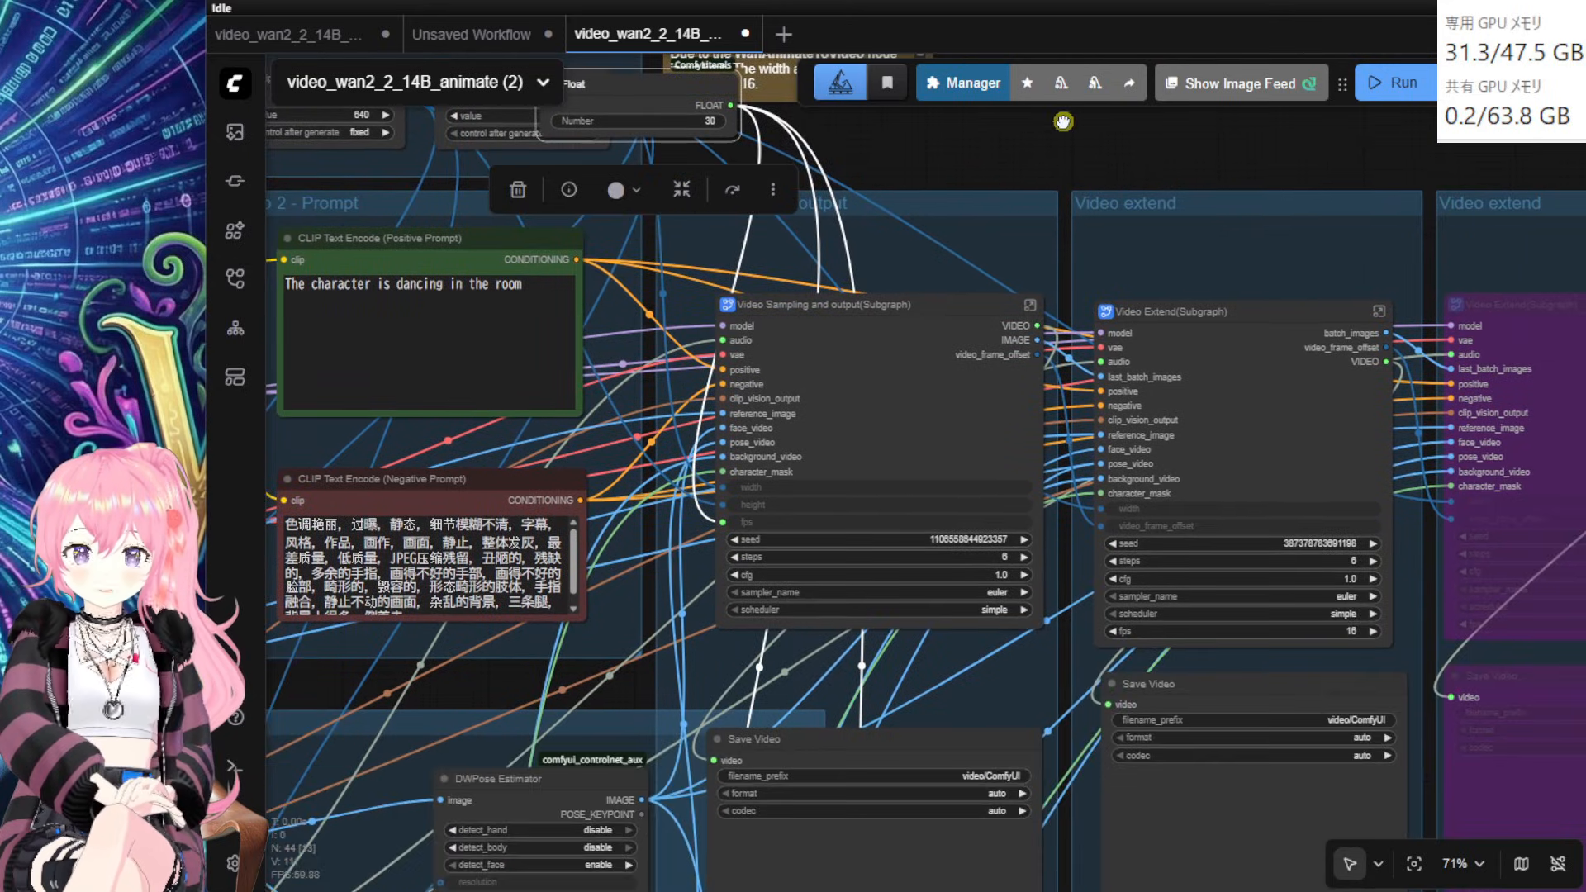
Step: Align the Video Sampling, Save Video and Video Extend nodes with small nudges
left_click_drag(902, 326, 898, 345)
left_click_drag(906, 751, 916, 693)
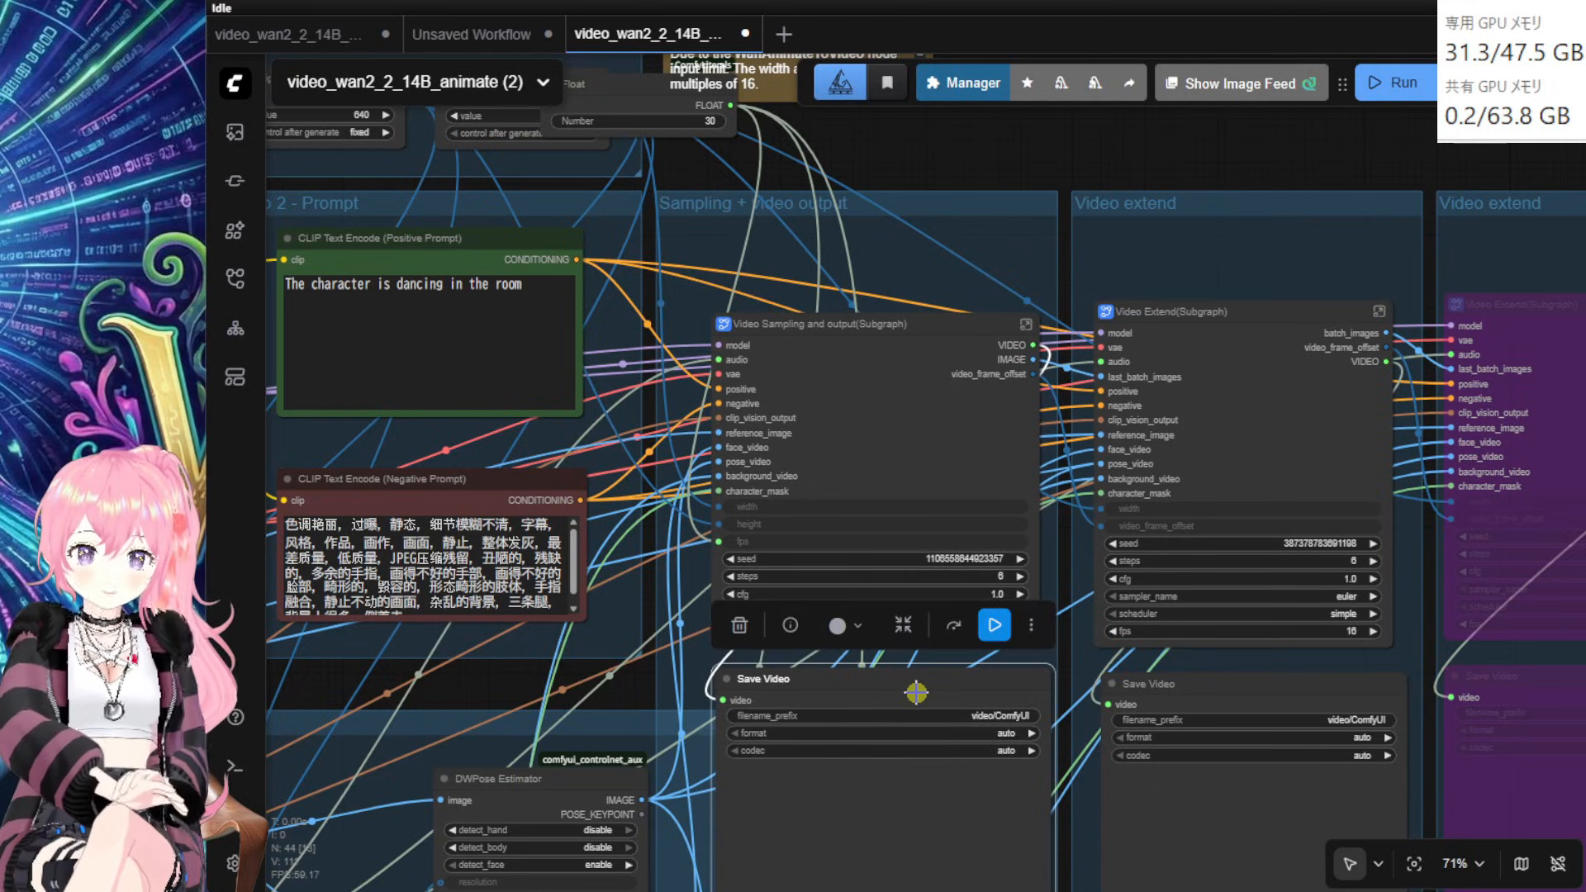
left_click_drag(1008, 152, 1006, 131)
scroll(1005, 137, "down", 1)
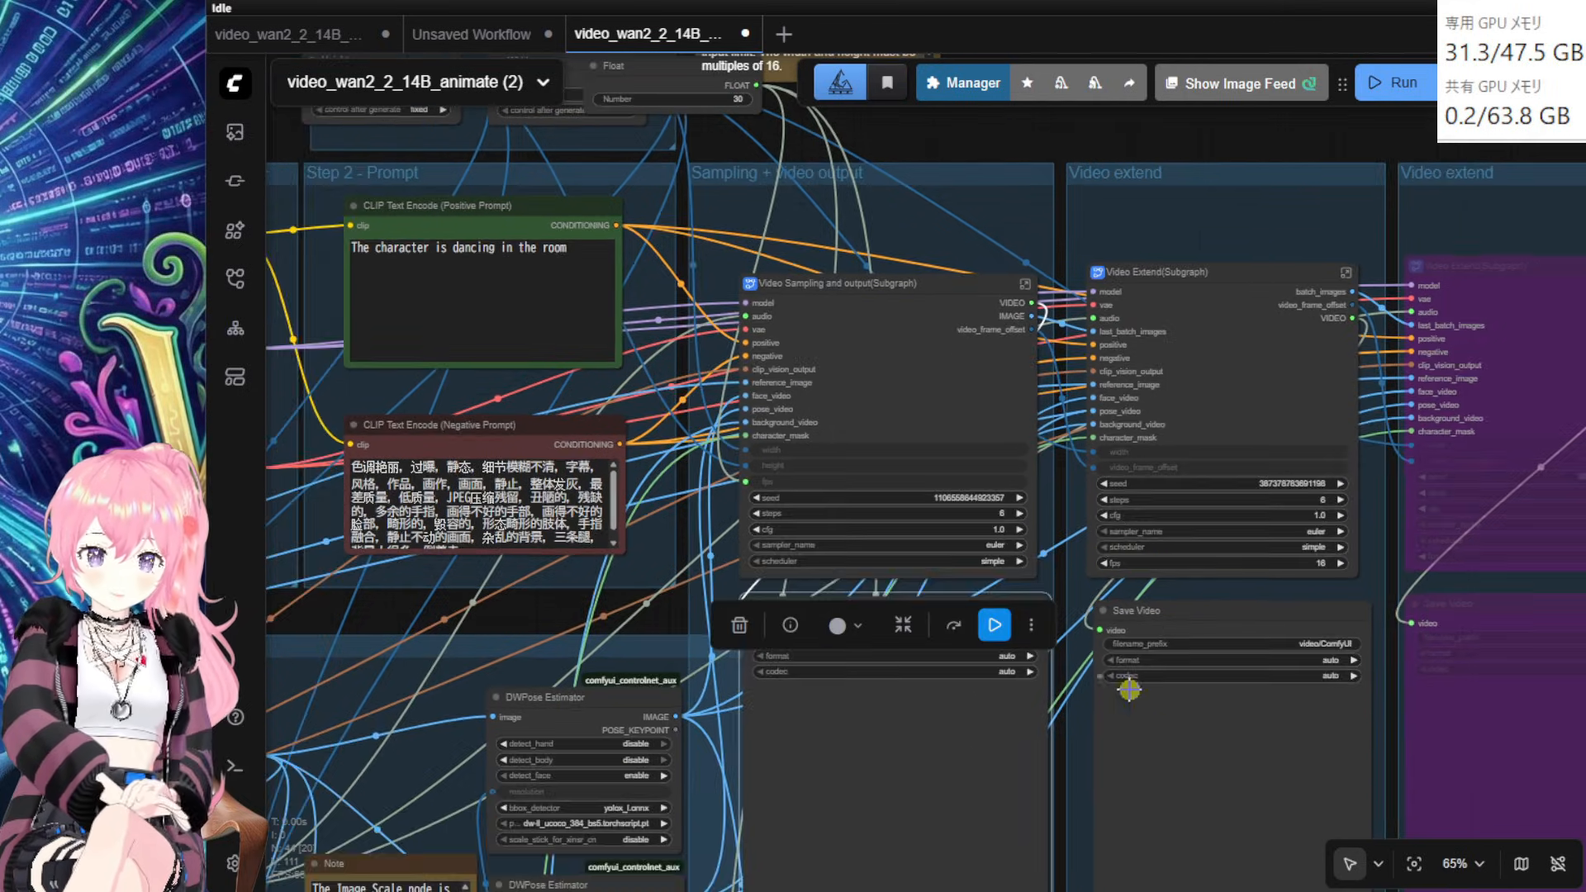
left_click_drag(1053, 766, 1063, 707)
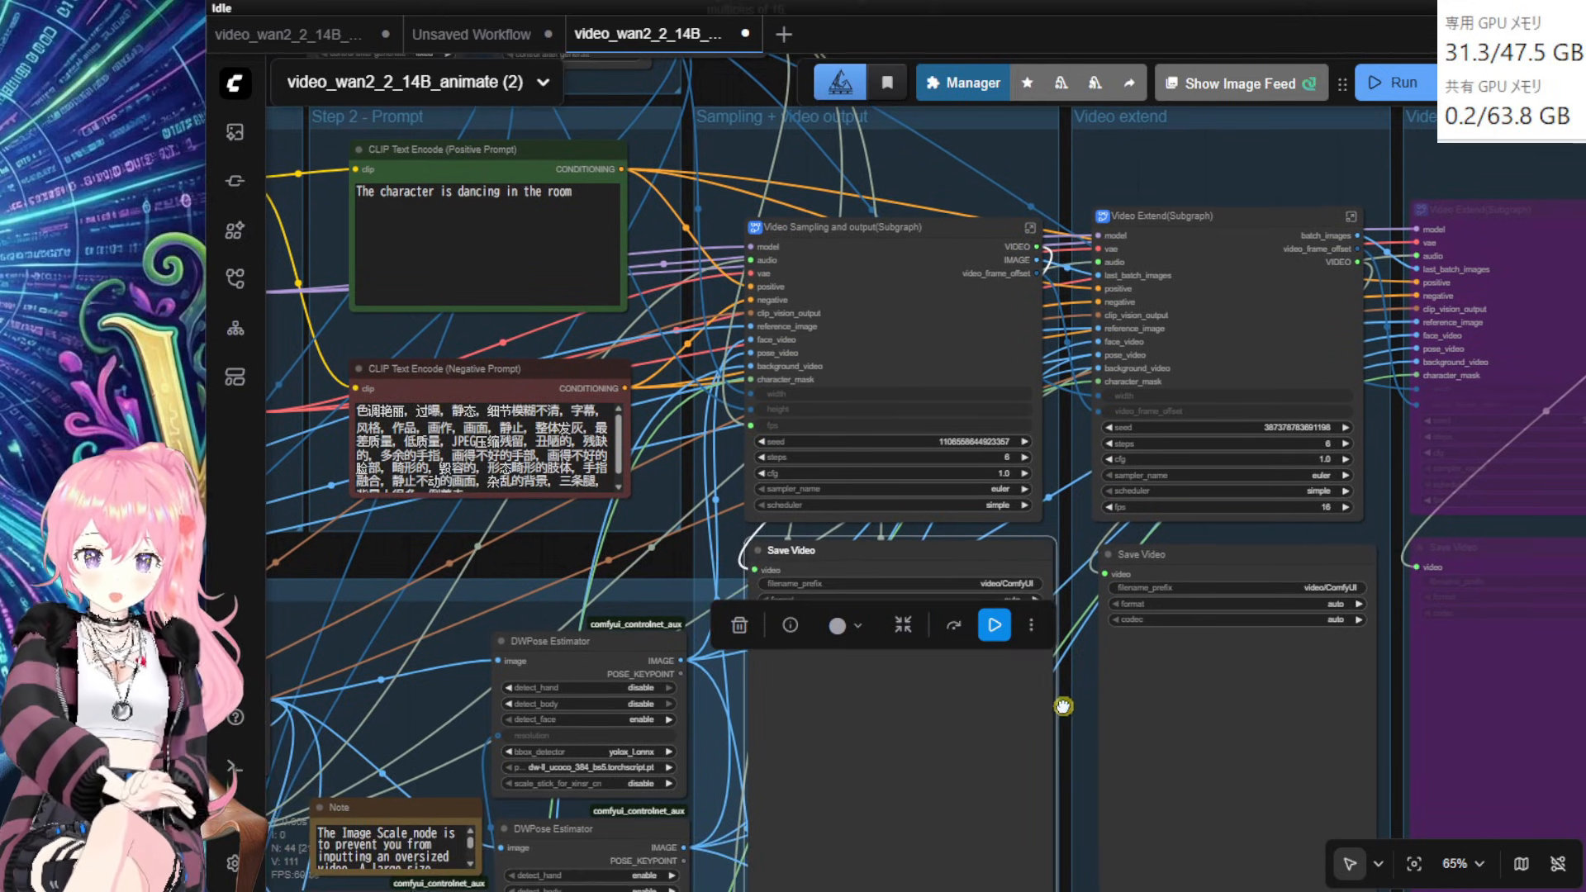
left_click(1056, 722)
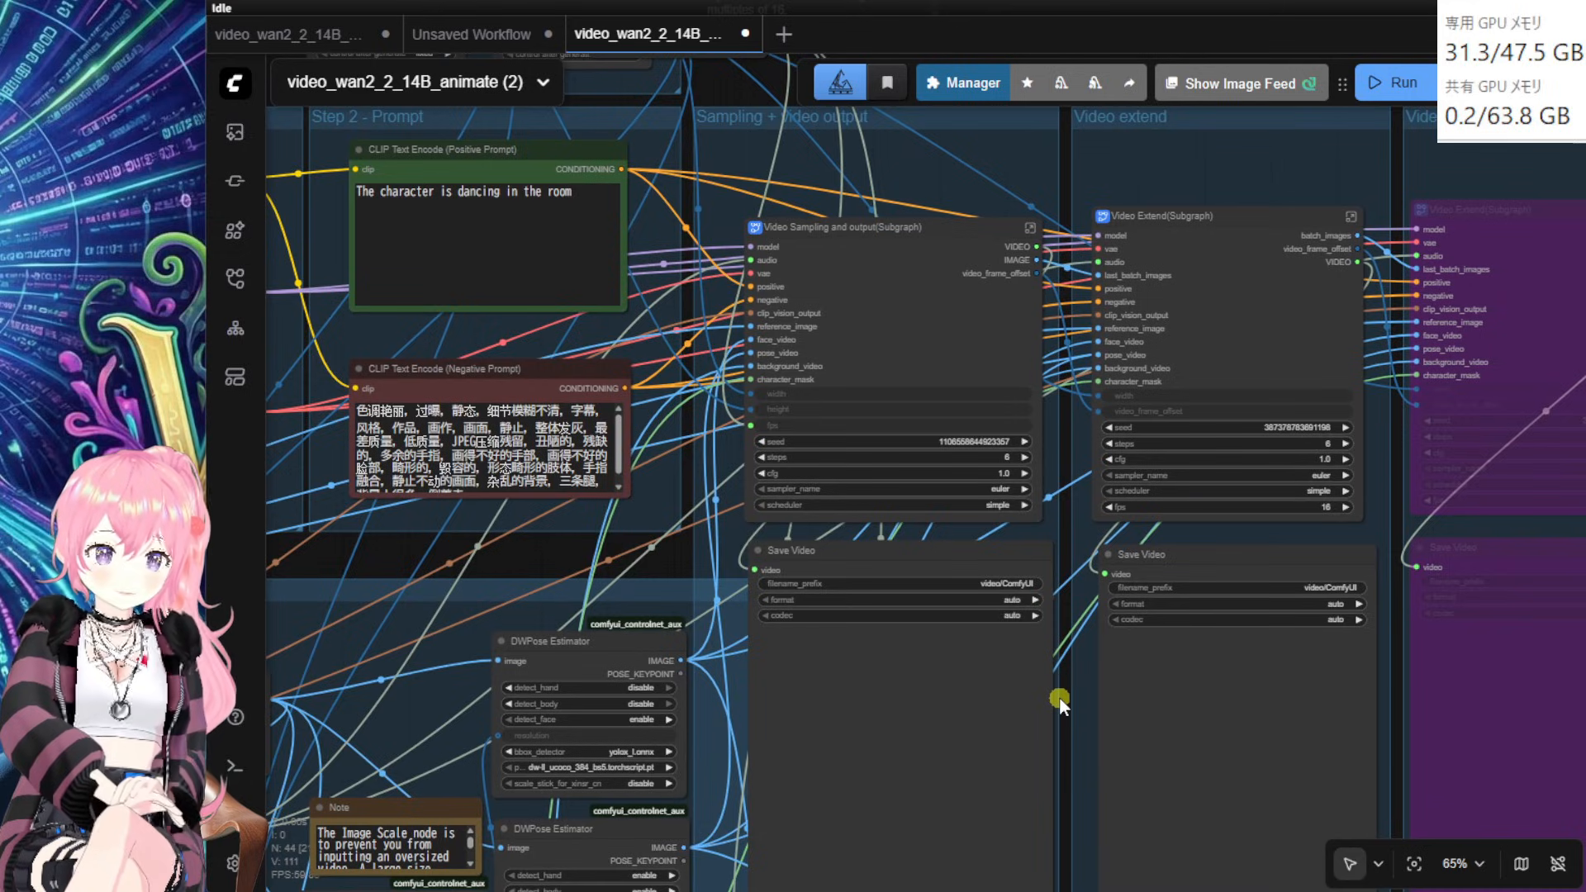
scroll(1060, 697, "up", 2)
left_click_drag(1064, 691, 985, 761)
left_click_drag(1158, 336, 1159, 345)
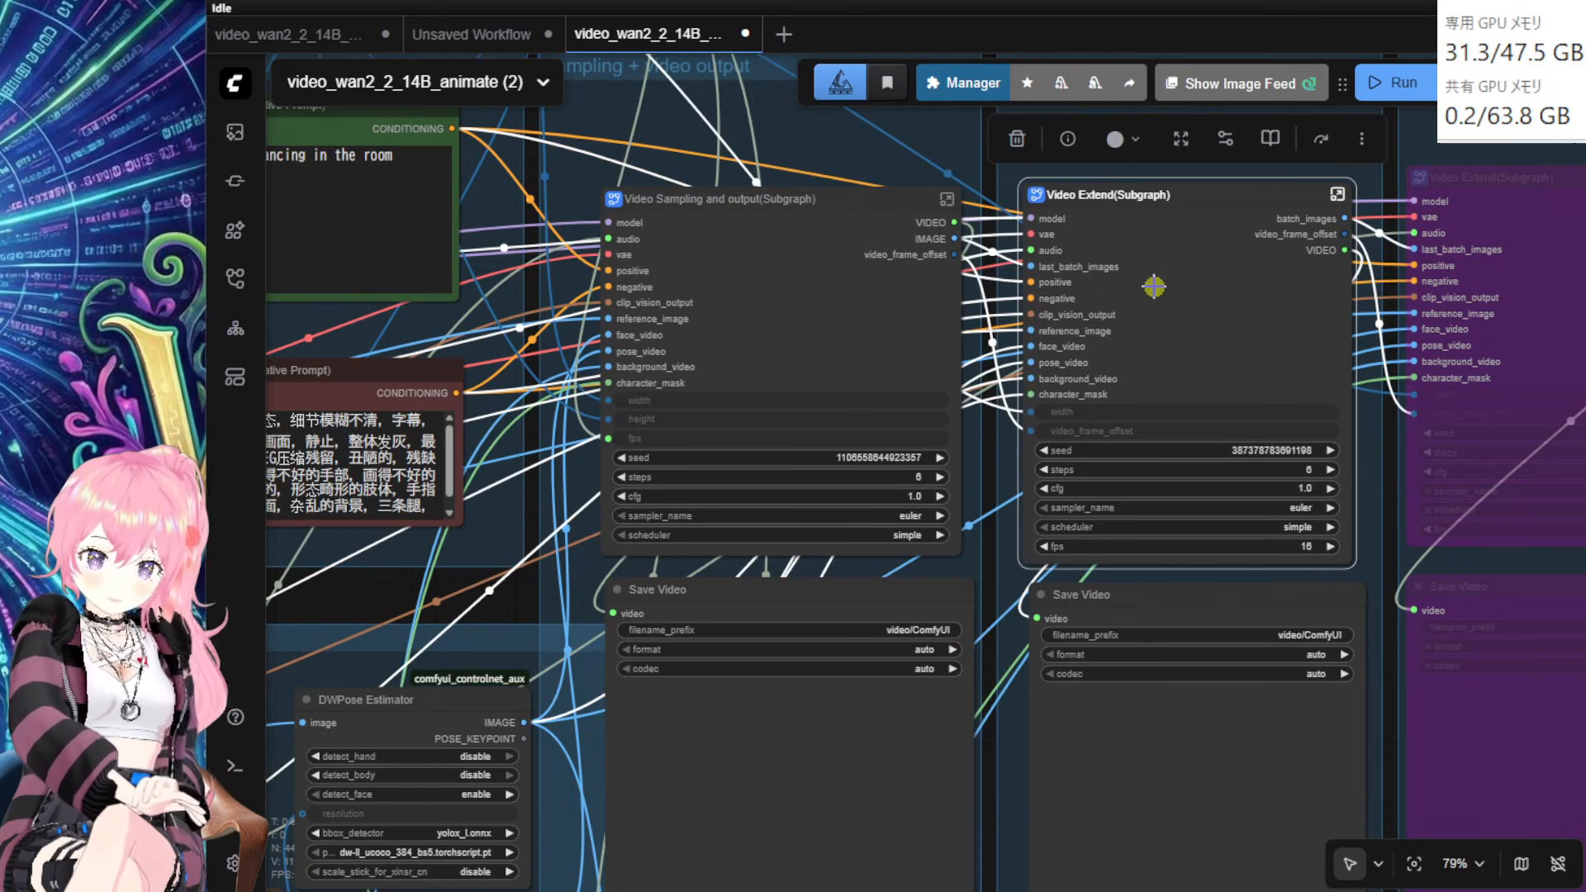
Step: Fine-tune the positions of the Video Extend and Video Sampling subgraph nodes
left_click_drag(1231, 319, 1242, 311)
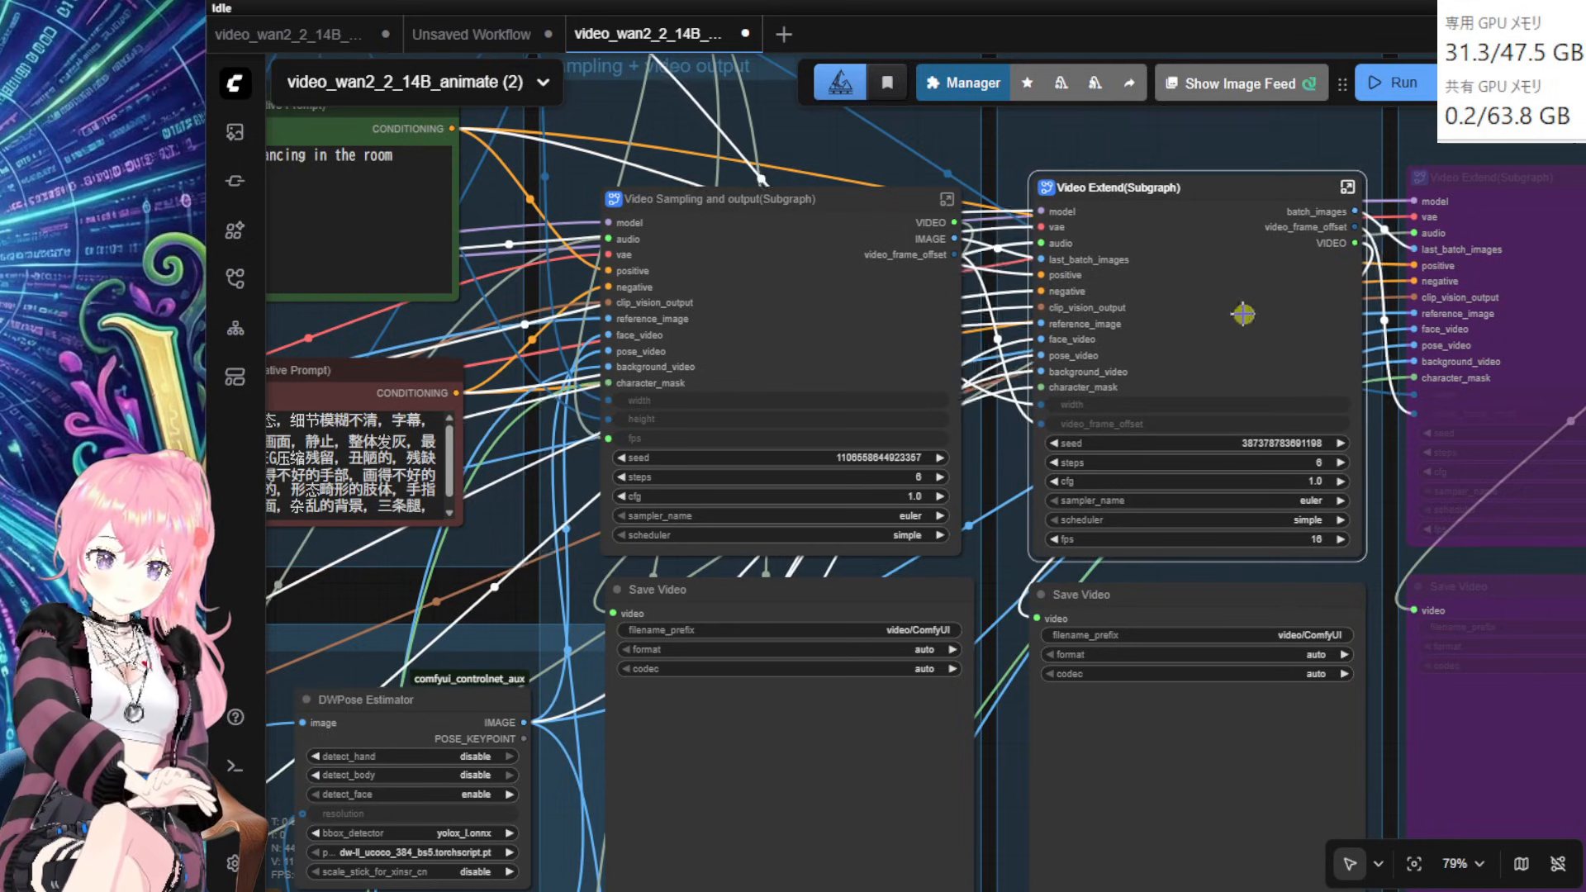
left_click_drag(829, 312, 829, 319)
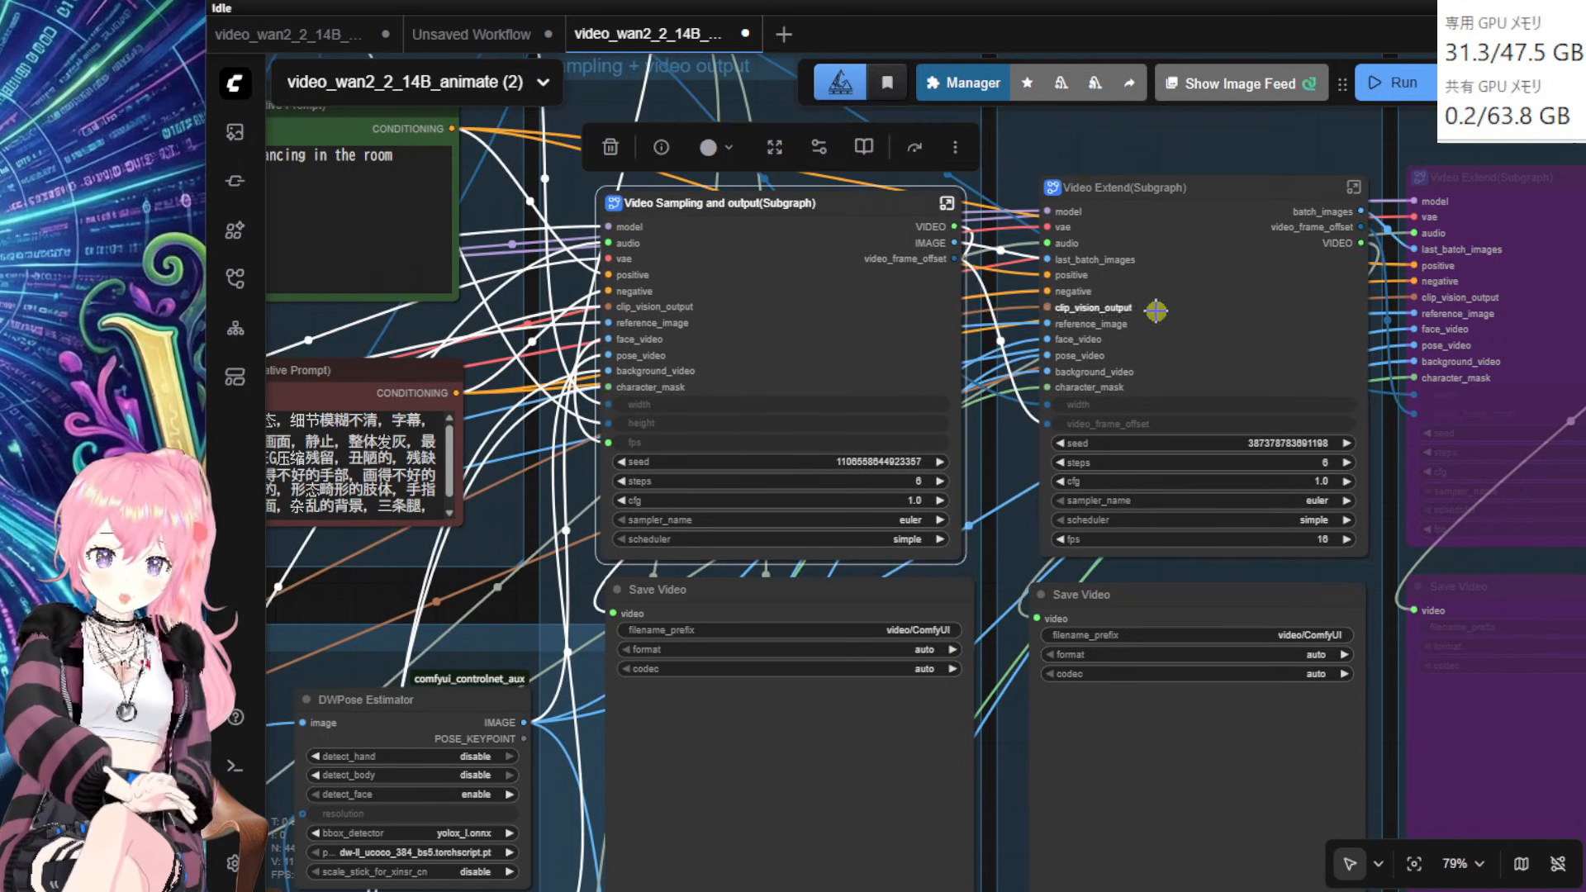
mouse_move(1206, 316)
left_mouse_down()
mouse_move(1222, 315)
mouse_move(1197, 319)
mouse_move(1198, 304)
mouse_move(1207, 325)
left_mouse_up()
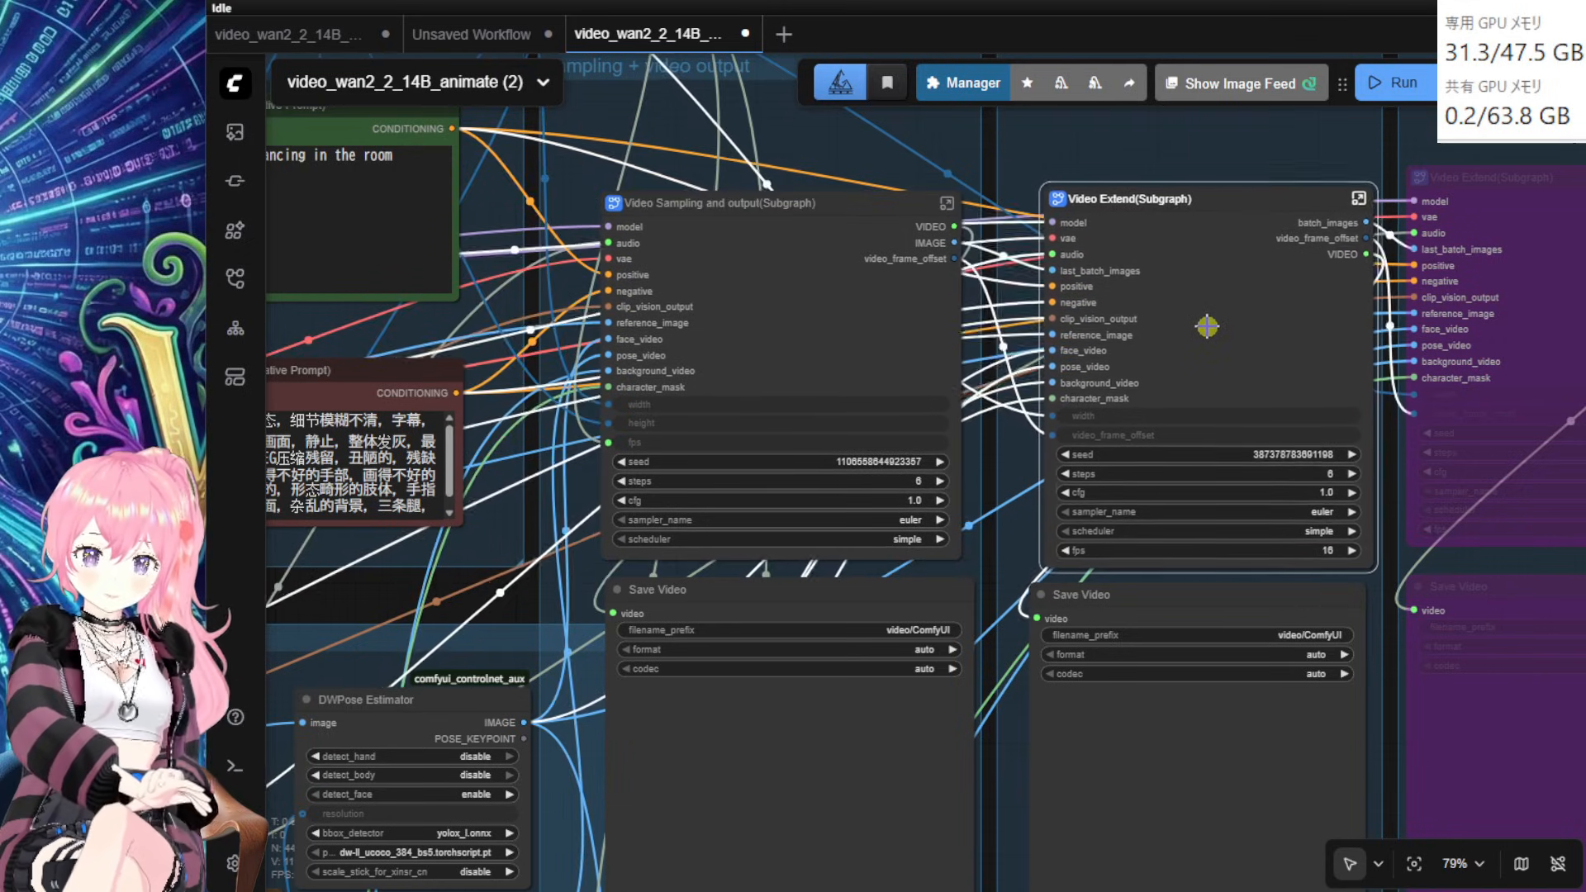
scroll(1193, 358, "up", 4)
left_click_drag(743, 343, 659, 454)
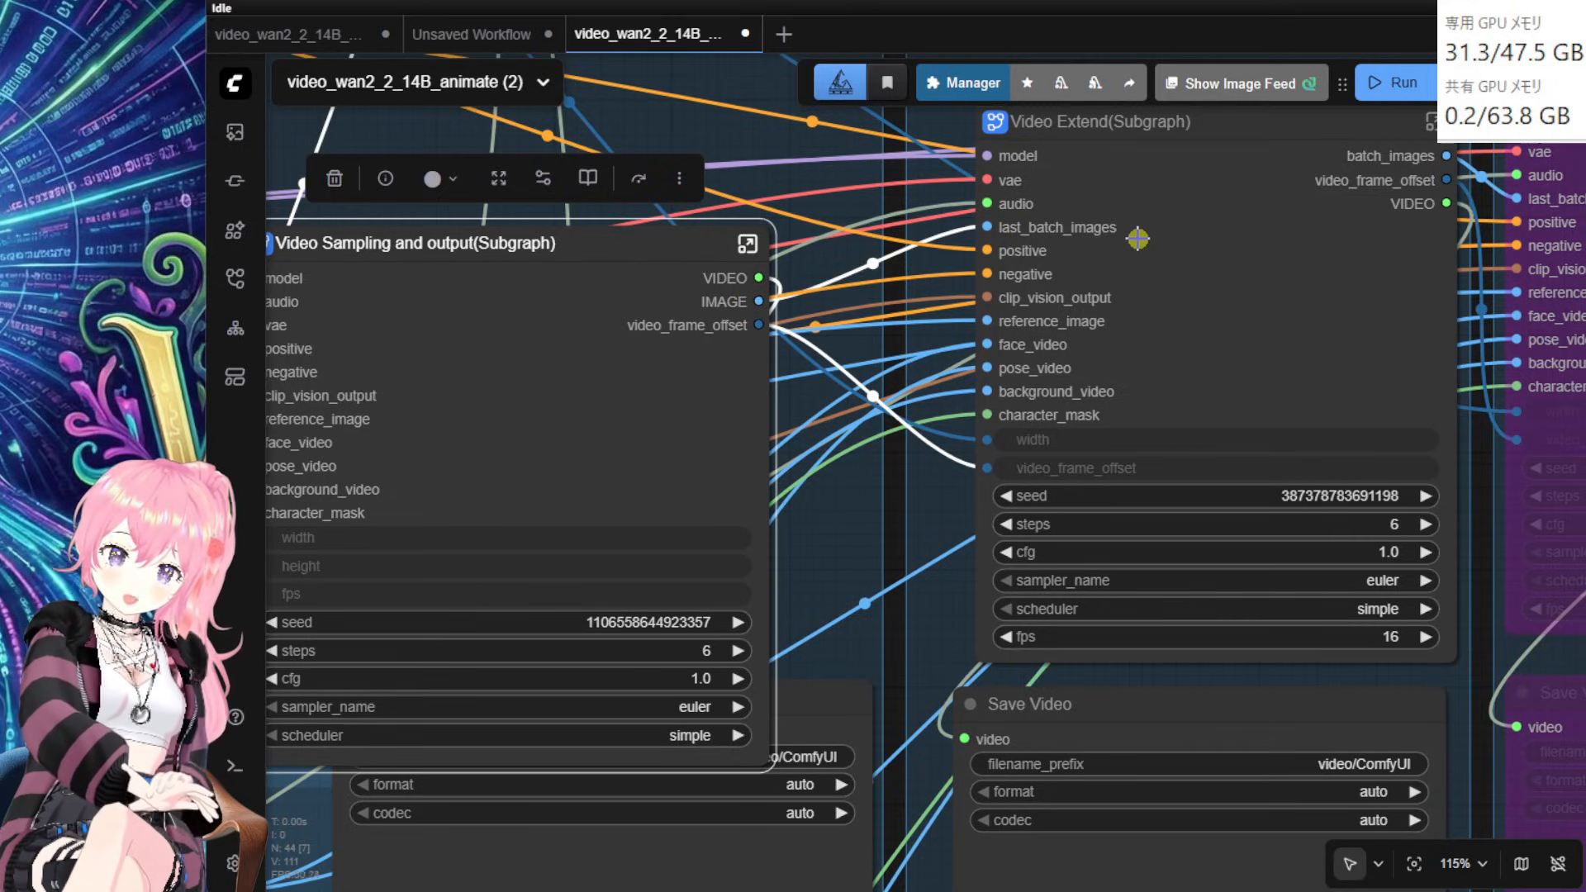
mouse_move(704, 420)
left_mouse_down()
mouse_move(712, 390)
mouse_move(722, 409)
mouse_move(751, 373)
mouse_move(691, 414)
mouse_move(669, 384)
mouse_move(715, 422)
mouse_move(693, 414)
left_mouse_up()
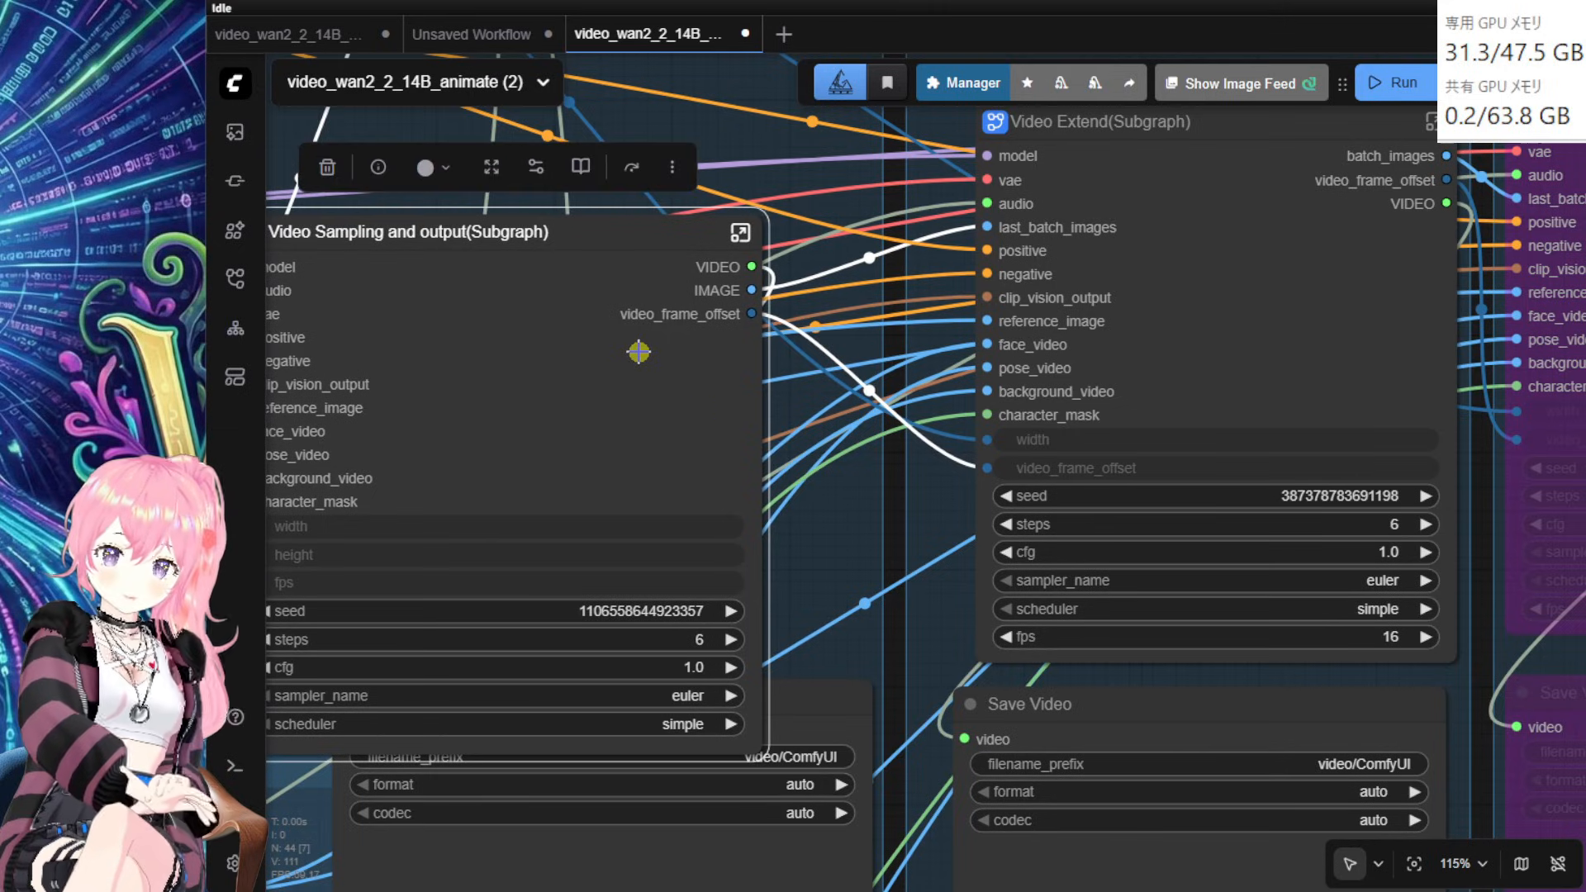
mouse_move(699, 355)
left_mouse_down()
mouse_move(746, 383)
mouse_move(723, 371)
left_mouse_up()
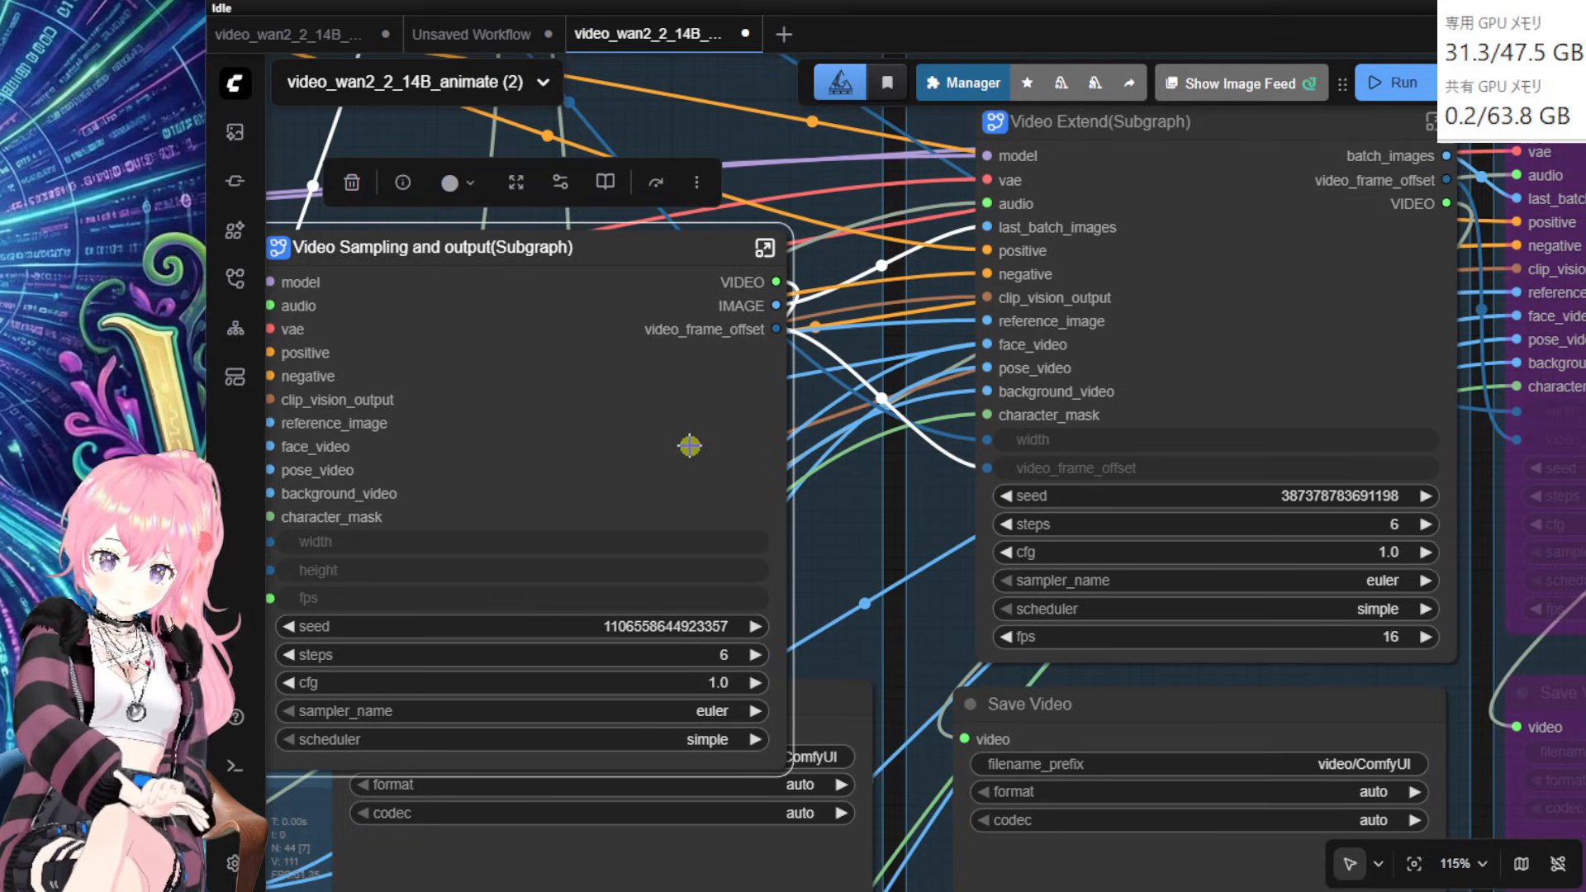
left_click_drag(679, 440, 665, 408)
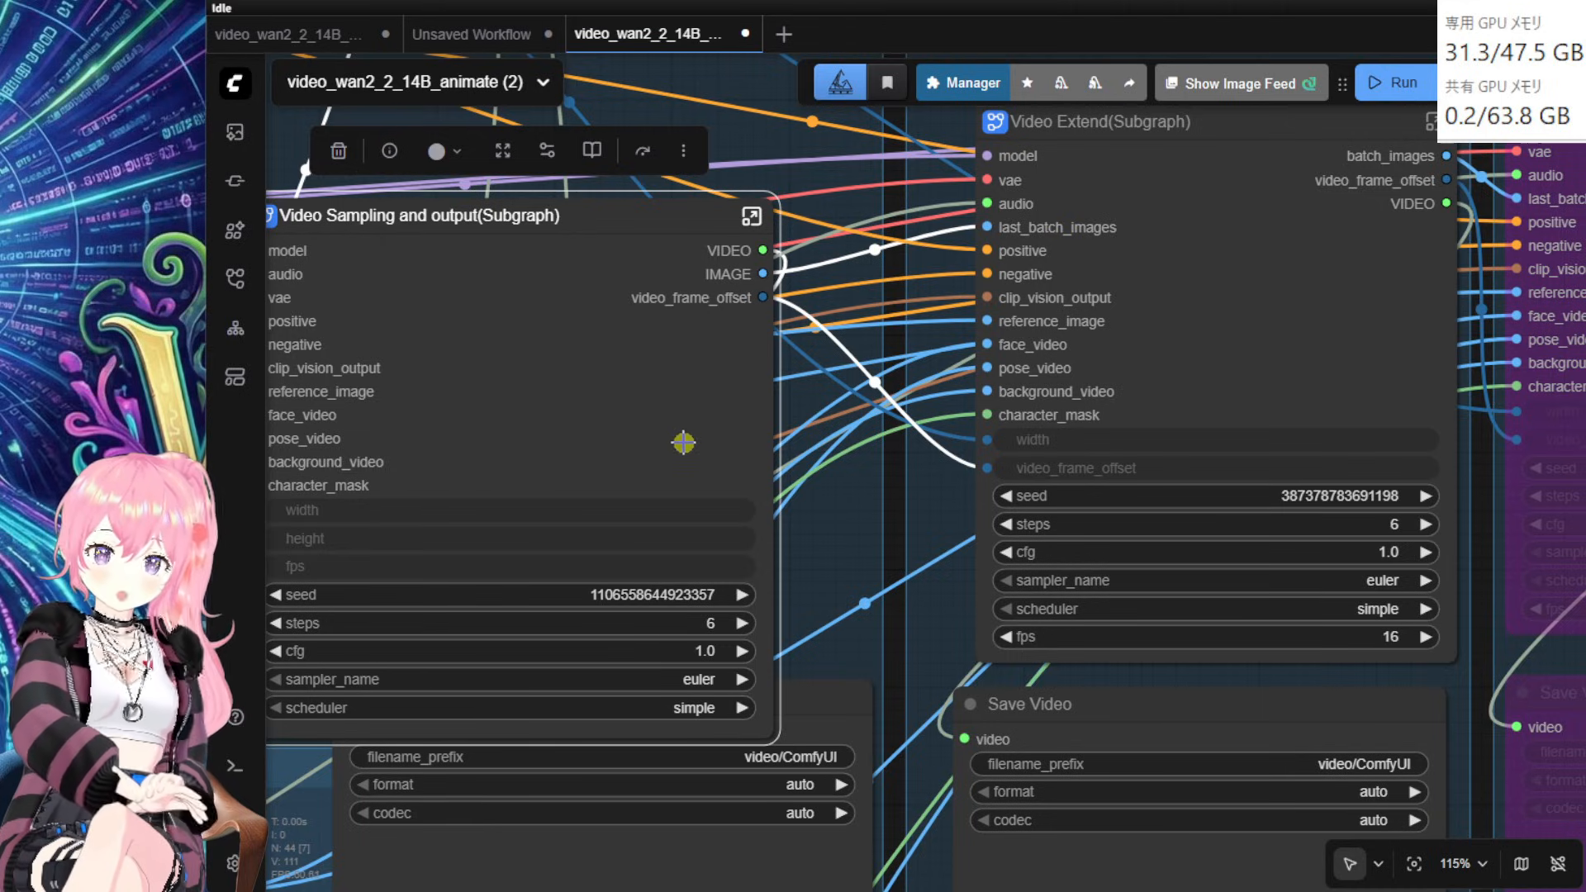
left_click_drag(650, 426, 660, 397)
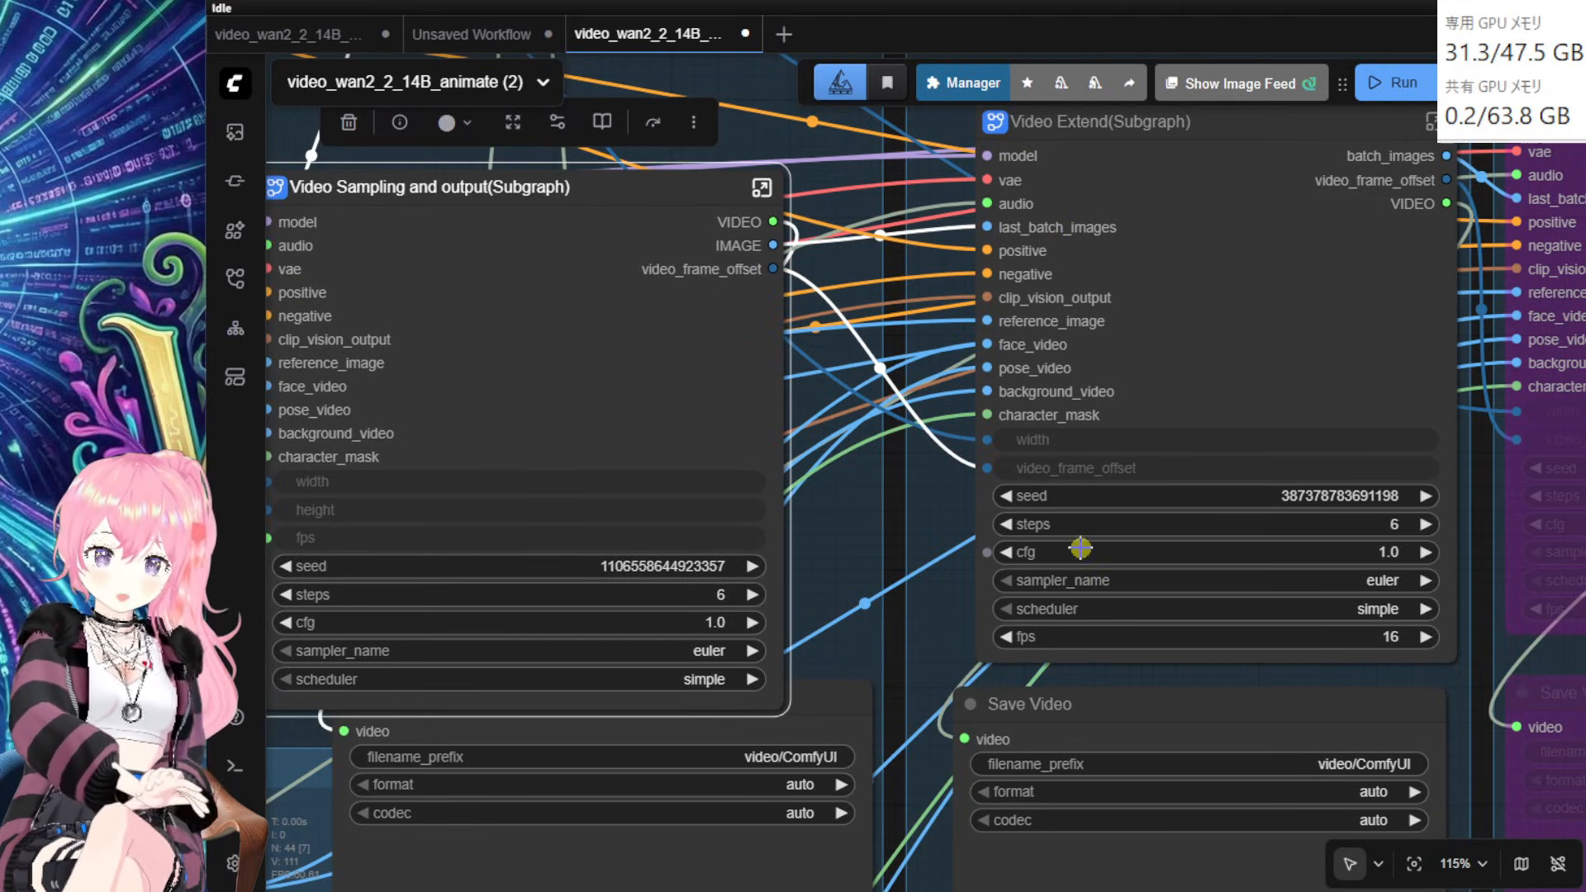
left_click_drag(898, 727, 1121, 374)
scroll(1048, 466, "down", 6)
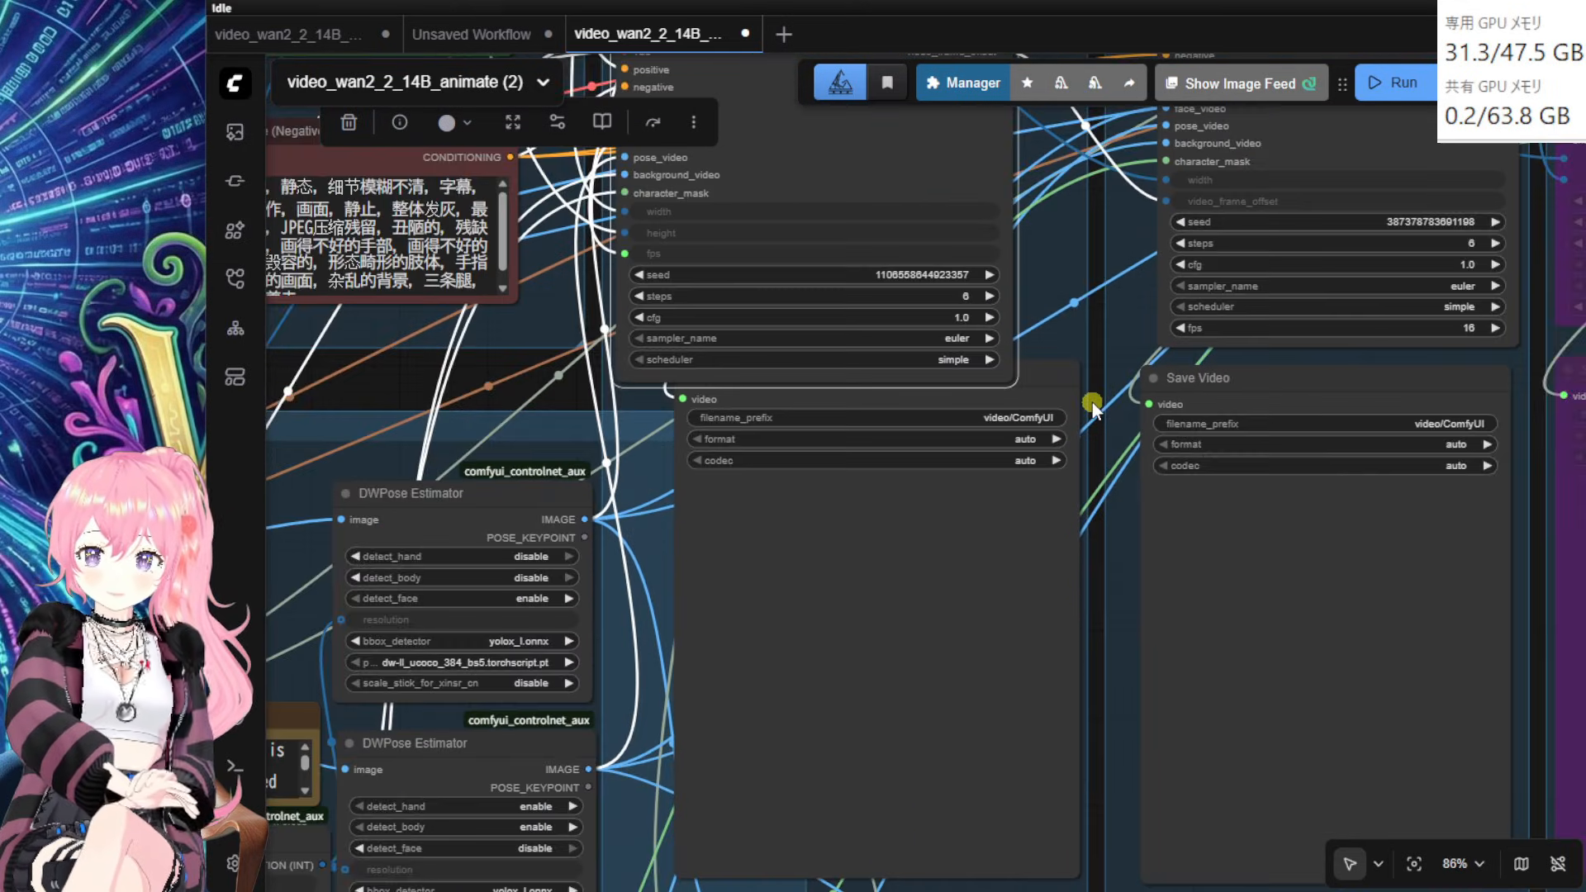
scroll(565, 405, "up", 5)
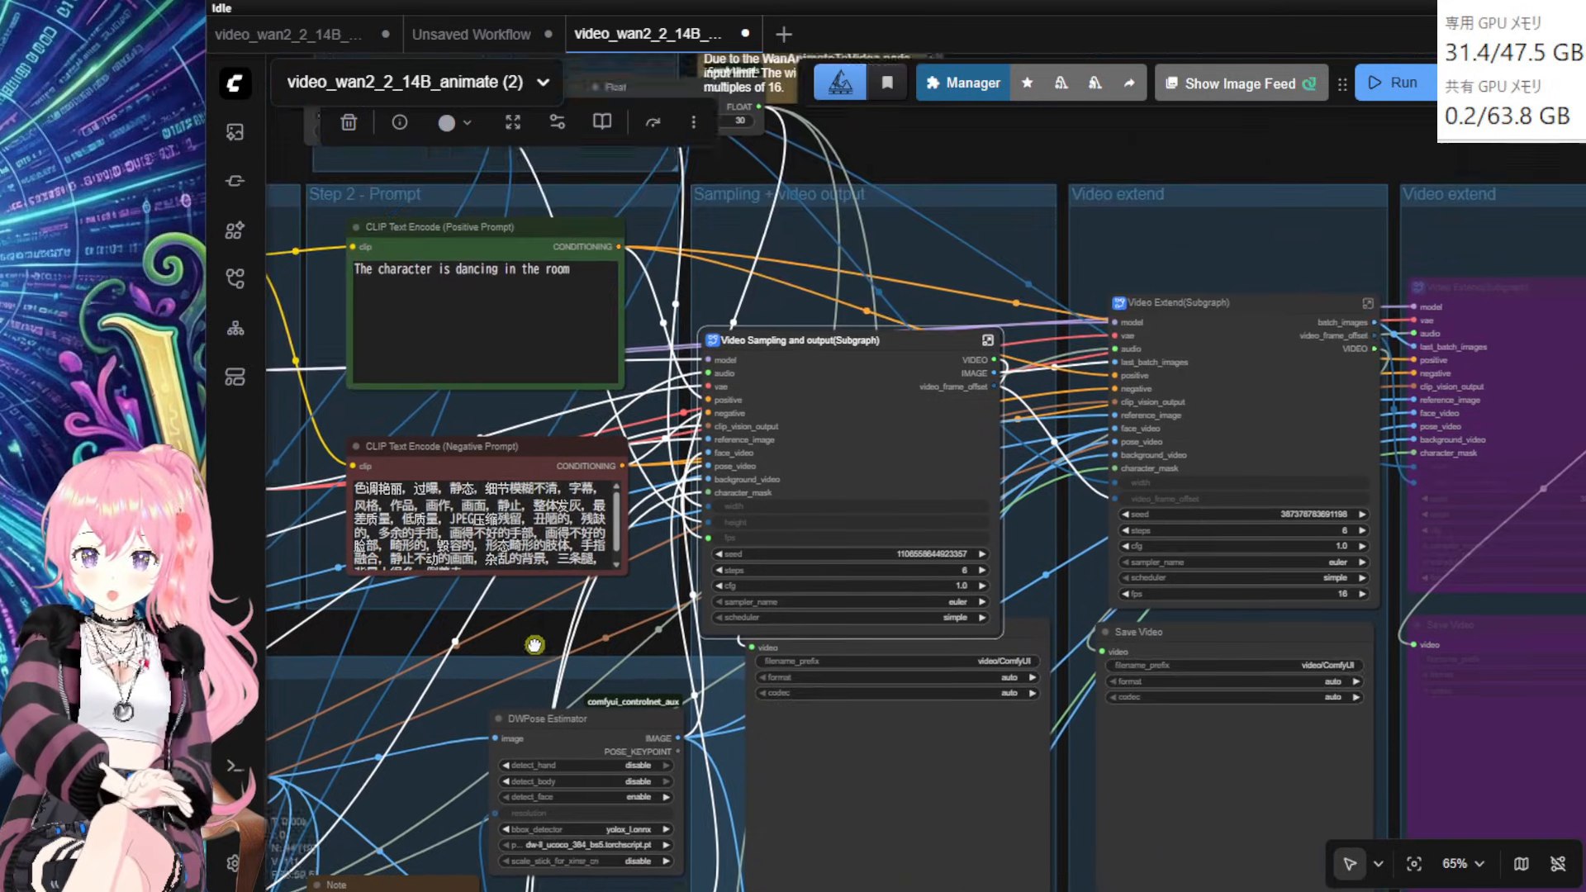
Step: Link the Float node's 30 value to the Video Extend subgraph's fps input
left_click_drag(656, 229, 896, 456)
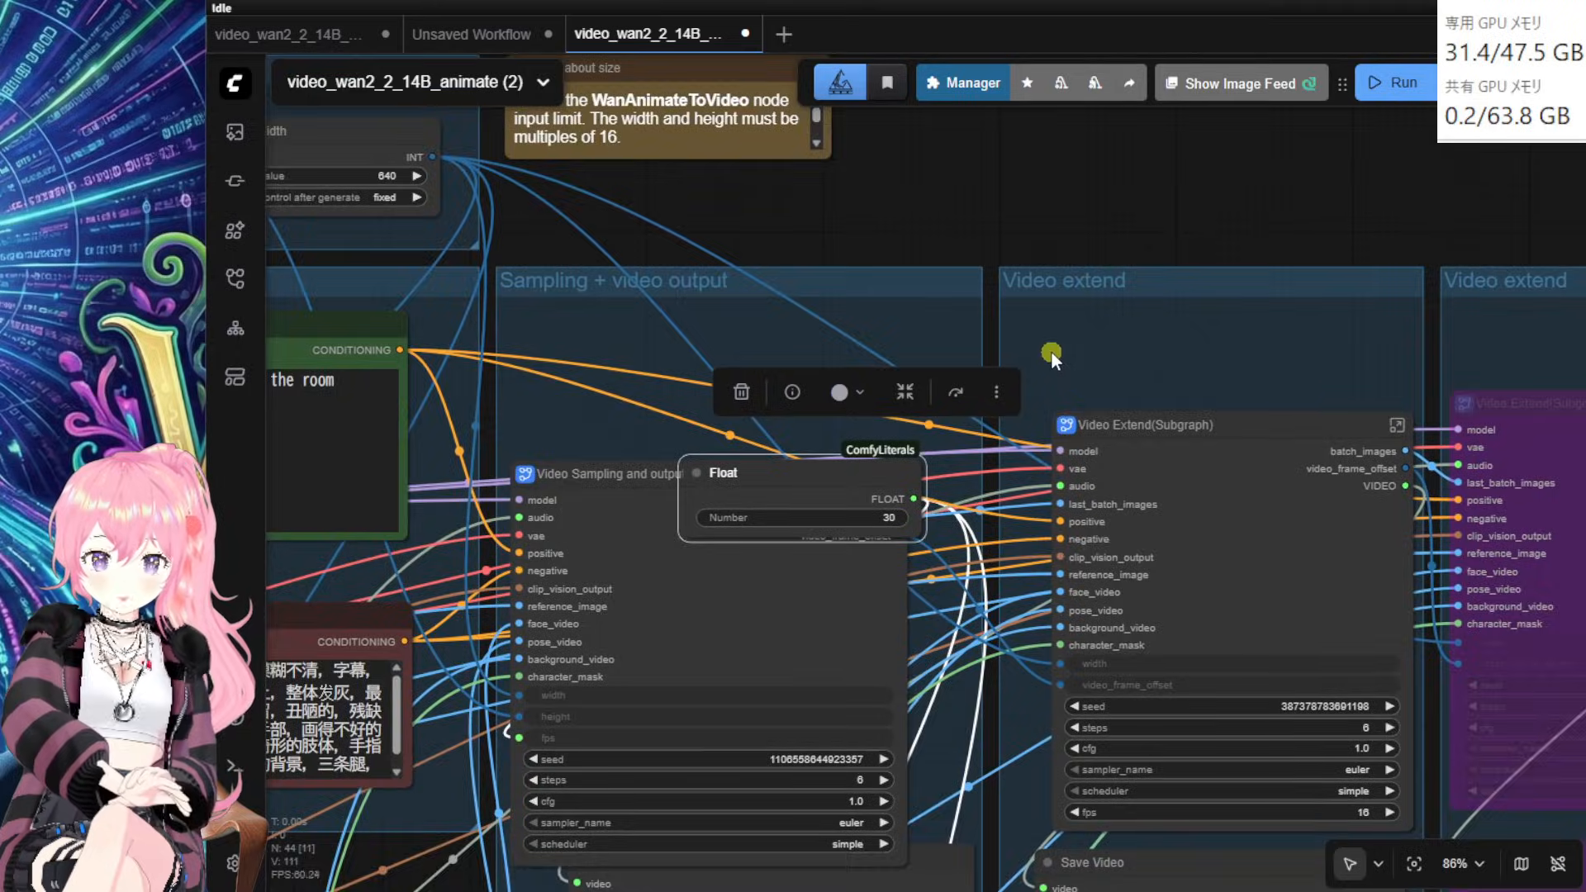
scroll(1051, 351, "up", 9)
left_click_drag(887, 259, 1133, 814)
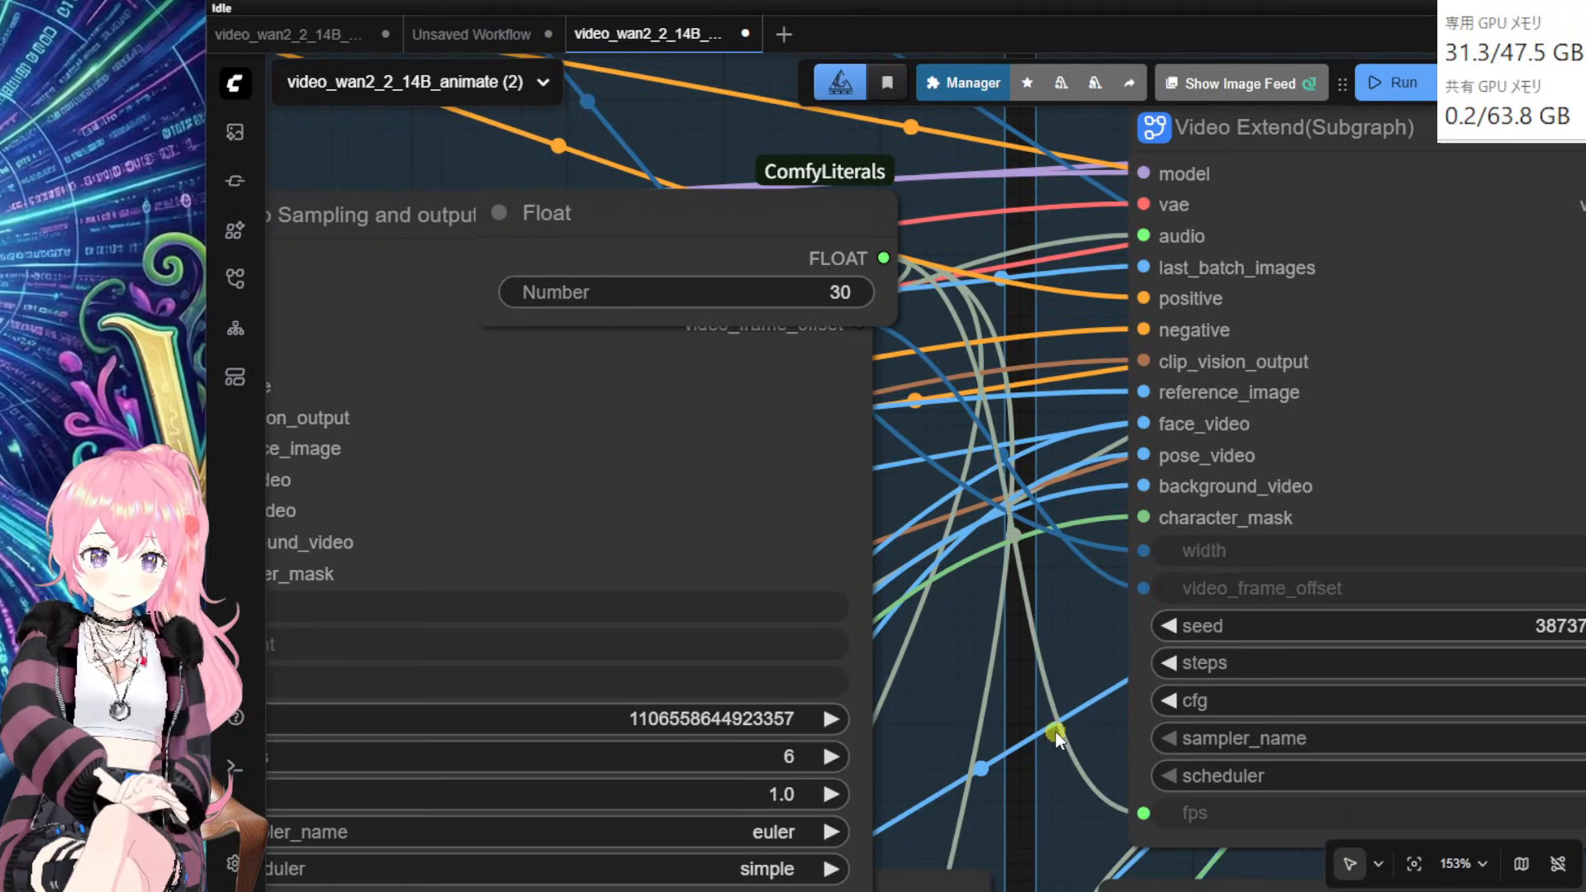
scroll(1033, 719, "right", 5)
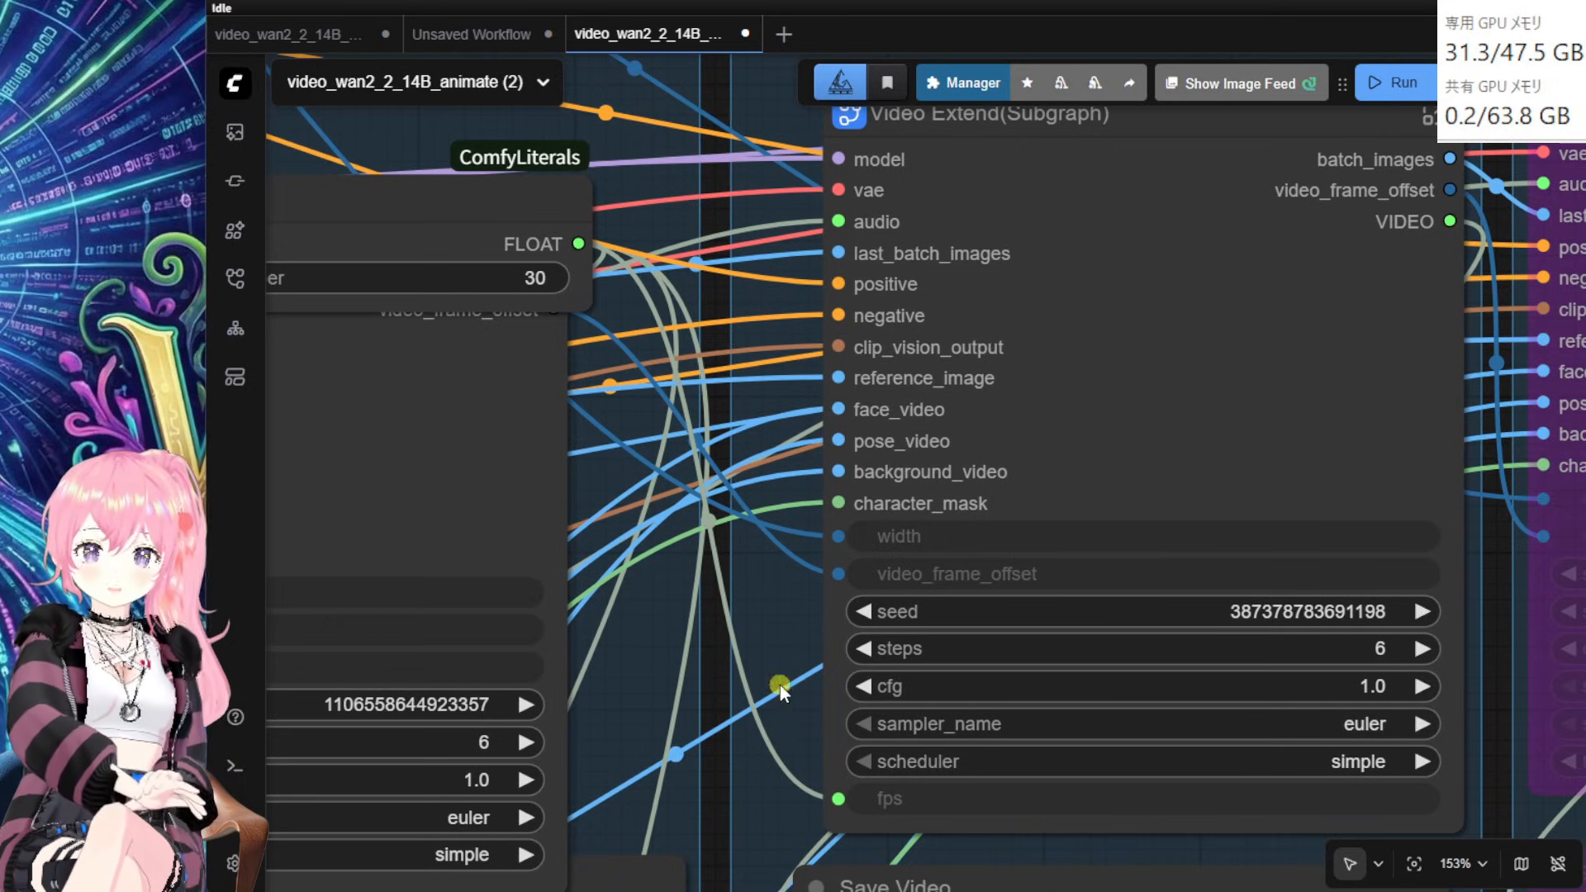
scroll(721, 687, "down", 2)
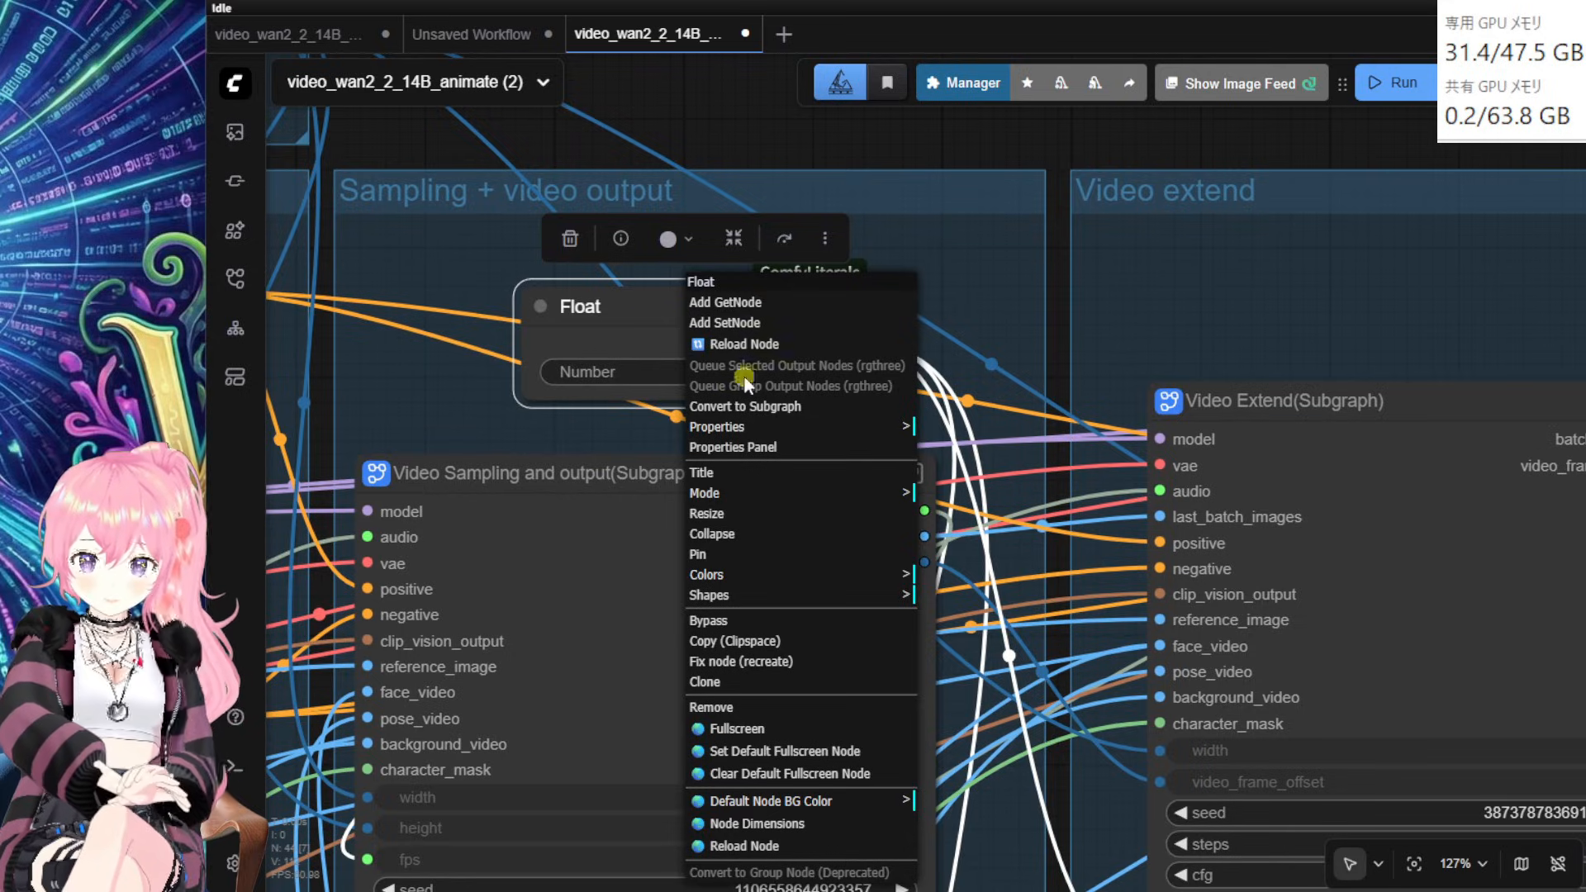
Step: Retitle the Float node holding 30 as 'FrameRate'
left_click(743, 473)
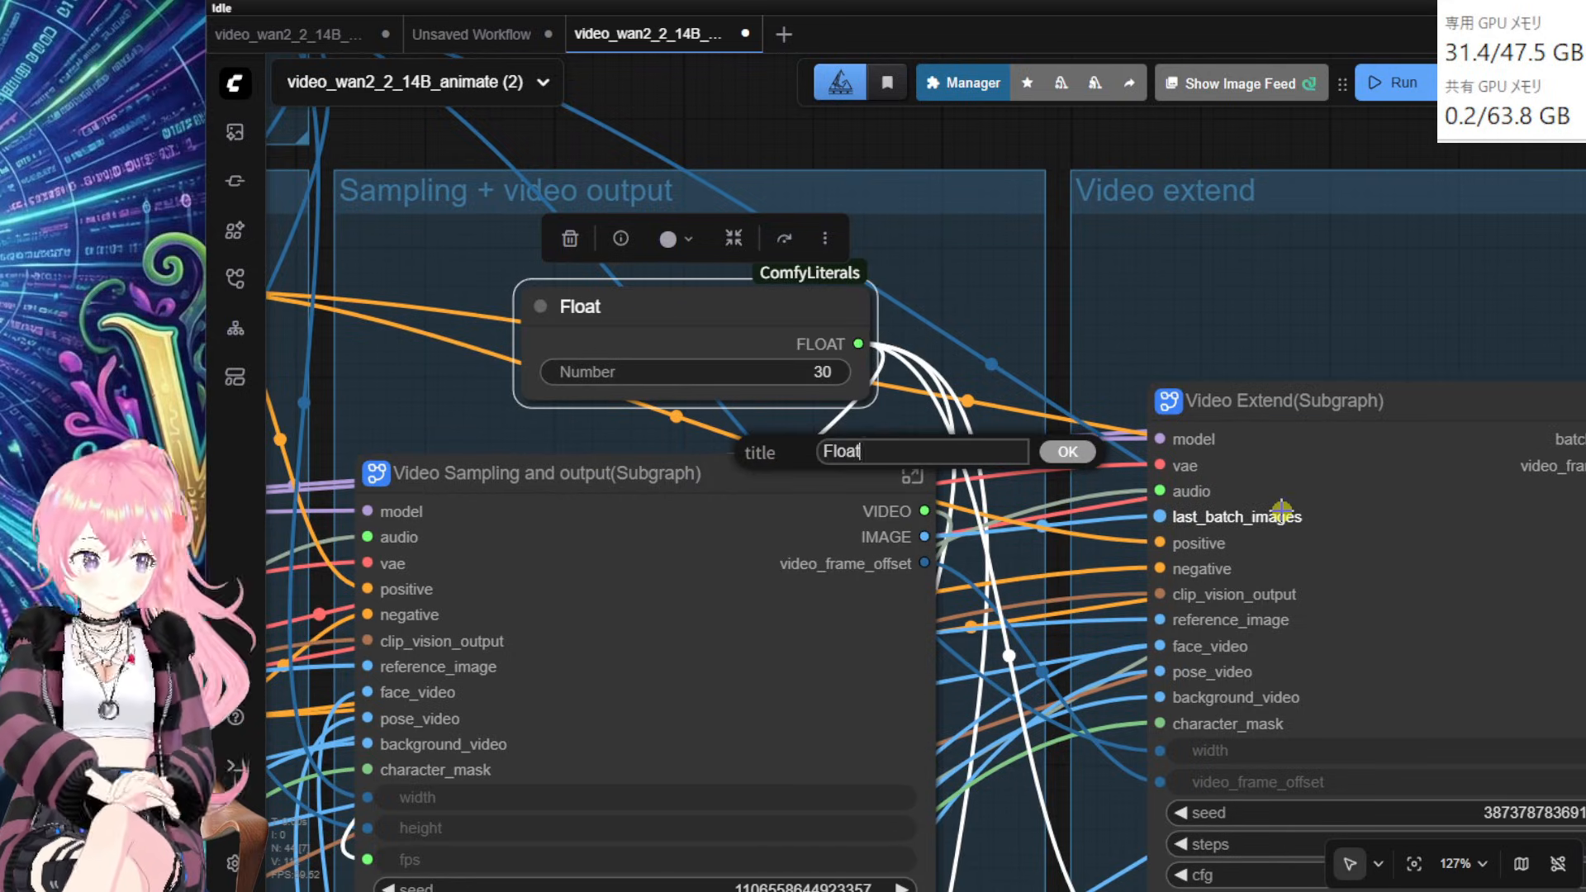
type("FrameRate")
key("Return")
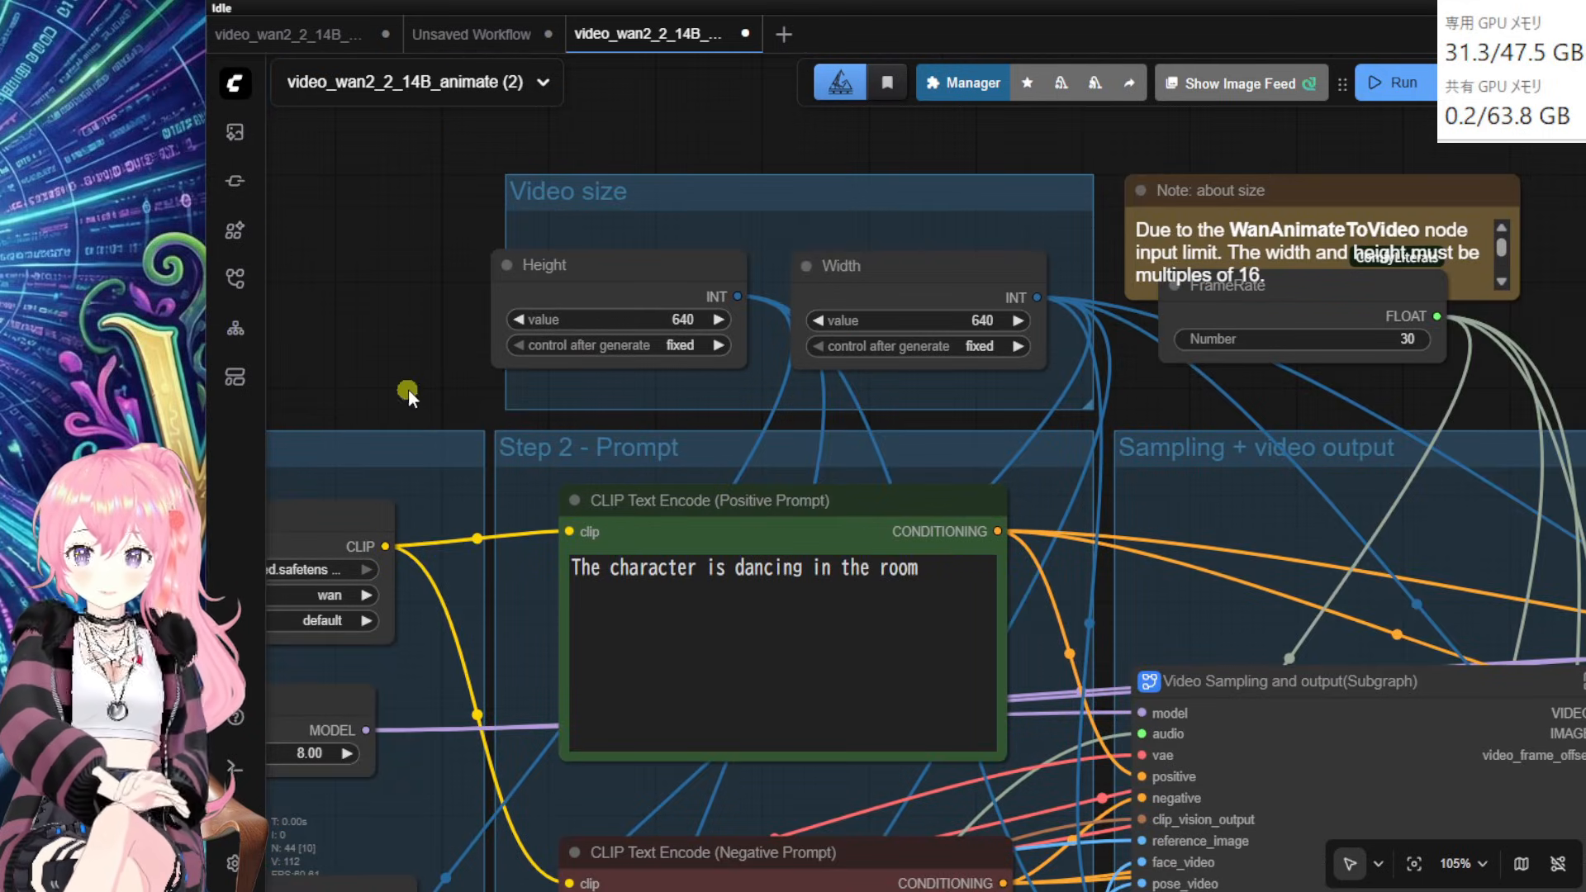
scroll(409, 390, "down", 1)
left_click_drag(408, 390, 446, 214)
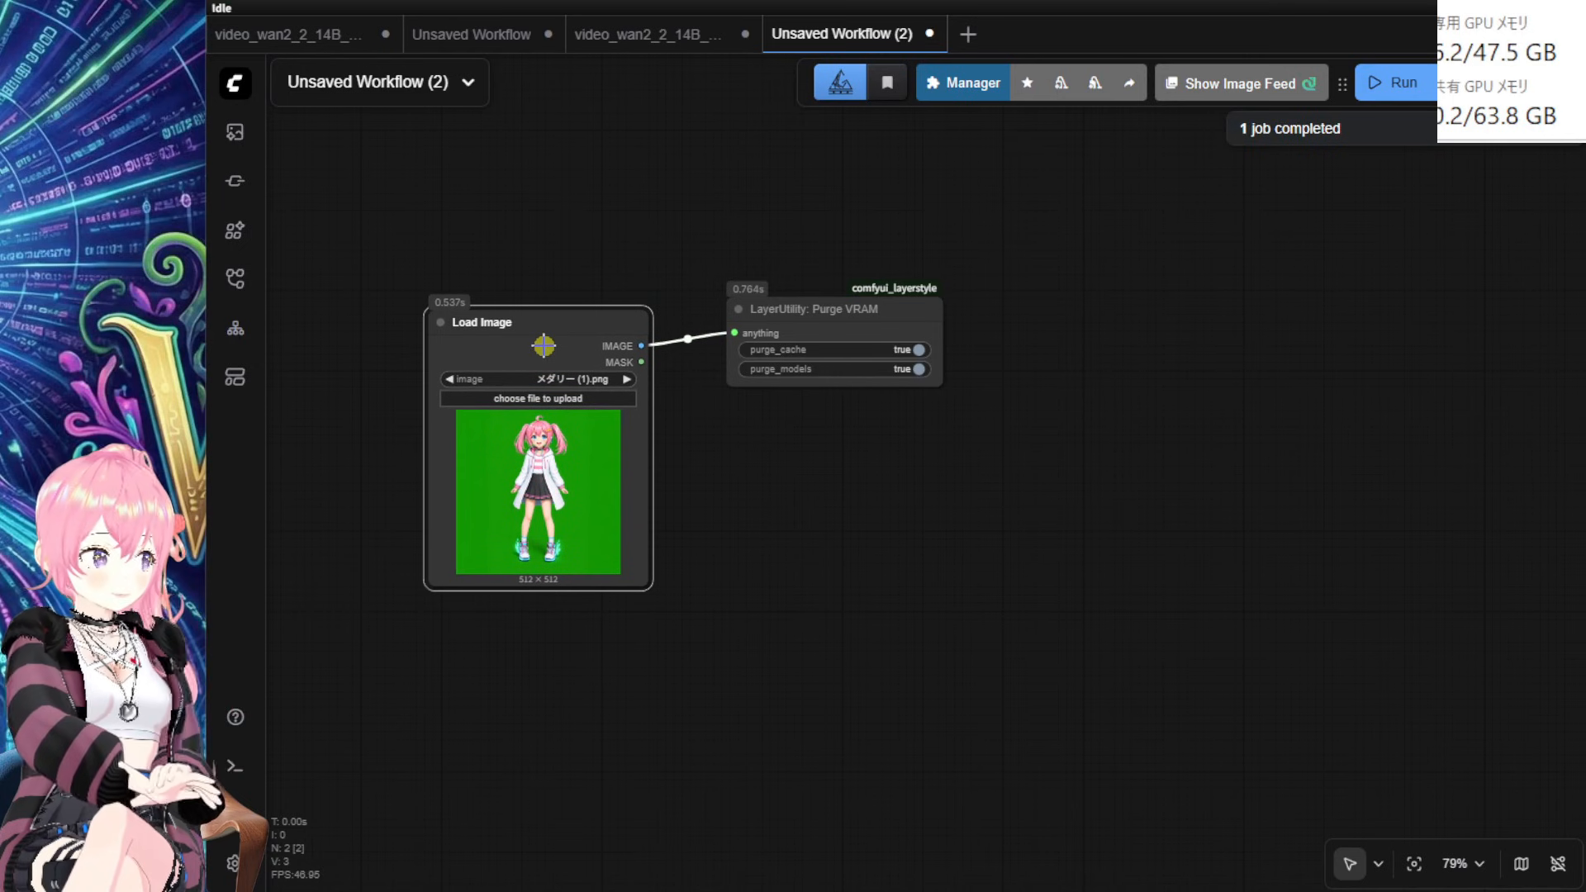
Step: Select, then deselect, the Load Image node feeding LayerUtility: Purge VRAM in Unsaved Workflow (2)
left_click(543, 345)
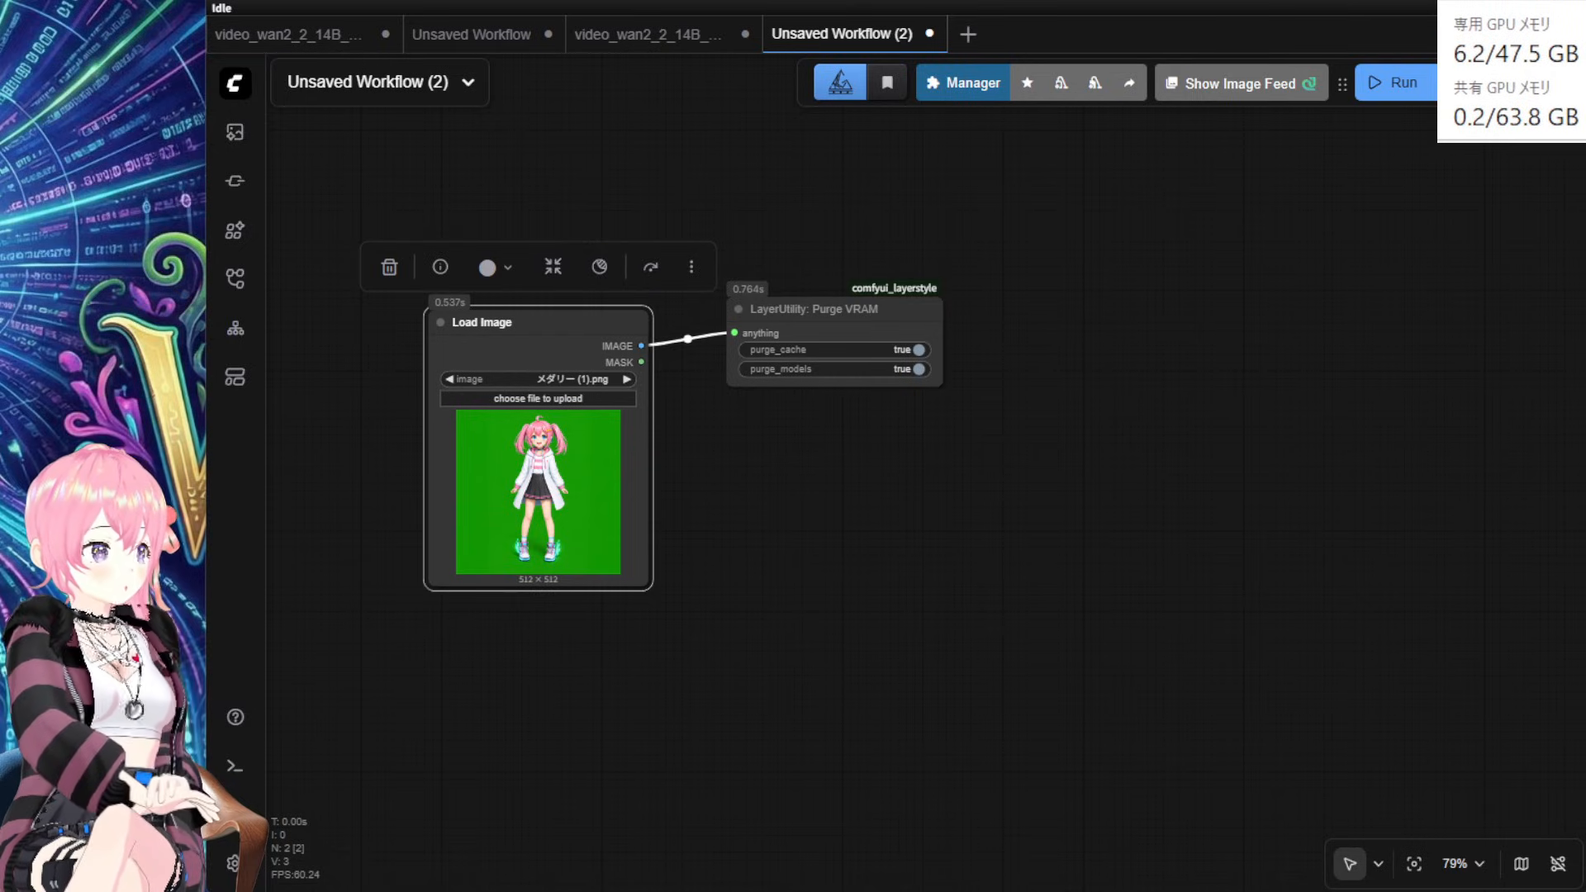
left_click(1270, 502)
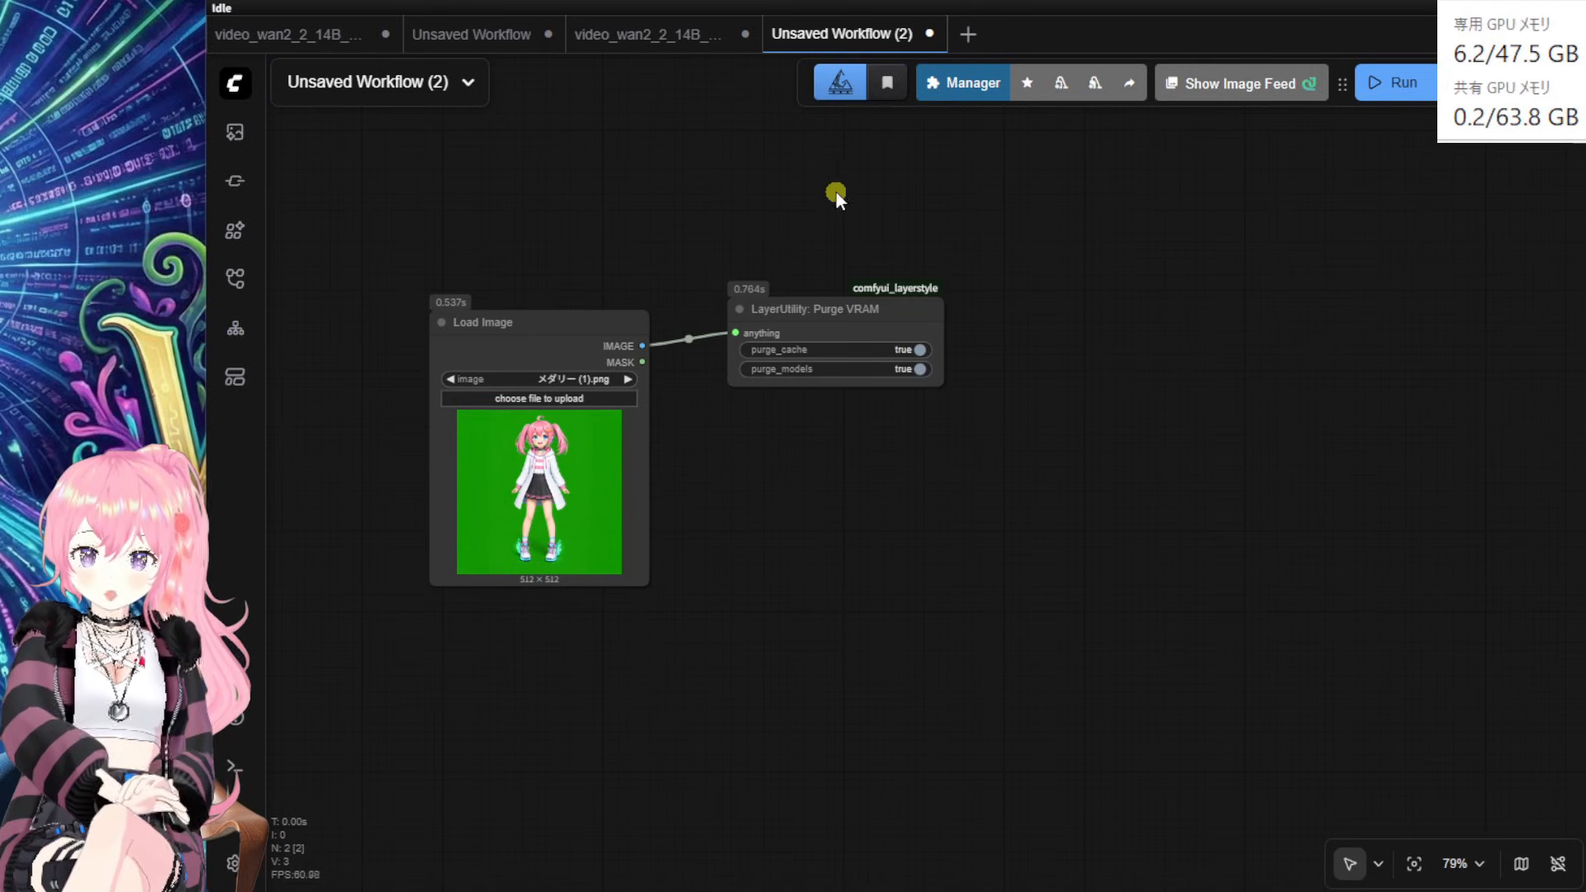
Step: Return to the video_wan2_2_14B_animate (2) workflow and nudge the middle Video Extend node
left_click(613, 45)
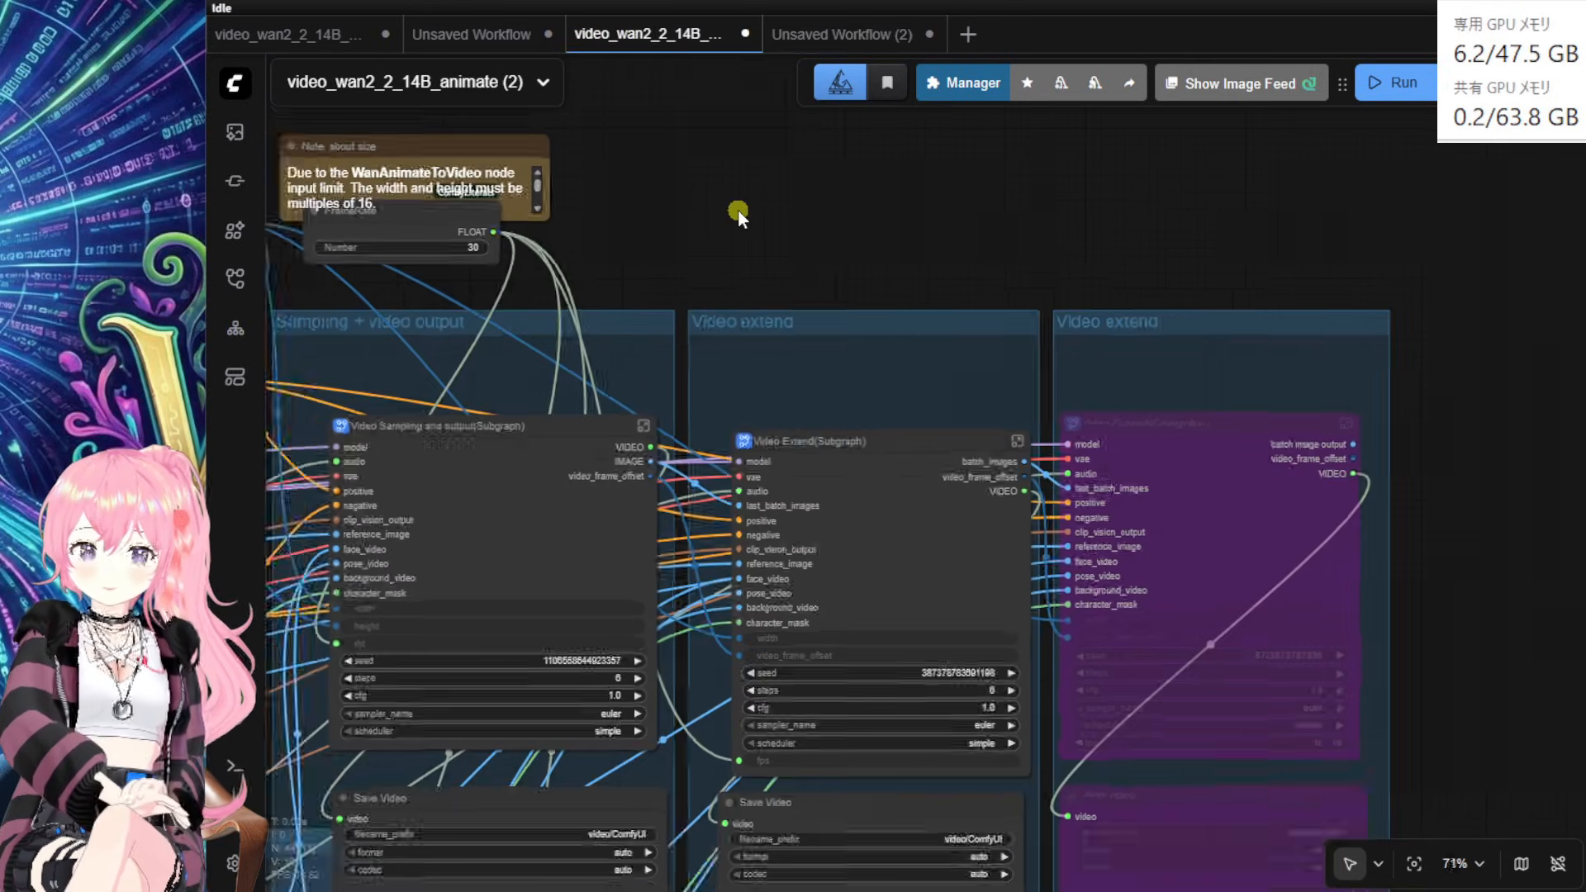
scroll(837, 370, "down", 3)
left_click_drag(836, 370, 824, 353)
Step: Un-bypass the second Video Extend and its Save Video node with Ctrl+B and shift them right
left_click(1120, 451)
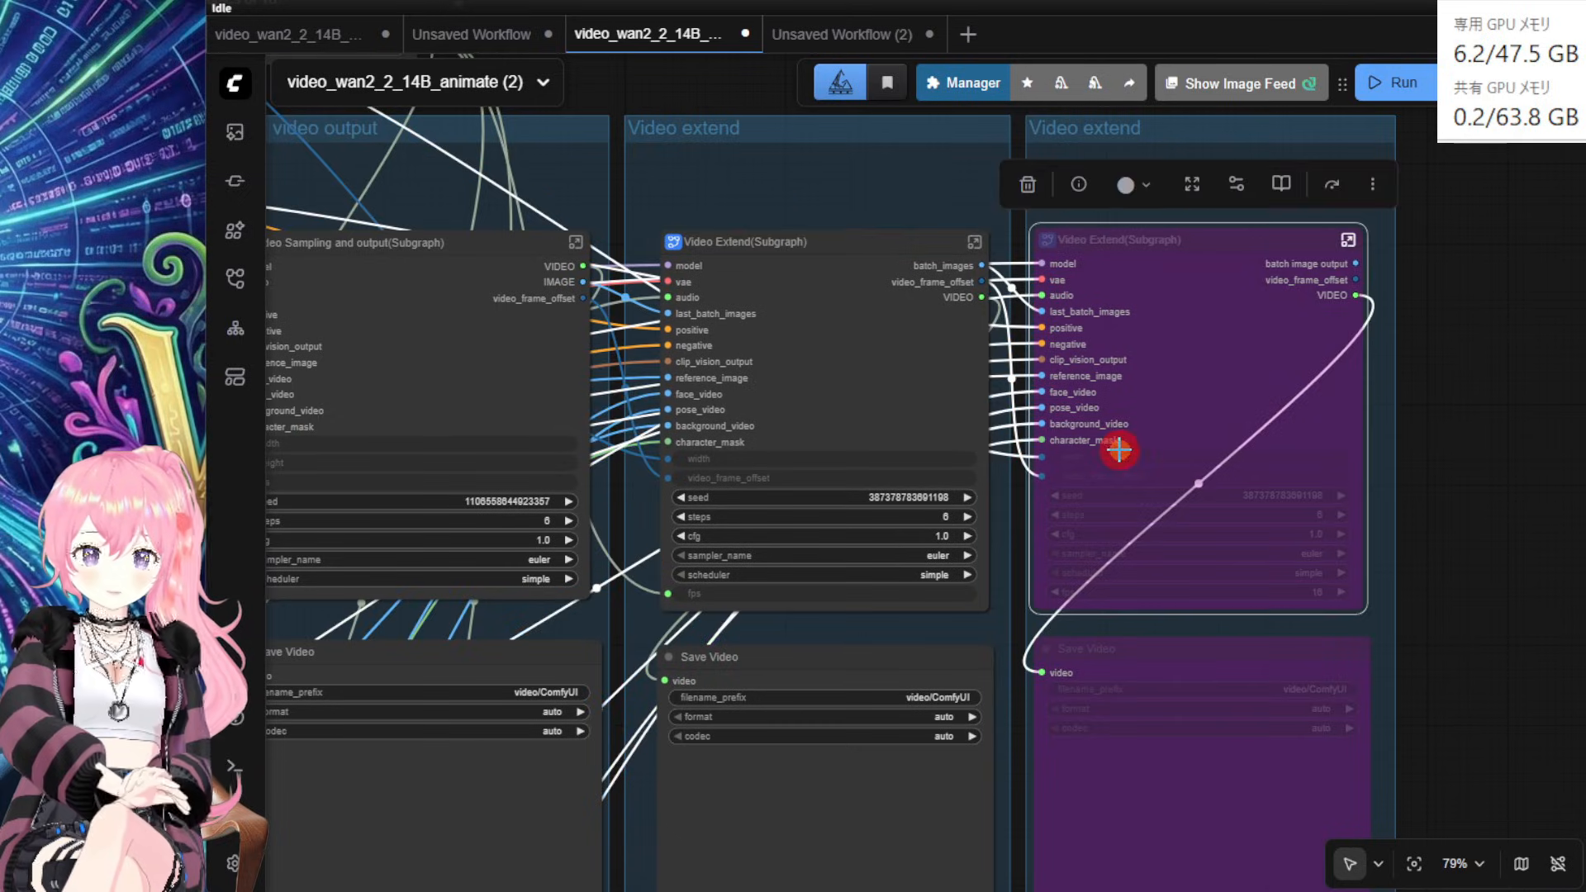
left_click(1258, 802, "ctrl")
key("ctrl+b")
left_click_drag(1520, 740, 1158, 622)
scroll(1410, 712, "down", 2)
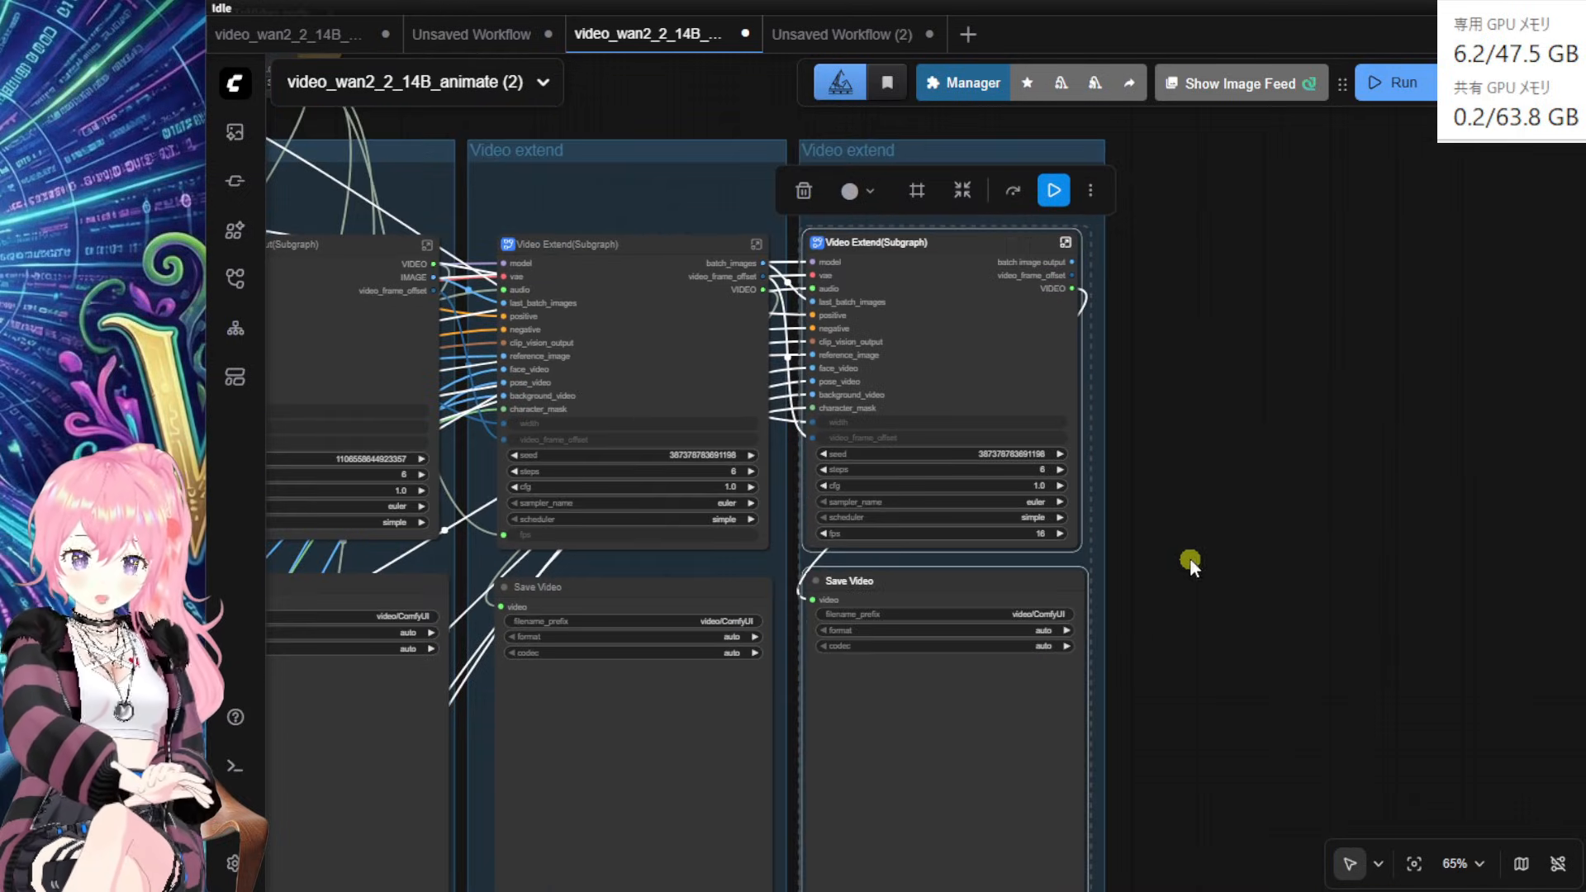
mouse_move(961, 347)
left_mouse_down()
mouse_move(1076, 330)
mouse_move(1058, 372)
mouse_move(974, 369)
left_mouse_up()
scroll(1305, 652, "up", 3)
left_click_drag(1206, 670, 1585, 583)
left_click(592, 722)
mouse_move(1074, 448)
left_mouse_down()
mouse_move(999, 535)
mouse_move(954, 631)
left_mouse_up()
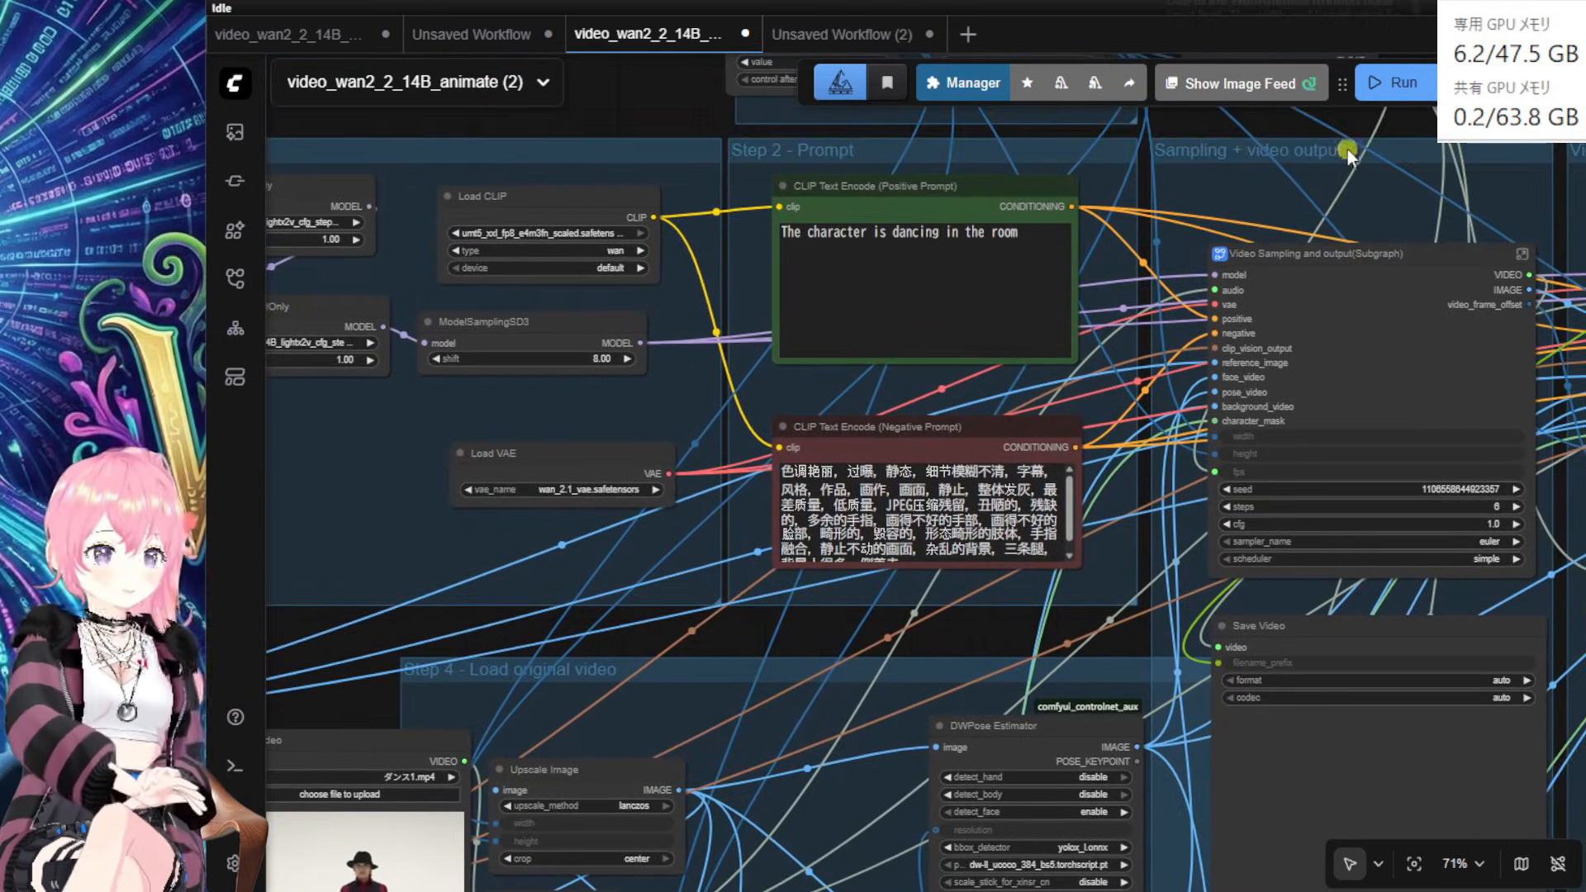
Step: Run the workflow and rearrange the DWPose Estimator nodes
left_click(1401, 94)
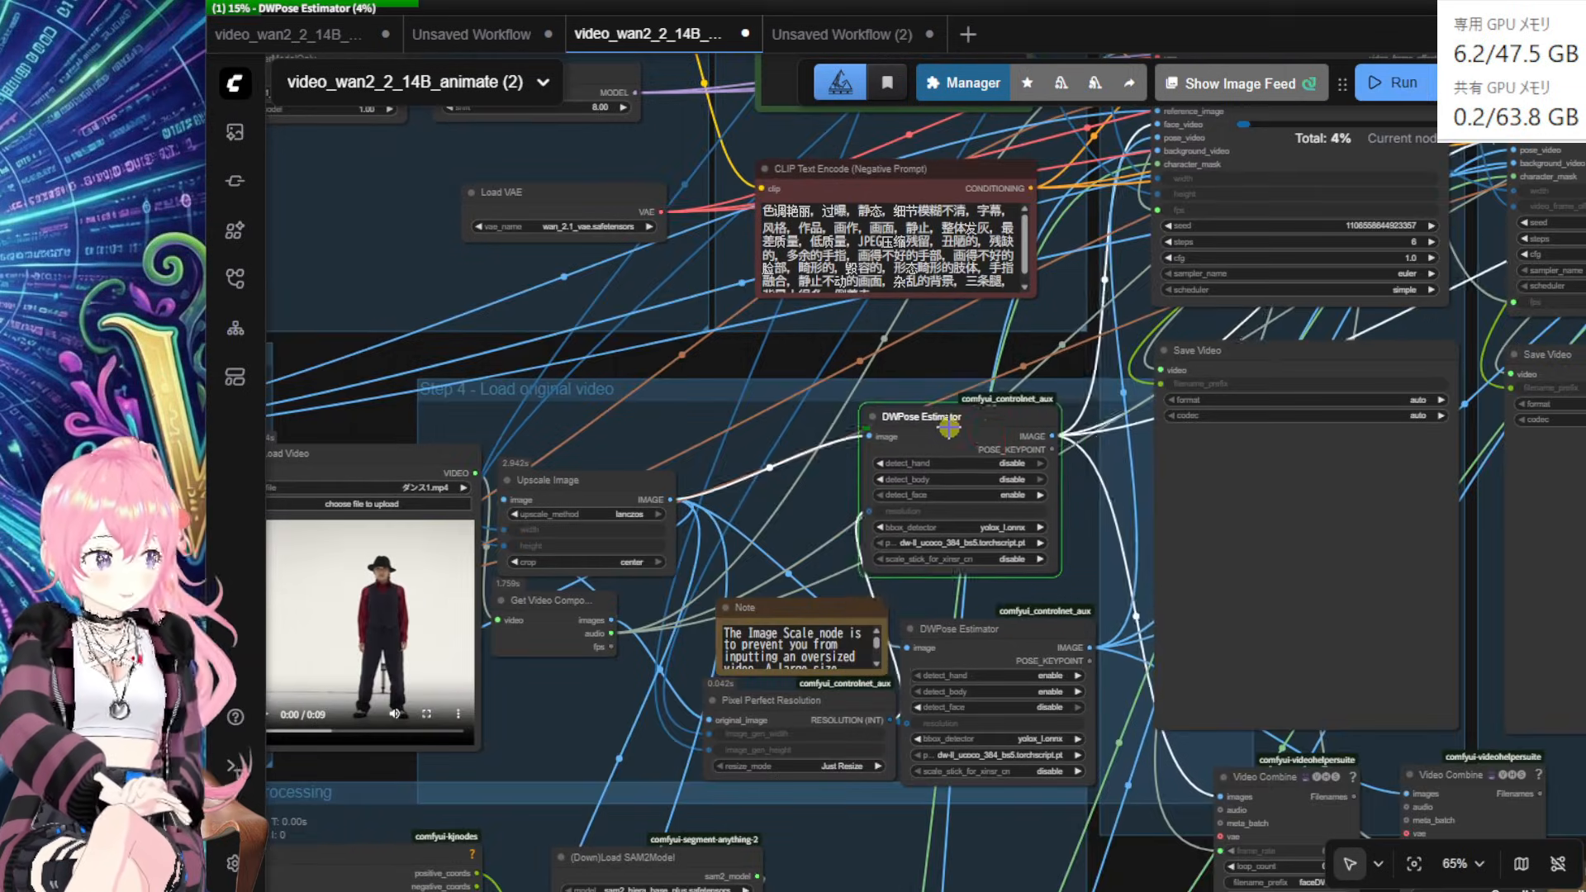
mouse_move(950, 430)
left_mouse_down()
mouse_move(935, 440)
mouse_move(952, 442)
left_mouse_up()
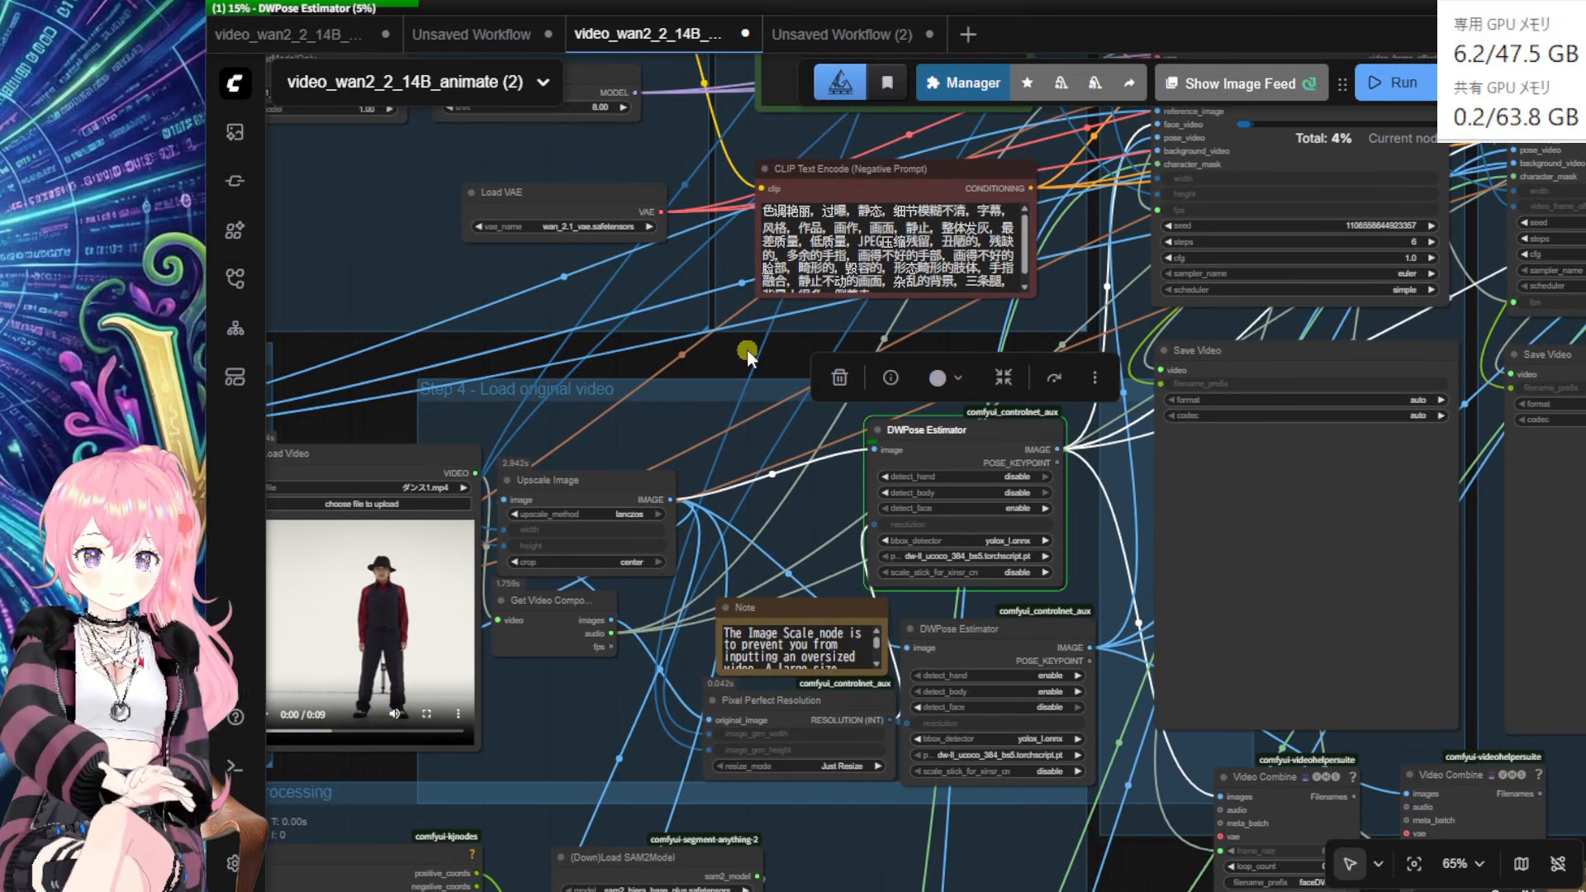
left_click_drag(745, 351, 507, 321)
scroll(499, 325, "up", 4)
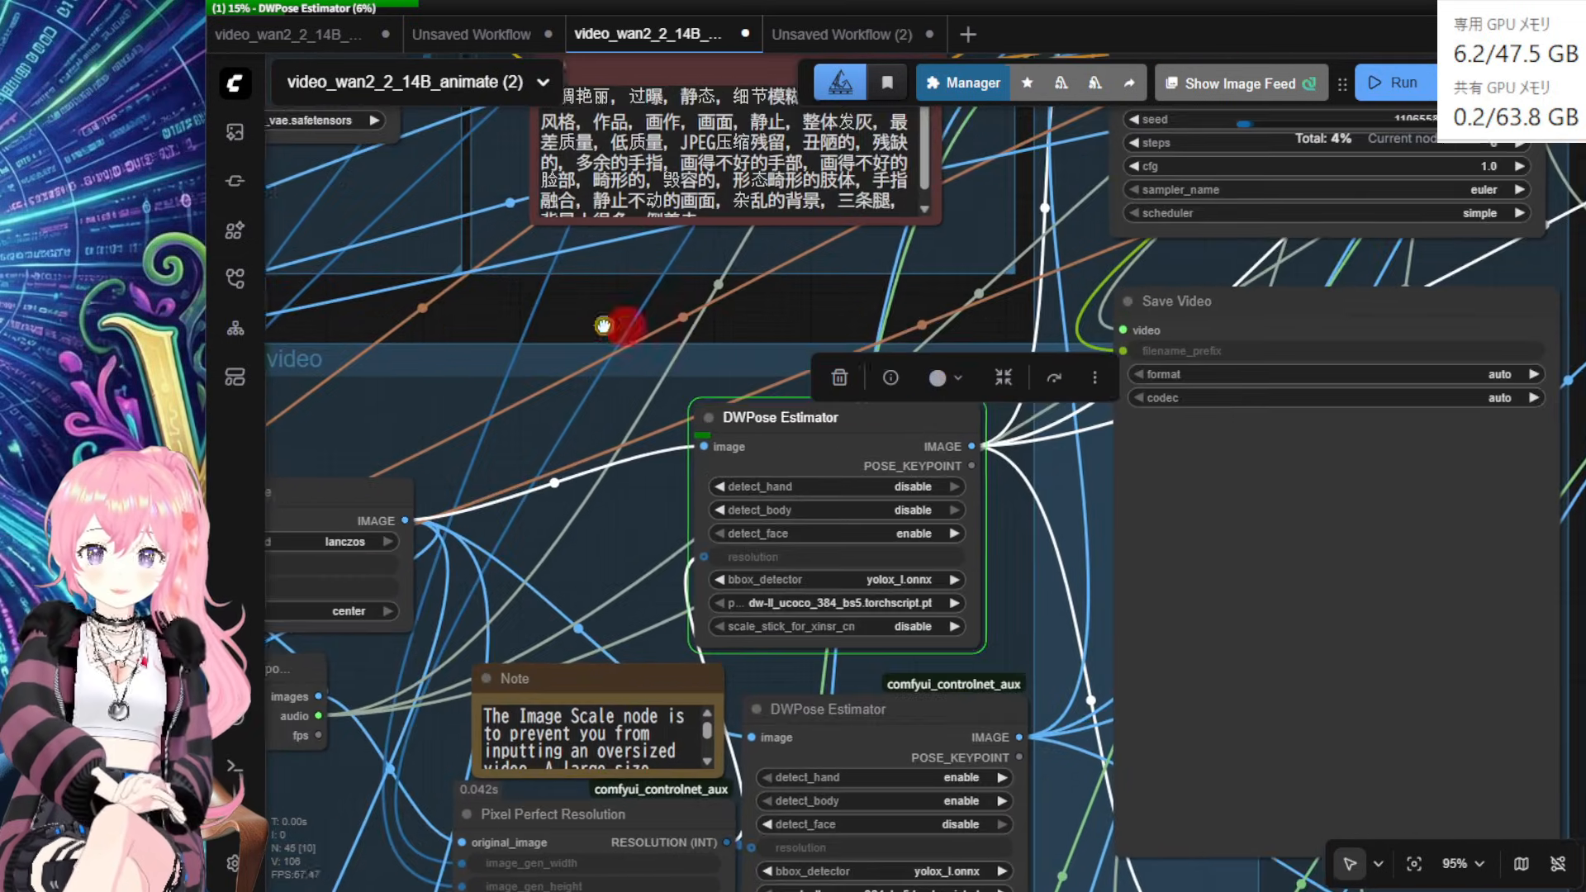
left_click_drag(606, 322, 411, 273)
left_click_drag(581, 276, 596, 257)
left_click_drag(675, 370, 652, 348)
Step: Shift both Video Combine nodes to the left
left_click_drag(931, 768, 877, 544)
left_click_drag(1077, 660, 1030, 661)
left_click_drag(1365, 678, 1306, 674)
left_click_drag(1122, 670, 1088, 659)
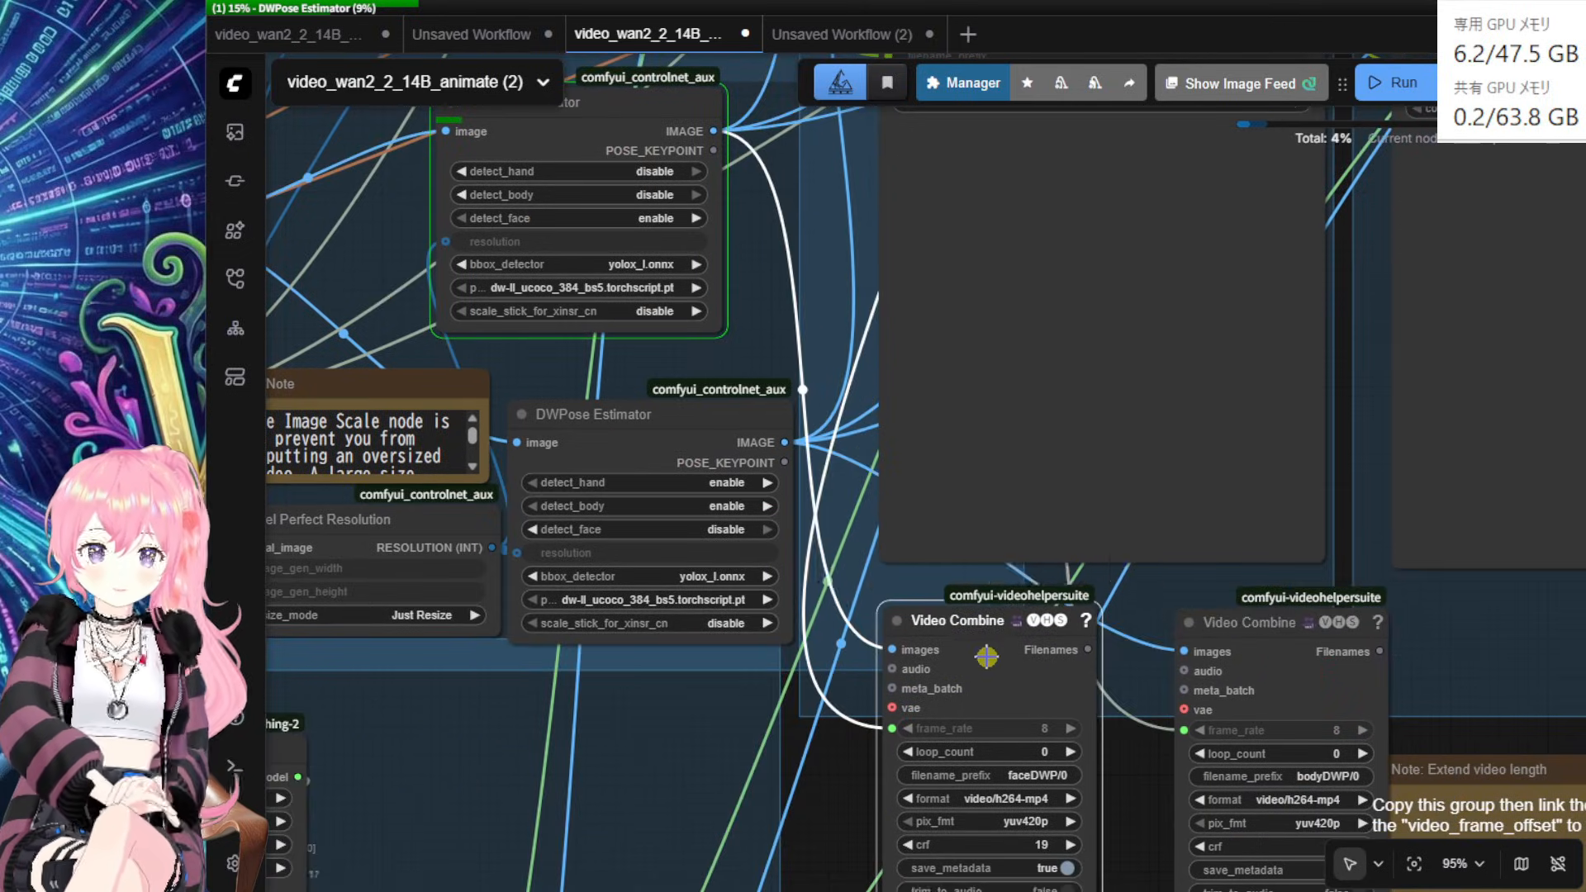
left_click_drag(1272, 692, 1240, 687)
left_click_drag(773, 324, 895, 514)
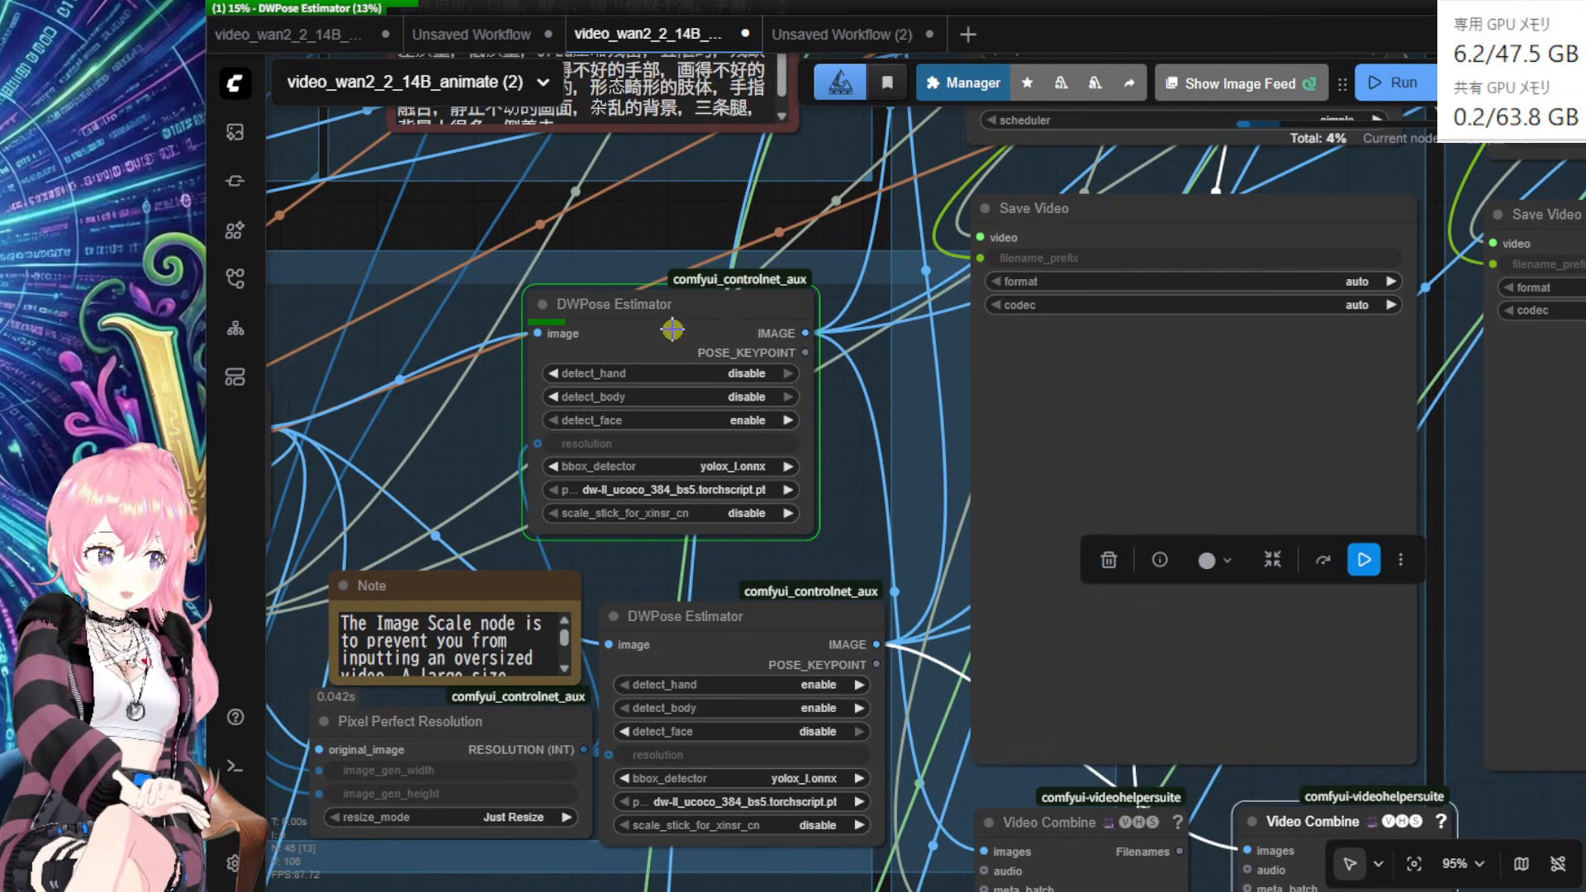
Step: Check the generation logs, then nudge both DWPose Estimator nodes up-right
left_click(238, 772)
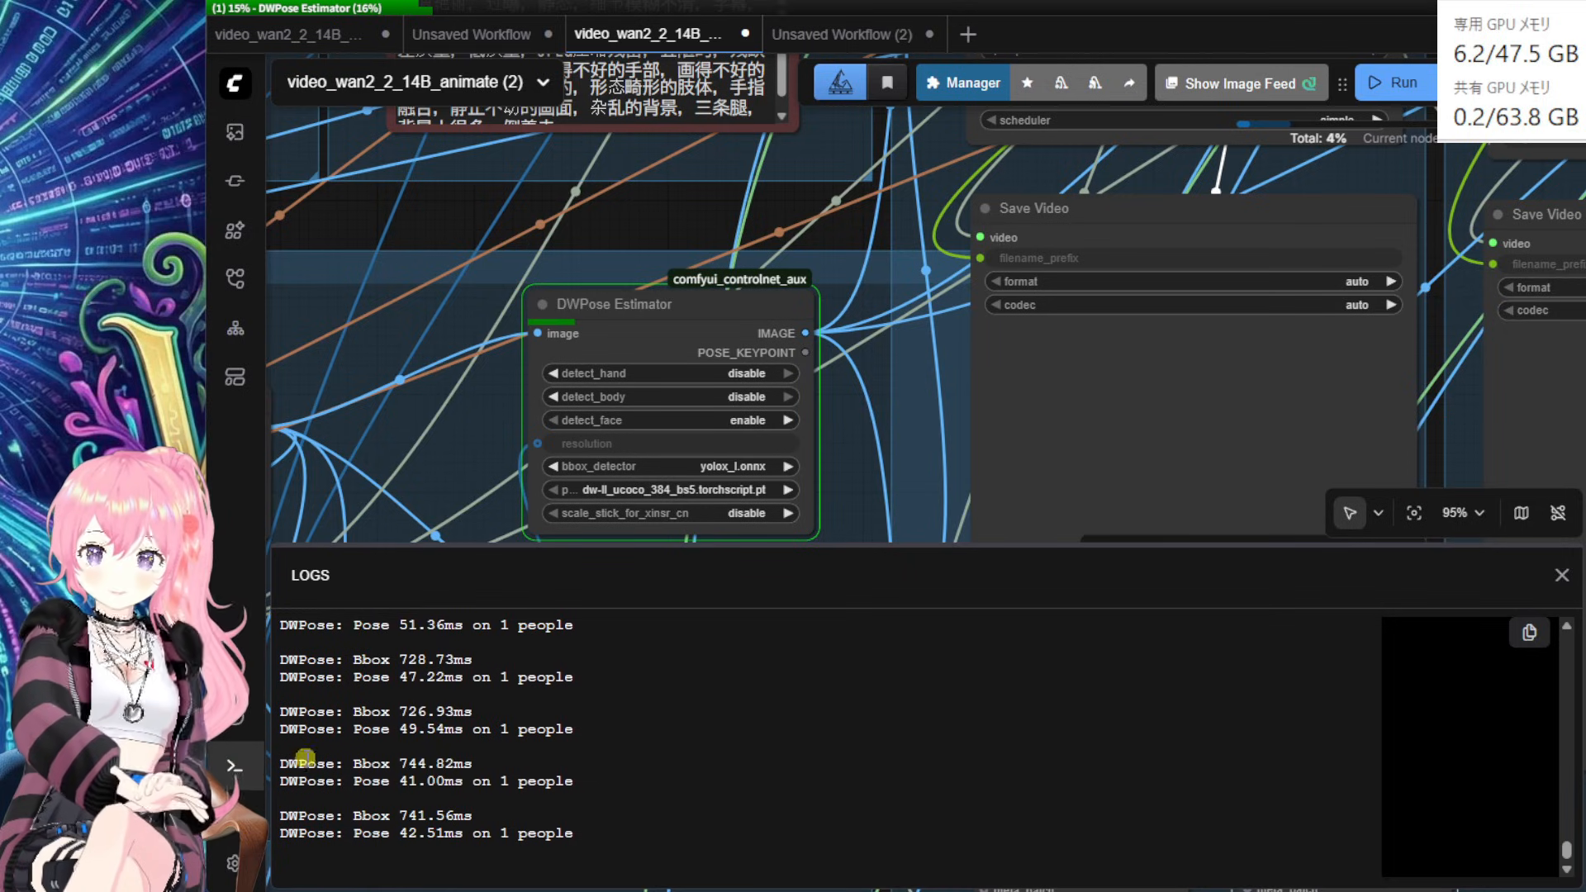
left_click(236, 767)
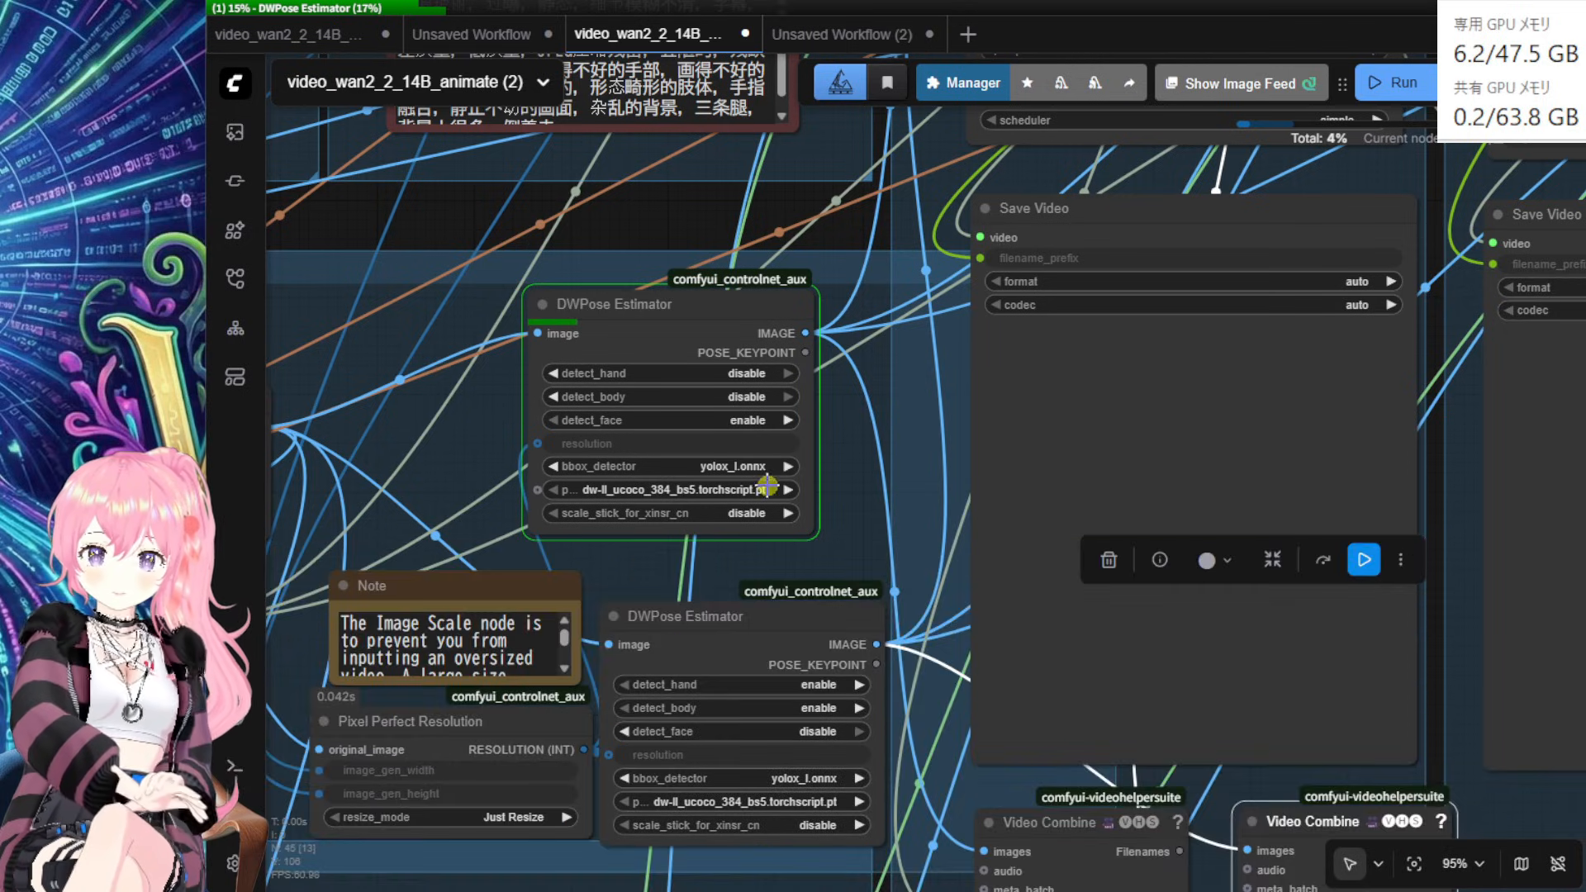
left_click_drag(711, 321, 722, 315)
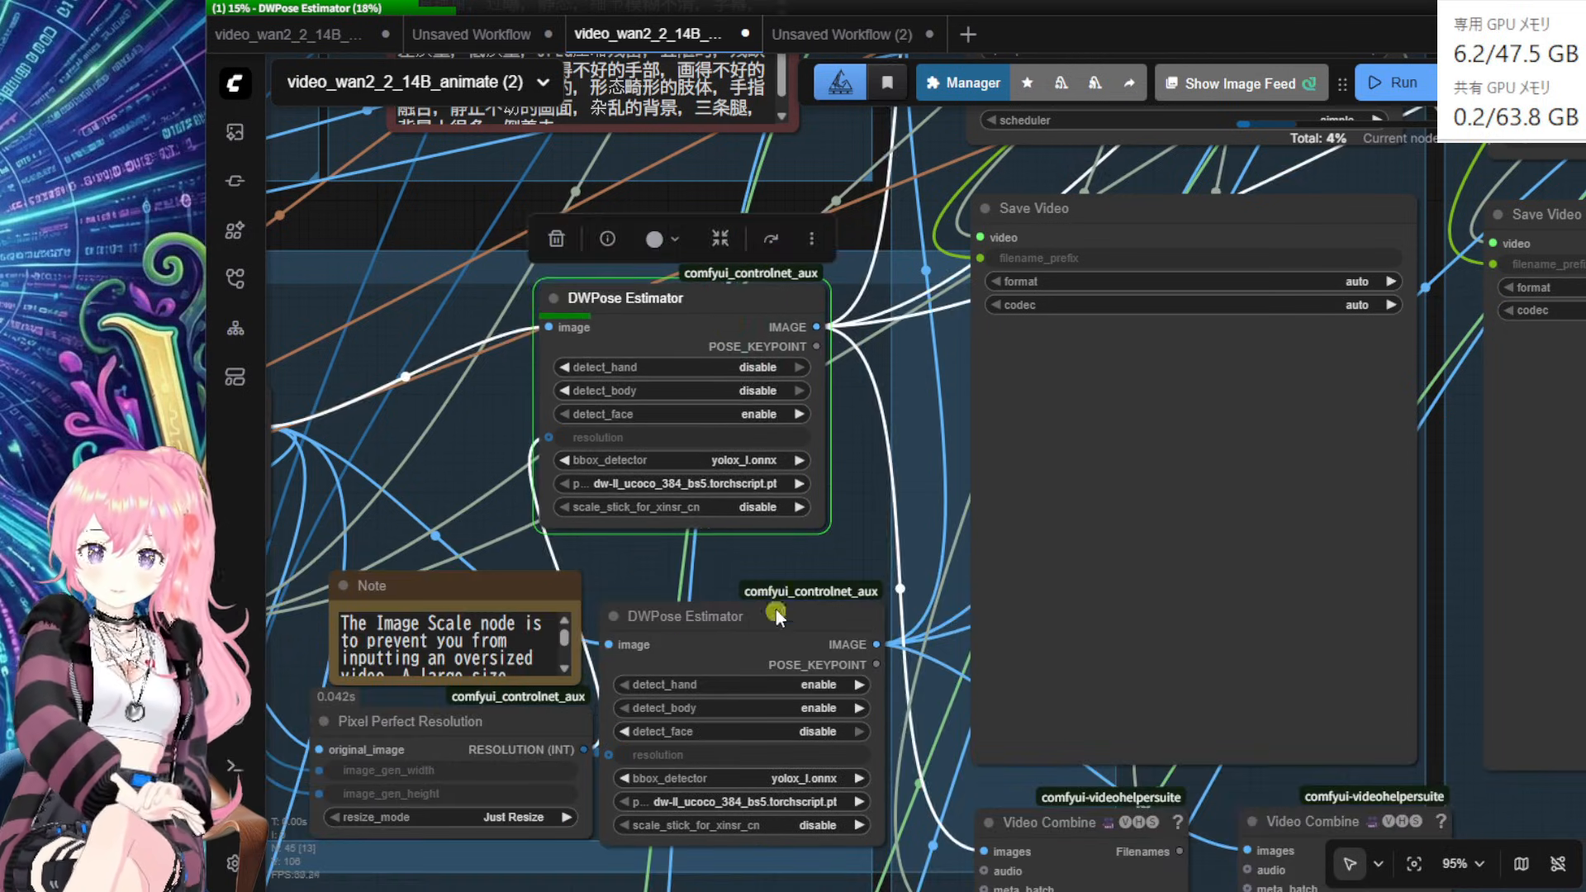
left_click_drag(773, 626, 791, 604)
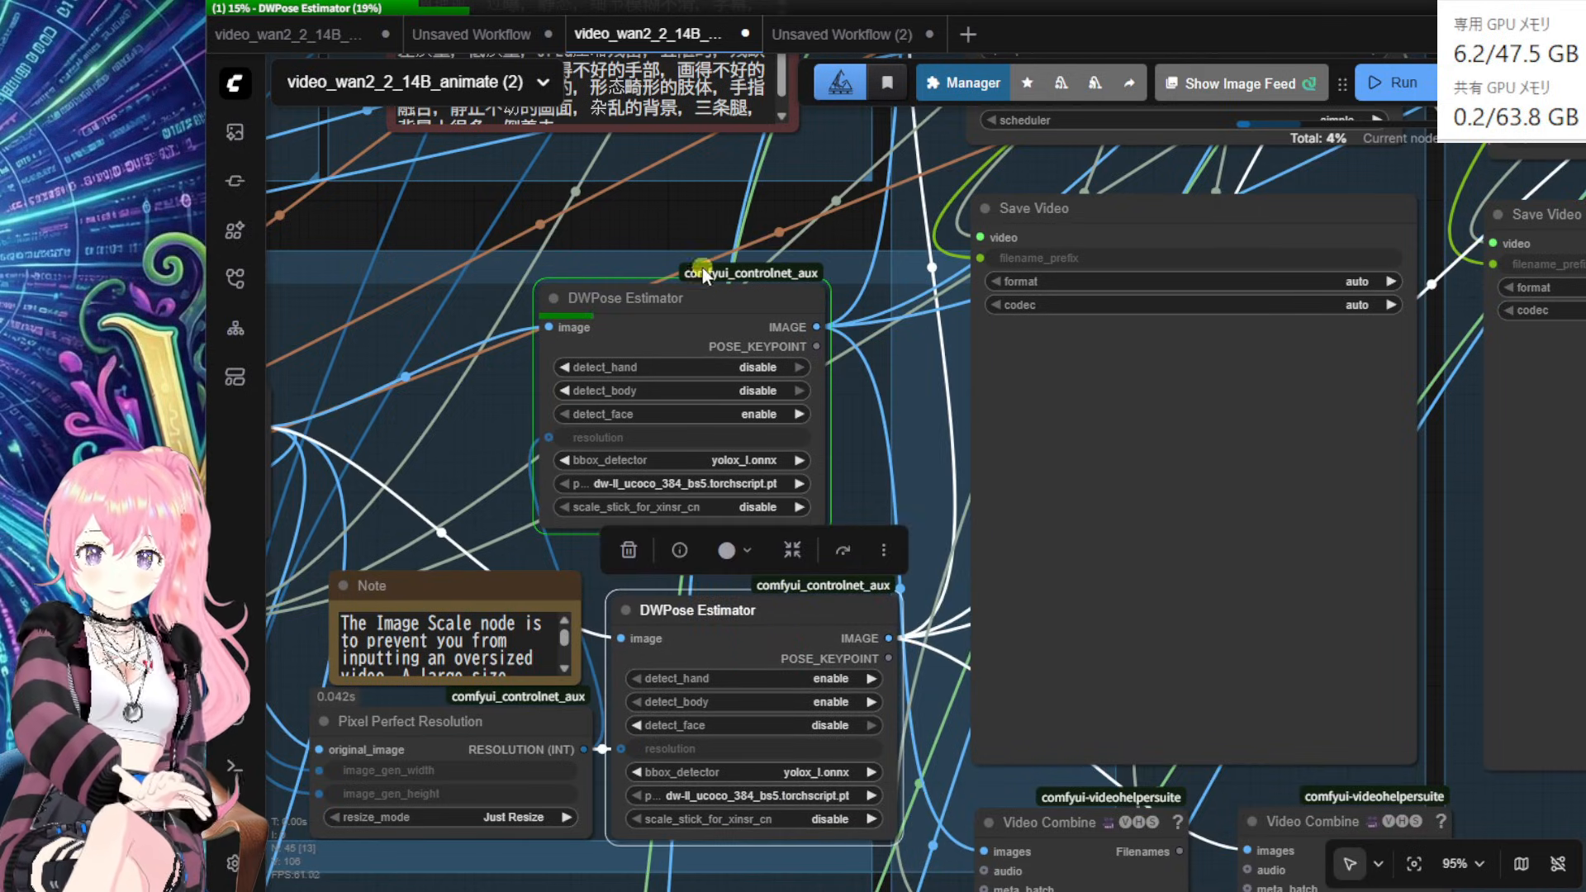
left_click_drag(700, 229, 643, 175)
scroll(797, 421, "down", 1)
mouse_move(872, 884)
left_mouse_down()
mouse_move(983, 429)
mouse_move(1002, 137)
left_mouse_up()
Step: Nudge the MaskPreview and Preview Image nodes into neat positions beside Blockify Mask
mouse_move(1108, 709)
left_mouse_down()
mouse_move(1151, 485)
mouse_move(1065, 455)
left_mouse_up()
left_click_drag(820, 738, 821, 720)
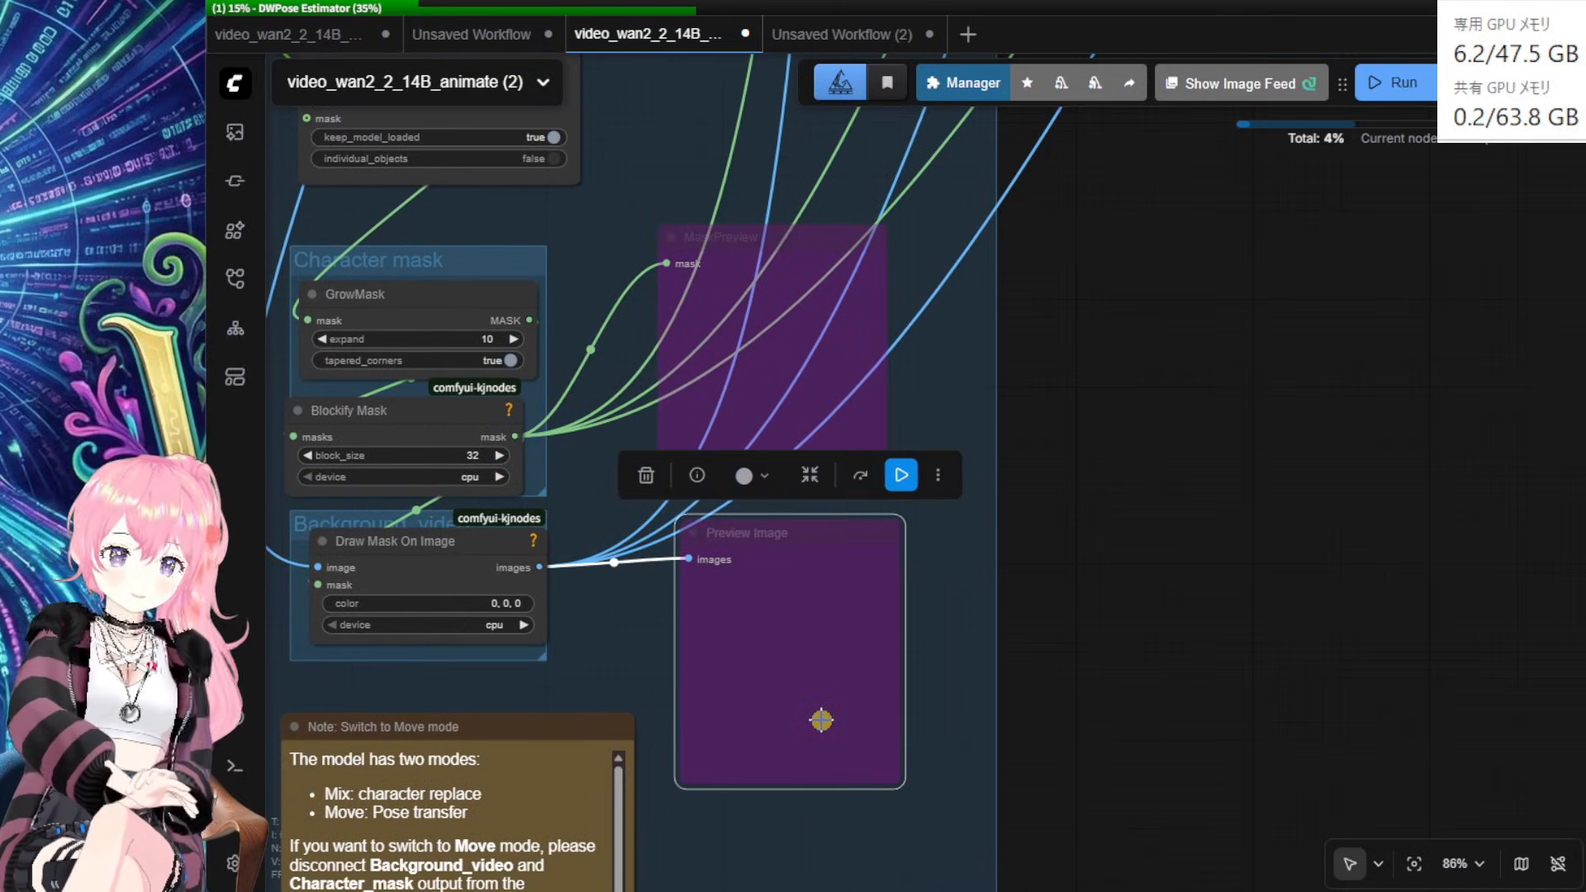
left_click(760, 337, "shift")
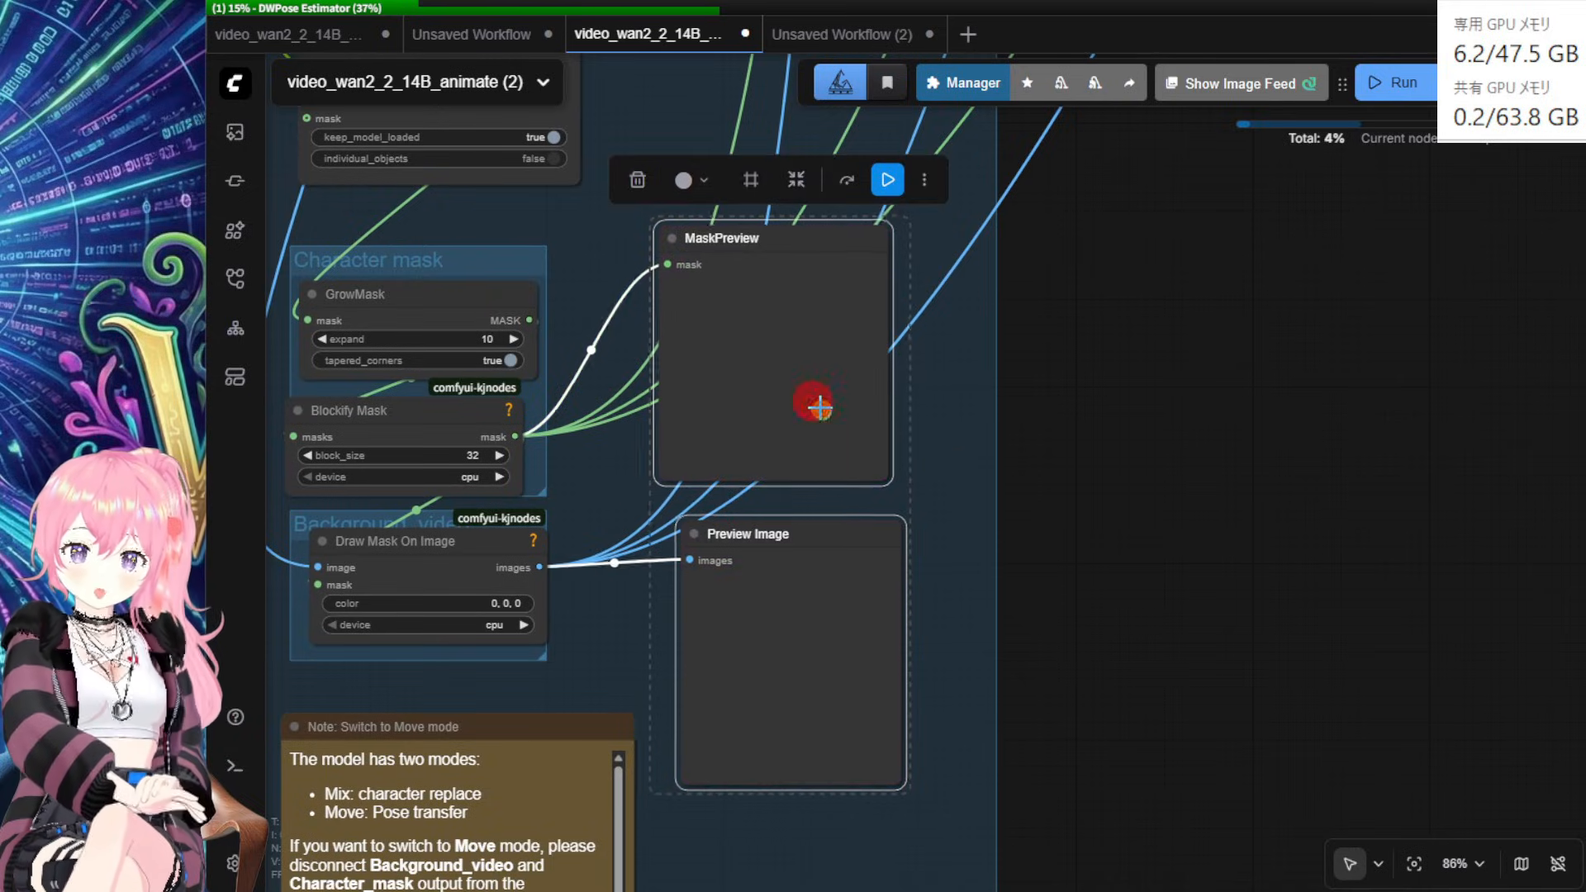
left_click_drag(815, 400, 824, 422)
left_click(1103, 529)
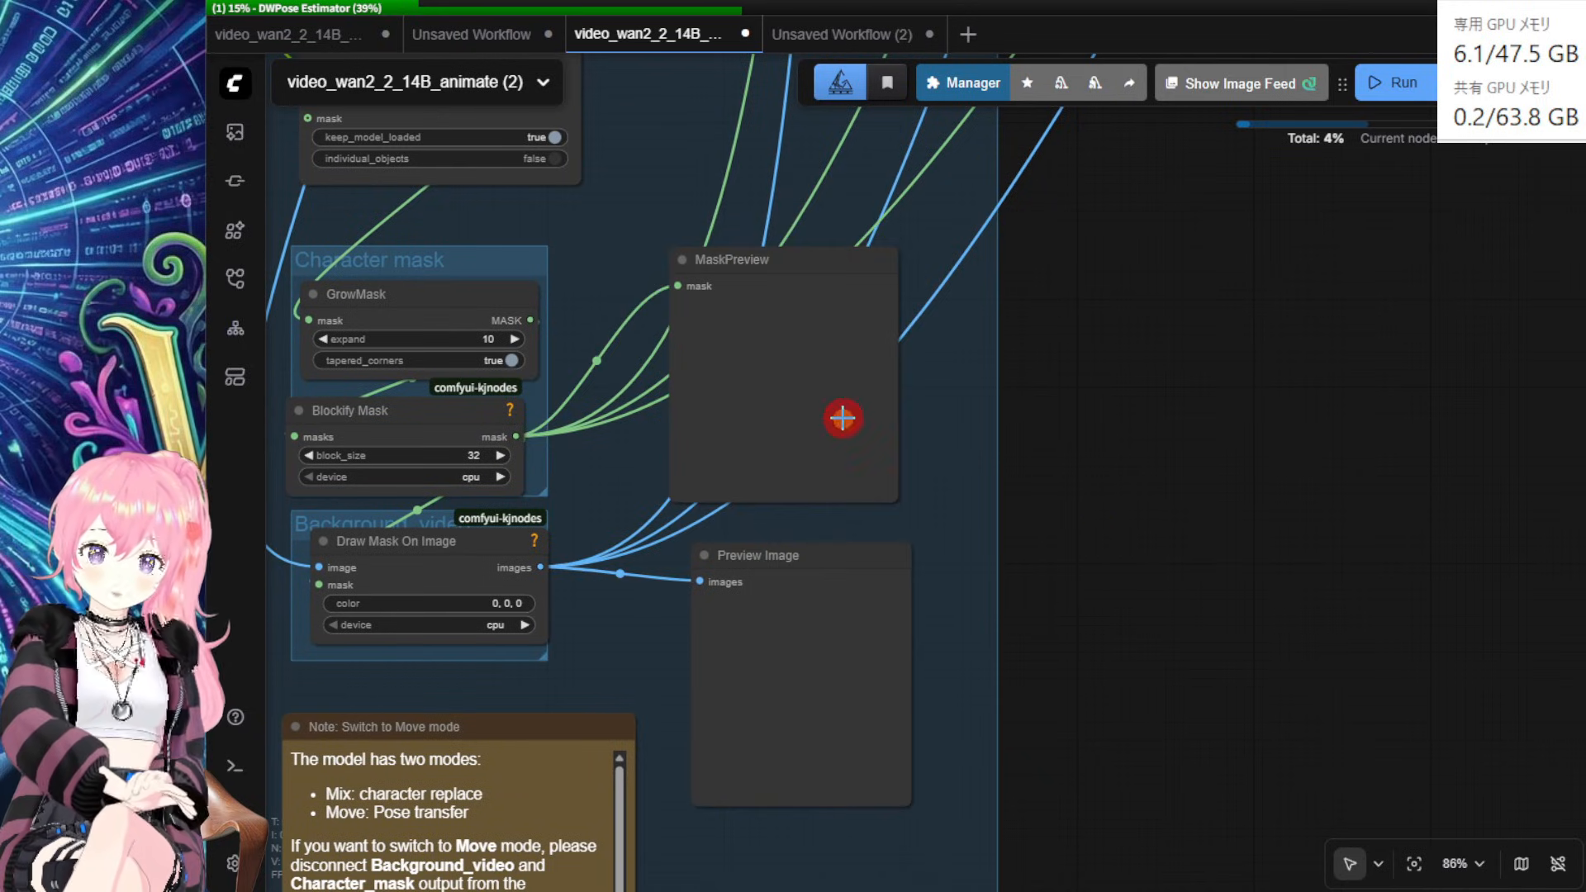
left_click_drag(842, 418, 852, 421)
left_click_drag(839, 648, 832, 648)
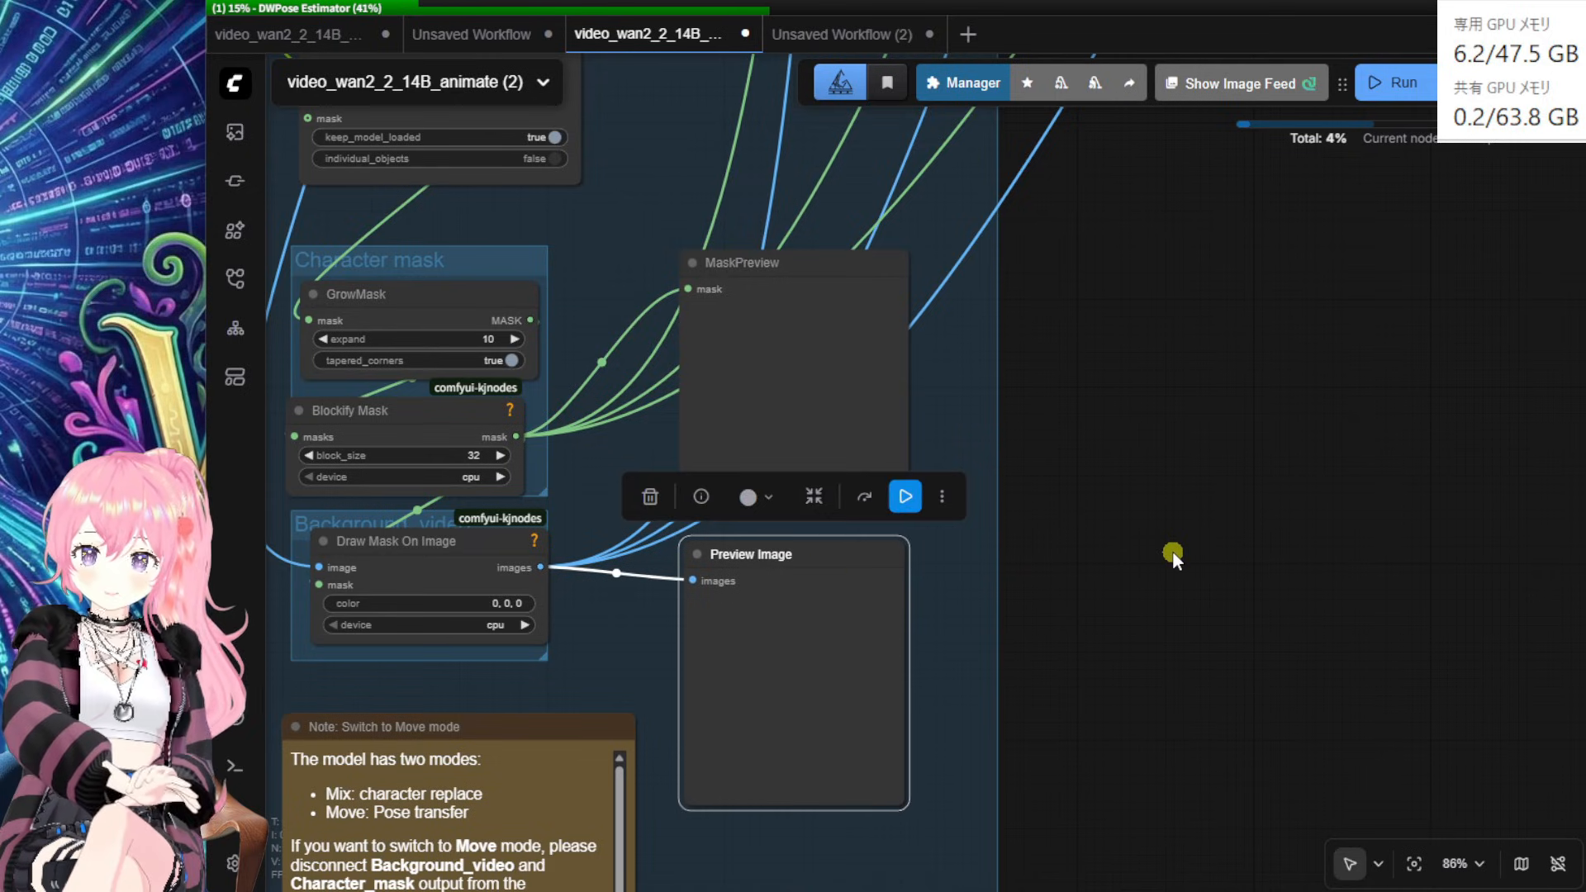
left_click_drag(1205, 416, 1169, 642)
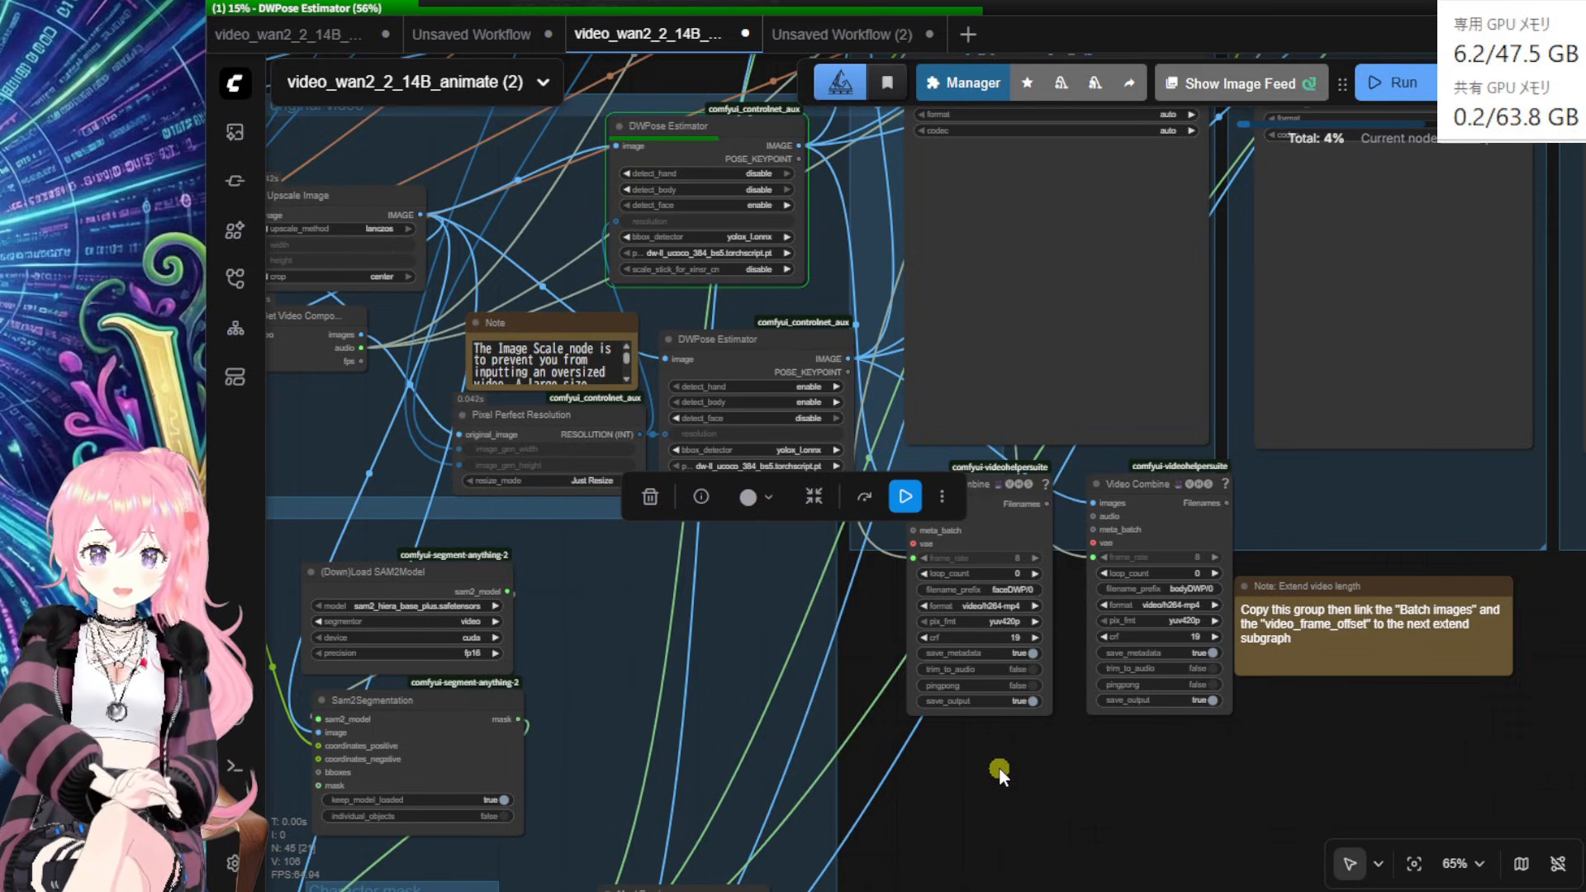
Step: Move the faceDWP Video Combine node upward and centre its face keypoint preview
left_click(1069, 786)
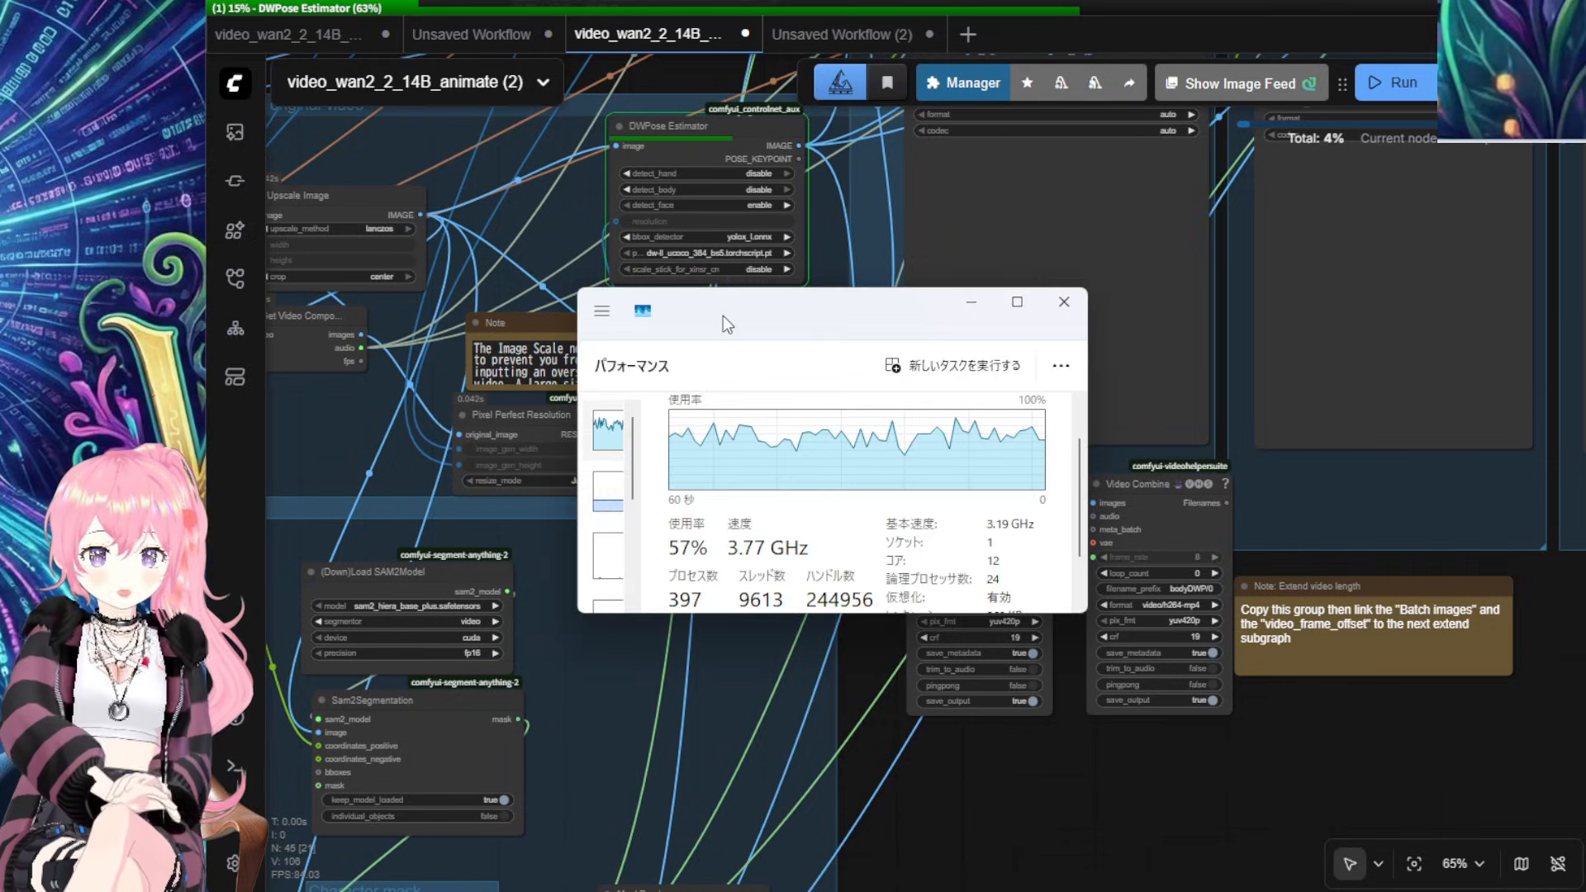
left_click_drag(722, 315, 726, 316)
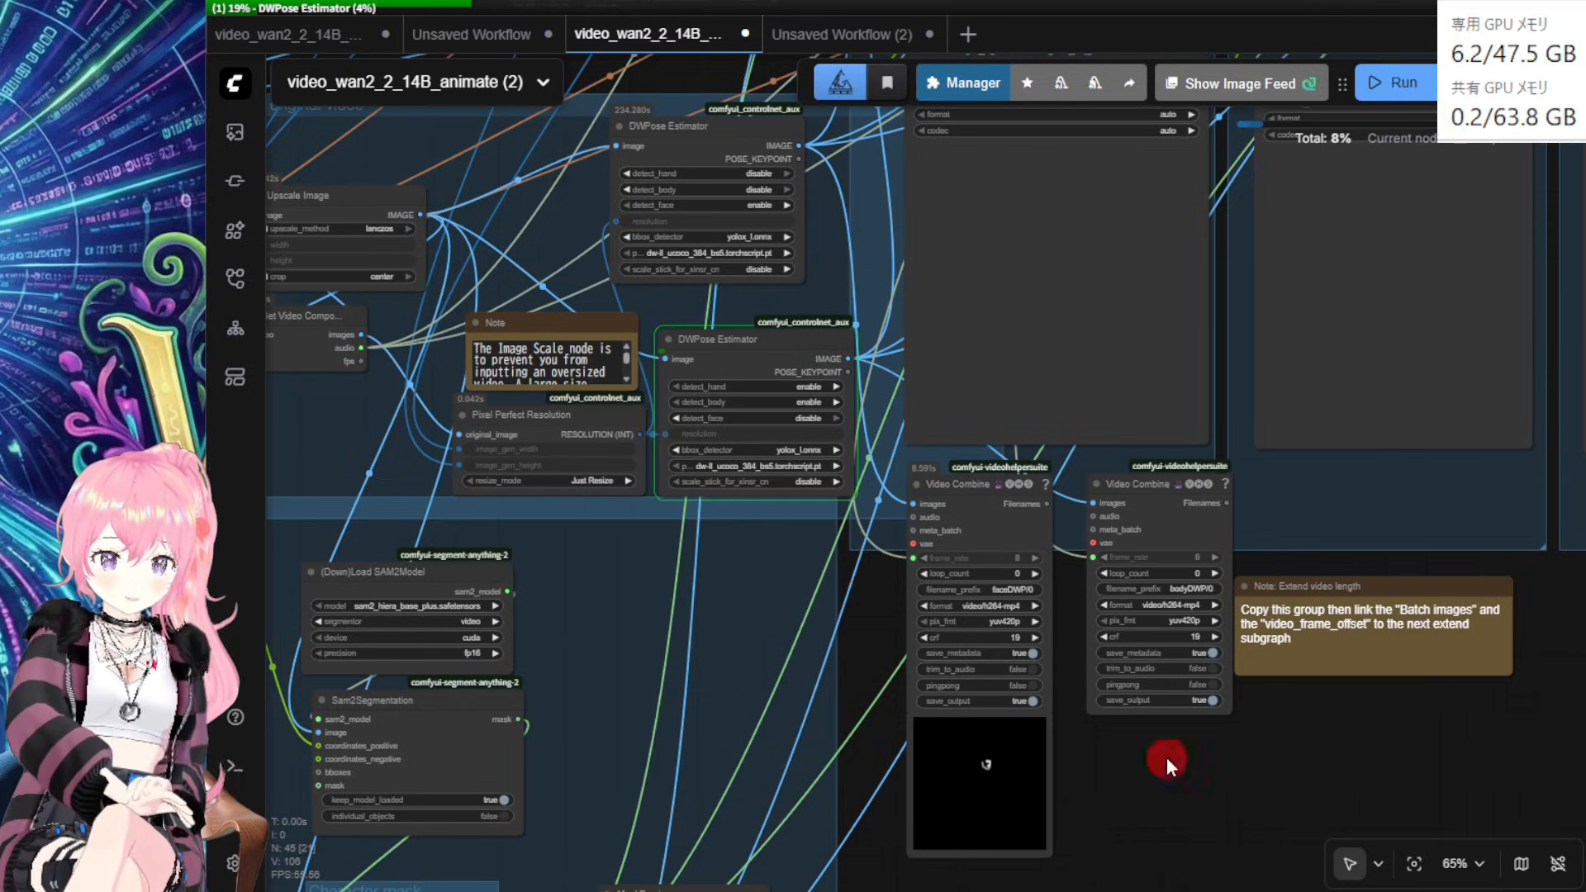
left_click_drag(1167, 758, 1163, 732)
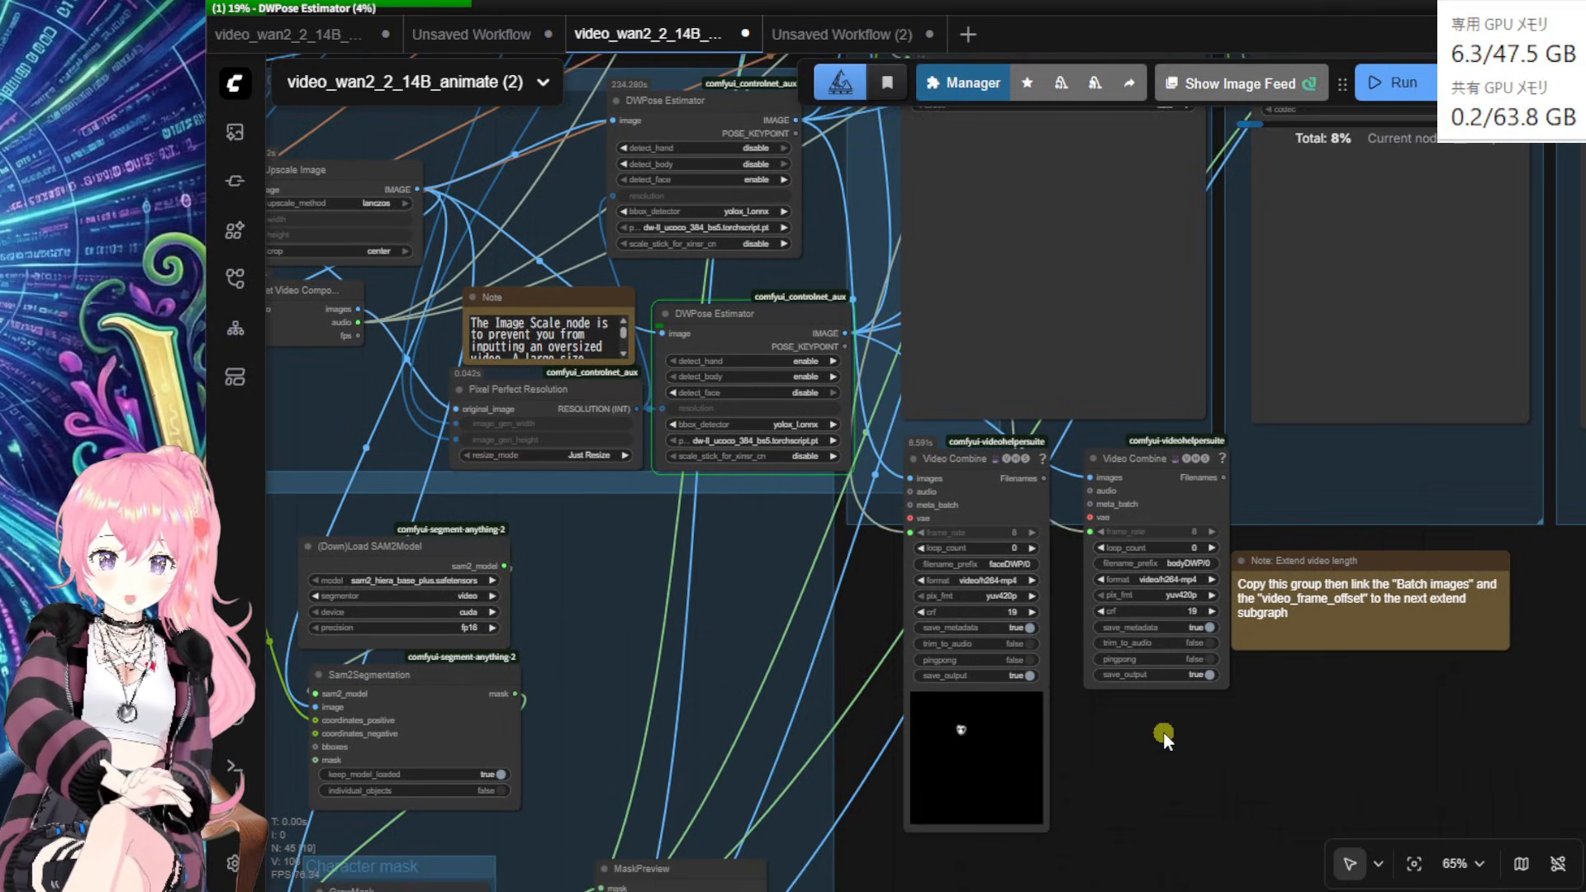
scroll(1163, 732, "up", 1)
left_click_drag(986, 475, 947, 216)
scroll(976, 529, "up", 12)
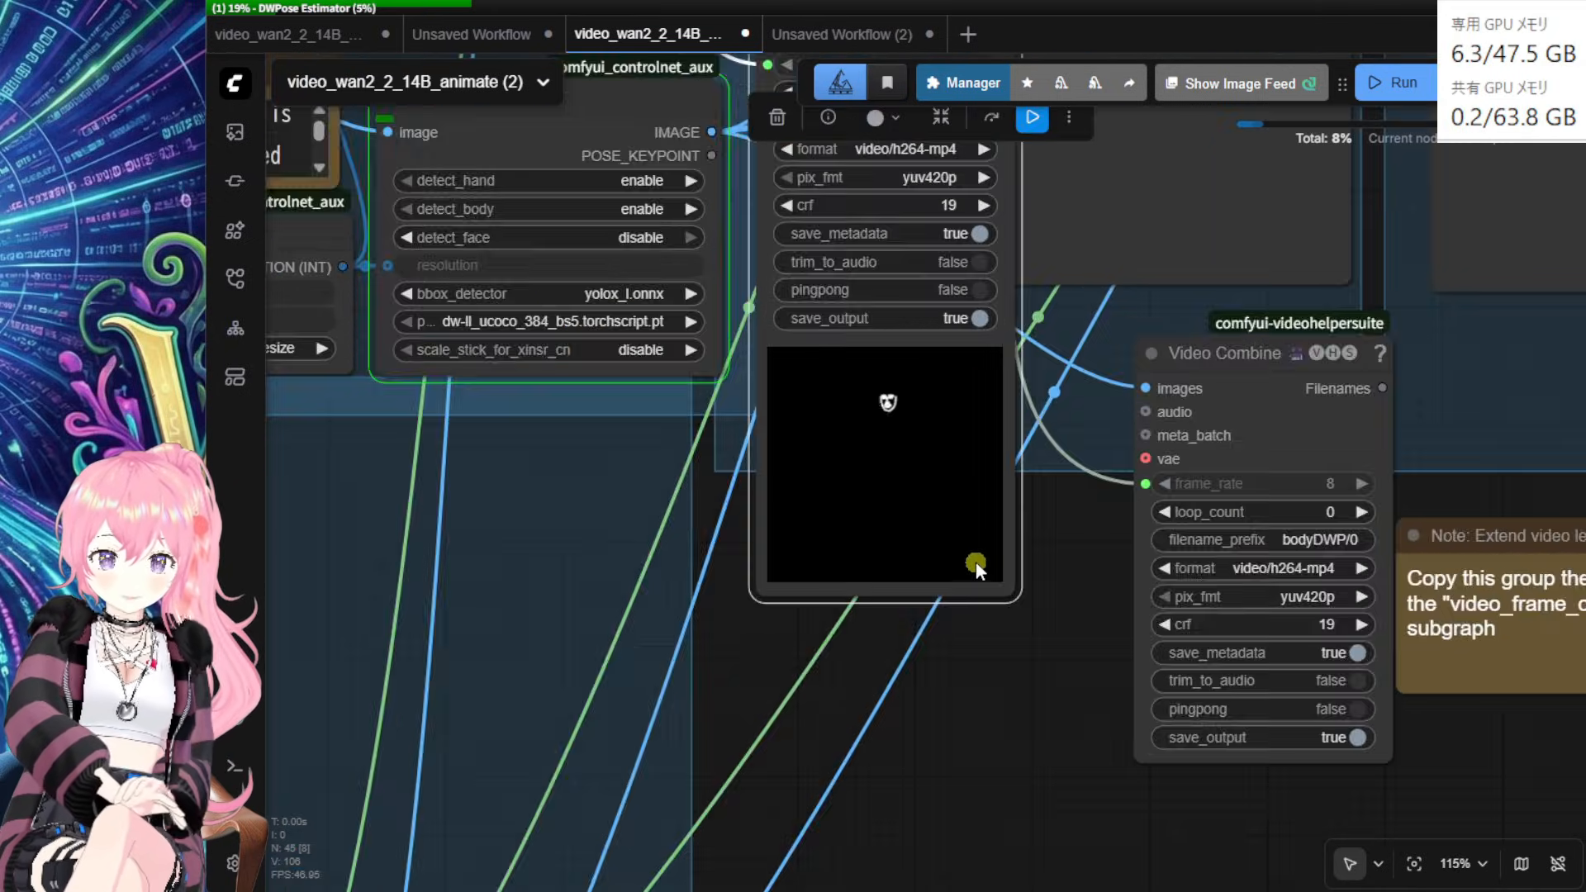
left_click_drag(1140, 537, 1338, 691)
Step: Zoom into the face keypoint preview and back out to check it
scroll(1265, 718, "up", 6)
scroll(1343, 695, "down", 2)
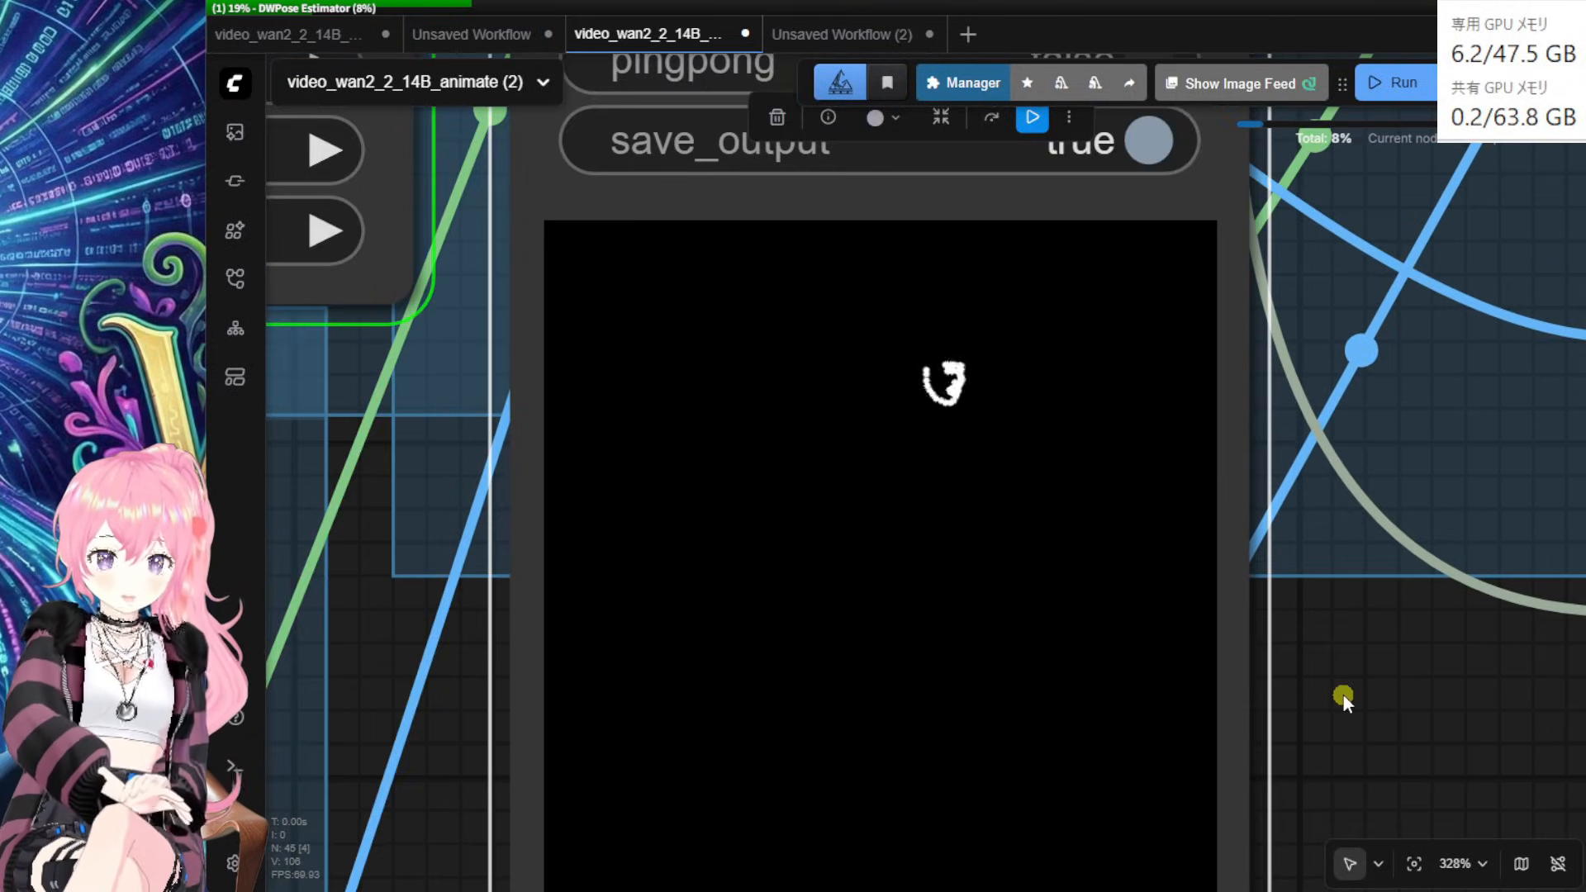
scroll(1343, 696, "down", 2)
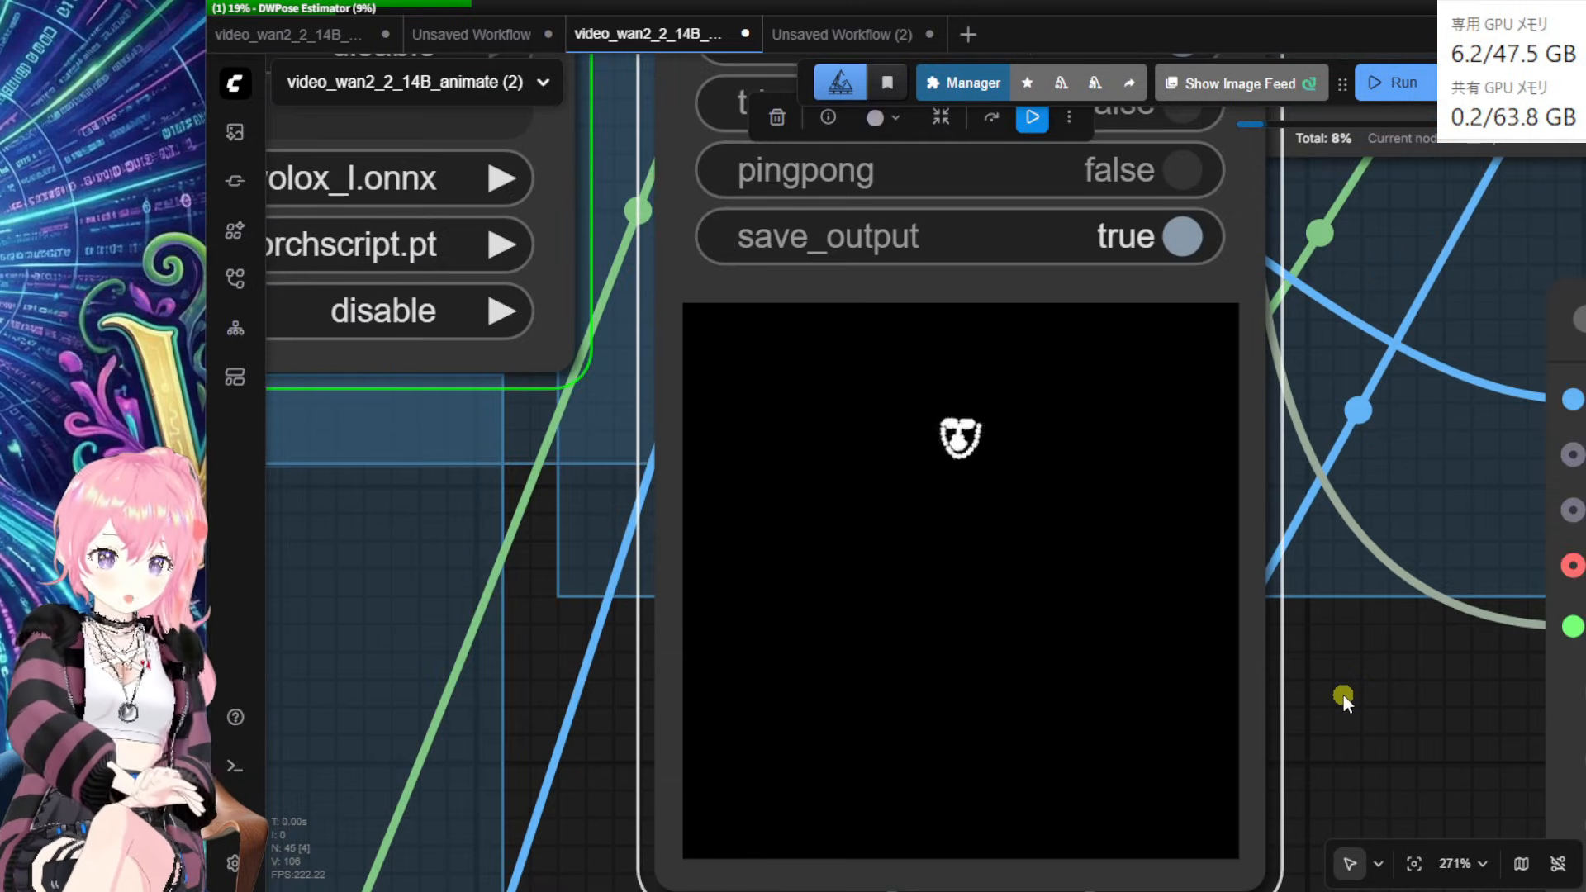
scroll(1341, 696, "down", 1)
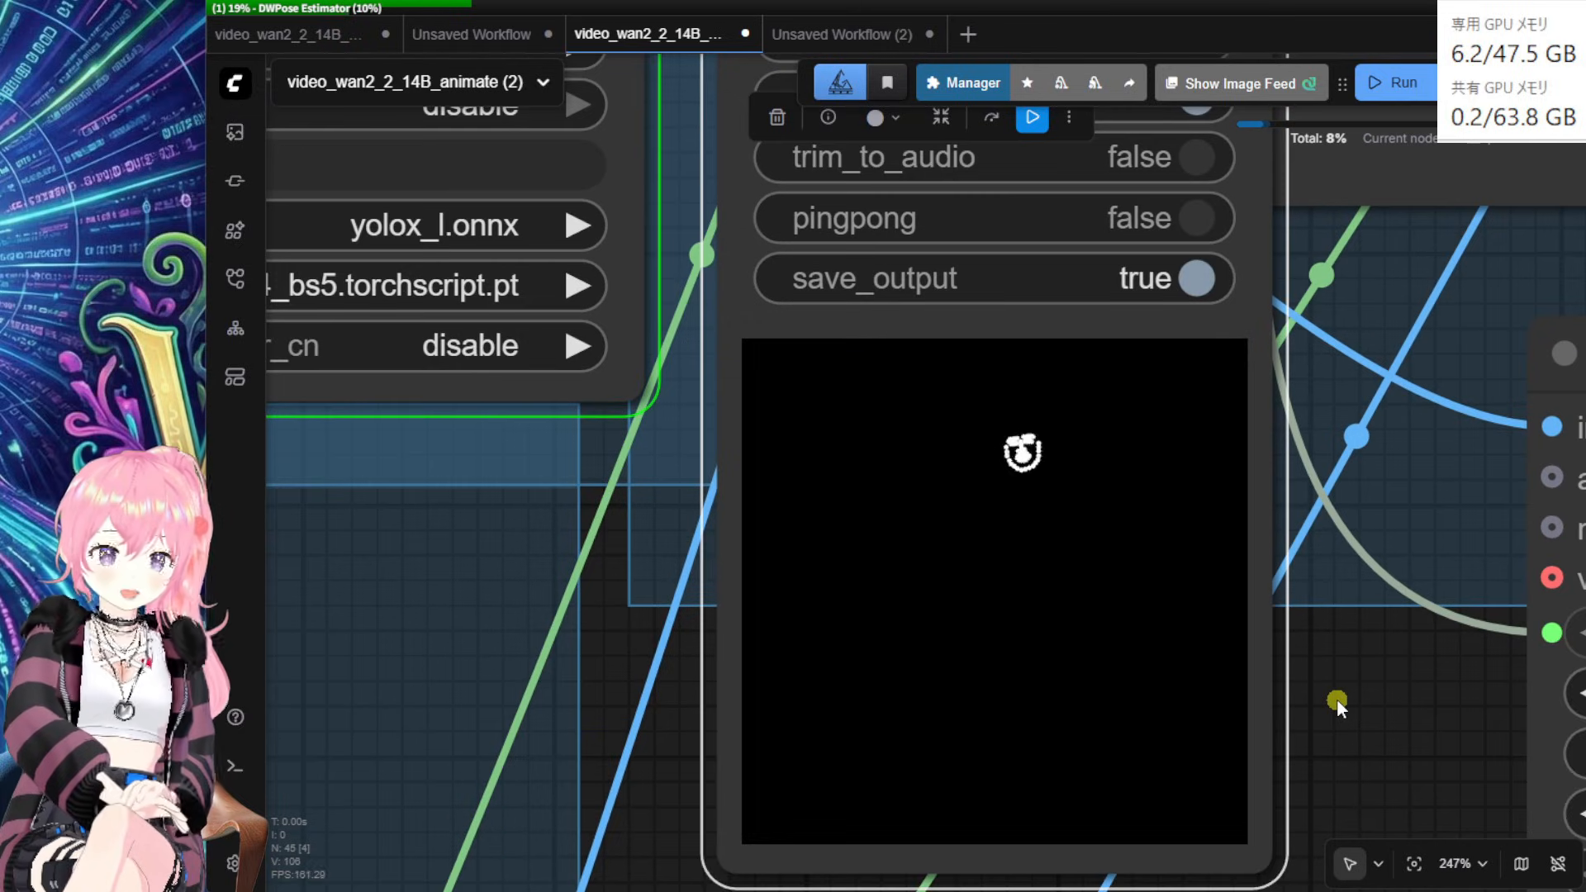
scroll(1332, 696, "down", 3)
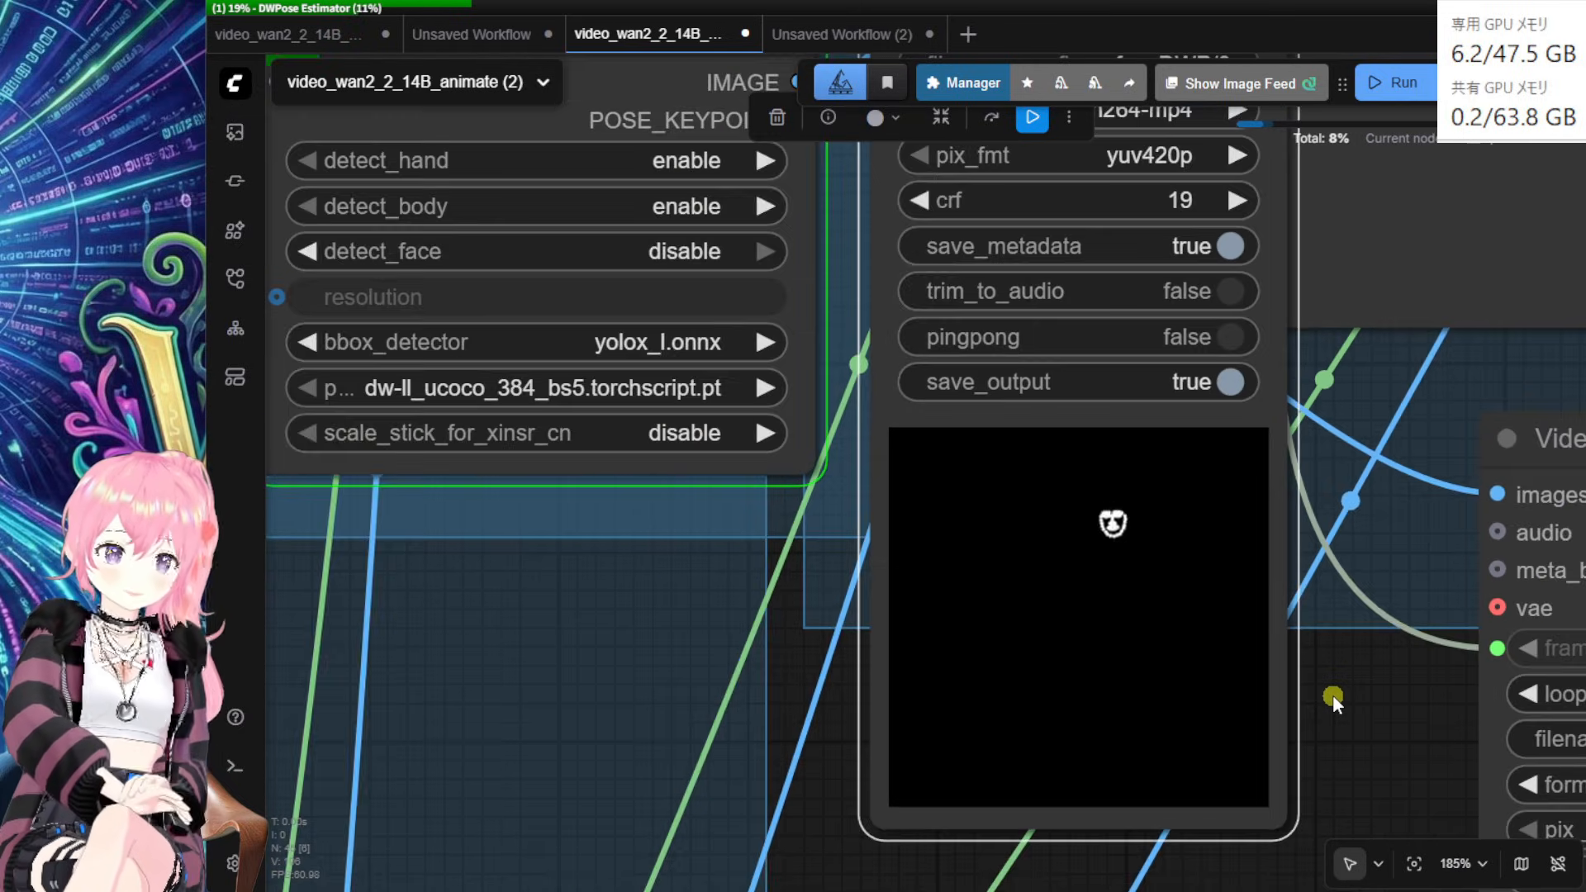
scroll(1357, 712, "down", 2)
scroll(1357, 712, "down", 2)
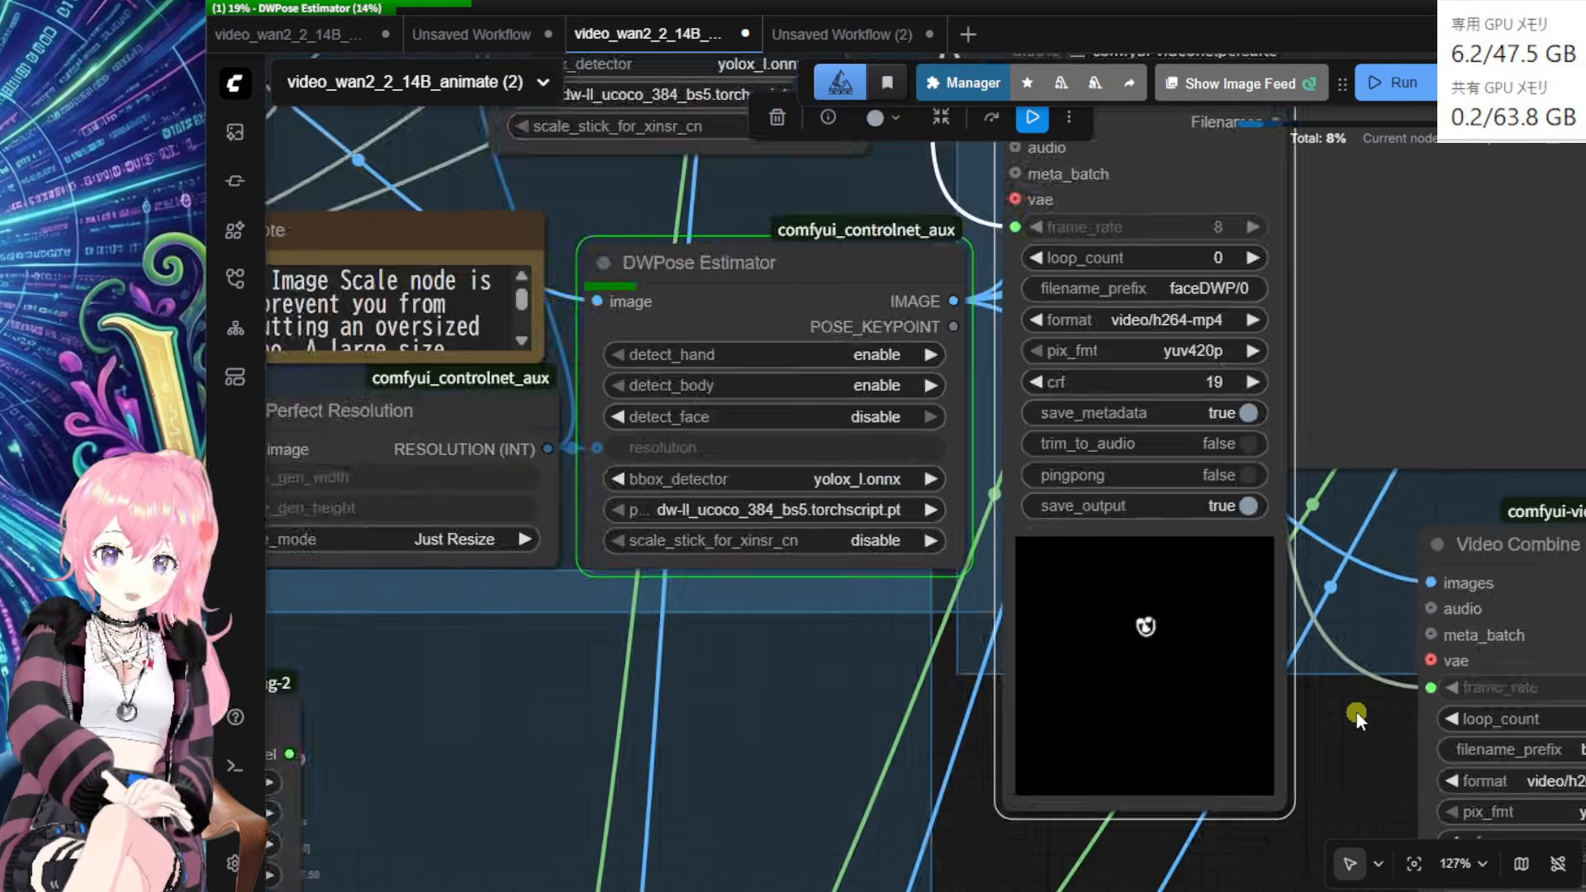
scroll(1356, 712, "down", 6)
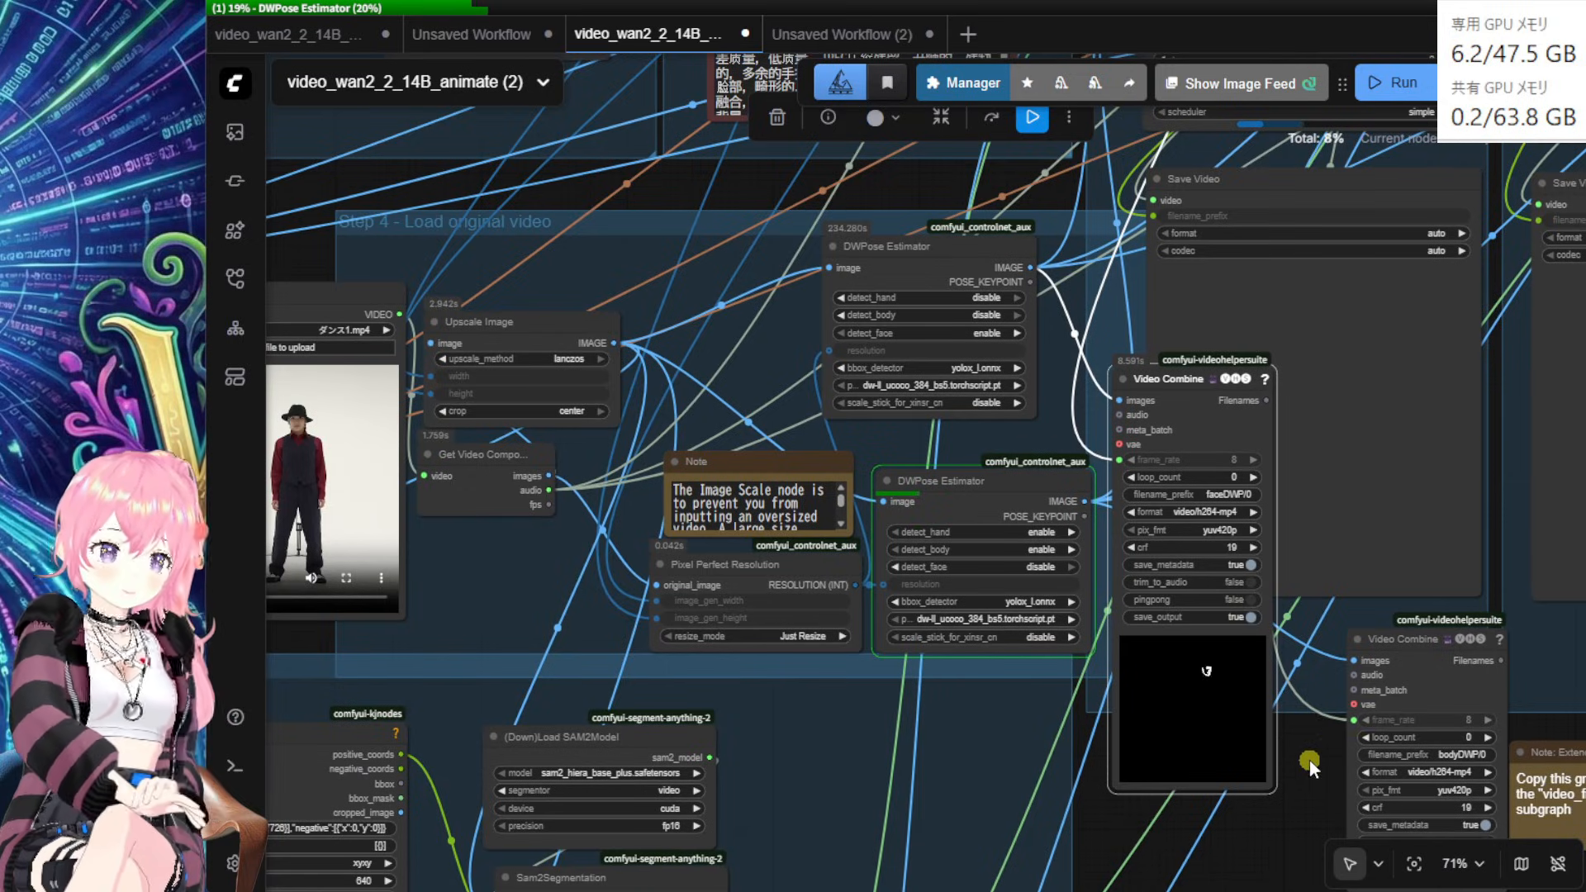
left_click_drag(1309, 762, 1301, 760)
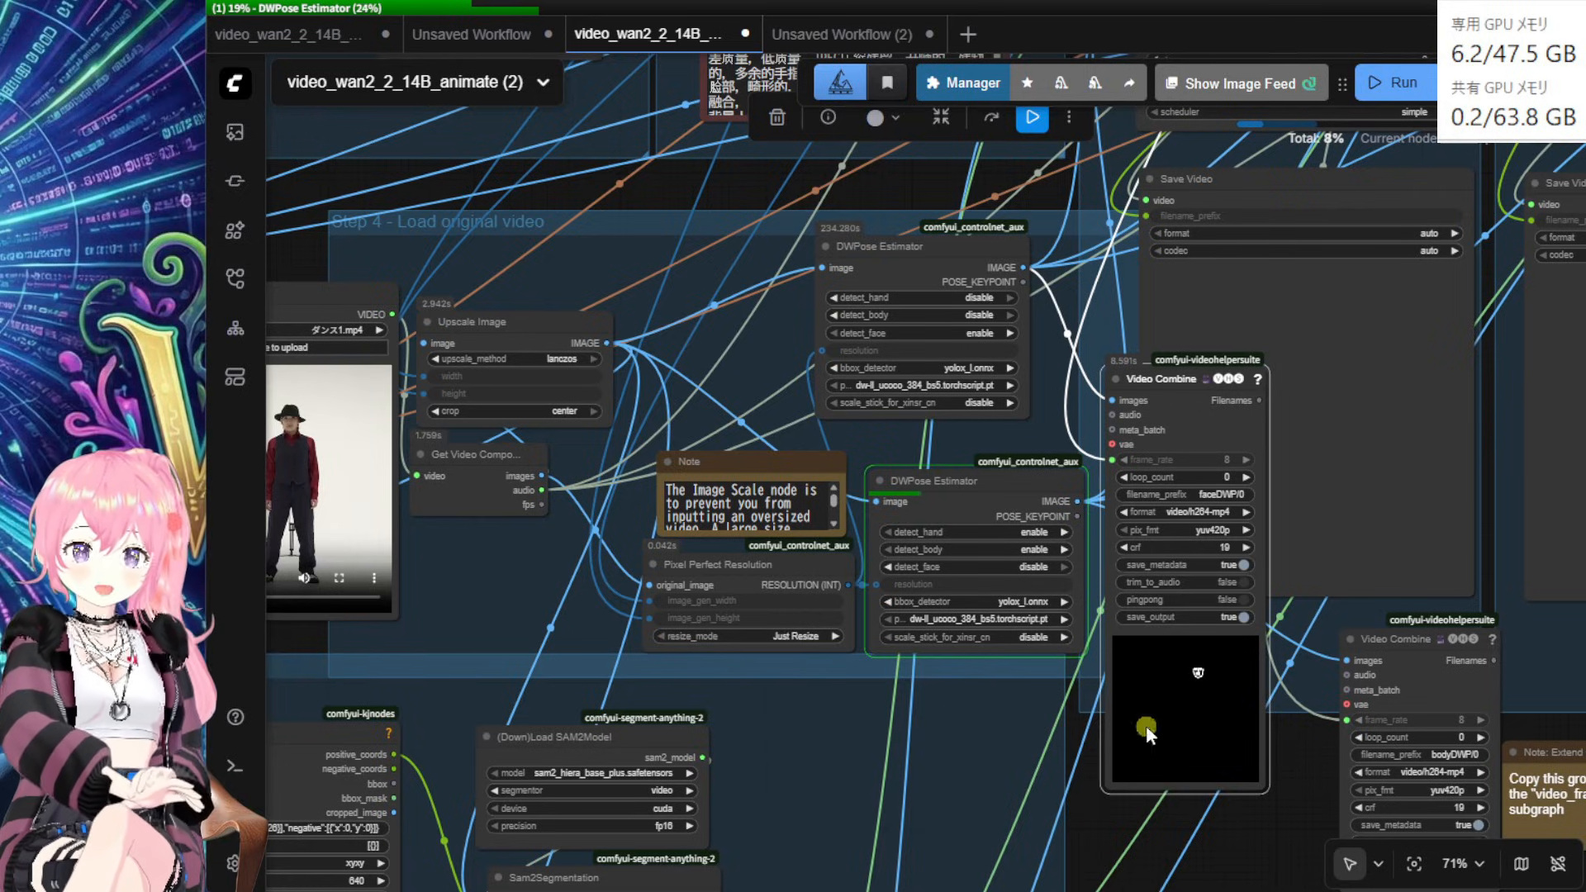
Step: Inspect the lower and upper DWPose Estimator nodes while they finish
left_click(974, 497)
scroll(972, 516, "up", 5)
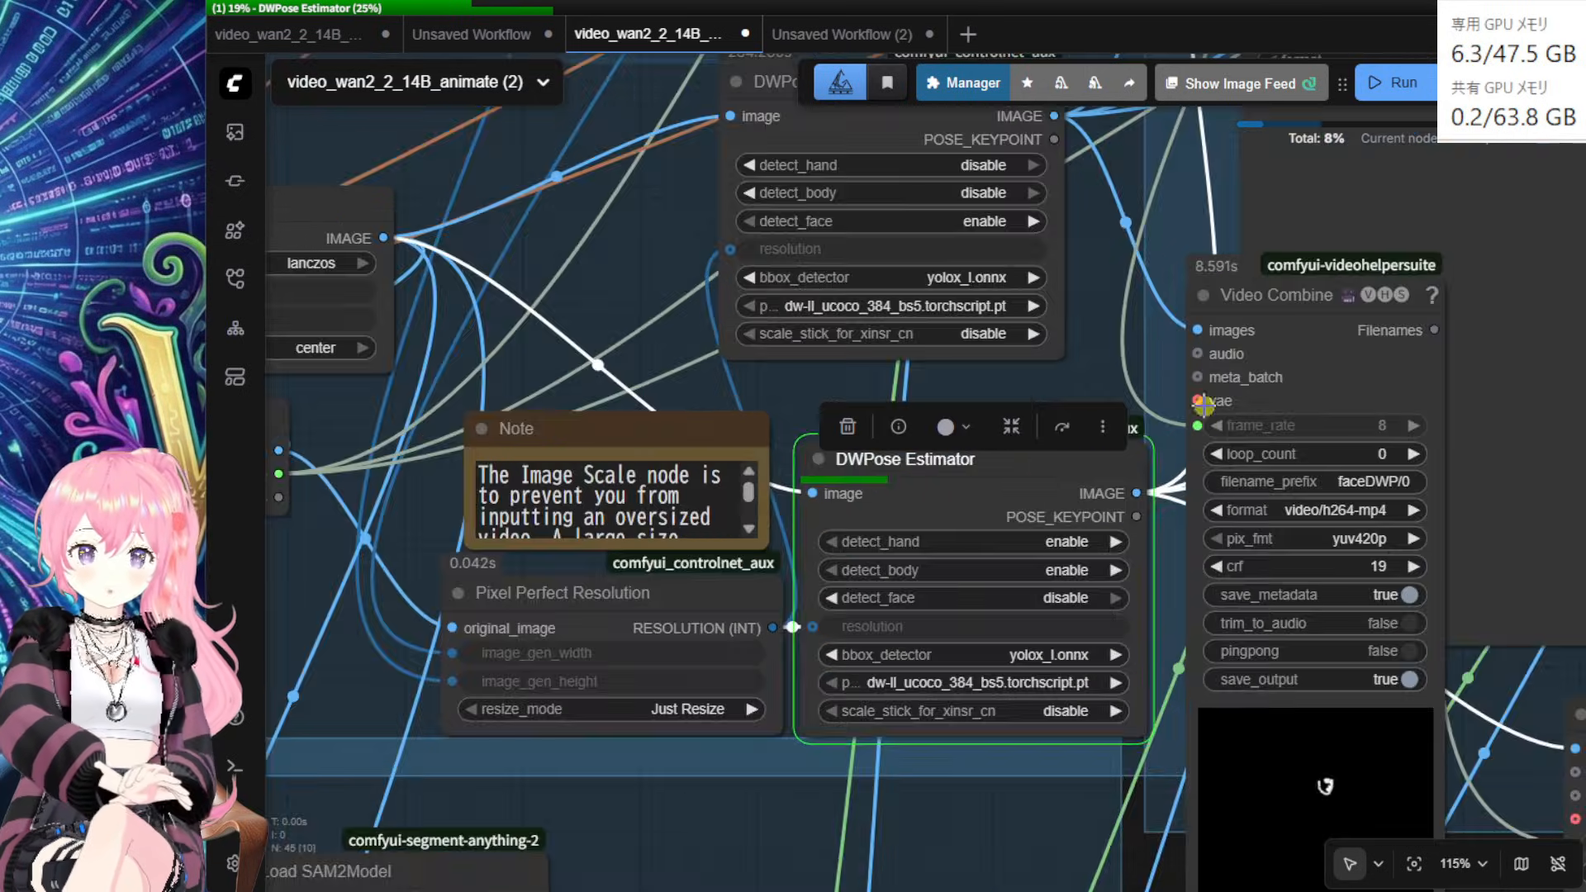
left_click_drag(1146, 858, 1161, 891)
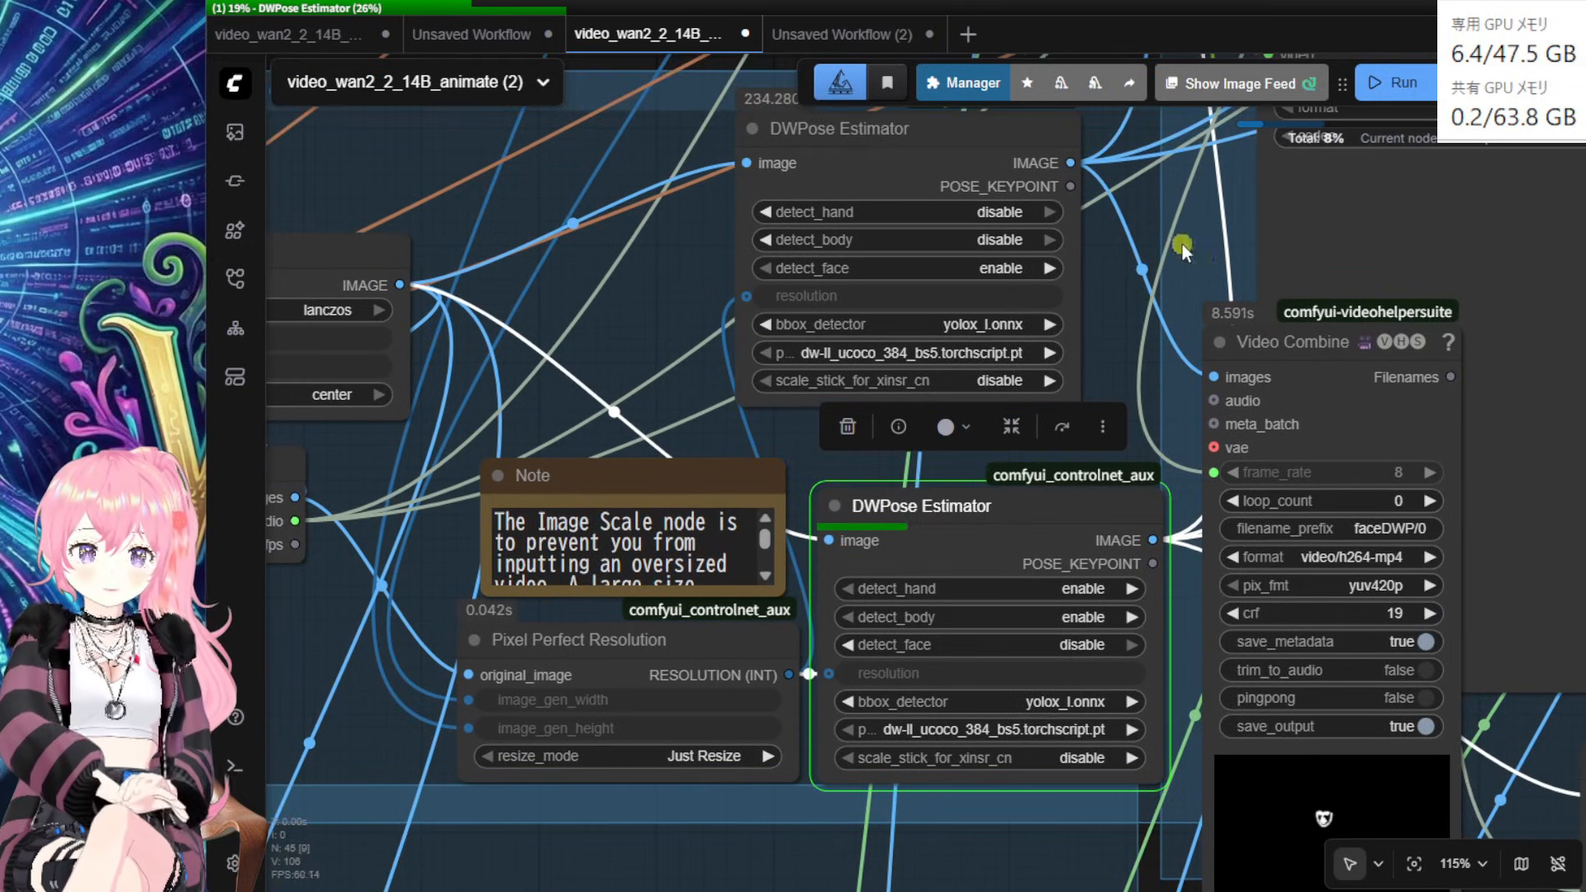
left_click_drag(1157, 242, 1157, 388)
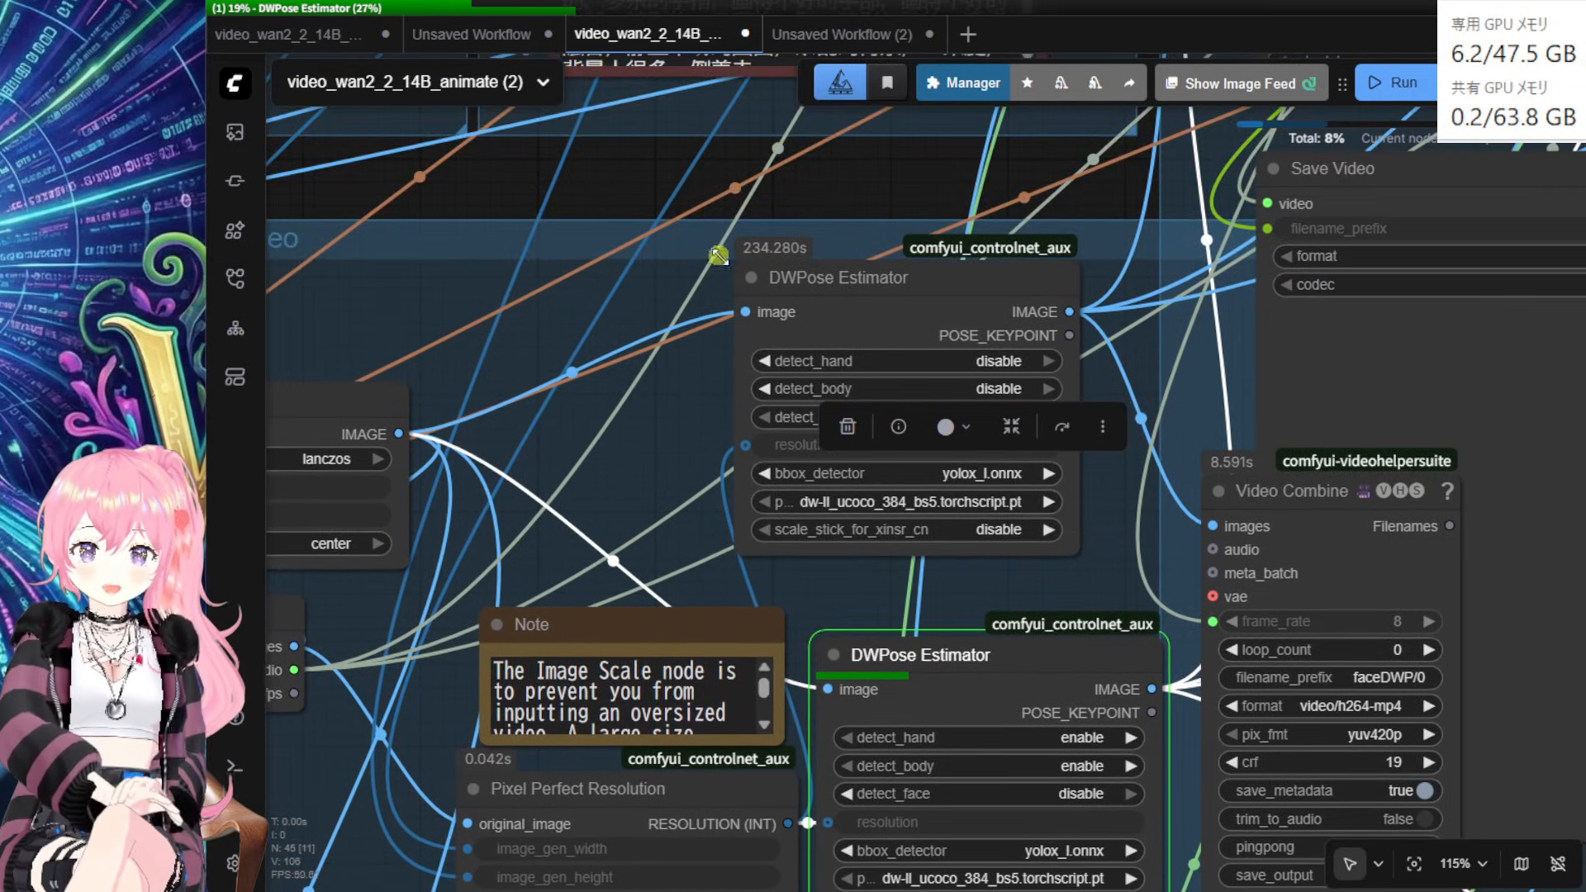
left_click(846, 186)
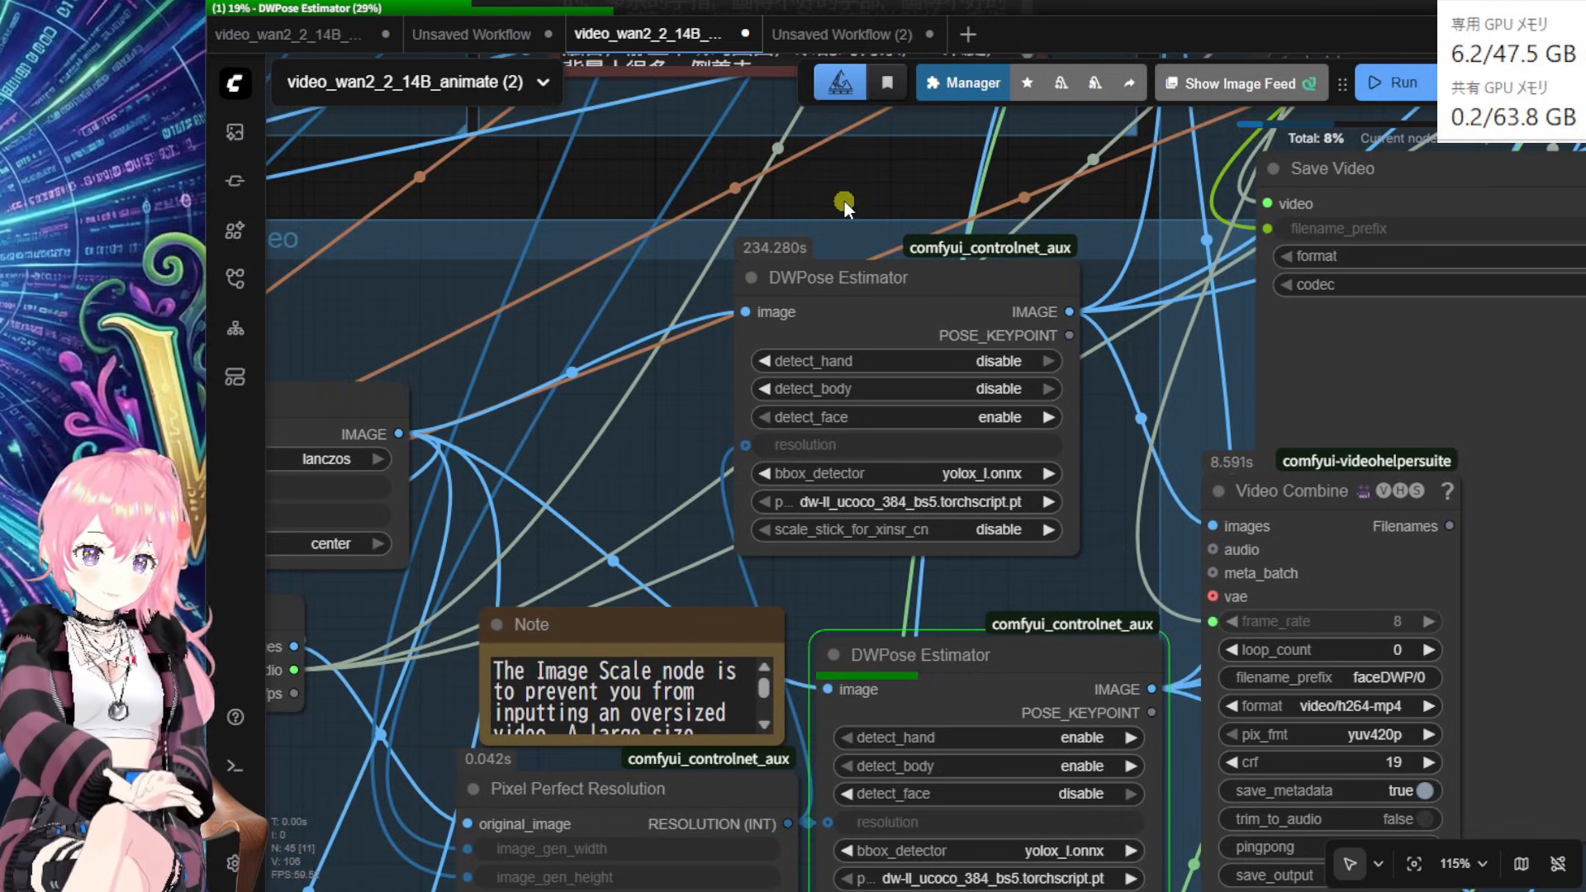
scroll(844, 200, "down", 2)
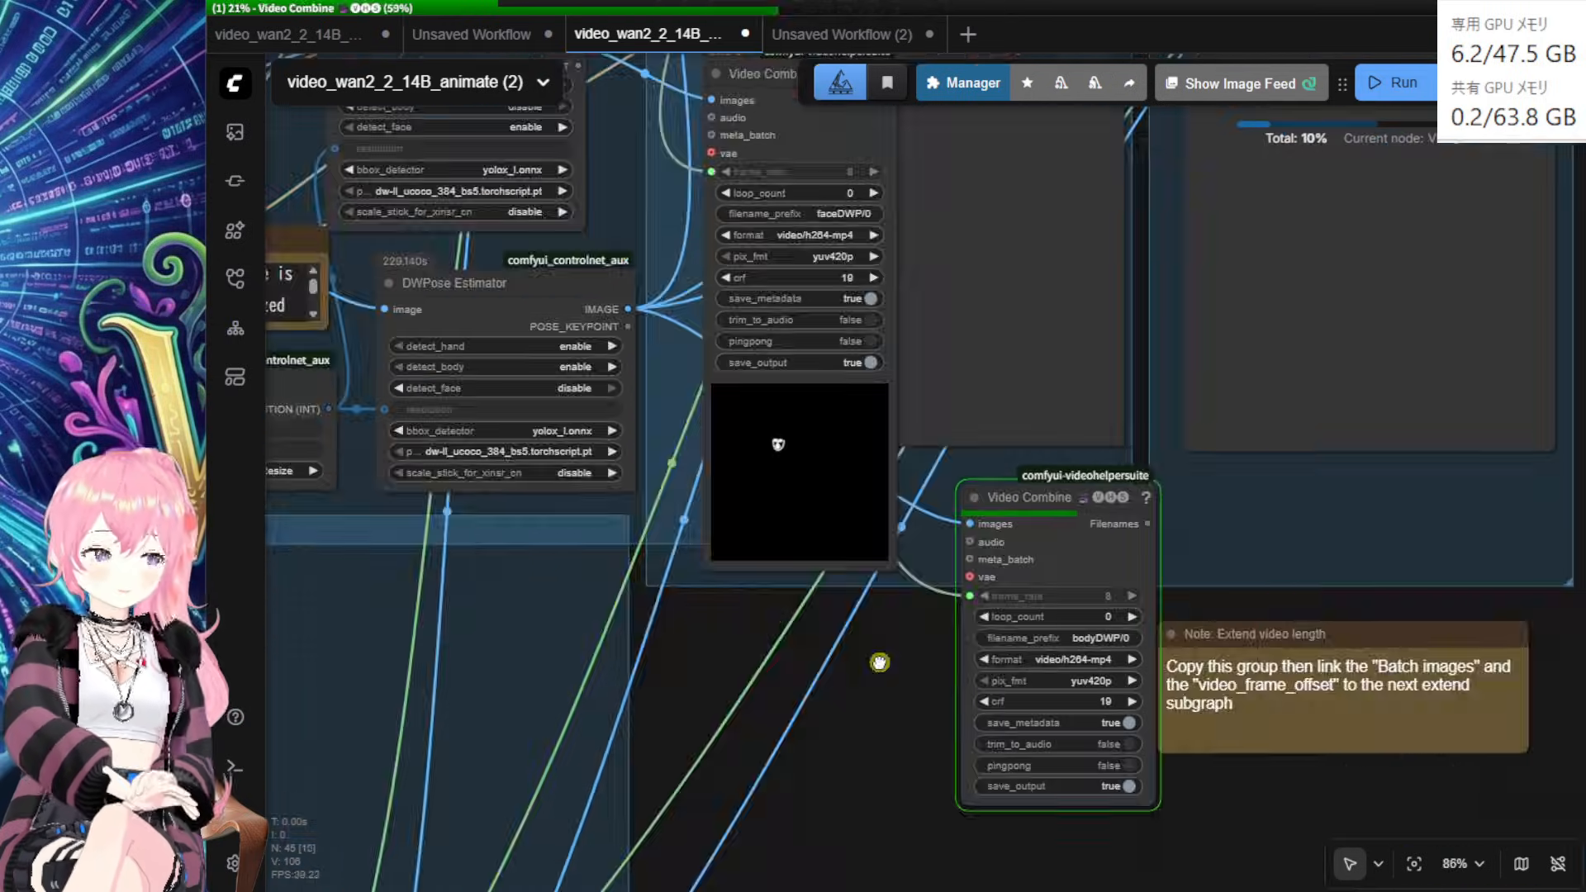
Step: Move the bodyDWP Video Combine node up and inspect its body skeleton preview
left_click_drag(1055, 518, 1026, 143)
scroll(958, 743, "up", 4)
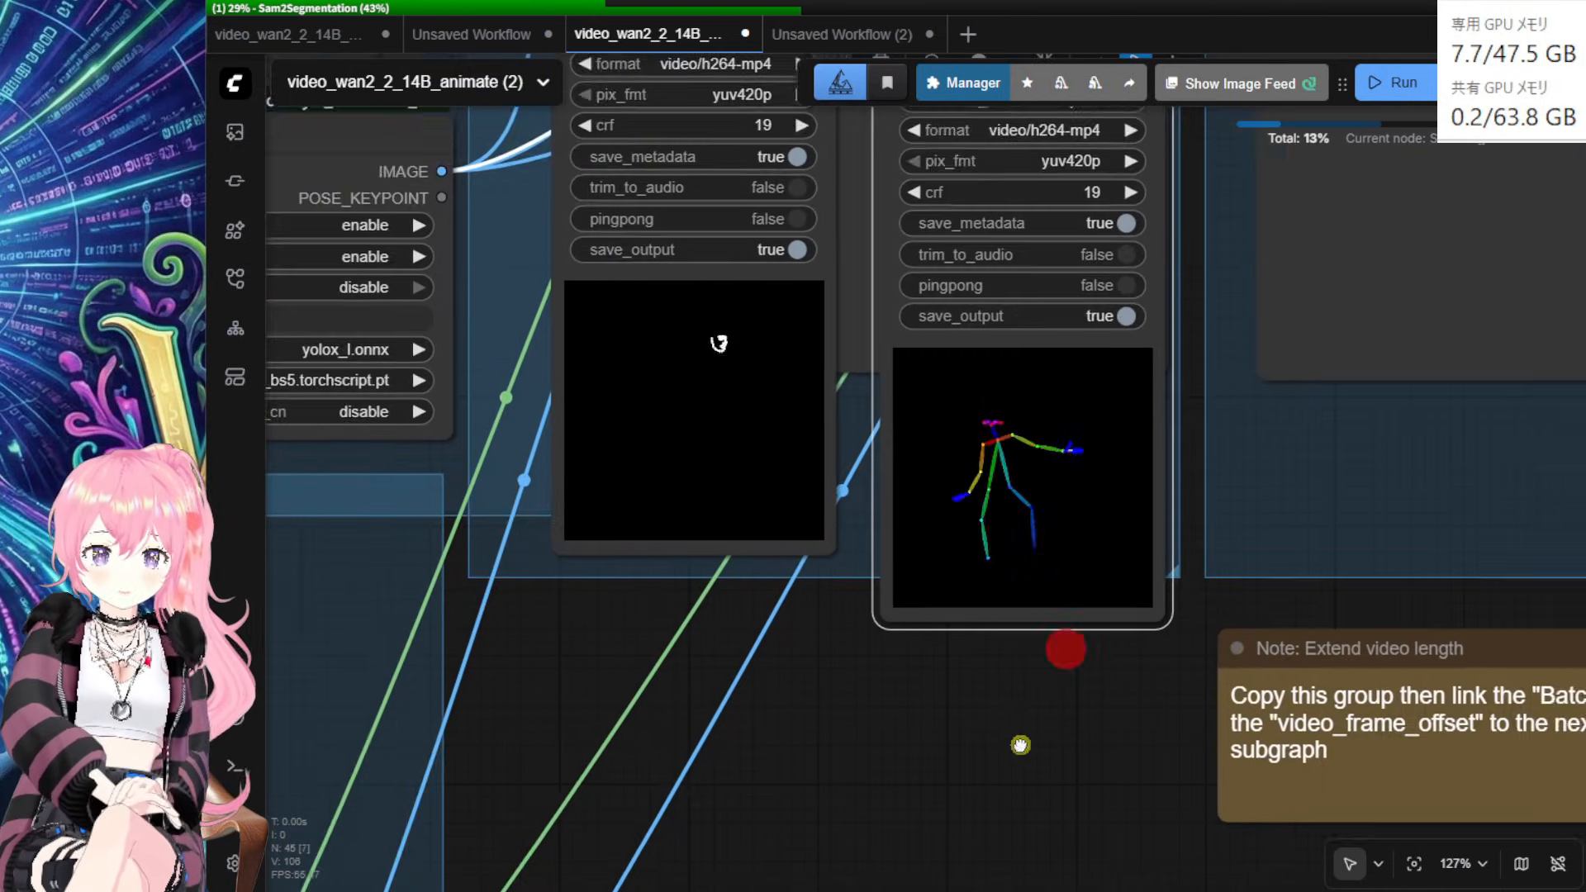
left_click_drag(1062, 644, 955, 795)
scroll(955, 795, "up", 3)
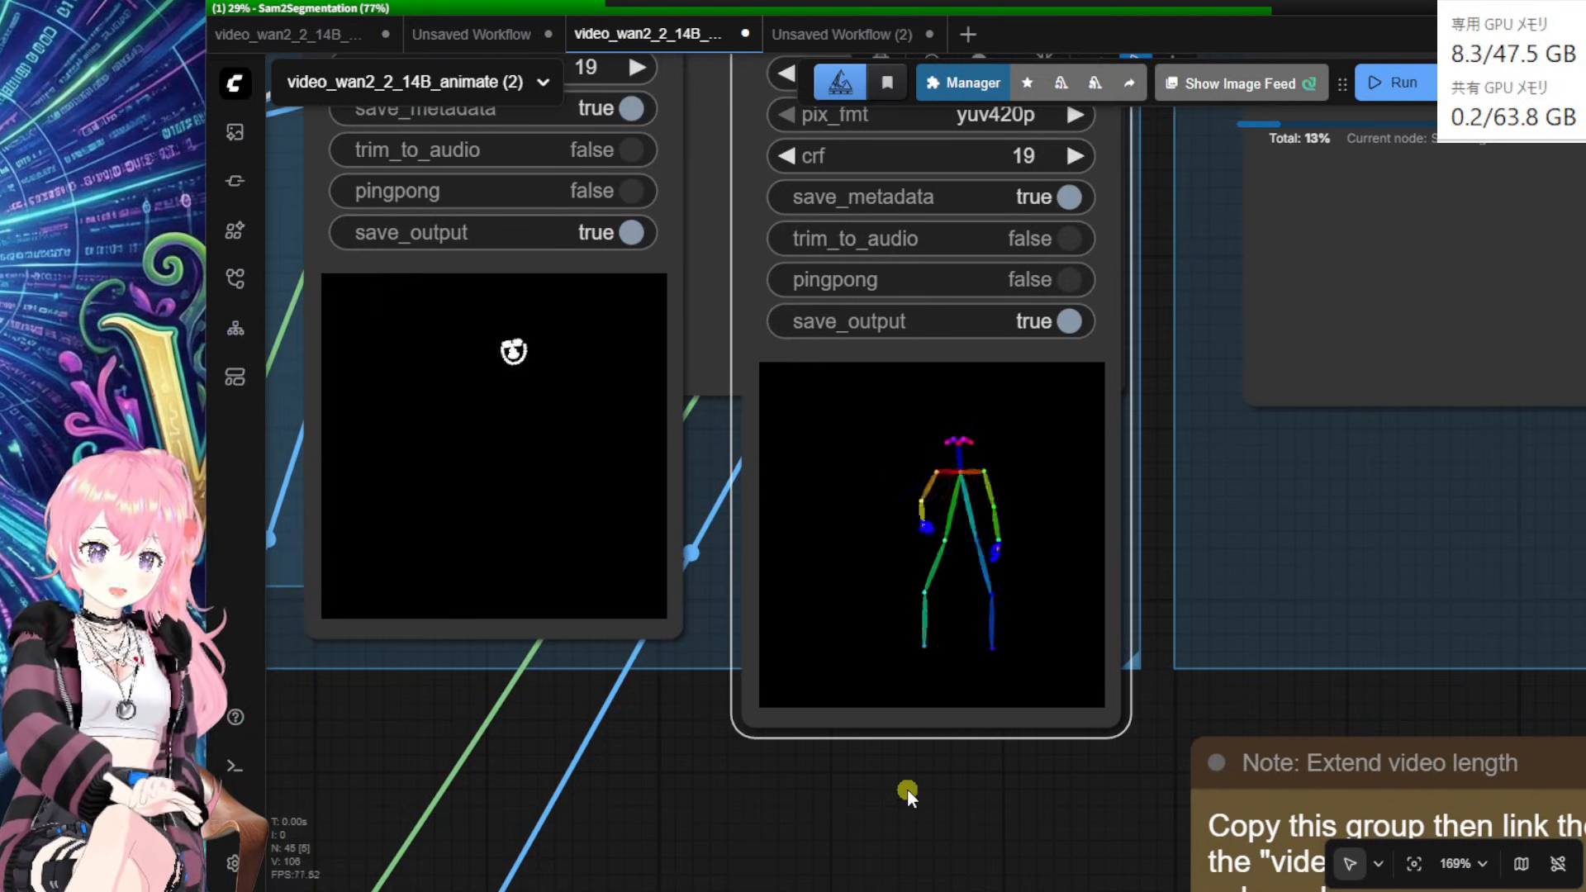
scroll(907, 783, "down", 1)
scroll(904, 778, "down", 3)
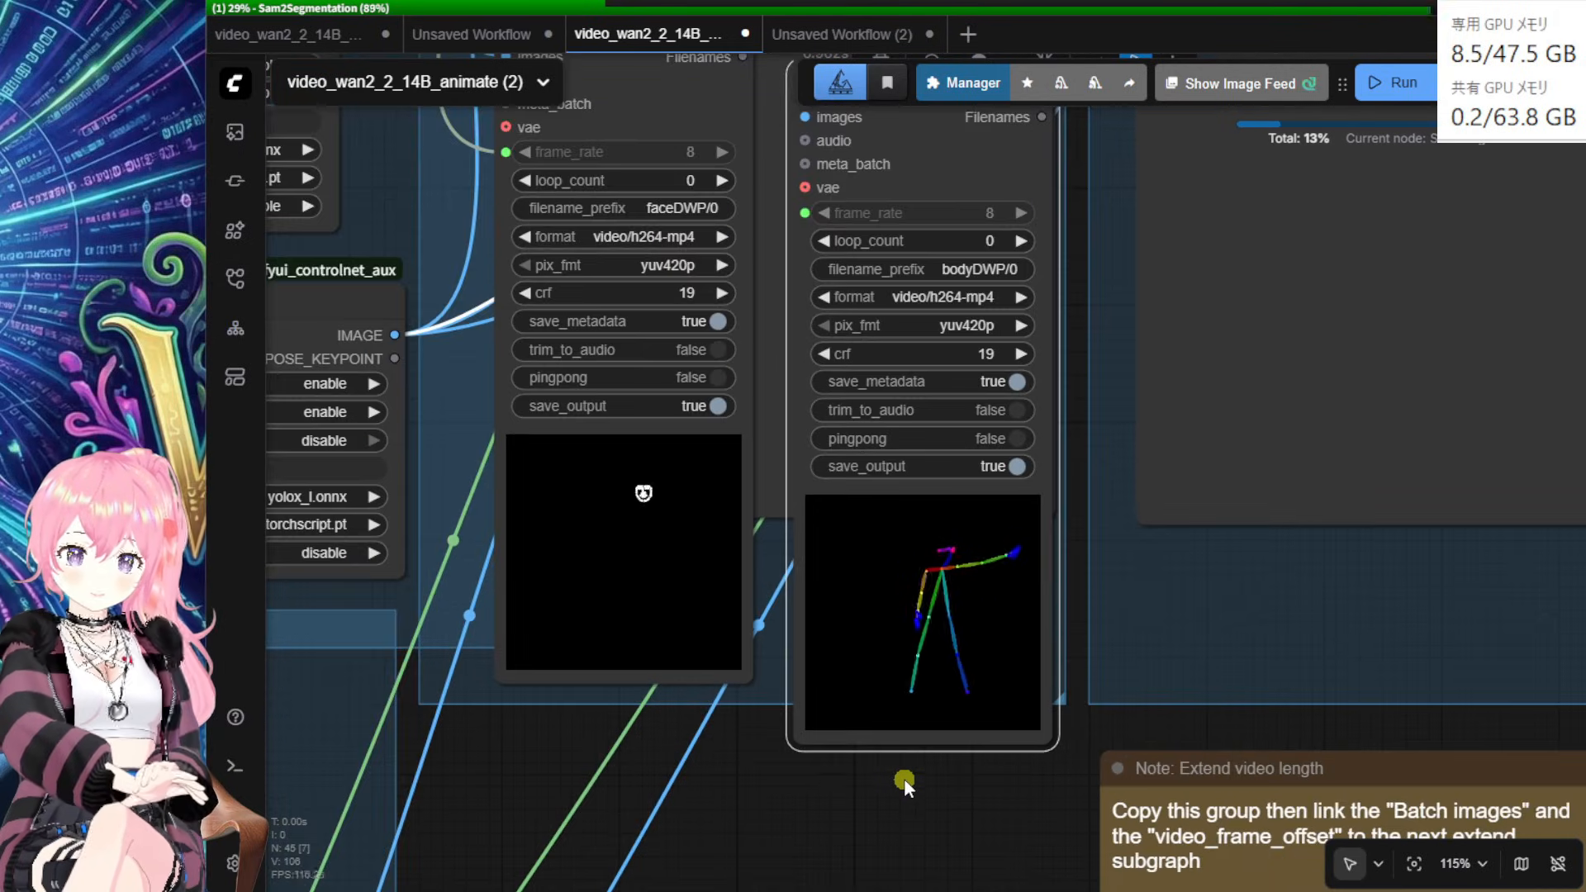
scroll(826, 797, "down", 1)
scroll(879, 814, "down", 1)
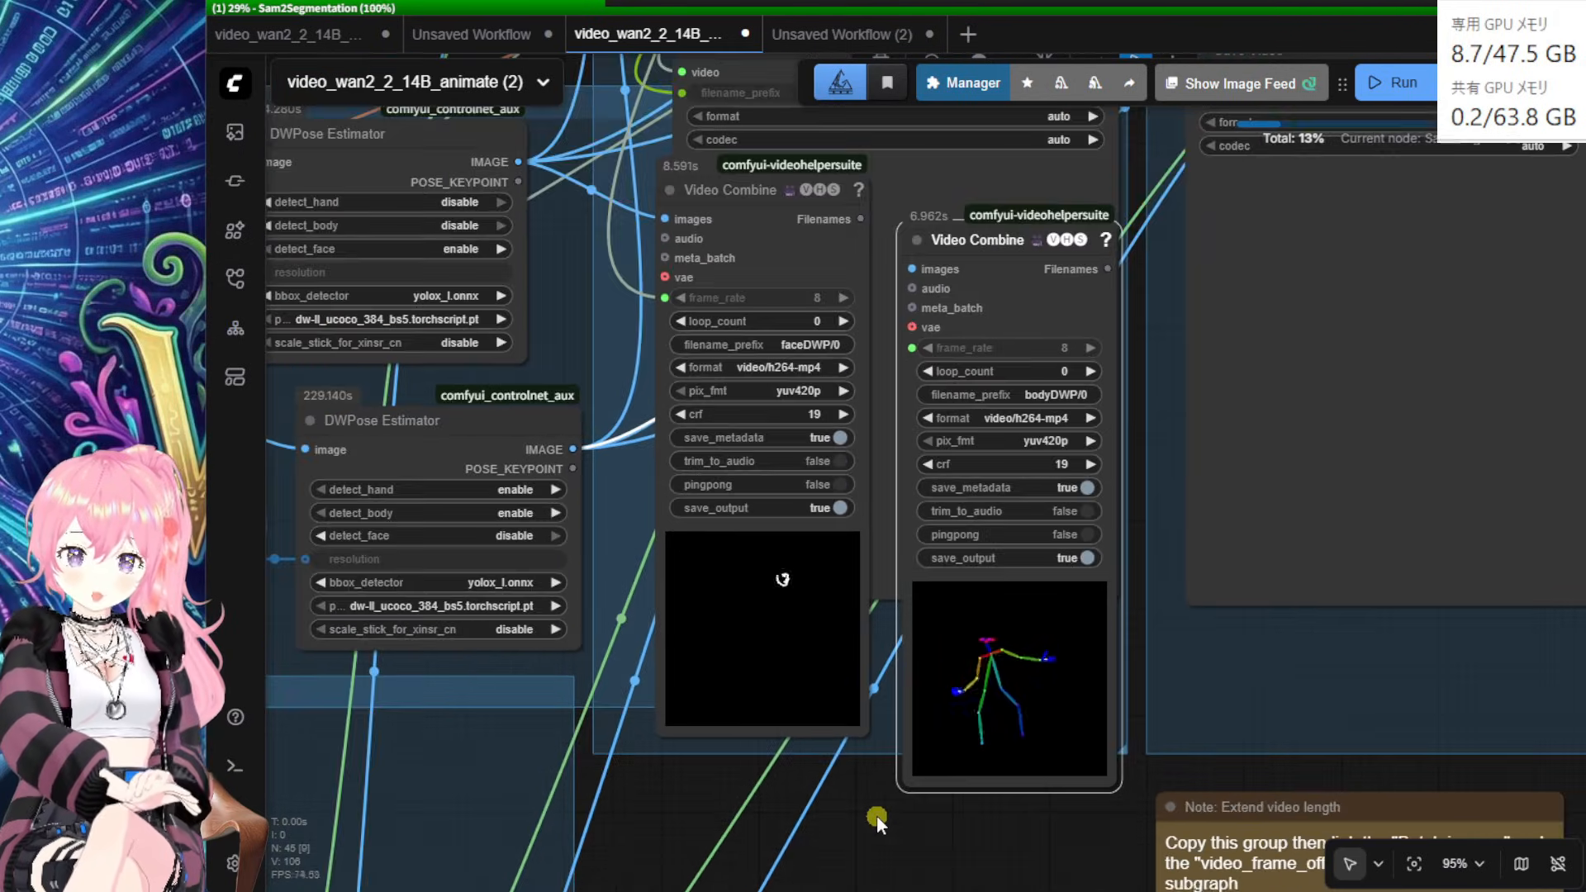
scroll(851, 792, "down", 1)
Step: Line up faceDWP and bodyDWP side by side and shift the DWPose Estimator left
left_click_drag(777, 245, 774, 411)
left_click_drag(984, 298, 959, 423)
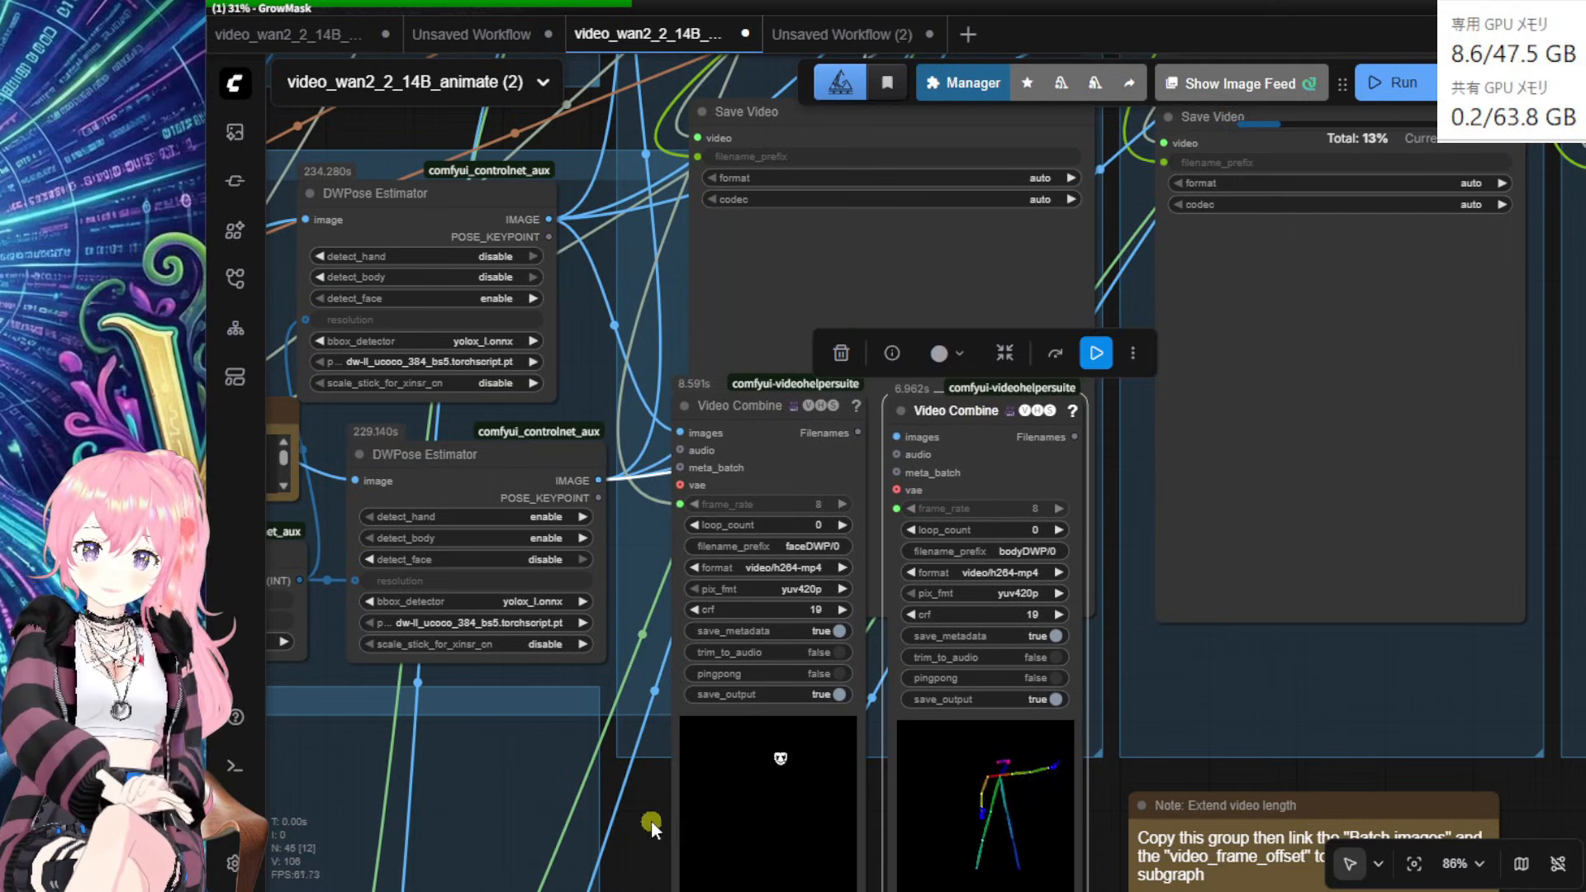
left_click_drag(644, 826, 600, 730)
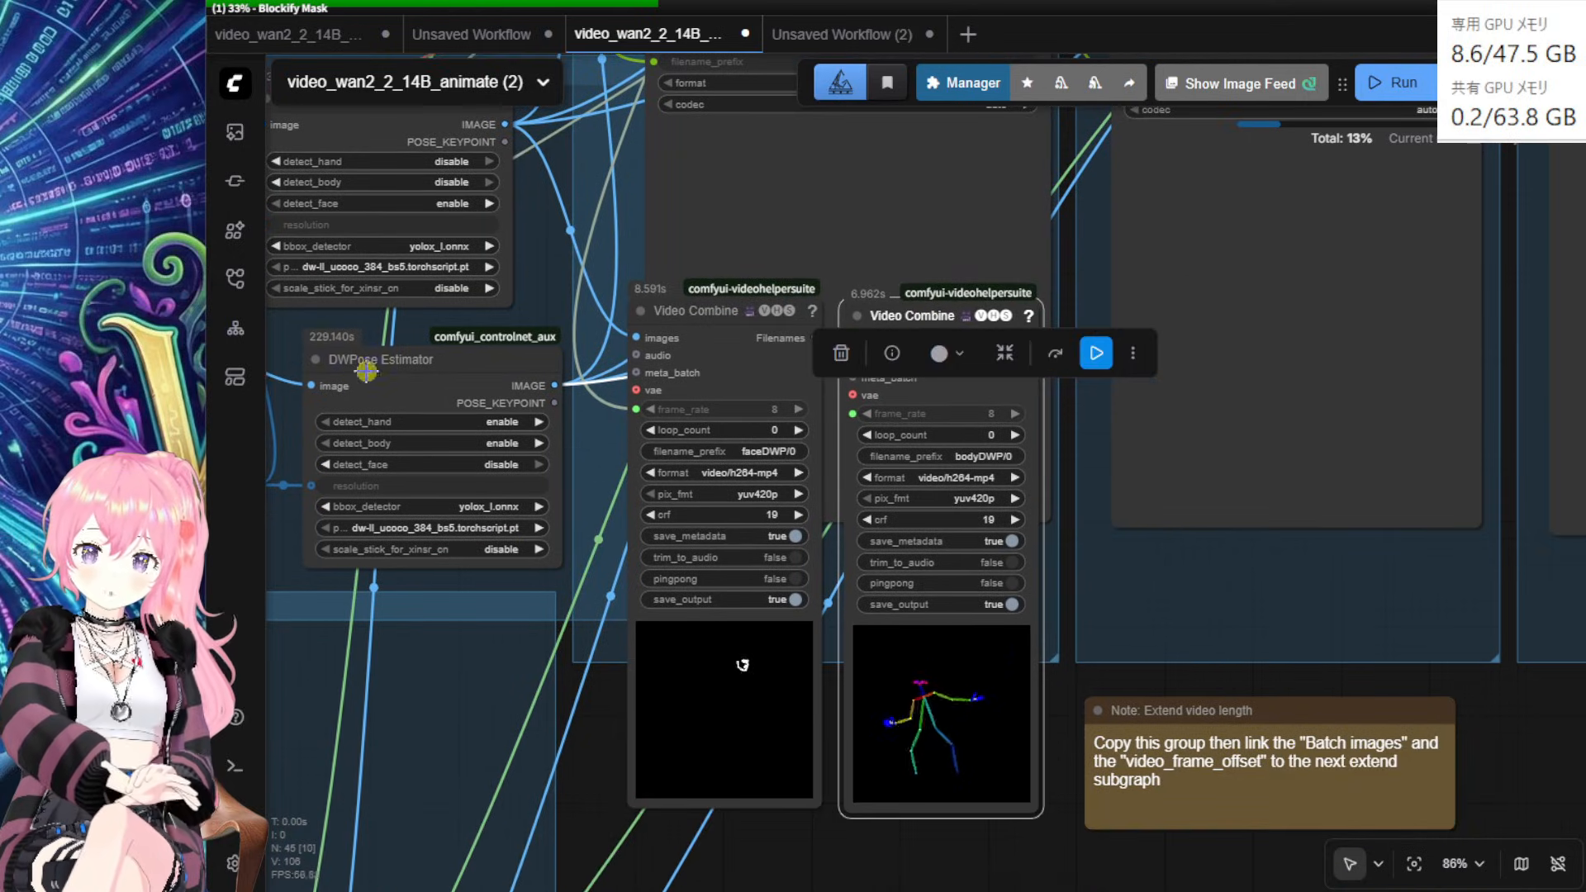
left_click_drag(427, 368, 359, 358)
left_click_drag(582, 786, 834, 473)
left_click_drag(959, 776, 1324, 404)
Step: Drag the green positive point from the man's arm to his vest centre, near x 377, y 252
left_click_drag(1250, 534, 1524, 545)
left_click_drag(740, 477, 954, 501)
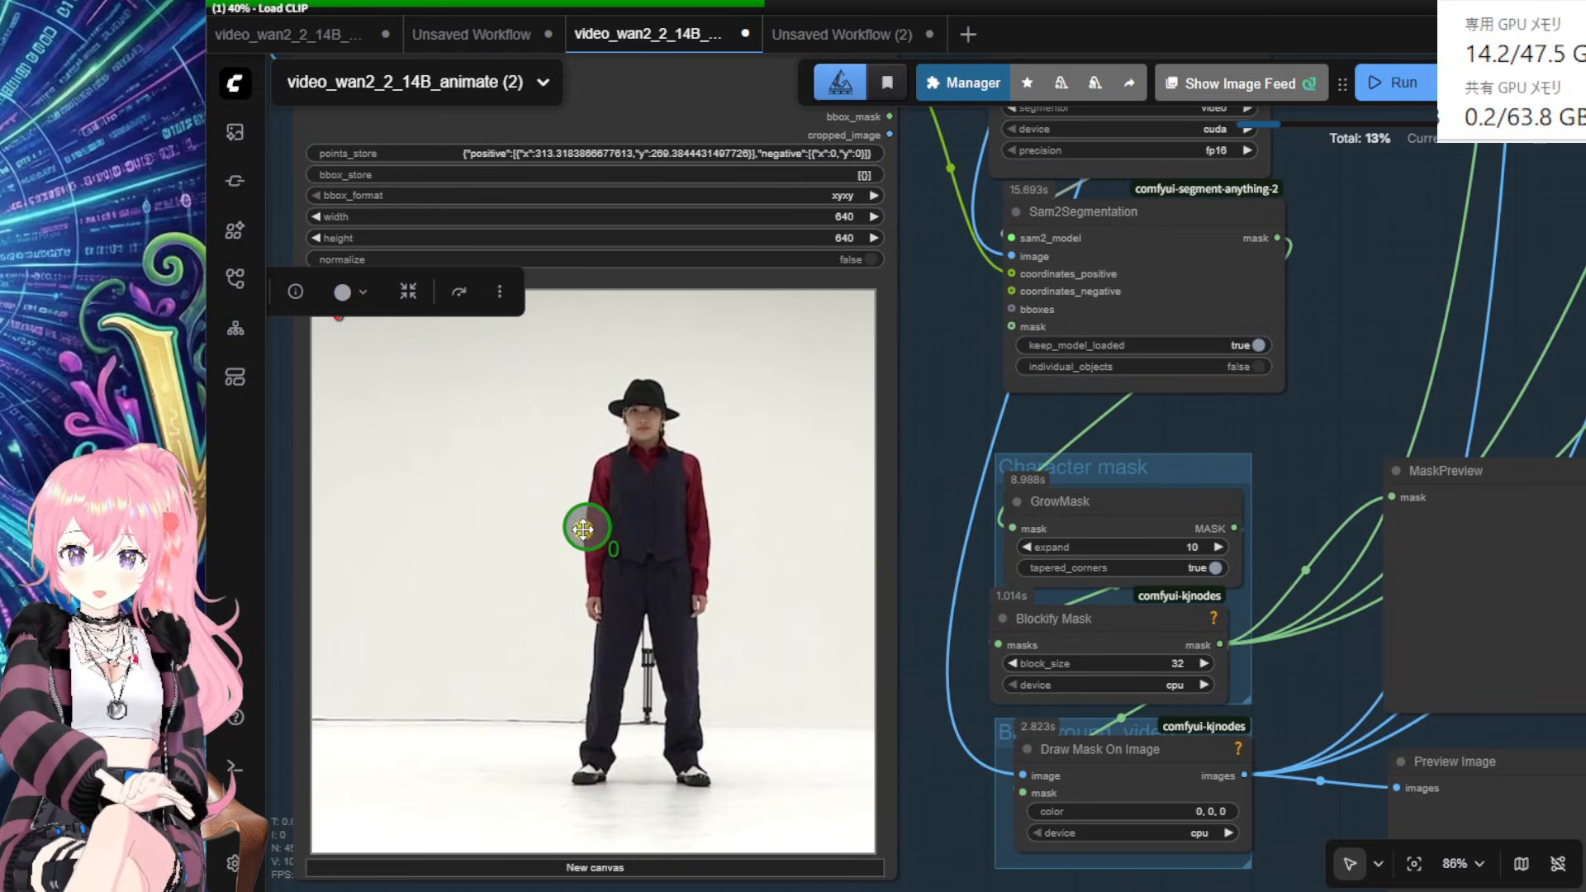
left_click_drag(584, 529, 646, 520)
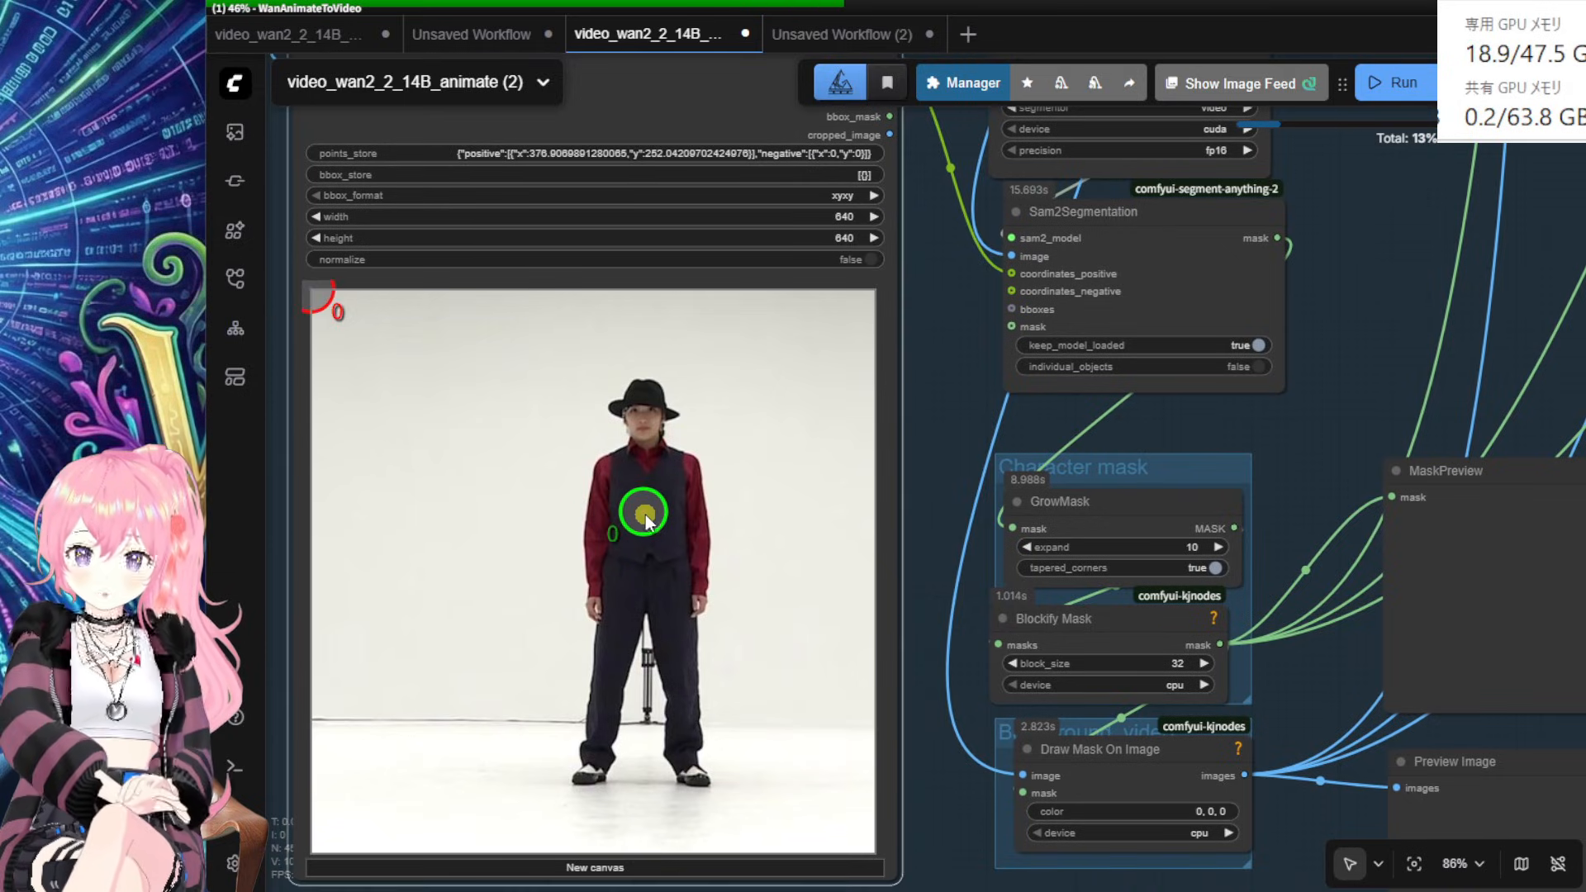
left_click_drag(1360, 446, 1318, 405)
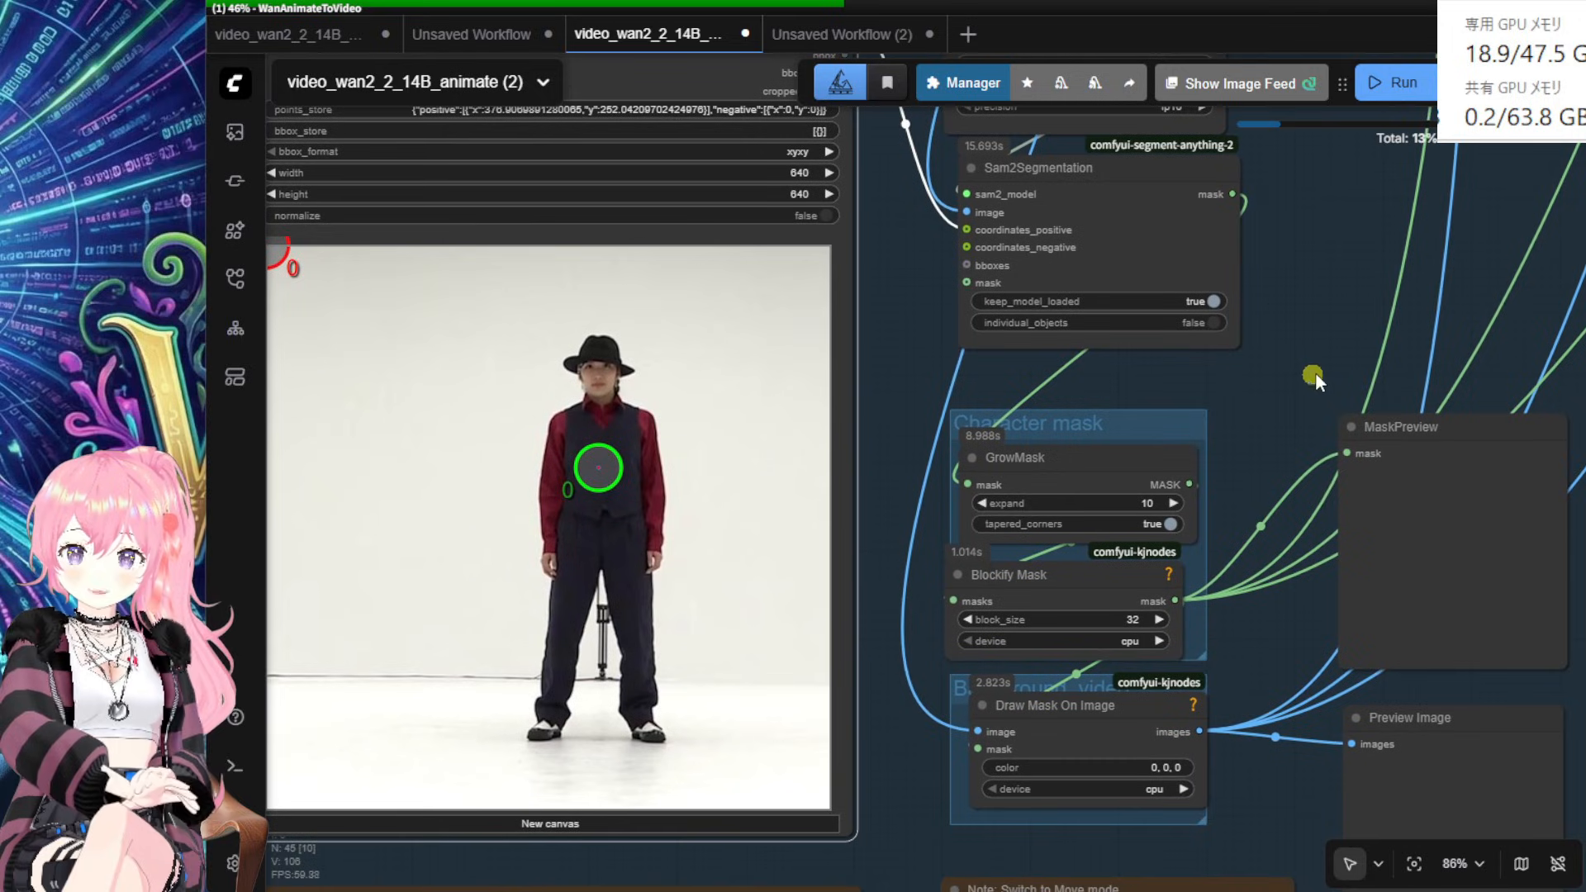
scroll(1311, 374, "up", 1)
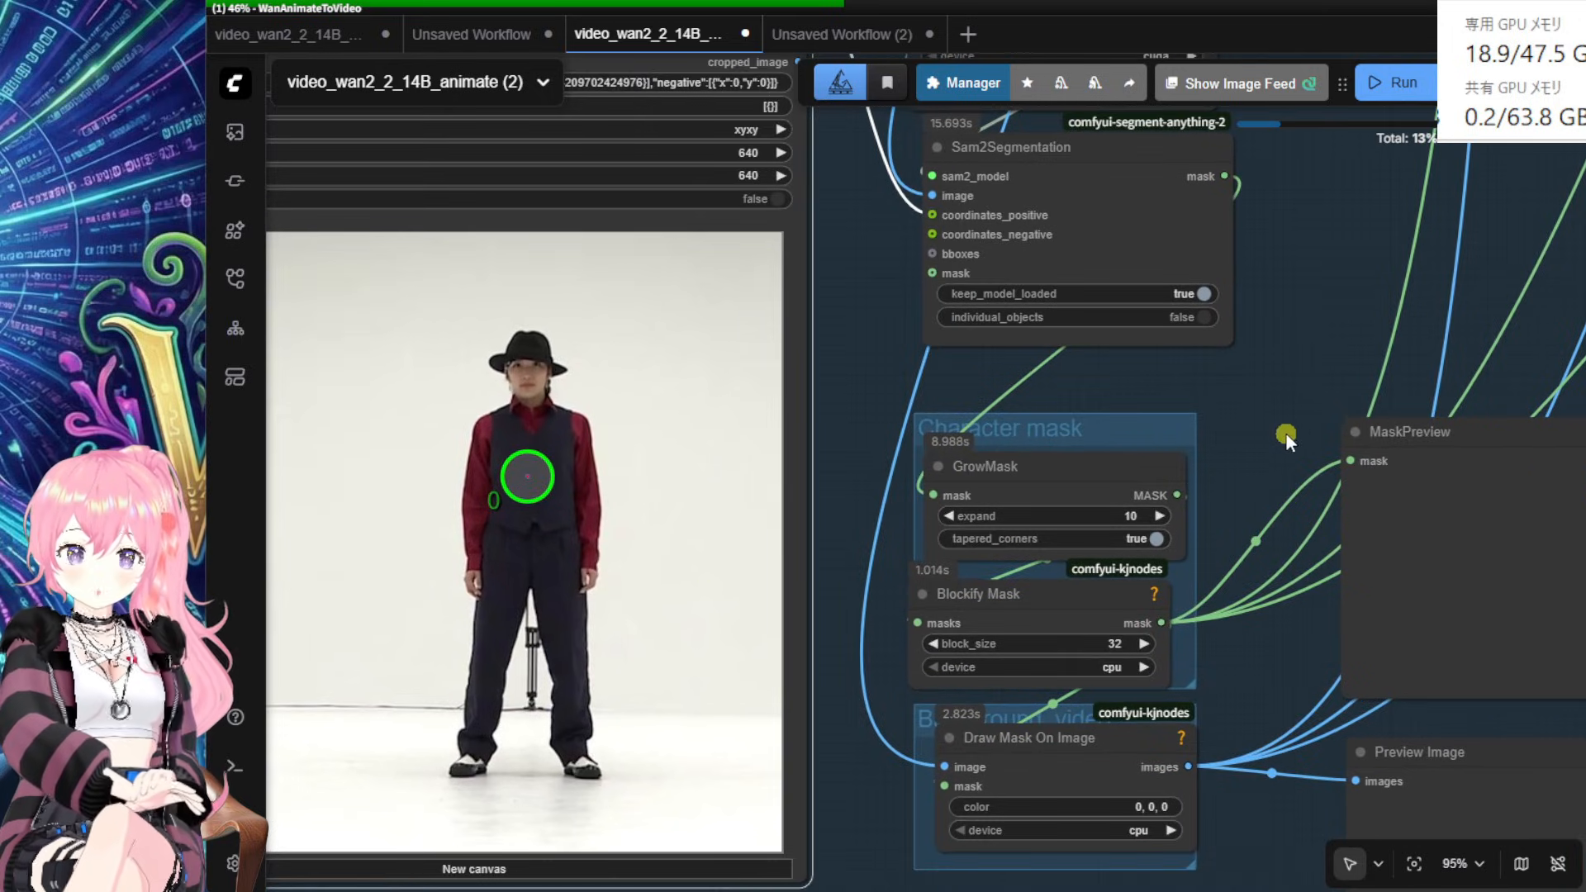
scroll(1271, 413, "down", 2)
left_click_drag(1271, 413, 1039, 638)
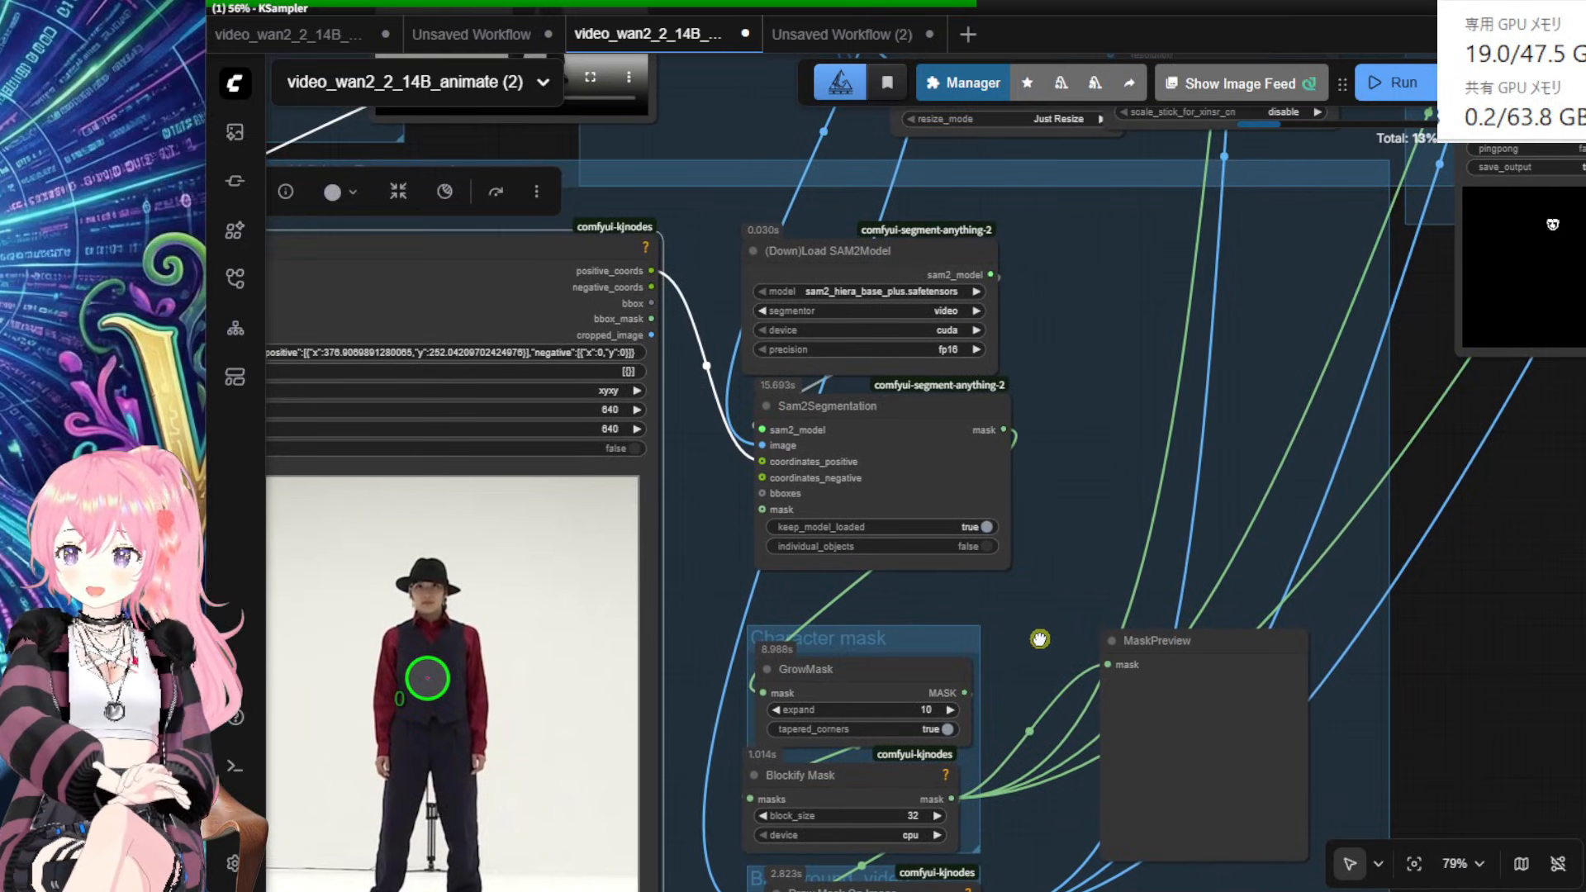
mouse_move(1466, 439)
left_mouse_down()
mouse_move(1157, 745)
mouse_move(864, 891)
left_mouse_up()
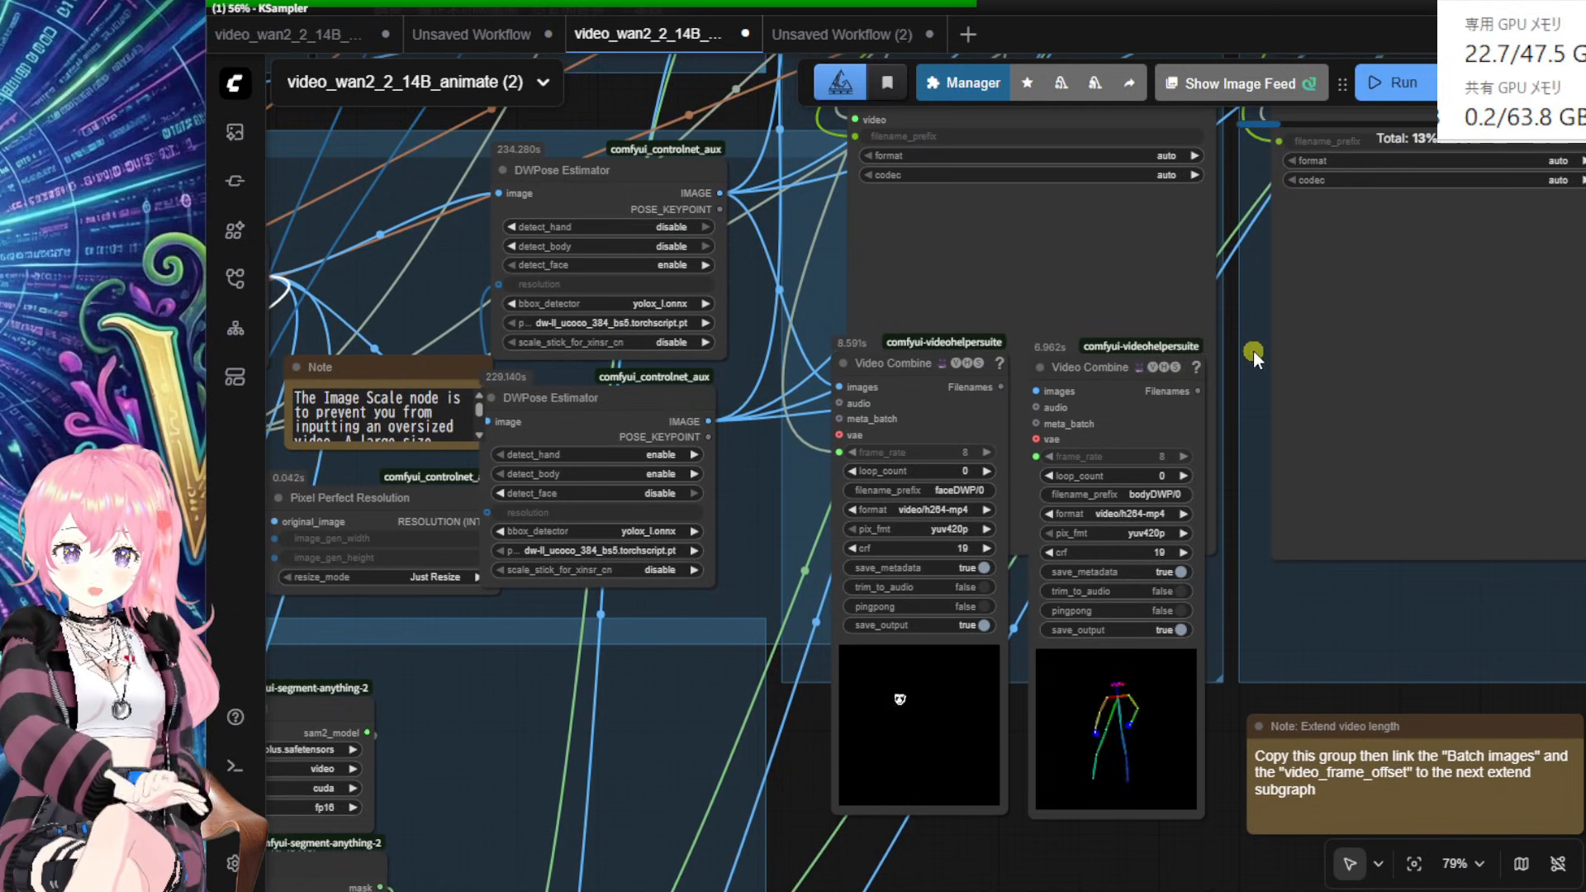
Step: Pan across the Load models, Prompt and Sampling groups to review them
mouse_move(1253, 359)
left_mouse_down()
mouse_move(1174, 455)
mouse_move(1004, 891)
left_mouse_up()
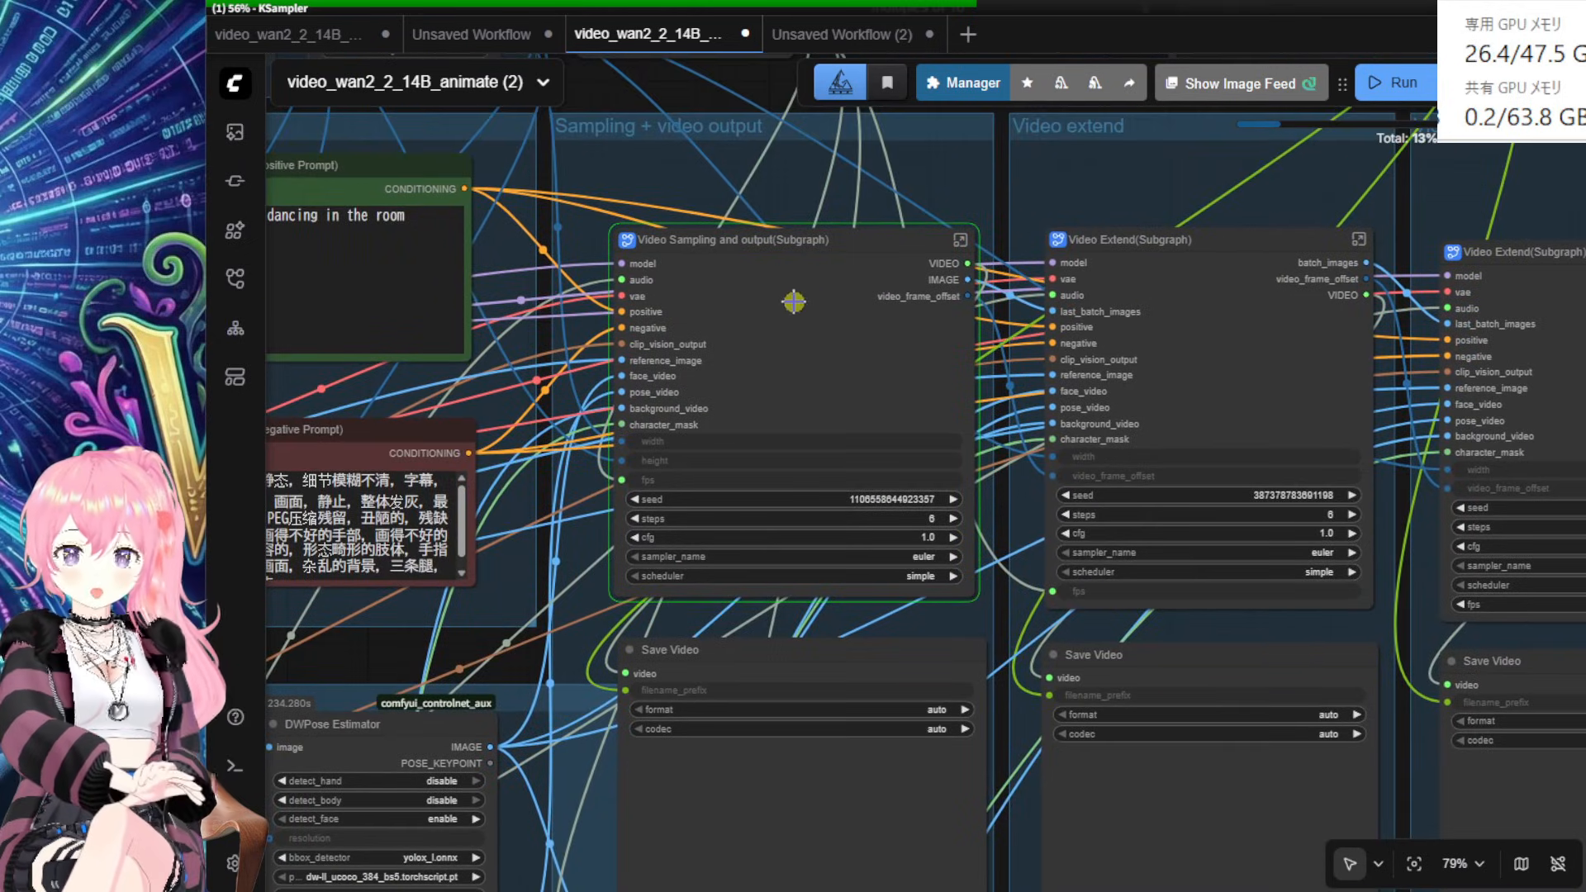
left_click_drag(807, 300, 777, 318)
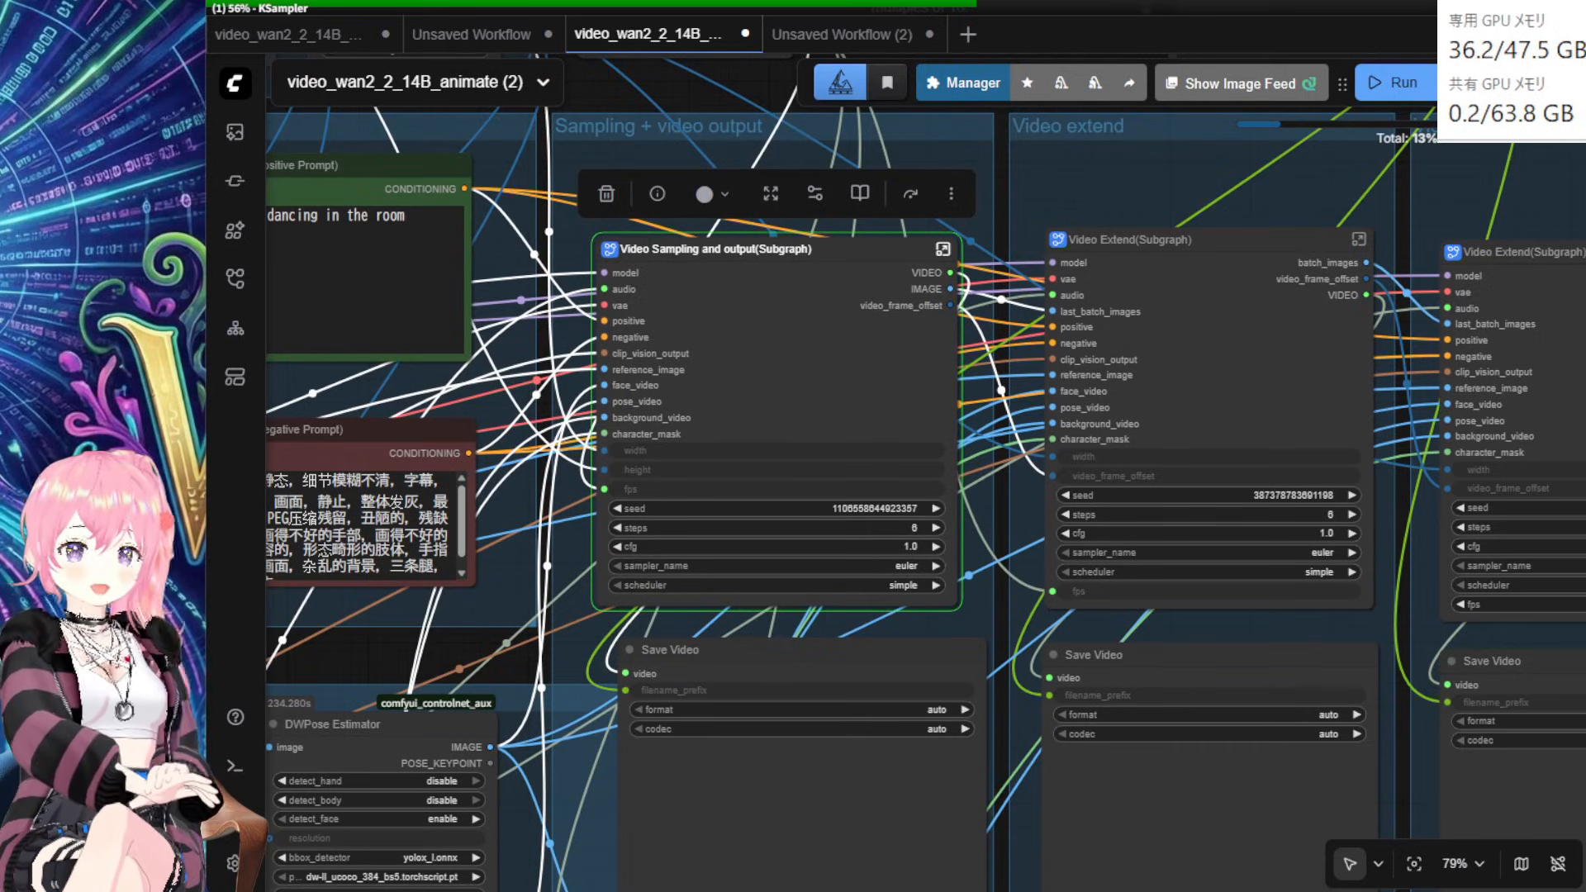
left_click_drag(683, 86, 950, 376)
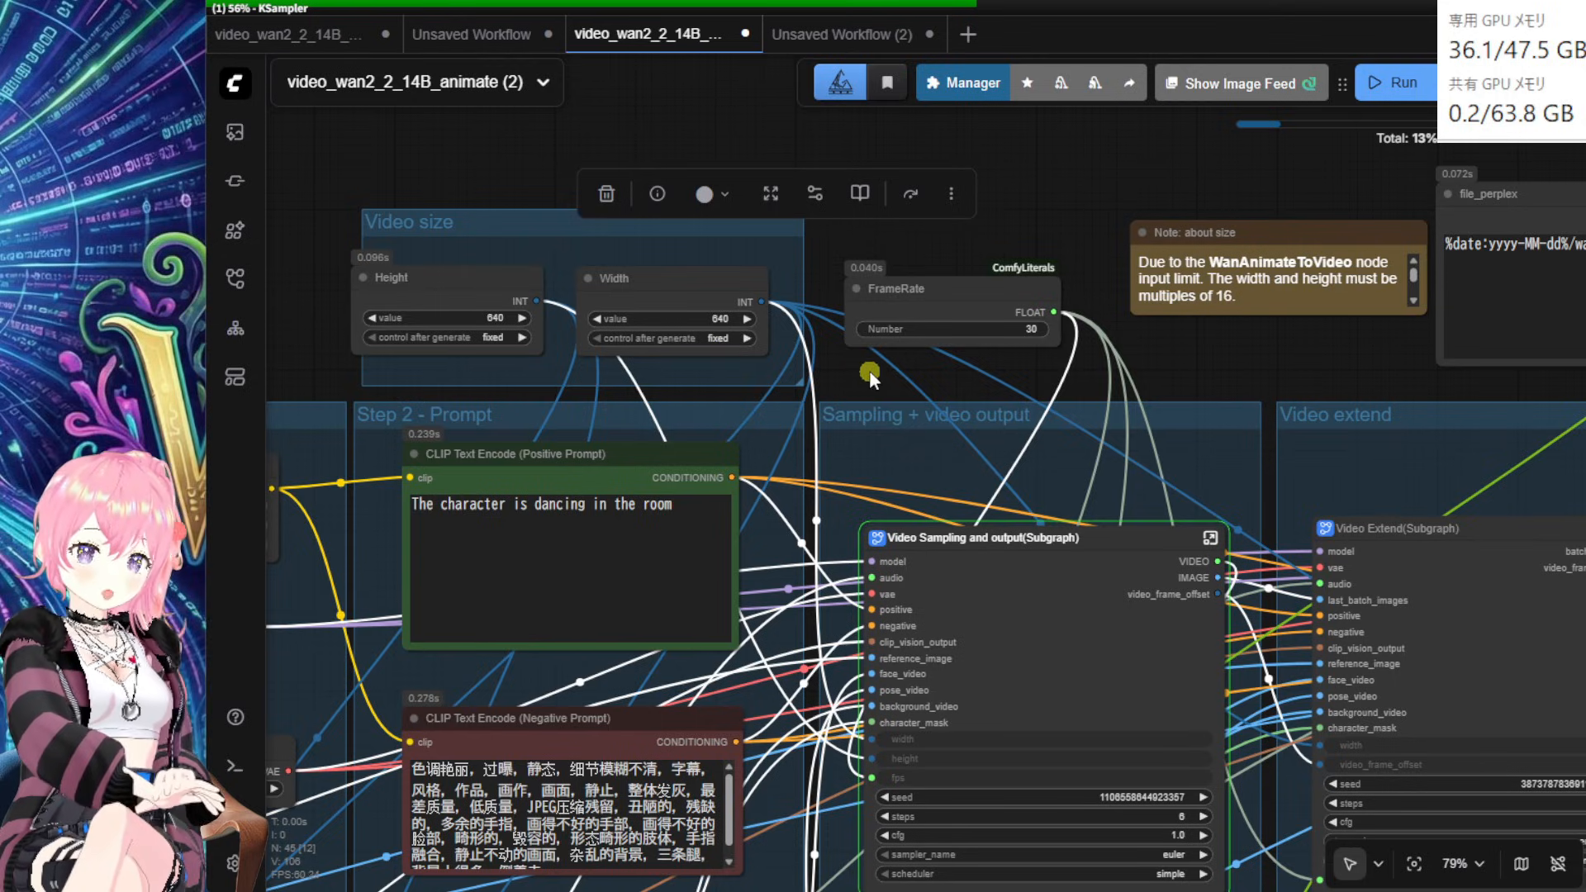
left_click_drag(867, 384, 1135, 321)
left_click_drag(480, 301, 929, 309)
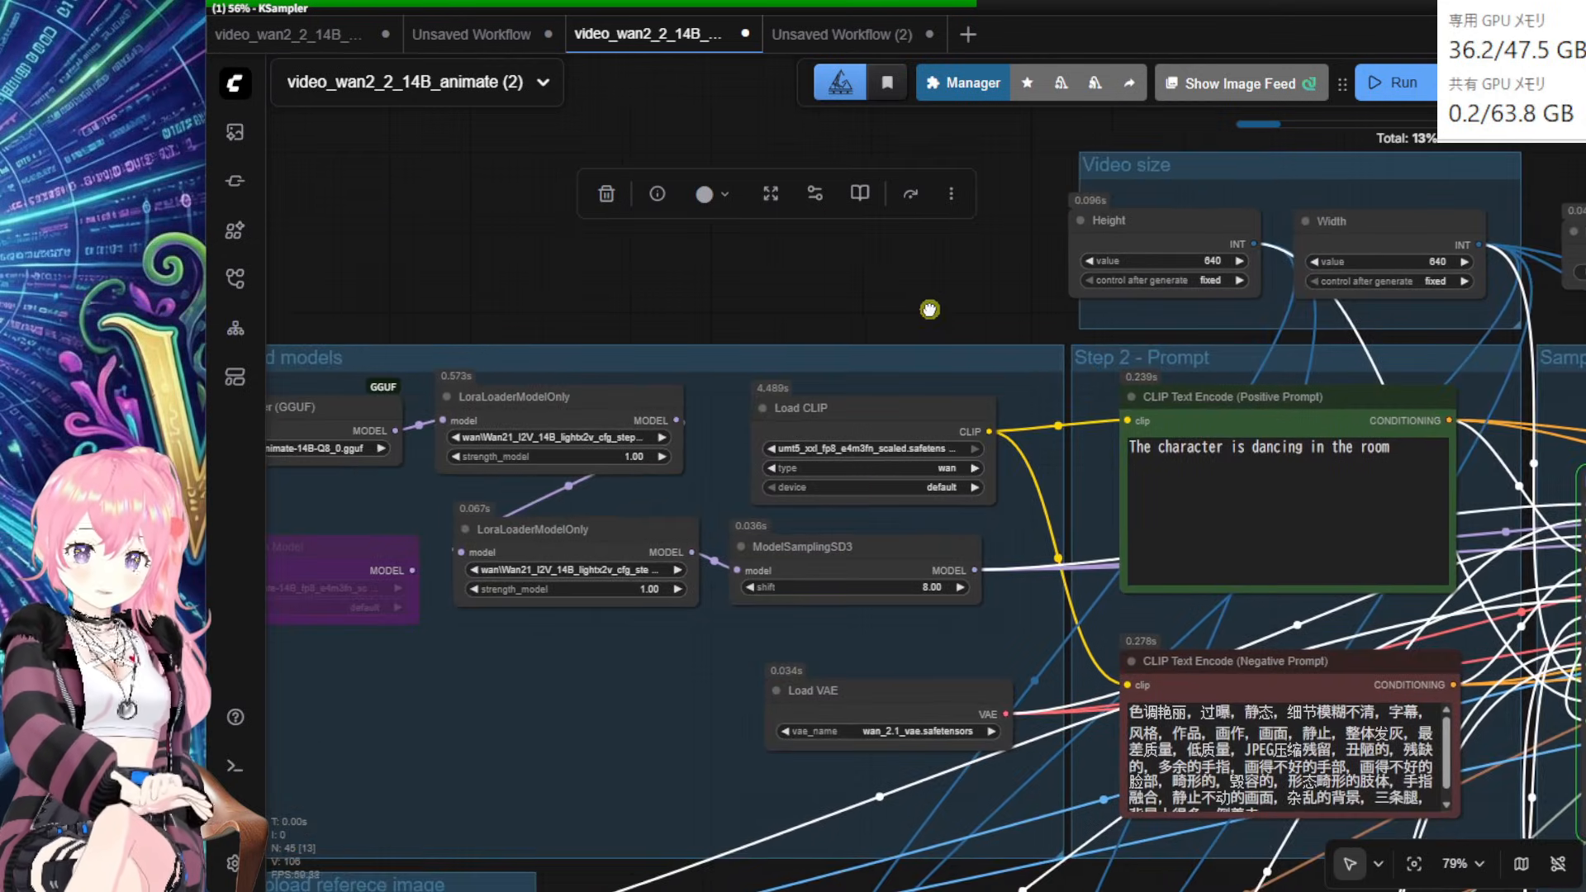
left_click_drag(506, 276, 607, 296)
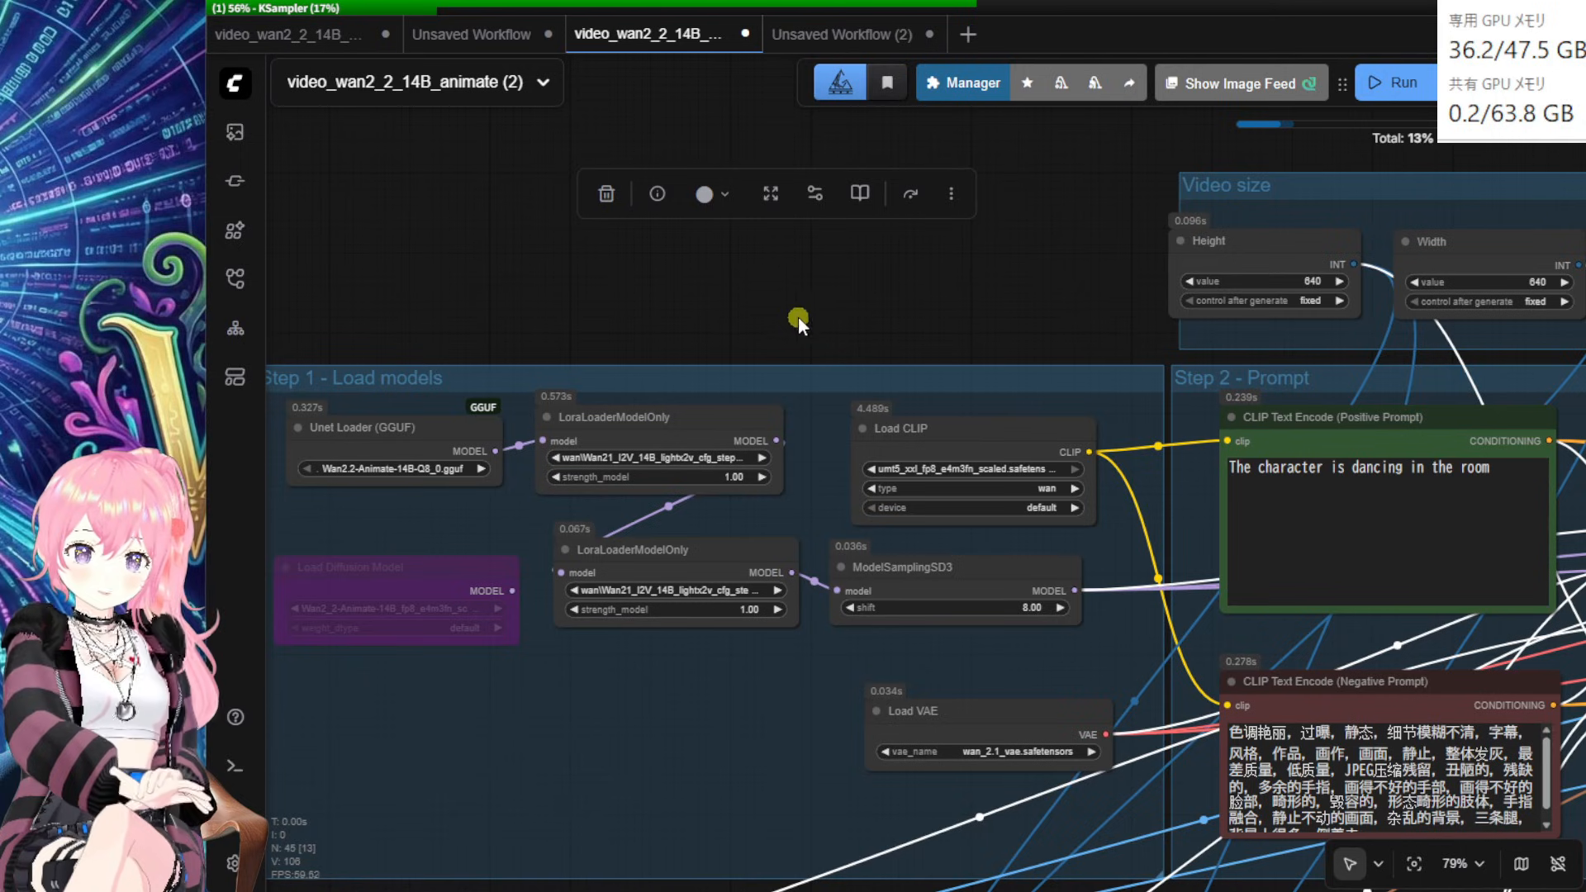
left_click_drag(798, 323, 612, 310)
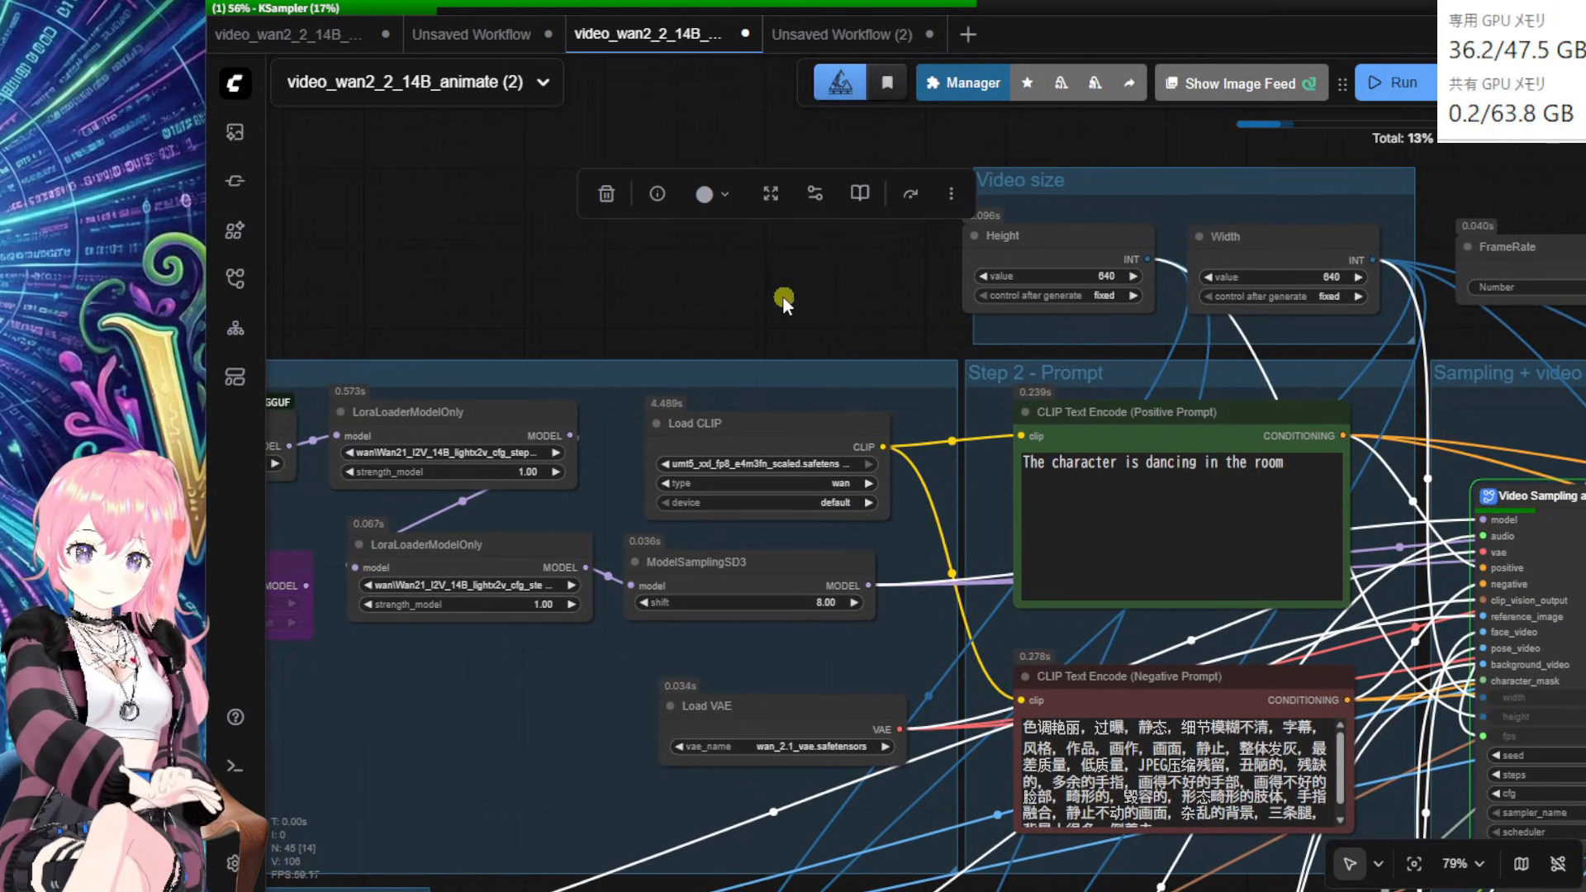
left_click_drag(795, 294, 579, 293)
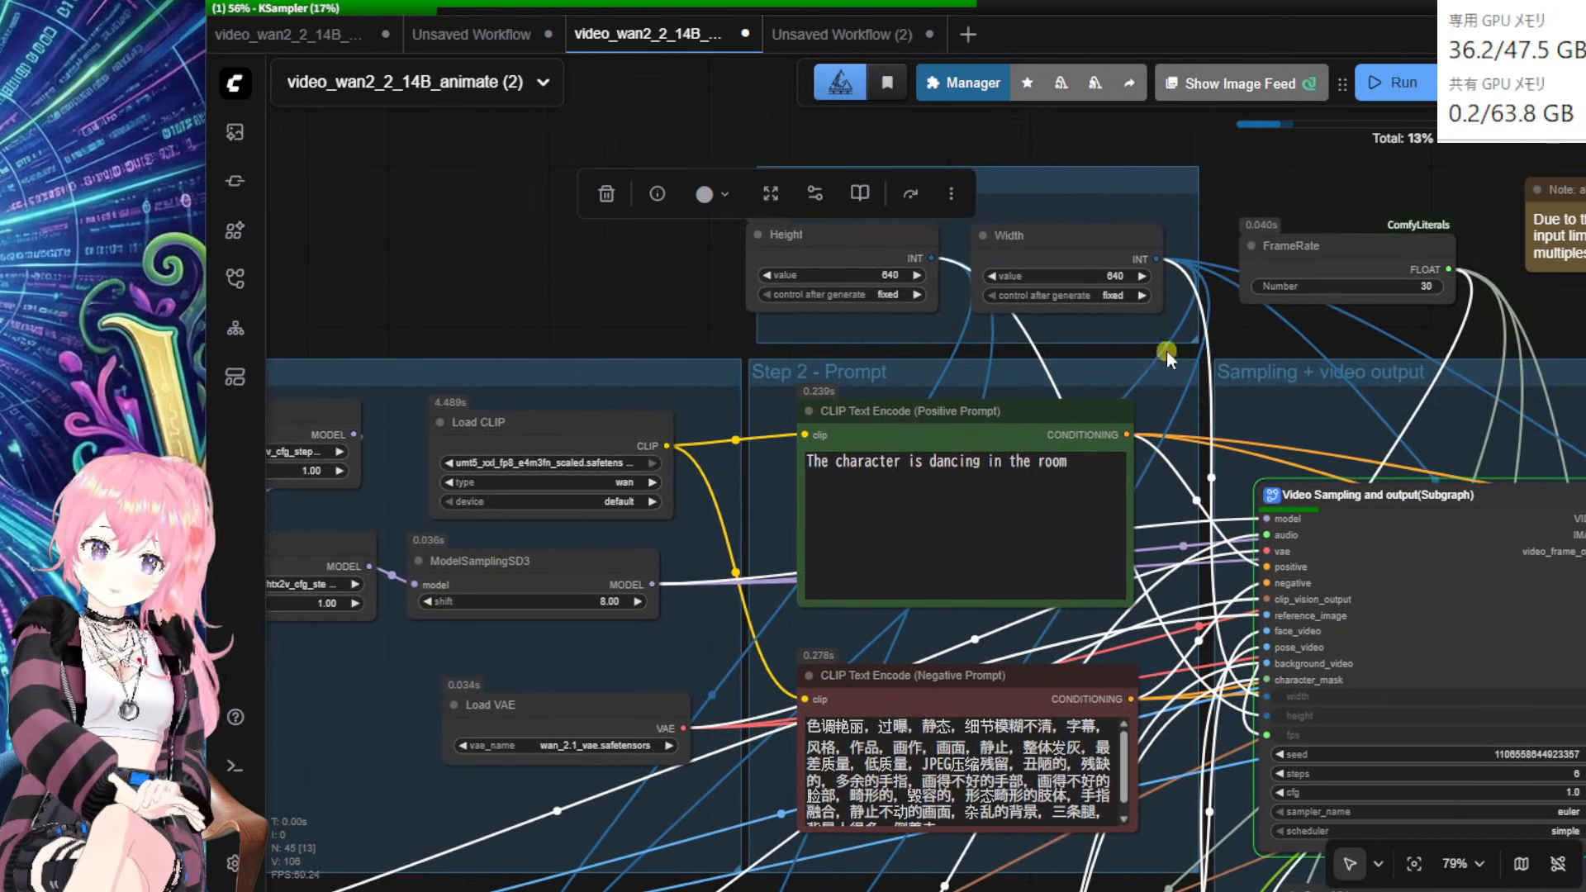
left_click_drag(1268, 327, 1243, 359)
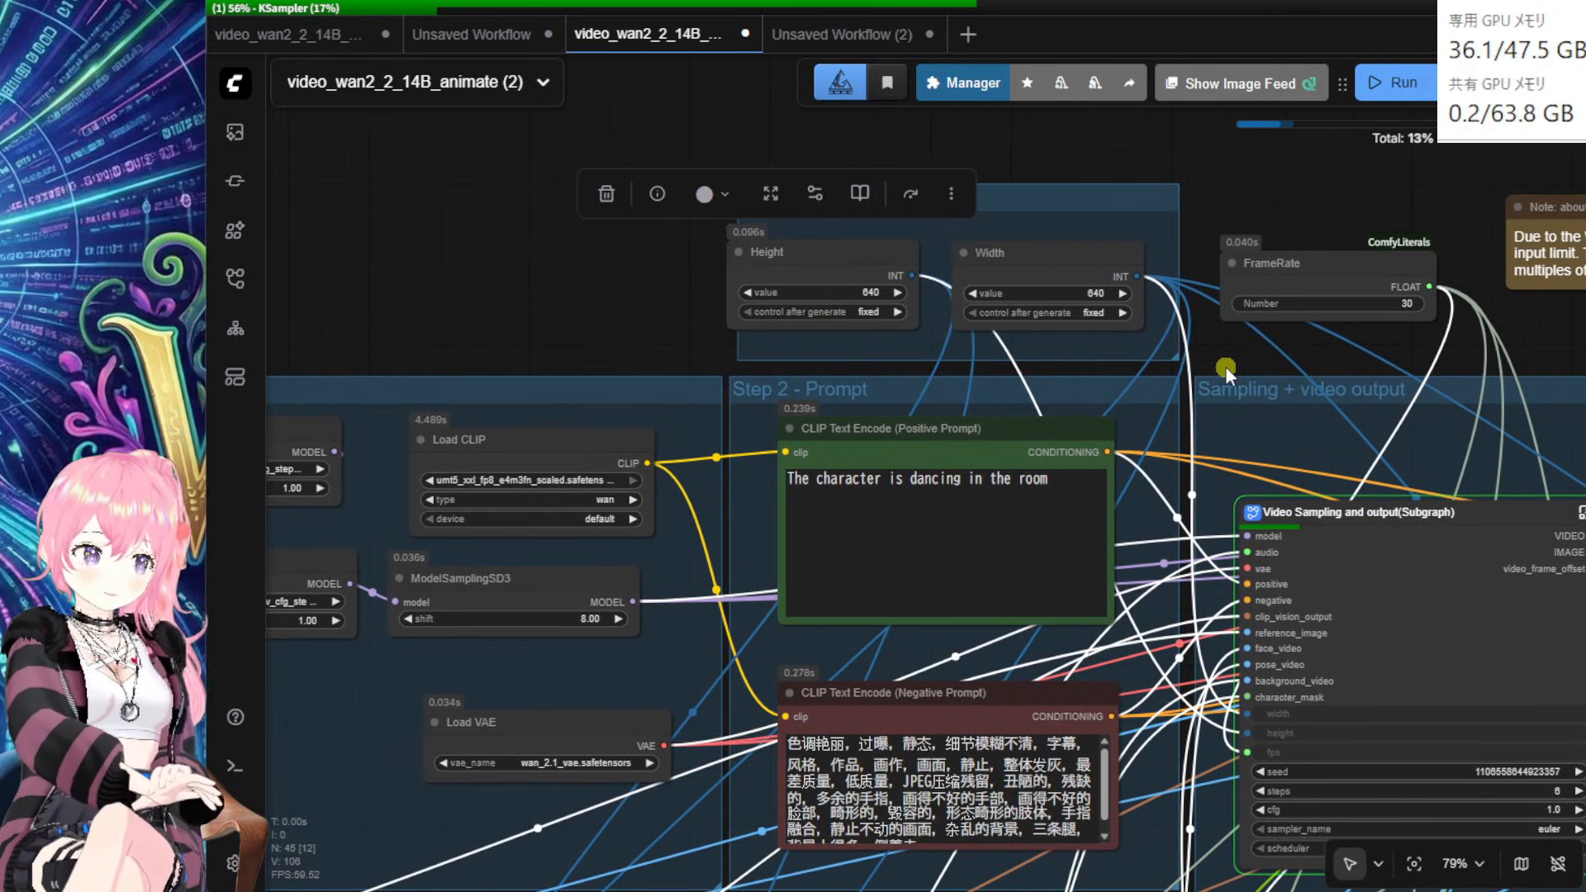
Step: Nudge the Width and Height nodes slightly right, then view the Step 4 video loading area
left_click_drag(1078, 258, 1101, 258)
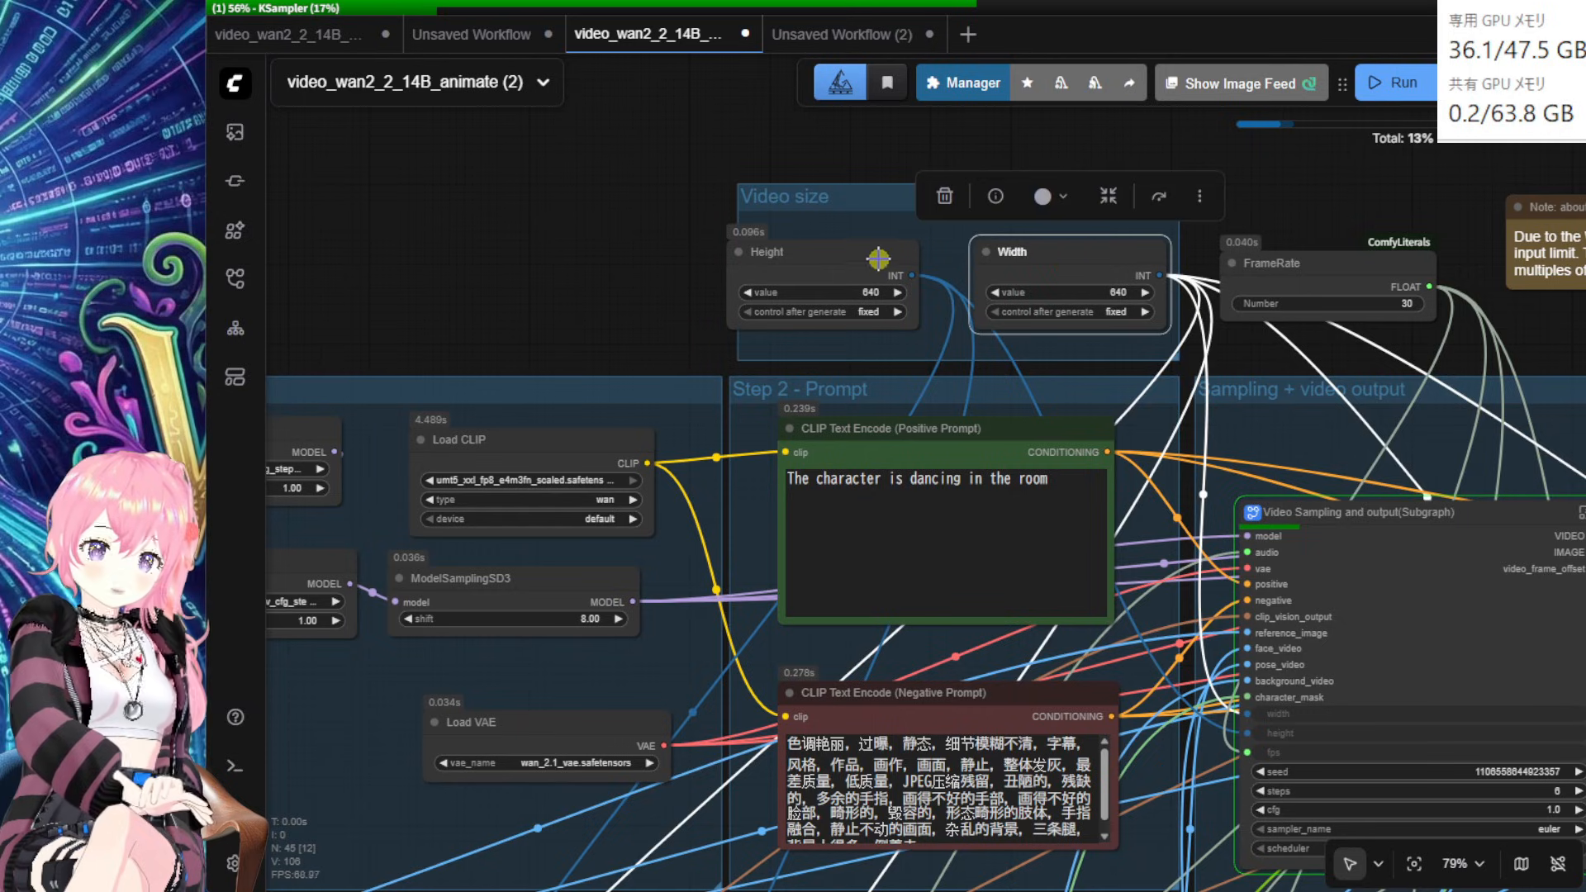
left_click_drag(878, 259, 895, 261)
left_click_drag(652, 300, 531, 211)
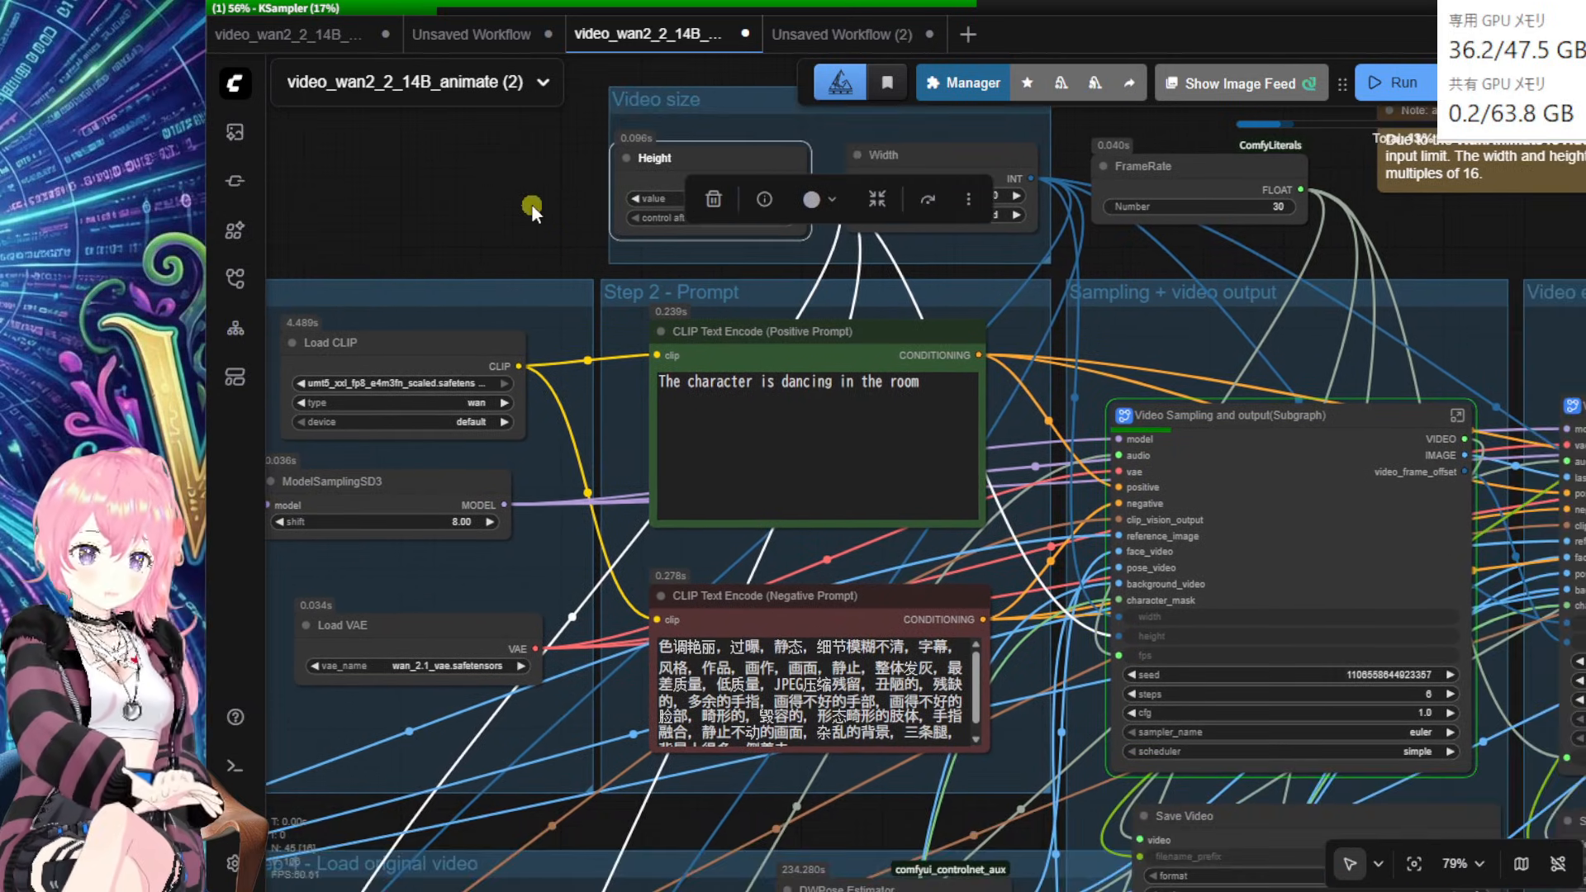
scroll(1099, 723, "down", 1)
left_click_drag(1002, 801, 1030, 407)
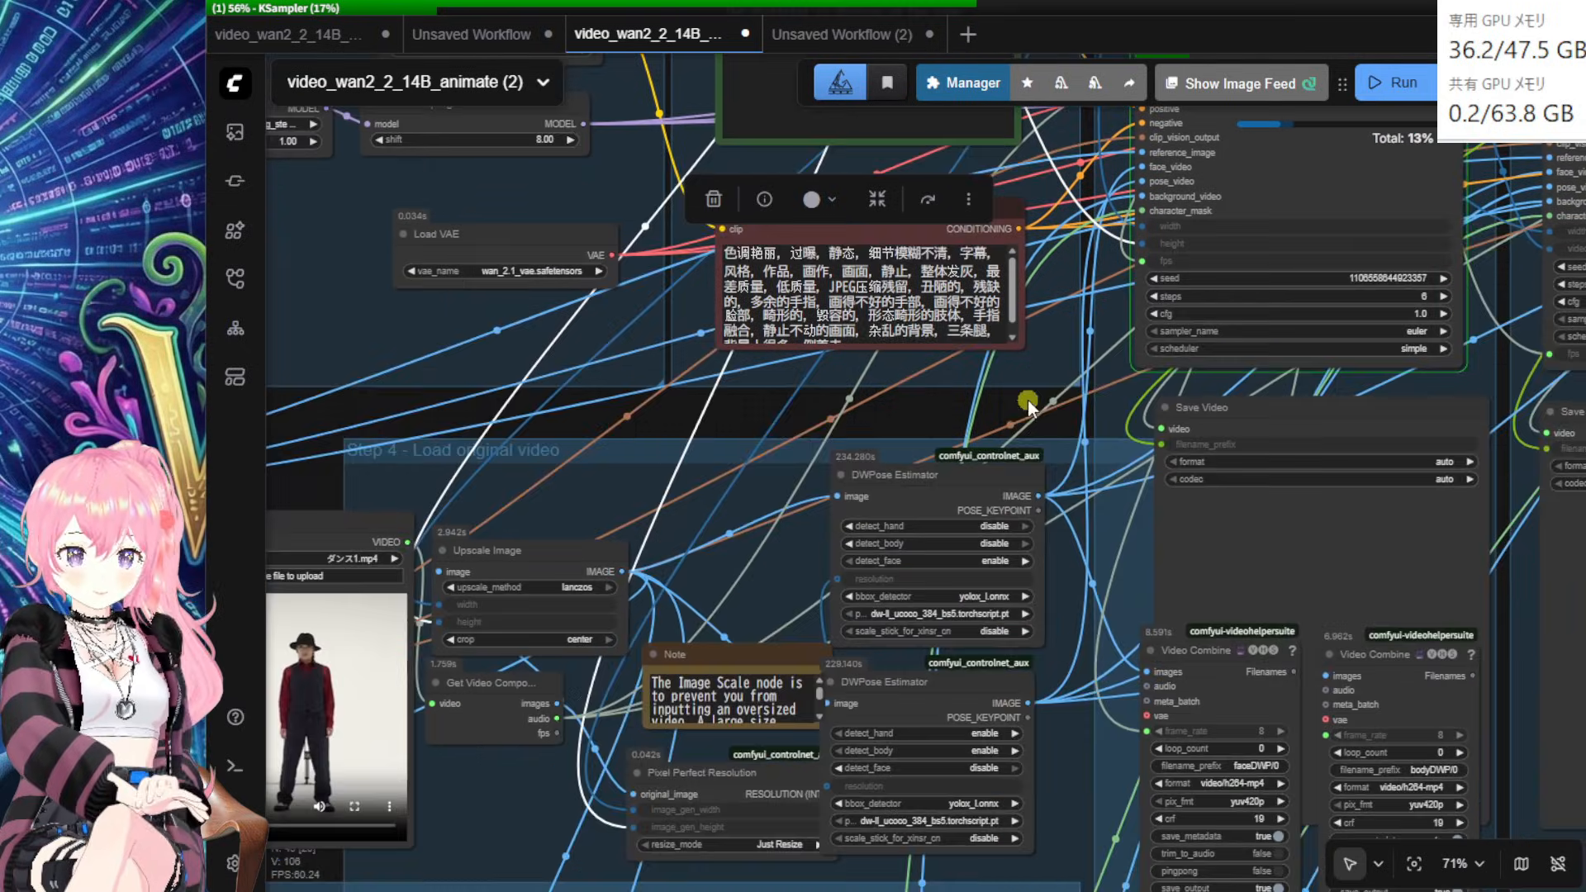
Step: Shift the SAM2 model loader and Sam2Segmentation nodes slightly into place
left_click_drag(1074, 793, 1134, 318)
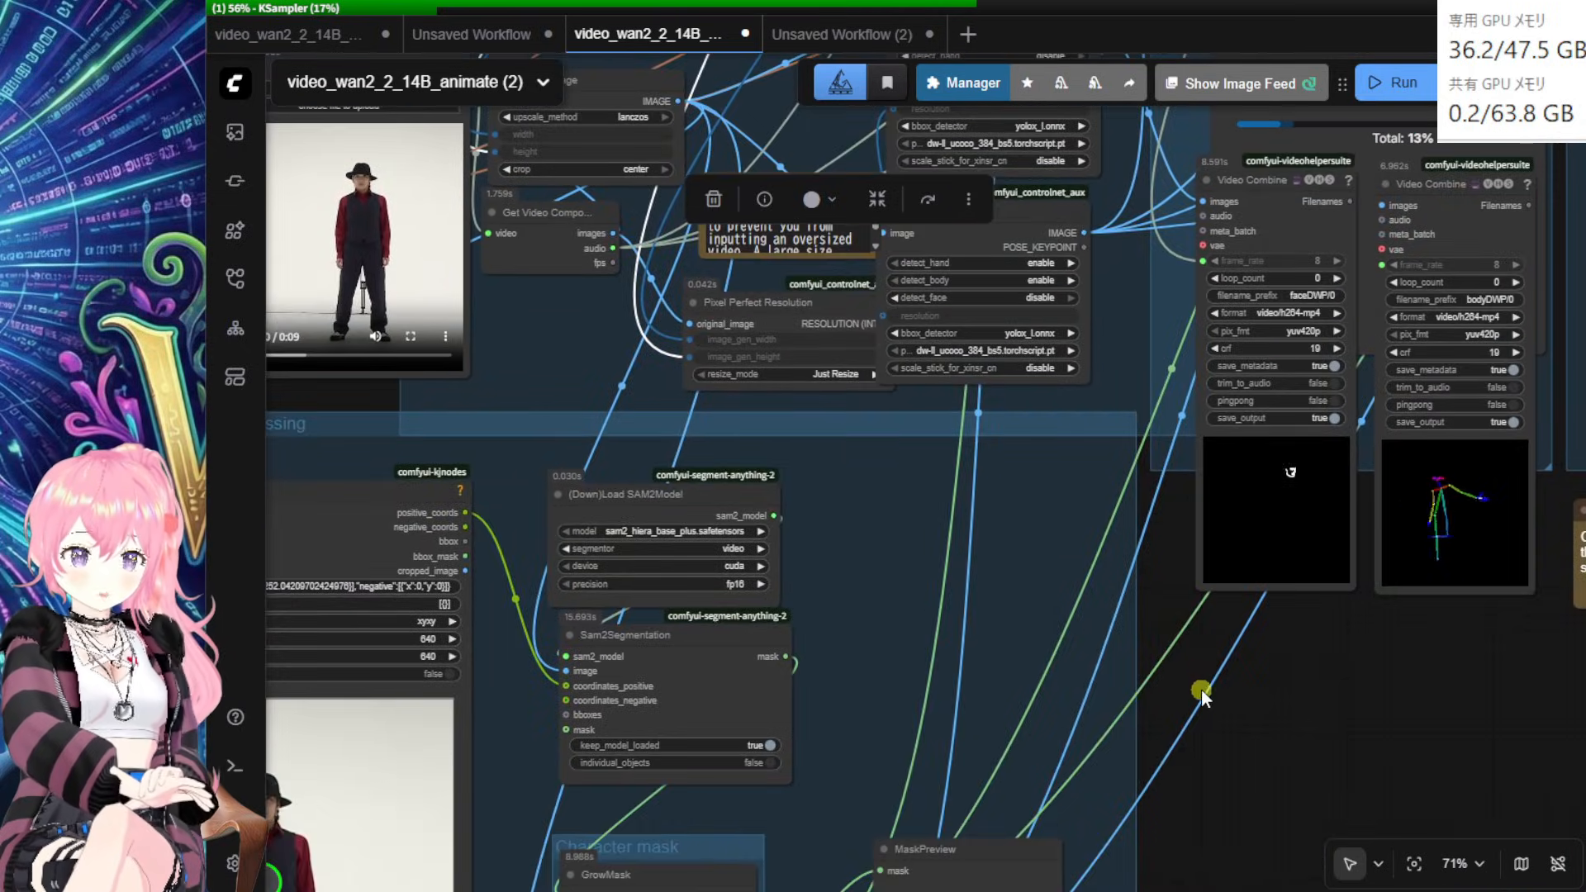
left_click_drag(1203, 691, 1450, 479)
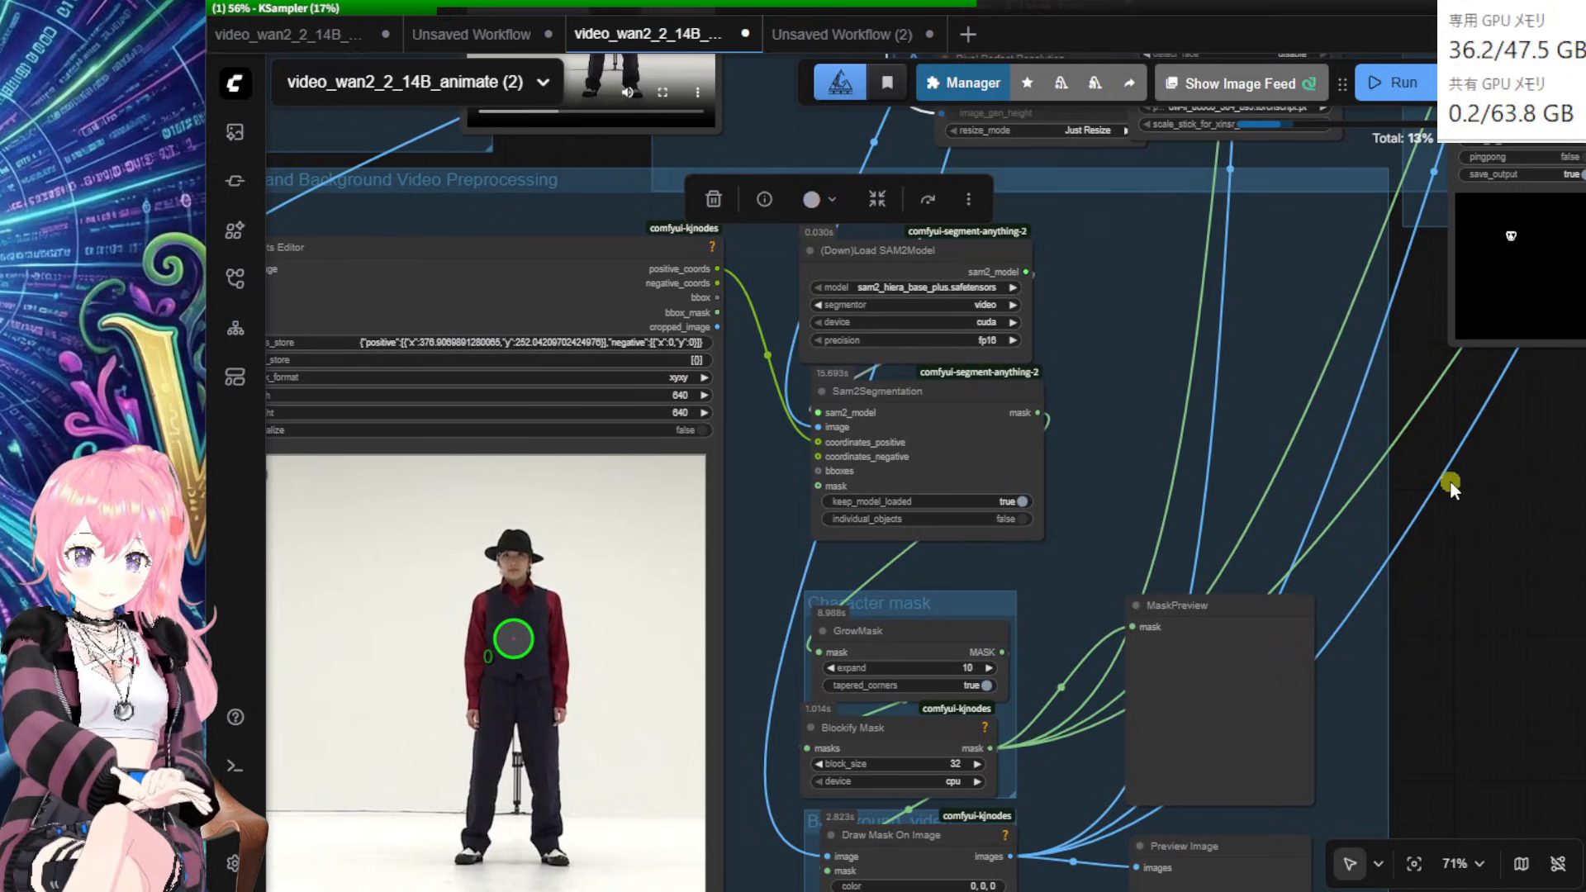
left_click(1459, 537)
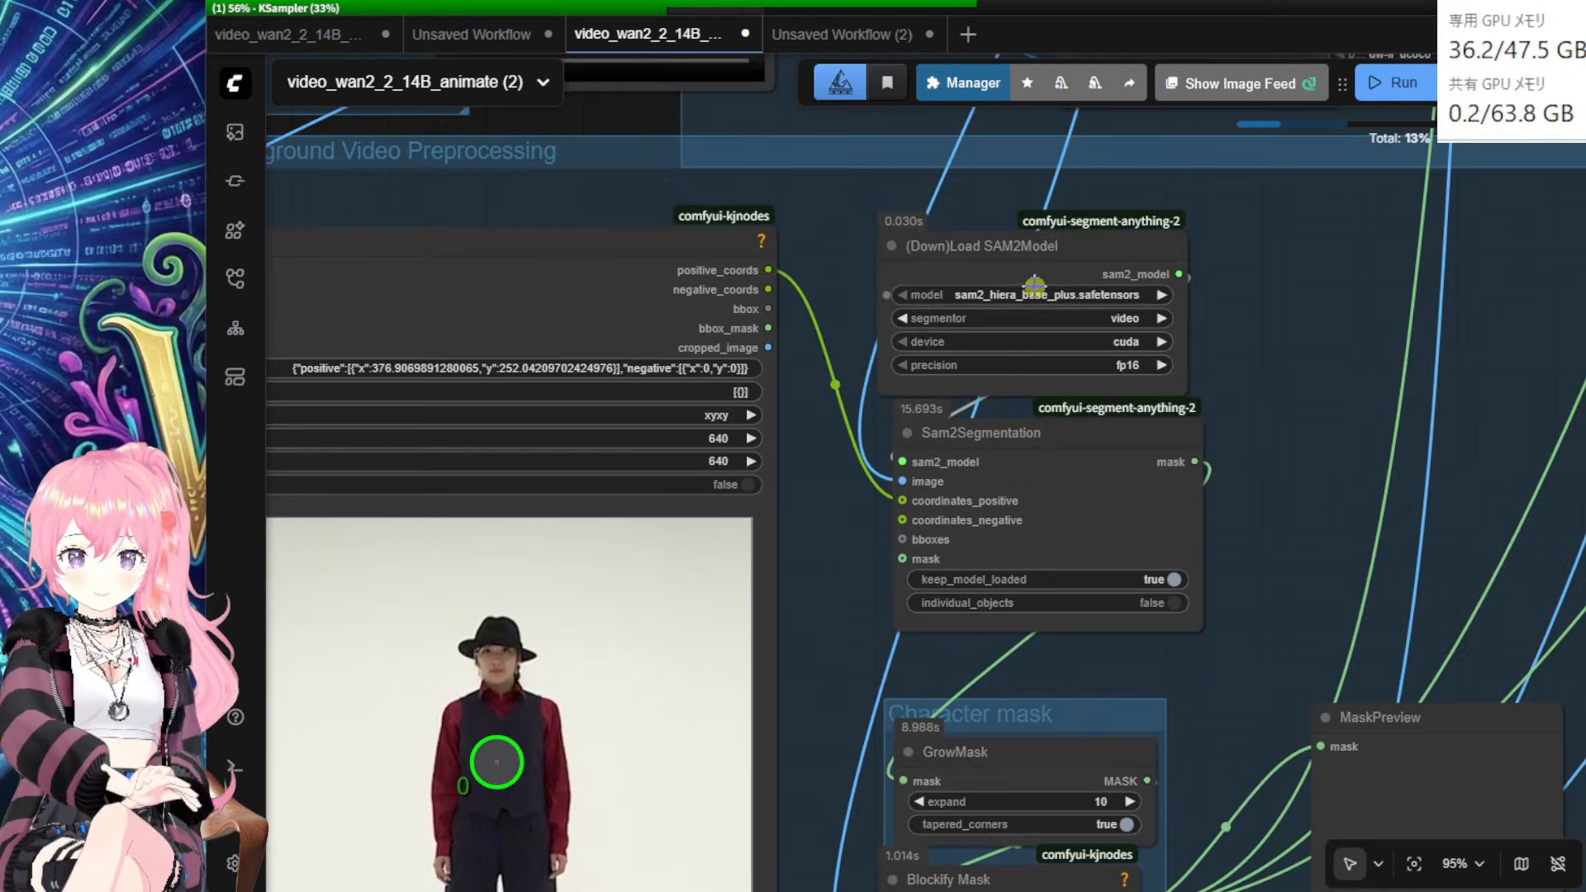
left_click(1051, 246)
left_click_drag(1051, 246, 1109, 217)
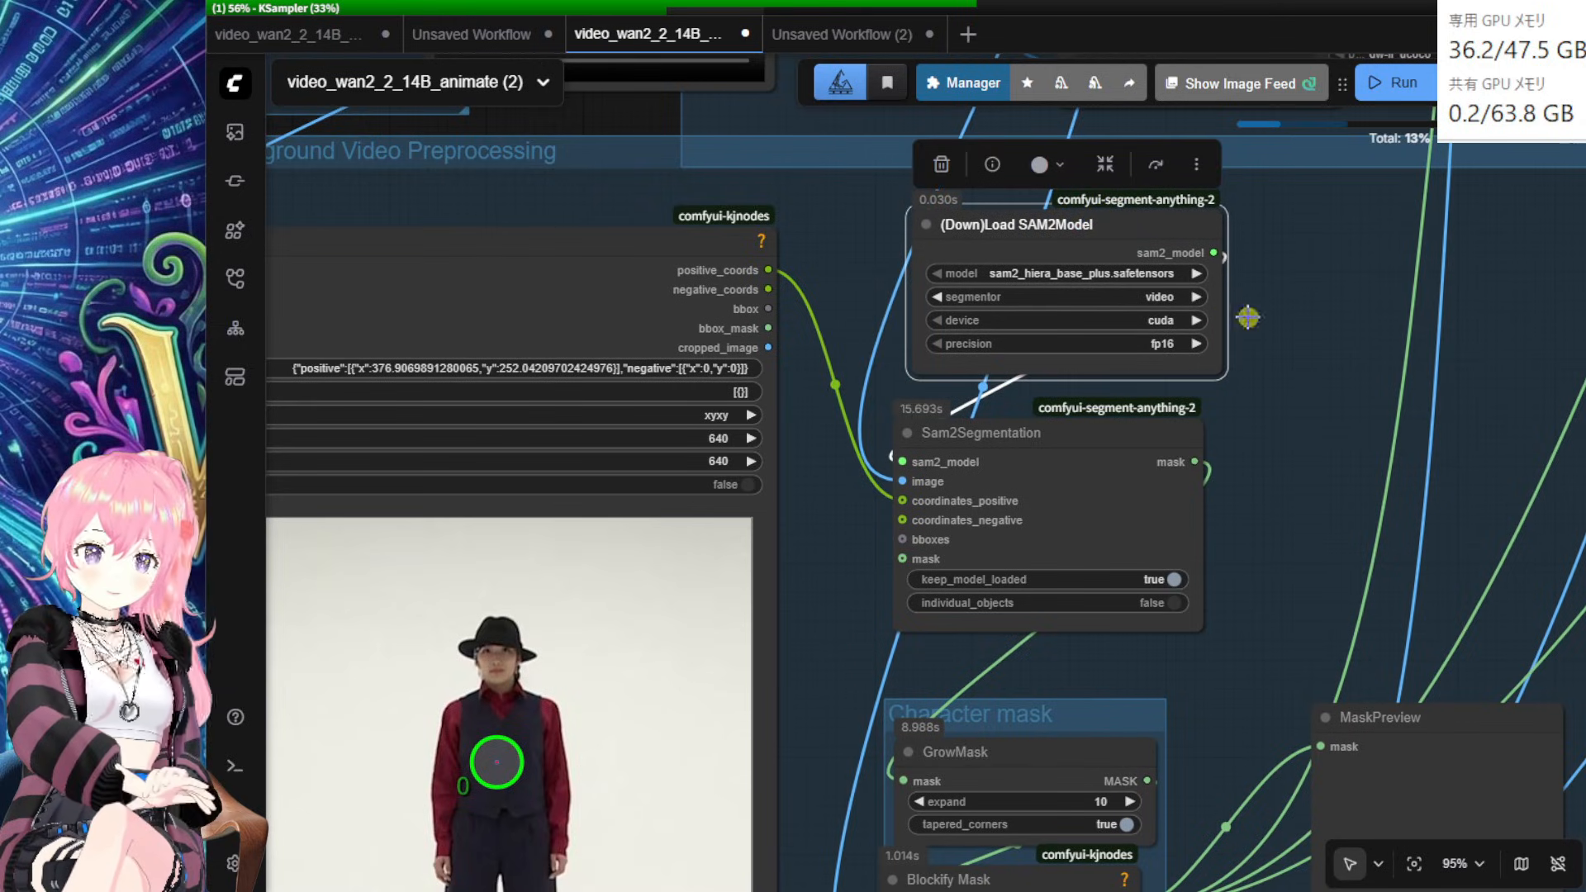
scroll(1409, 552, "up", 1)
mouse_move(1070, 466)
left_mouse_down()
mouse_move(1169, 491)
mouse_move(1071, 460)
left_mouse_up()
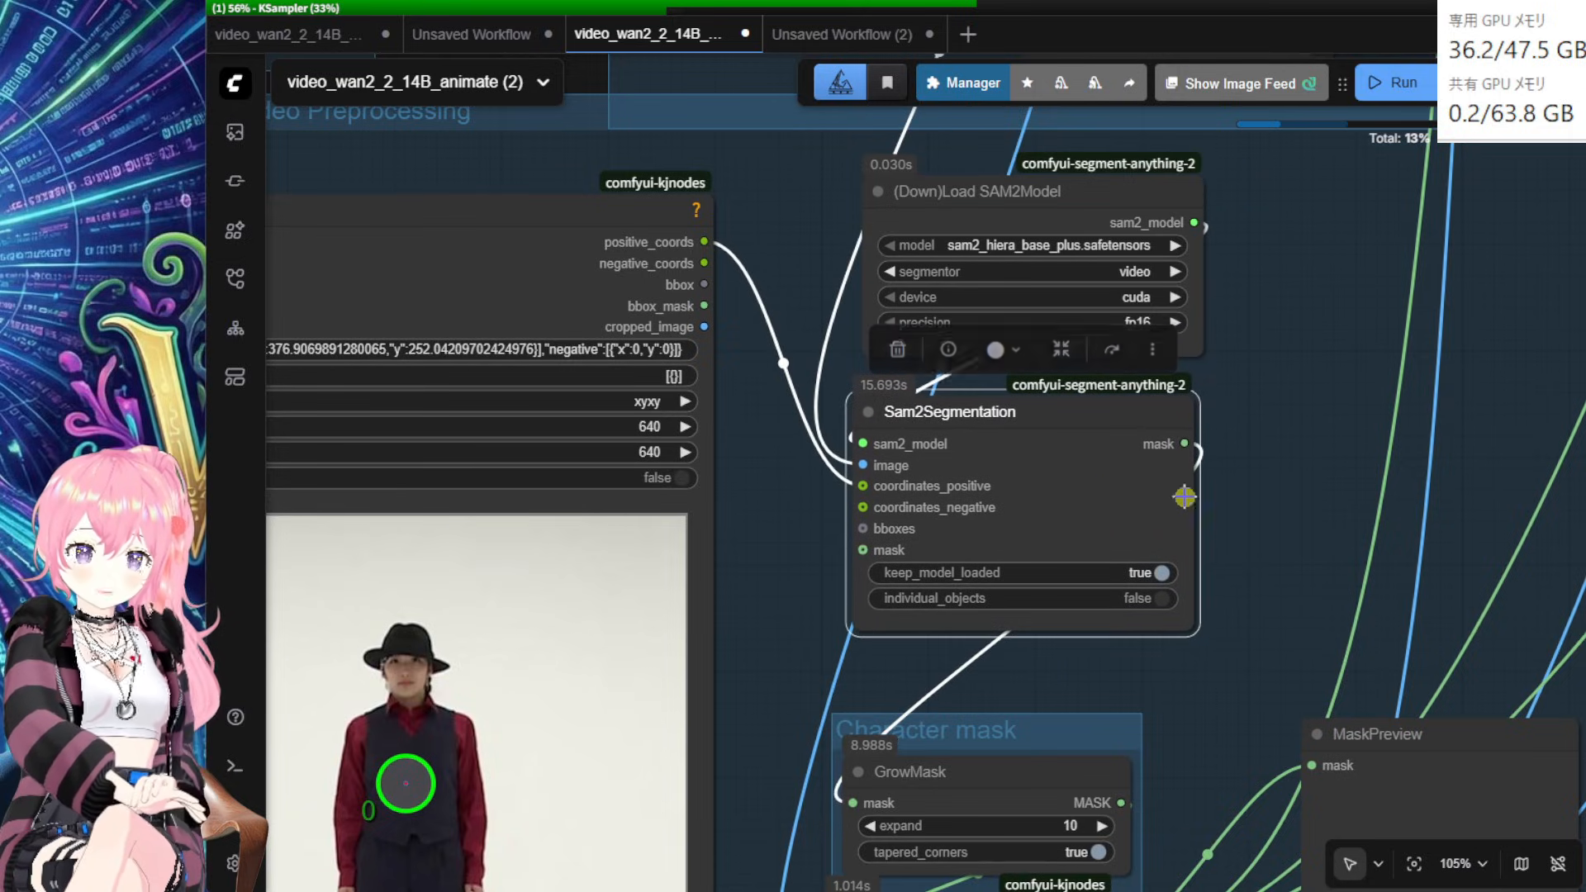
scroll(1286, 542, "down", 1)
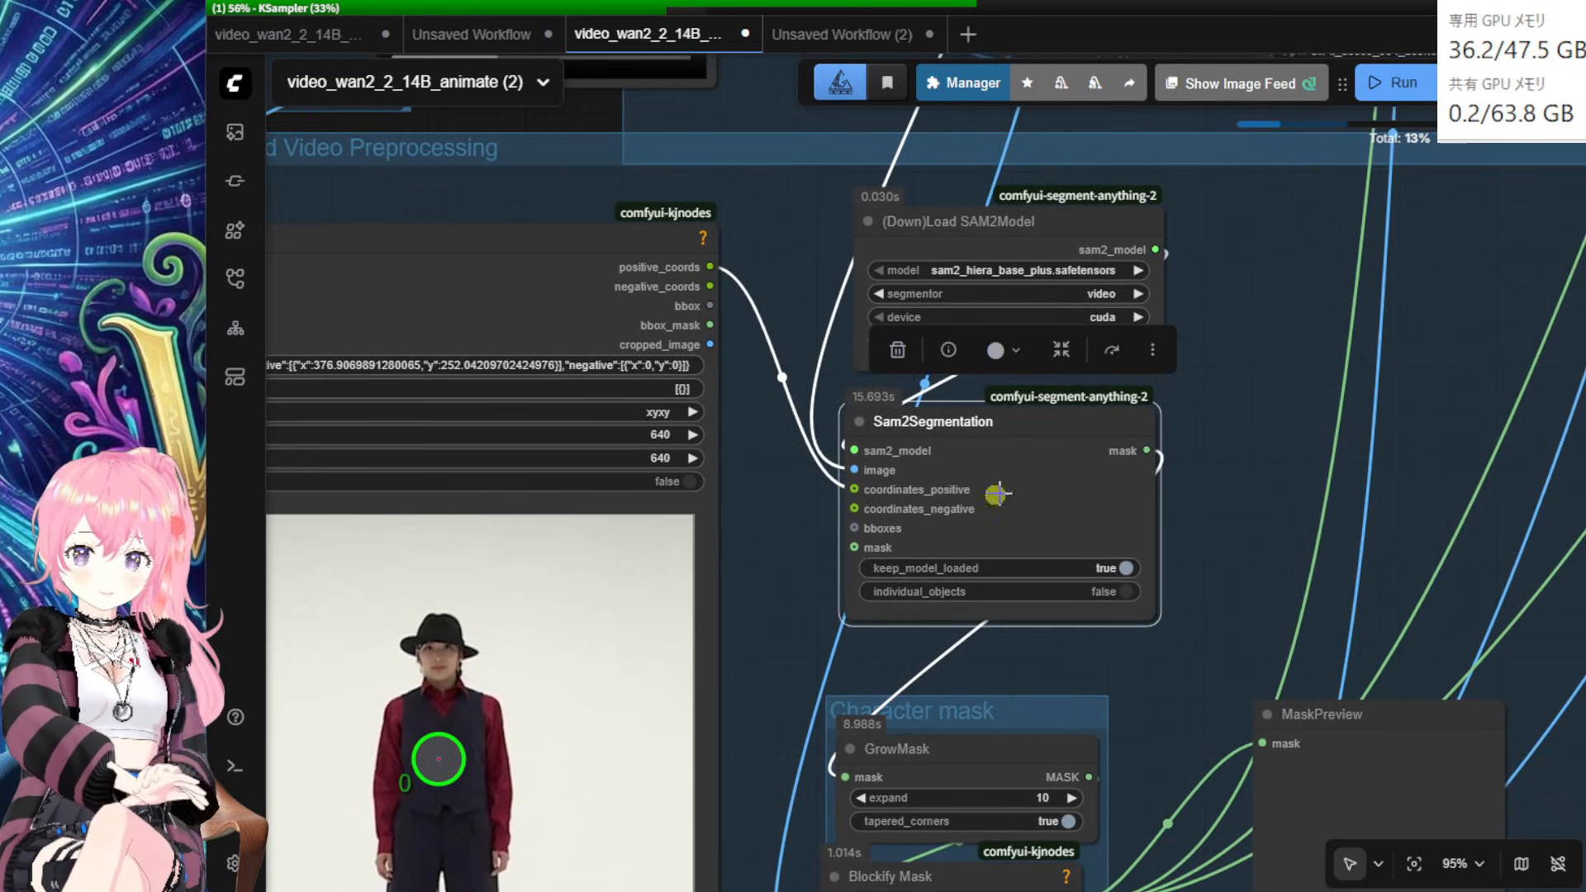
Step: Connect the points editor's positive_coords to Sam2Segmentation's coordinates_positive
left_click_drag(775, 628, 810, 547)
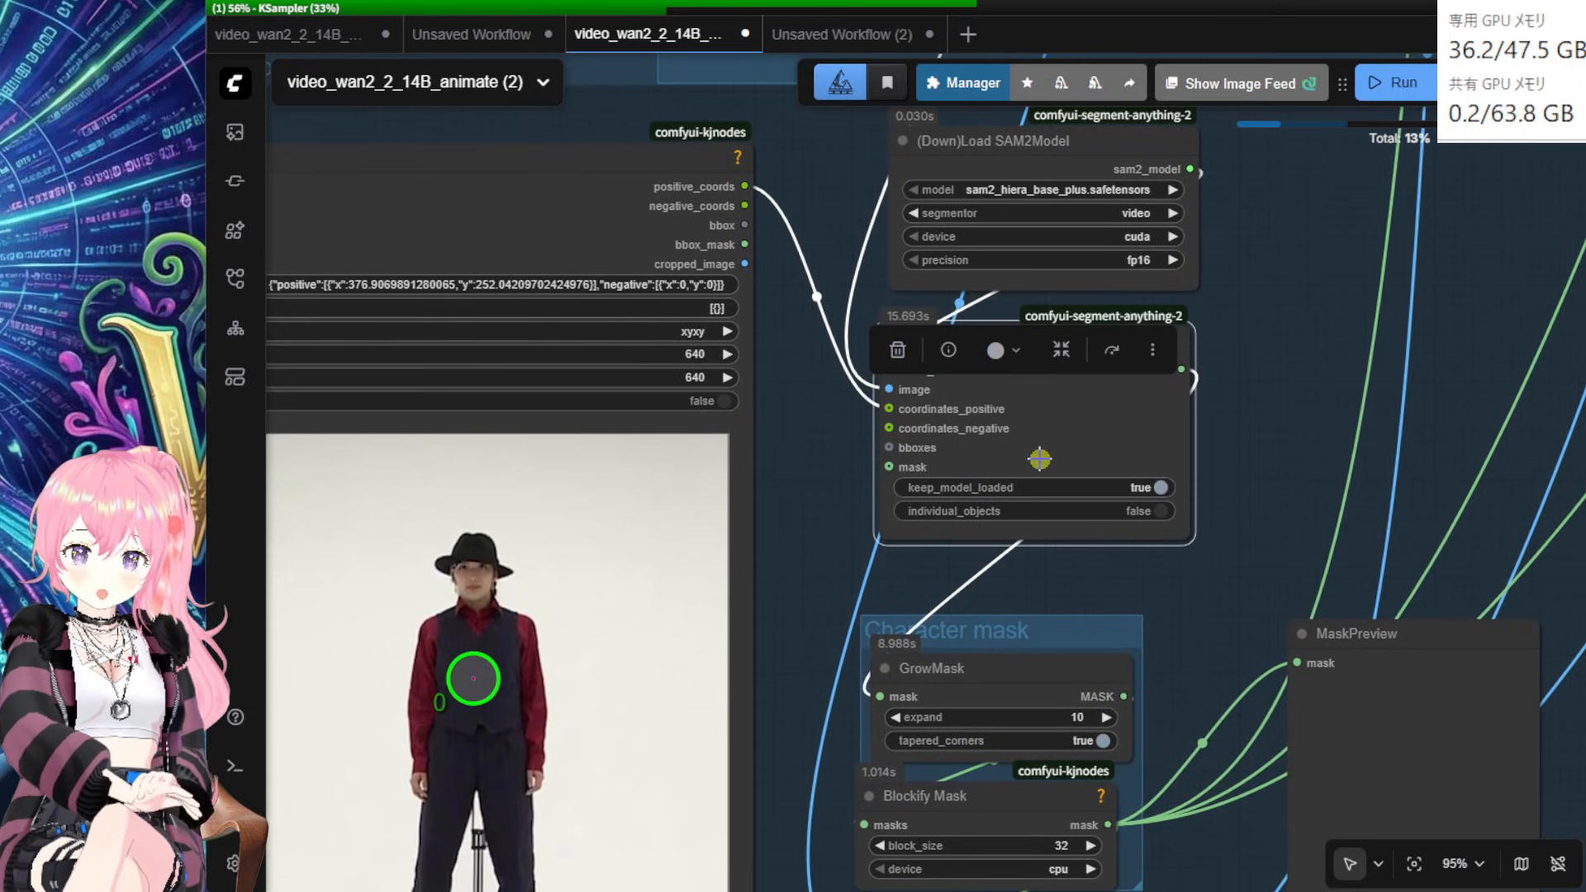
mouse_move(566, 225)
left_mouse_down()
mouse_move(556, 245)
mouse_move(571, 221)
left_mouse_up()
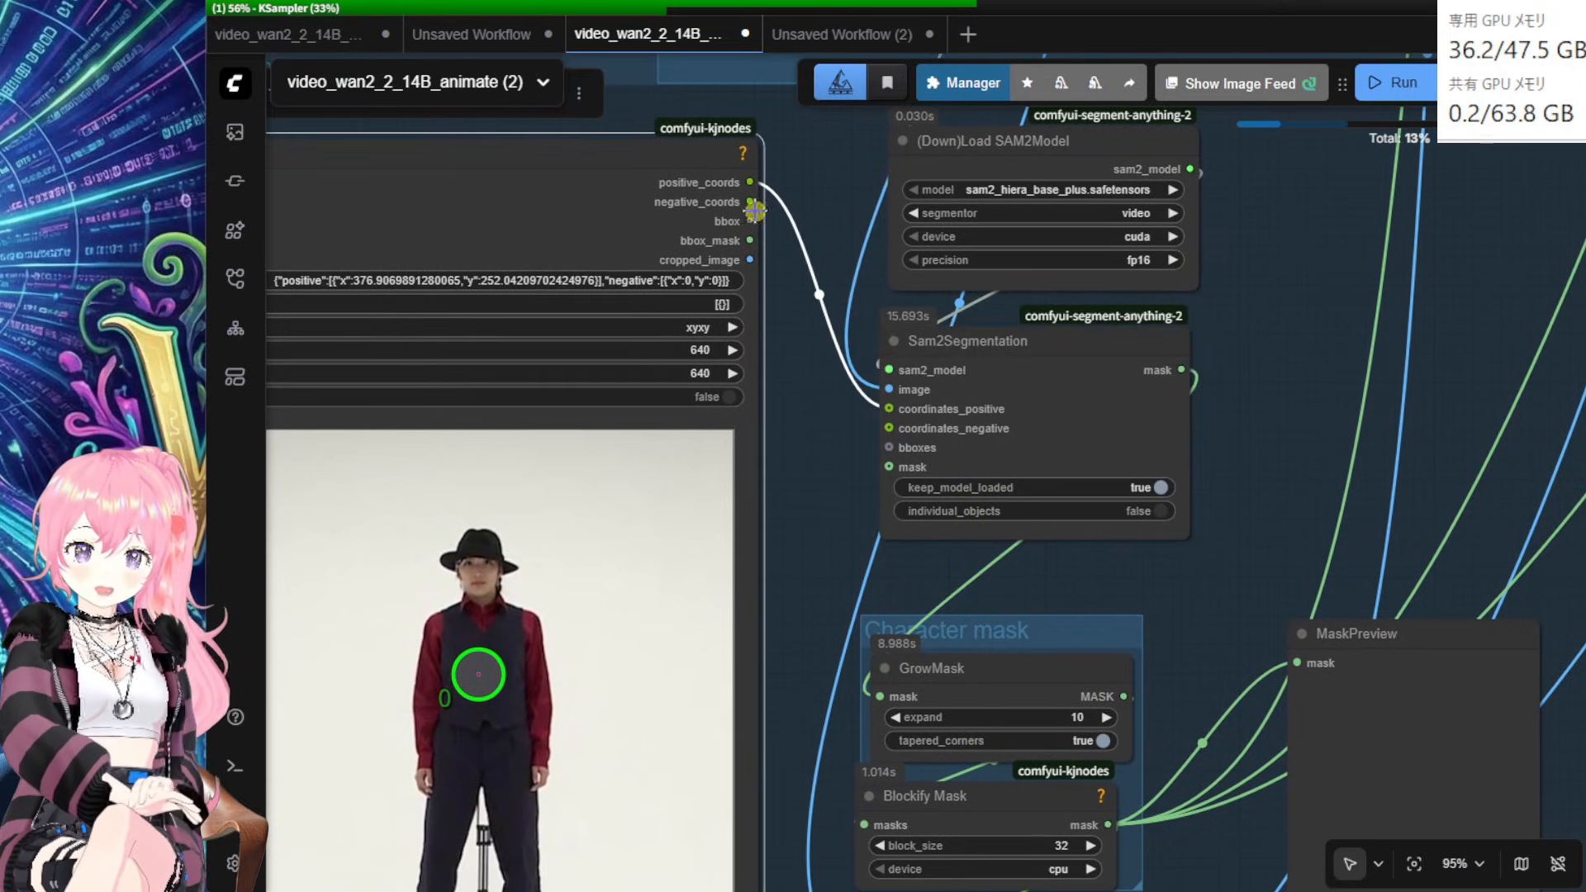
left_click_drag(871, 390, 885, 409)
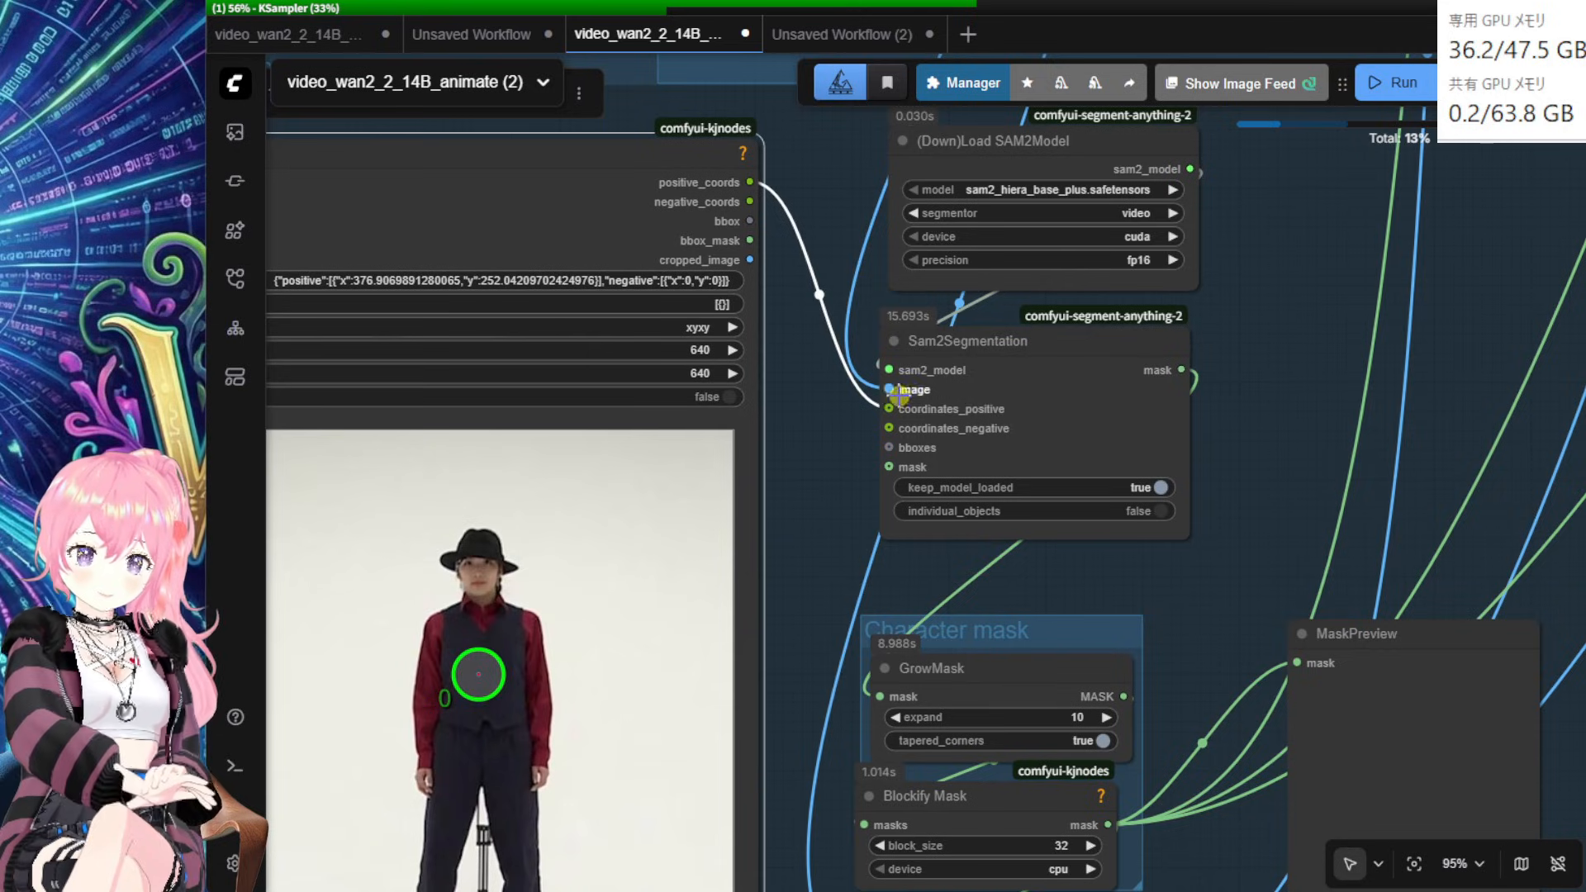
Step: Move MaskPreview up-right and raise GrowMask closer beneath Sam2Segmentation
left_click_drag(1277, 455, 1120, 461)
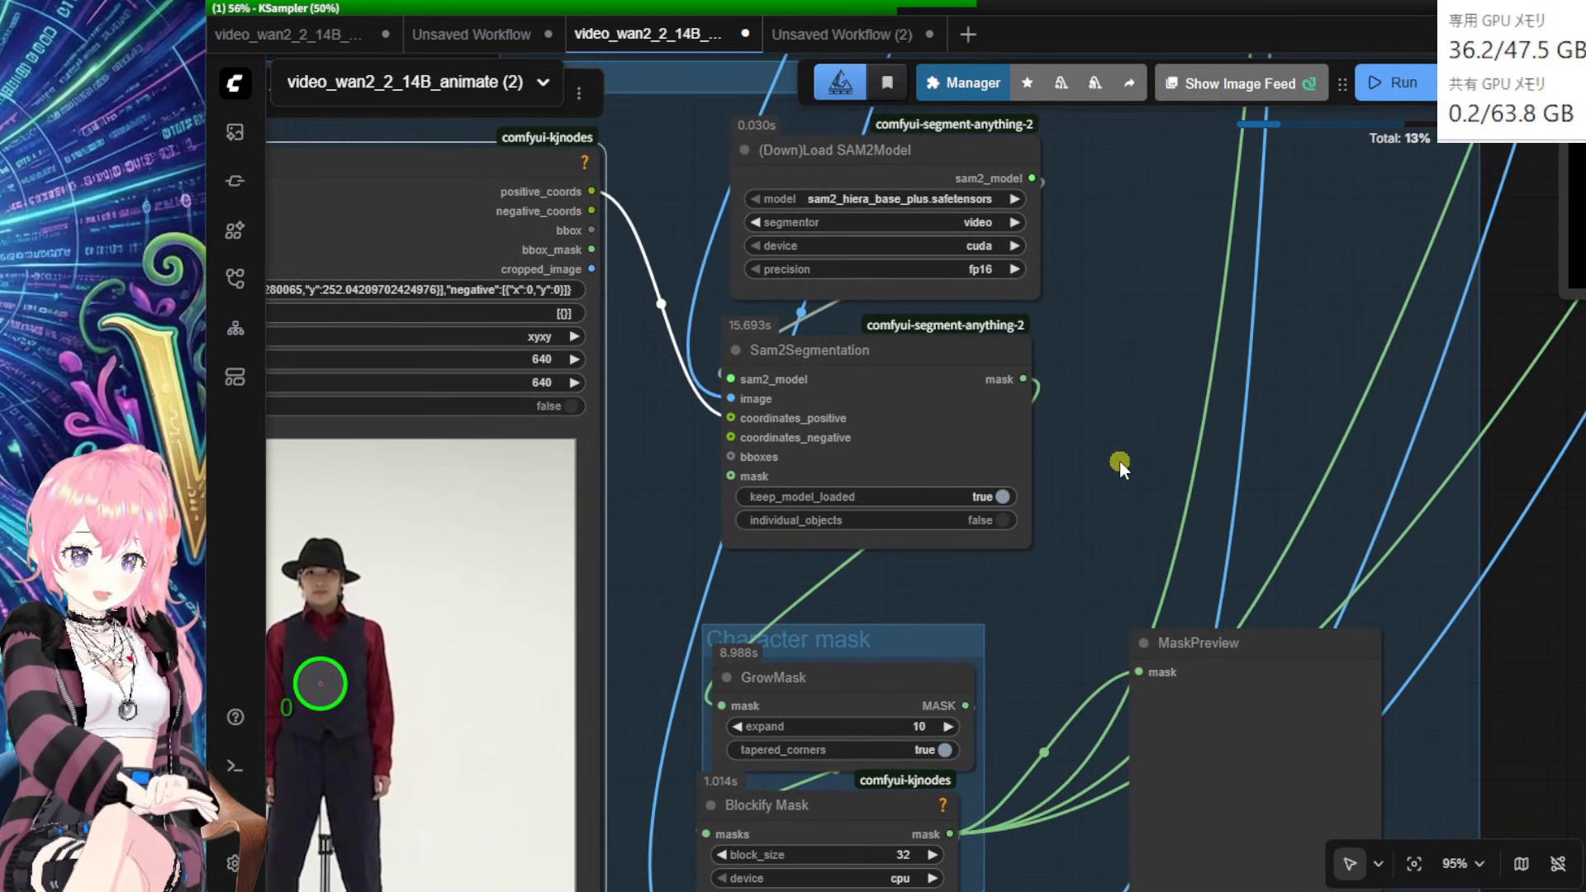
left_click_drag(1141, 499, 1121, 451)
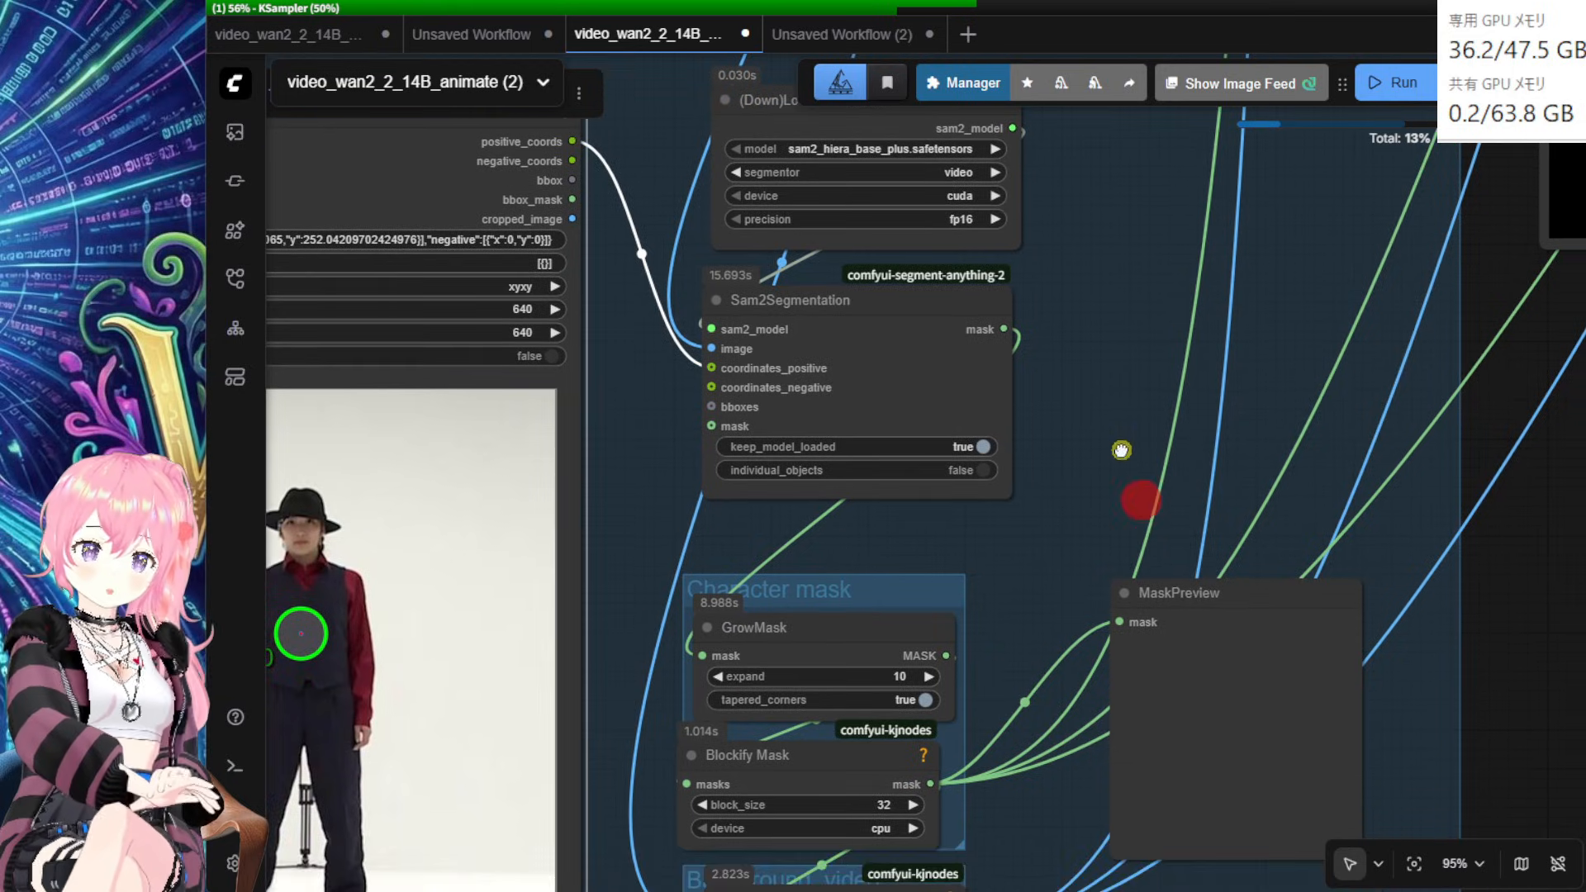
left_click_drag(1215, 639, 1368, 589)
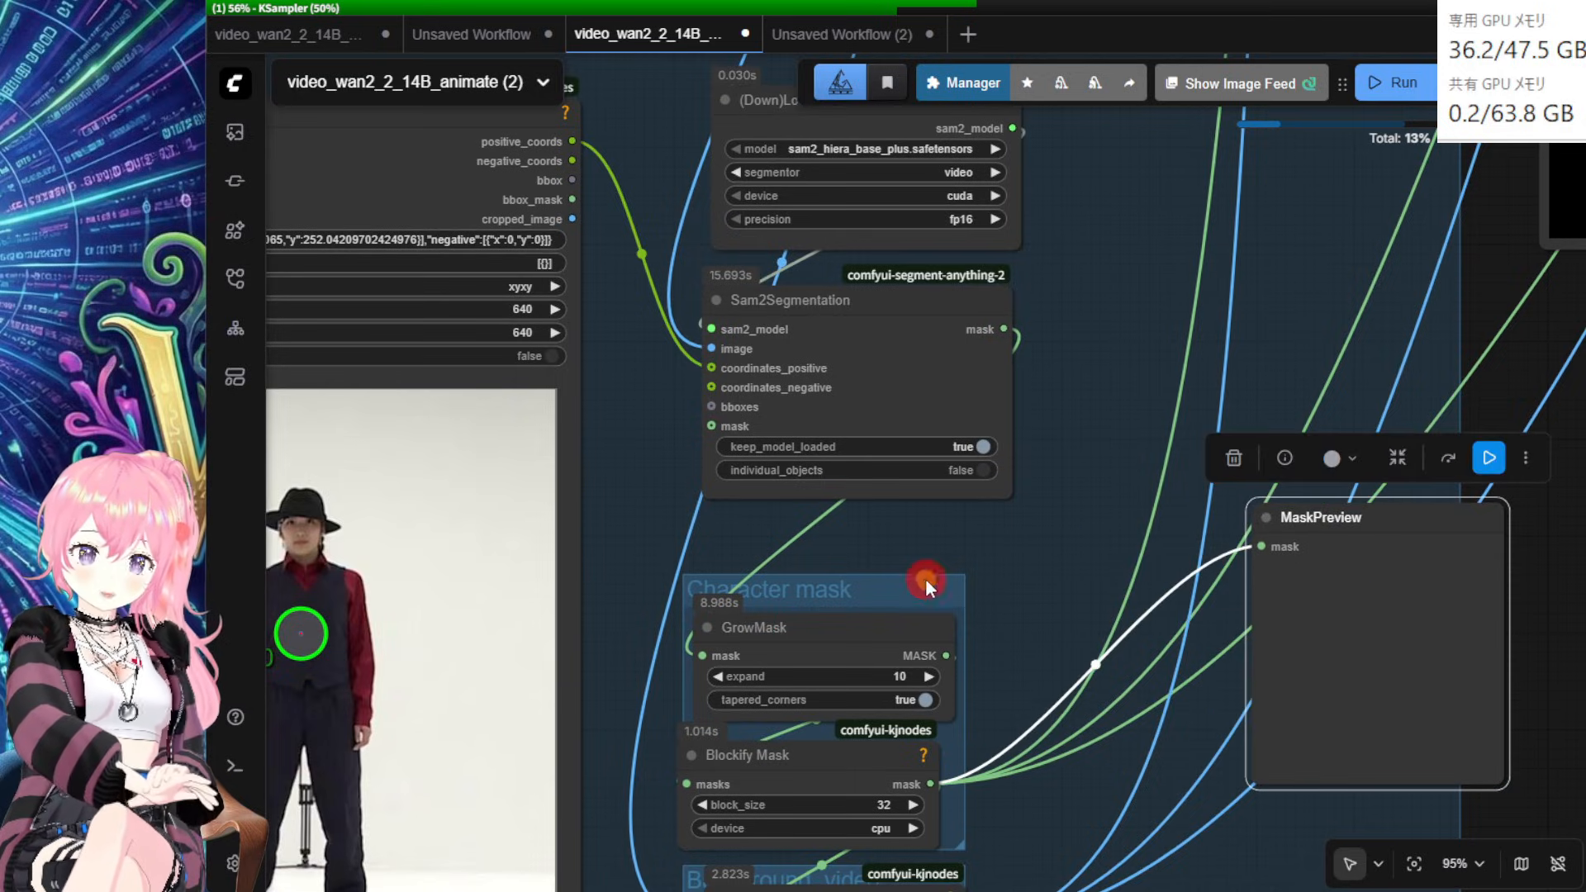
left_click_drag(925, 578, 958, 548)
mouse_move(890, 595)
left_mouse_down()
mouse_move(903, 576)
mouse_move(889, 581)
left_mouse_up()
left_click_drag(1065, 671, 1032, 555)
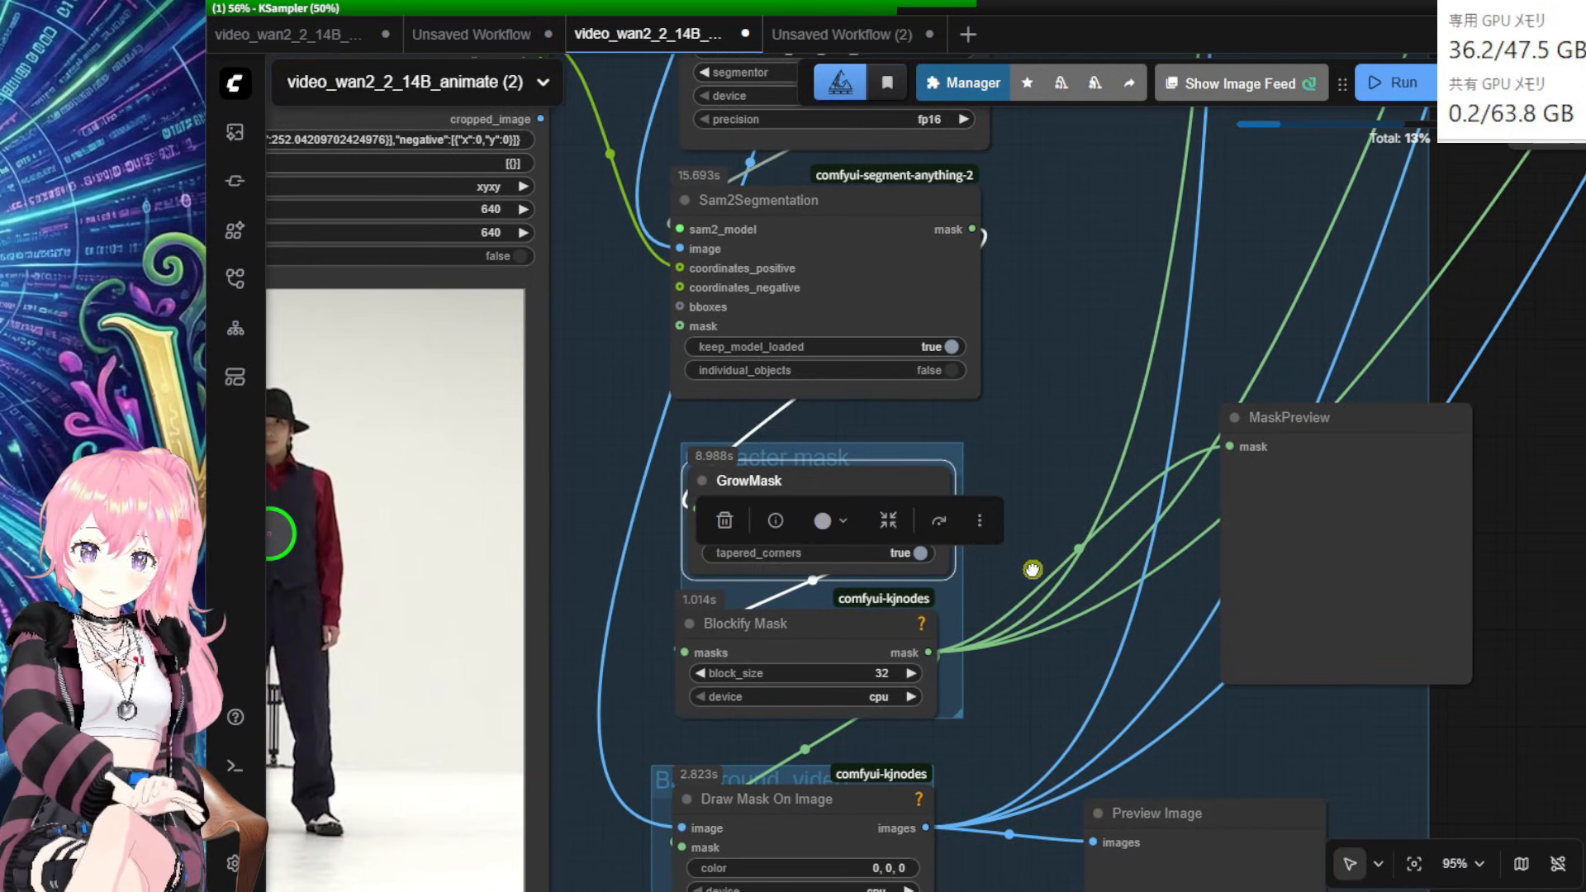
Step: Nudge the Blockify Mask node and move MaskPreview left beside it
left_click(826, 623)
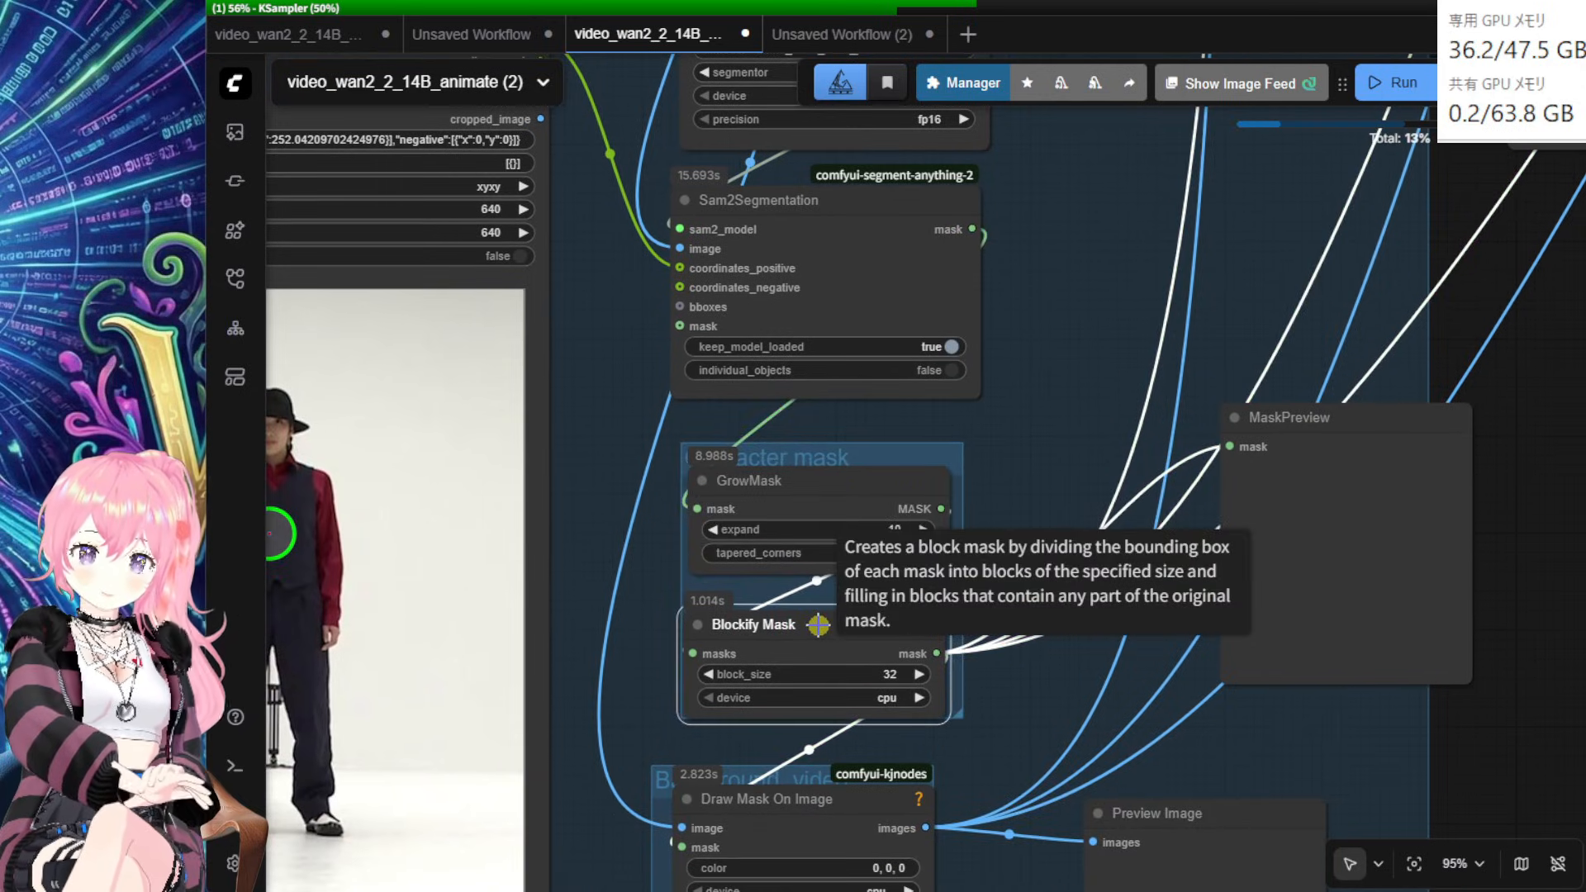
left_click_drag(832, 623, 820, 616)
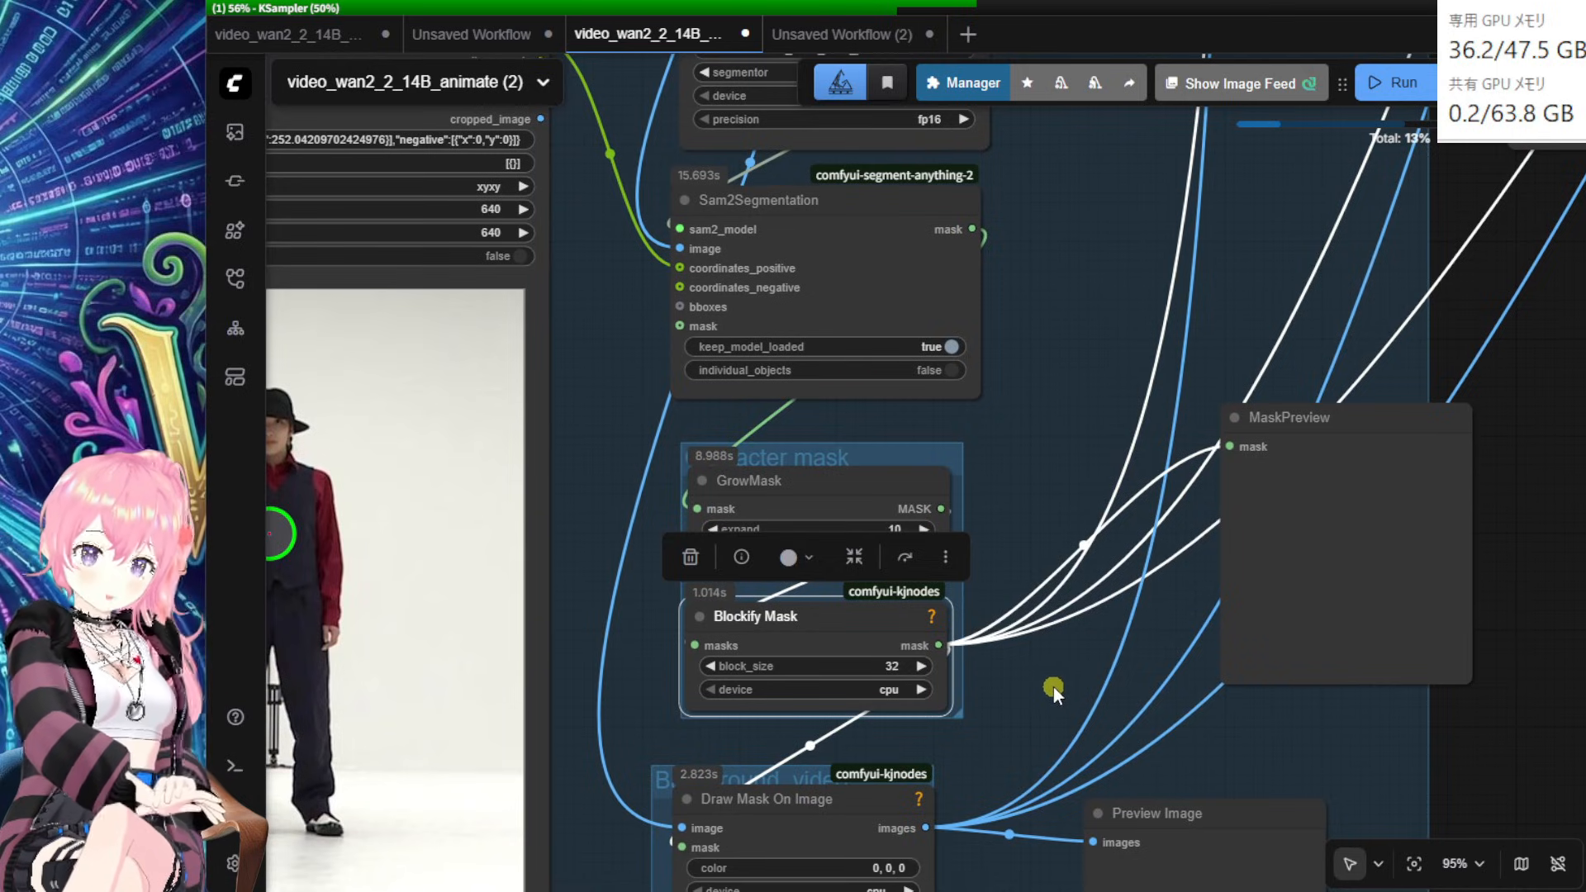
scroll(1053, 687, "up", 1)
left_click_drag(1047, 701, 1008, 693)
left_click_drag(1322, 383, 1172, 400)
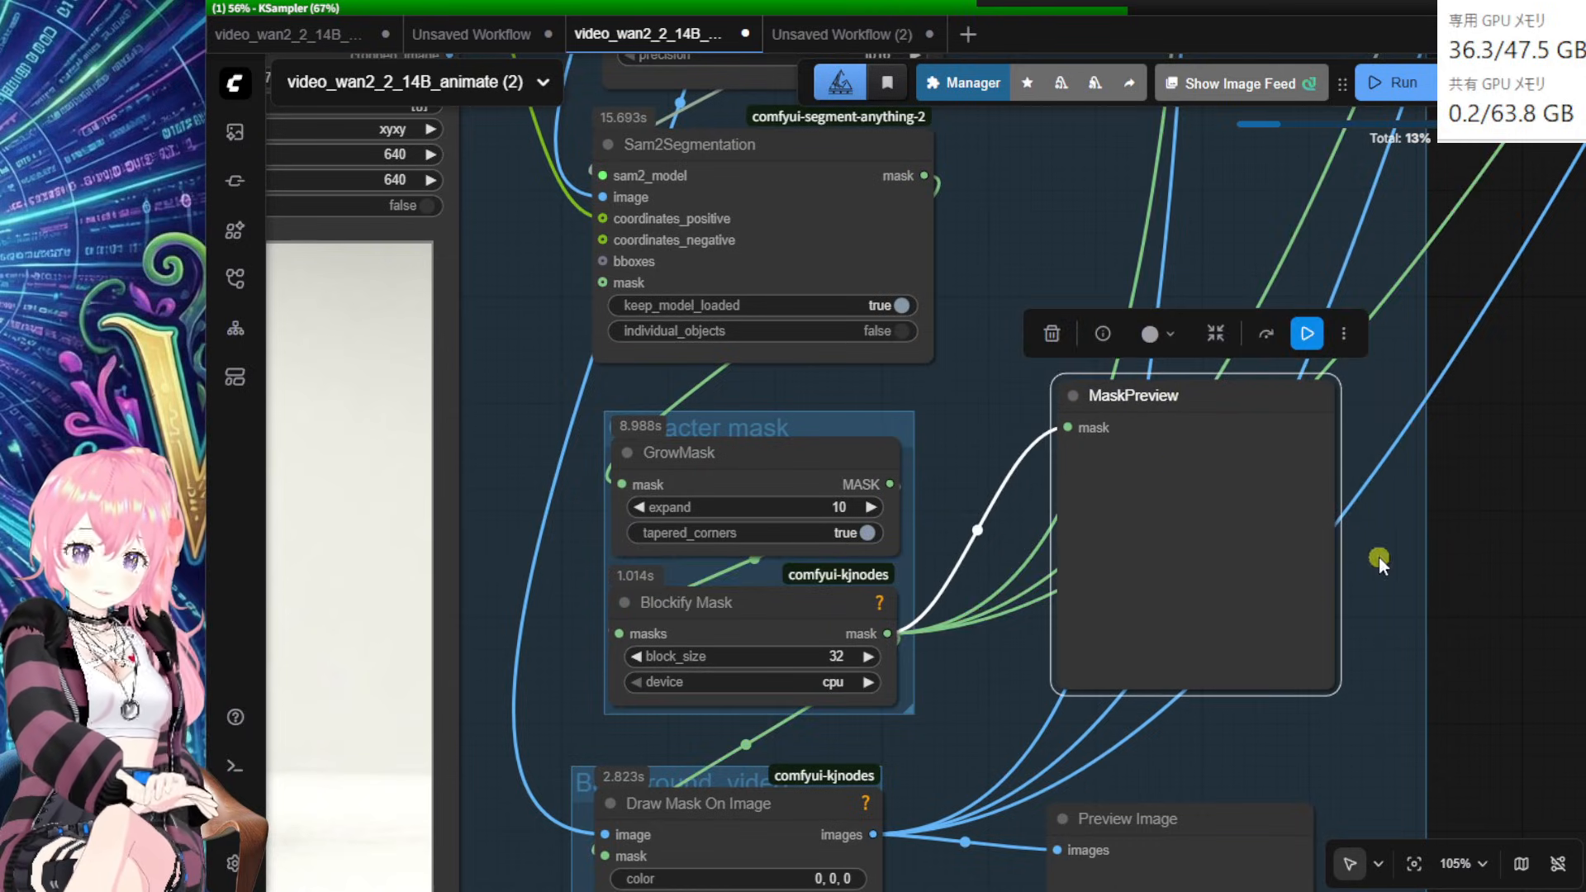
left_click_drag(1505, 624, 1471, 602)
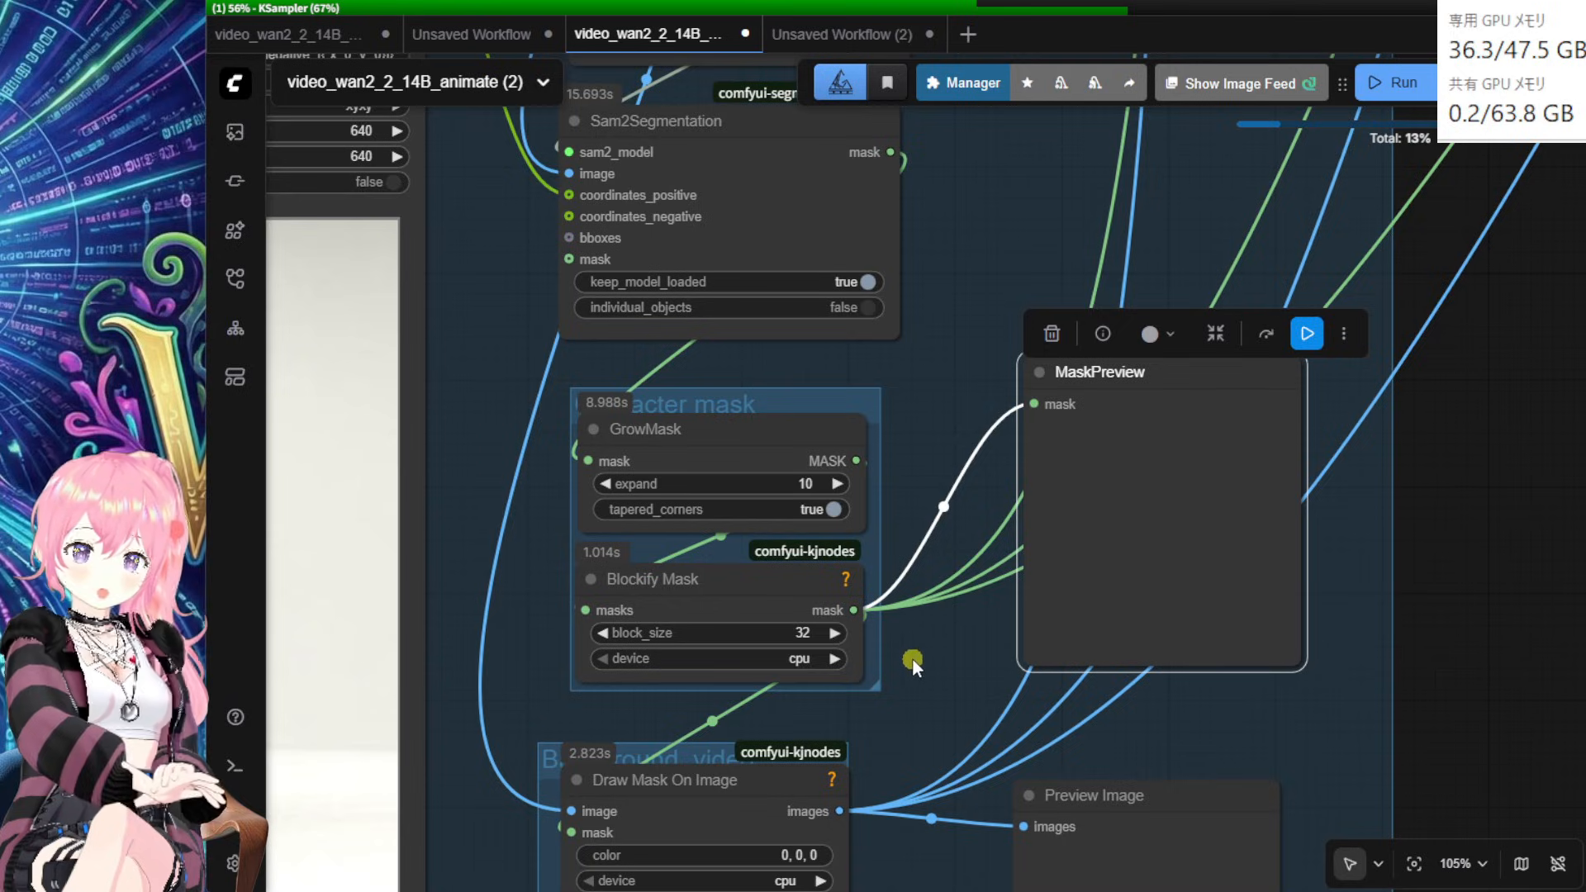
left_click_drag(912, 658, 974, 630)
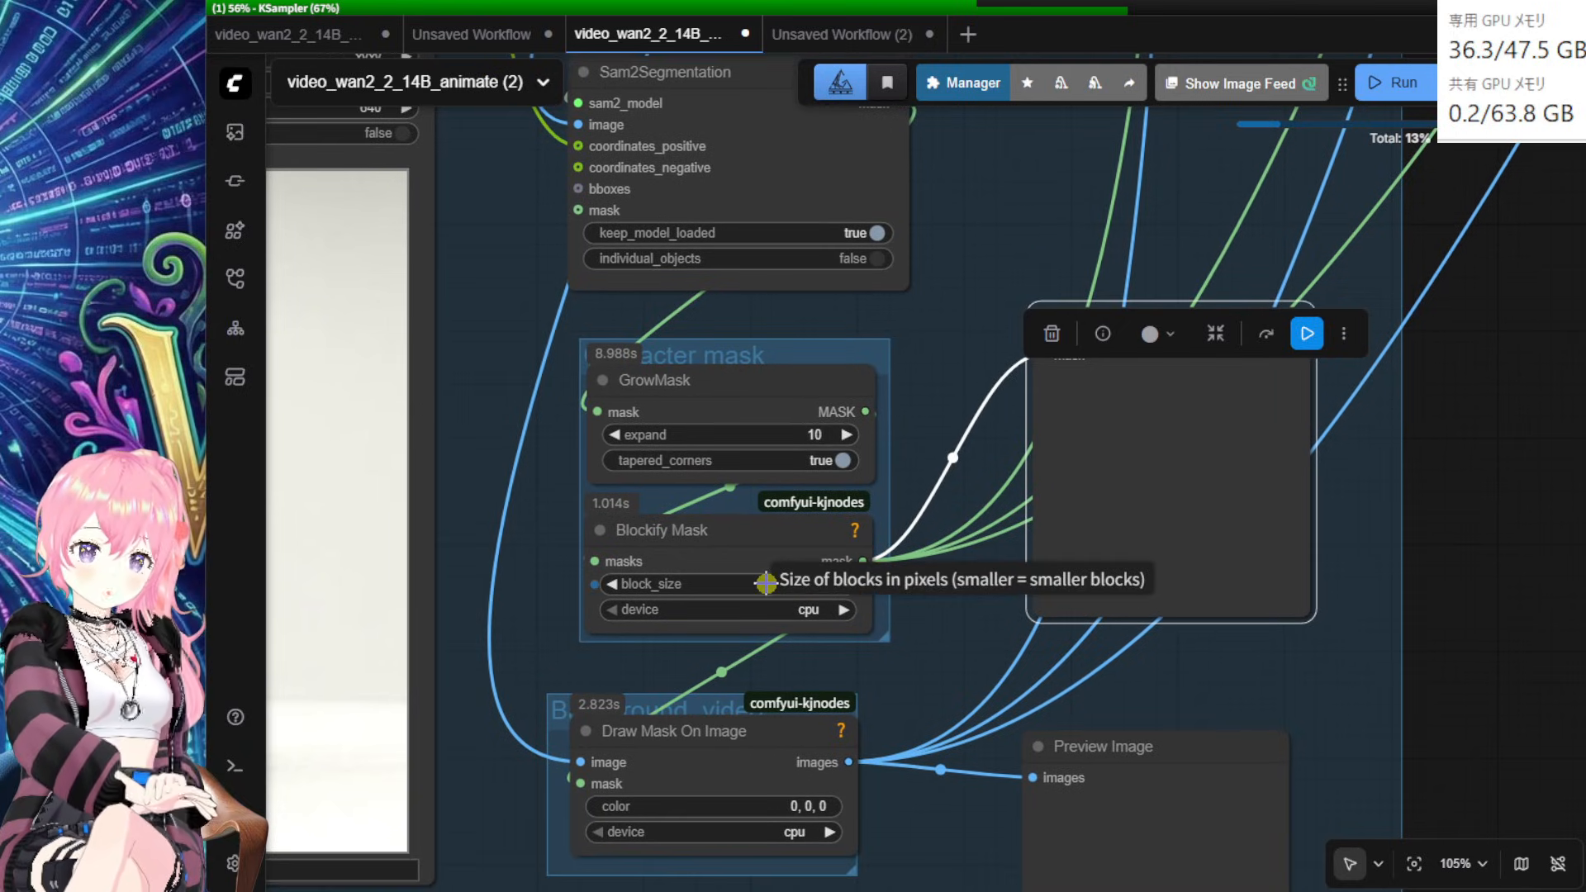
Step: Change Blockify Mask's block_size from 32 to 16
left_click(772, 584)
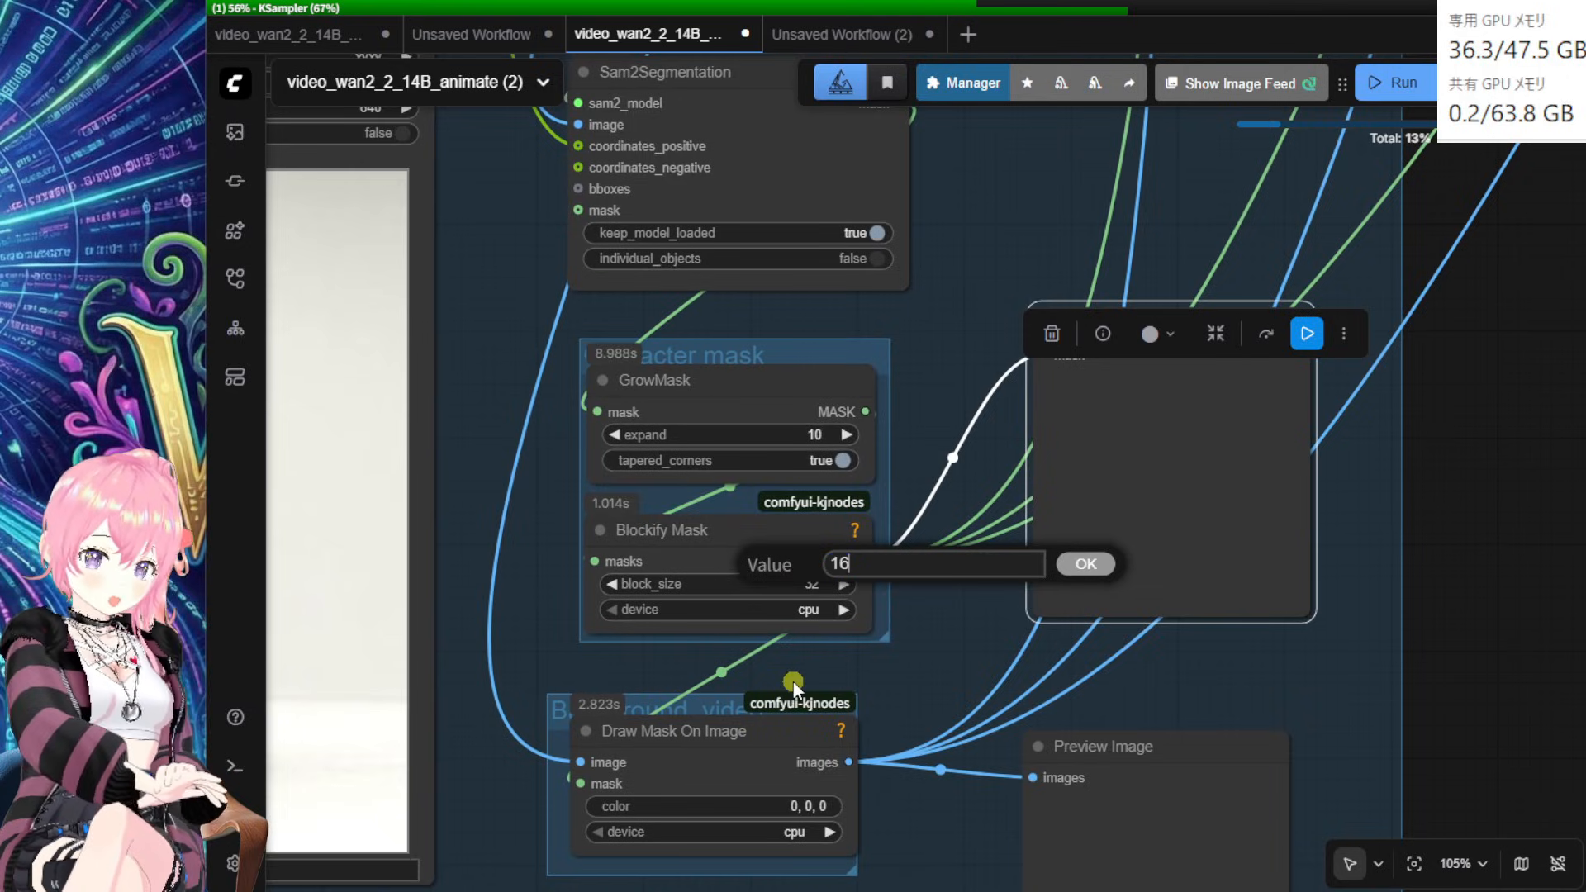
key("Return")
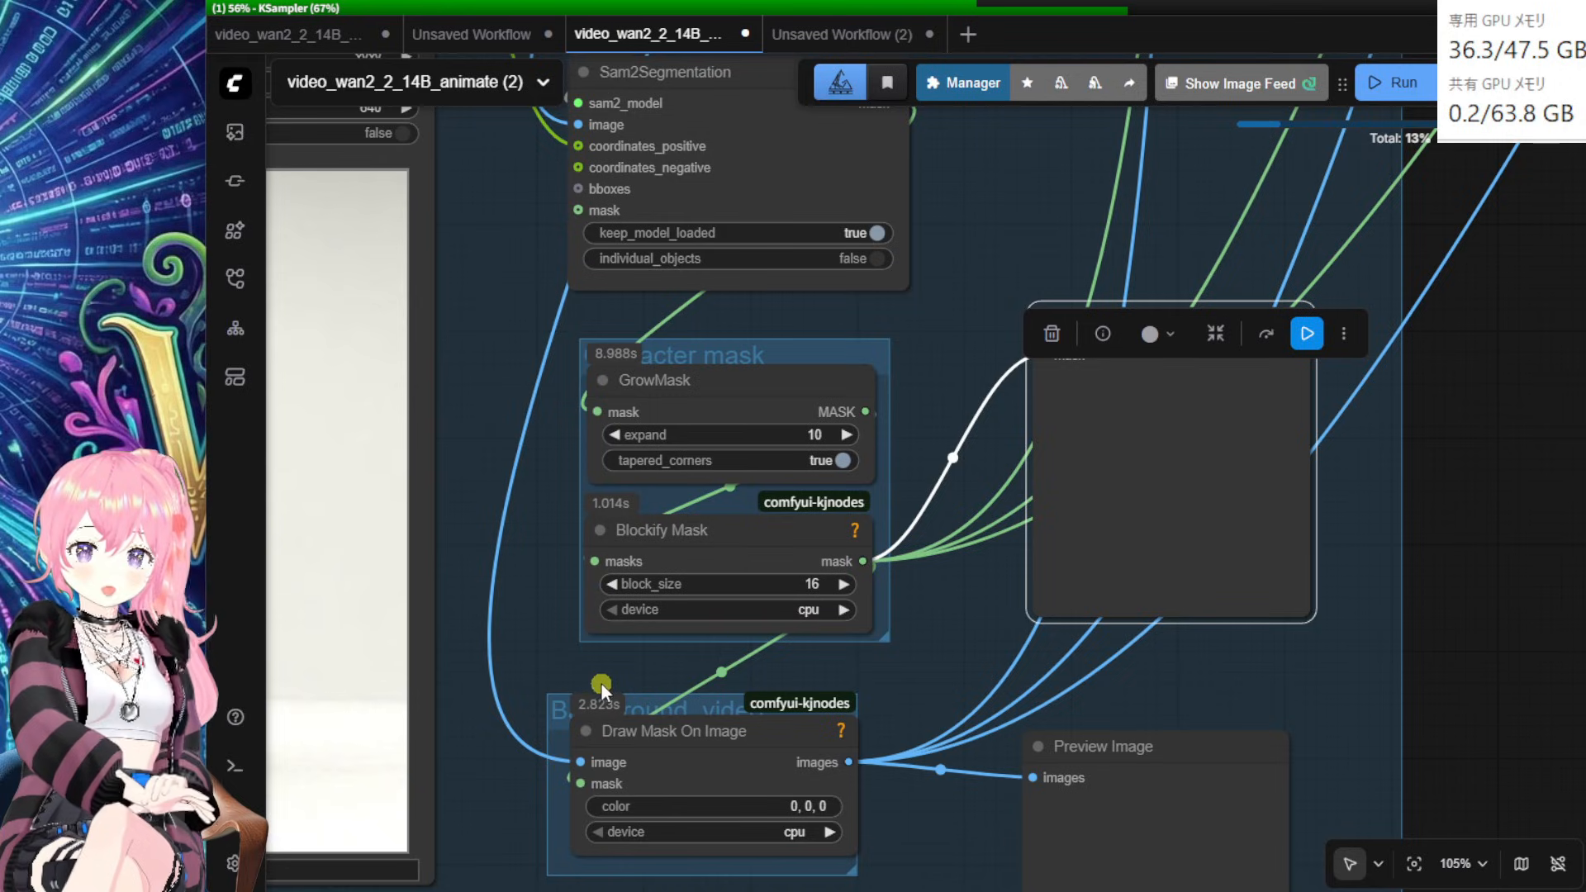
scroll(599, 673, "down", 1)
left_click_drag(553, 644, 851, 660)
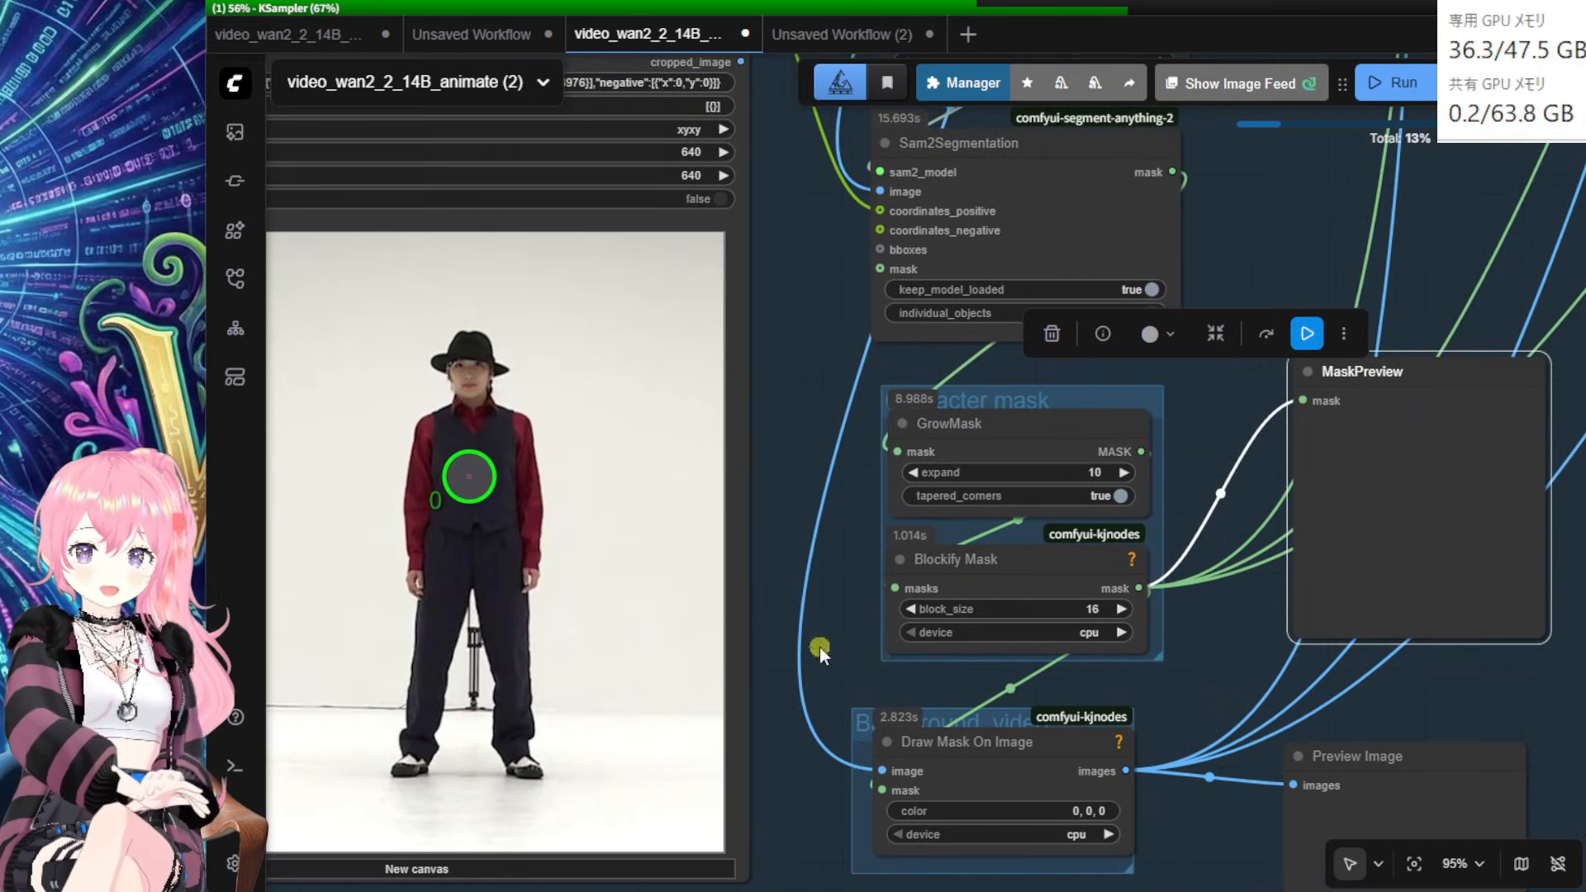
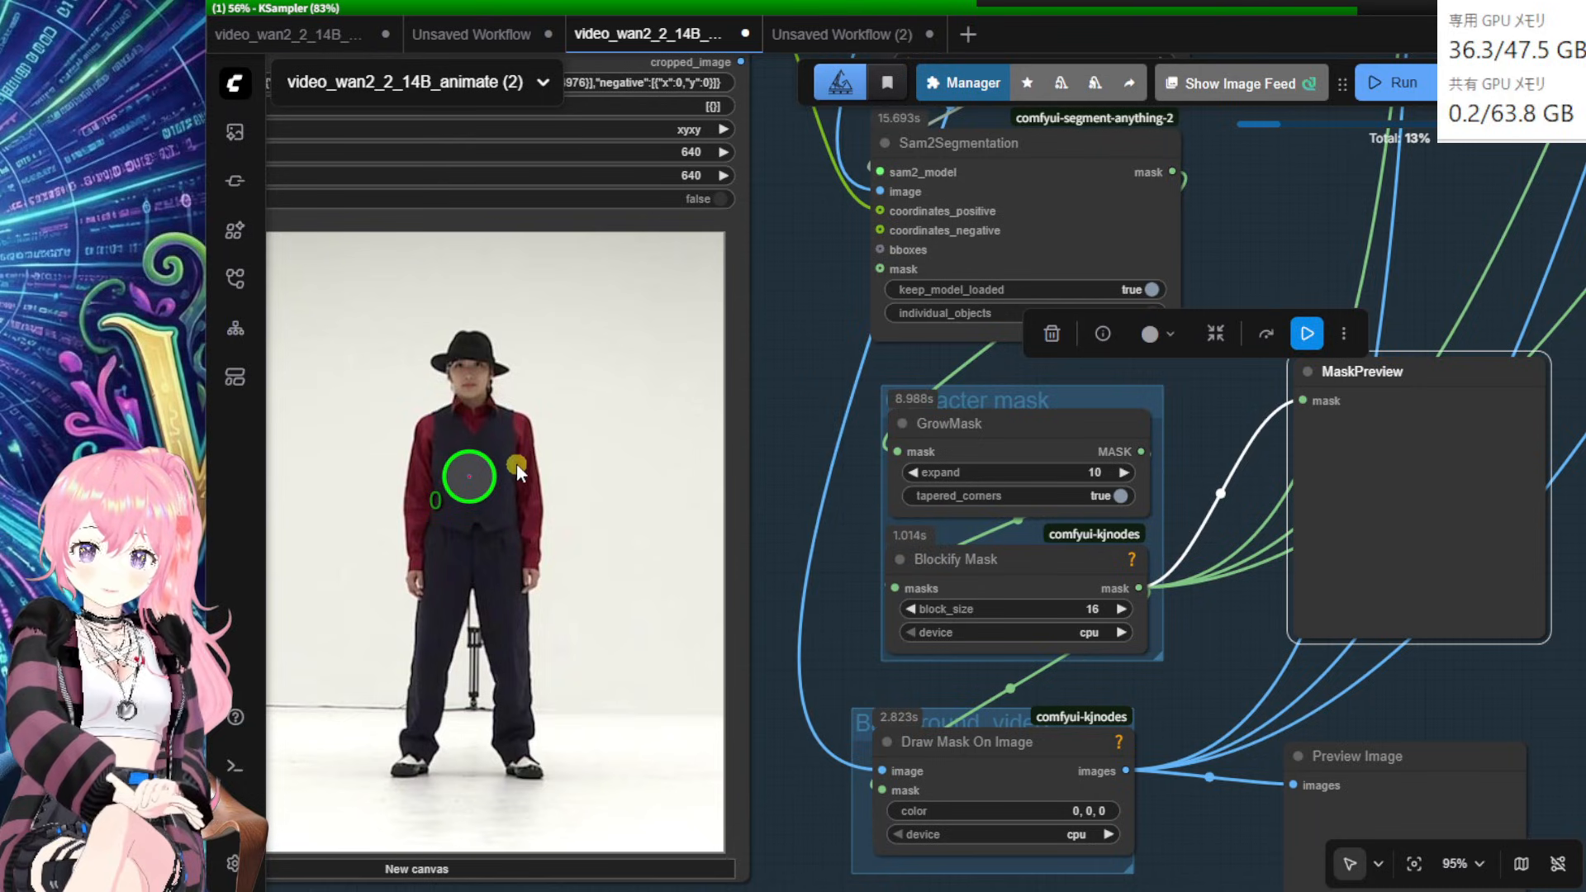
Step: Raise Blockify Mask's block_size to 32
left_click(1040, 610)
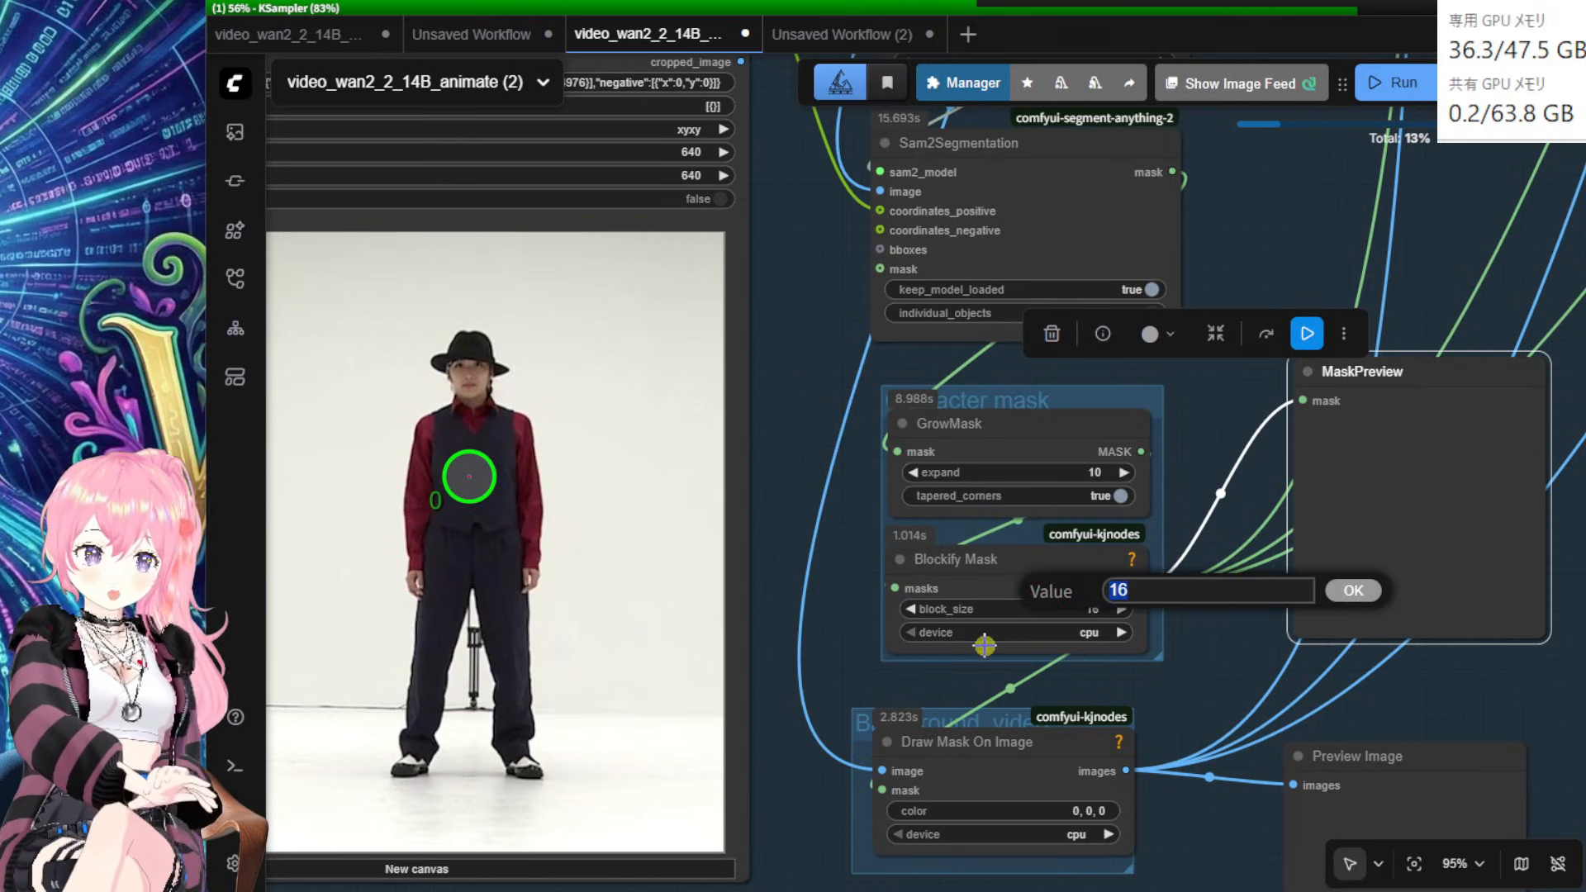
type("32")
key("Return")
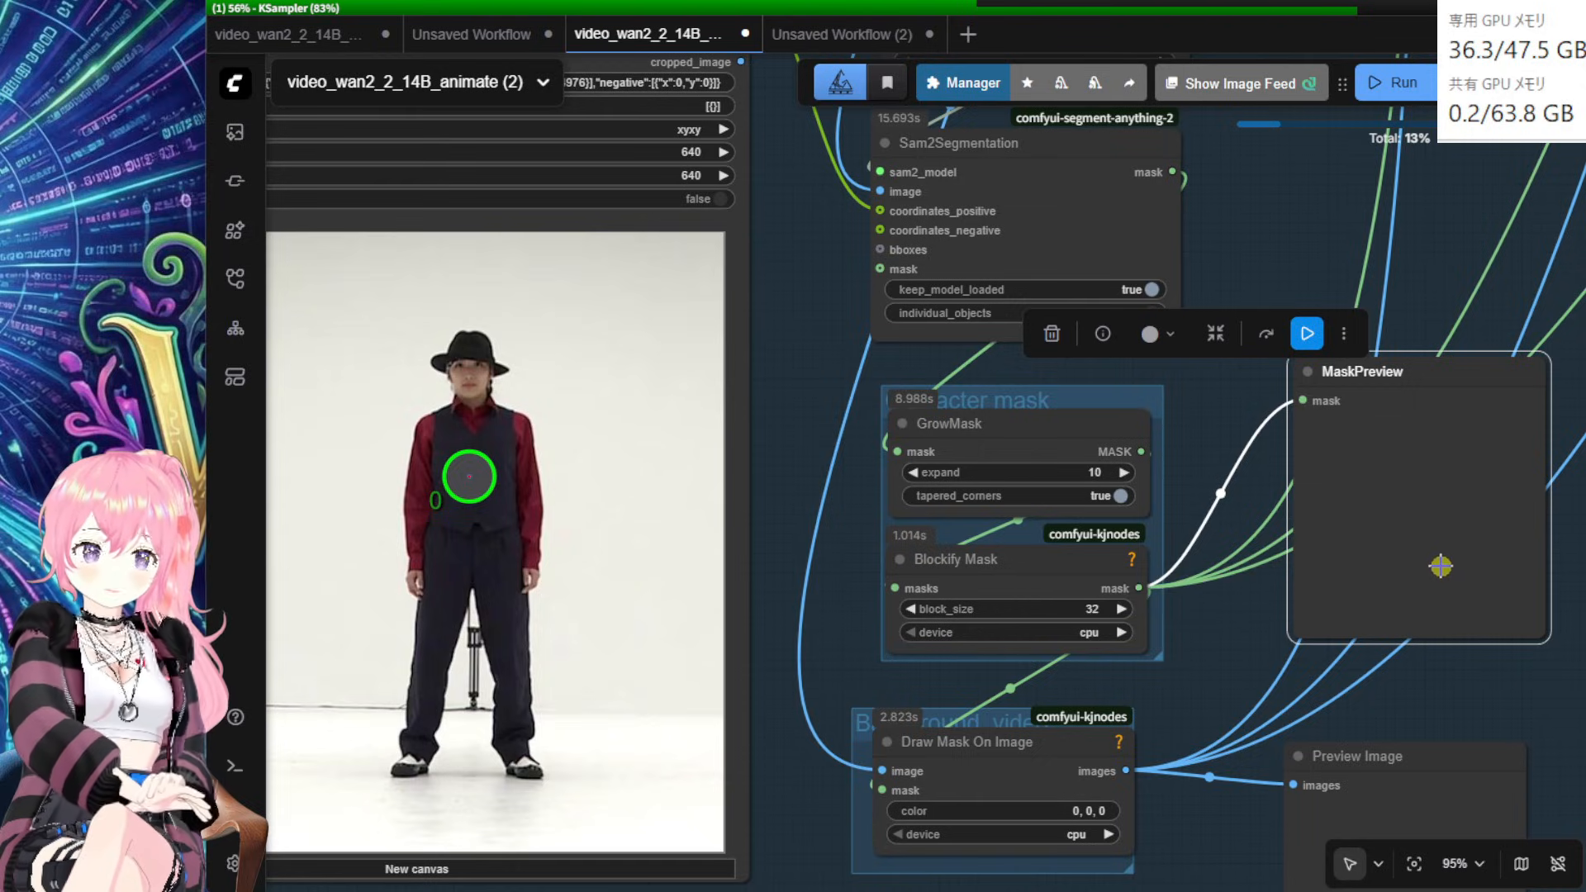
Step: Reposition the Draw Mask On Image and Preview Image nodes near the mask nodes
mouse_move(1246, 666)
left_mouse_down()
mouse_move(1189, 641)
mouse_move(1227, 649)
left_mouse_up()
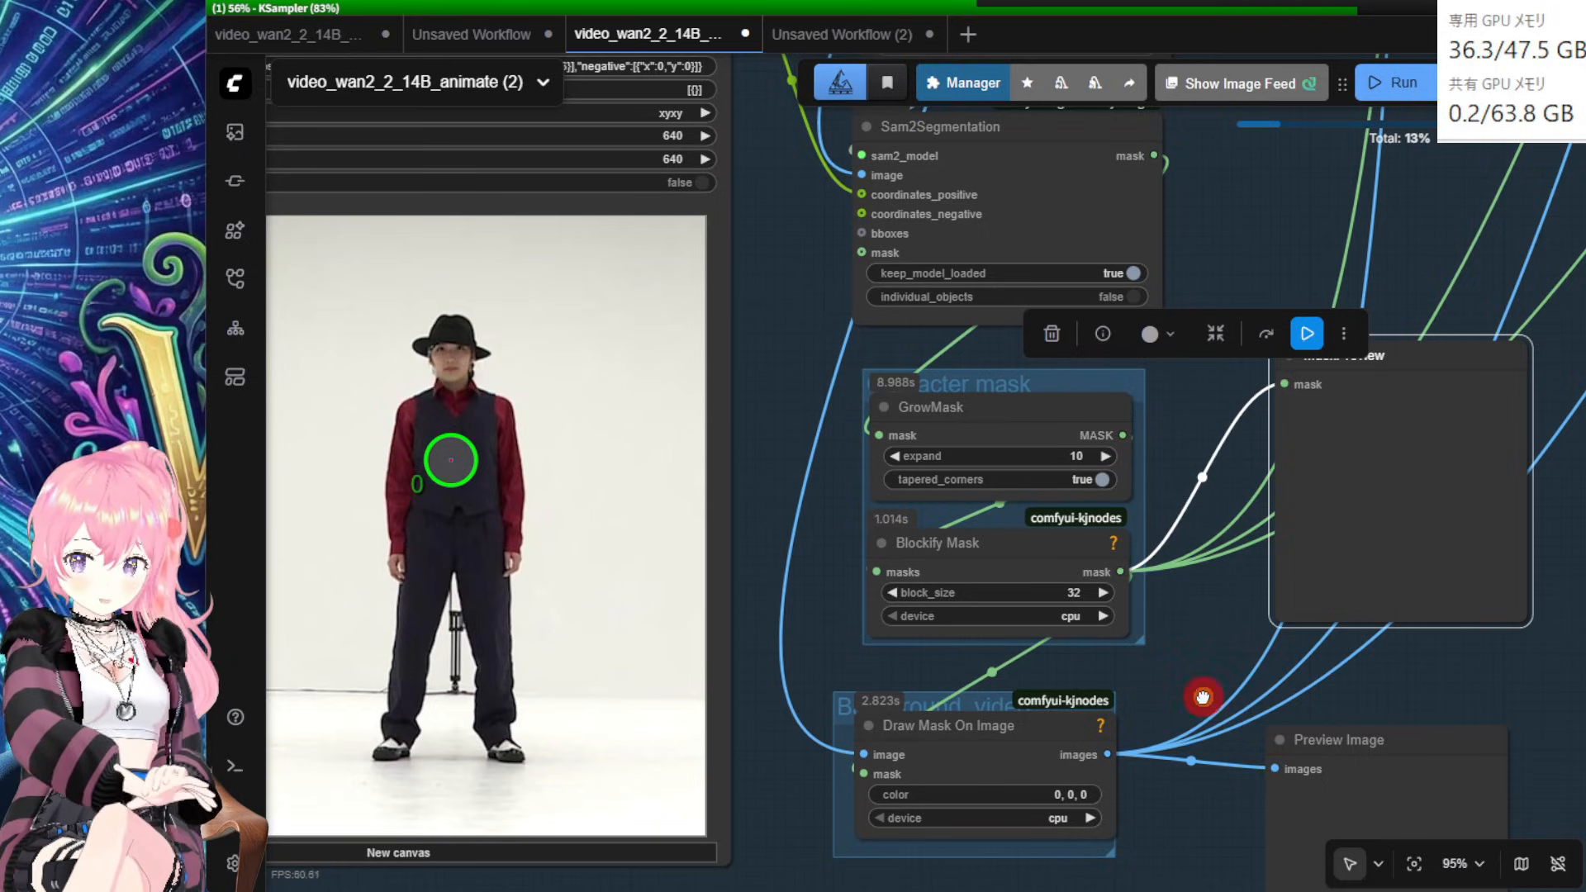
scroll(1198, 618, "down", 2)
mouse_move(1013, 659)
left_mouse_down()
mouse_move(1029, 671)
mouse_move(1004, 673)
left_mouse_up()
mouse_move(1374, 729)
left_mouse_down()
mouse_move(1412, 733)
mouse_move(1427, 702)
mouse_move(1431, 733)
mouse_move(1425, 698)
left_mouse_up()
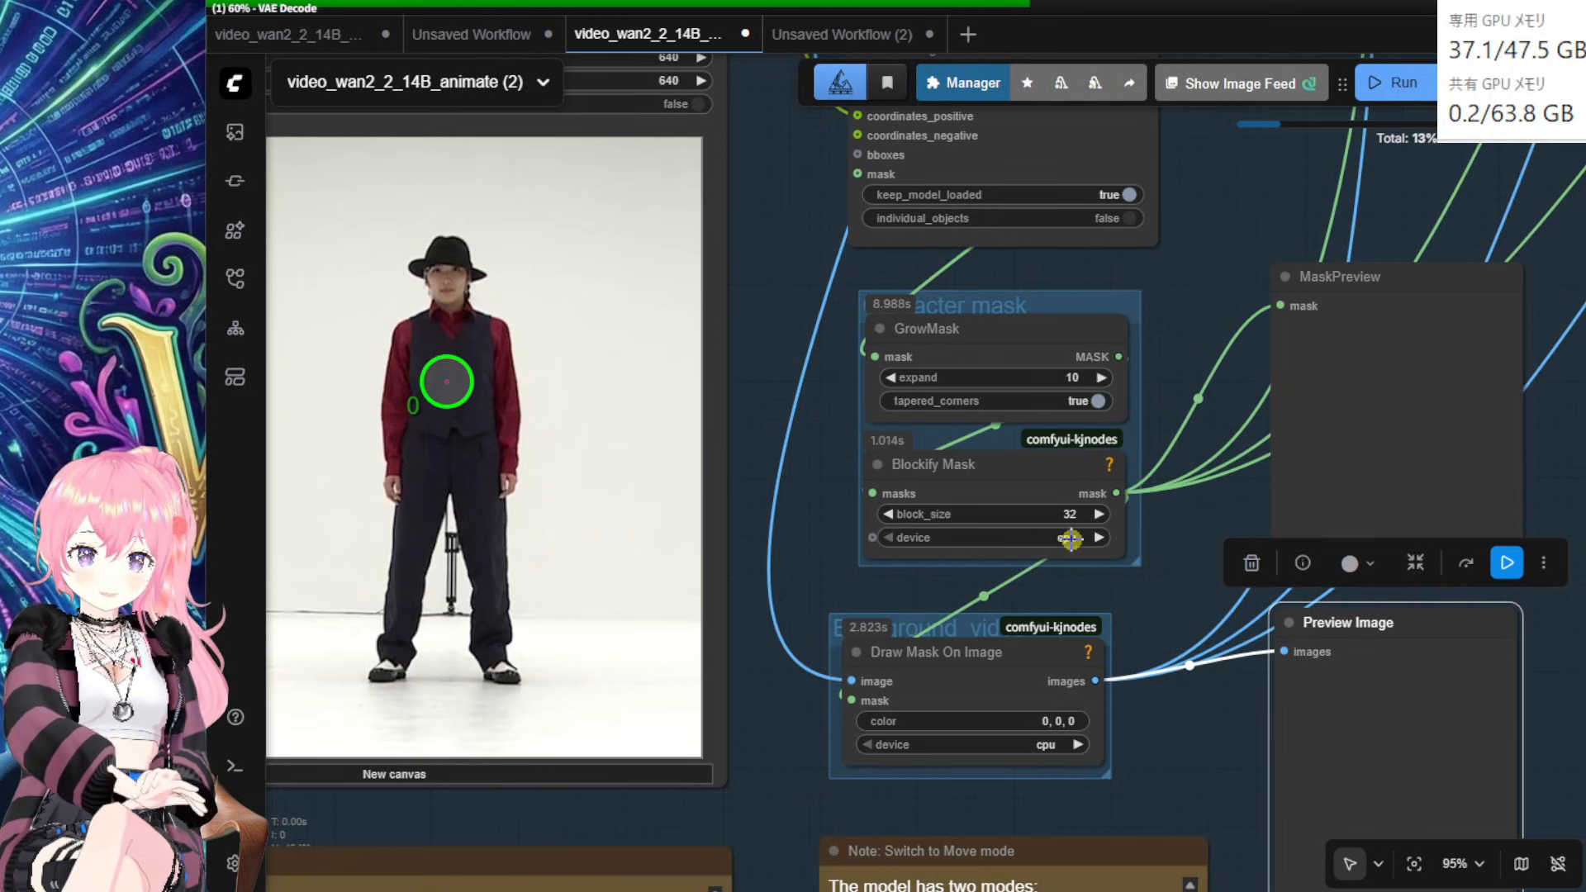
left_click_drag(1225, 468, 1117, 535)
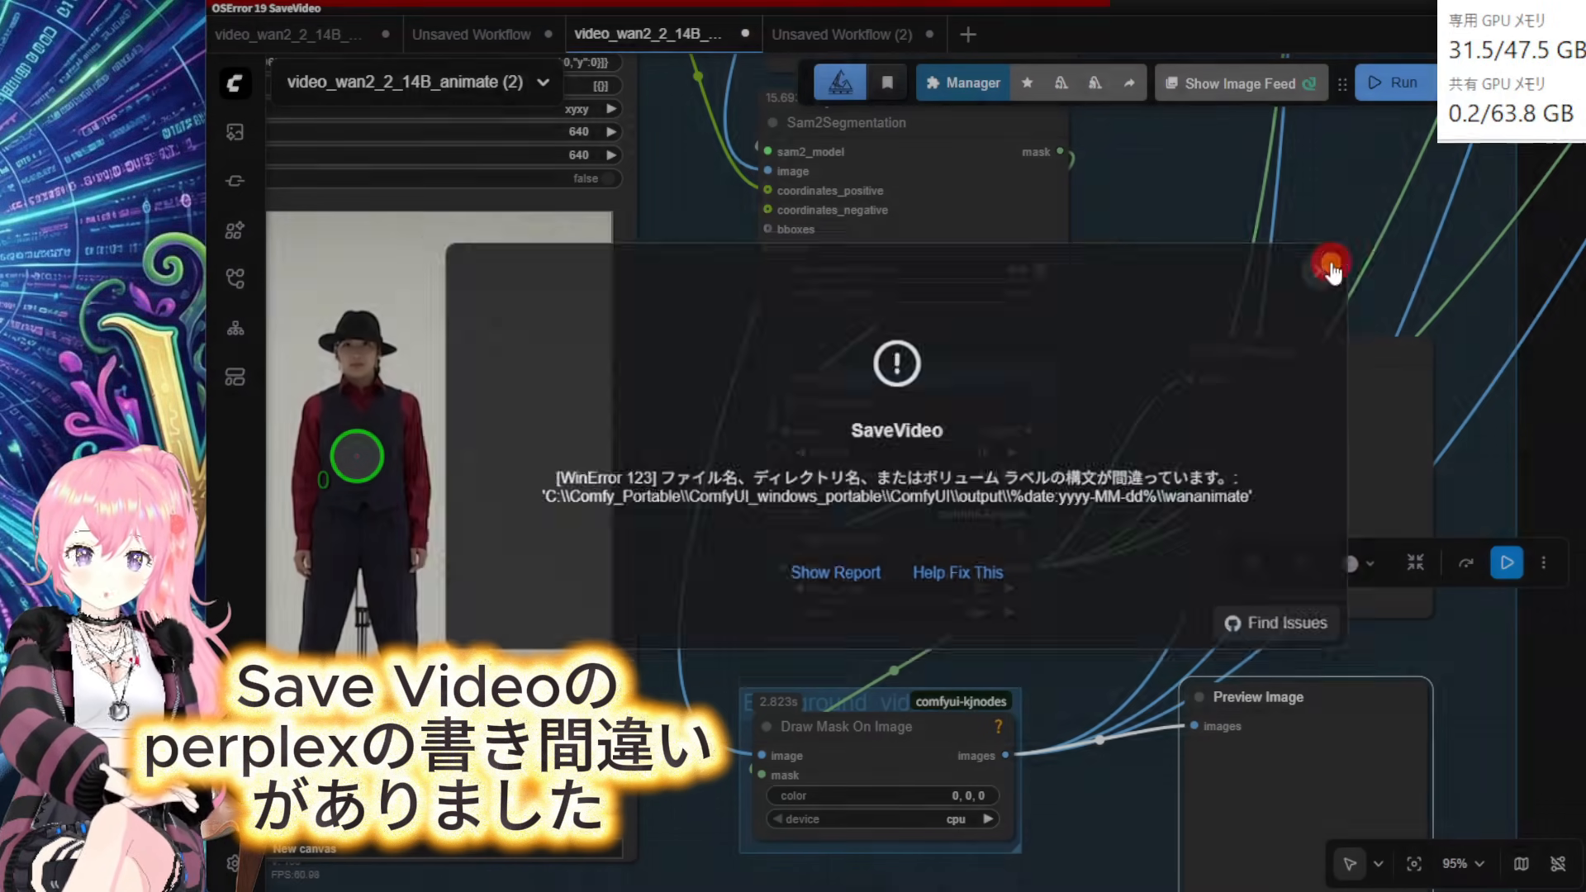
Step: Dismiss the SaveVideo filename error and shift the first Save Video node and video group
left_click(1343, 261)
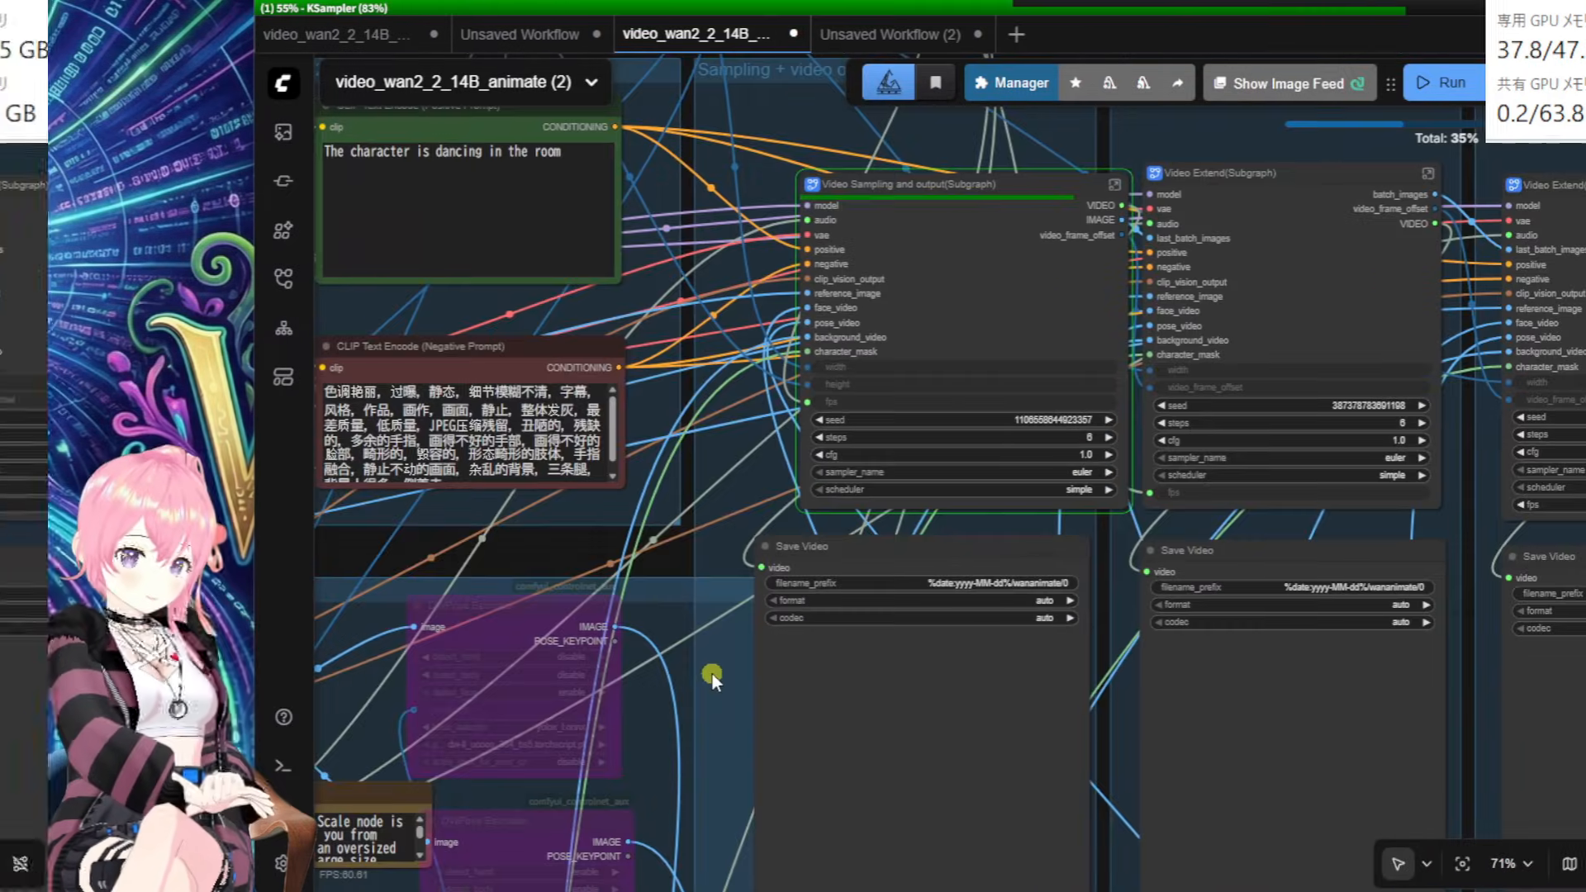
left_click_drag(712, 674, 663, 676)
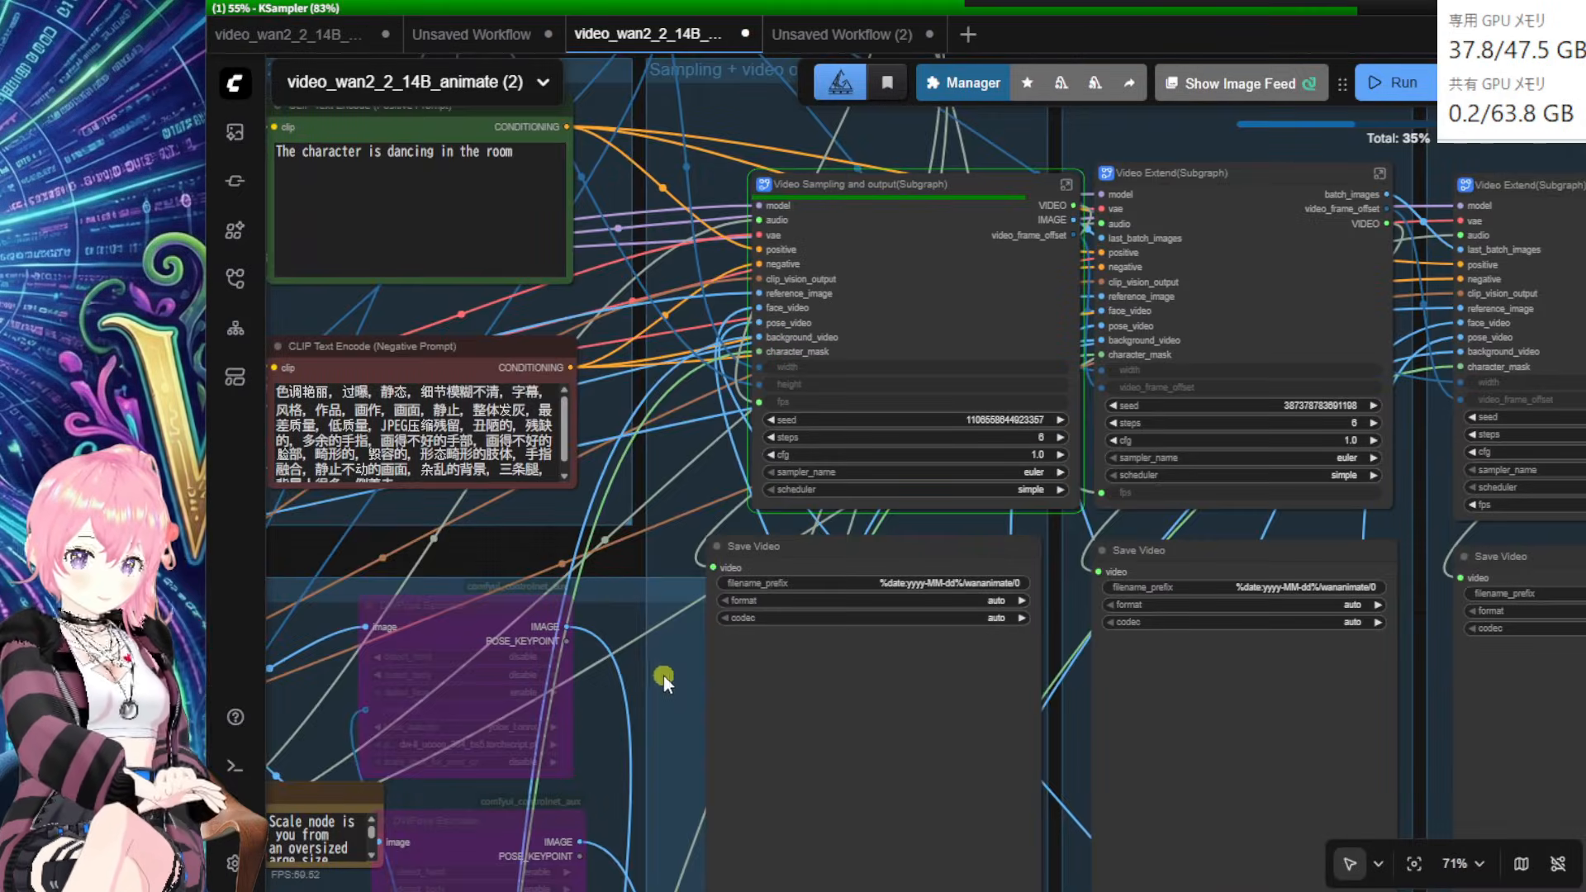
left_click_drag(868, 680, 892, 686)
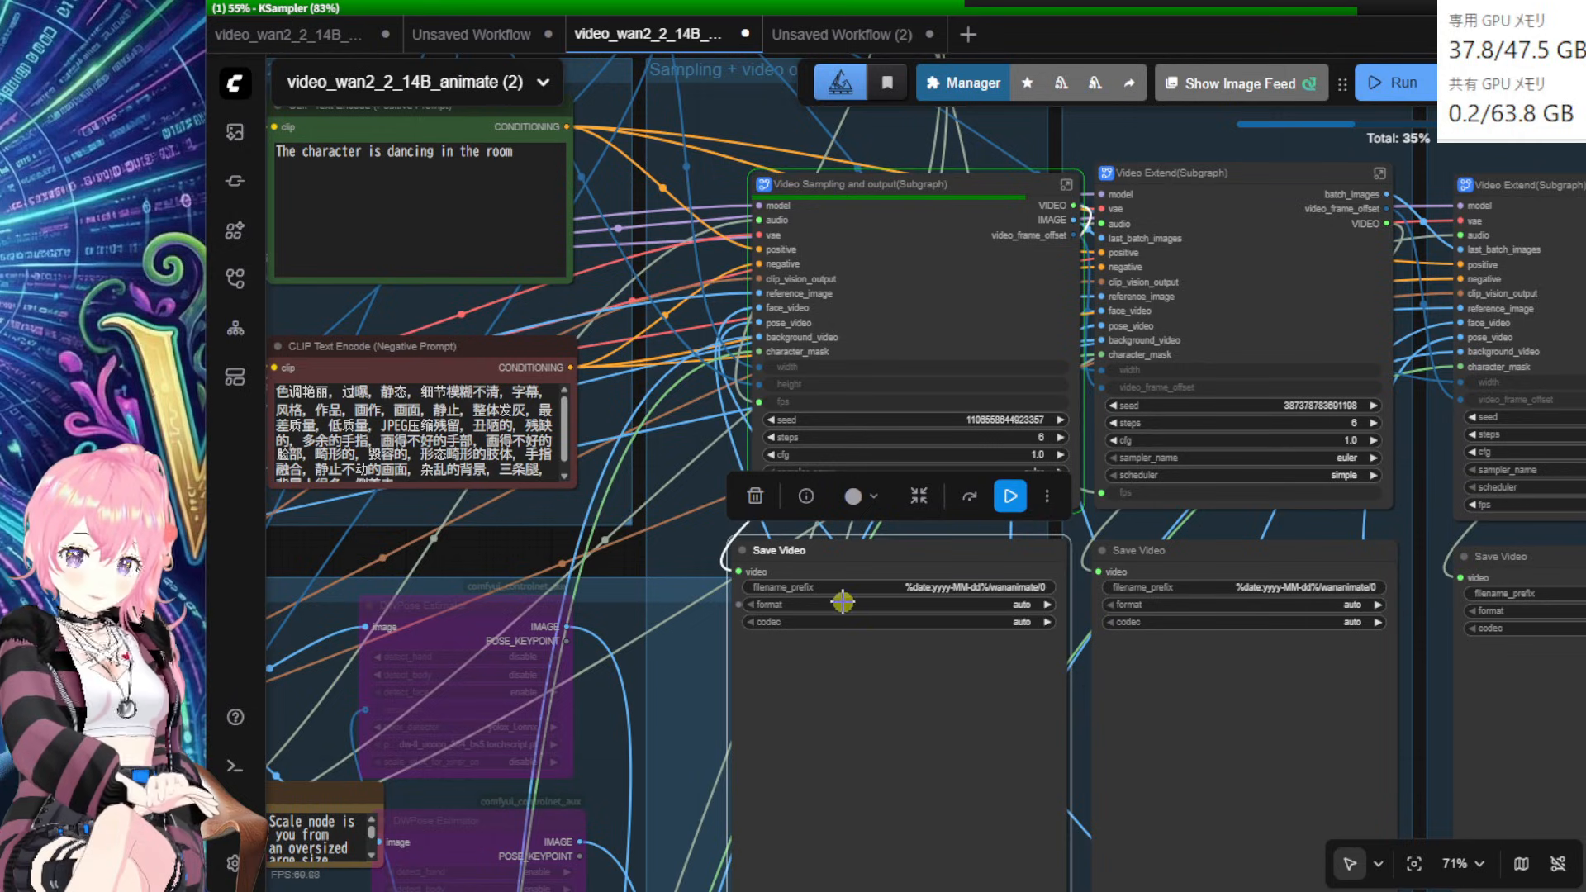
left_click(628, 572)
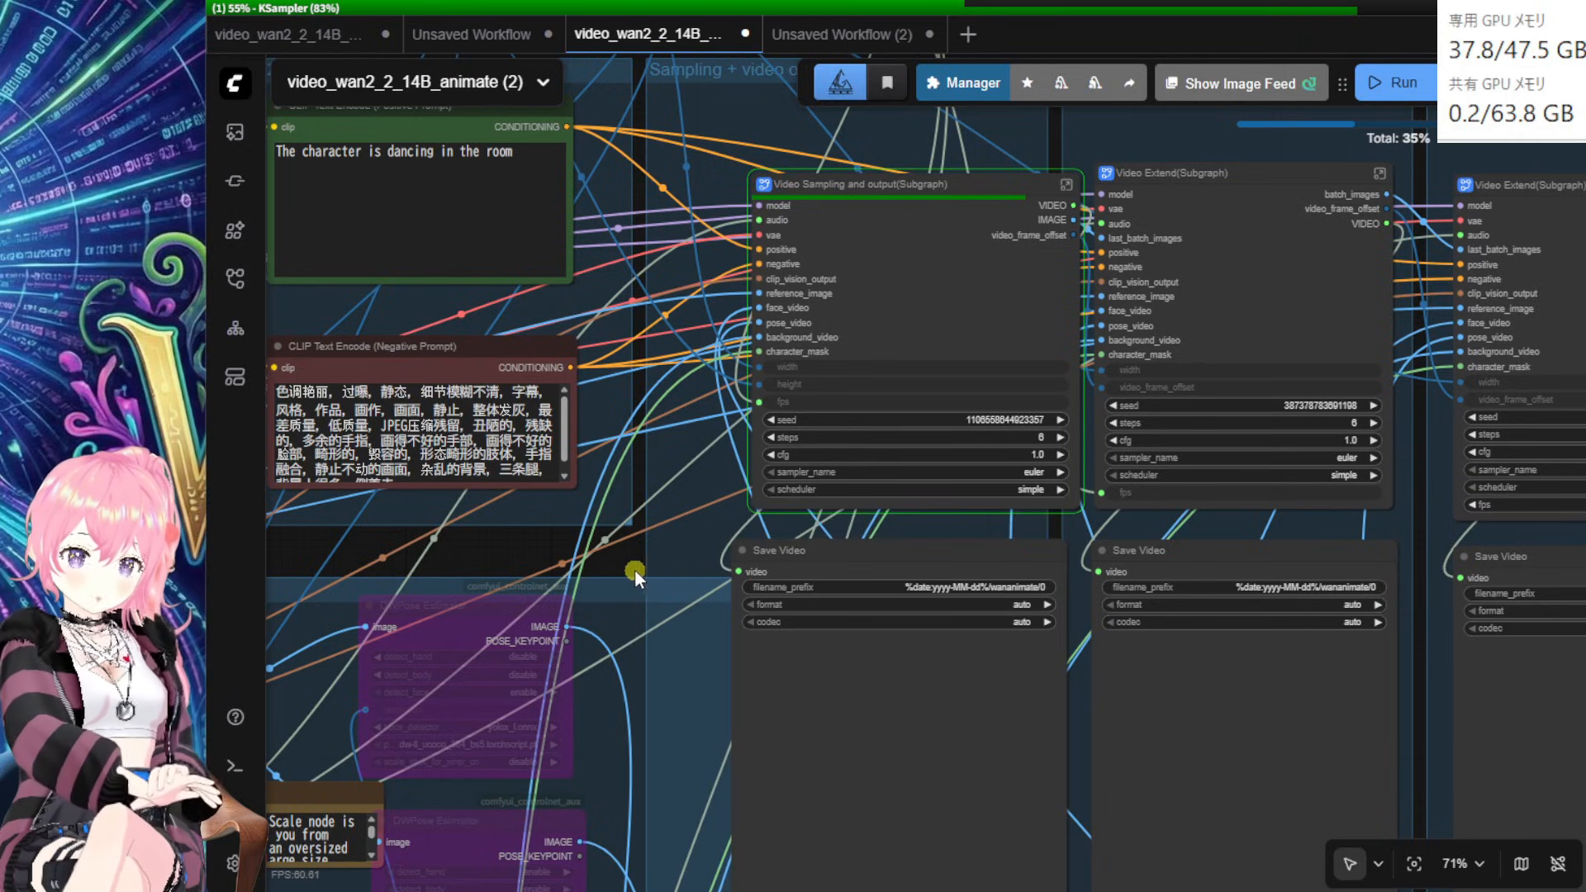
left_click_drag(631, 607, 826, 429)
left_click_drag(730, 422, 538, 396)
Step: Deselect the first Save Video node so it previews its 2-second generated clip
left_click_drag(822, 472, 596, 627)
scroll(626, 627, "up", 1)
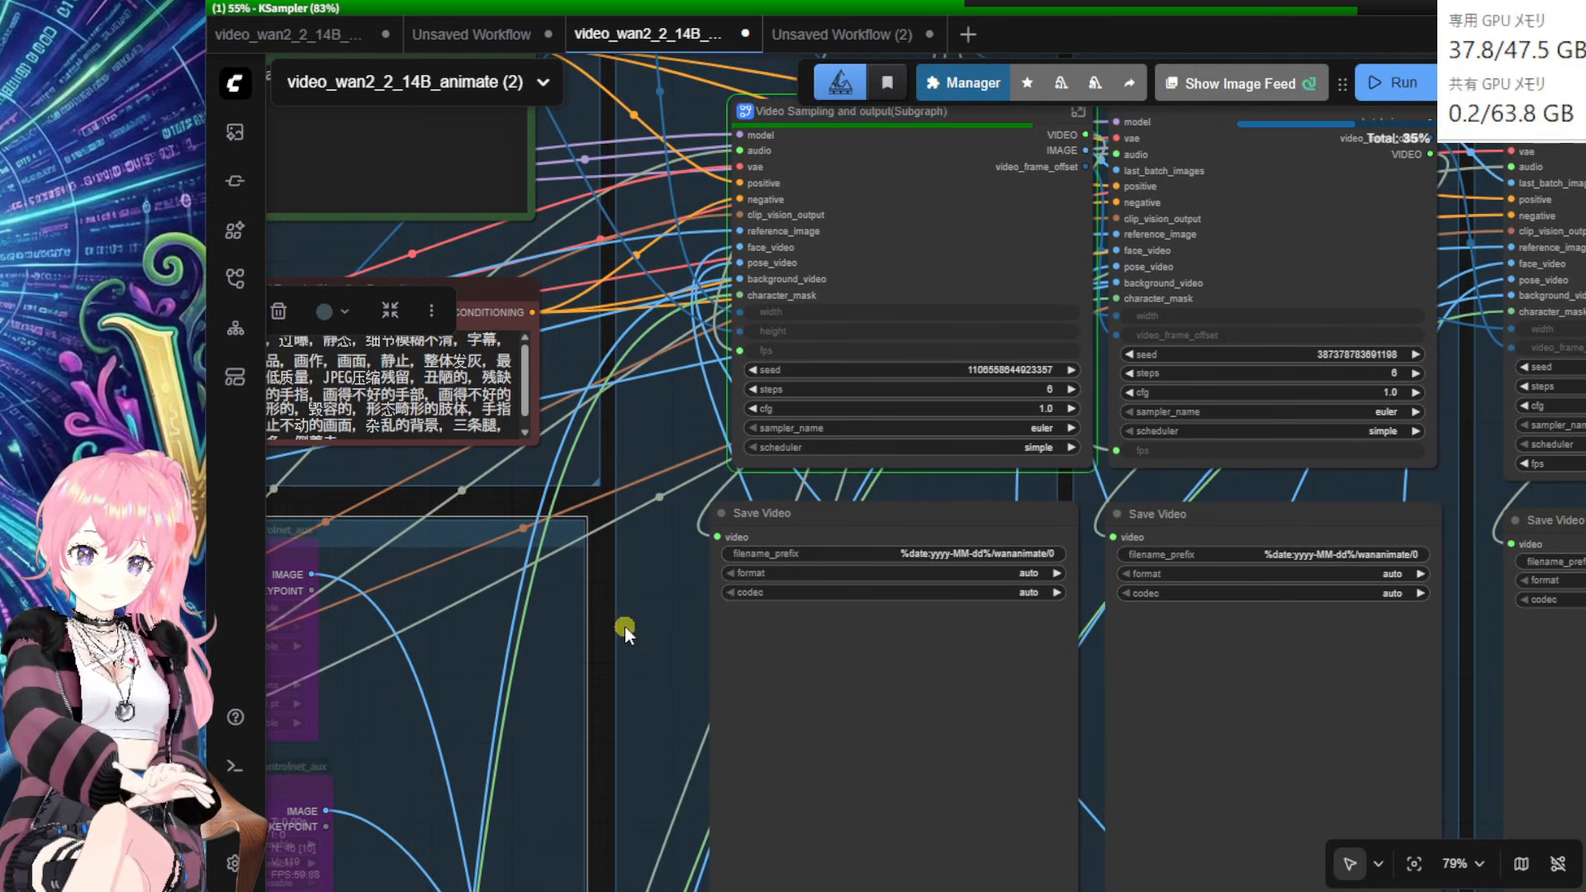
scroll(619, 627, "down", 1)
left_click_drag(611, 637, 557, 625)
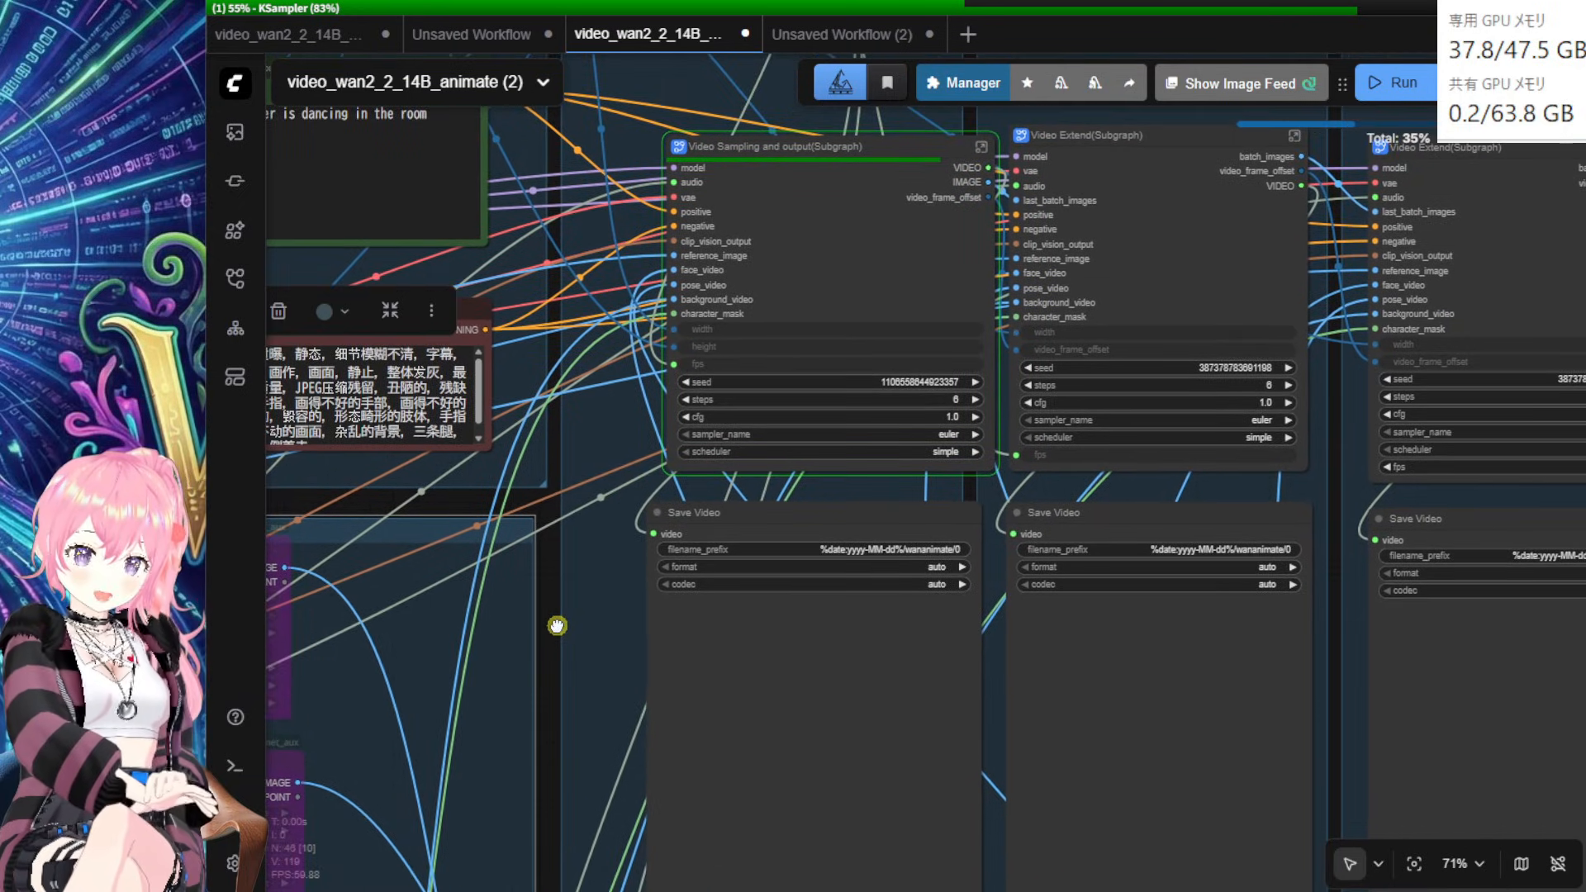
left_click_drag(555, 683, 546, 649)
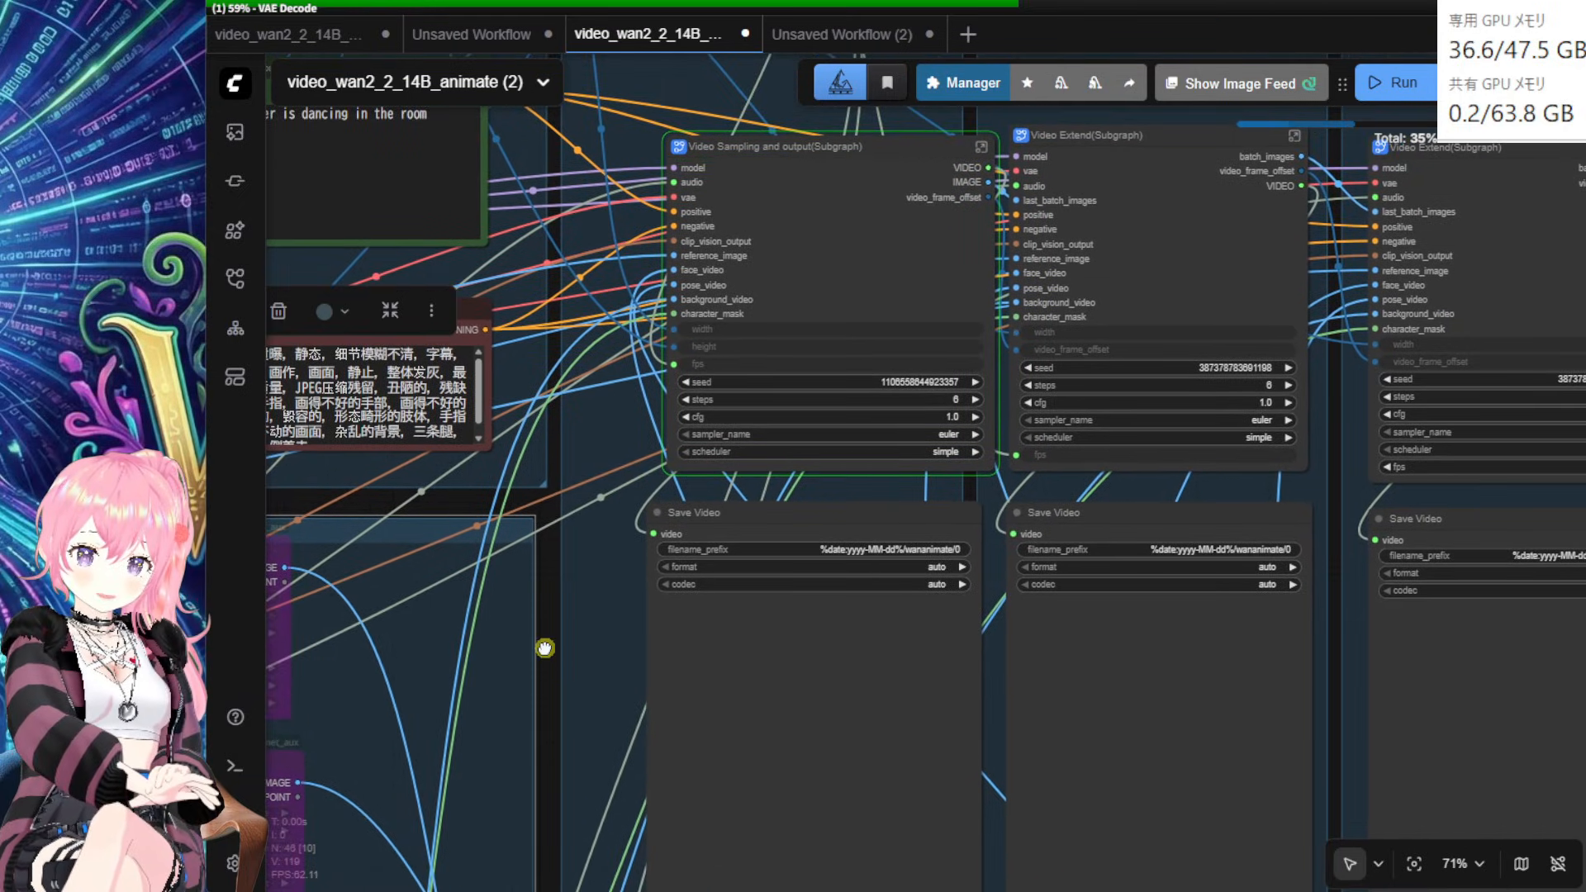
left_click(538, 672)
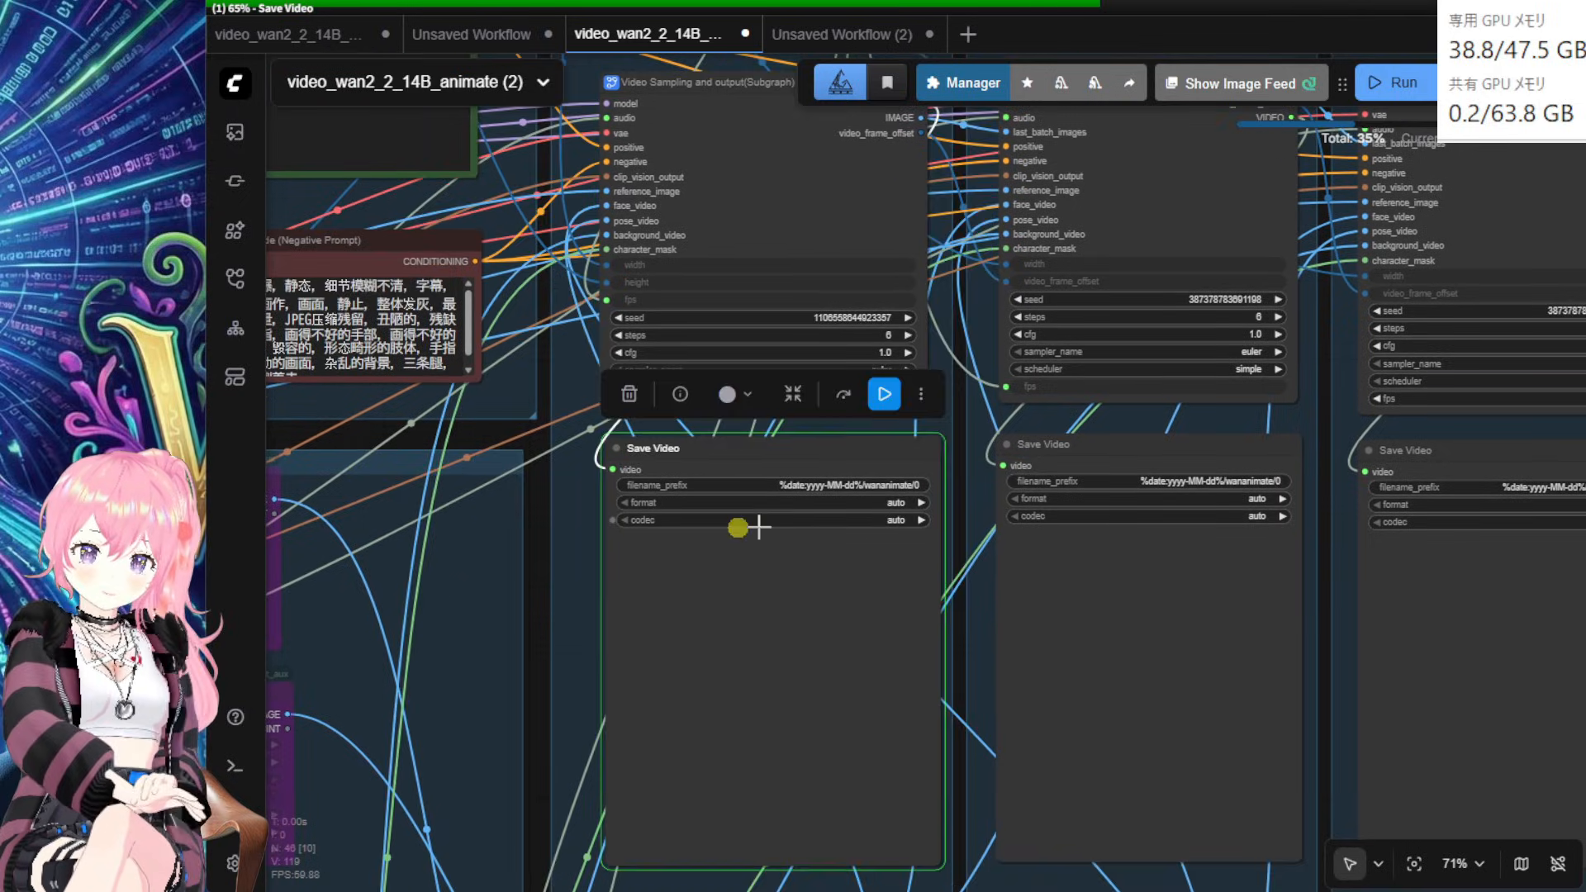
left_click(540, 584)
scroll(577, 715, "up", 2)
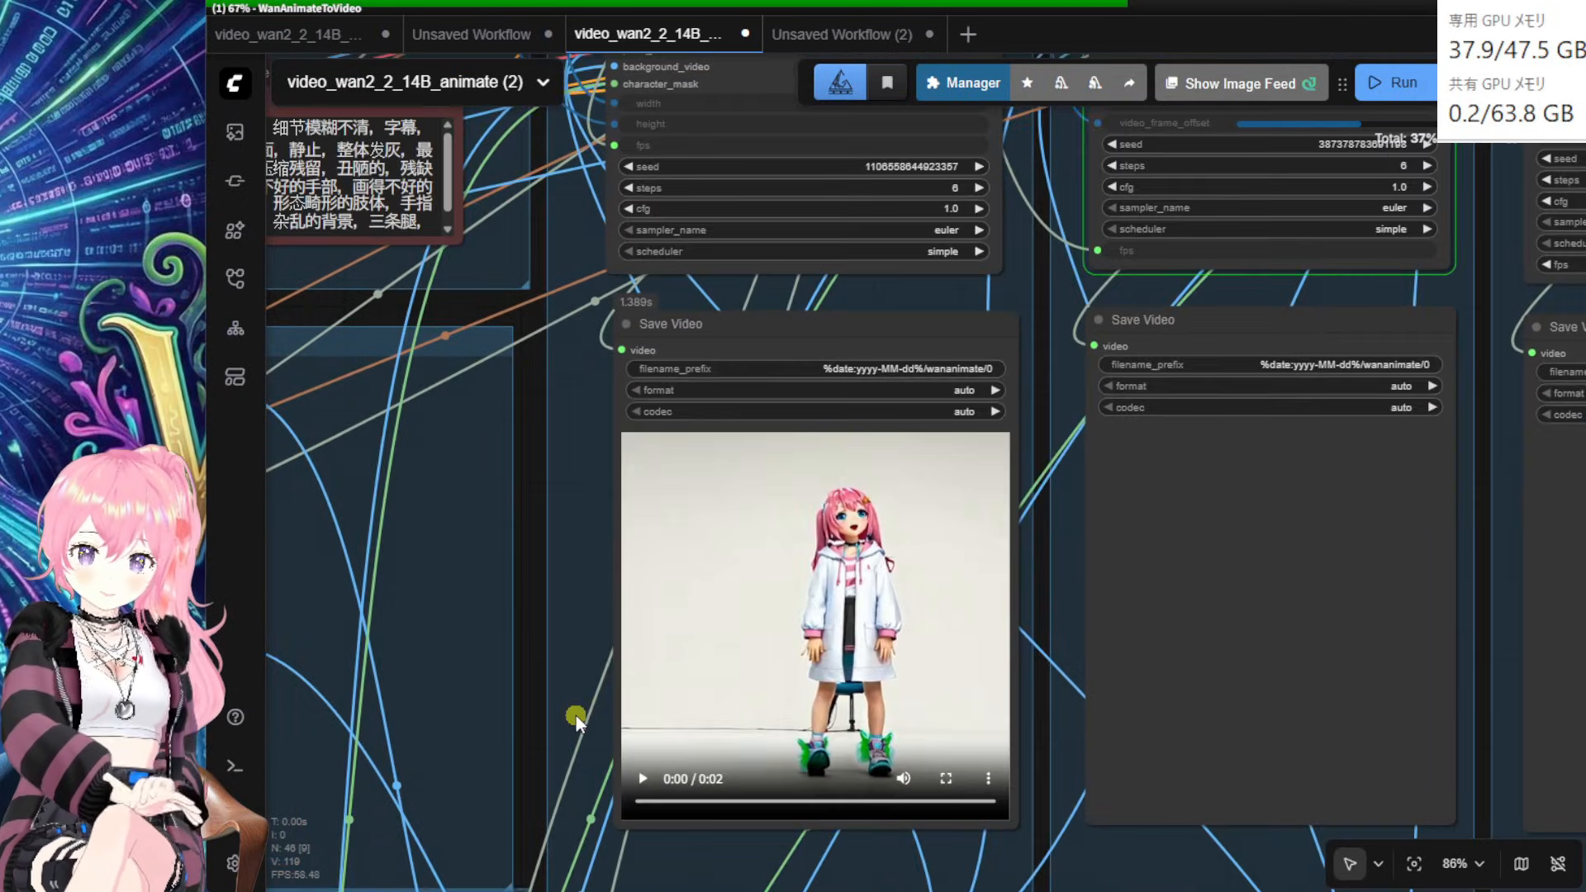
left_click_drag(562, 727, 513, 664)
scroll(513, 663, "up", 5)
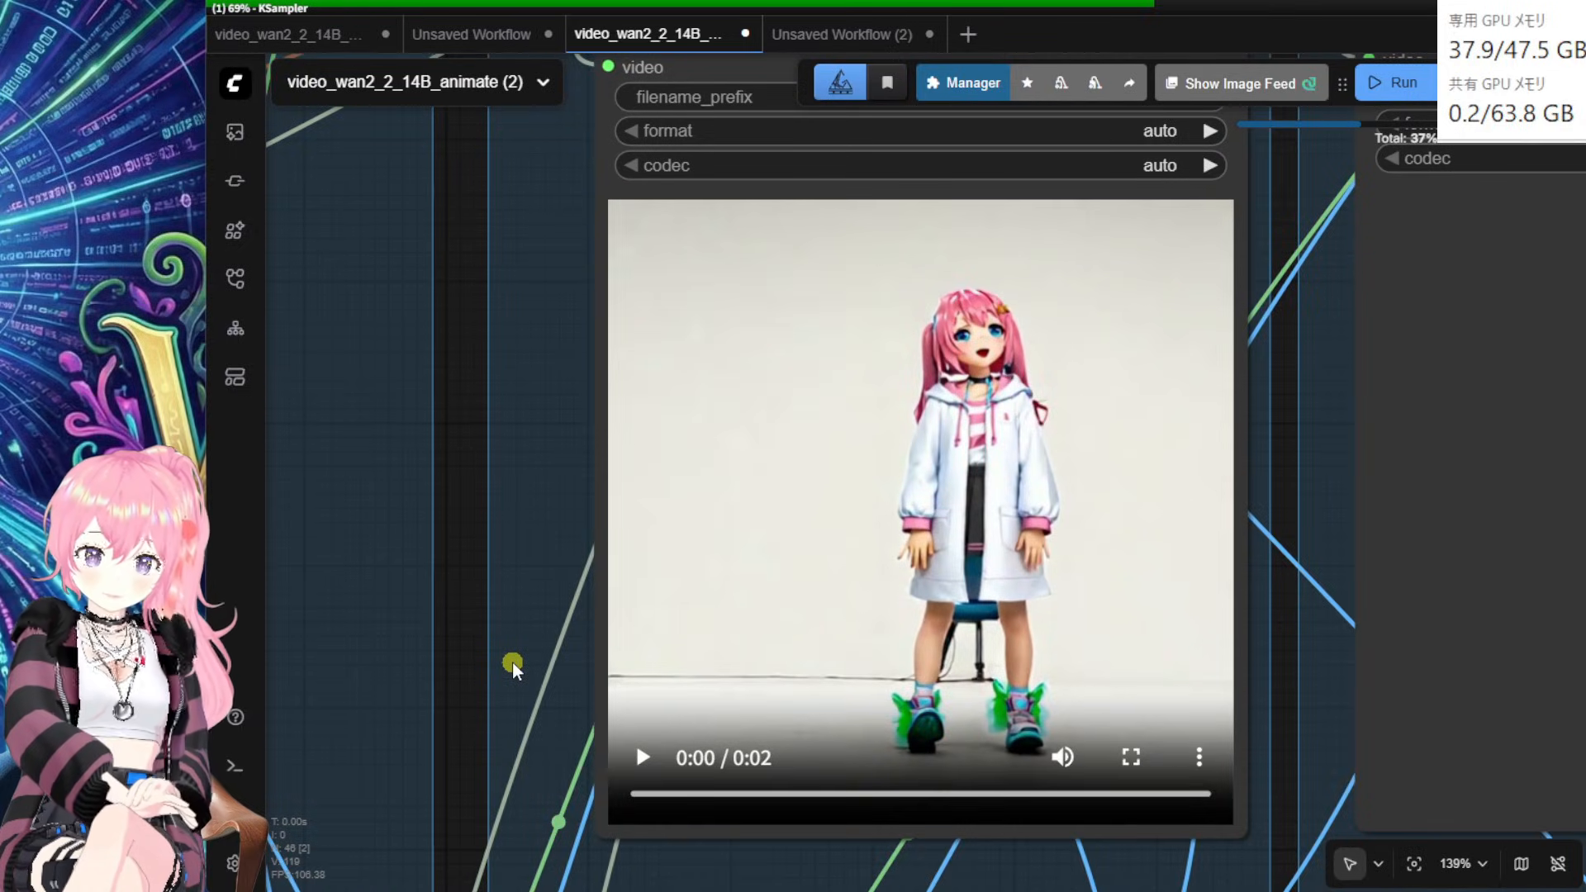
scroll(512, 662, "down", 2)
scroll(378, 666, "down", 3)
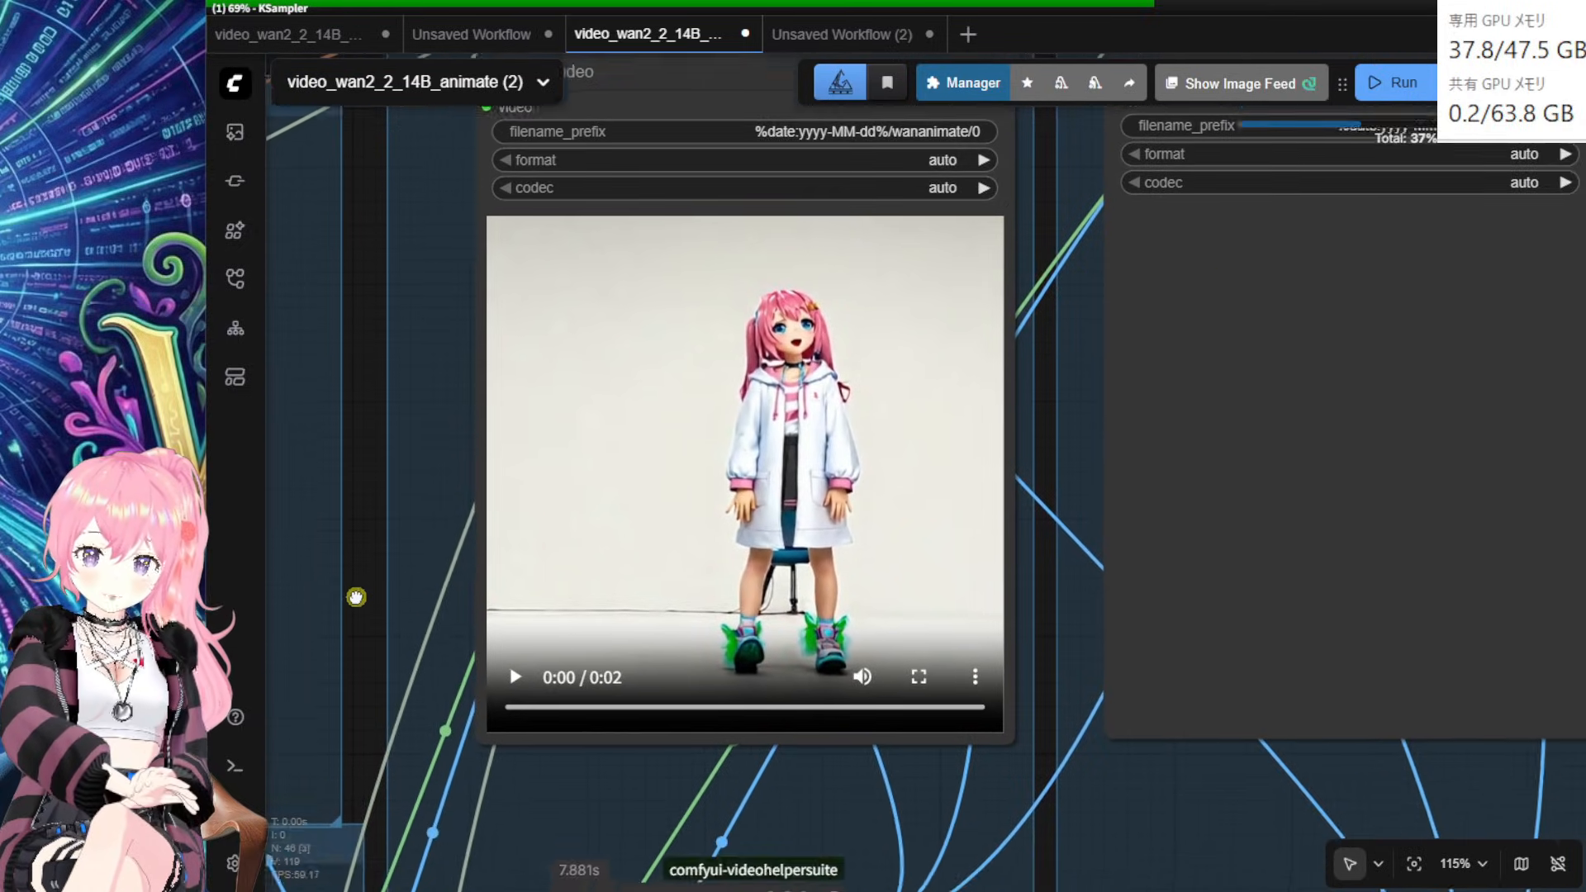
left_click(542, 643)
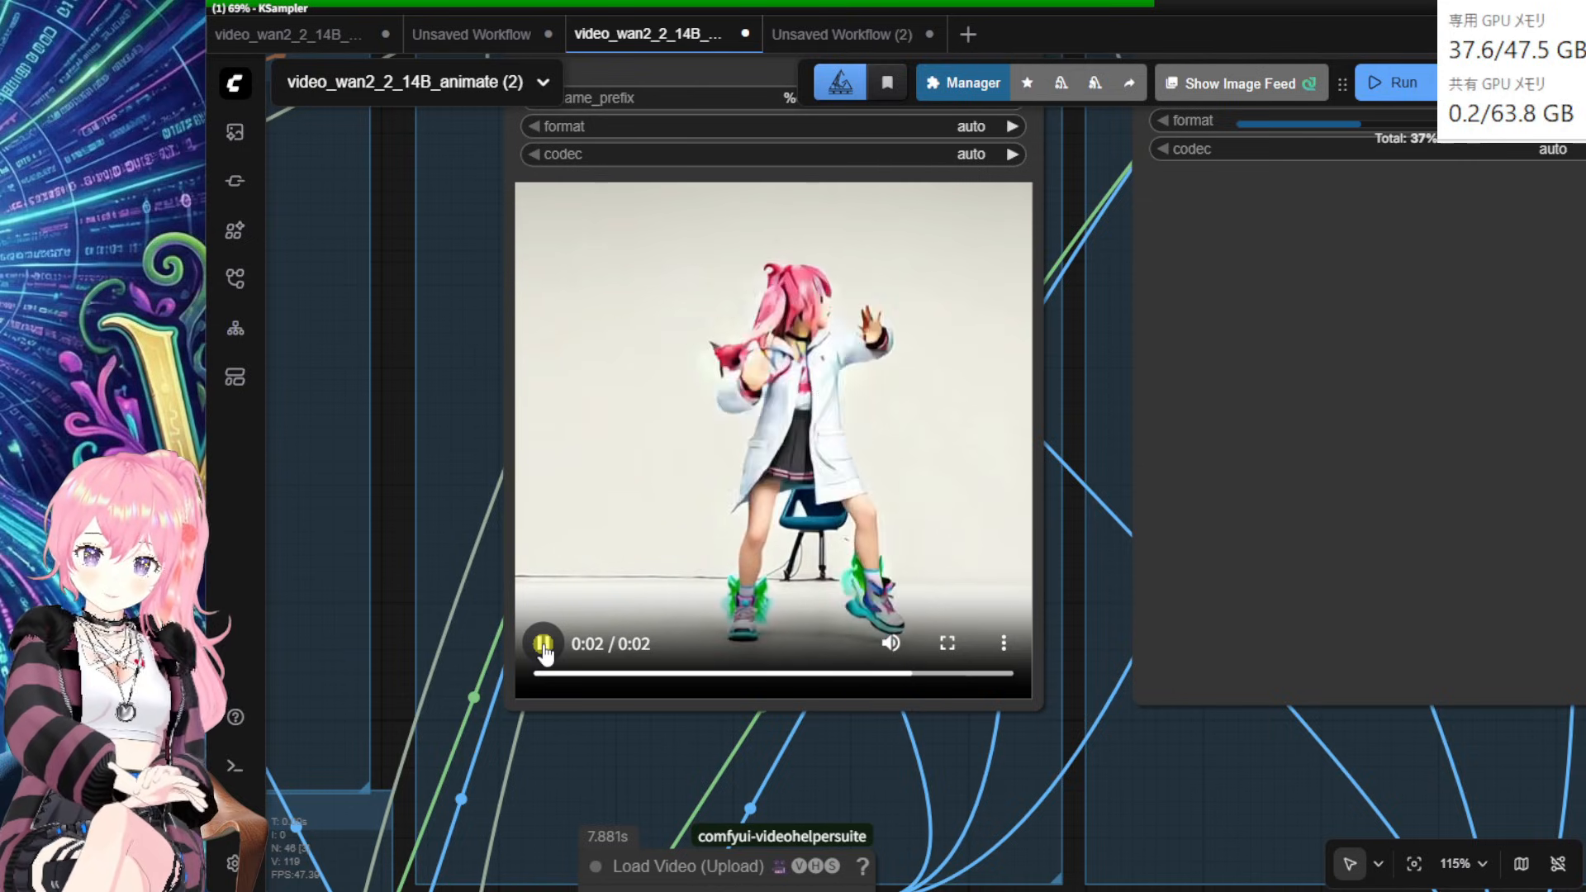
left_click(544, 647)
scroll(529, 657, "down", 5)
left_click_drag(861, 476, 697, 650)
left_click_drag(1056, 281, 1050, 374)
left_click_drag(886, 171, 878, 171)
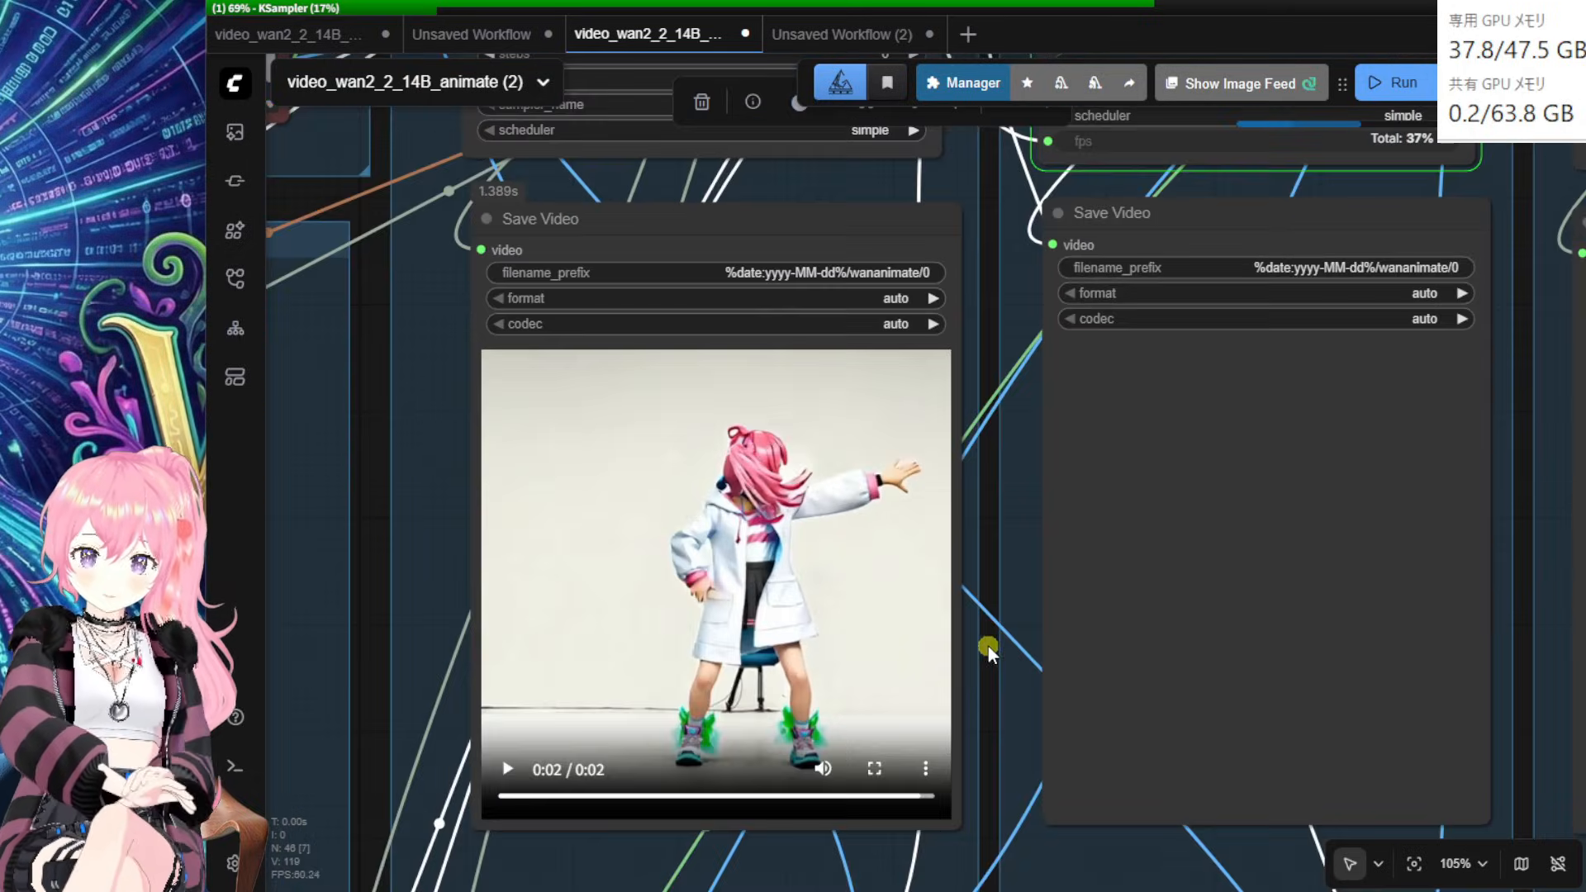
left_click_drag(984, 653, 1098, 630)
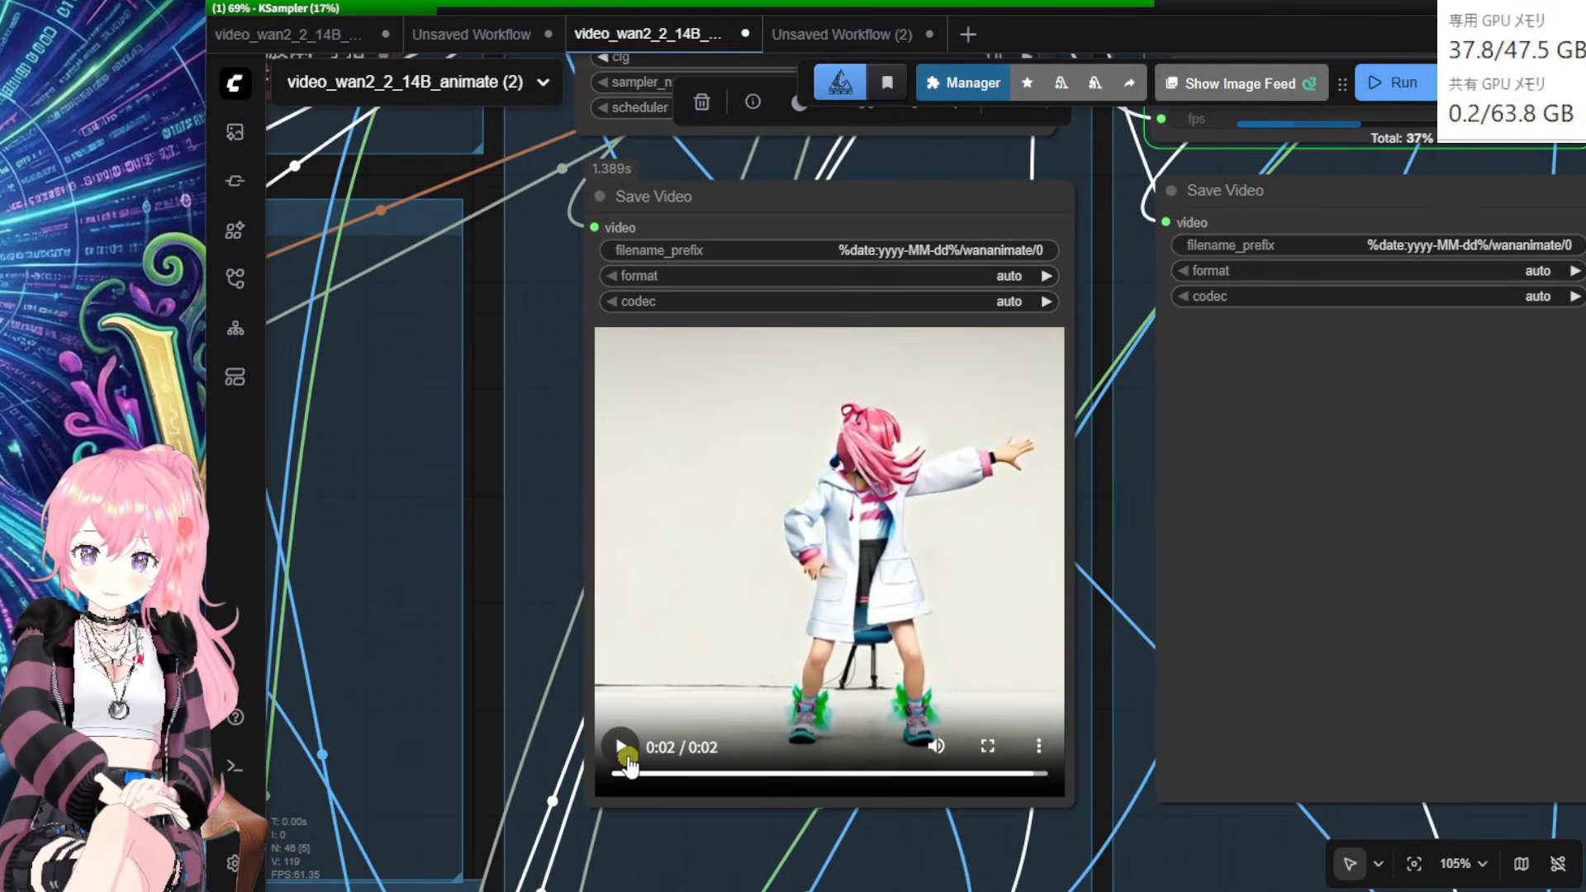
left_click(623, 752)
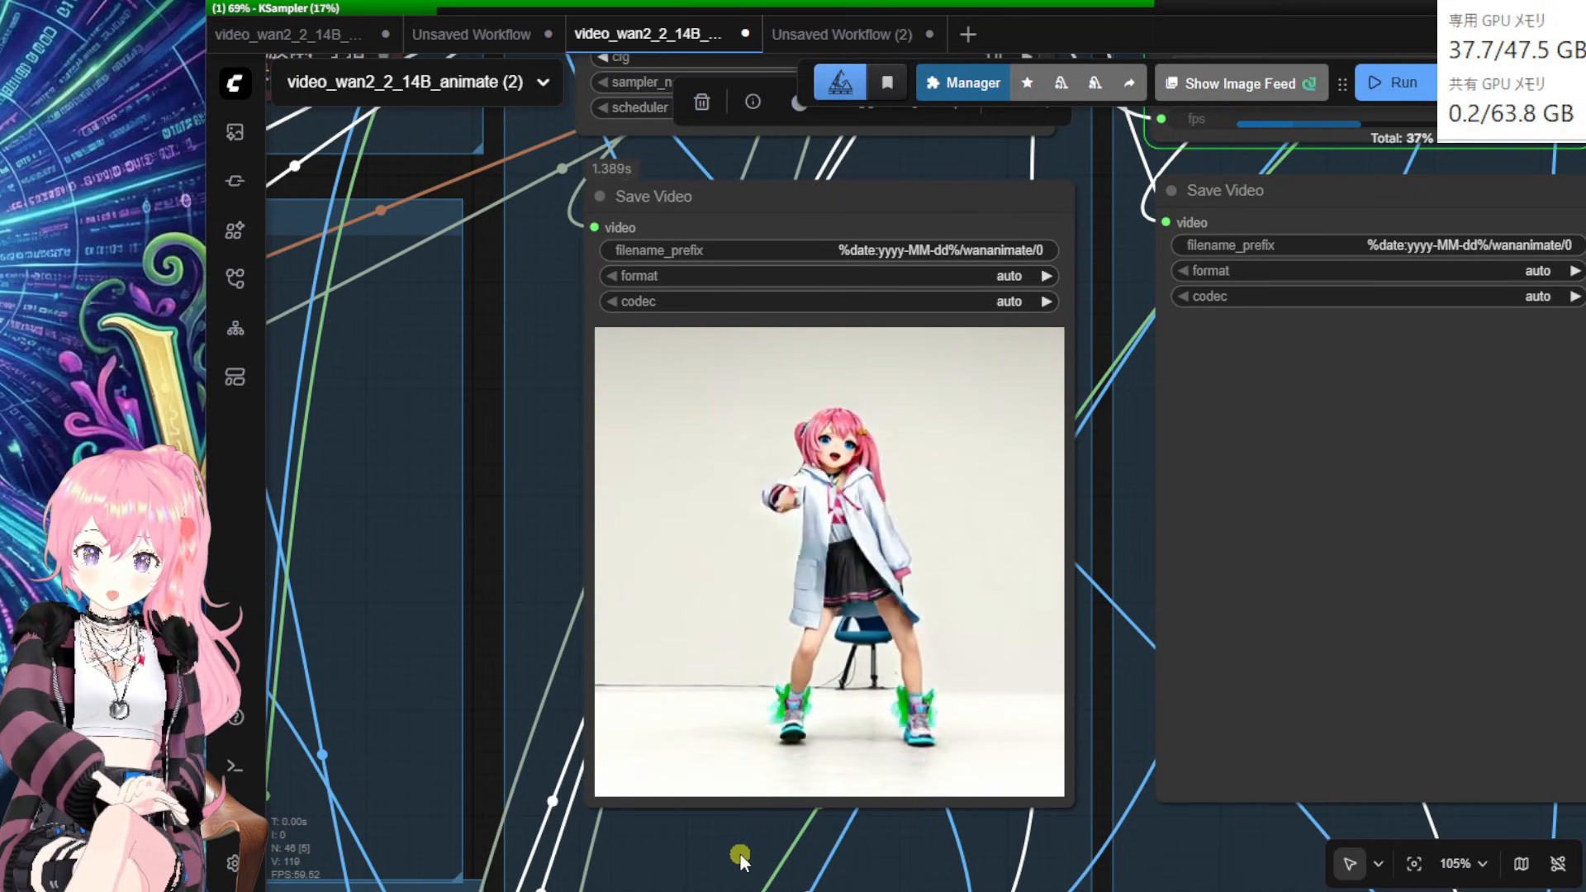
scroll(646, 807, "down", 5)
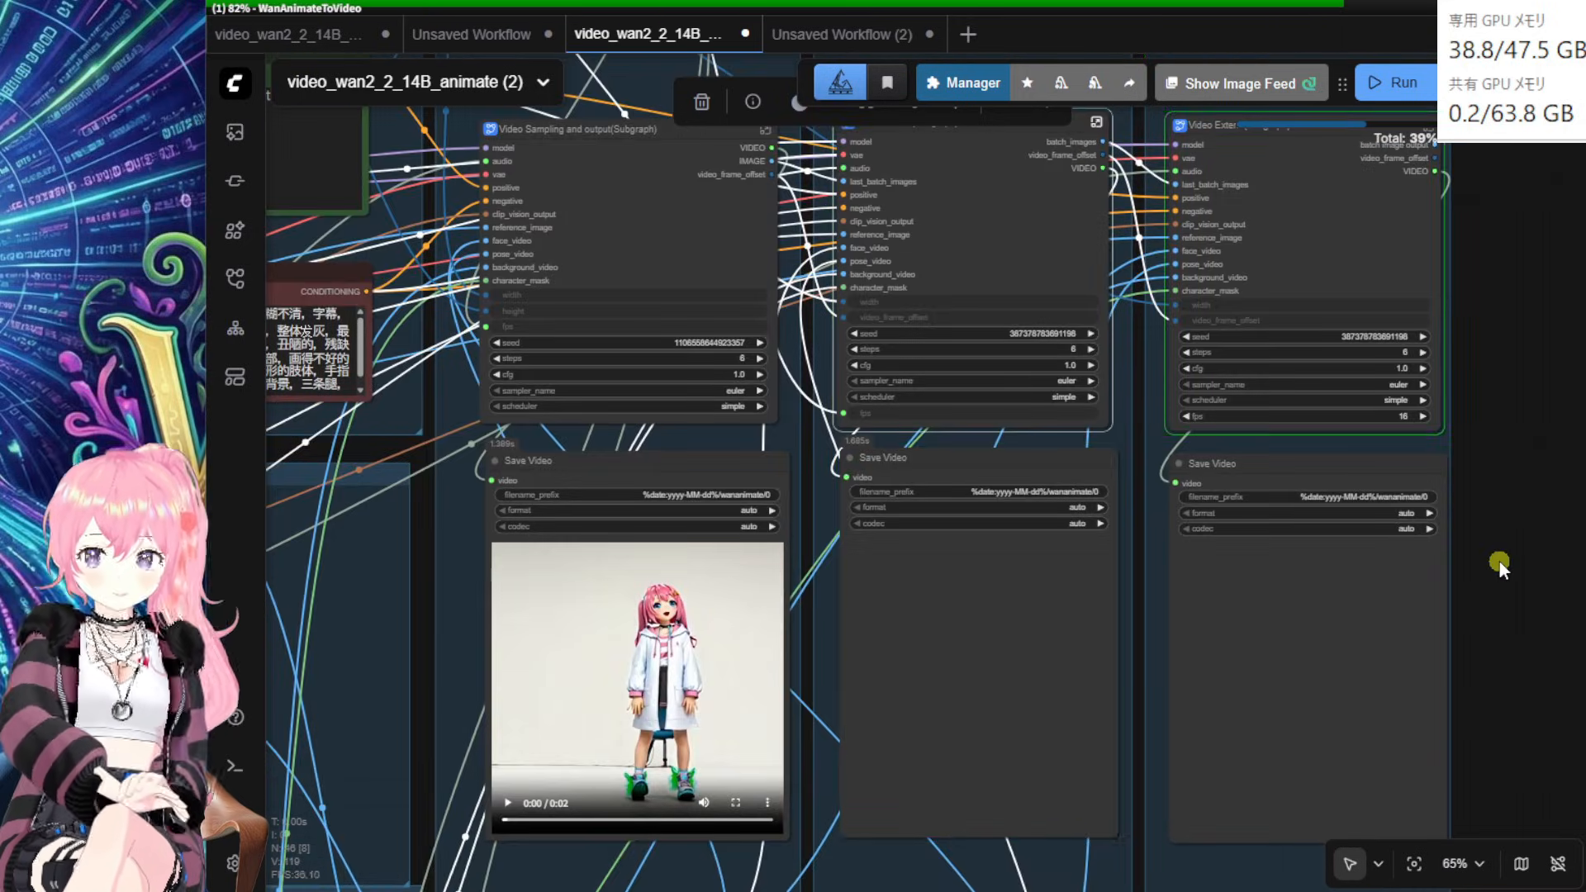
Step: Play the 4-second extended clip in the second Save Video node
left_click_drag(1505, 541, 1502, 380)
scroll(1499, 394, "up", 3)
left_click_drag(1476, 519, 1515, 421)
left_click(681, 619)
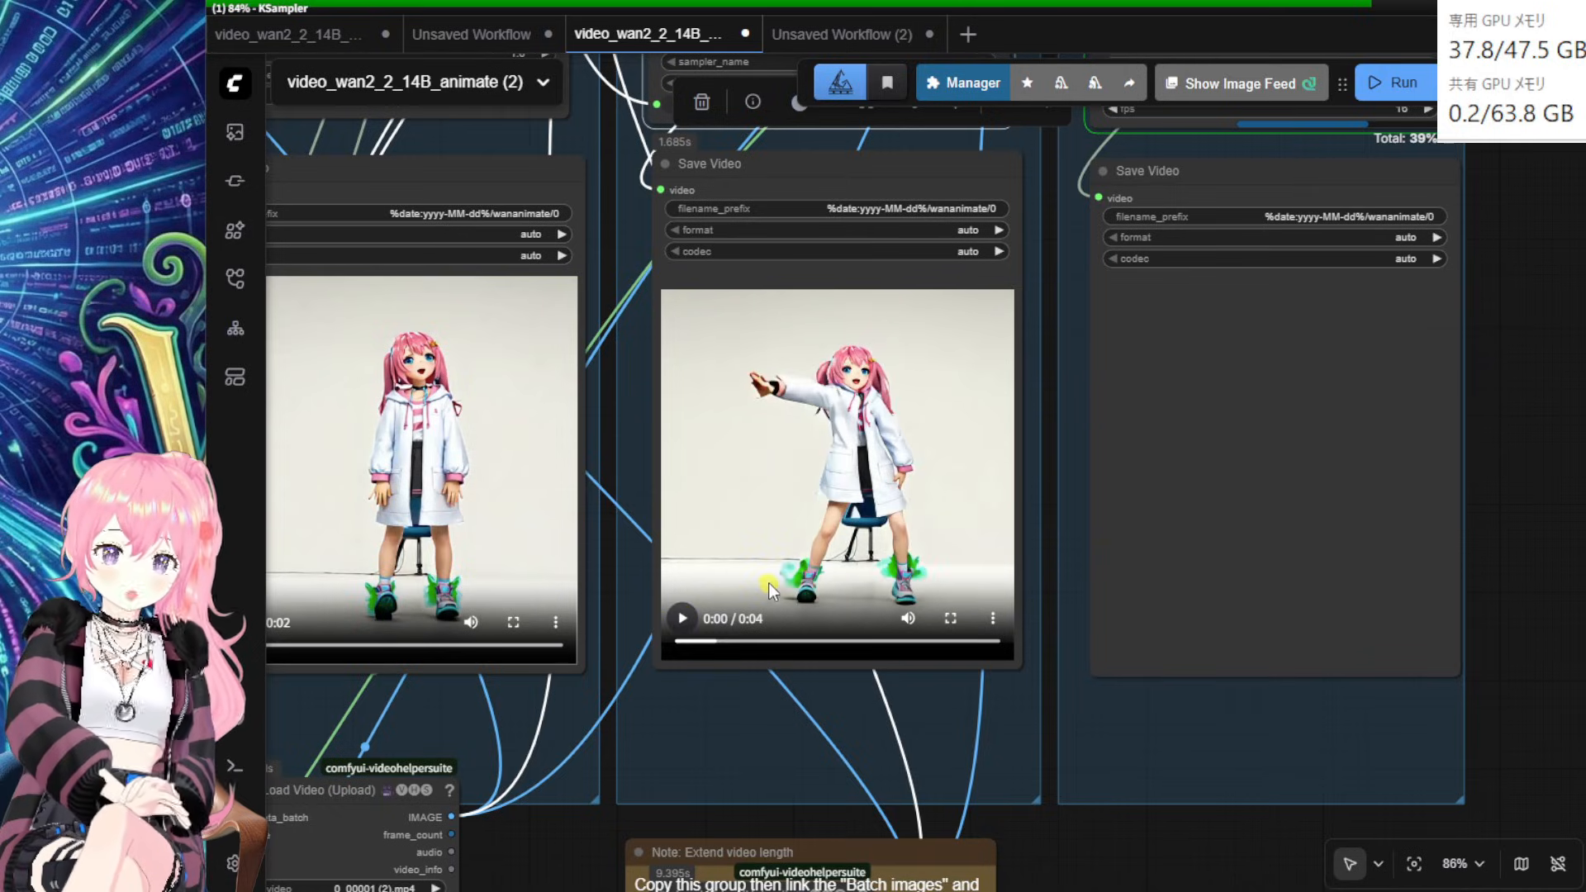
Step: Tidy the Video Extend and Save Video nodes along the sampling row
scroll(1462, 517, "down", 1)
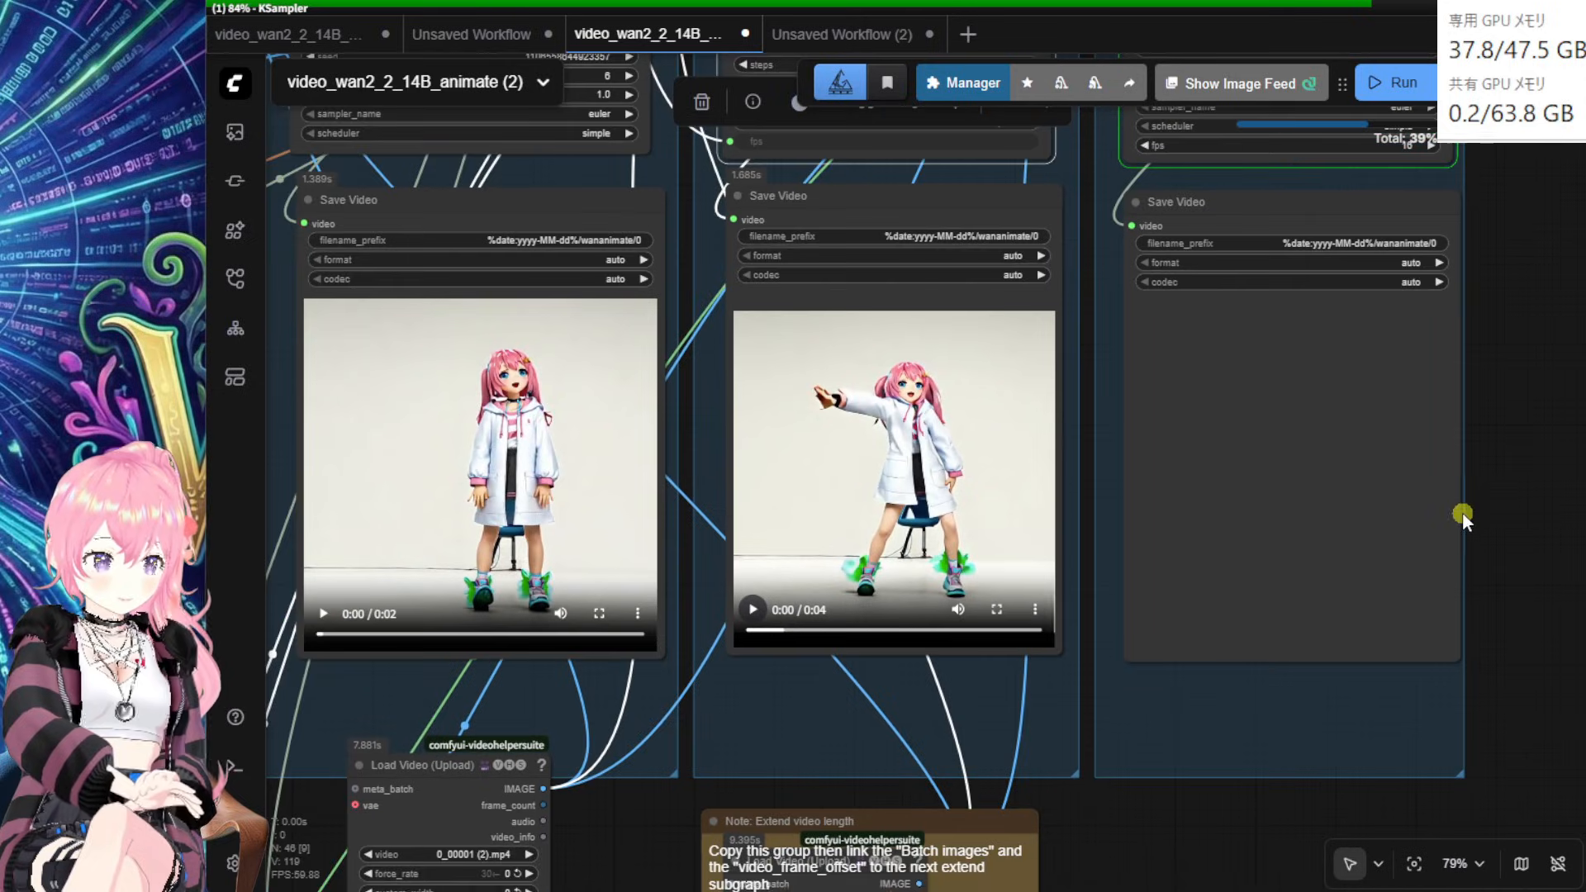
left_click_drag(1533, 472, 1506, 510)
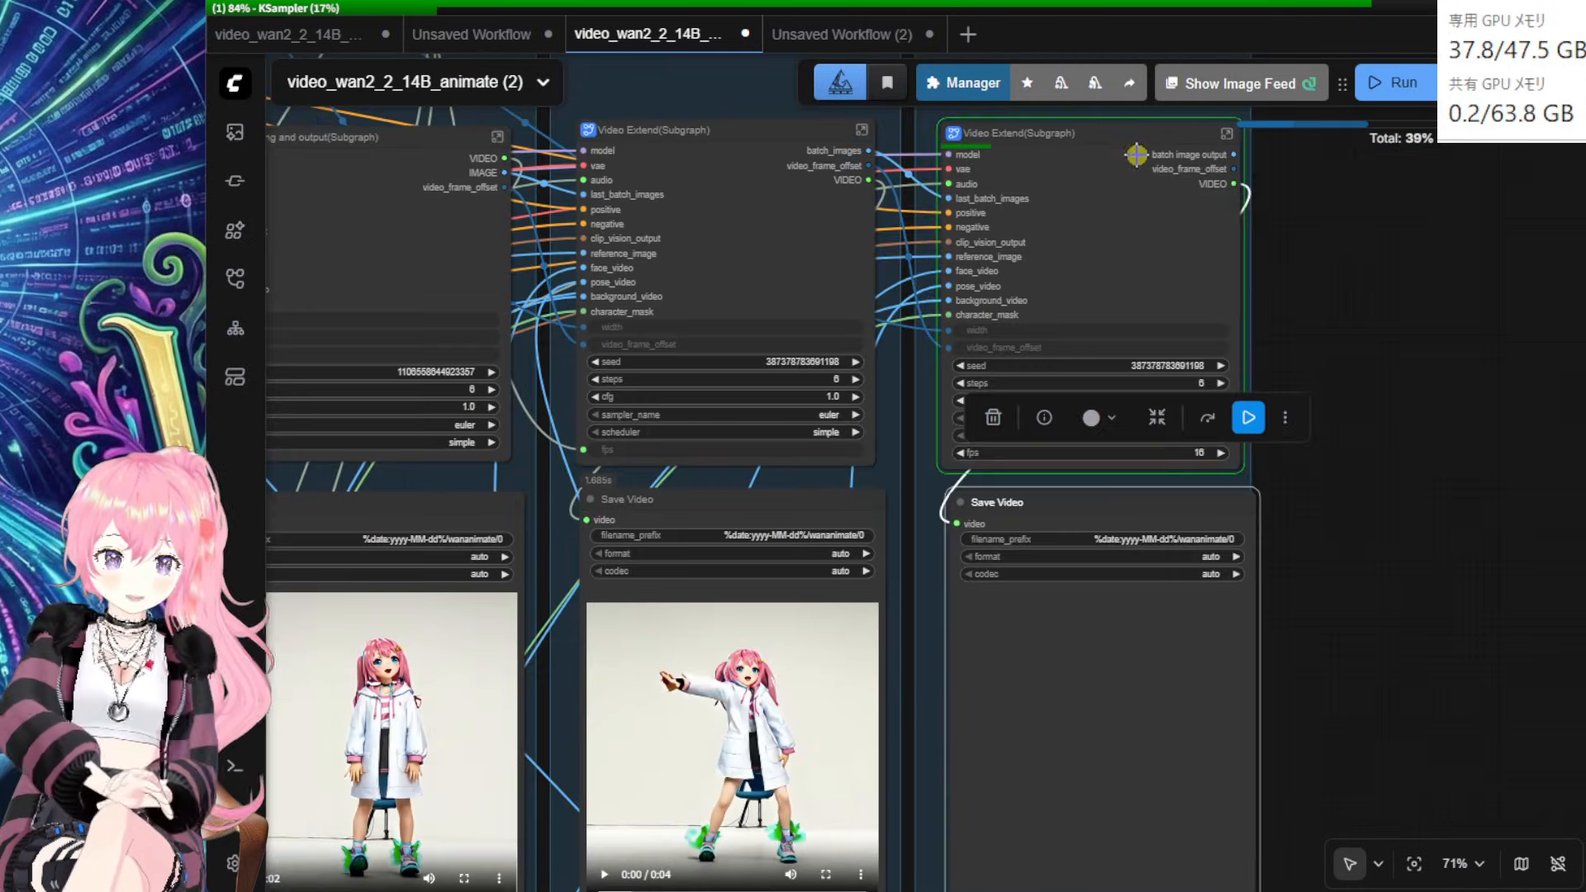
left_click_drag(1132, 143, 1129, 138)
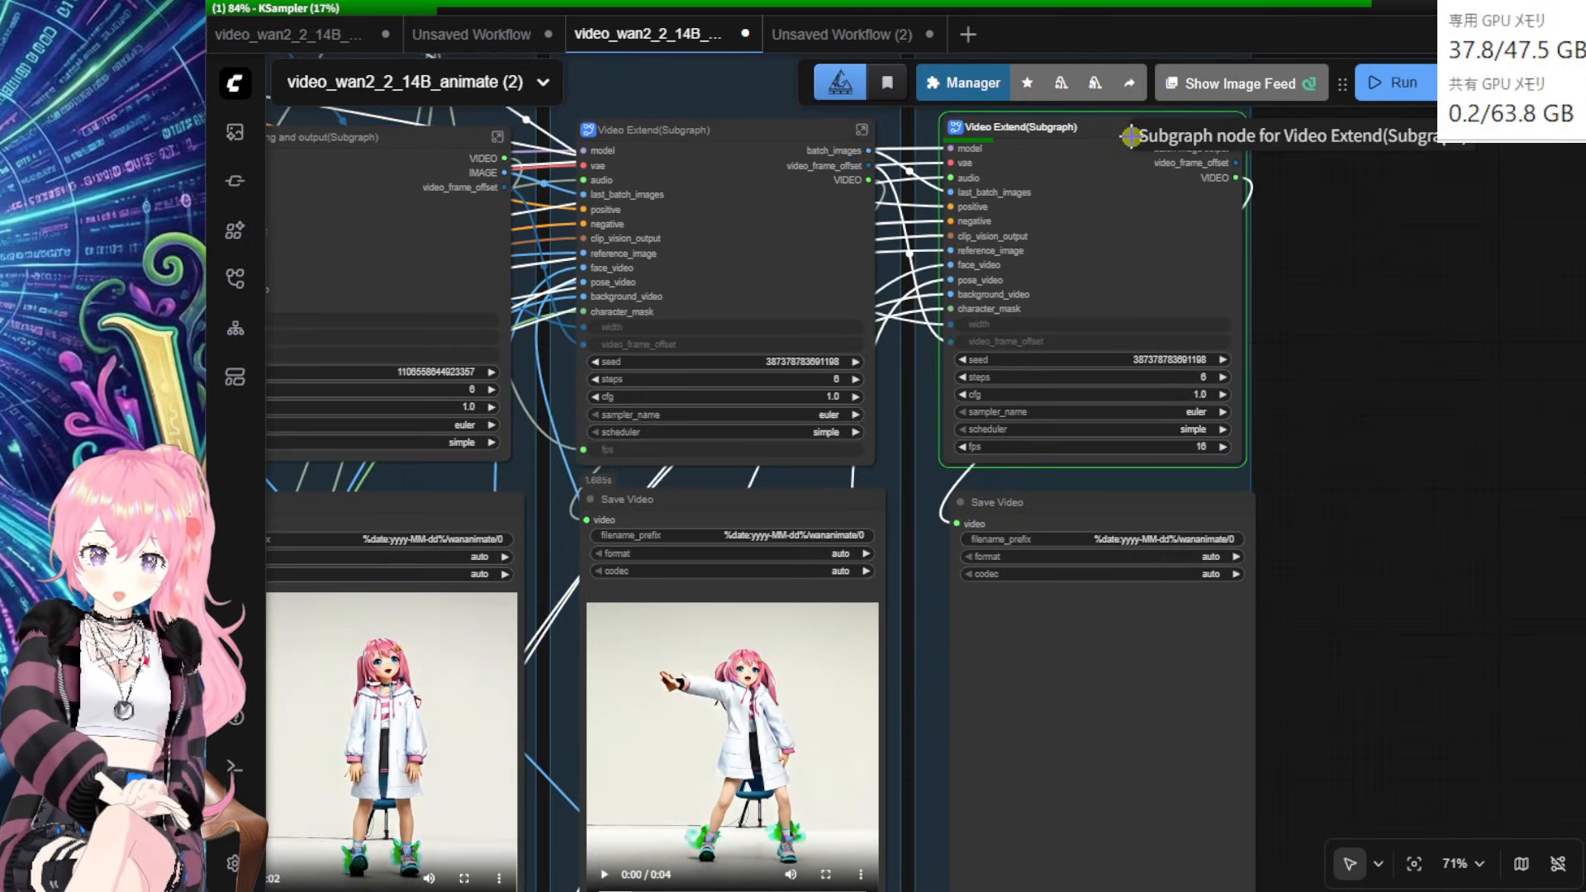
left_click_drag(769, 151, 748, 152)
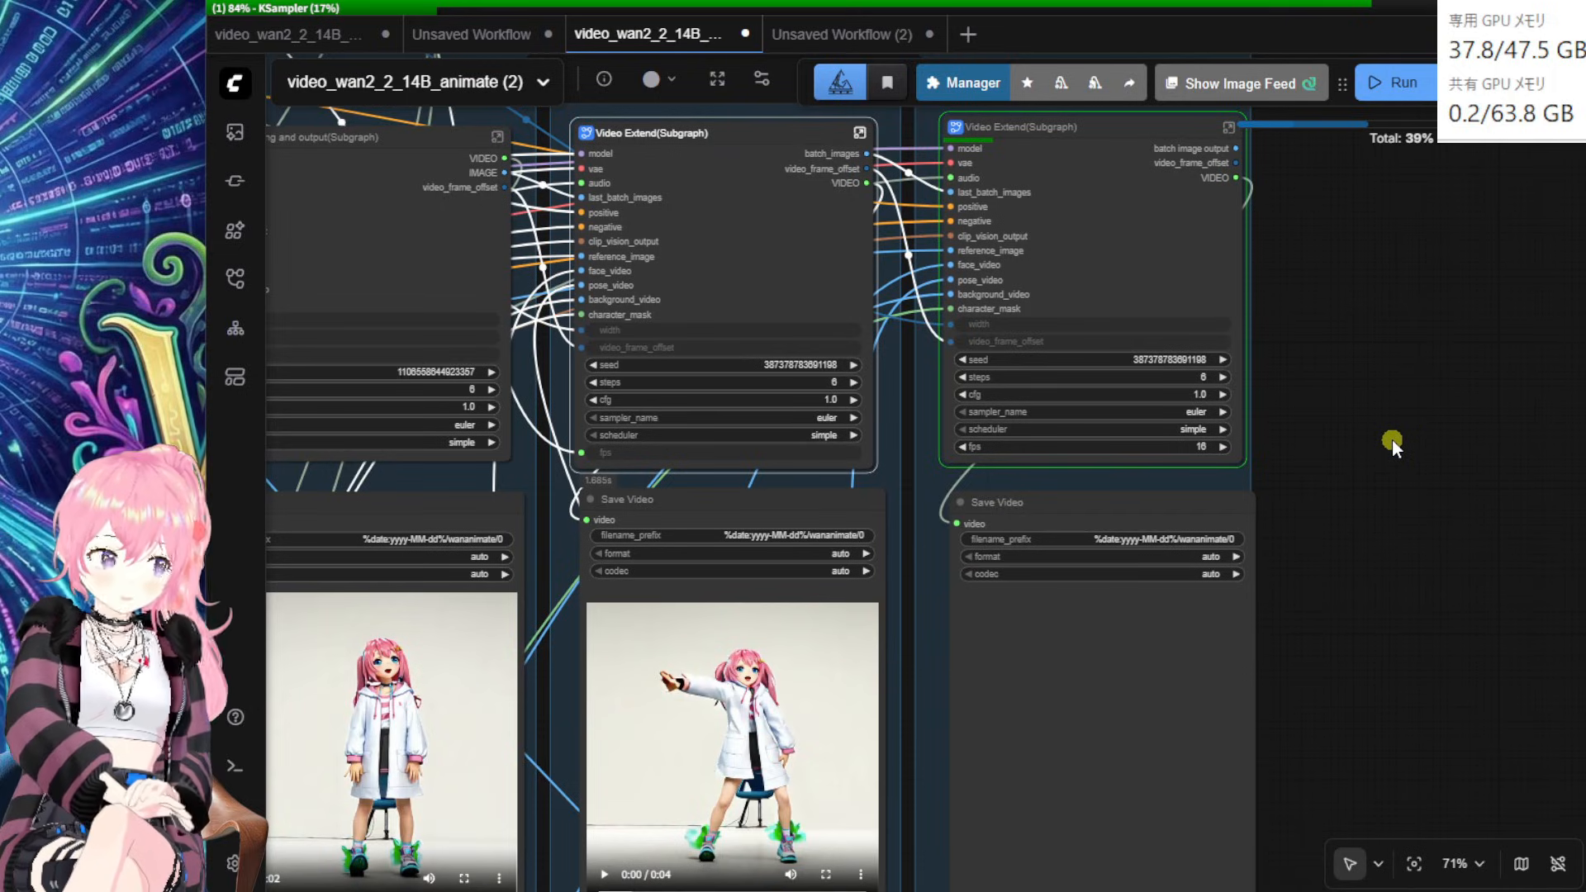
left_click_drag(1398, 429, 1391, 420)
left_click(789, 513)
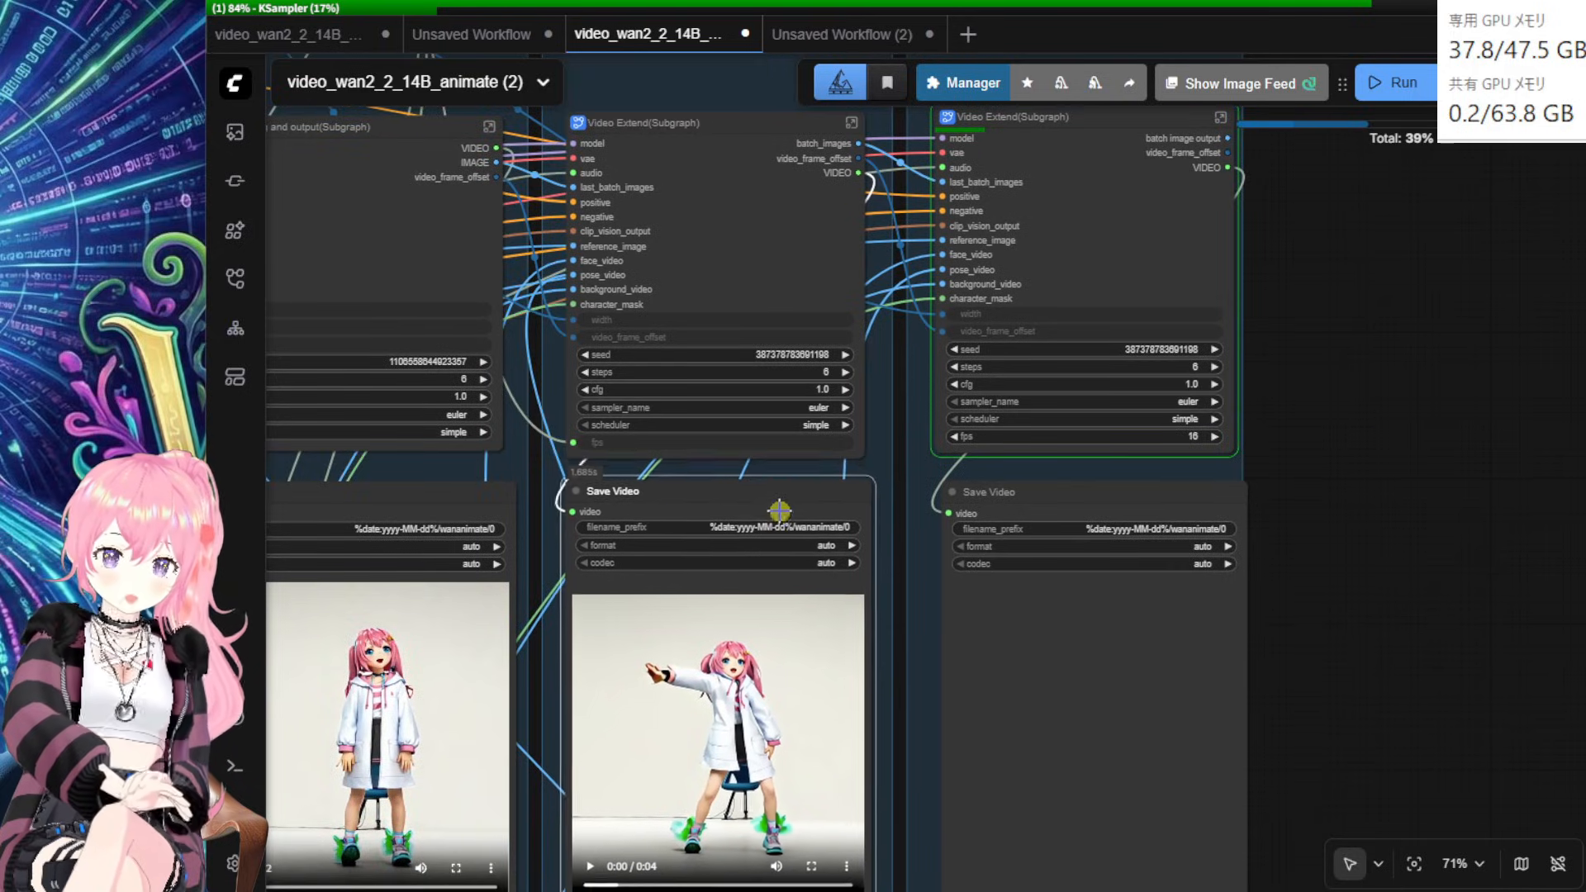
left_click_drag(418, 501, 414, 502)
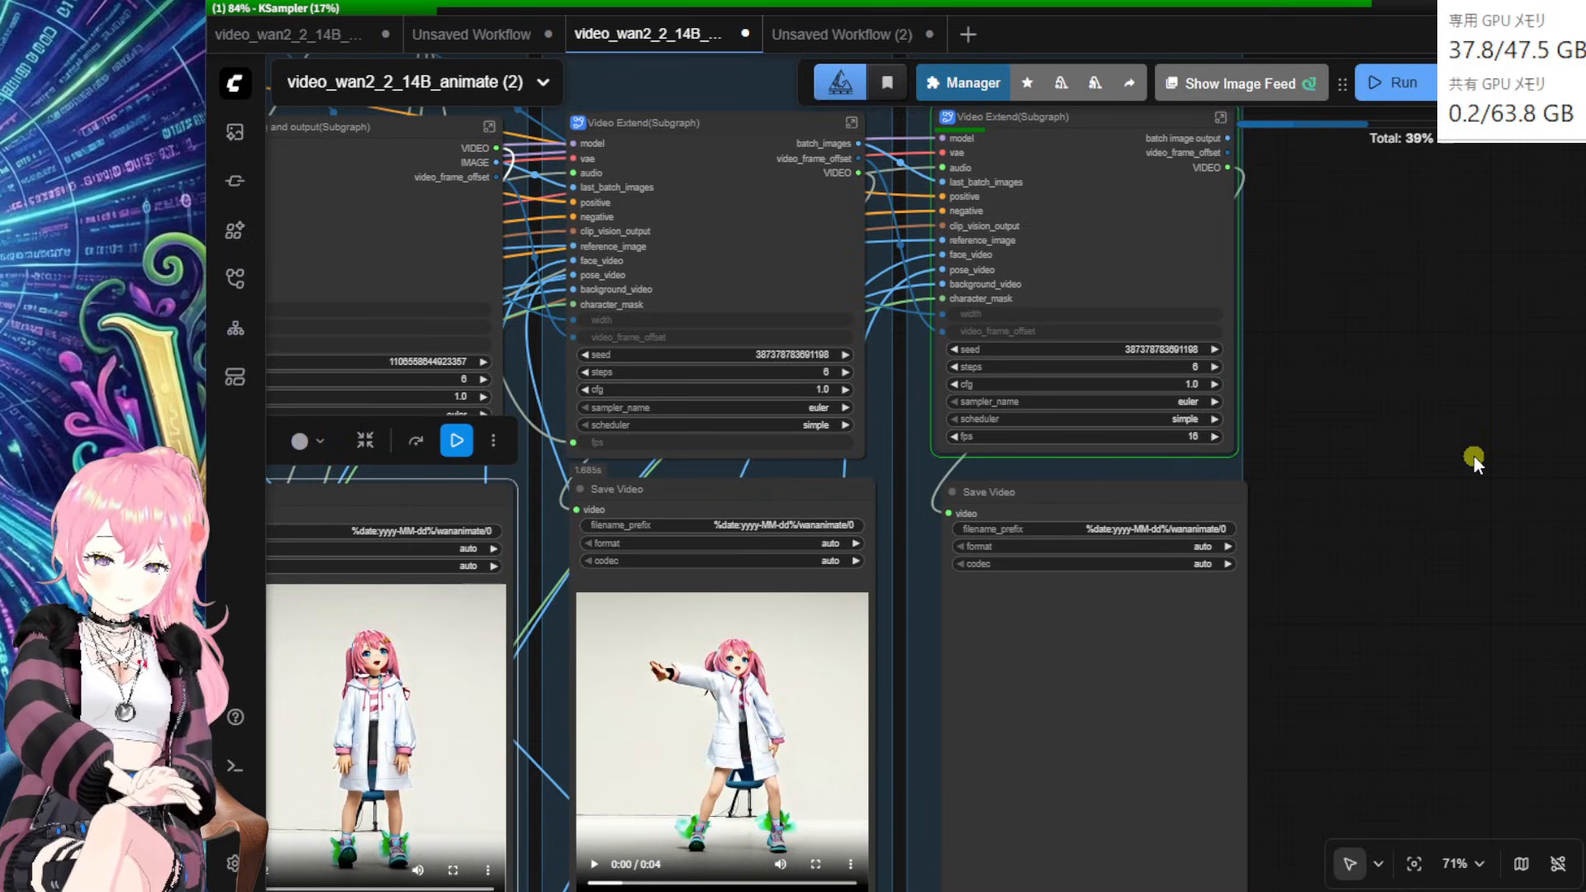
scroll(1221, 396, "up", 4)
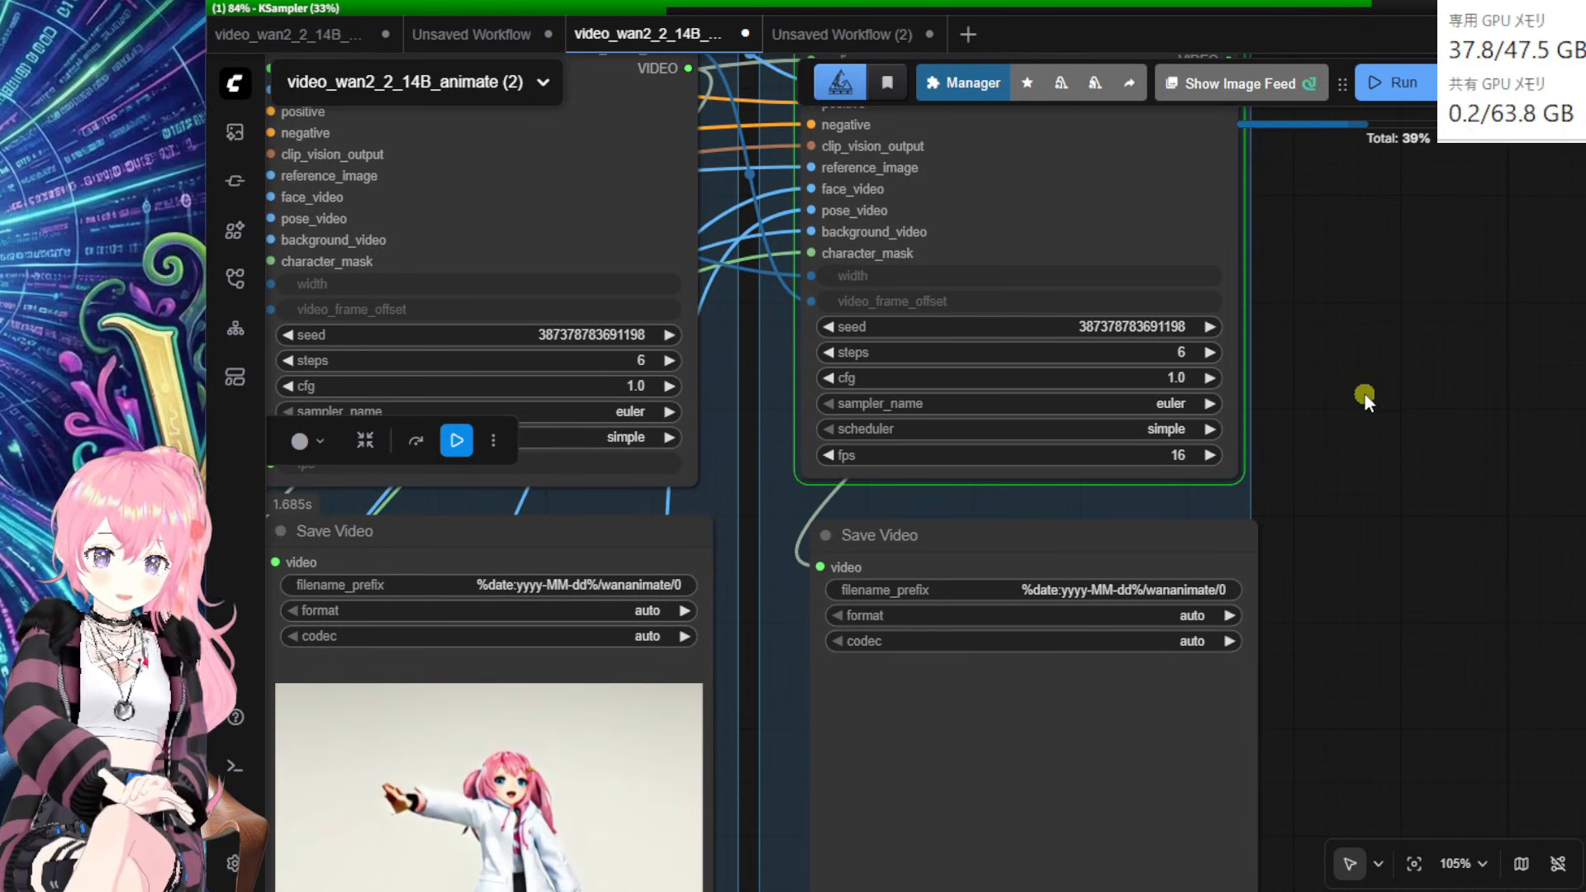
left_click_drag(1365, 395, 1355, 367)
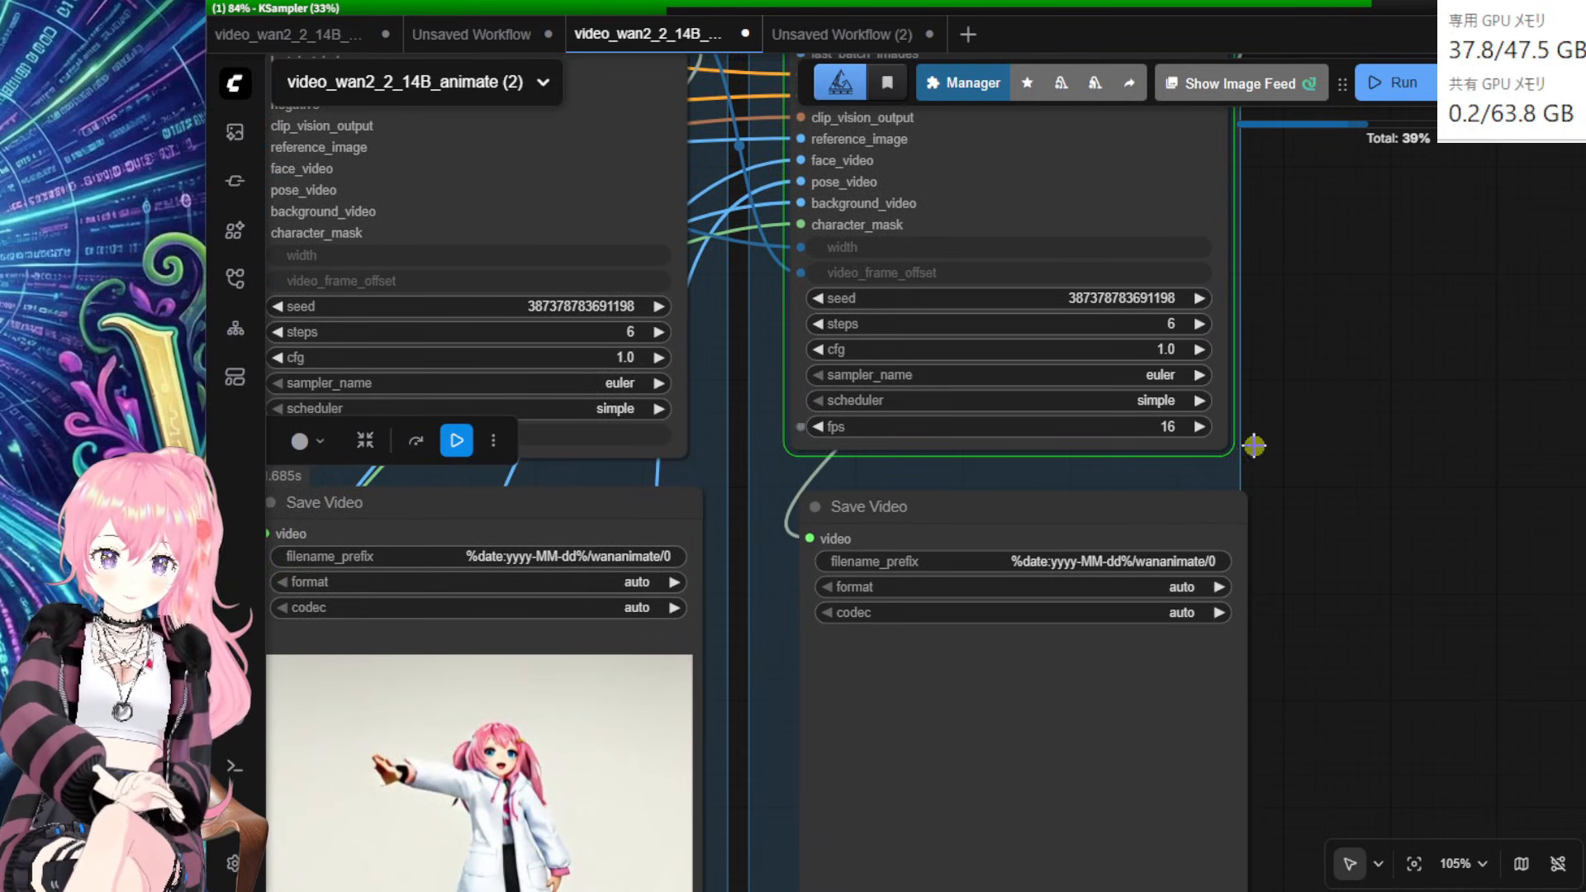
scroll(1327, 466, "down", 6)
left_click_drag(1360, 433, 1451, 614)
Step: Link the FrameRate output to the third Video Extend's fps input
left_click_drag(620, 193, 621, 192)
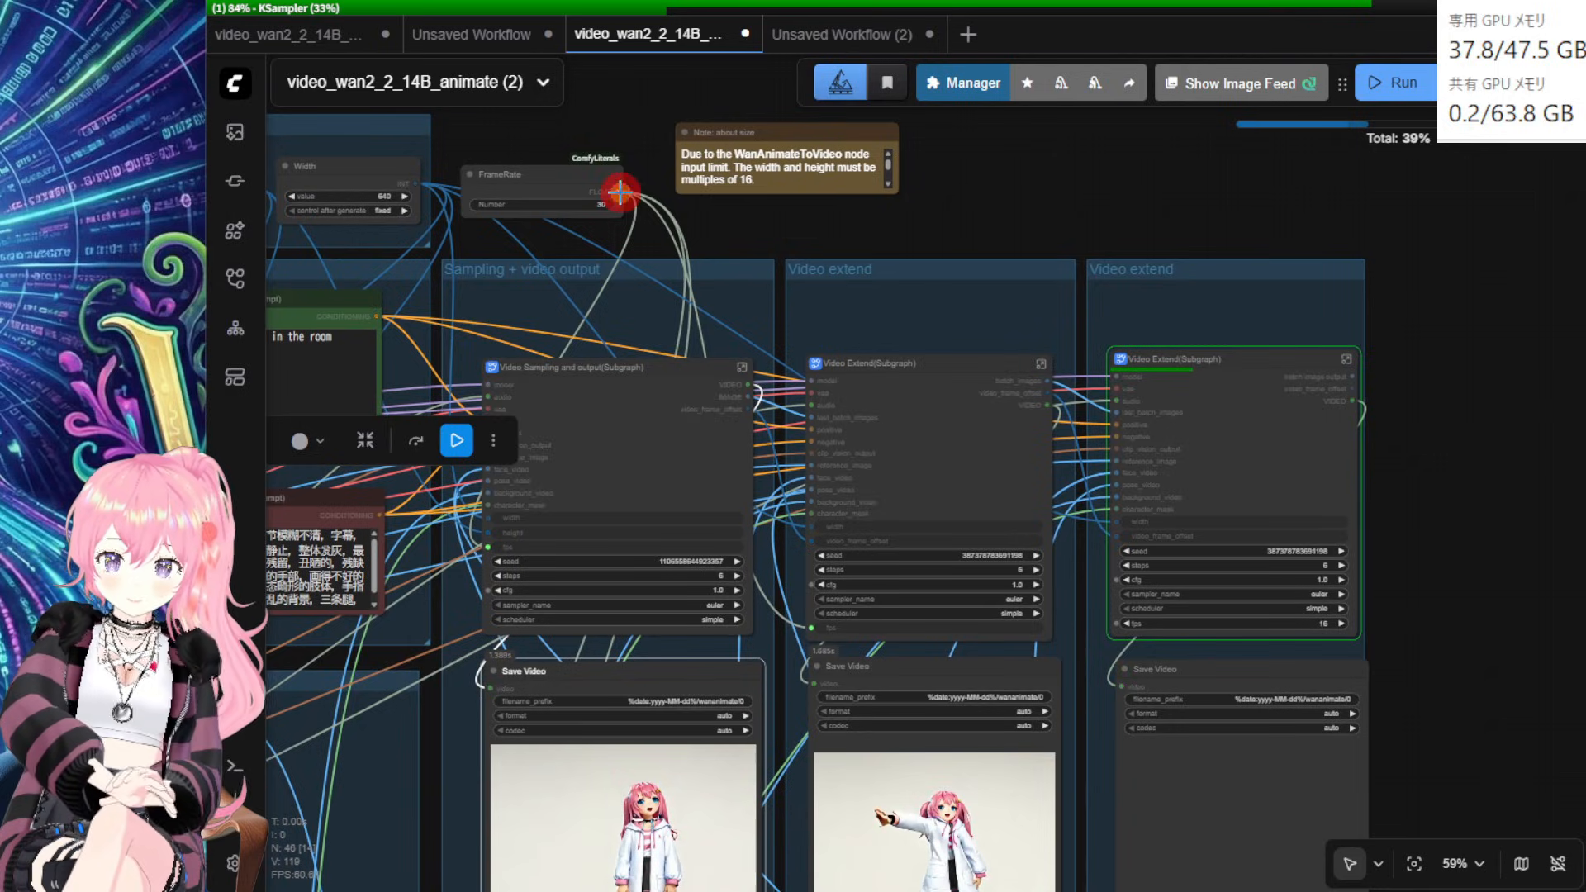
left_click_drag(790, 318, 1117, 629)
scroll(1452, 648, "up", 4)
left_click_drag(1452, 630, 1420, 372)
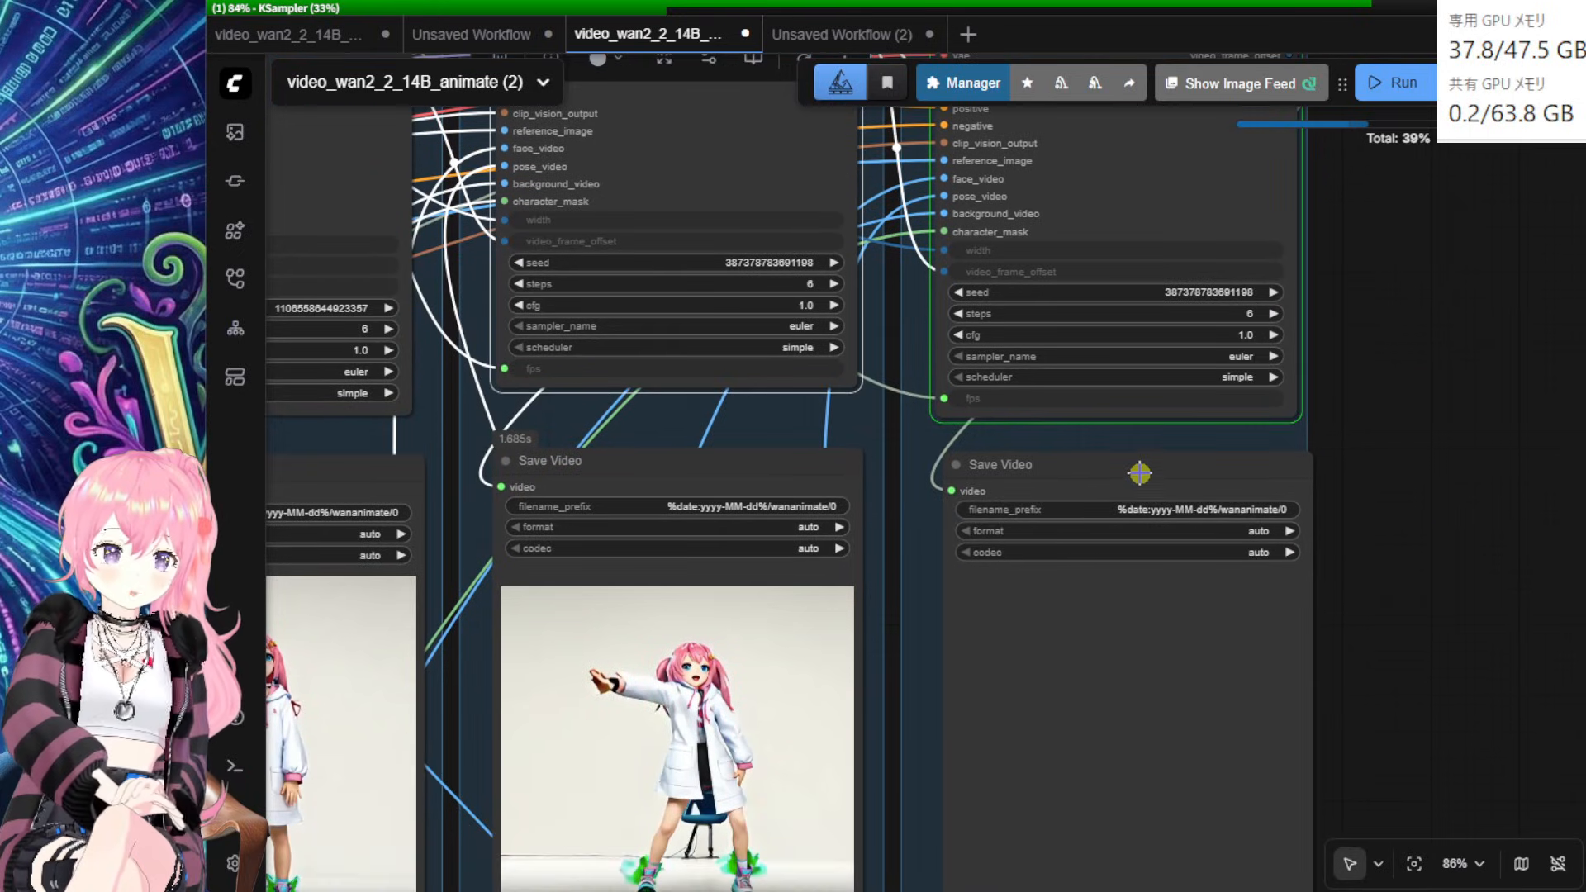
left_click_drag(1139, 472, 1125, 476)
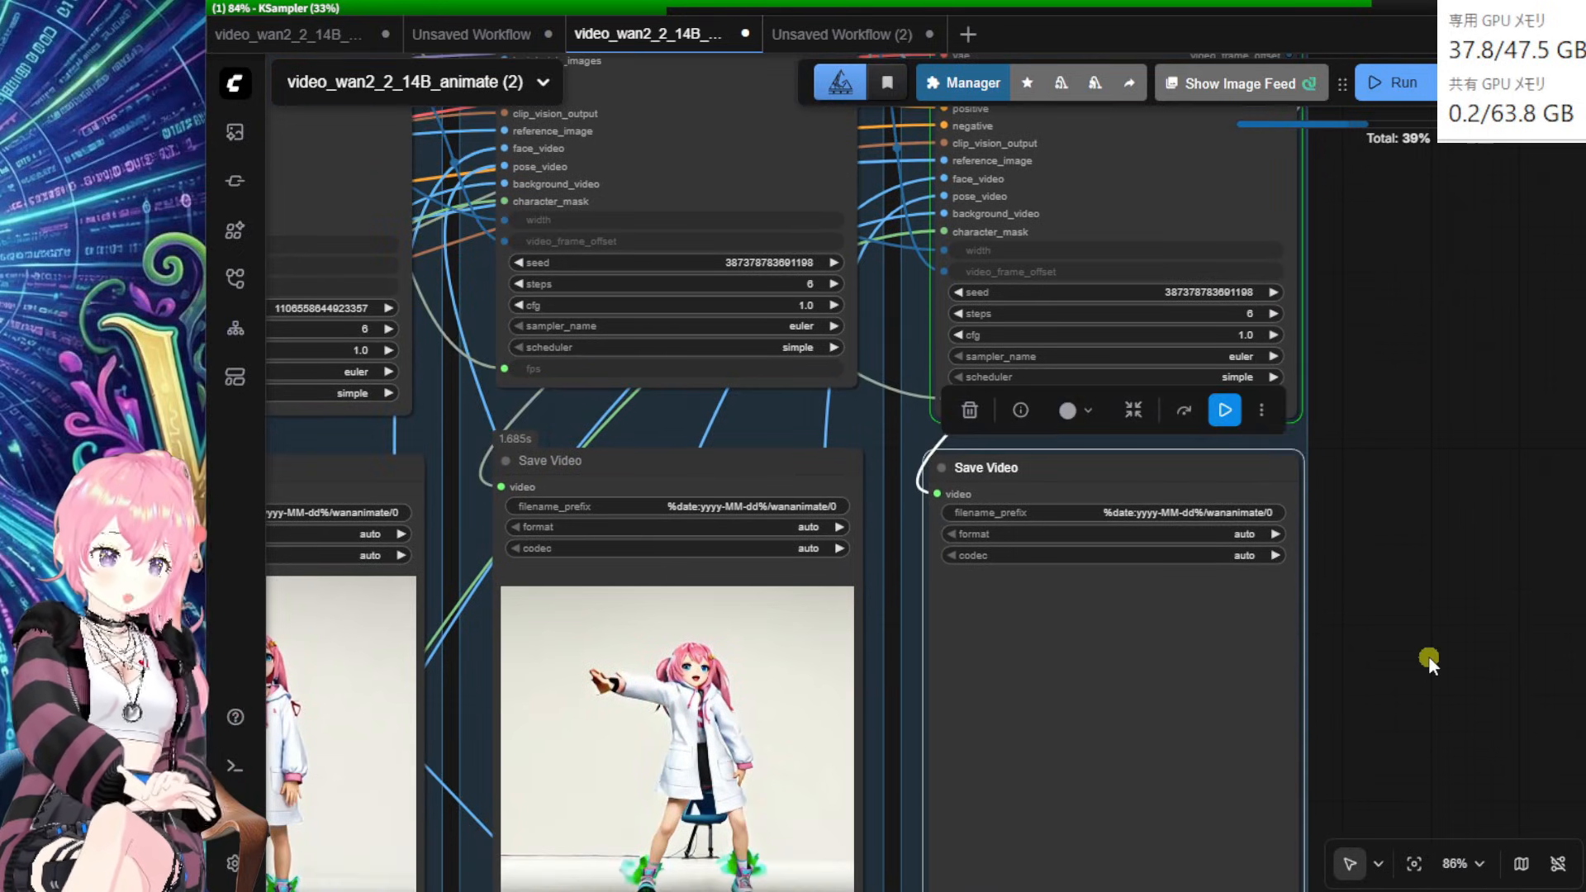
mouse_move(1429, 657)
left_mouse_down()
mouse_move(1495, 563)
mouse_move(1510, 502)
mouse_move(1546, 482)
left_mouse_up()
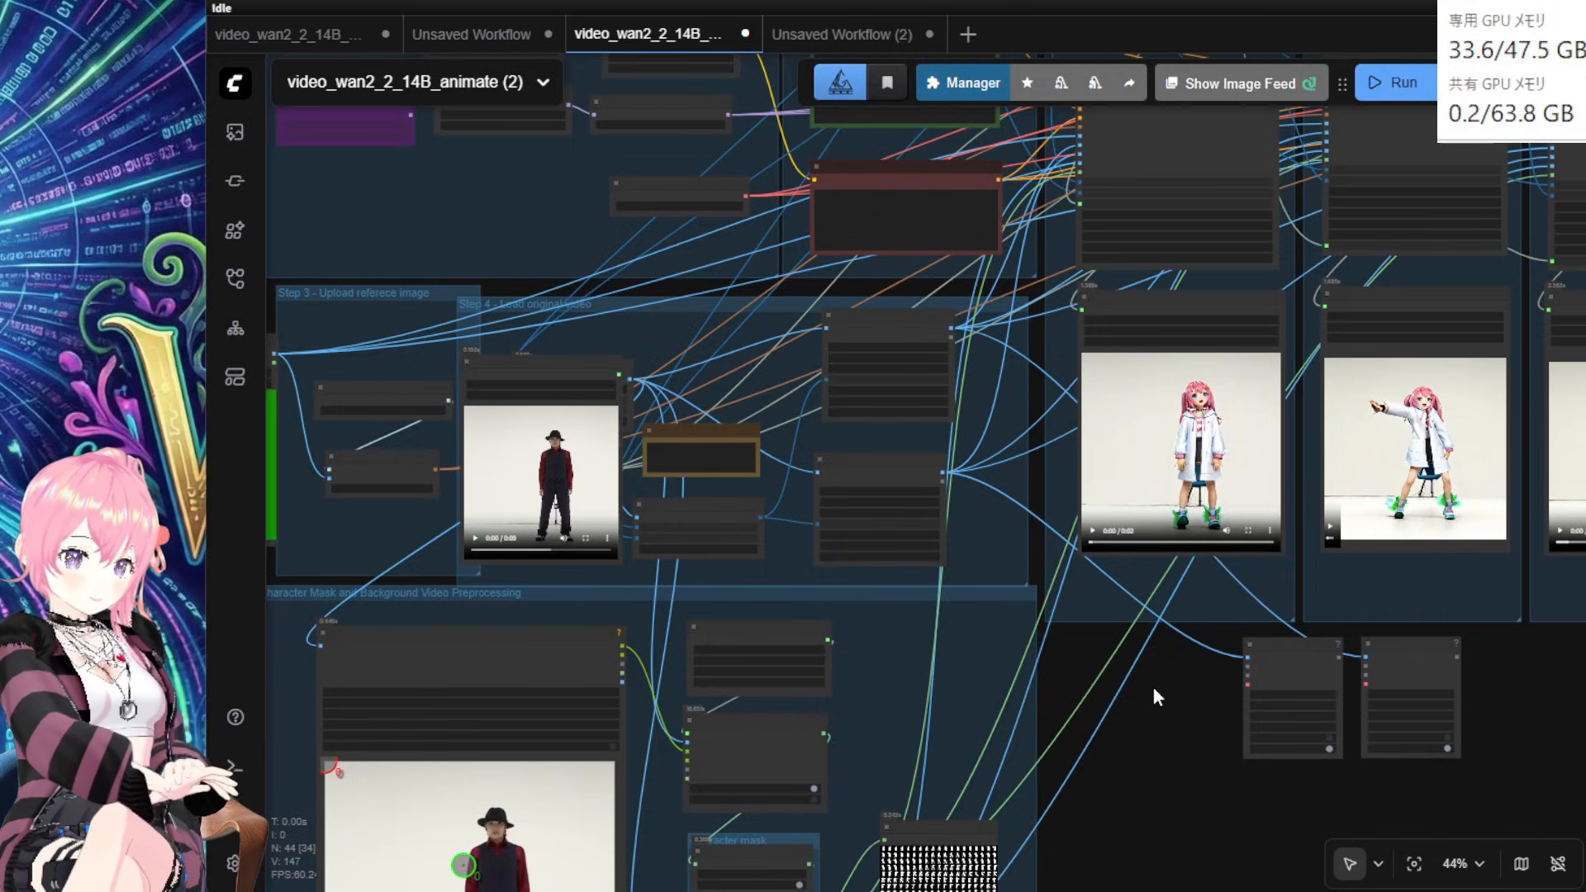
Step: Rearrange the DWPose Estimator and Video Combine nodes to clear space below the previews
scroll(1168, 701, "up", 7)
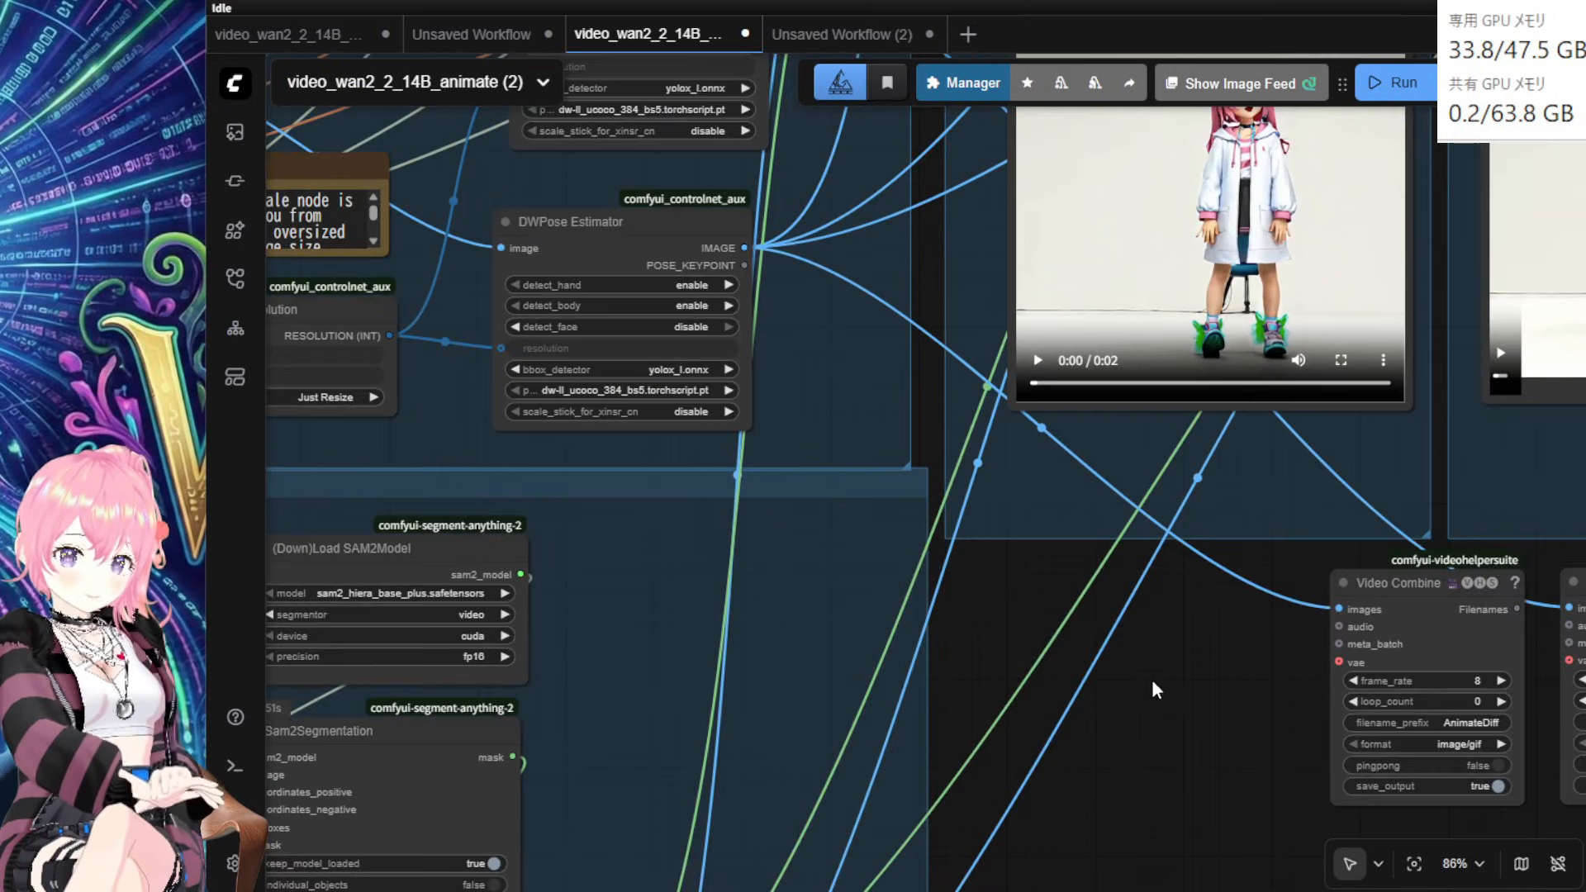
left_click_drag(1047, 622, 1065, 771)
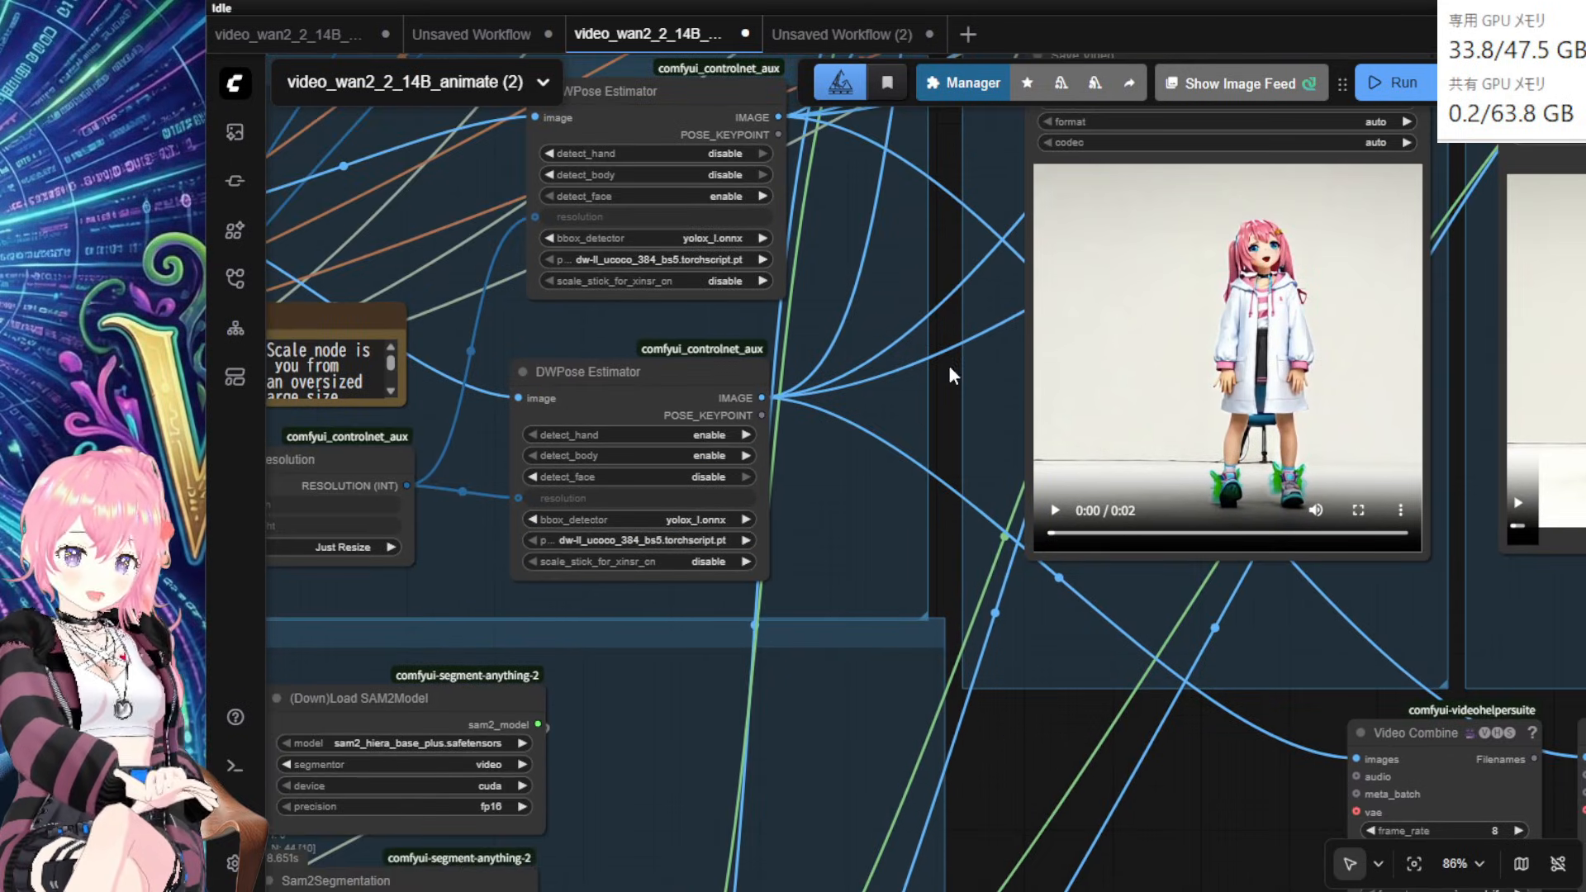
left_click_drag(948, 376, 988, 486)
left_click_drag(722, 452, 735, 451)
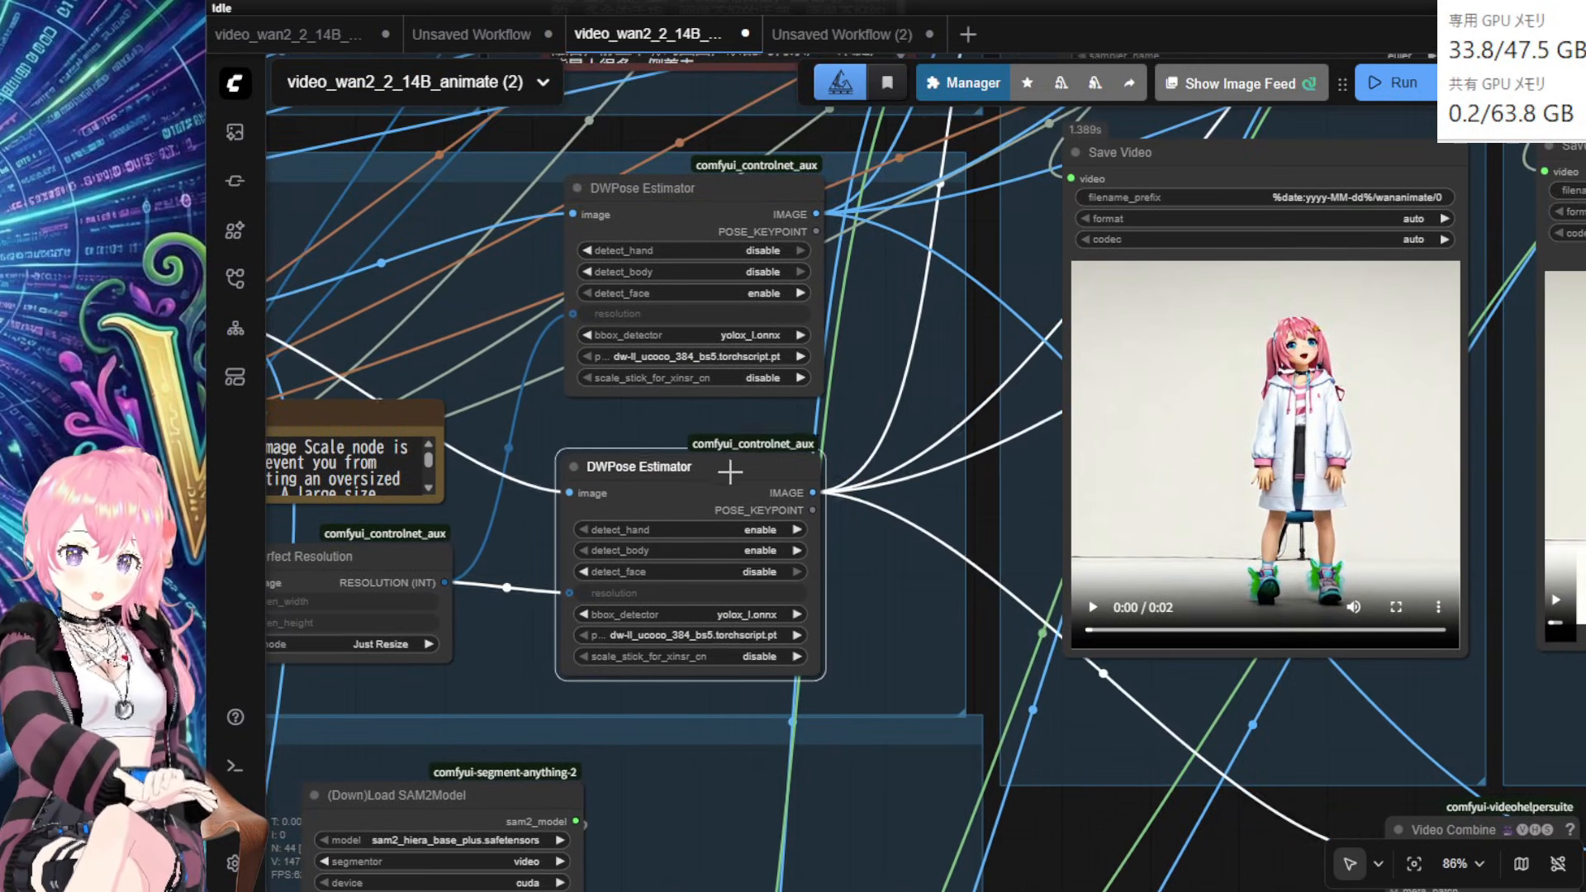
mouse_move(699, 226)
left_mouse_down()
mouse_move(704, 240)
mouse_move(694, 233)
left_mouse_up()
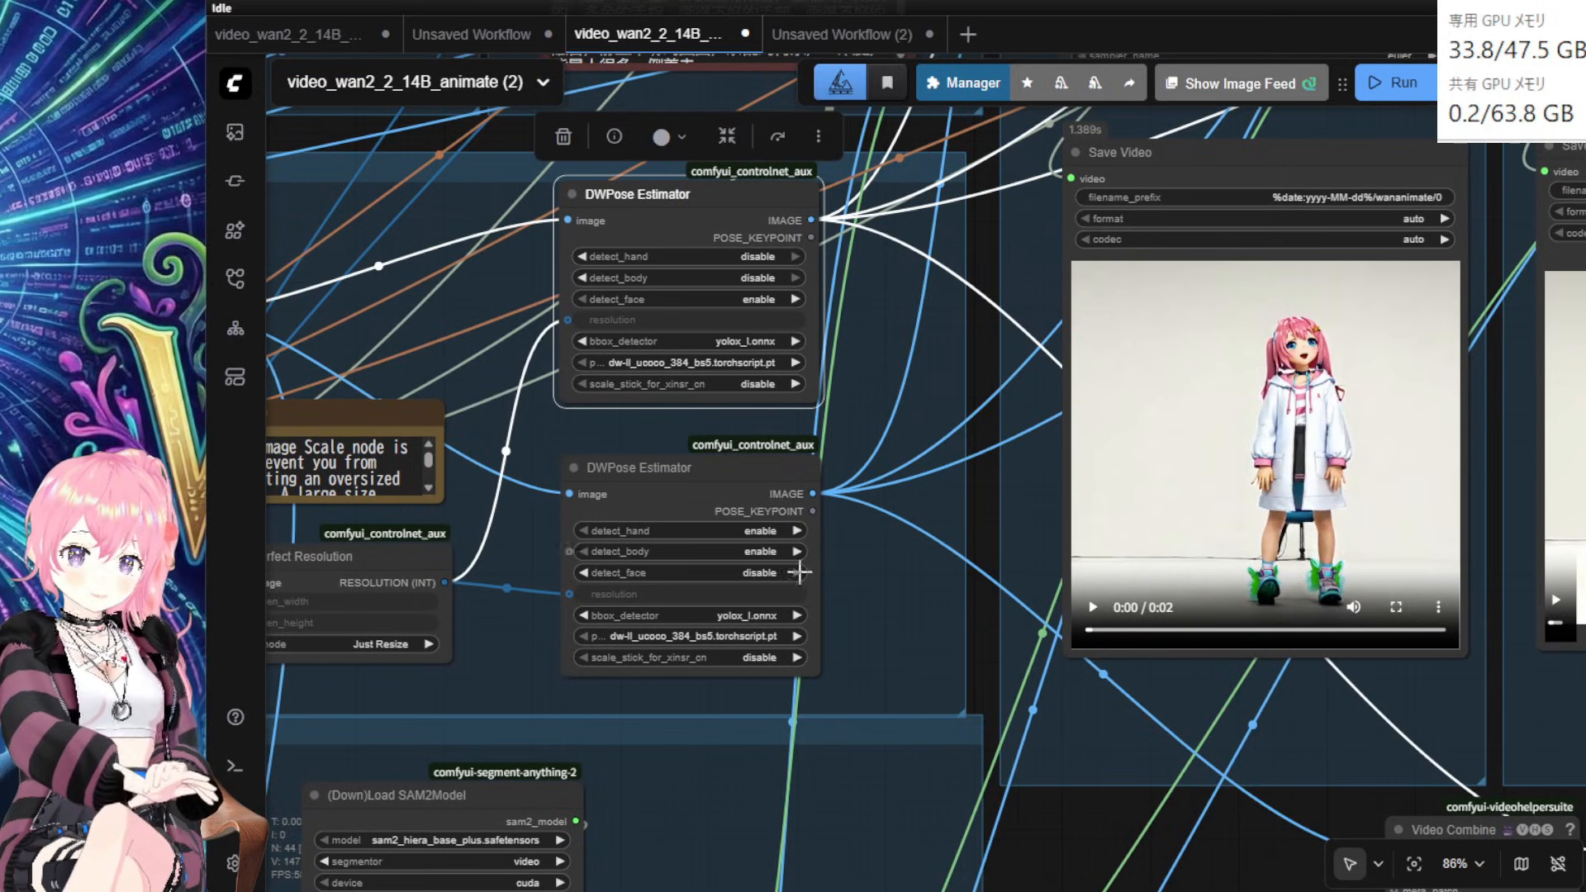
left_click_drag(753, 504, 750, 497)
left_click_drag(1079, 783, 798, 587)
left_click_drag(1215, 686, 1311, 684)
left_click_drag(1423, 679, 1470, 687)
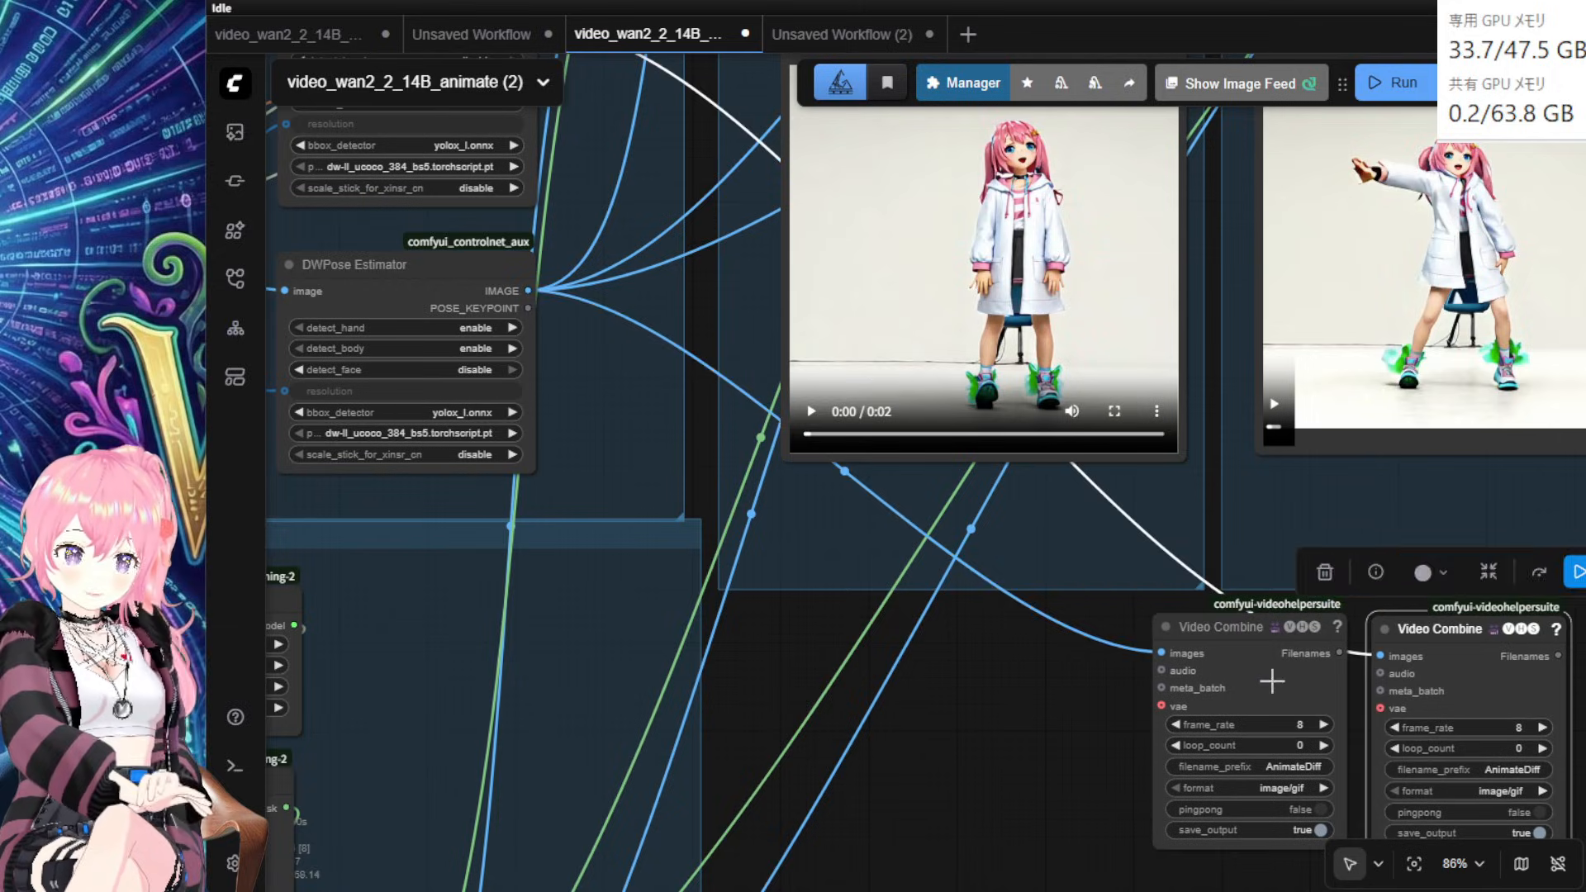
left_click_drag(1274, 683, 1429, 701)
left_click_drag(757, 668, 795, 525)
Step: Add a Load Video (Upload) node and duplicate it
double_click(830, 513)
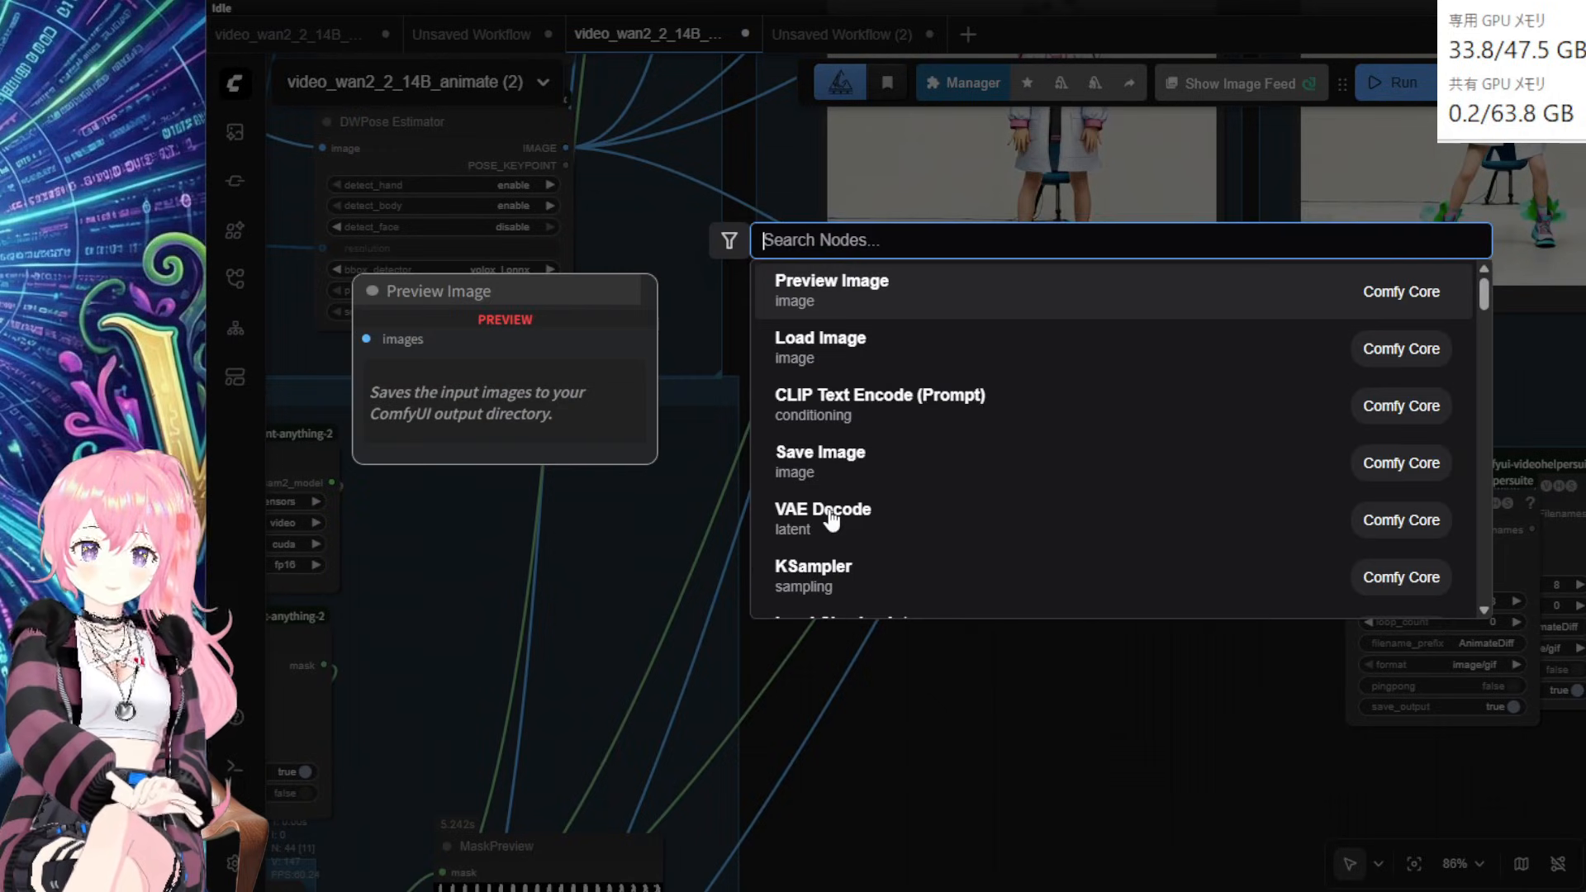
type("video l oa")
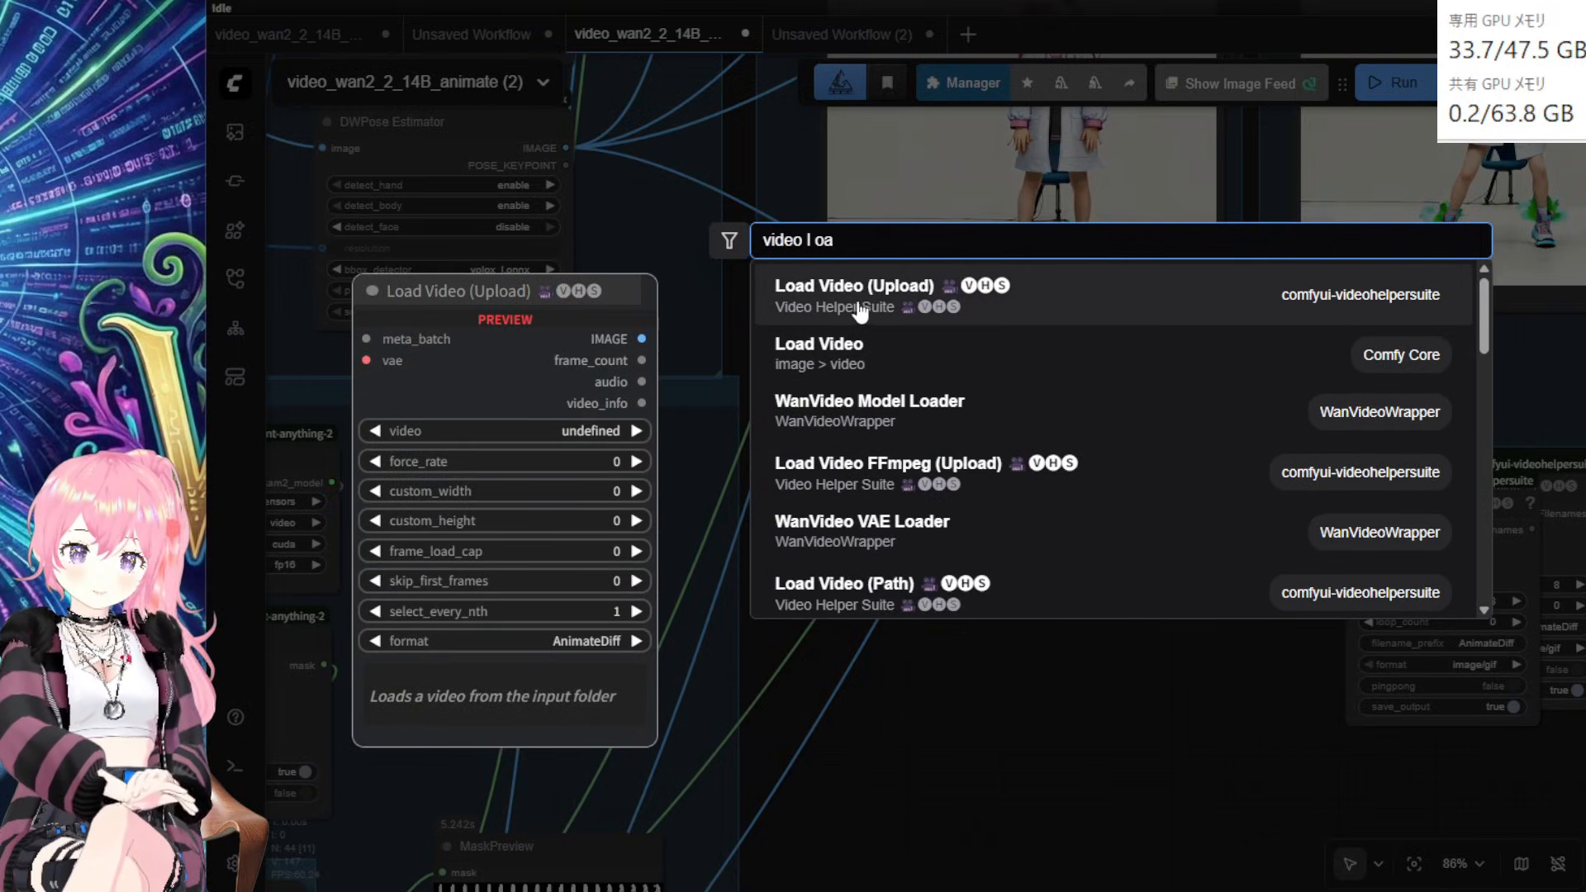
left_click(884, 311)
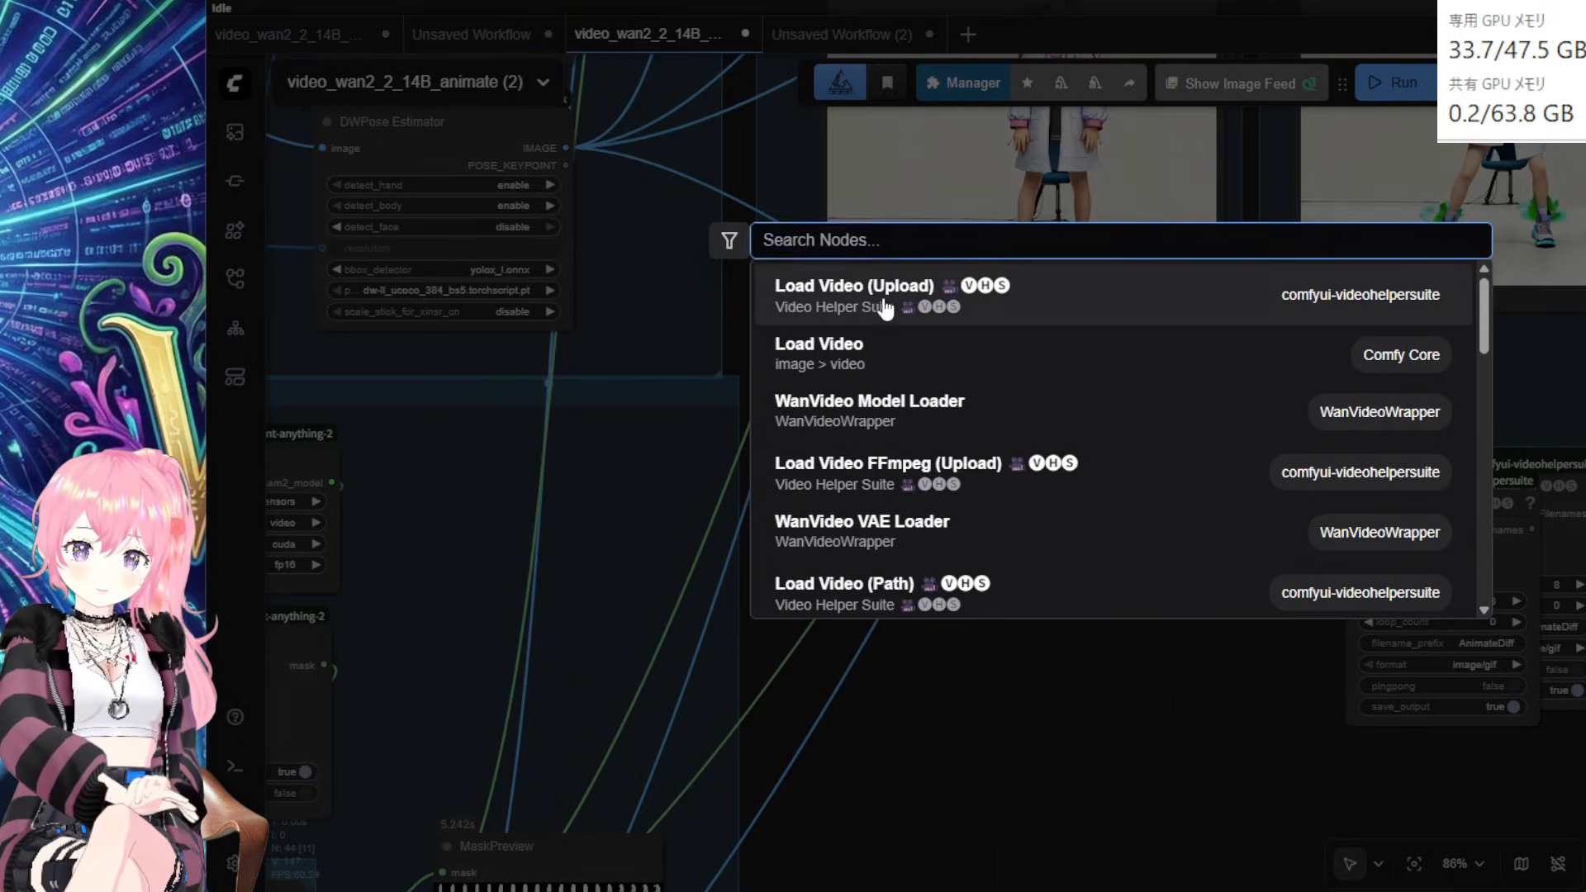
left_click_drag(952, 514, 900, 495)
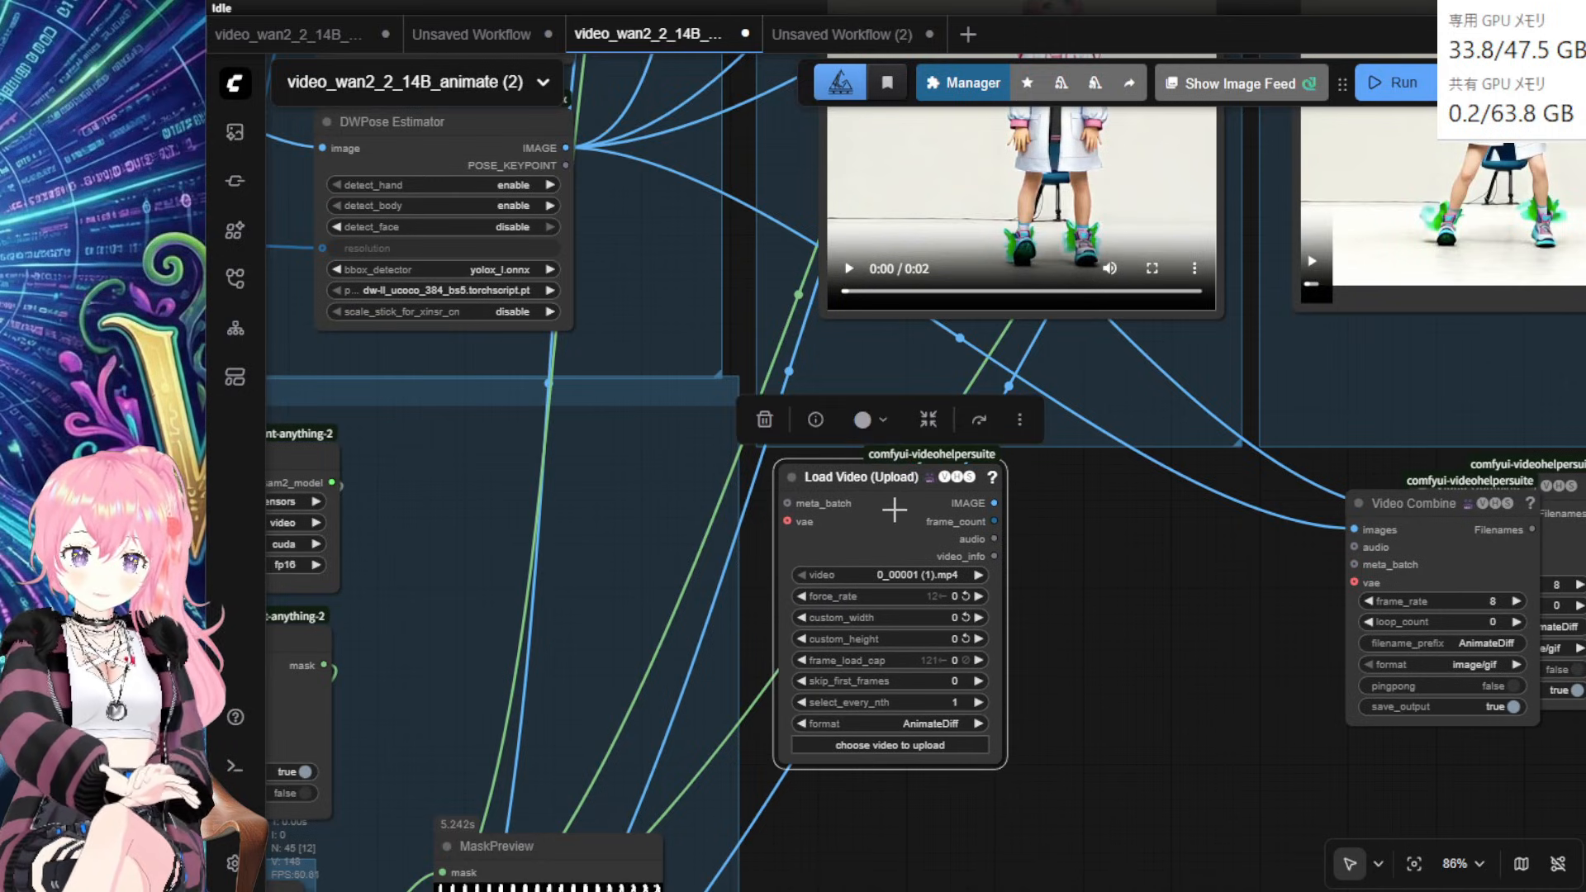
key("ctrl+v")
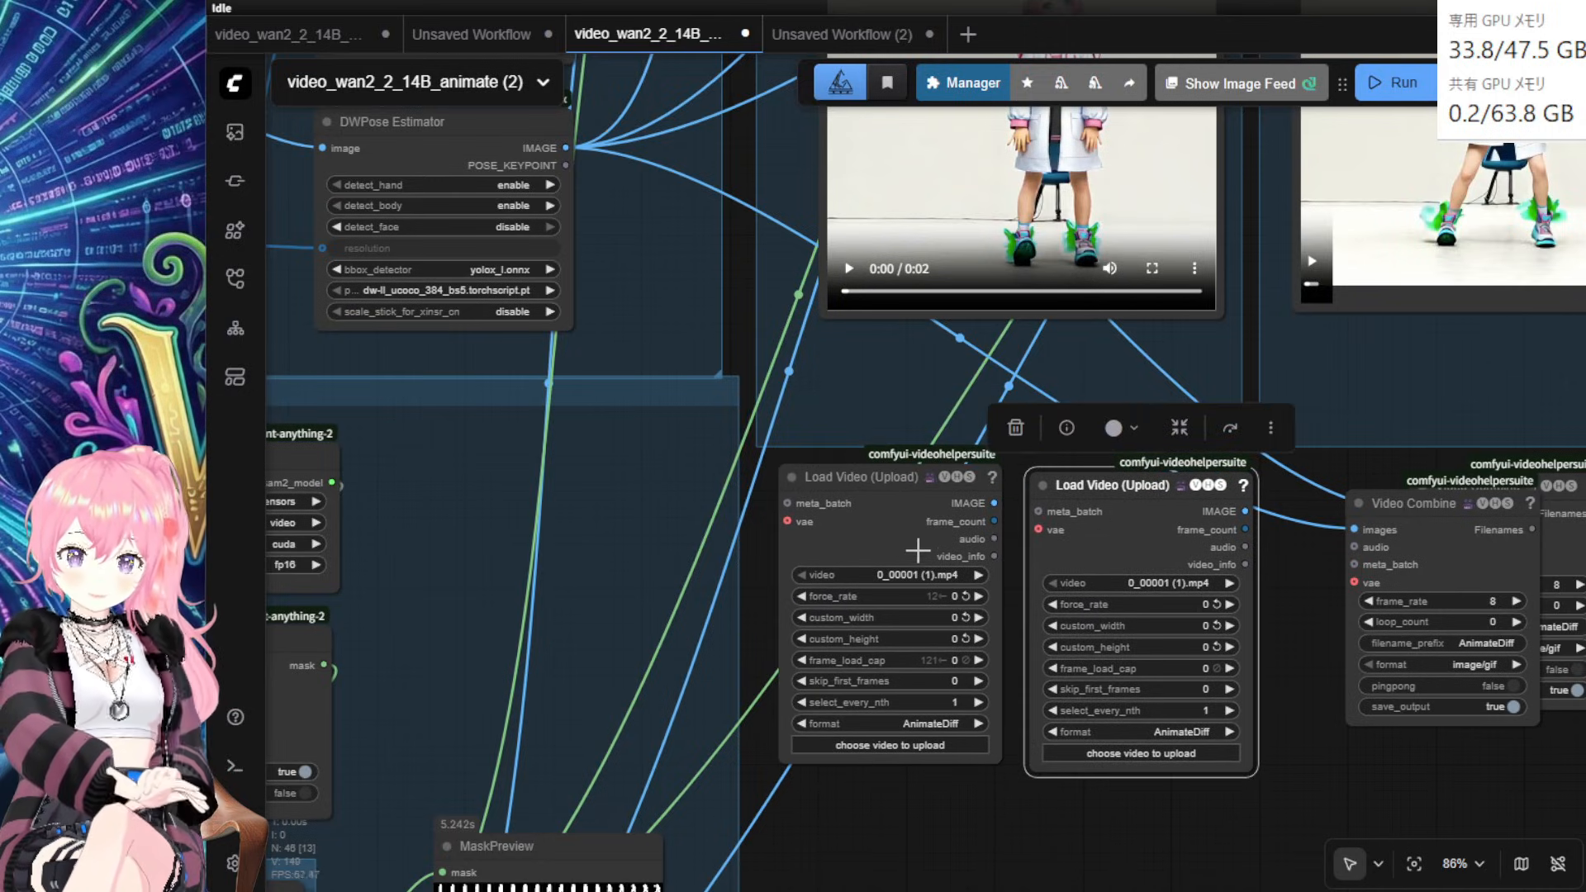
left_click_drag(905, 524, 898, 531)
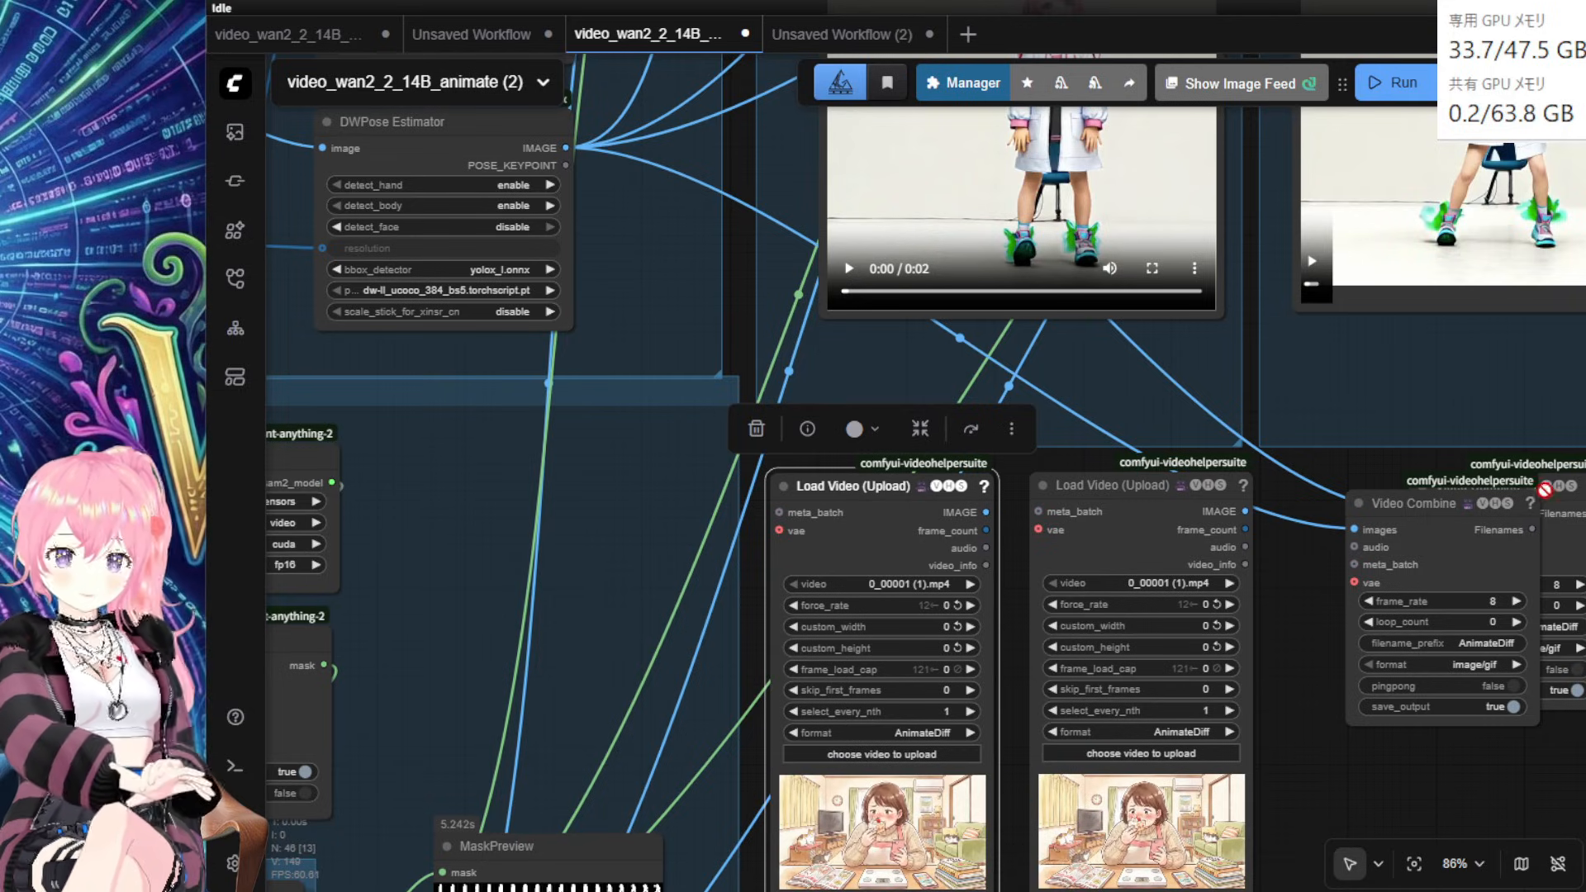
Step: Load 0_00001 (3).mp4 into the right loader and 0_00001 (2).mp4 into the left
left_click_drag(1545, 490, 1132, 818)
left_click_drag(1276, 664, 1211, 431)
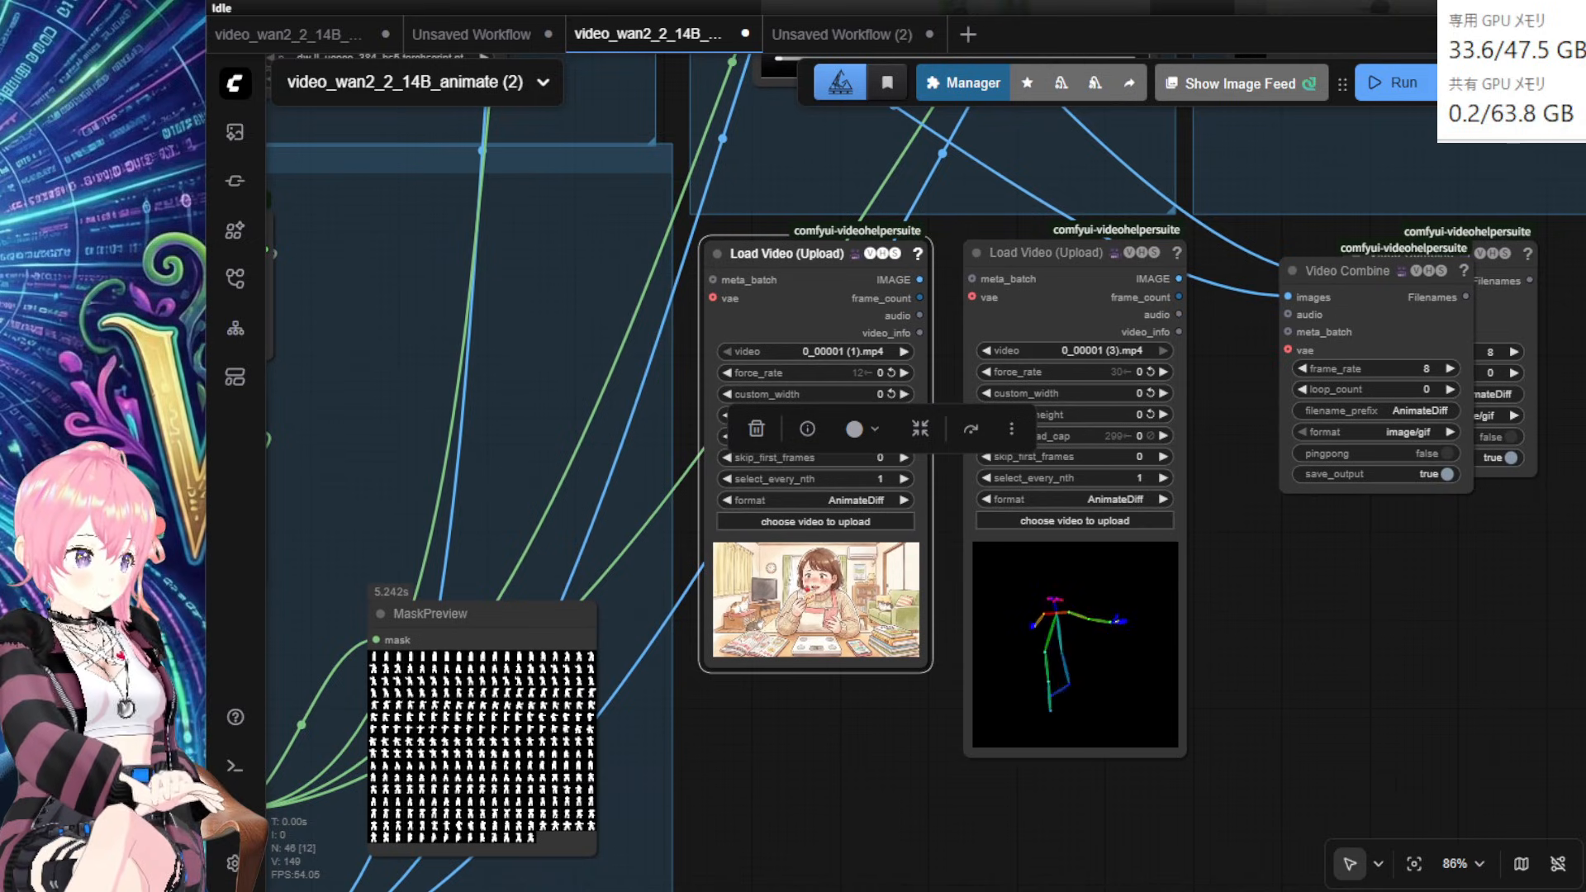
left_click_drag(1561, 496, 810, 565)
left_click_drag(1264, 627, 1463, 763)
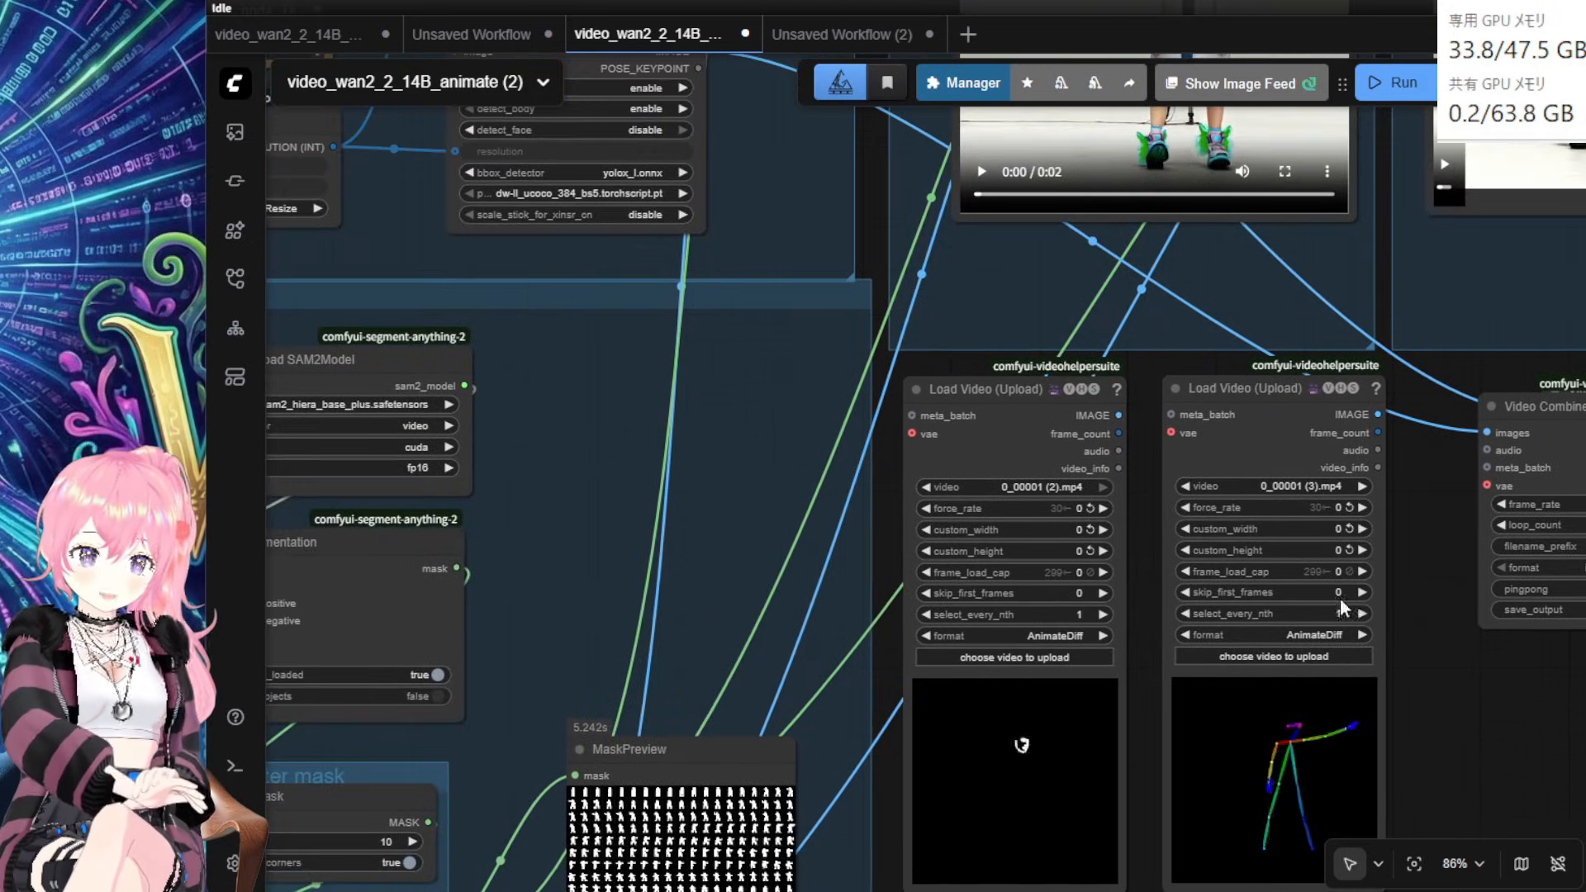
Step: Place the 0_00001 (2).mp4 loader beside the DWPose nodes and wire its IMAGE to face_video
left_click_drag(1075, 389, 828, 317)
left_click_drag(1020, 397, 1037, 758)
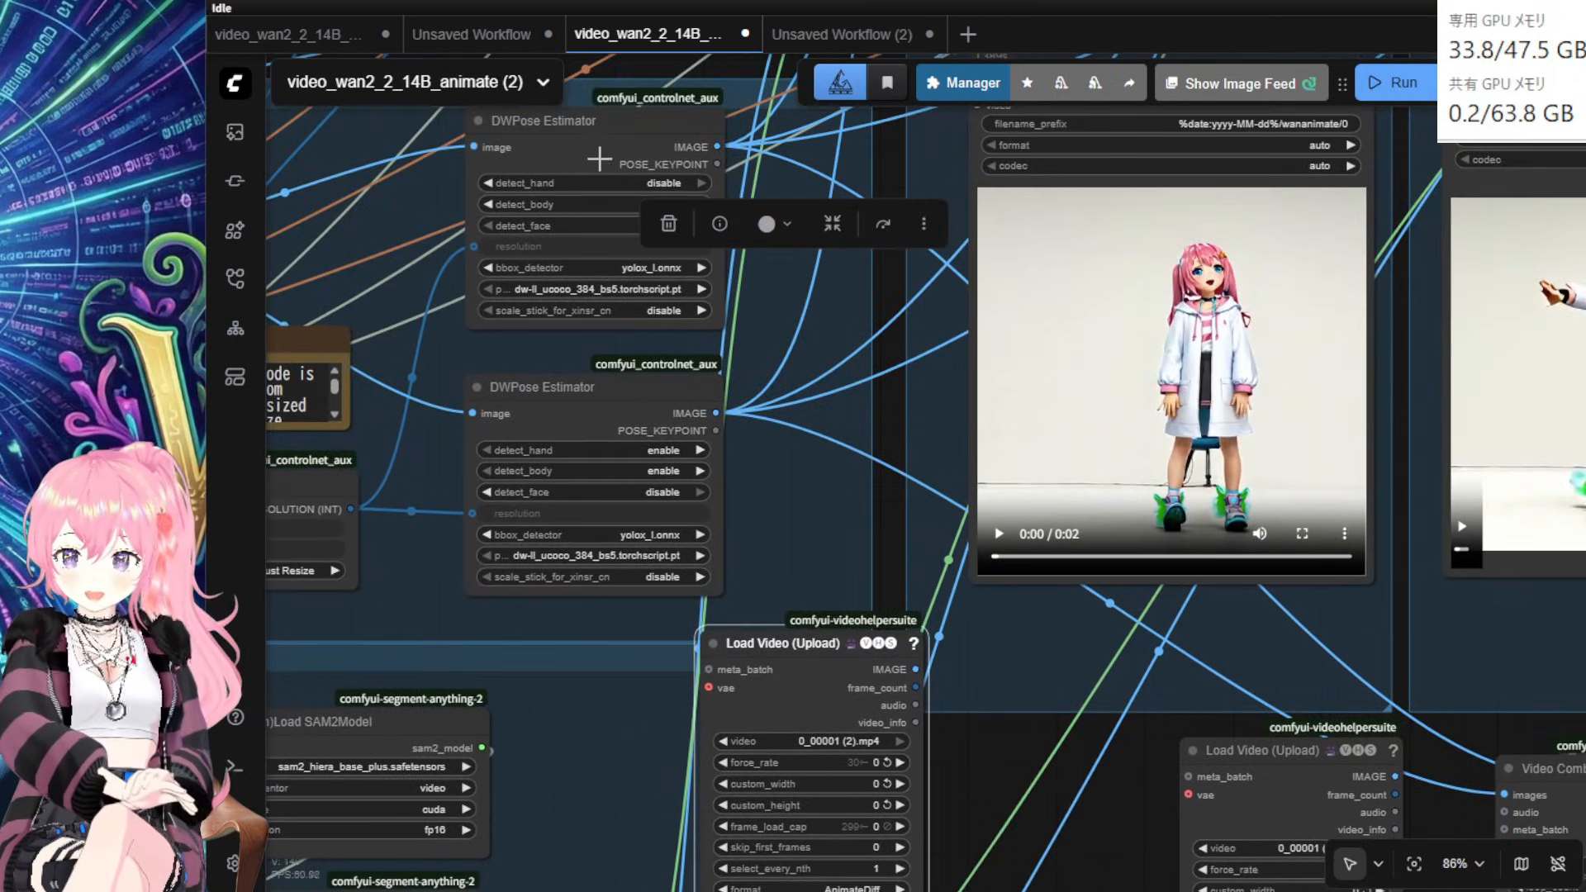
left_click_drag(599, 158, 495, 237)
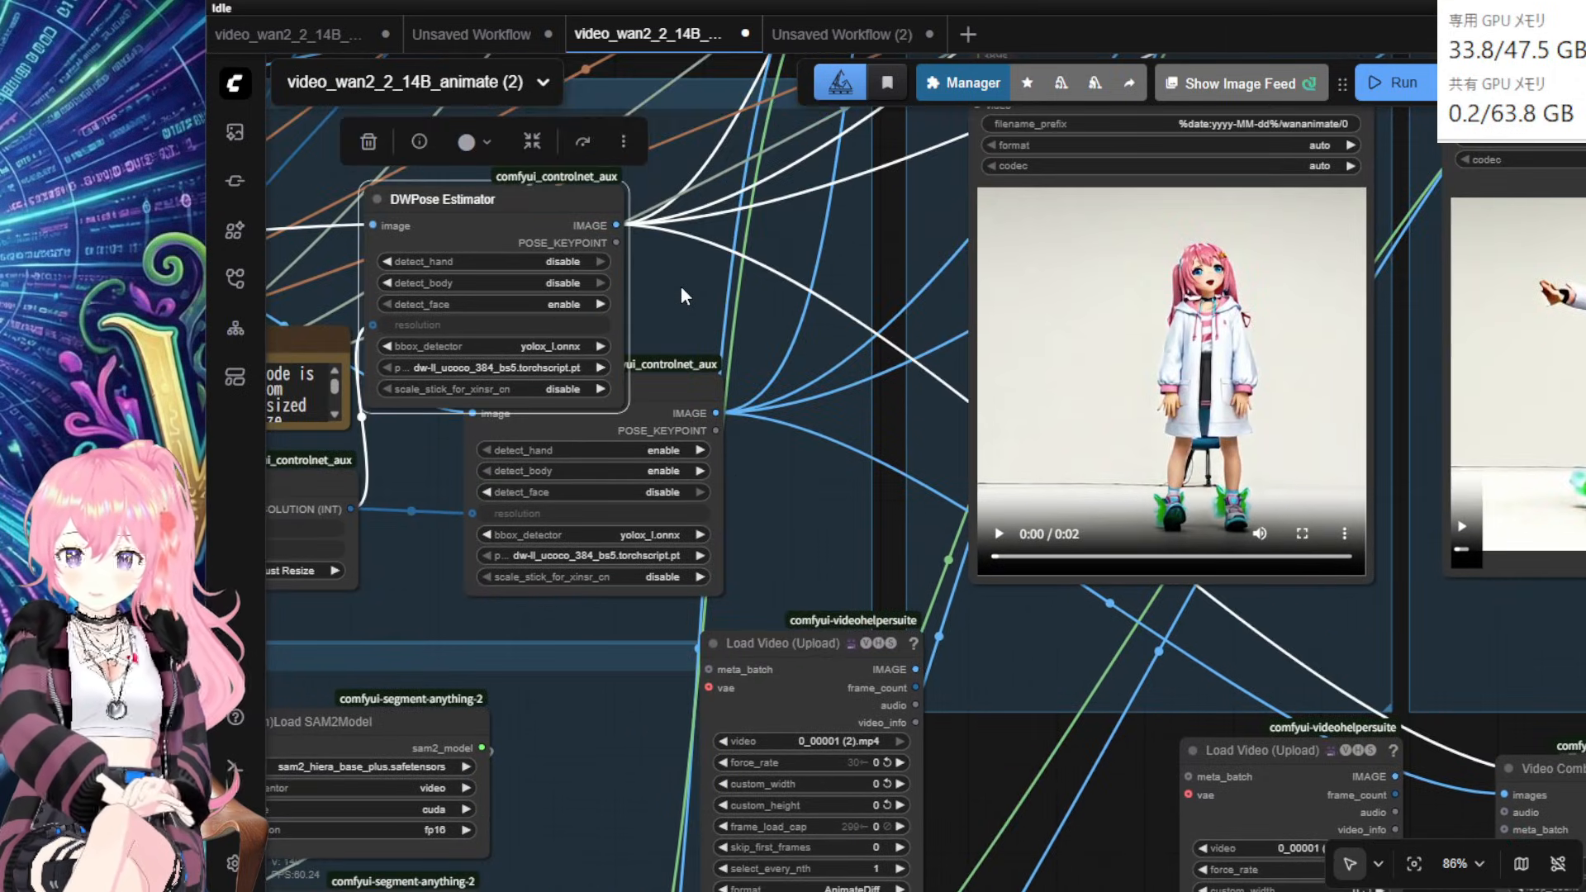
mouse_move(678, 293)
left_mouse_down()
mouse_move(620, 276)
mouse_move(652, 303)
left_mouse_up()
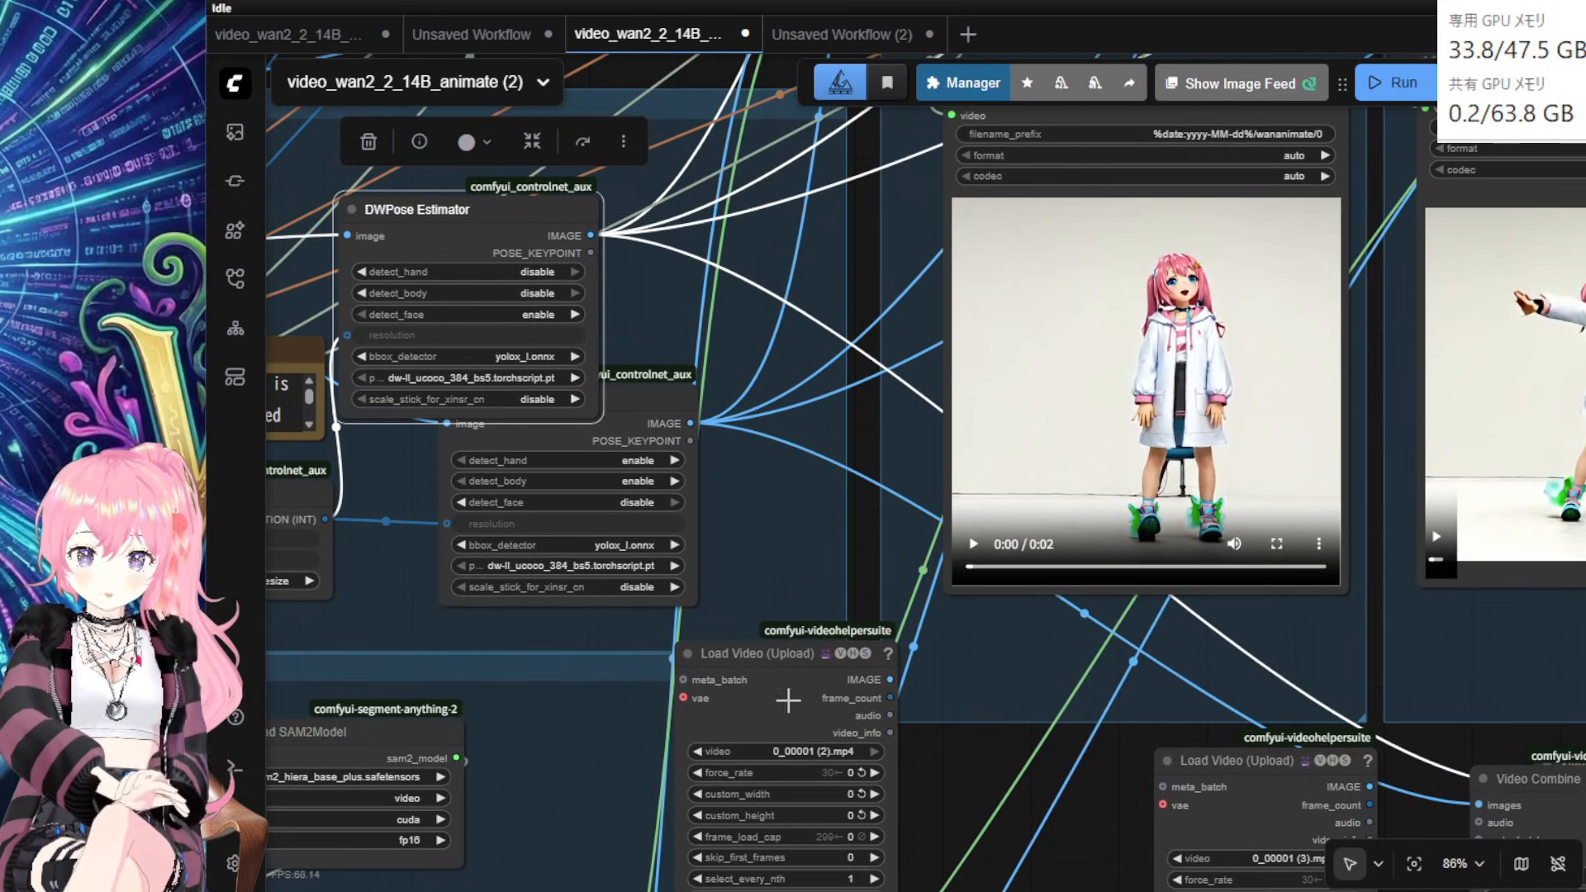
left_click_drag(788, 701, 737, 317)
left_click_drag(898, 256, 1093, 674)
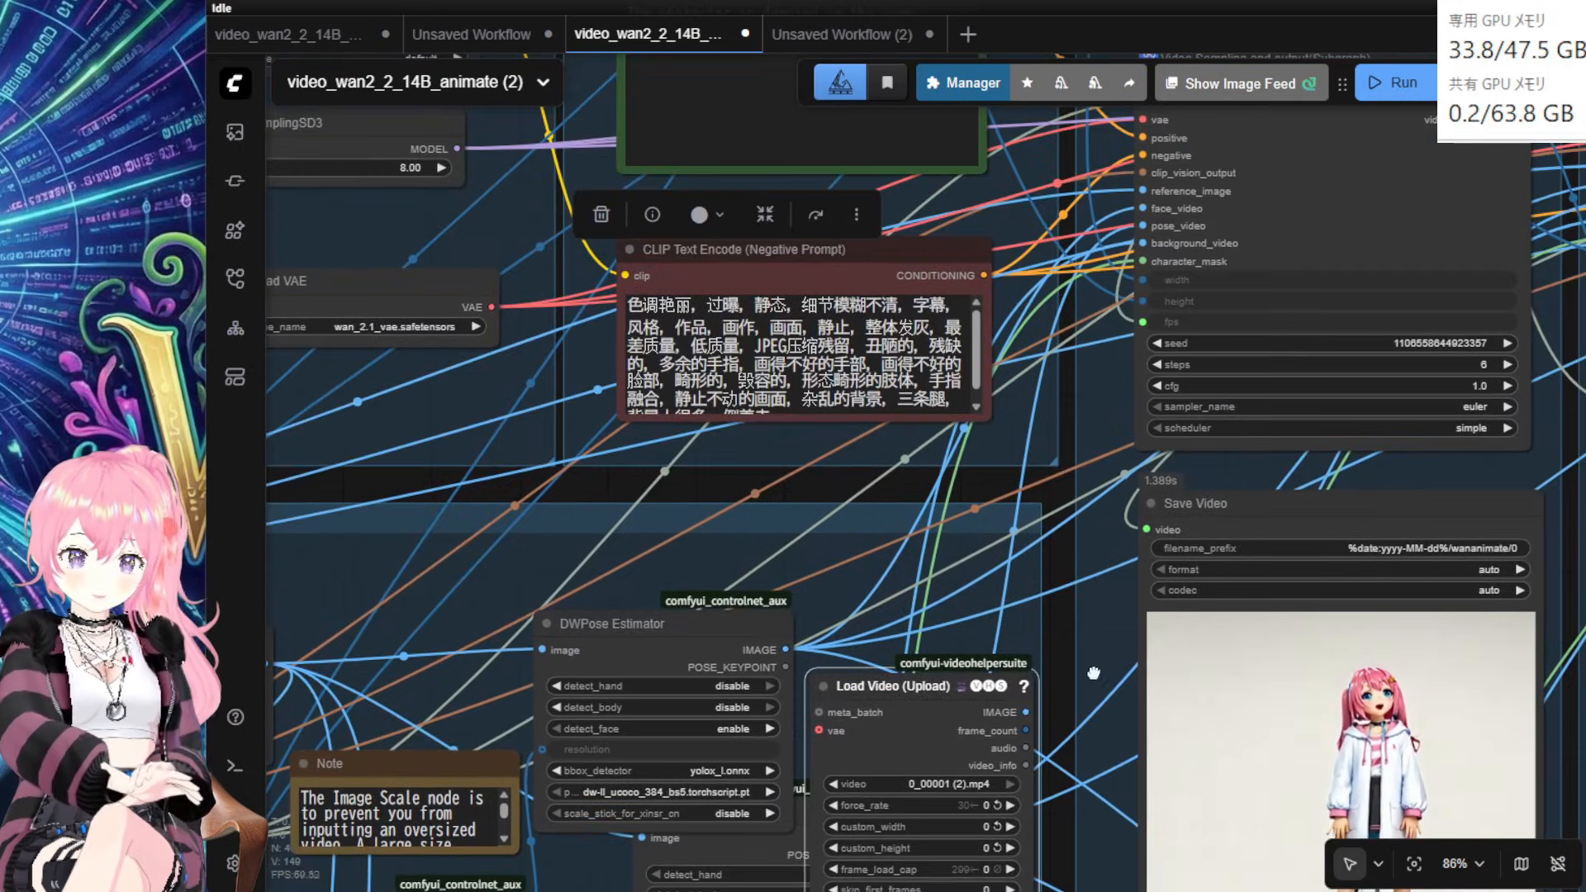
left_click_drag(1027, 713, 1144, 209)
left_click_drag(1129, 682, 770, 584)
Step: Route the first loader's IMAGE through a reroute into the Video Extend face_video inputs
left_click_drag(666, 614, 1052, 272)
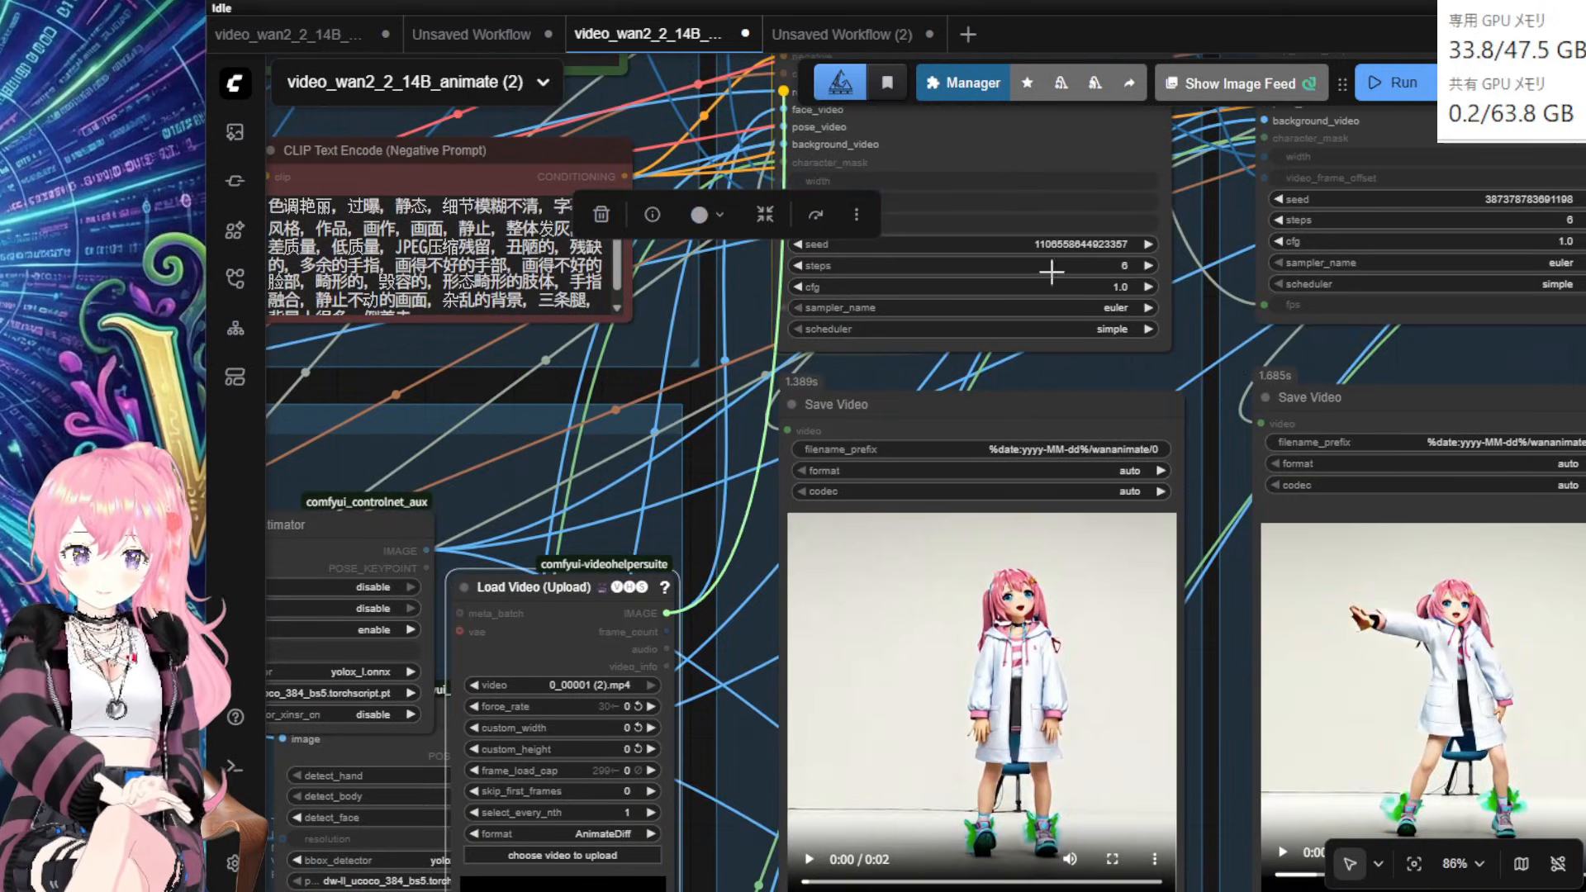
left_click_drag(1140, 213, 1203, 329)
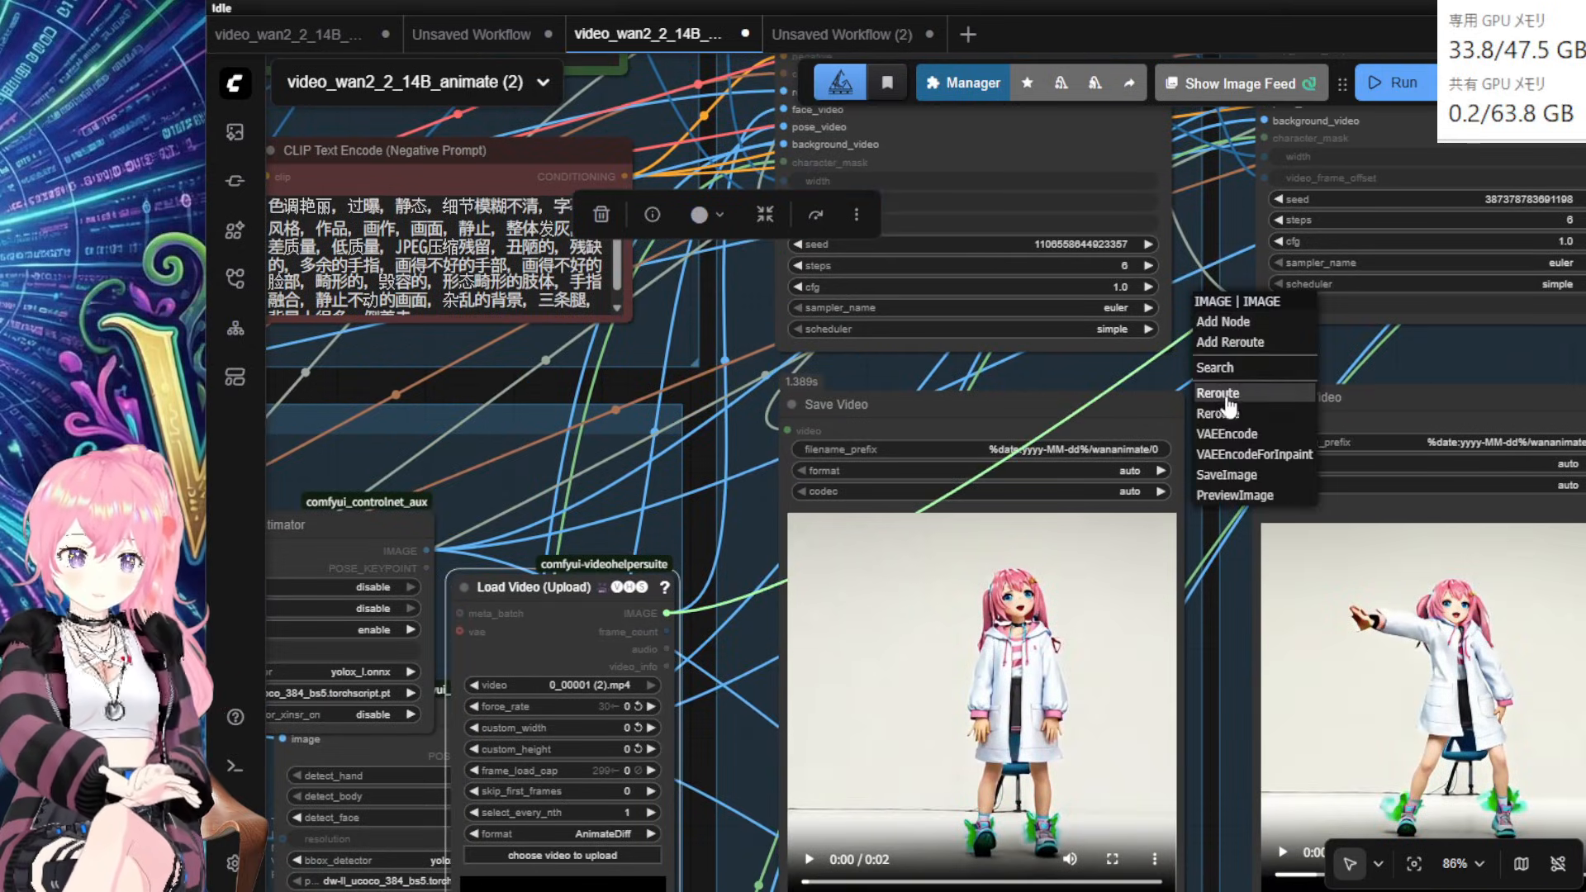
left_click(1227, 407)
left_click_drag(1378, 357, 1322, 621)
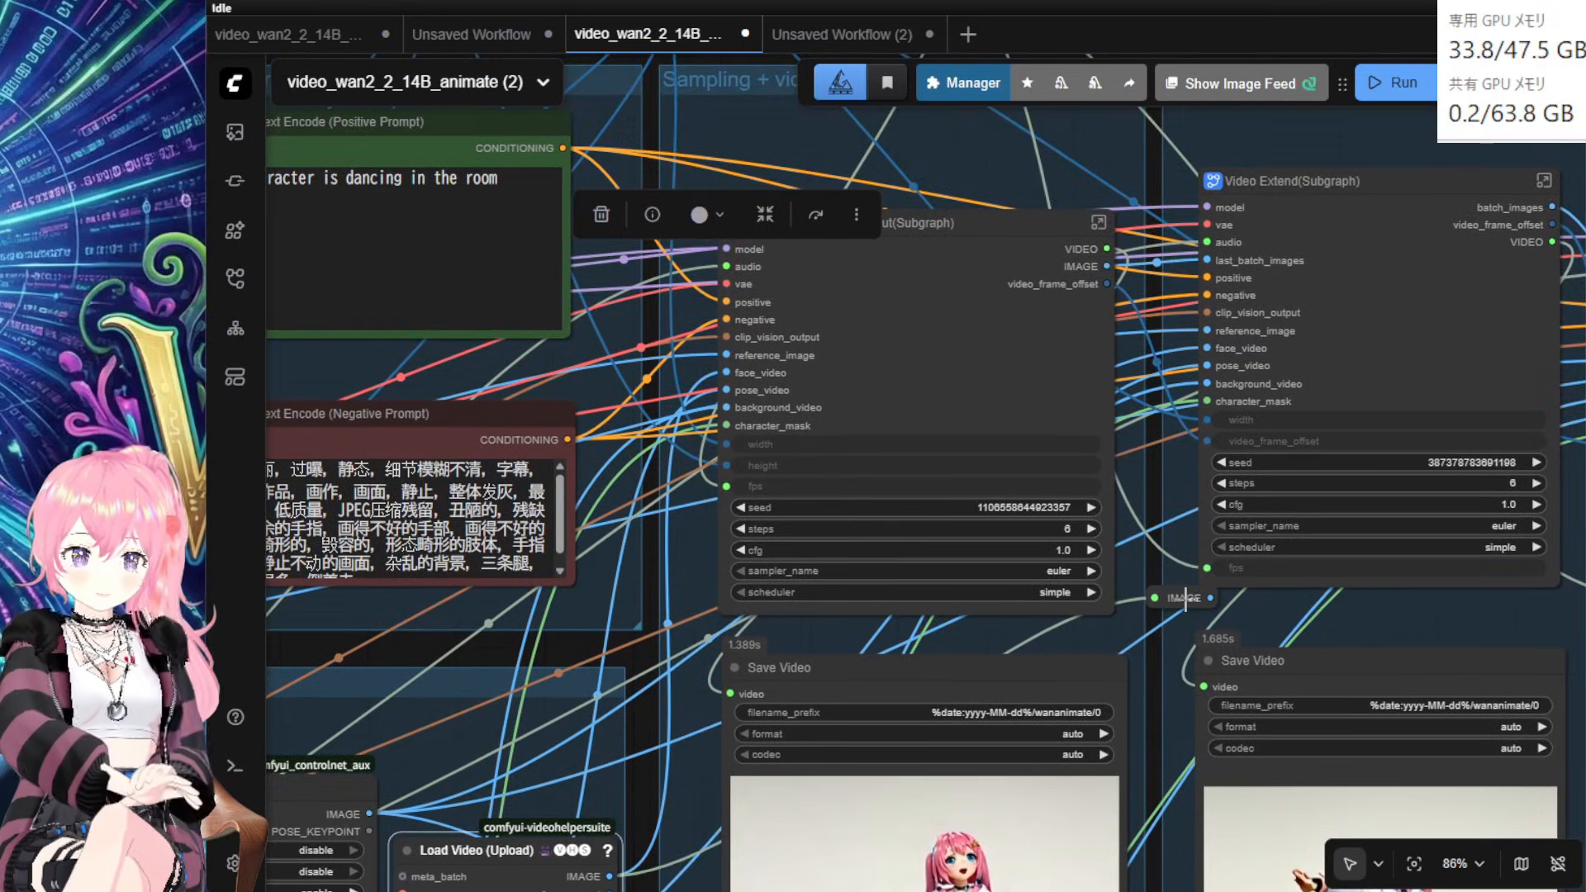
left_click_drag(1184, 598, 997, 330)
left_click_drag(1026, 331, 1100, 336)
left_click_drag(1200, 357, 1205, 348)
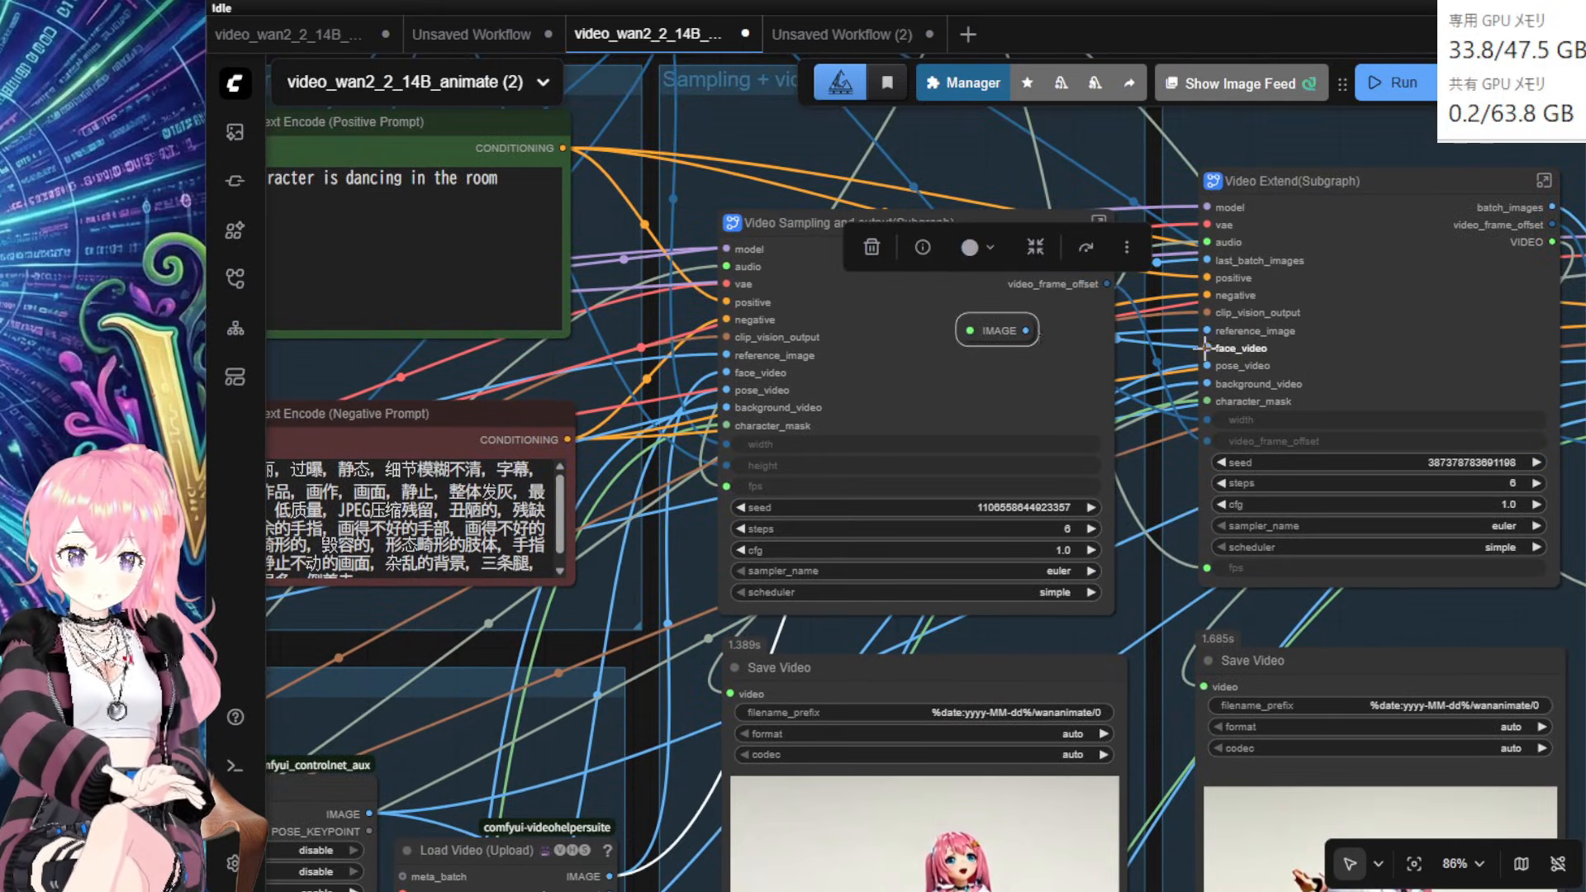
left_click_drag(1002, 327, 1121, 436)
left_click_drag(875, 417, 576, 693)
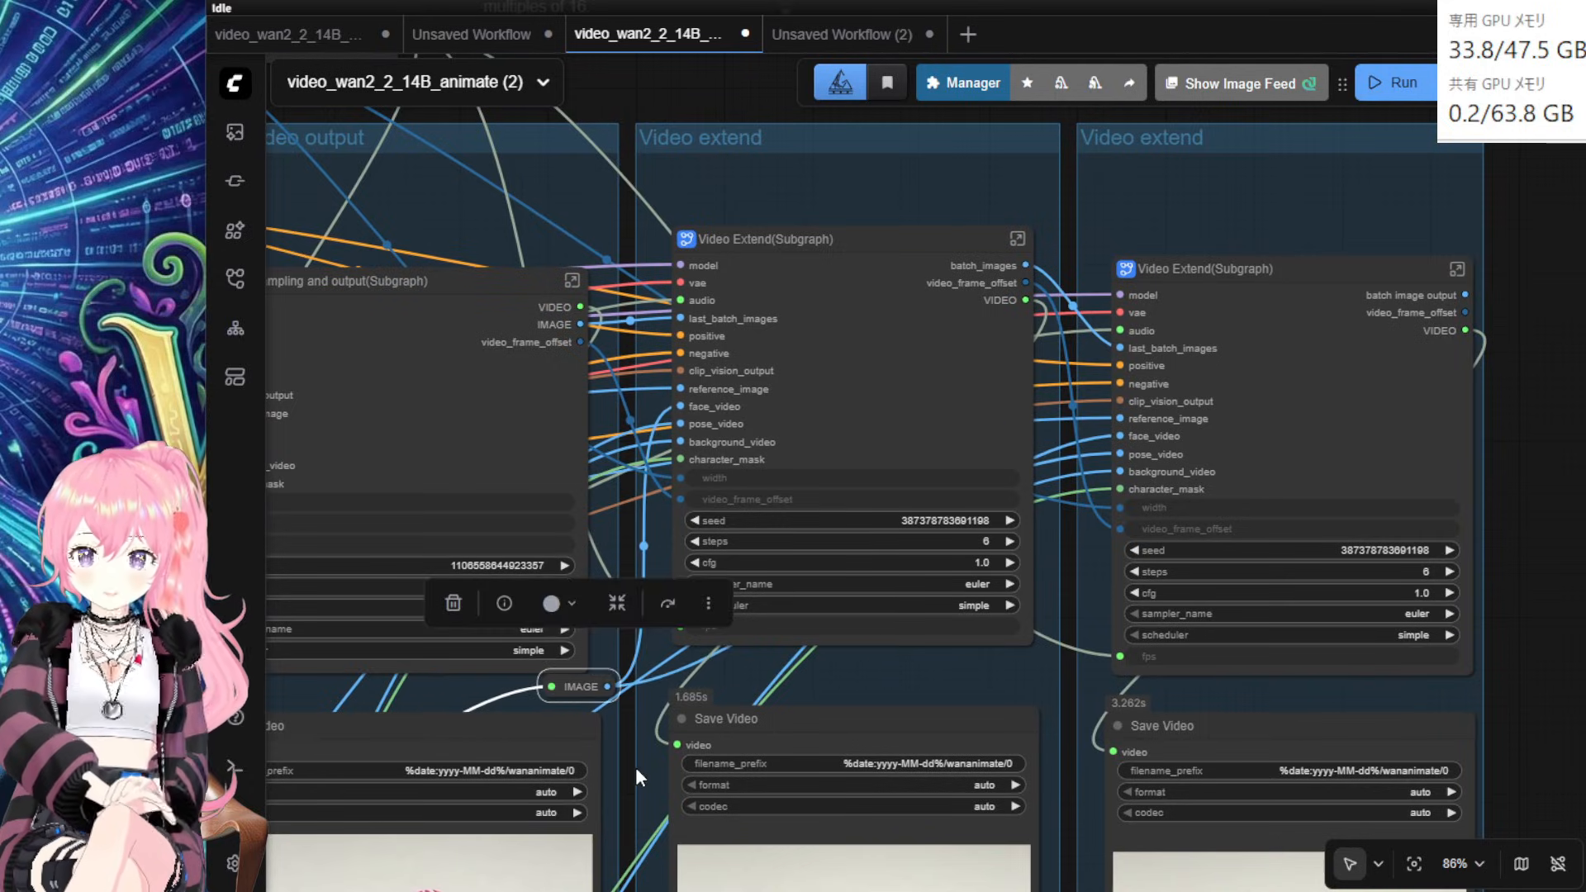
Step: Move the 0_00001 (3).mp4 loader next to the other video loader
left_click_drag(632, 770, 1237, 158)
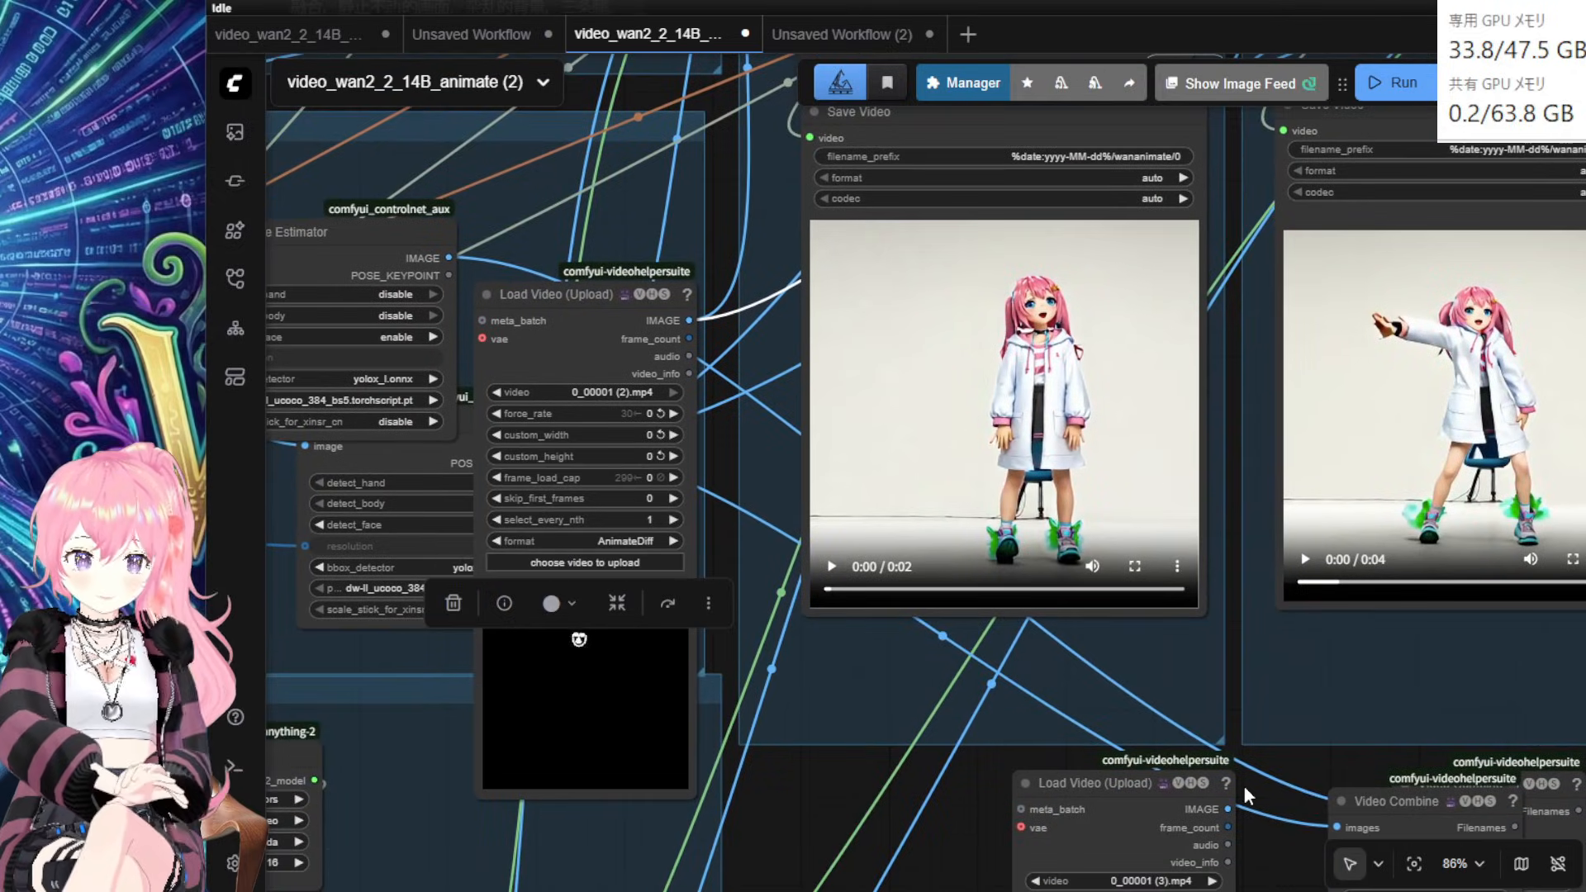
left_click_drag(1244, 796, 1360, 538)
left_click_drag(1247, 533, 897, 142)
left_click_drag(1210, 591, 1170, 891)
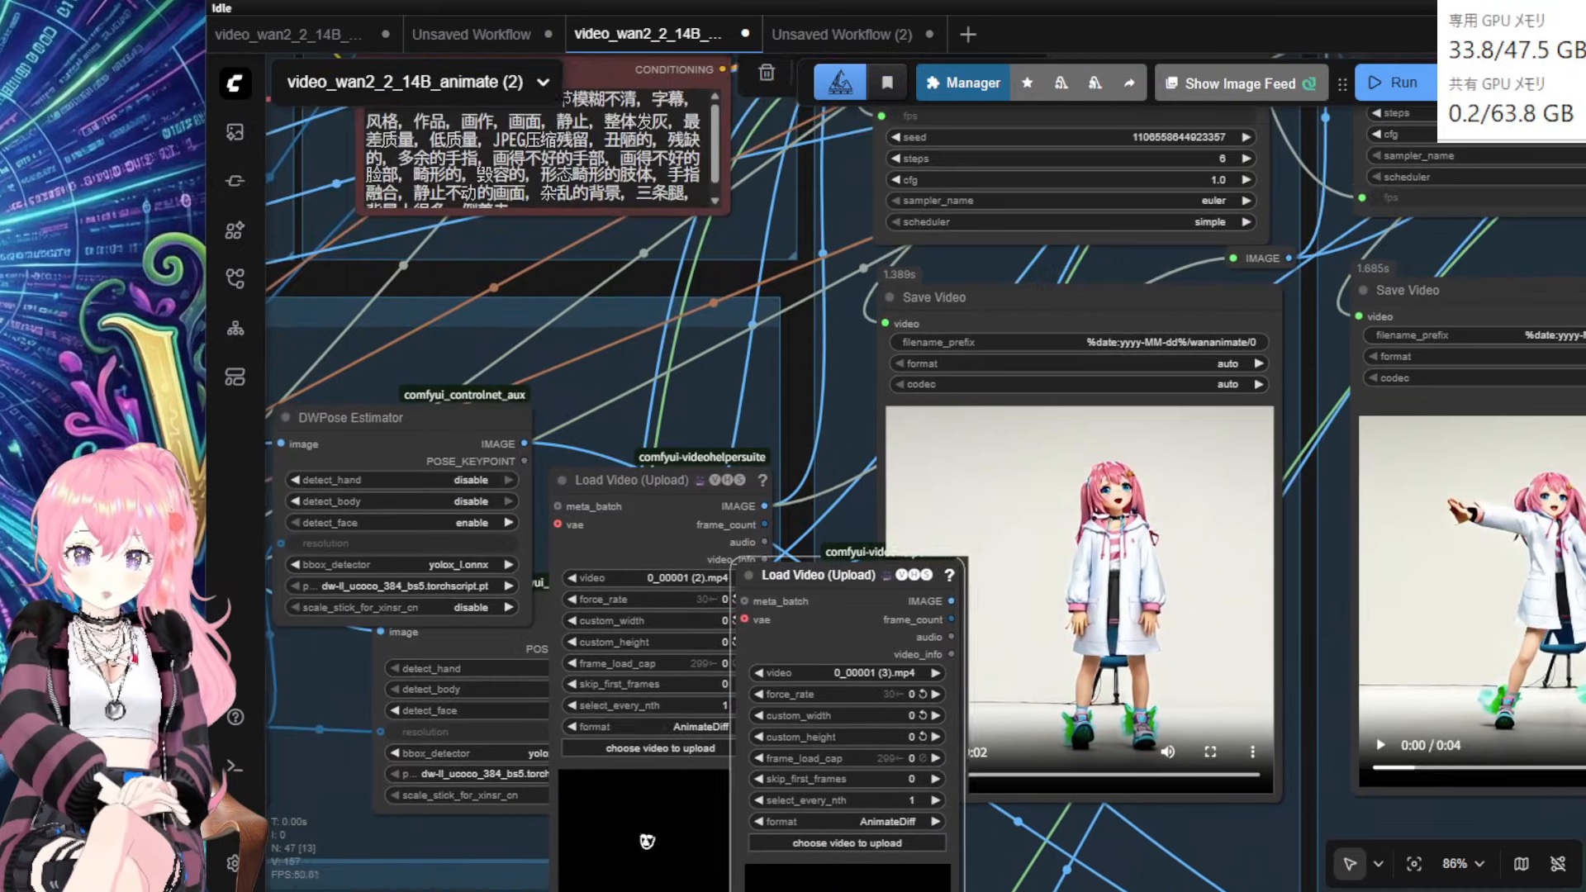
left_click_drag(1303, 564, 1283, 722)
left_click_drag(825, 795, 639, 538)
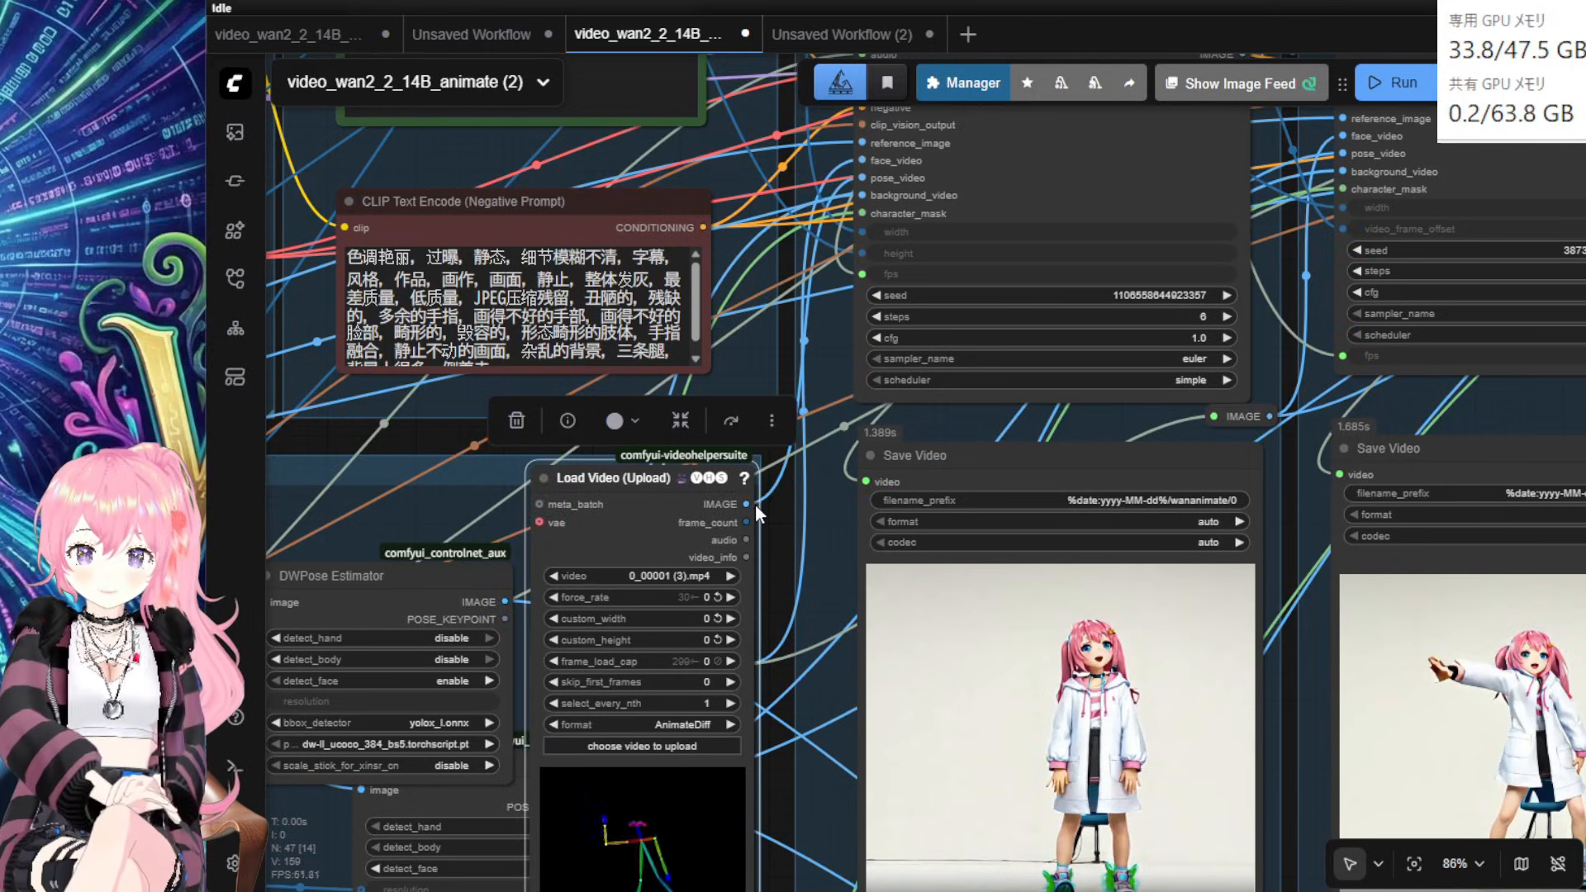
Step: Wire the 0_00001 (3).mp4 frames through a reroute into the third Video Extend's pose_video
left_click_drag(747, 503, 1348, 154)
left_click_drag(748, 502, 1419, 401)
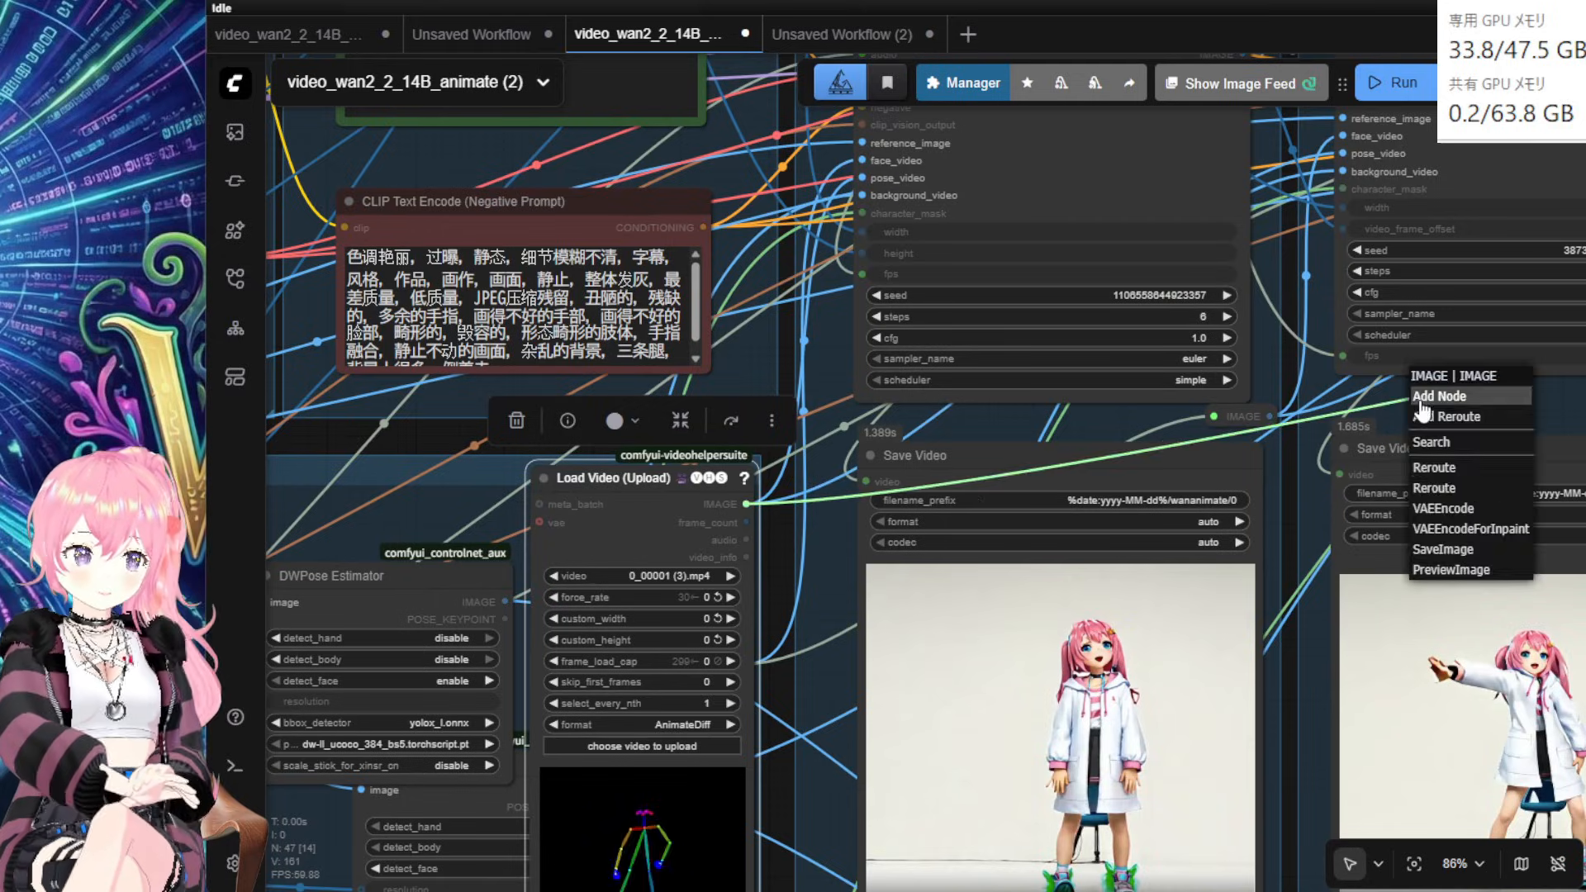
left_click(1426, 469)
left_click_drag(1295, 668, 741, 844)
left_click_drag(930, 585, 1223, 354)
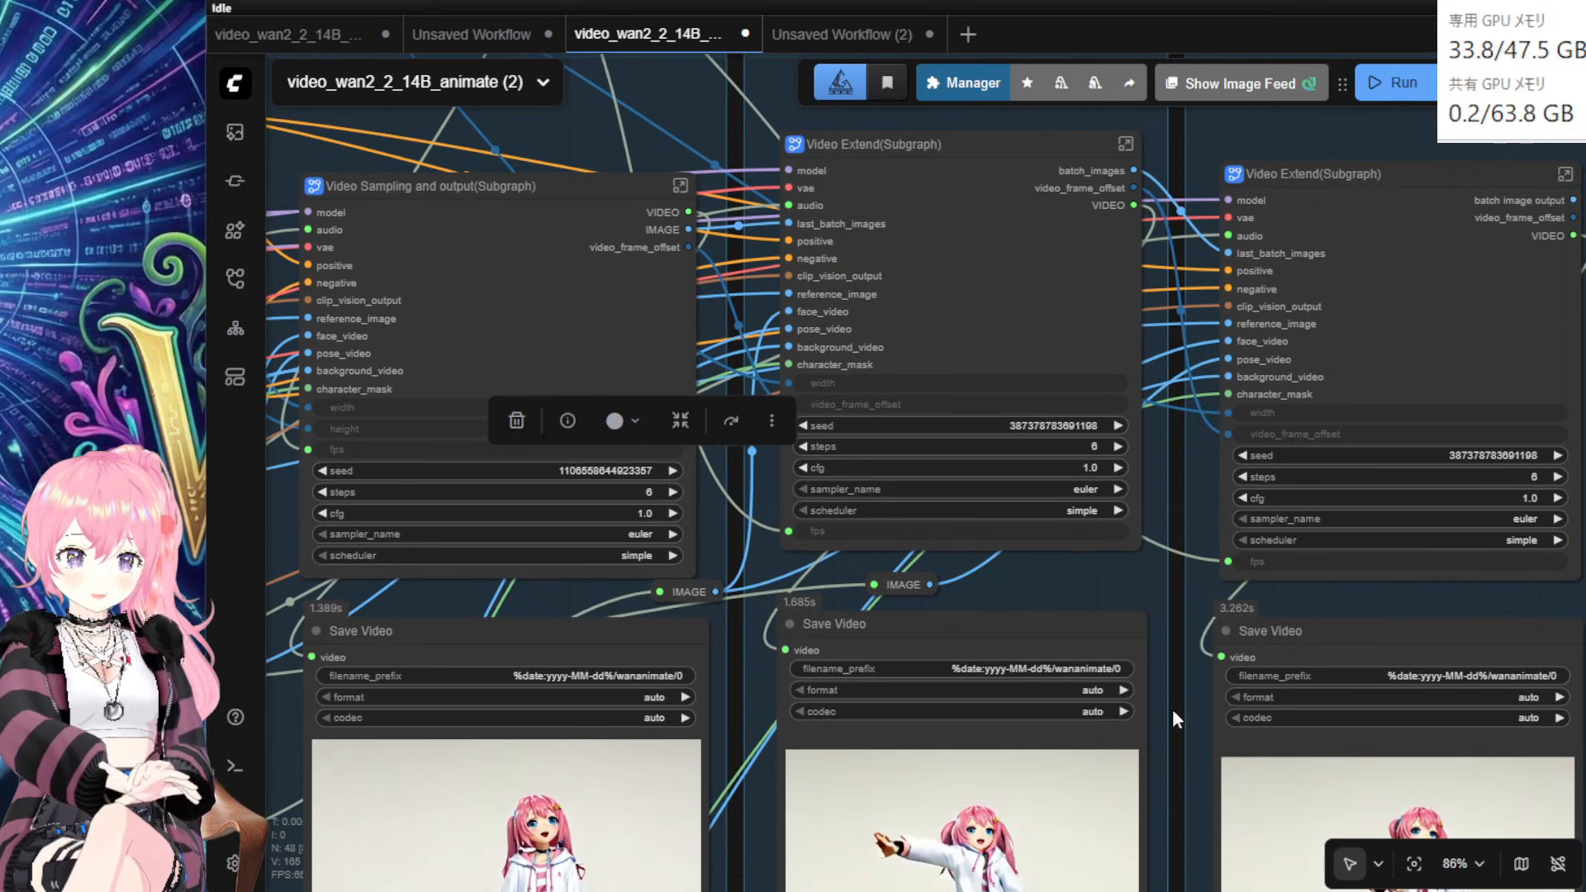
Step: Bypass both DWPose Estimator nodes with Ctrl+B
left_click_drag(1174, 712, 1580, 556)
left_click_drag(638, 818, 1368, 511)
left_click(1002, 309)
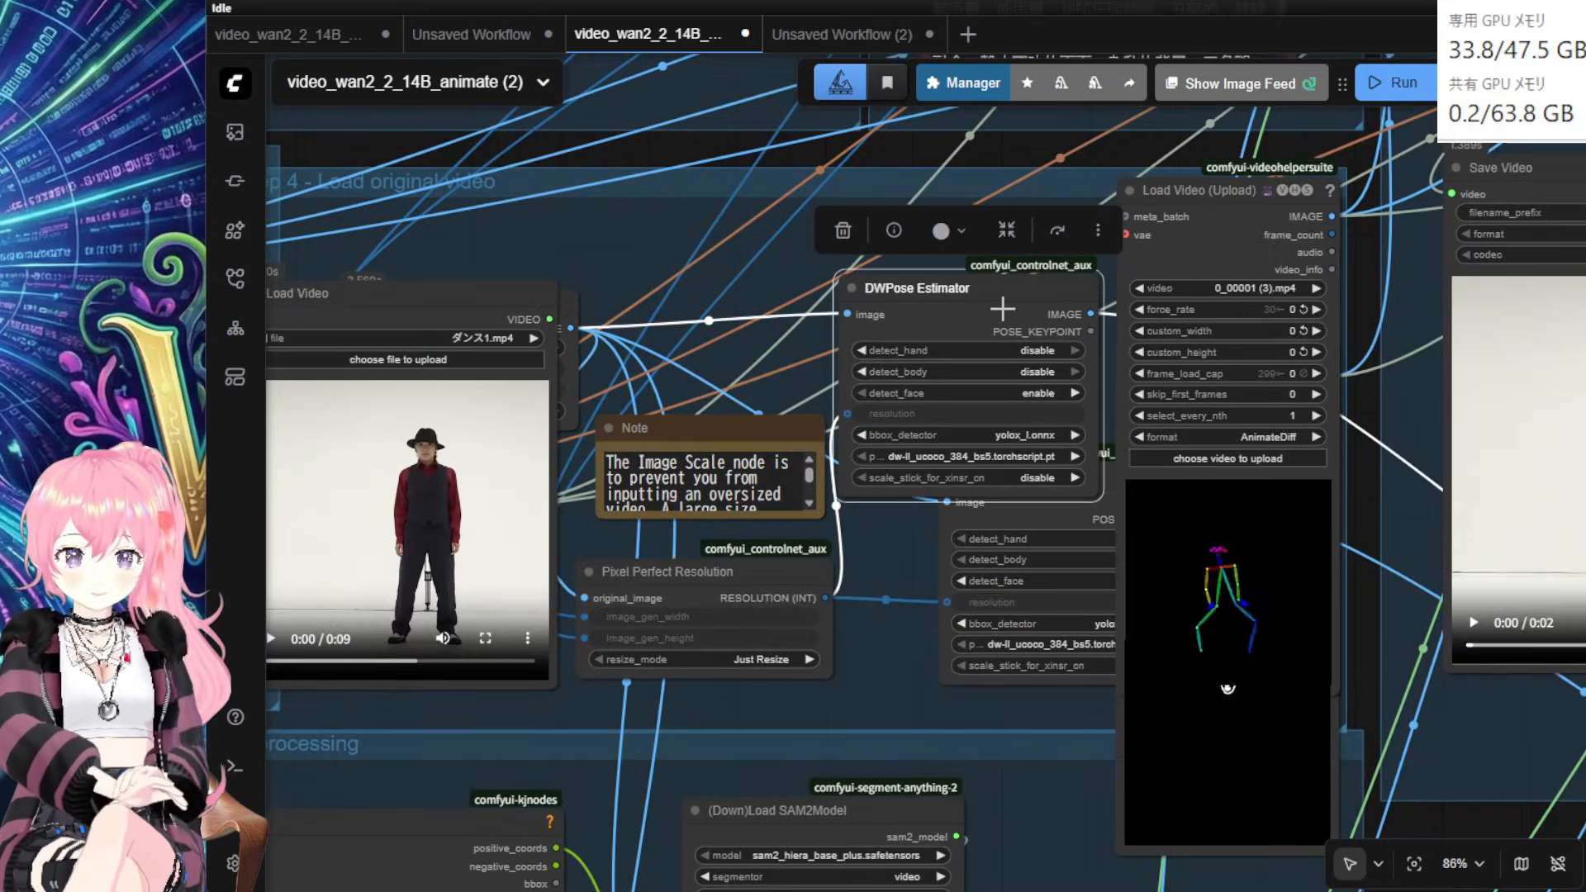
left_click(992, 518, "shift")
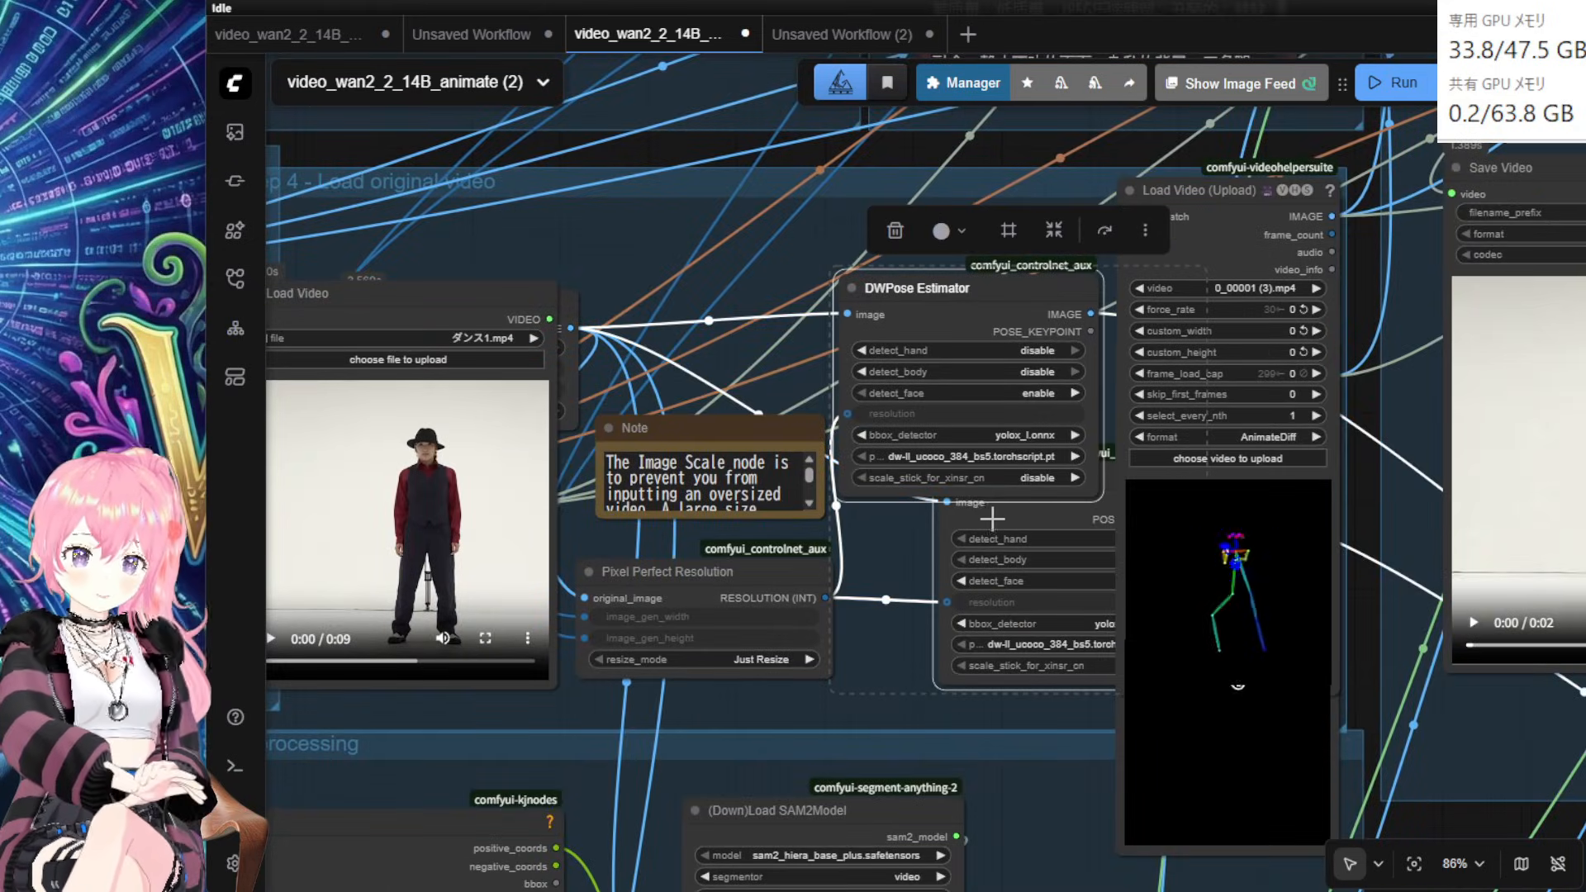
key("ctrl+b")
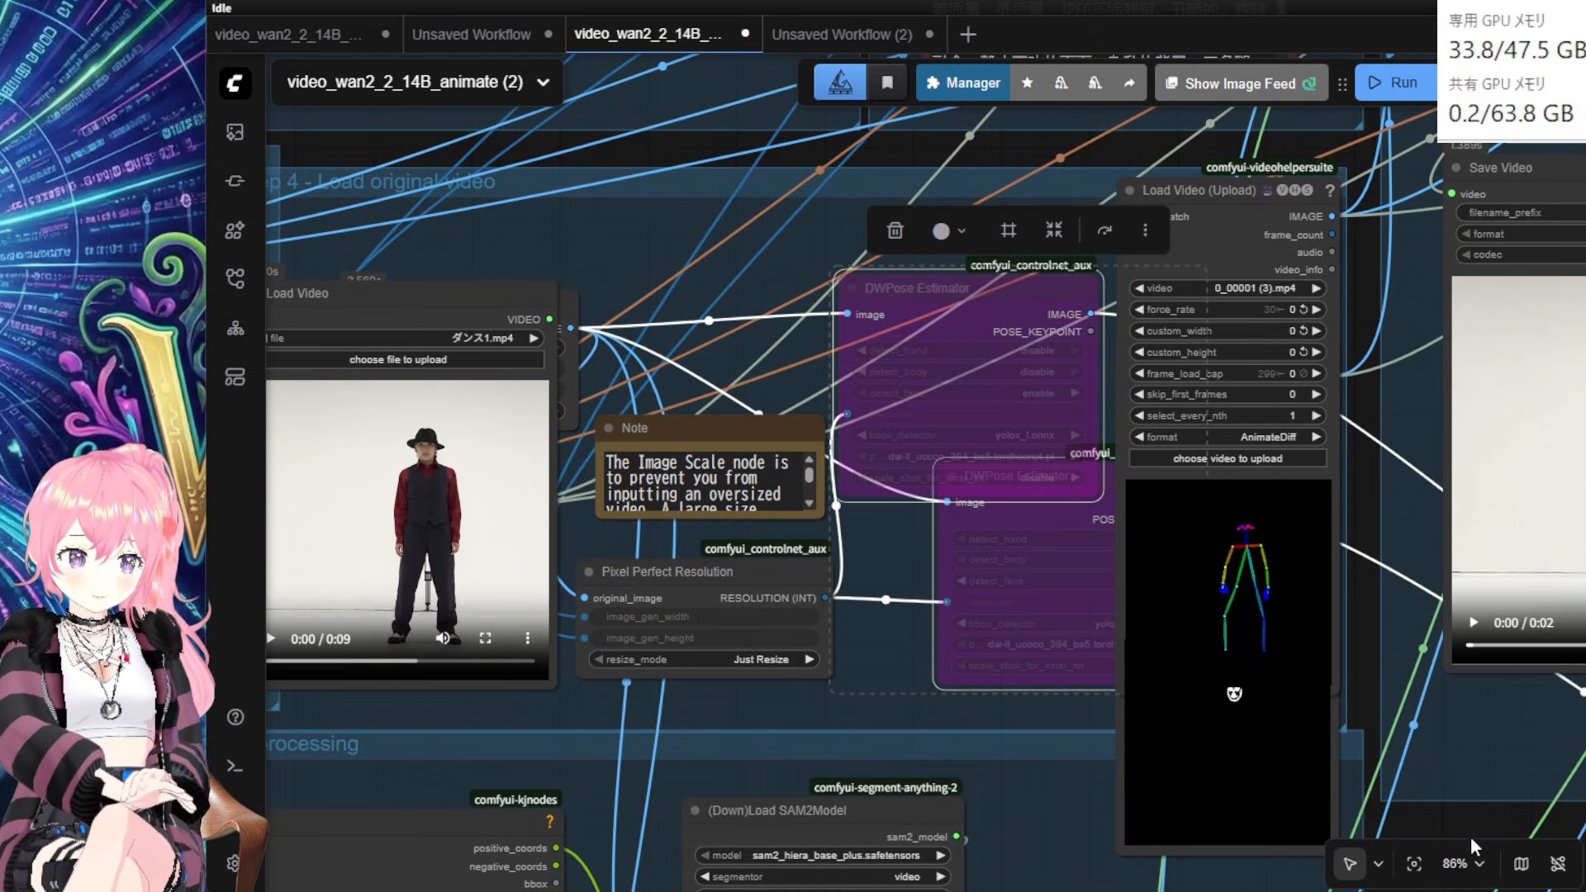
Step: Move the Load Video node off its overlapping duplicate
left_click_drag(1464, 826, 1286, 532)
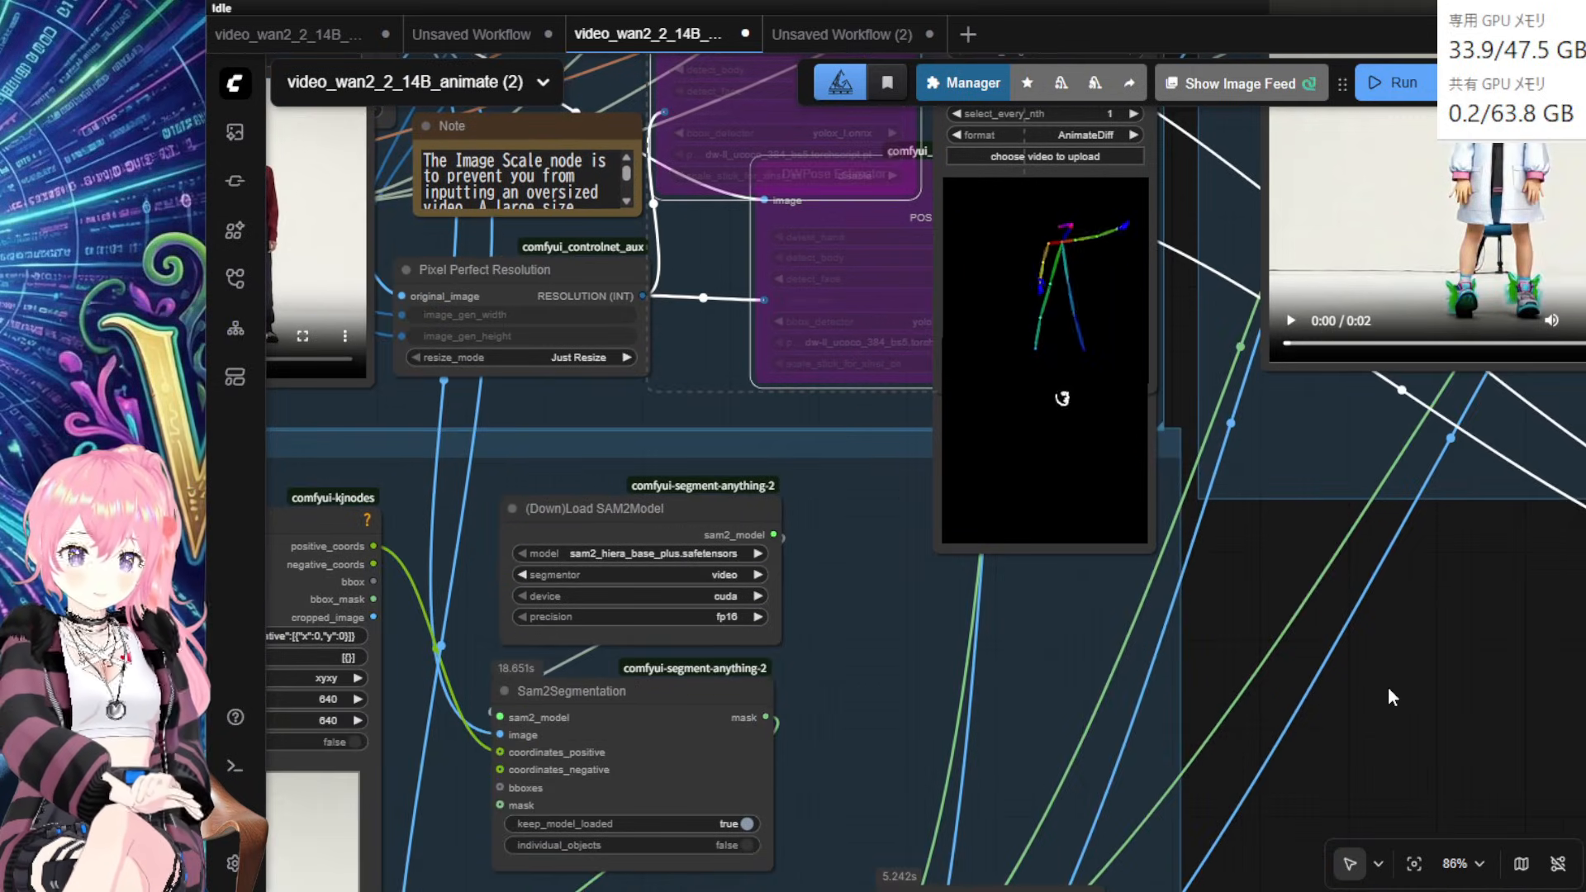
left_click_drag(1389, 690, 1411, 784)
left_click_drag(1196, 349, 1153, 497)
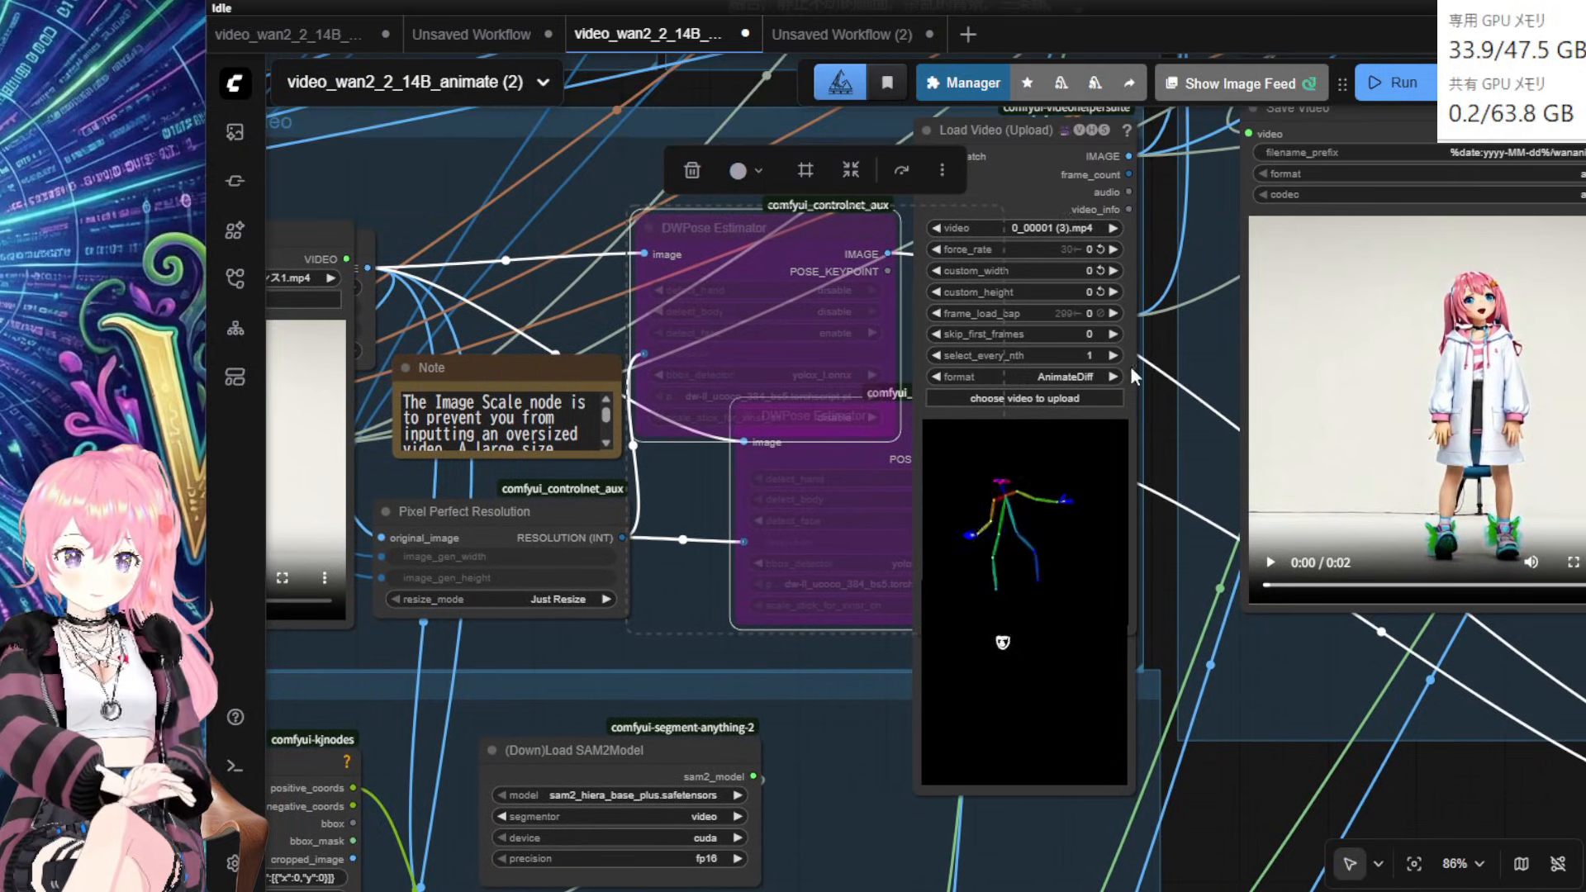
left_click_drag(1044, 160, 1285, 287)
Step: Place the Points Editor's positive point on the man's chest at x 378.06, y 228.92
left_click_drag(1033, 827, 1485, 300)
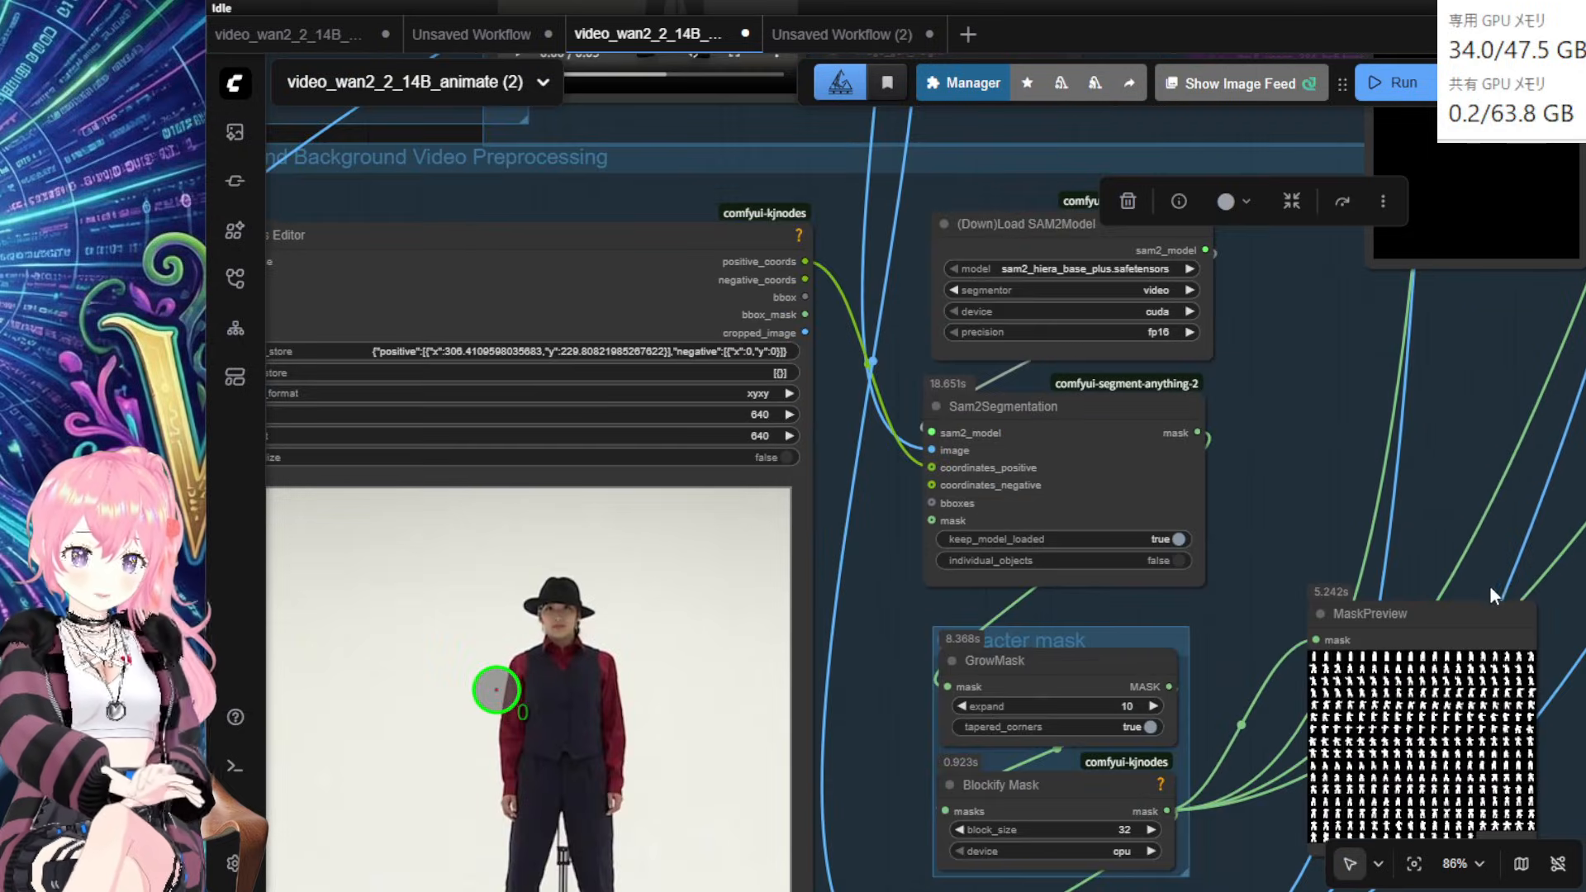
left_click_drag(1351, 553, 1420, 364)
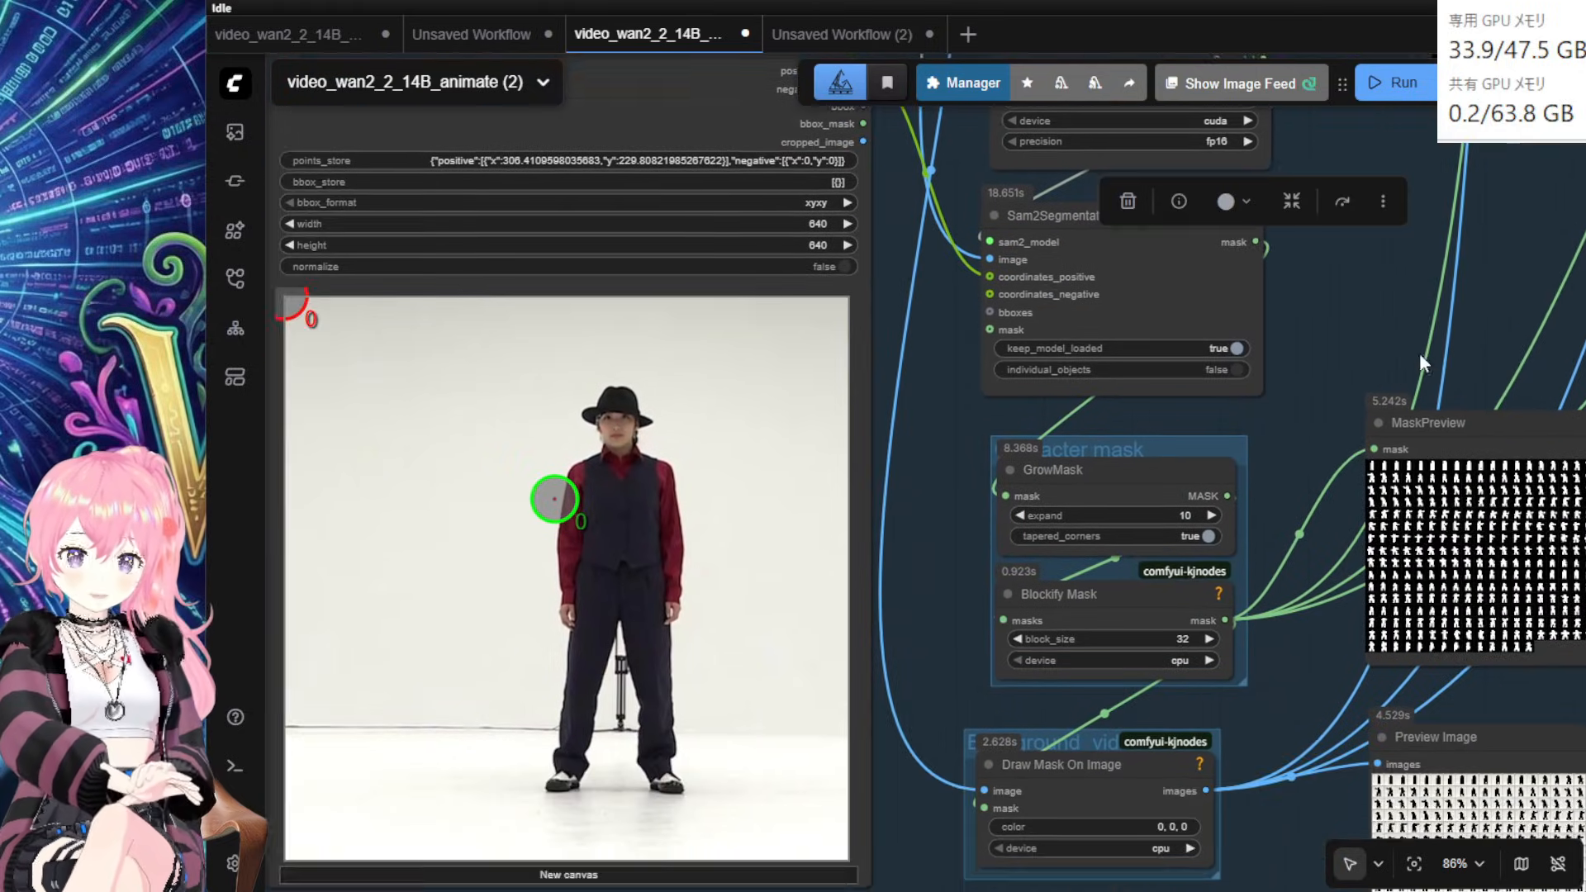
left_click(622, 507)
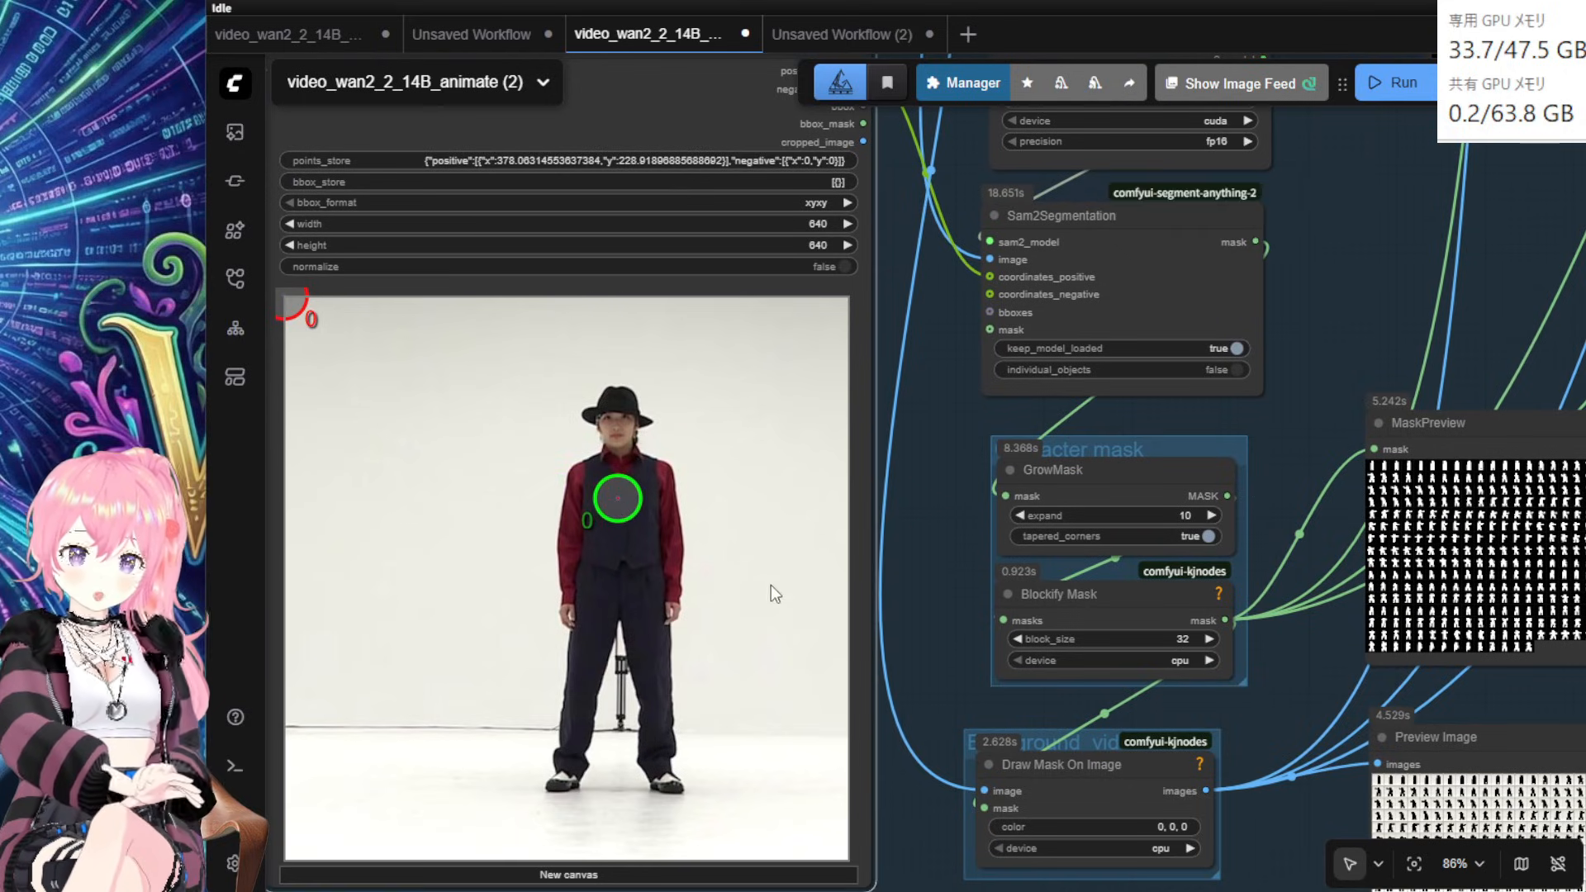
left_click_drag(938, 585, 613, 467)
scroll(778, 521, "up", 2)
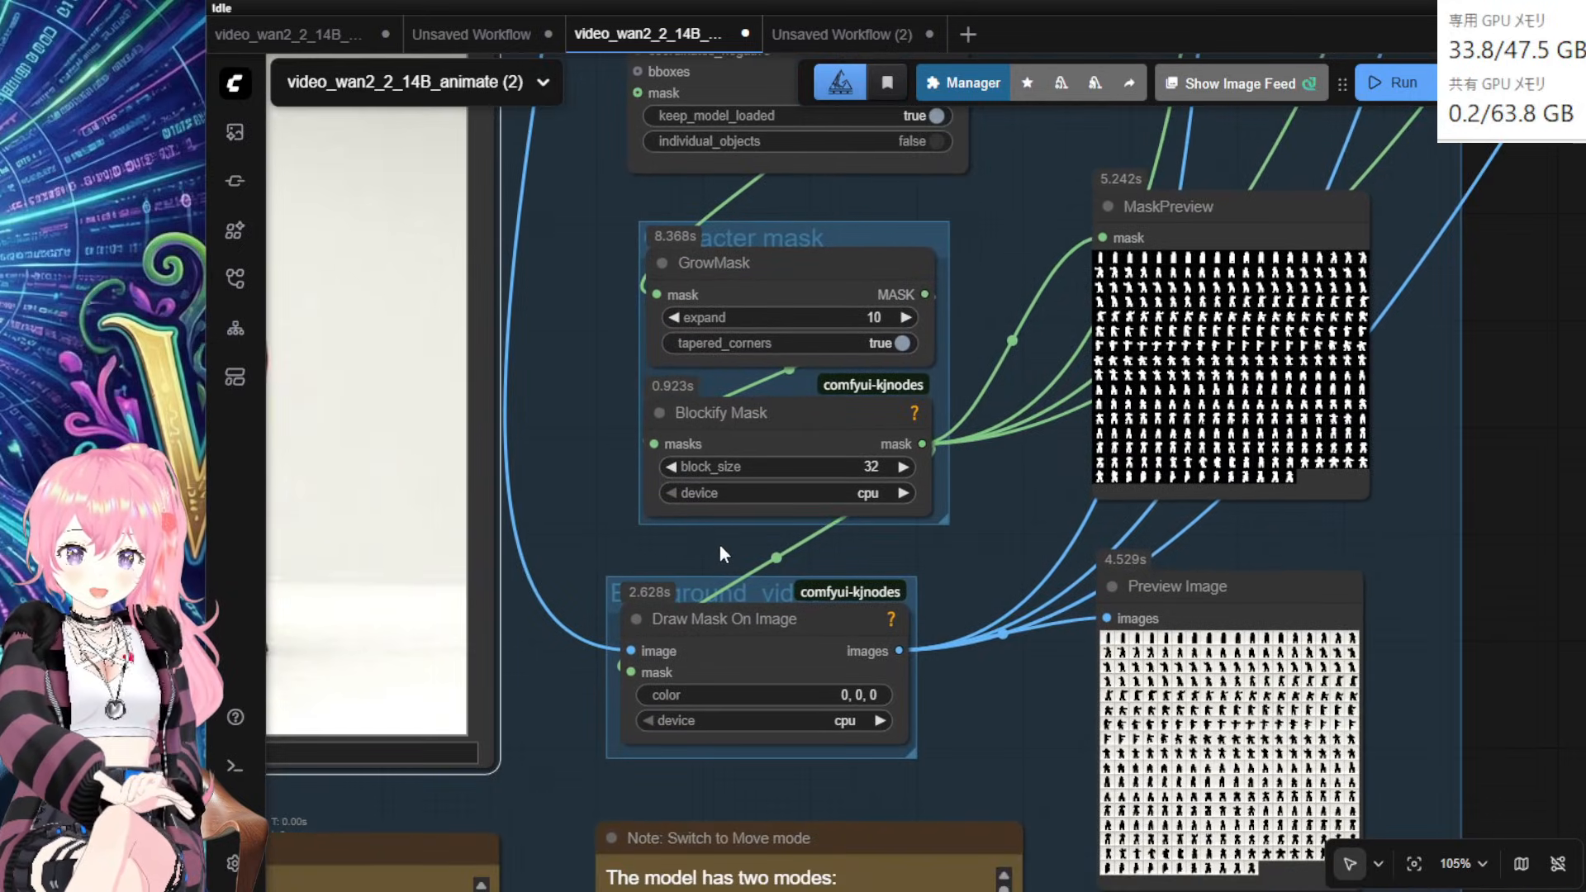
Step: Set the device of Blockify Mask and Draw Mask On Image to gpu
left_click(876, 493)
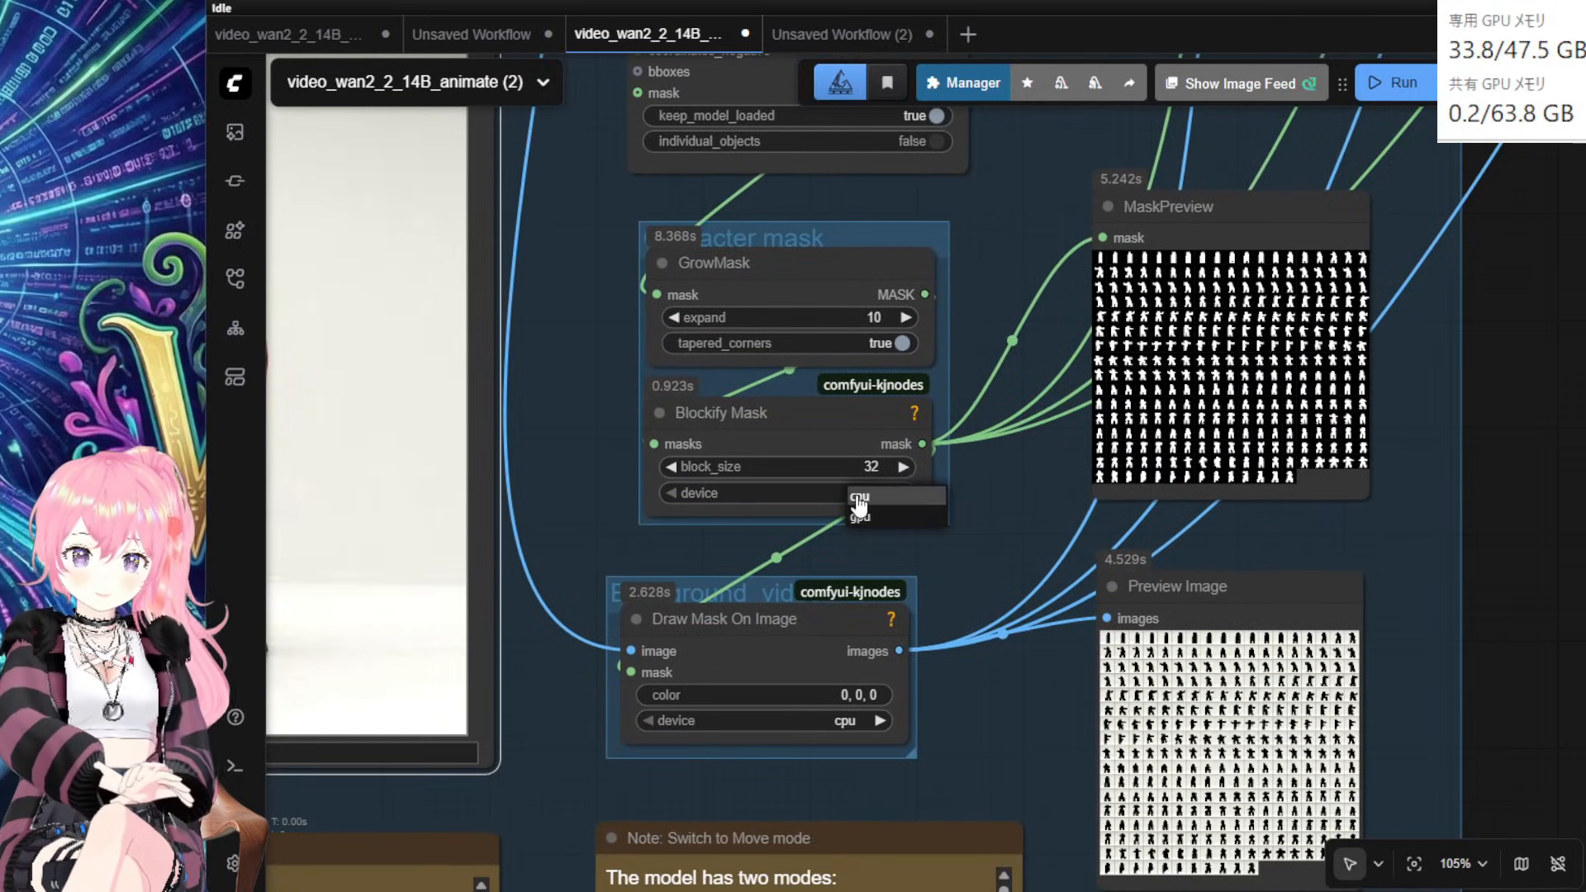
left_click(905, 517)
left_click(839, 721)
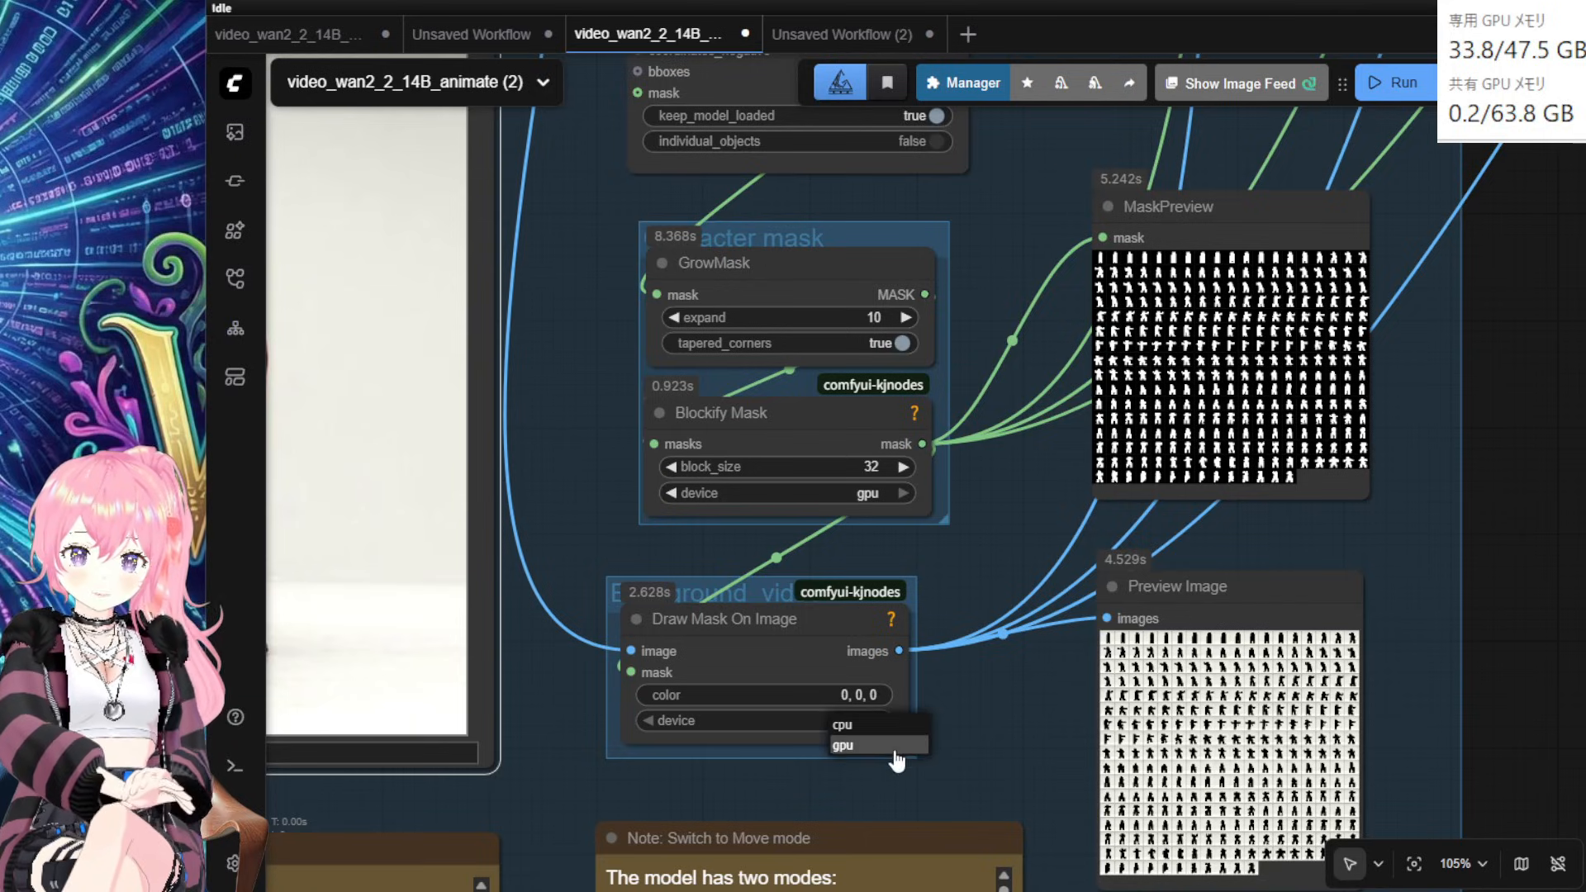
left_click(895, 748)
Step: Change Blockify Mask's block_size from 32 to 16
left_click_drag(1028, 750, 1008, 661)
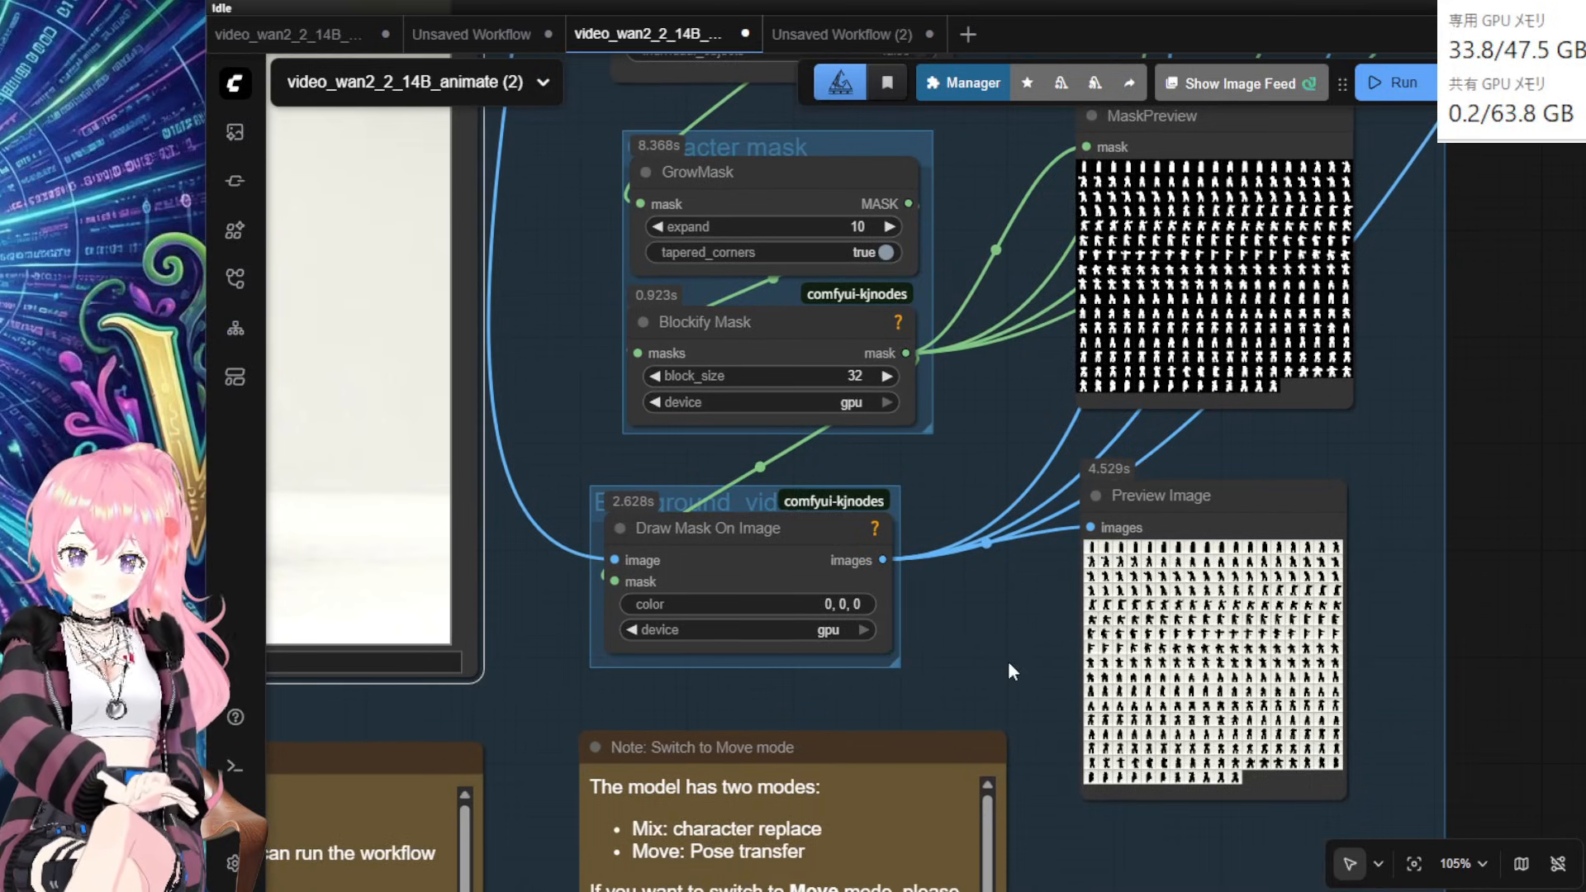
scroll(1008, 661, "up", 2)
left_click(770, 376)
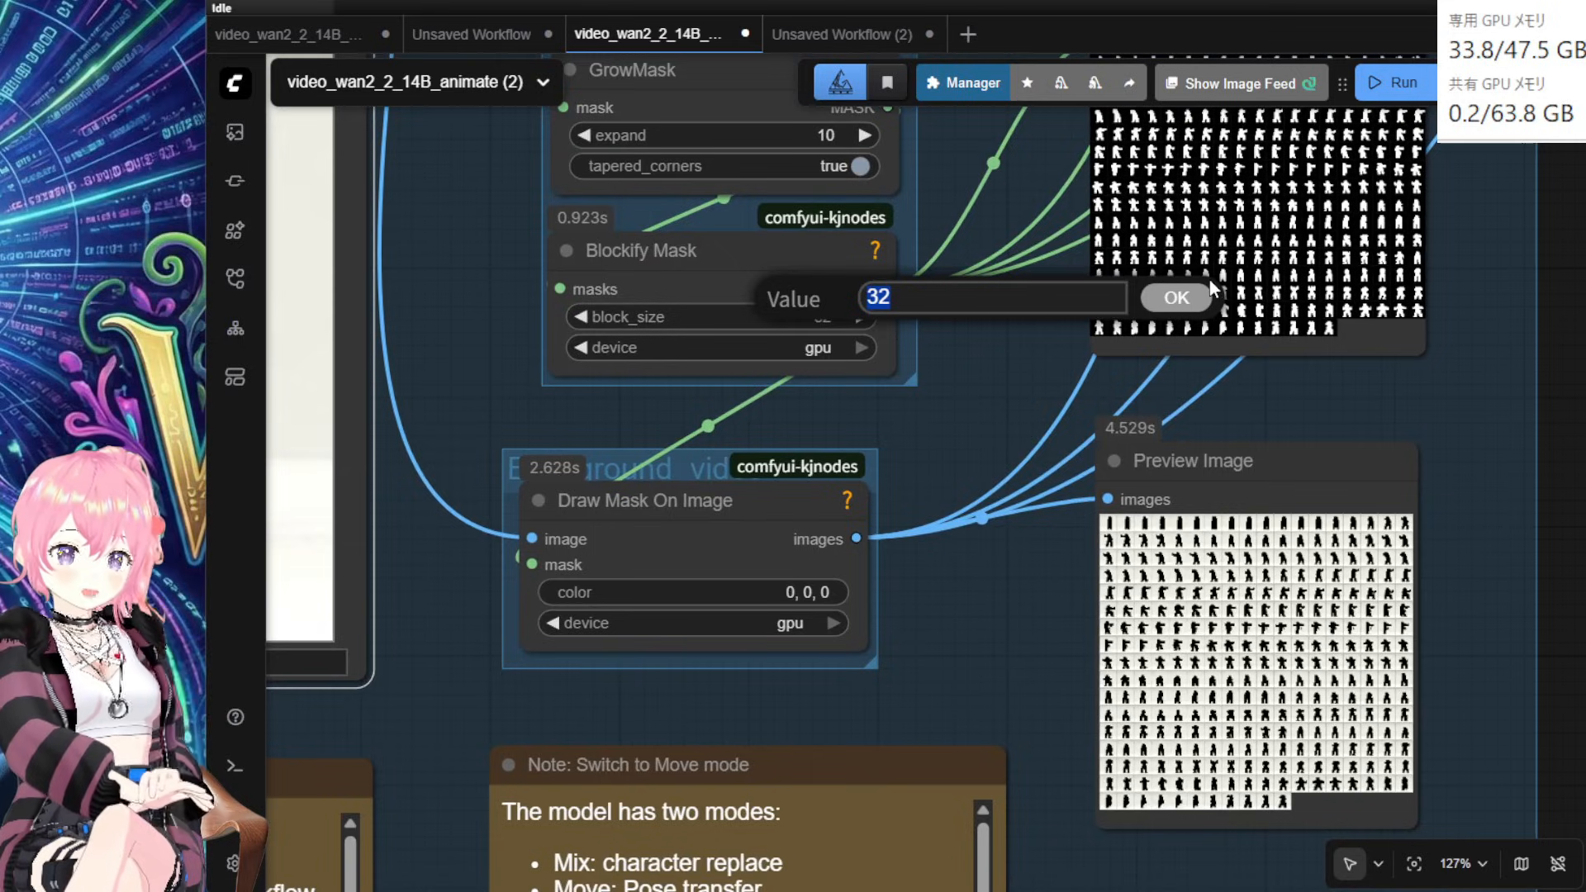
scroll(1358, 593, "up", 1)
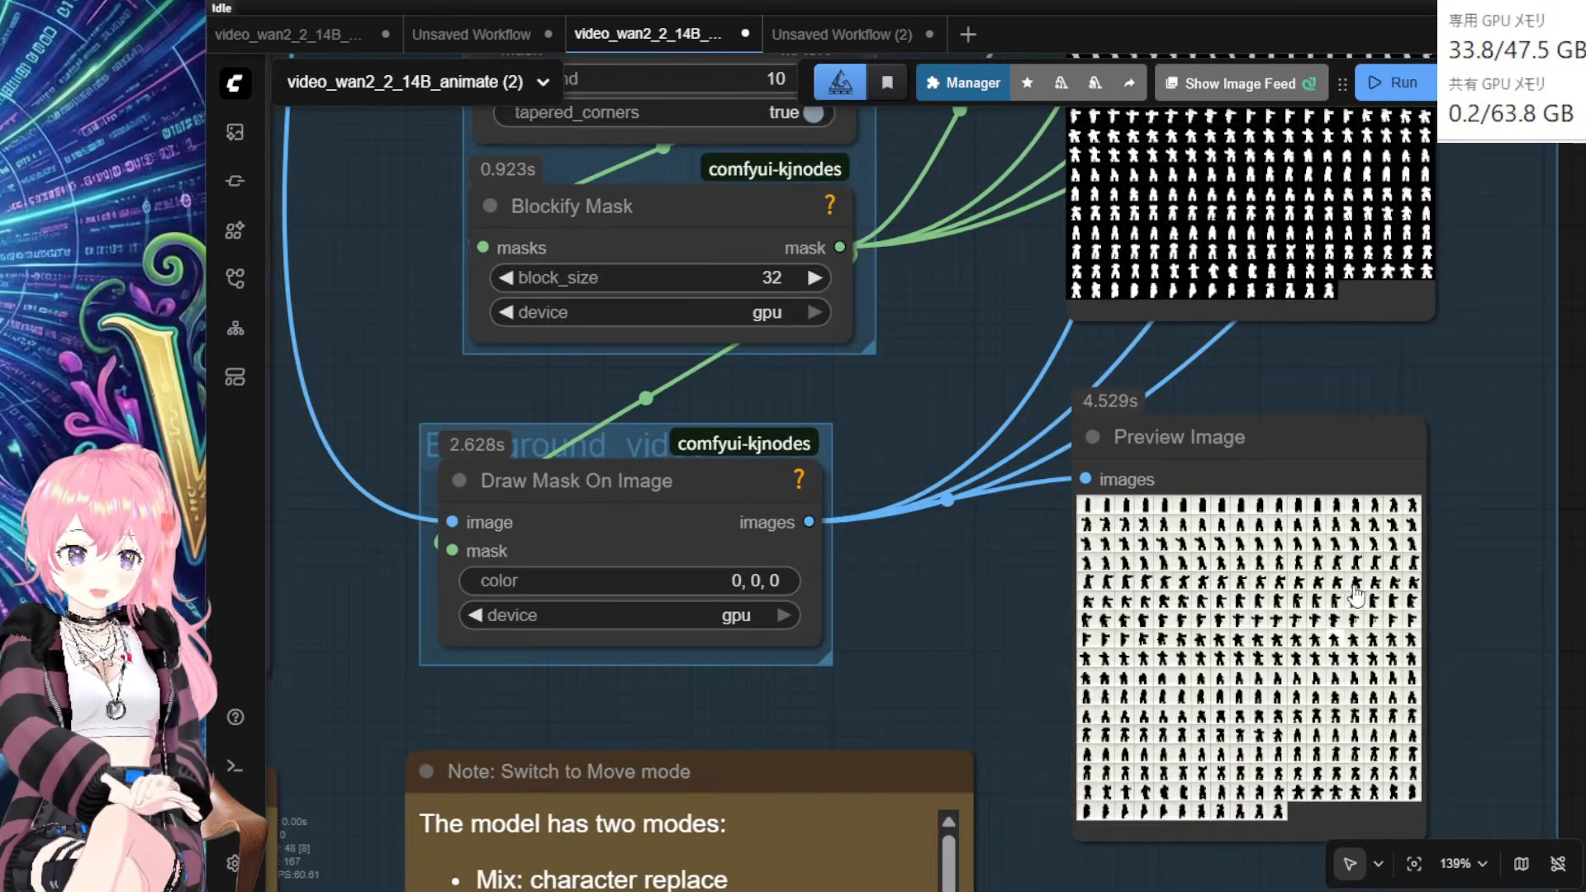
scroll(1355, 594, "up", 5)
left_click_drag(1376, 300, 1204, 821)
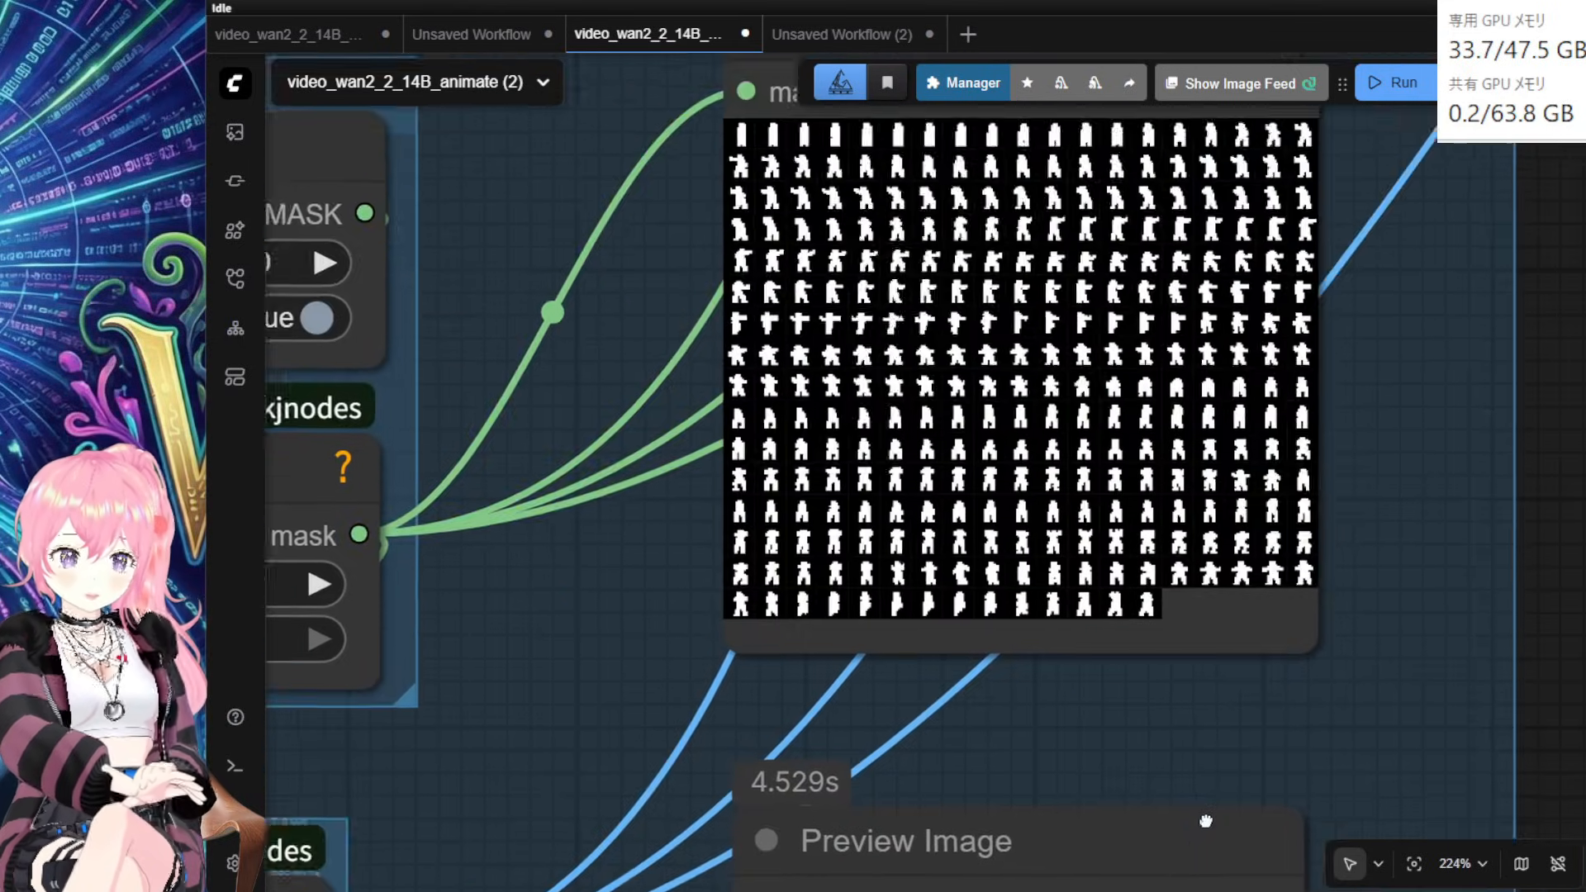
scroll(1245, 524, "up", 9)
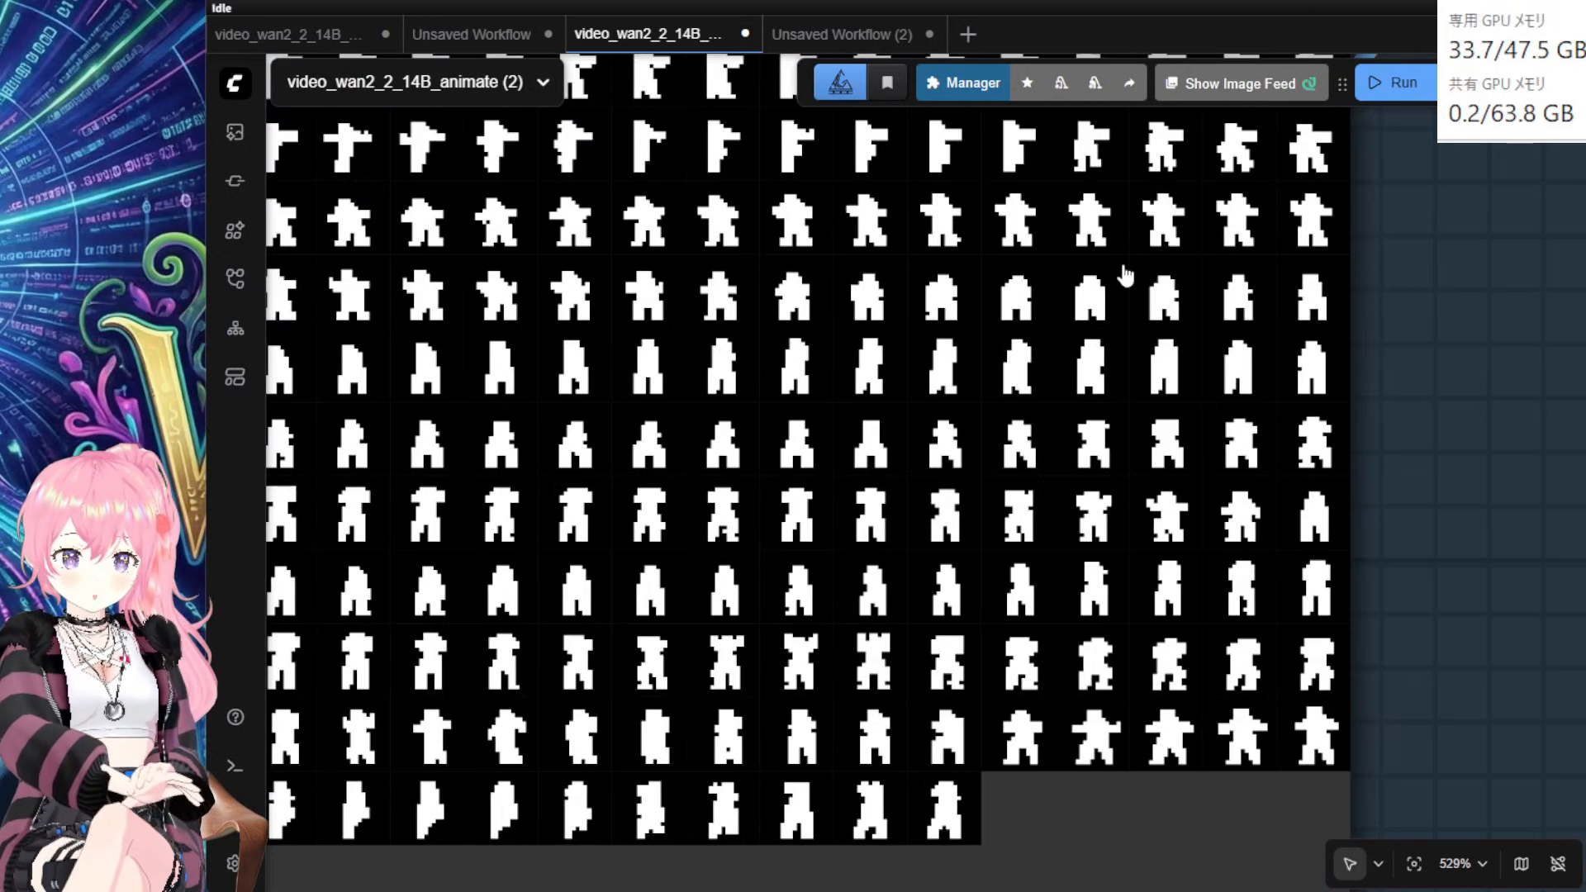
scroll(859, 472, "down", 14)
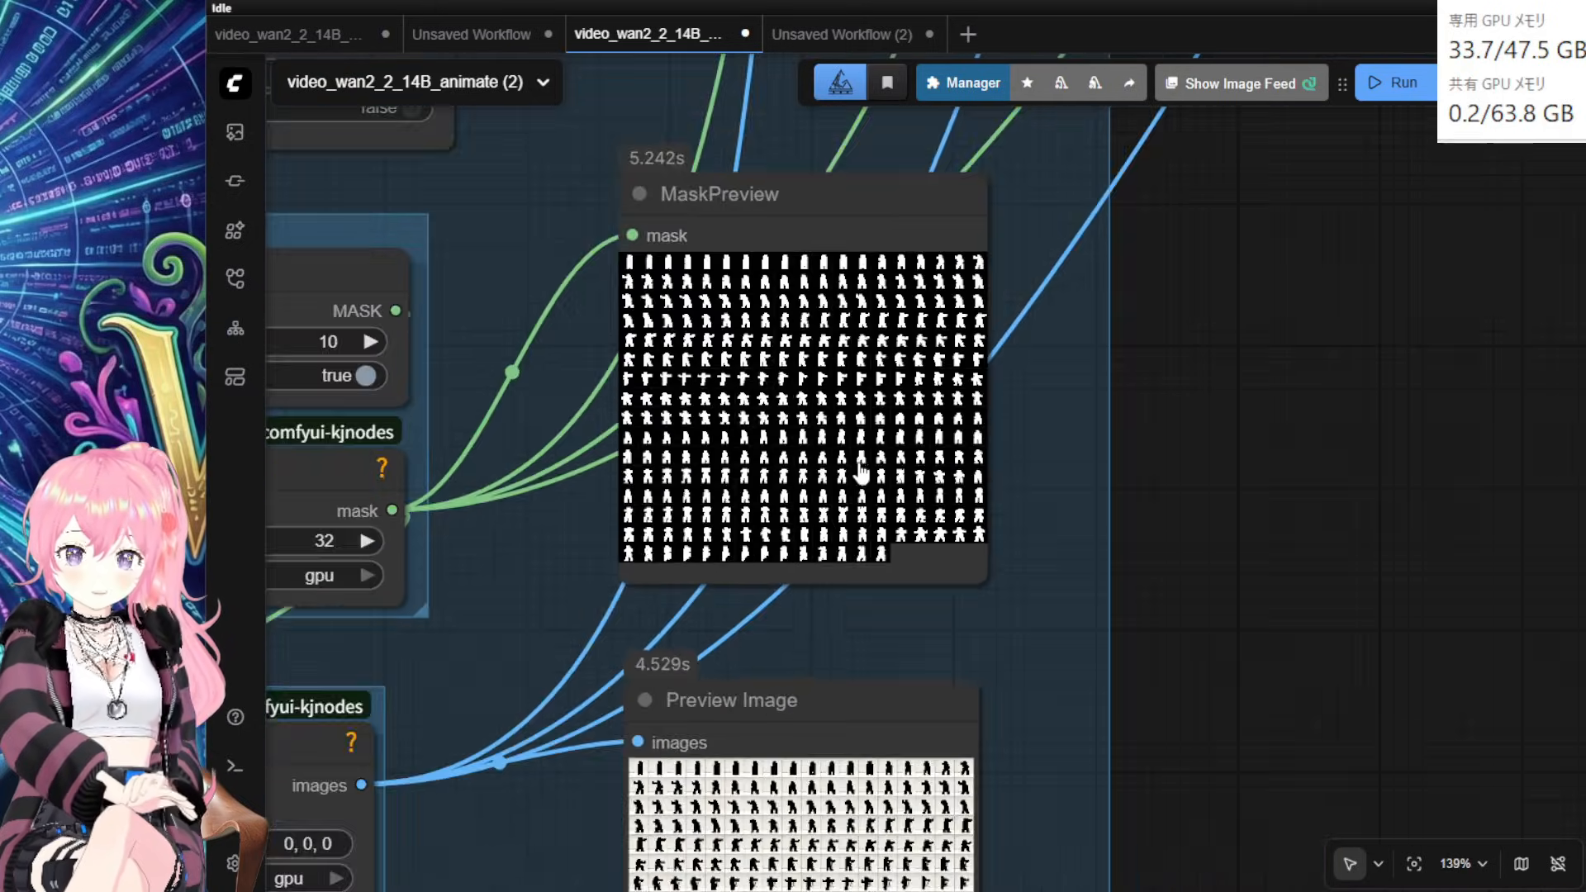
left_click_drag(568, 603, 1015, 606)
left_click(747, 548)
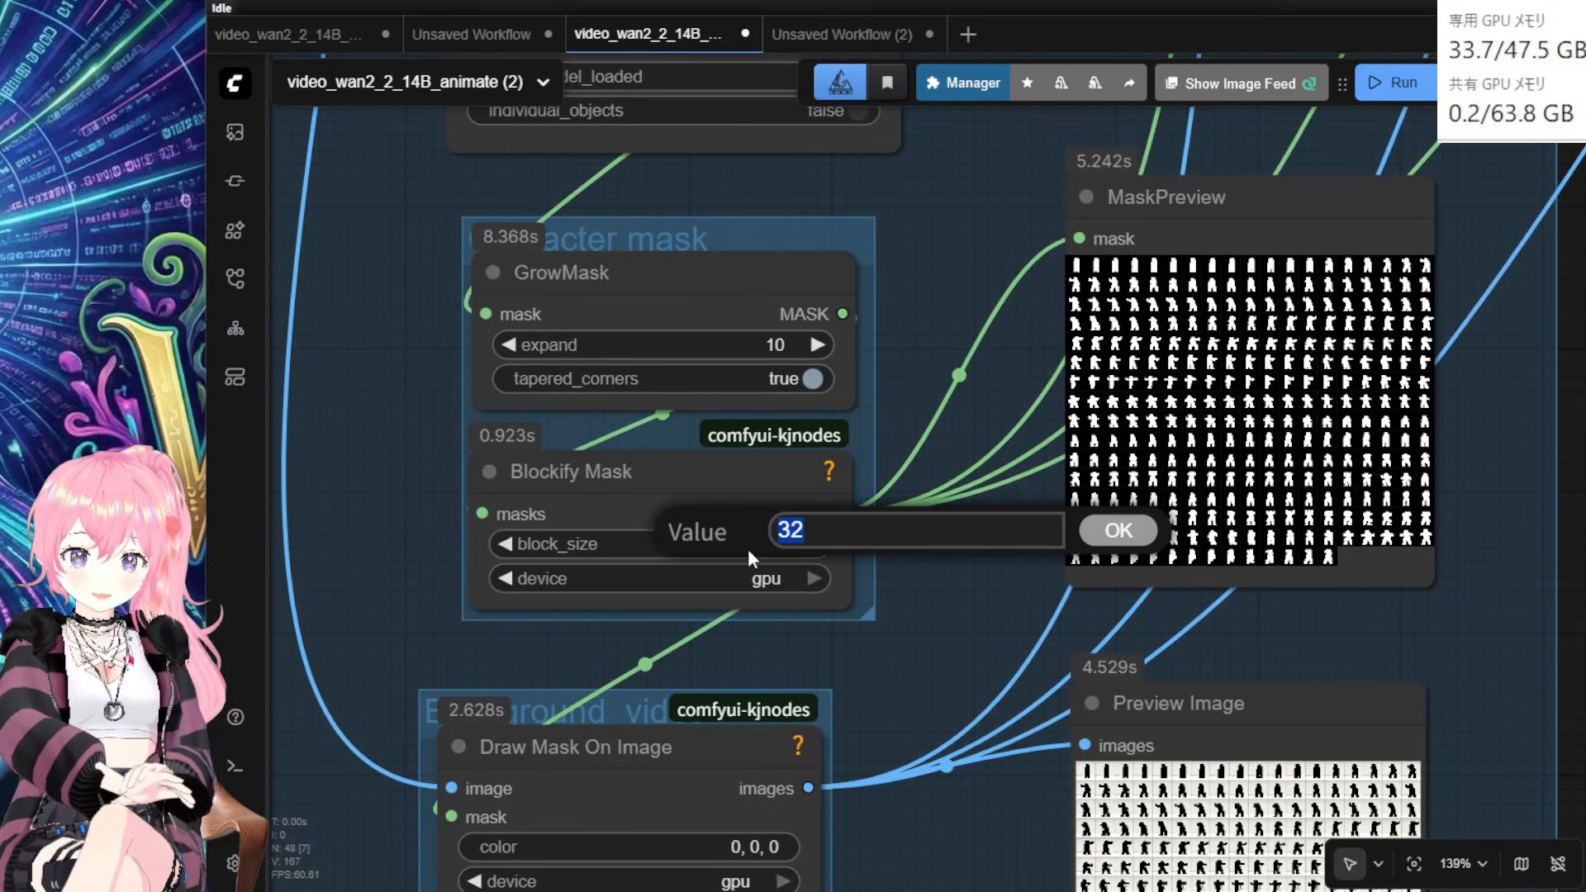
type("16")
key("Return")
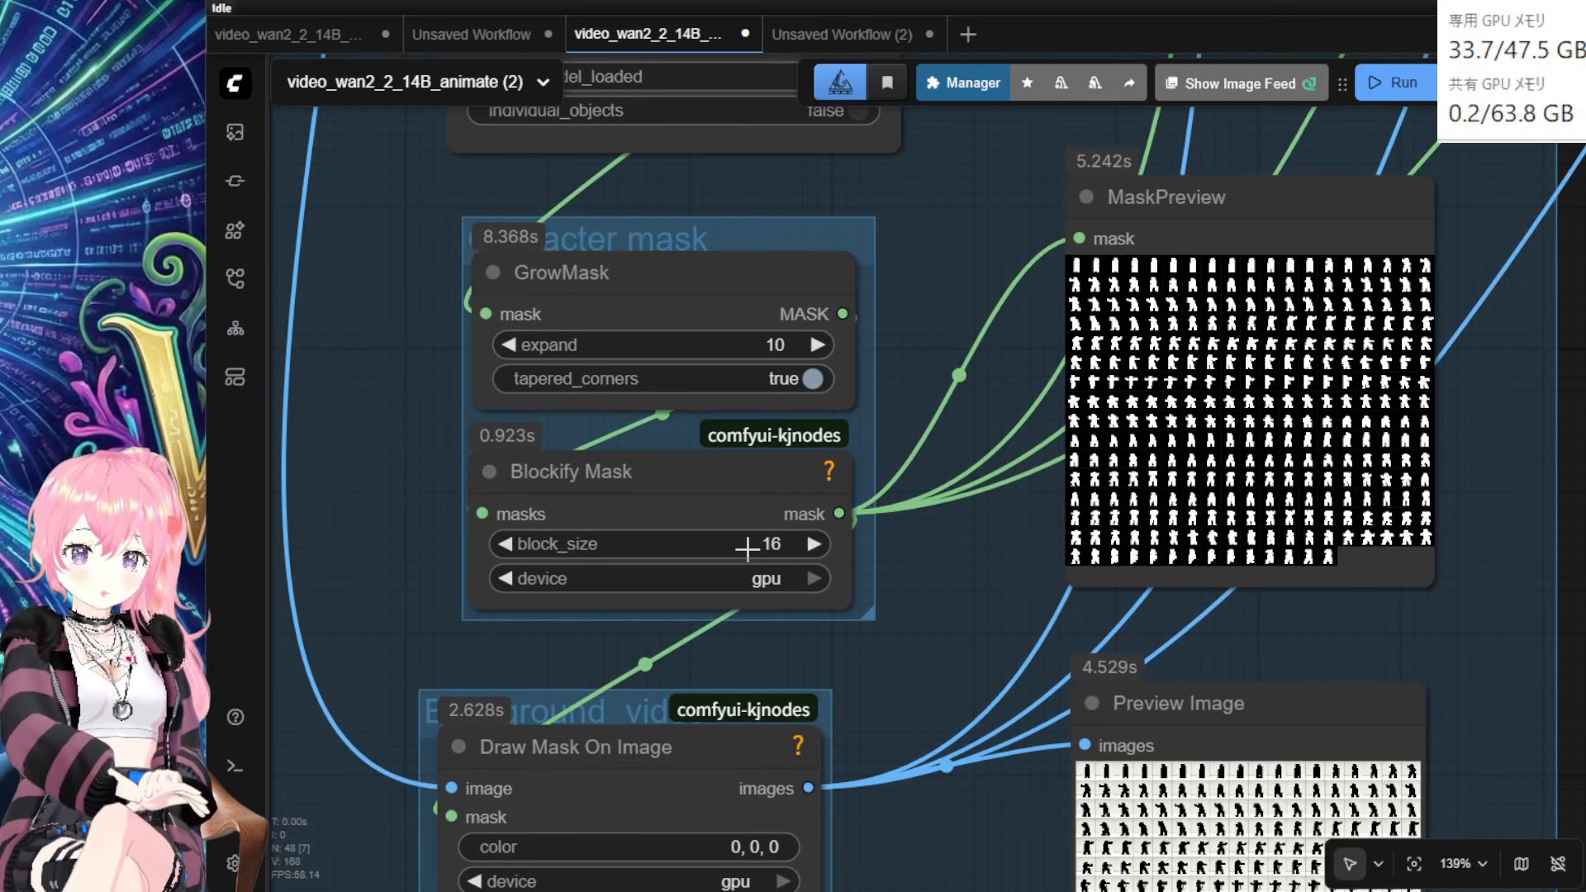
scroll(935, 671, "down", 2)
scroll(935, 671, "down", 4)
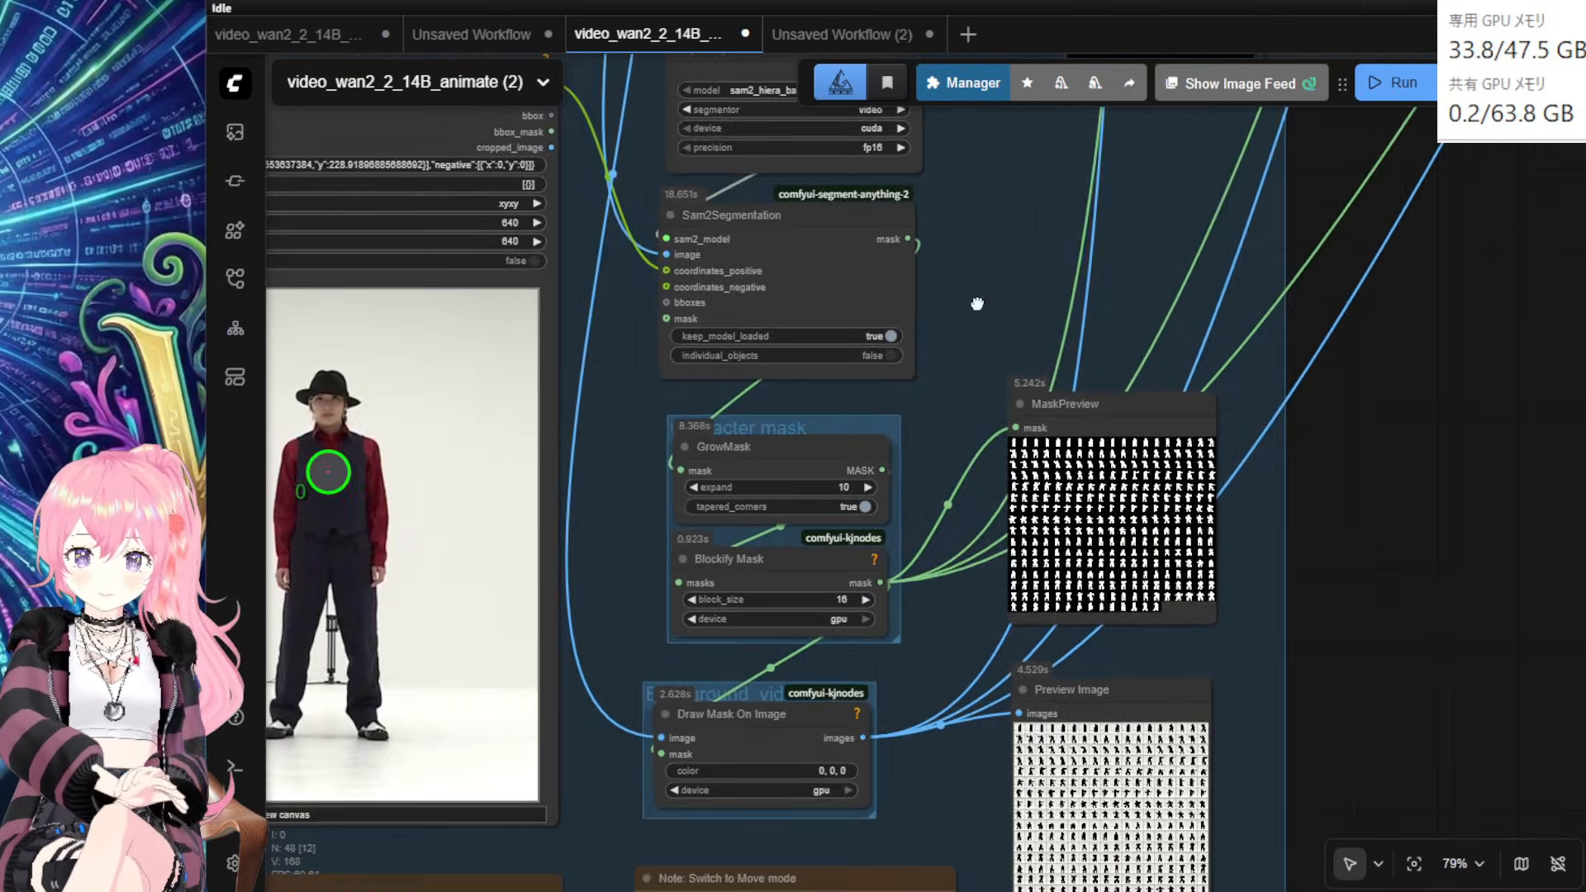
Step: Tidy the layout by raising the Video Extend groups and their Save Video node
left_click_drag(973, 301, 895, 747)
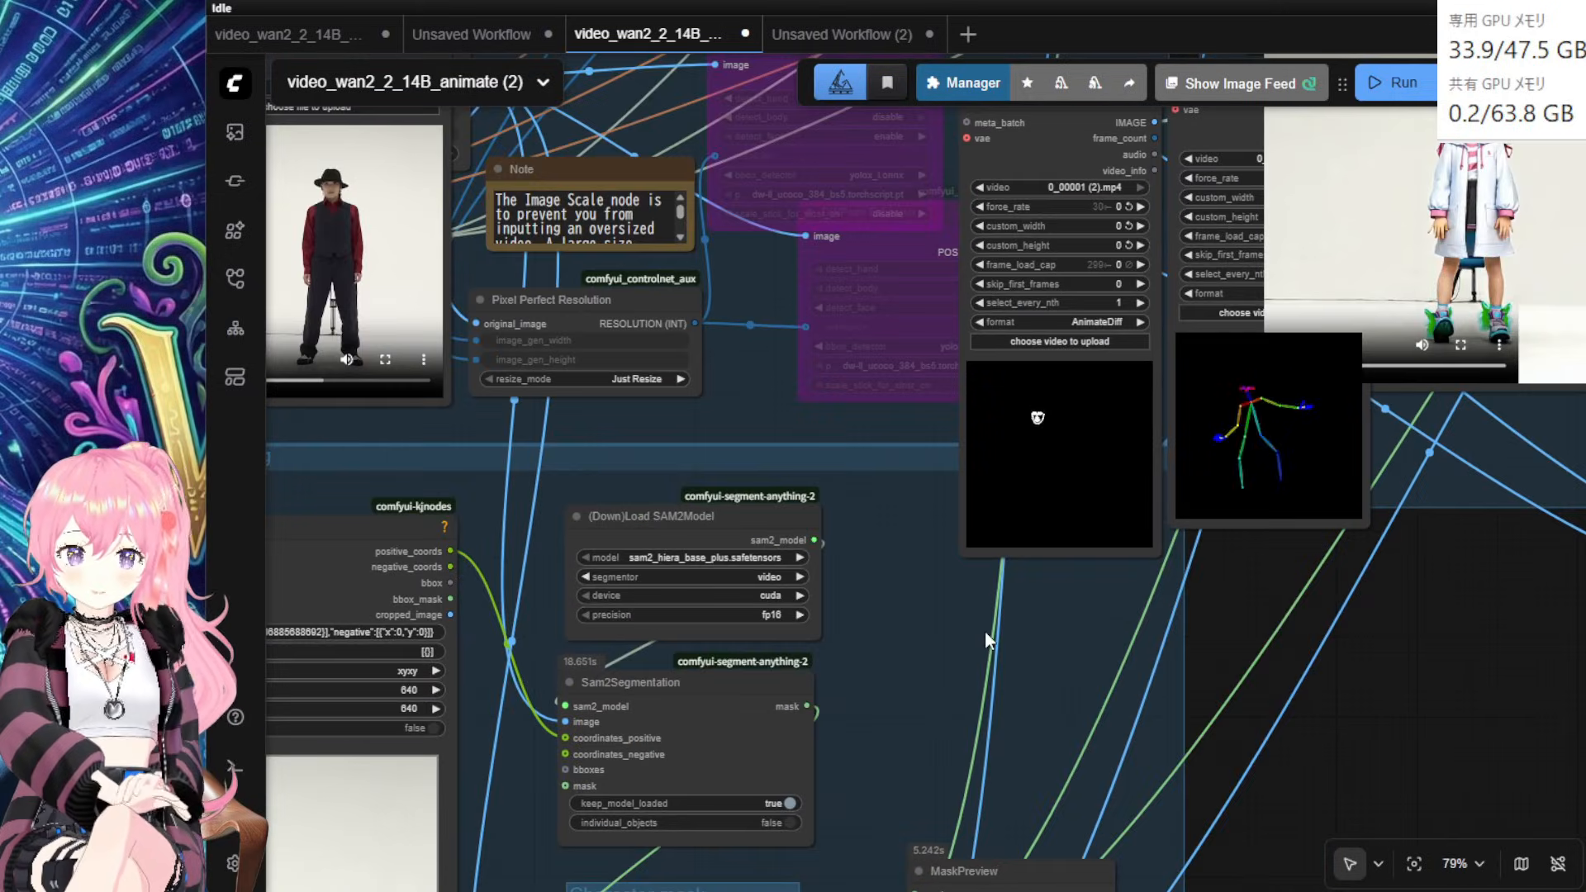
scroll(984, 631, "down", 2)
left_click_drag(1209, 653, 1015, 890)
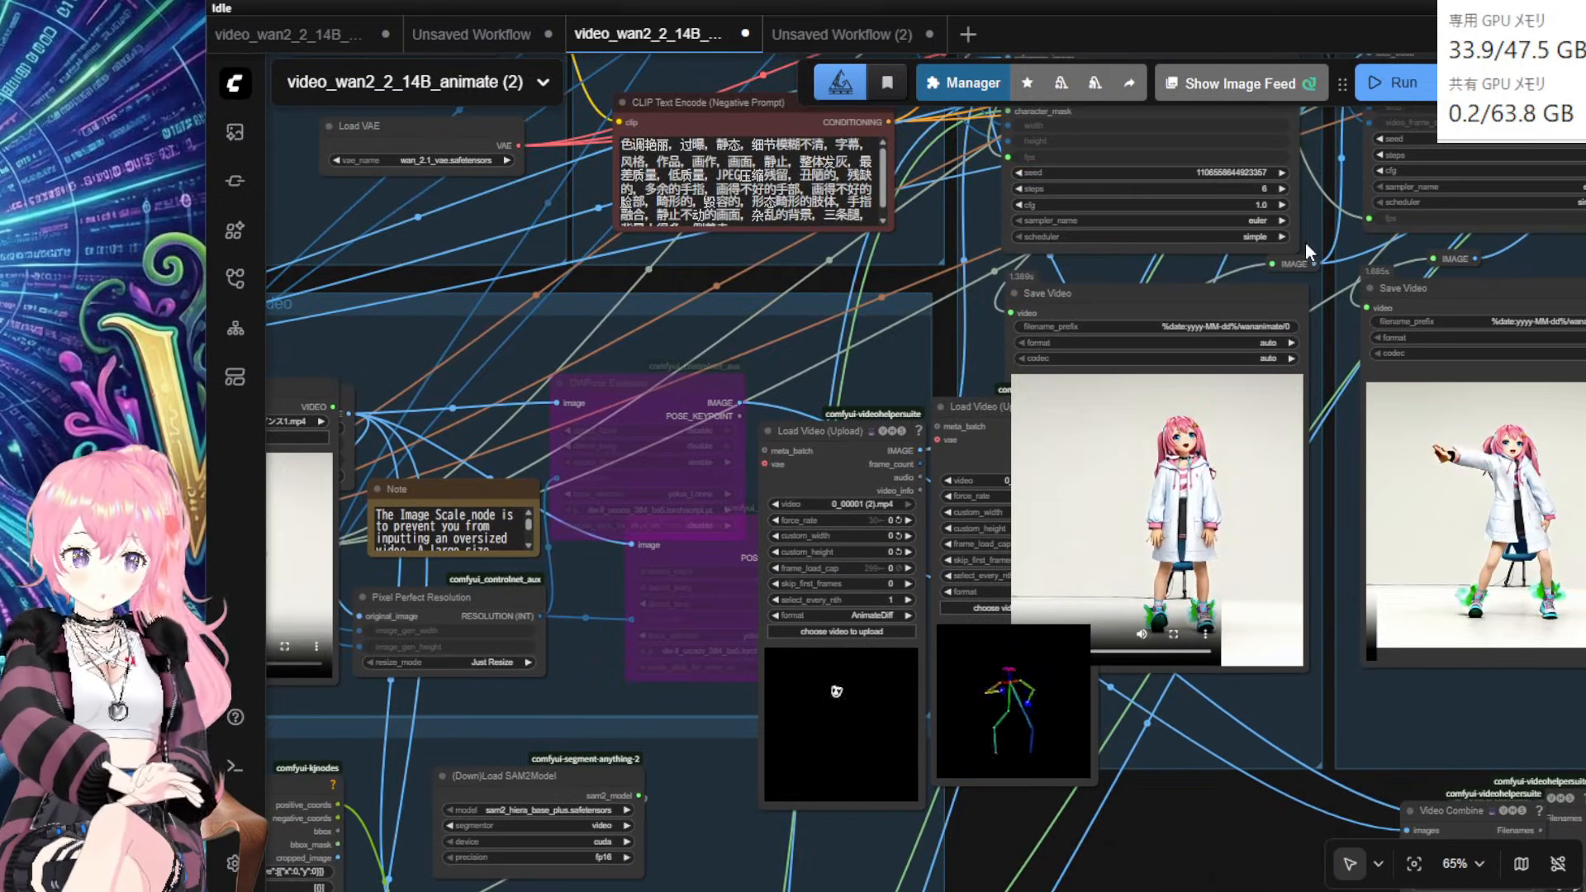
left_click_drag(1322, 299, 1206, 744)
left_click_drag(1206, 328, 1161, 347)
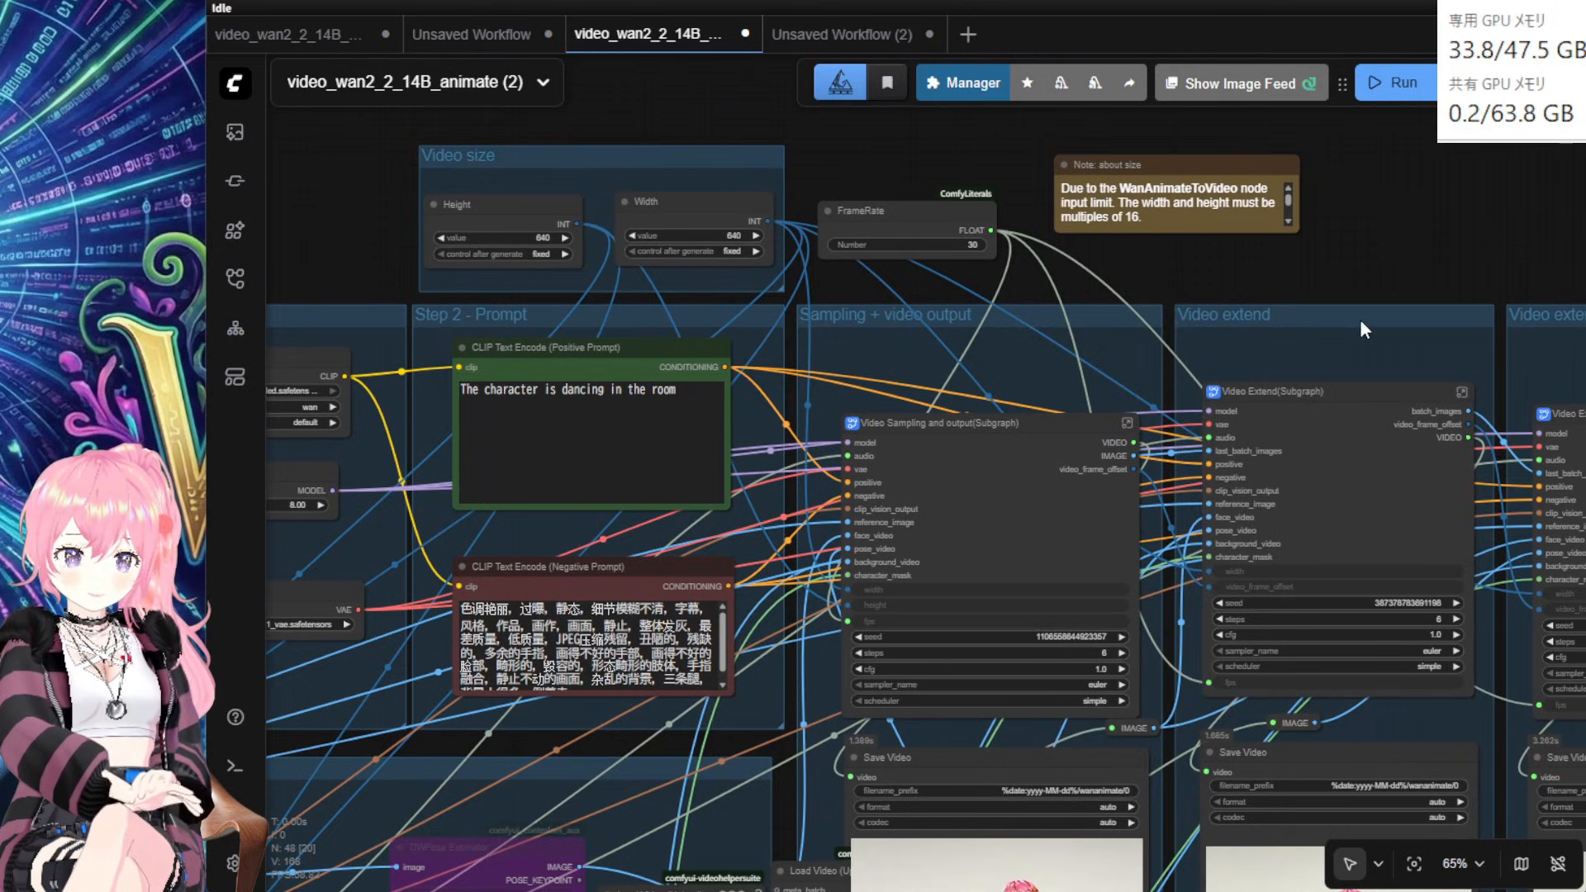
left_click_drag(1361, 320, 1357, 376)
left_click_drag(1327, 206, 1069, 4)
left_click_drag(1110, 325, 1108, 296)
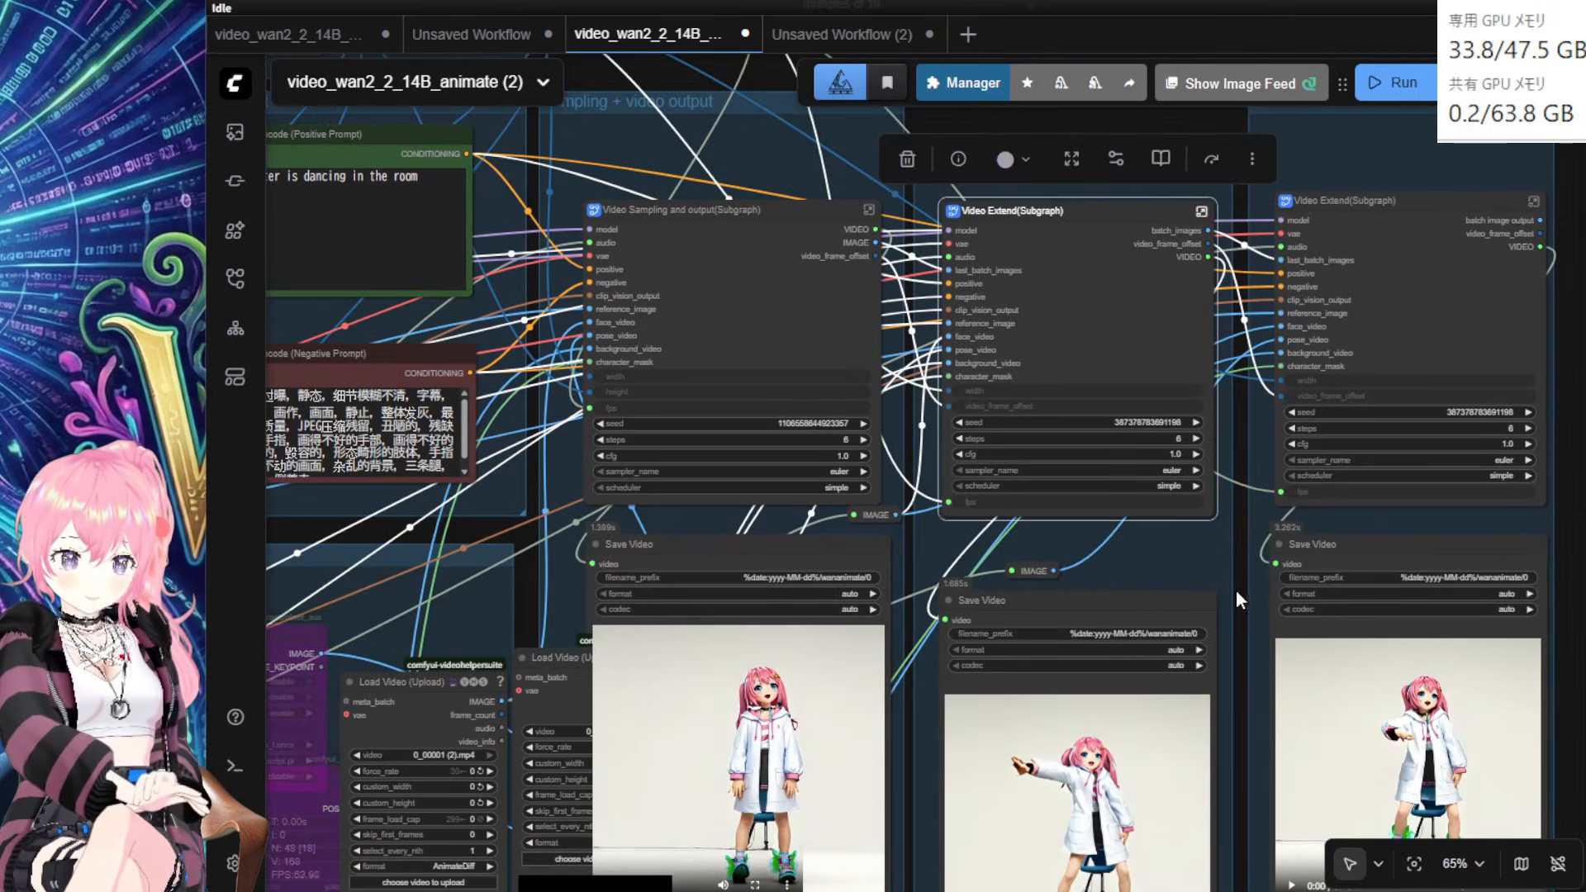
left_click_drag(1158, 602, 1168, 553)
scroll(1168, 553, "down", 2)
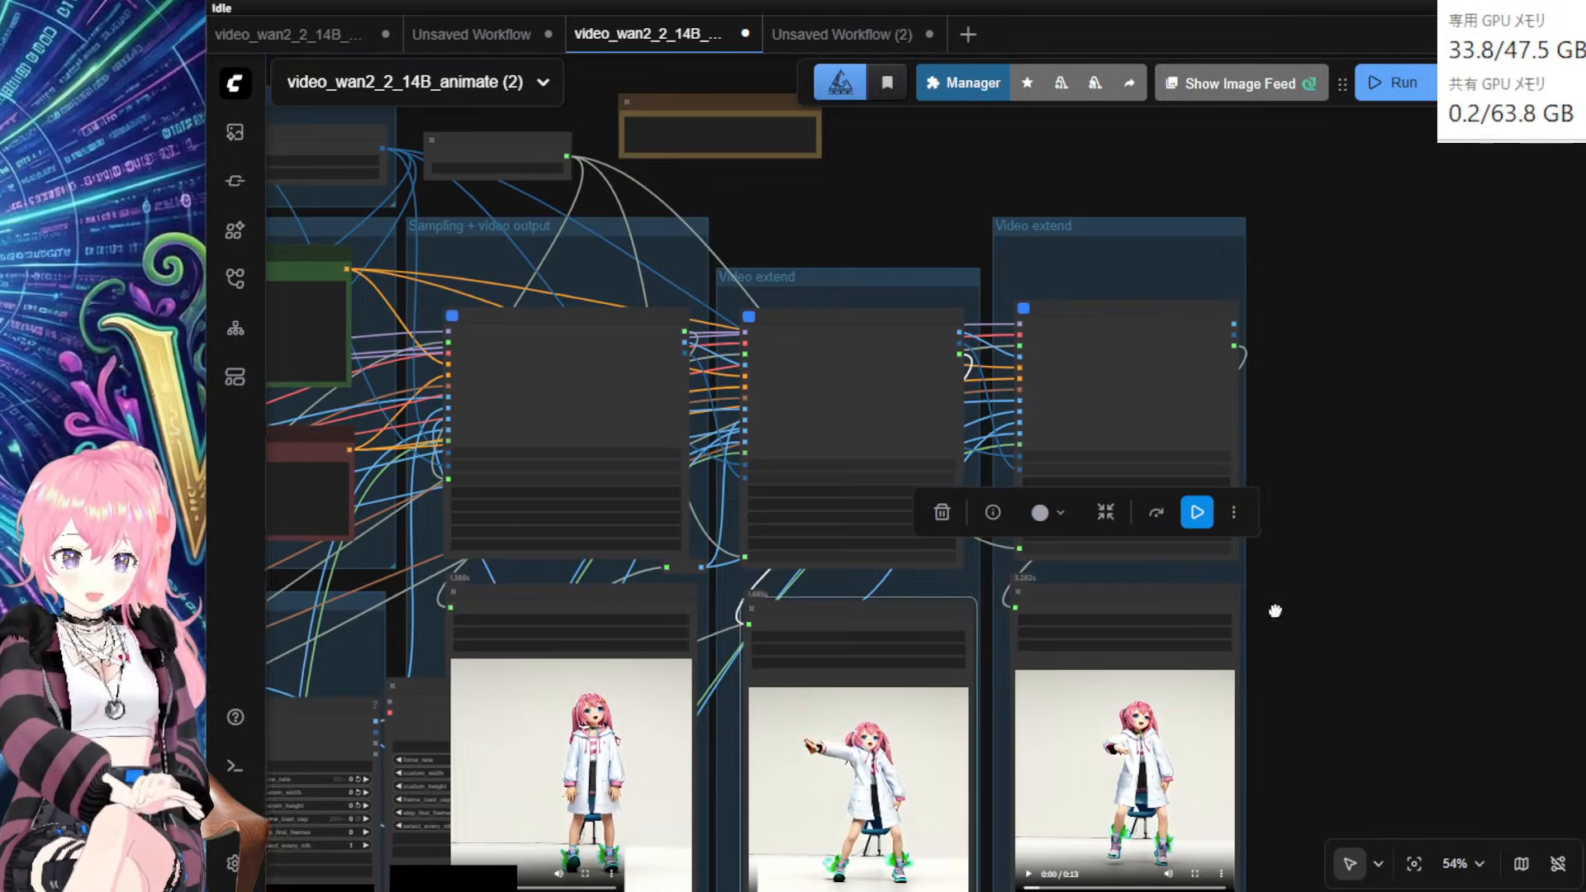
left_click_drag(851, 295, 849, 237)
scroll(1239, 471, "up", 6)
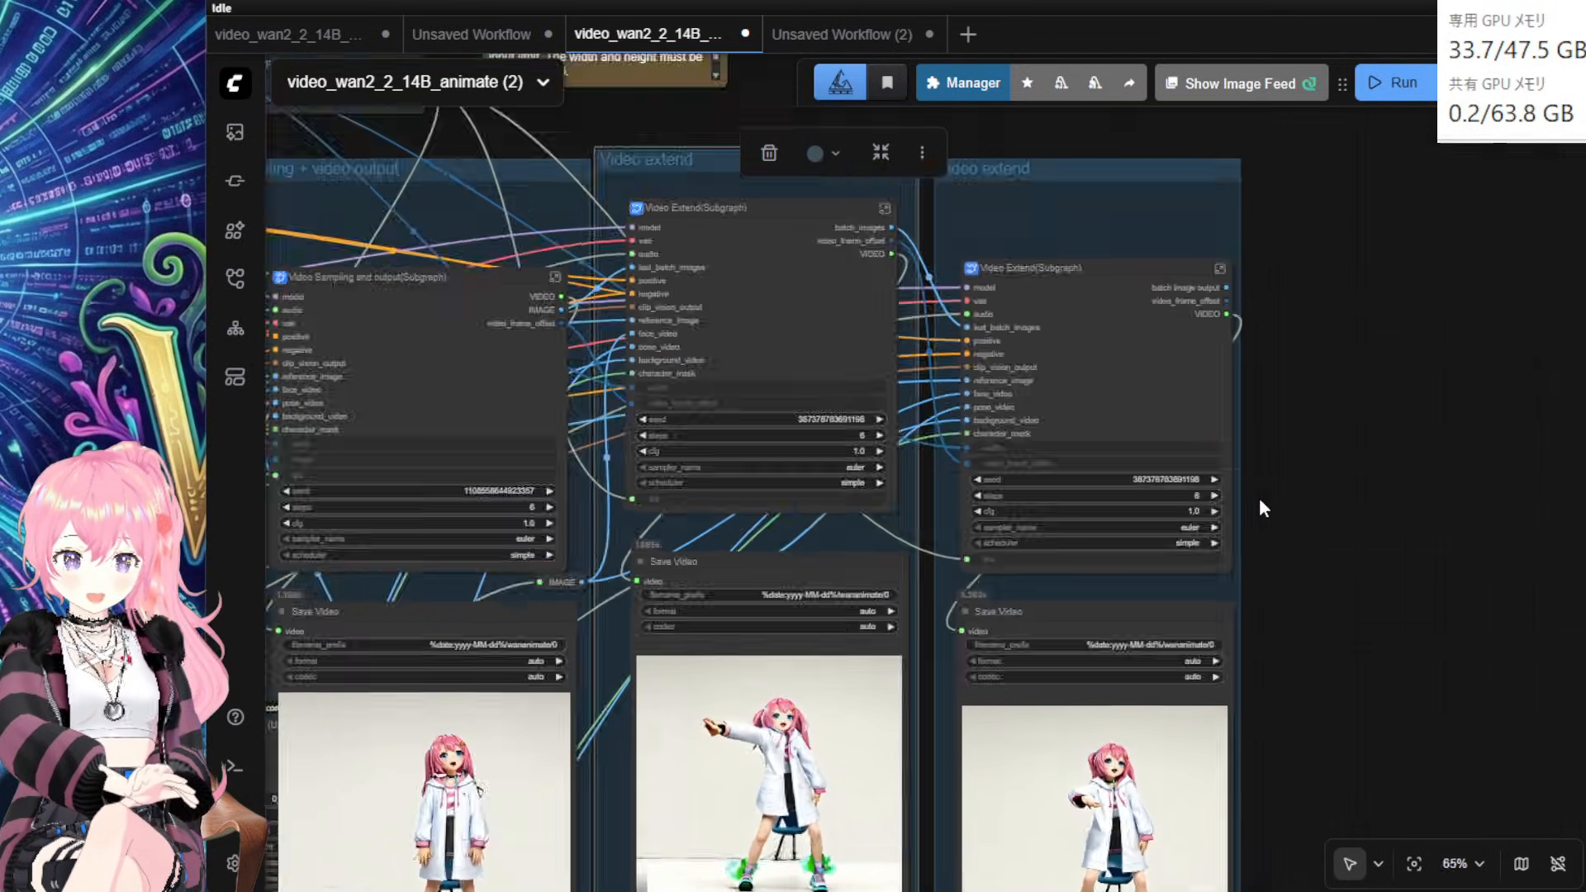
scroll(1051, 512, "down", 3)
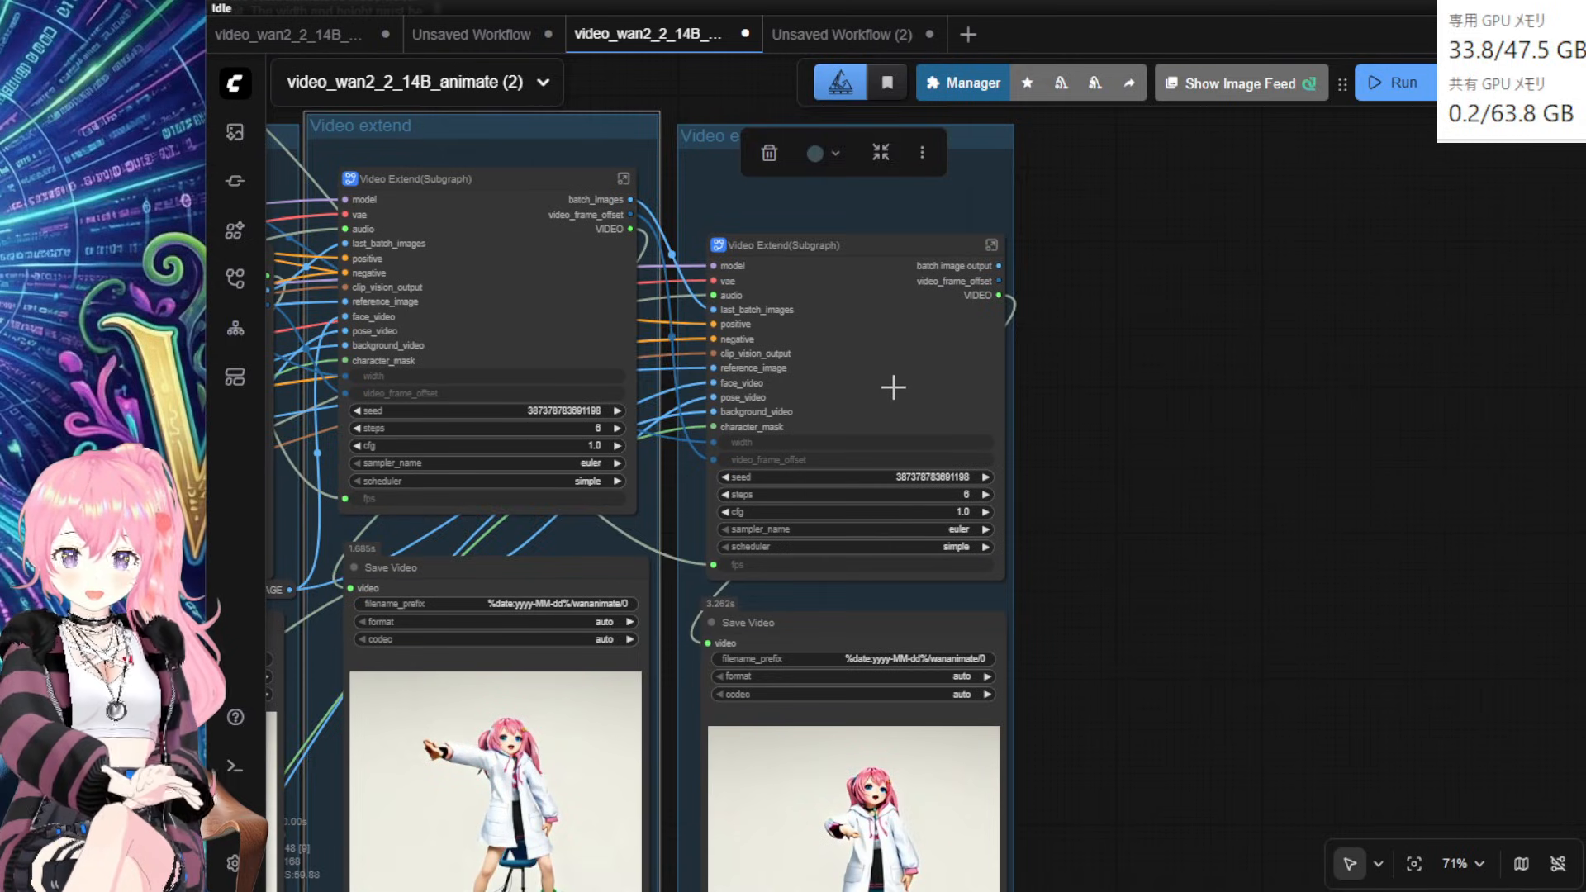
Step: Duplicate the right-most Video Extend and Save Video pair and place the copy to the right
left_click(892, 386)
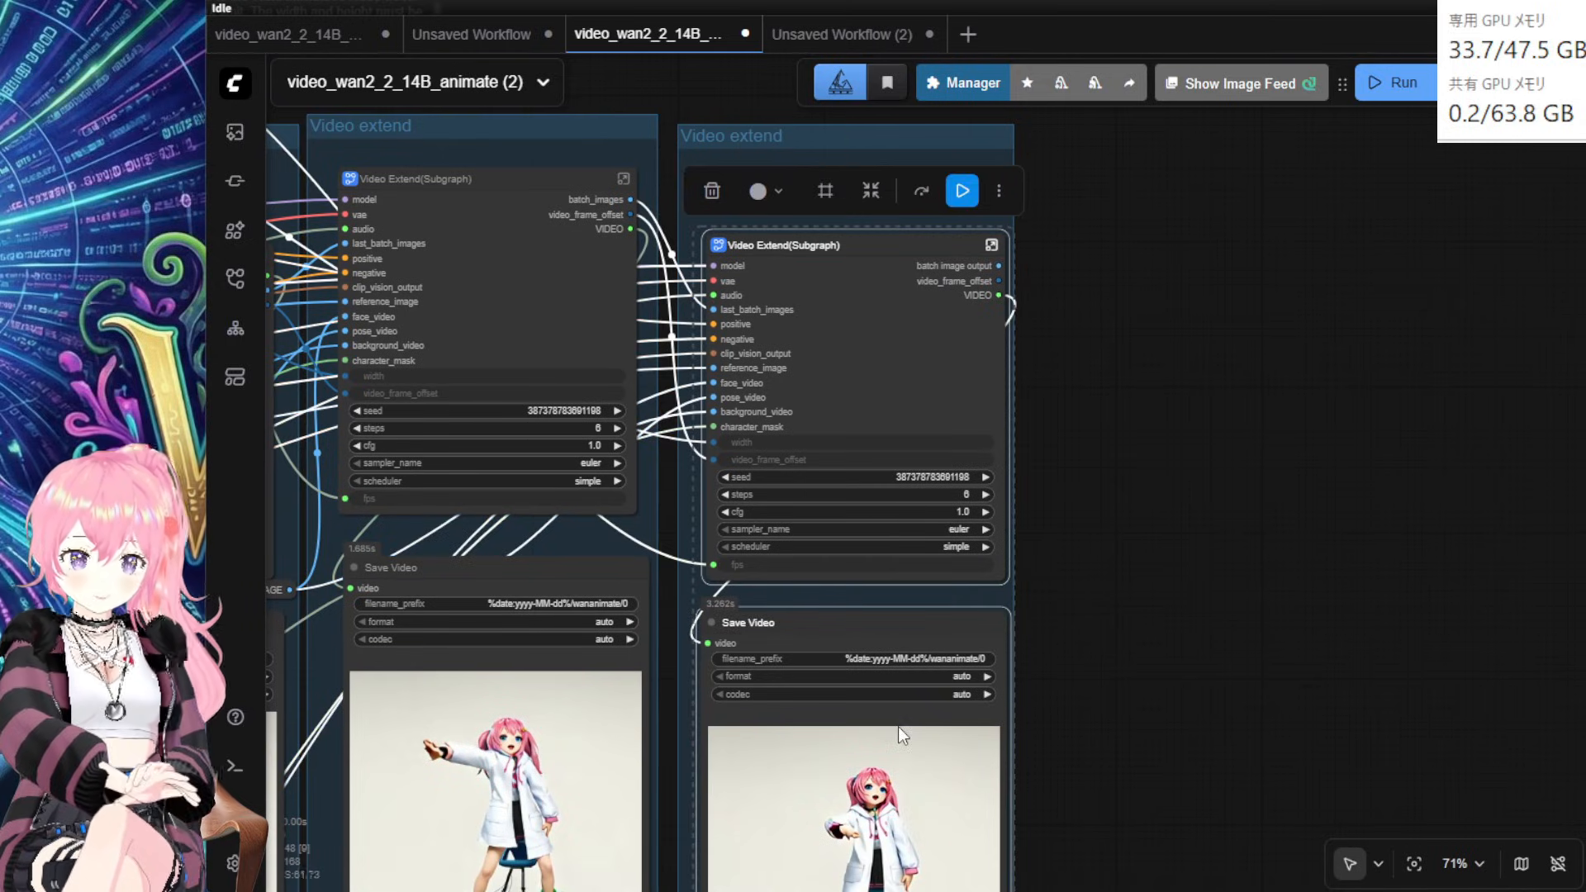
key("ctrl+c")
key("ctrl+v")
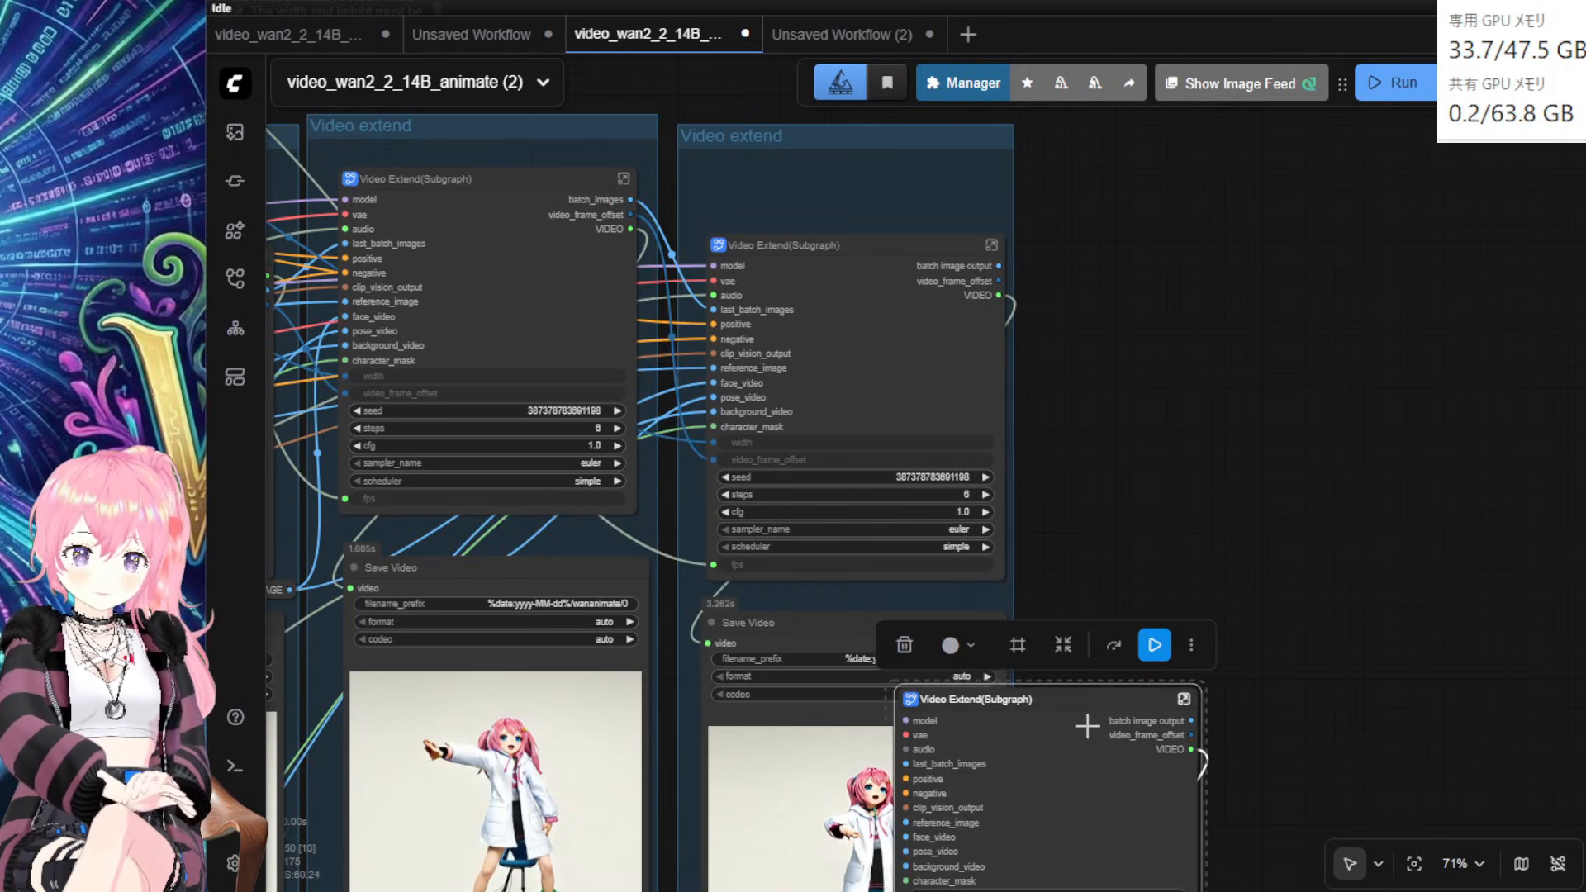
left_click_drag(1035, 708, 1254, 164)
scroll(1451, 428, "up", 2)
left_click_drag(1469, 405, 1441, 556)
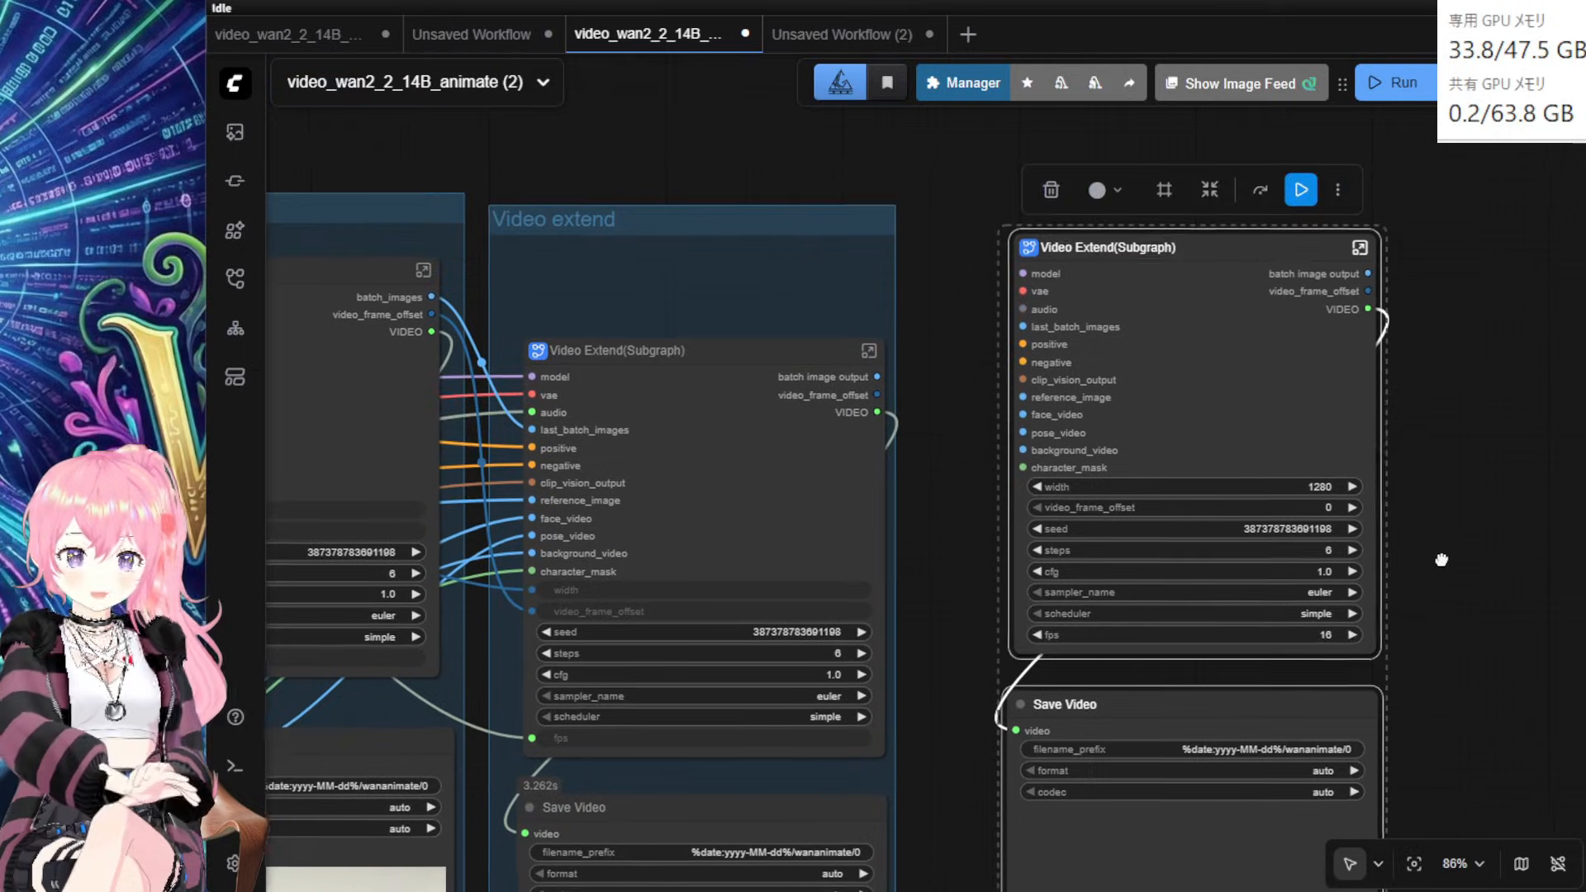
scroll(966, 463, "up", 5)
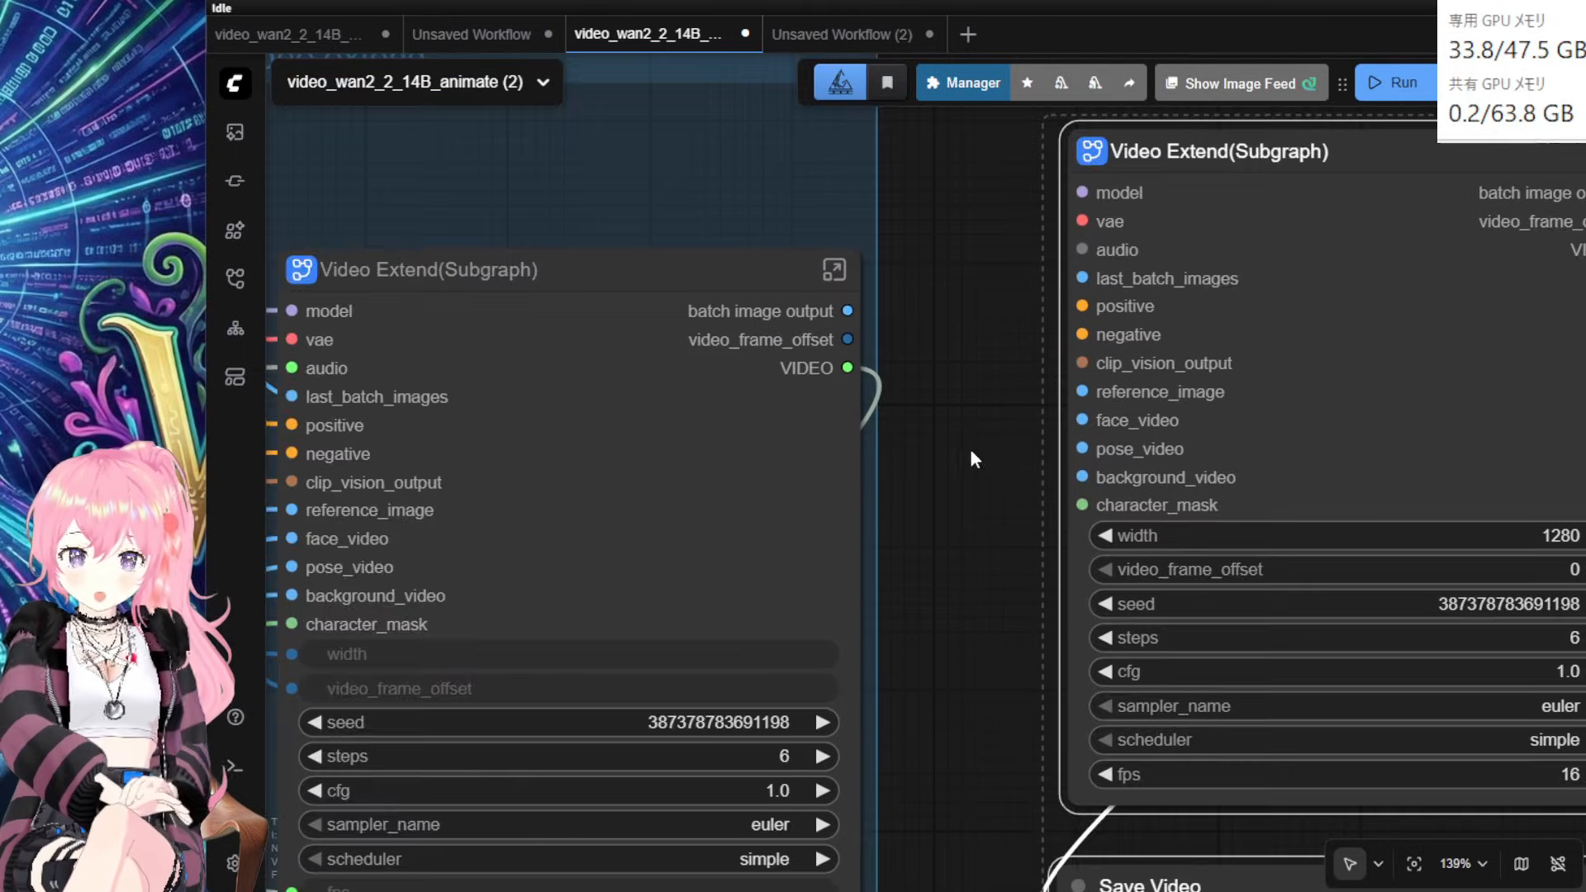
left_click_drag(971, 451, 858, 524)
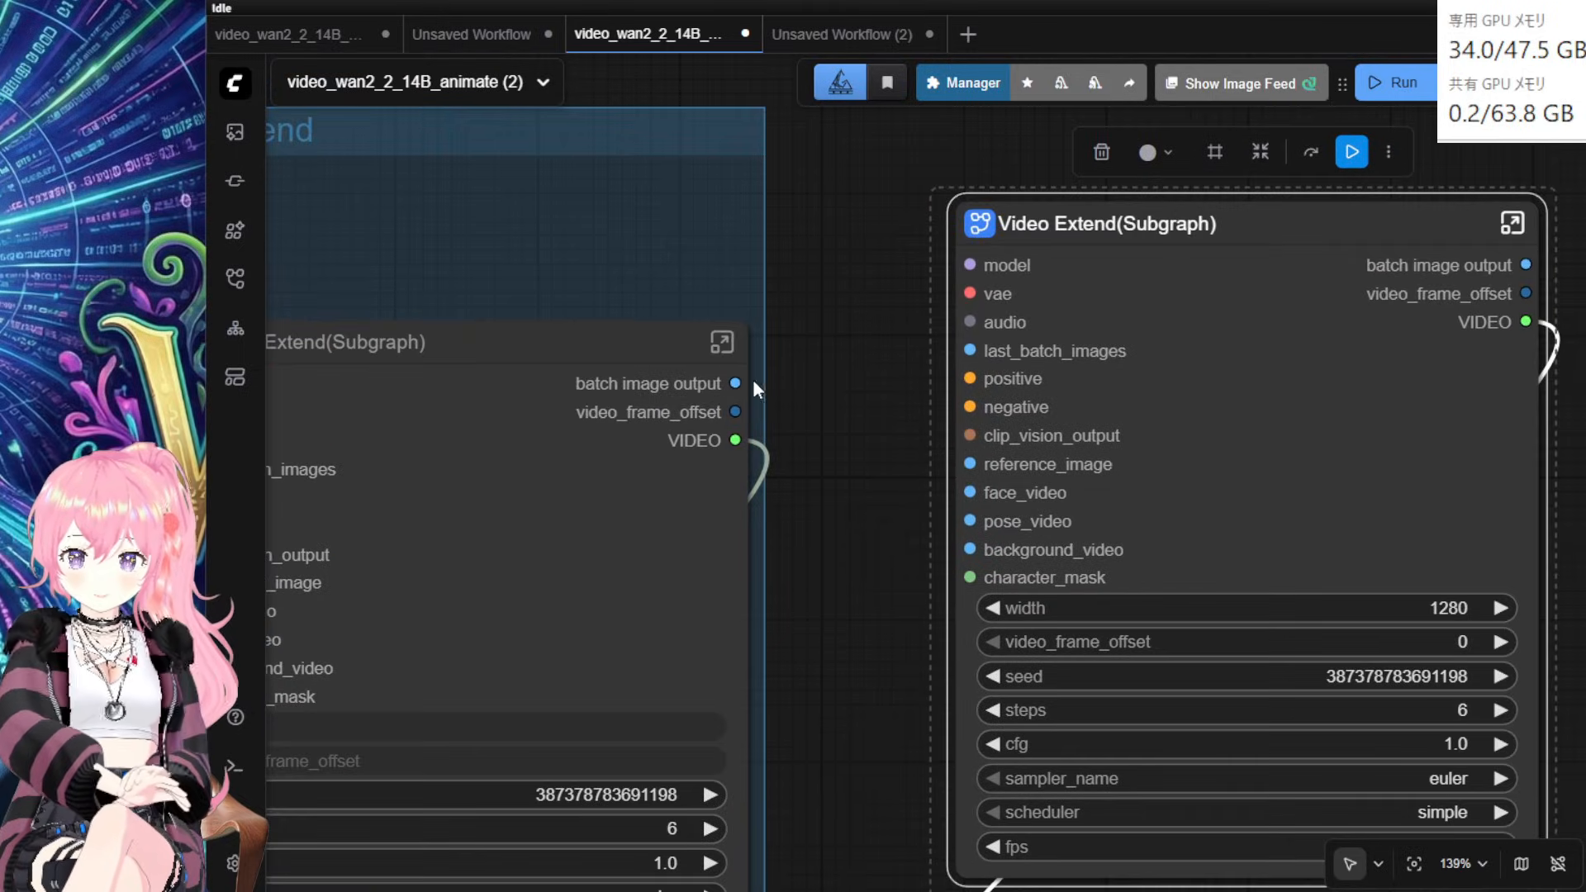
Step: Feed the previous Video Extend's batch images and video_frame_offset into the new copy
left_click_drag(978, 347, 976, 348)
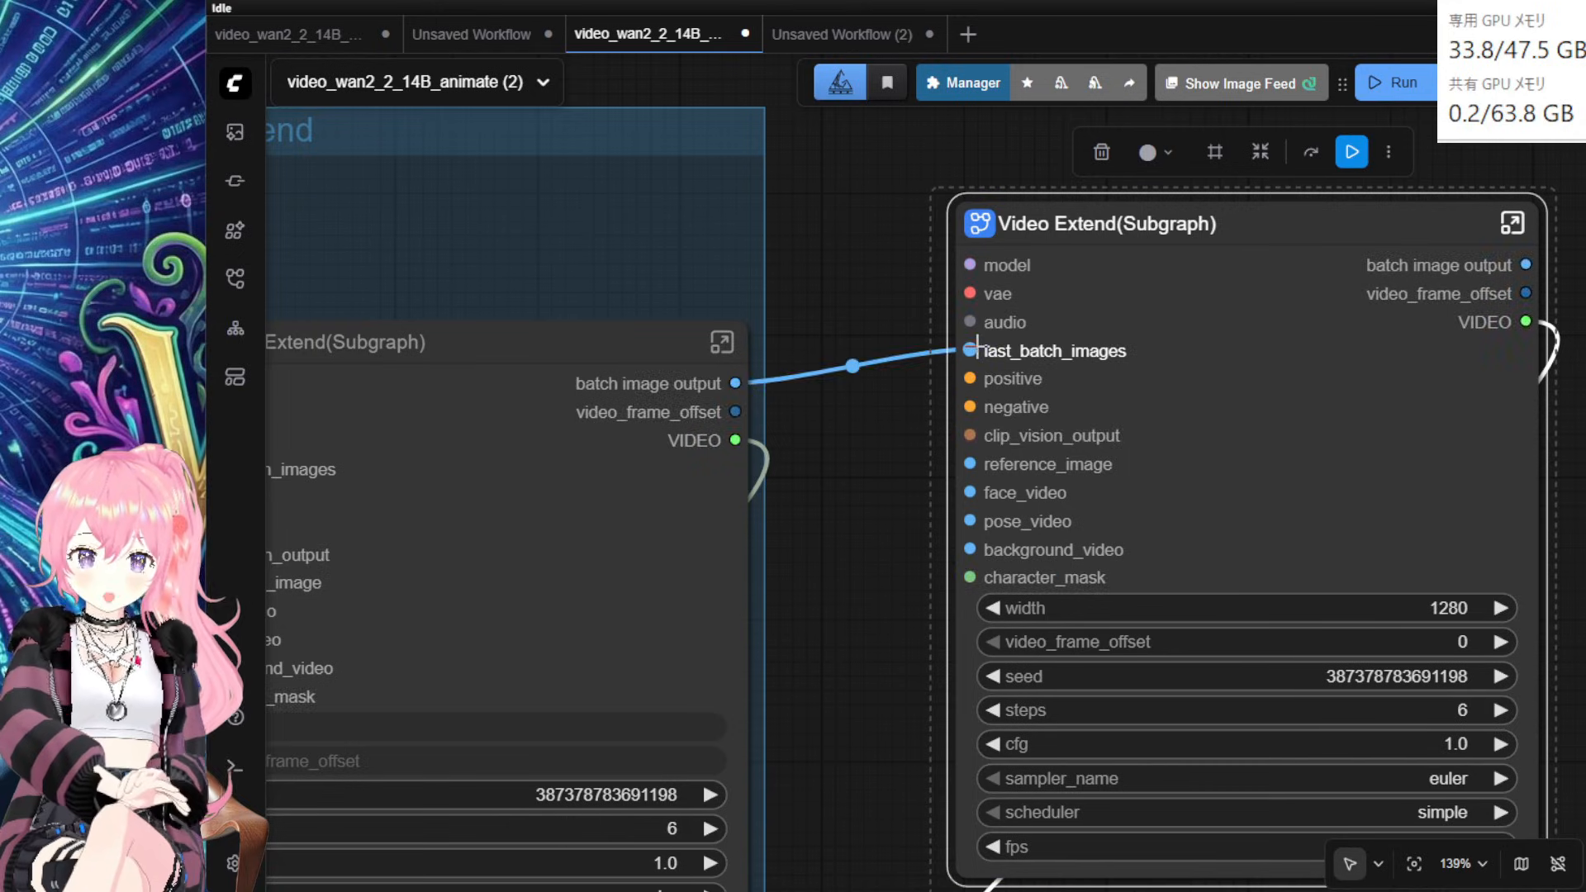
left_click_drag(879, 595, 845, 425)
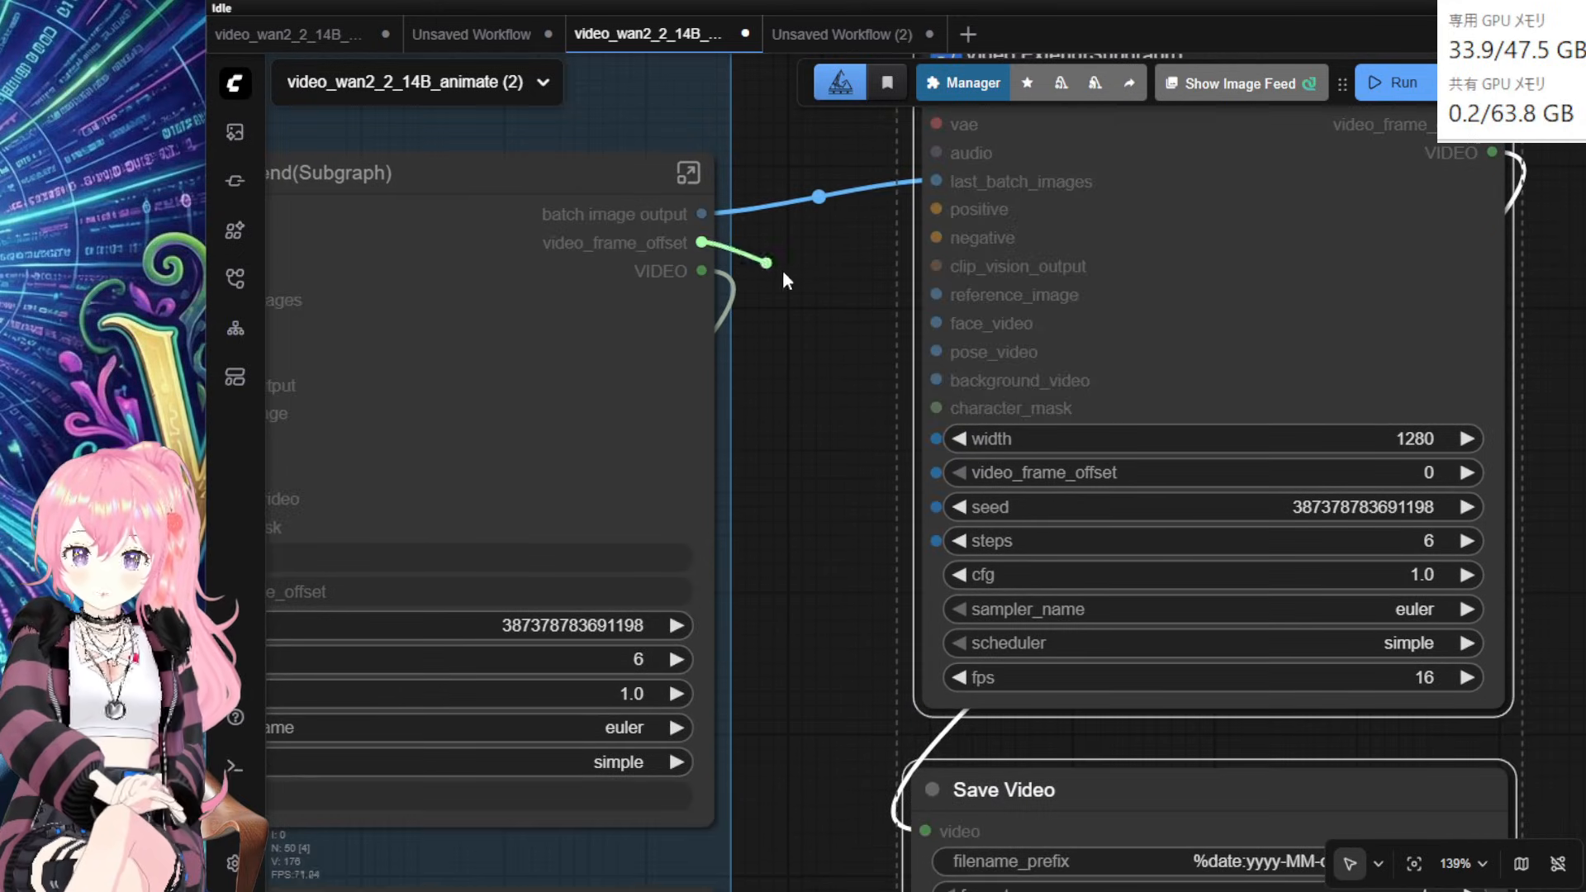
left_click_drag(932, 489, 932, 489)
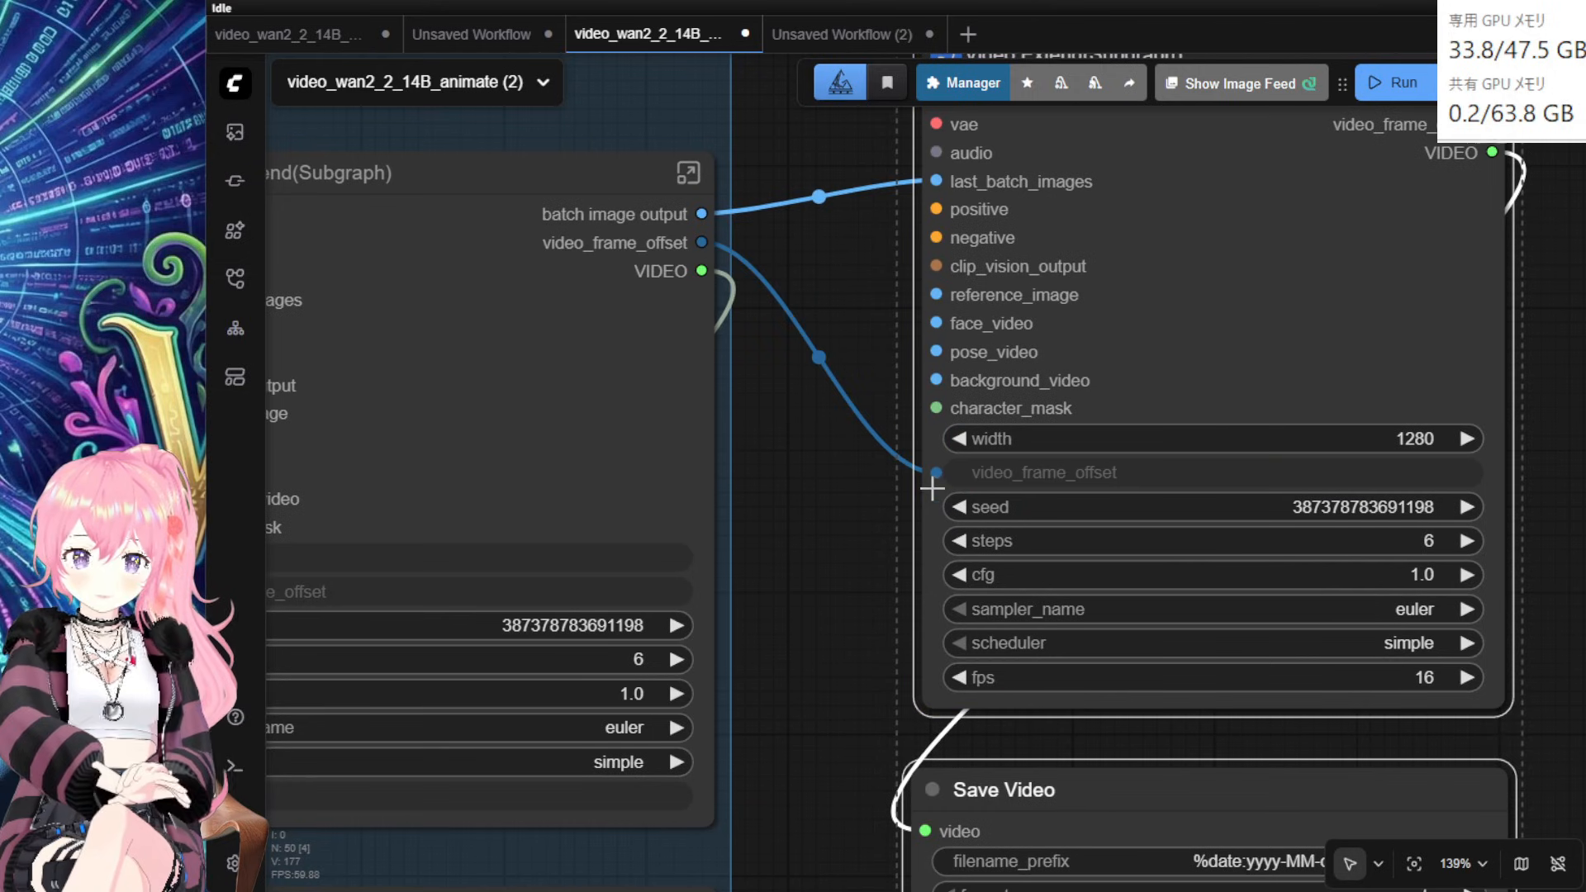
scroll(780, 587, "down", 3)
left_click_drag(780, 588, 1105, 569)
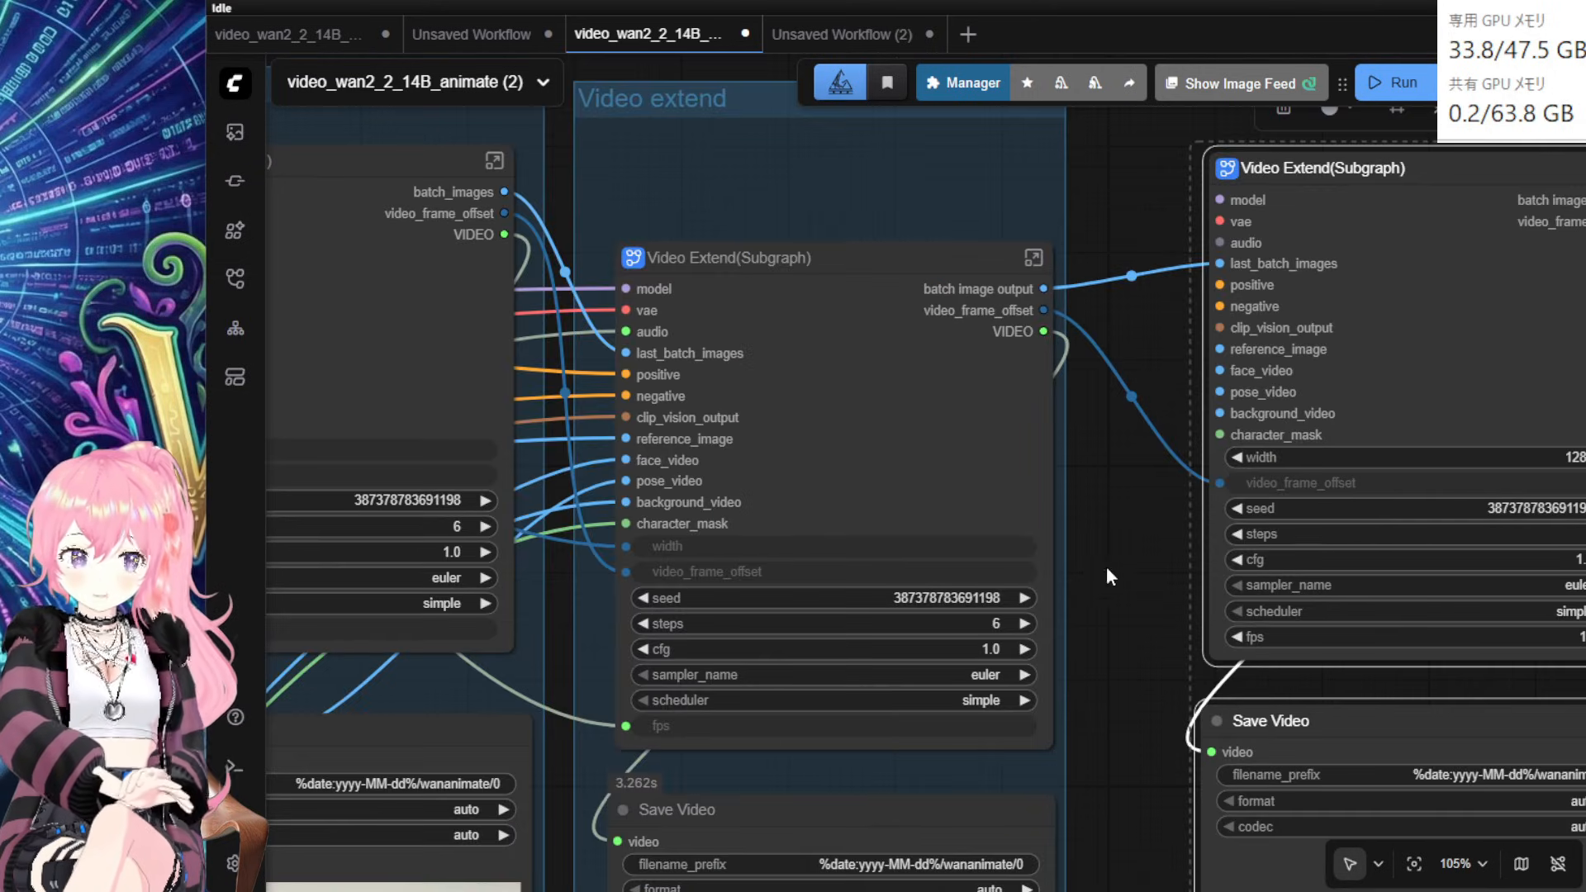
scroll(1149, 528, "down", 3)
left_click_drag(462, 157, 851, 223)
left_click_drag(945, 339, 1347, 311)
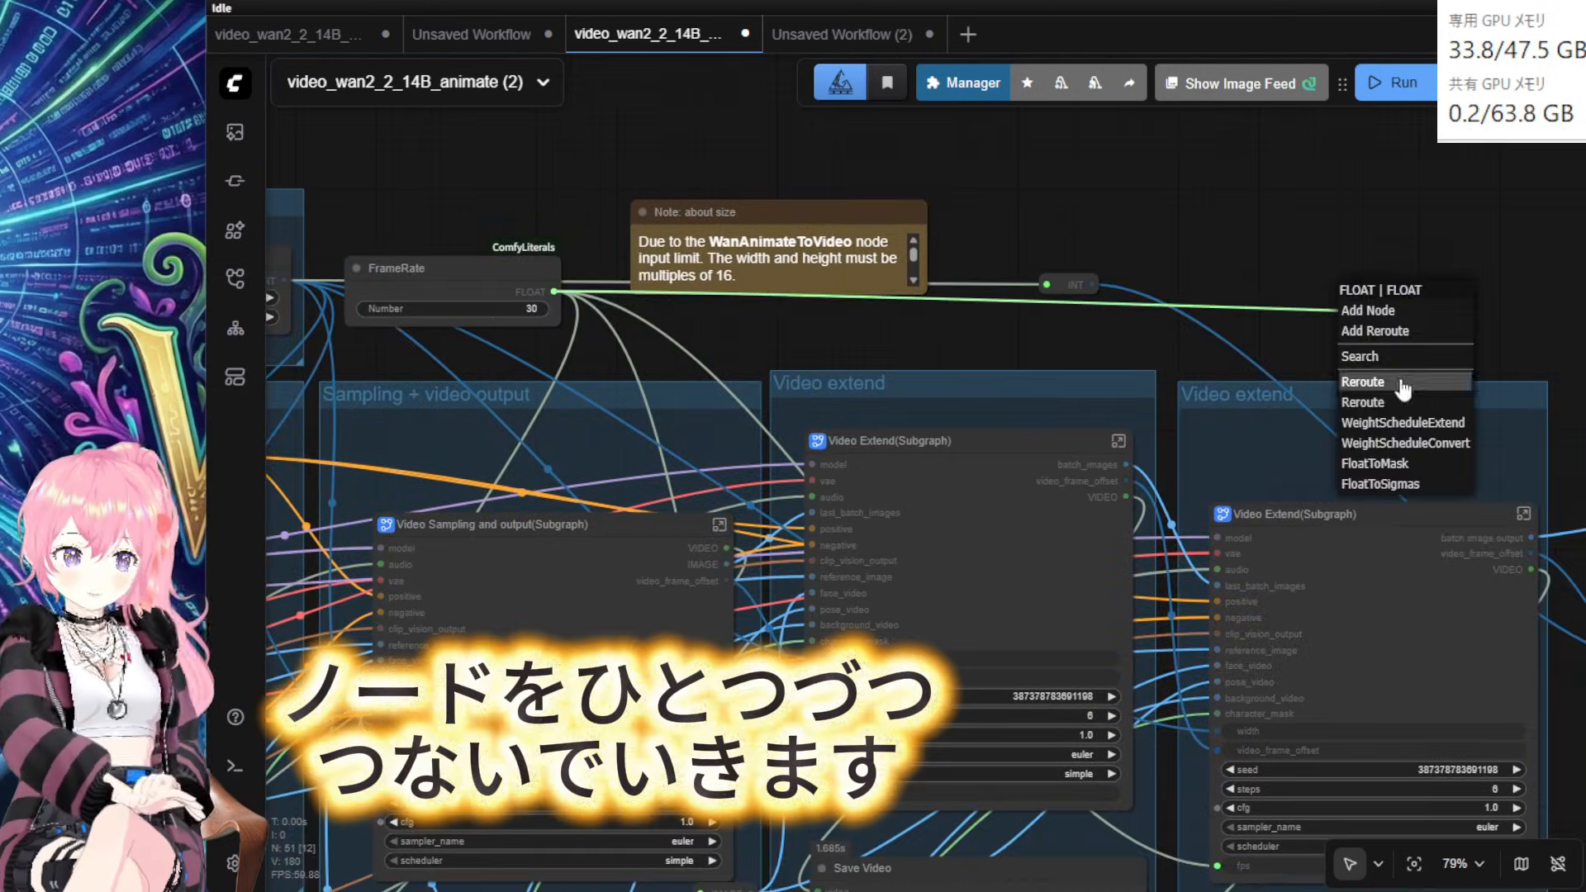
Step: Route the FrameRate value through a Reroute into the new Video Extend's fps input
left_click(1402, 384)
left_click_drag(1421, 347, 777, 170)
left_click_drag(764, 141, 1020, 630)
scroll(1020, 630, "up", 3)
left_click_drag(1327, 280, 770, 311)
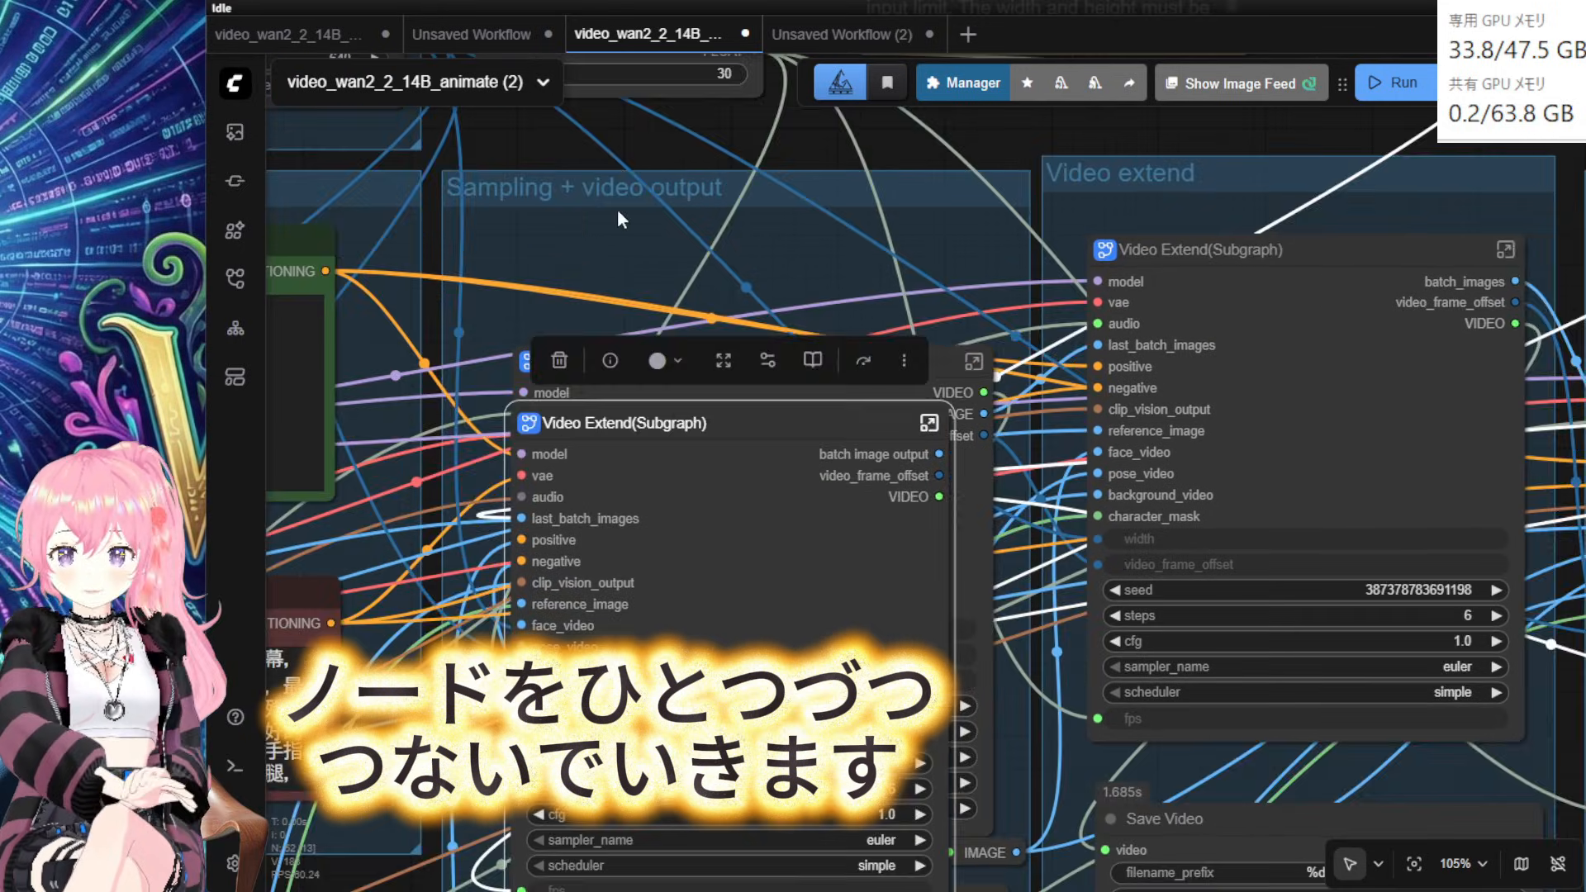
scroll(618, 210, "down", 2)
Step: Link the model, VAE and source video's audio into the new Video Extend
left_click_drag(617, 209, 1279, 254)
left_click_drag(702, 435, 647, 453)
left_click_drag(1322, 429, 1223, 394)
left_click_drag(826, 477, 1083, 422)
left_click_drag(710, 595, 632, 570)
left_click_drag(844, 593, 1098, 441)
left_click_drag(950, 702, 702, 206)
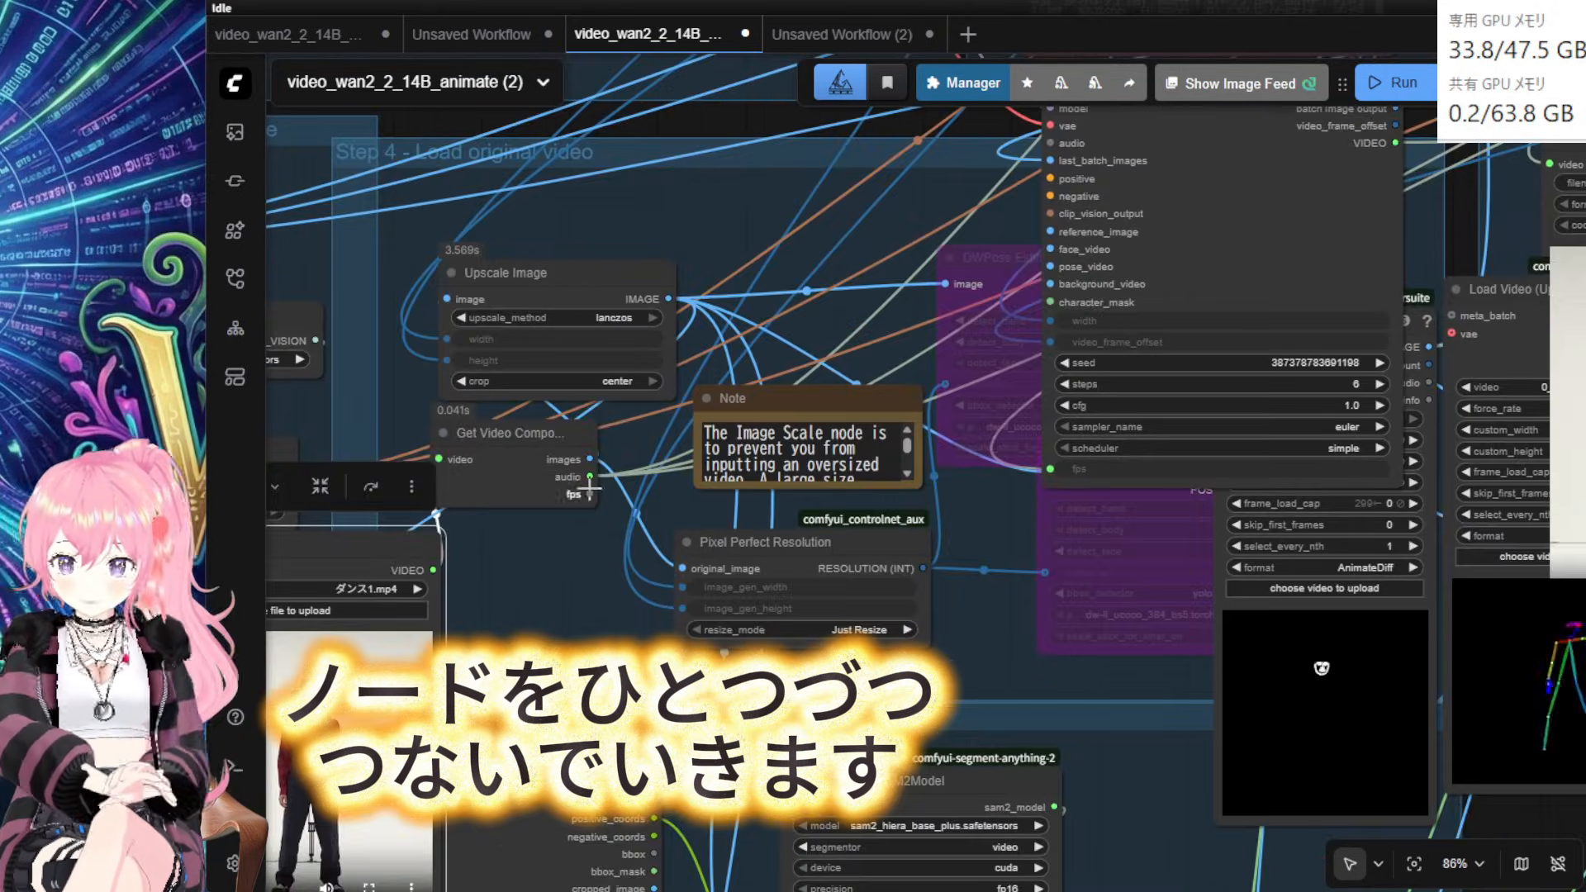
left_click_drag(590, 478, 1050, 143)
Step: Connect the positive and negative prompts and the CLIP vision output to the new node
left_click_drag(942, 198, 673, 580)
left_click_drag(436, 861, 909, 377)
left_click_drag(661, 400, 662, 401)
left_click_drag(1025, 377, 985, 625)
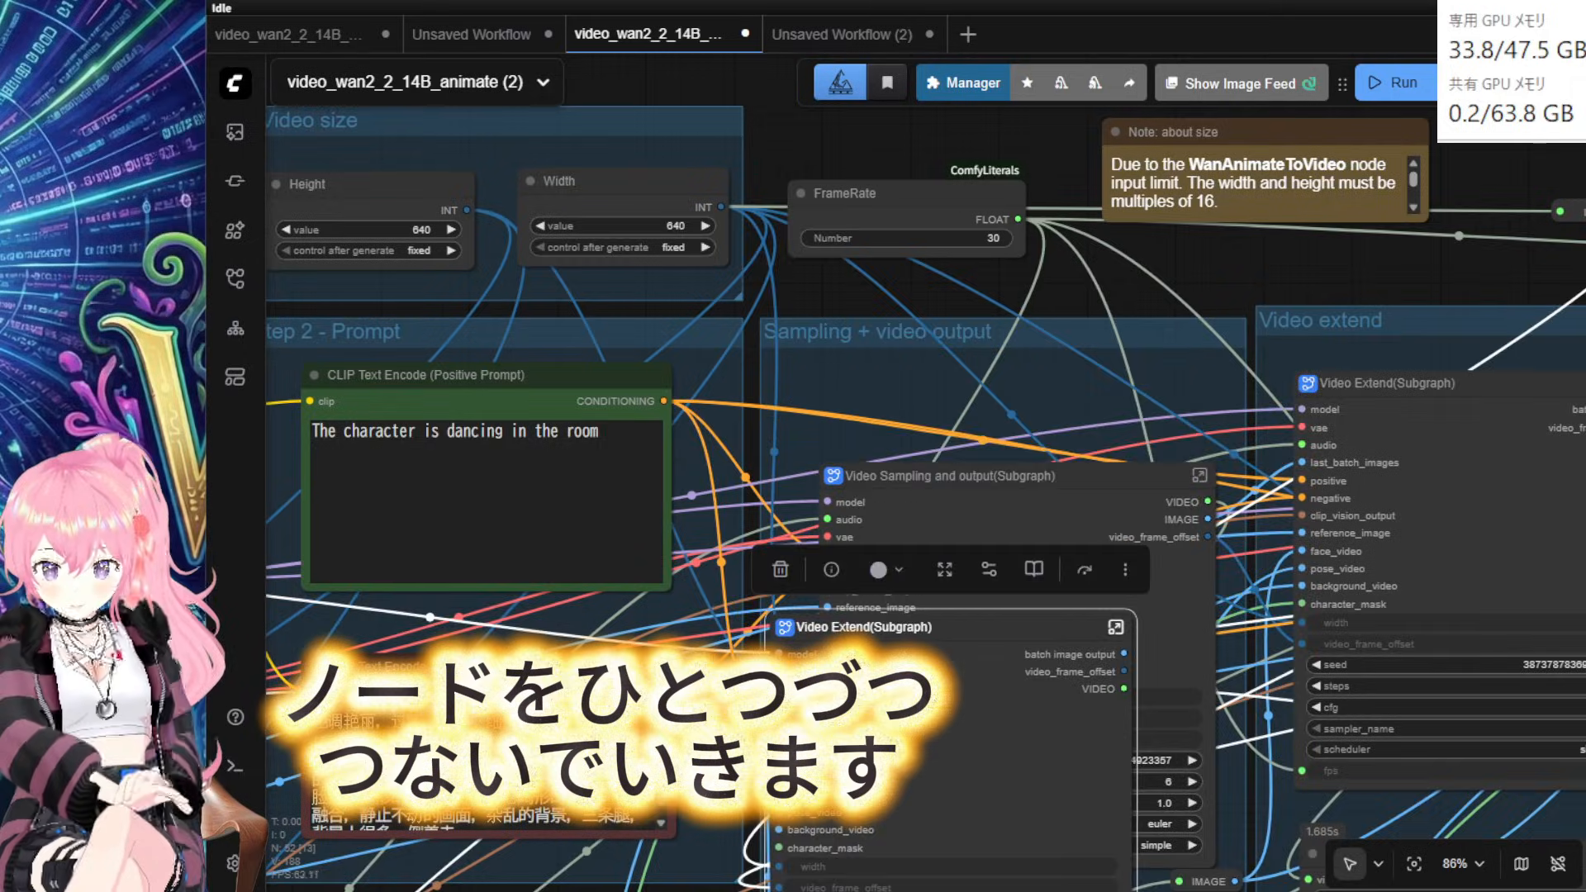
left_click_drag(748, 702, 1244, 181)
left_click_drag(1372, 106, 1050, 428)
left_click_drag(540, 365, 768, 121)
left_click_drag(1289, 184, 874, 262)
left_click_drag(330, 462, 582, 440)
left_click_drag(595, 463, 1107, 404)
Step: Wire the blockified mask to character_mask and the masked background to background_video
left_click_drag(1256, 393, 1470, 702)
left_click_drag(992, 727, 295, 123)
left_click_drag(774, 98, 1151, 500)
left_click_drag(867, 592, 779, 602)
left_click_drag(1119, 386, 1296, 340)
left_click_drag(1033, 578, 1026, 461)
left_click_drag(661, 674, 1179, 428)
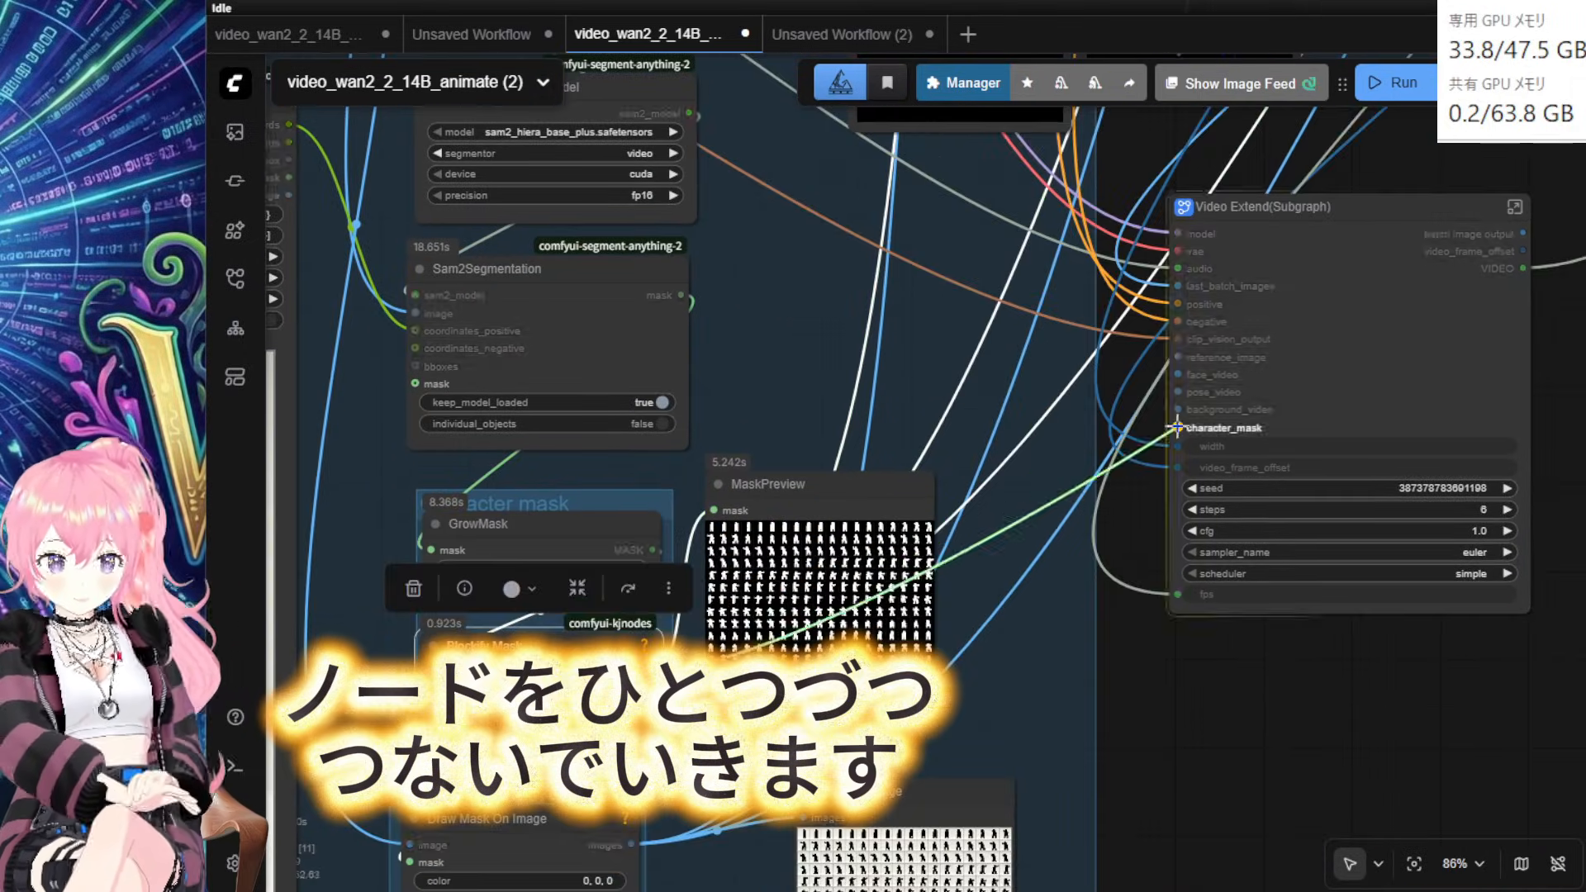
left_click_drag(1025, 578, 964, 402)
left_click_drag(571, 667, 1118, 231)
Step: Link one more source input into the new Video Extend and clear space left of the graph
left_click_drag(1033, 206, 1131, 473)
mouse_move(1375, 423)
left_mouse_down()
mouse_move(1416, 471)
mouse_move(967, 355)
left_mouse_up()
mouse_move(462, 272)
left_mouse_down()
mouse_move(704, 575)
mouse_move(640, 636)
left_mouse_up()
left_click_drag(566, 190, 1256, 810)
scroll(1256, 768, "down", 7)
left_click_drag(1386, 674, 323, 637)
left_click_drag(314, 694, 1438, 343)
left_click_drag(797, 762, 1157, 397)
scroll(1216, 653, "up", 3)
left_click_drag(881, 778, 1293, 634)
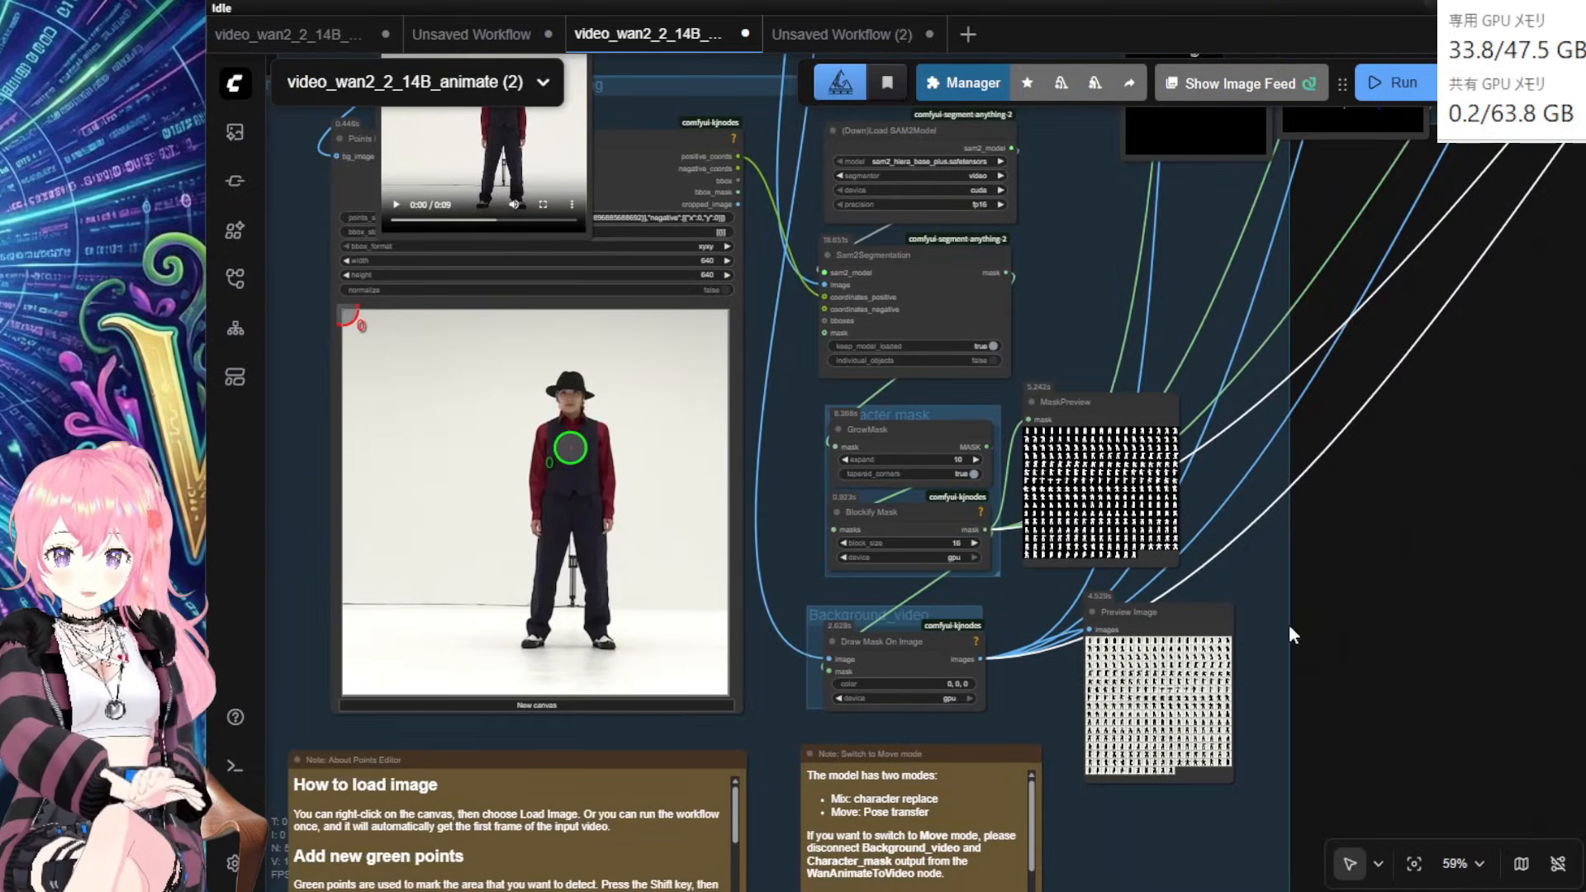
scroll(1396, 744, "down", 2)
left_click_drag(1353, 725, 1134, 609)
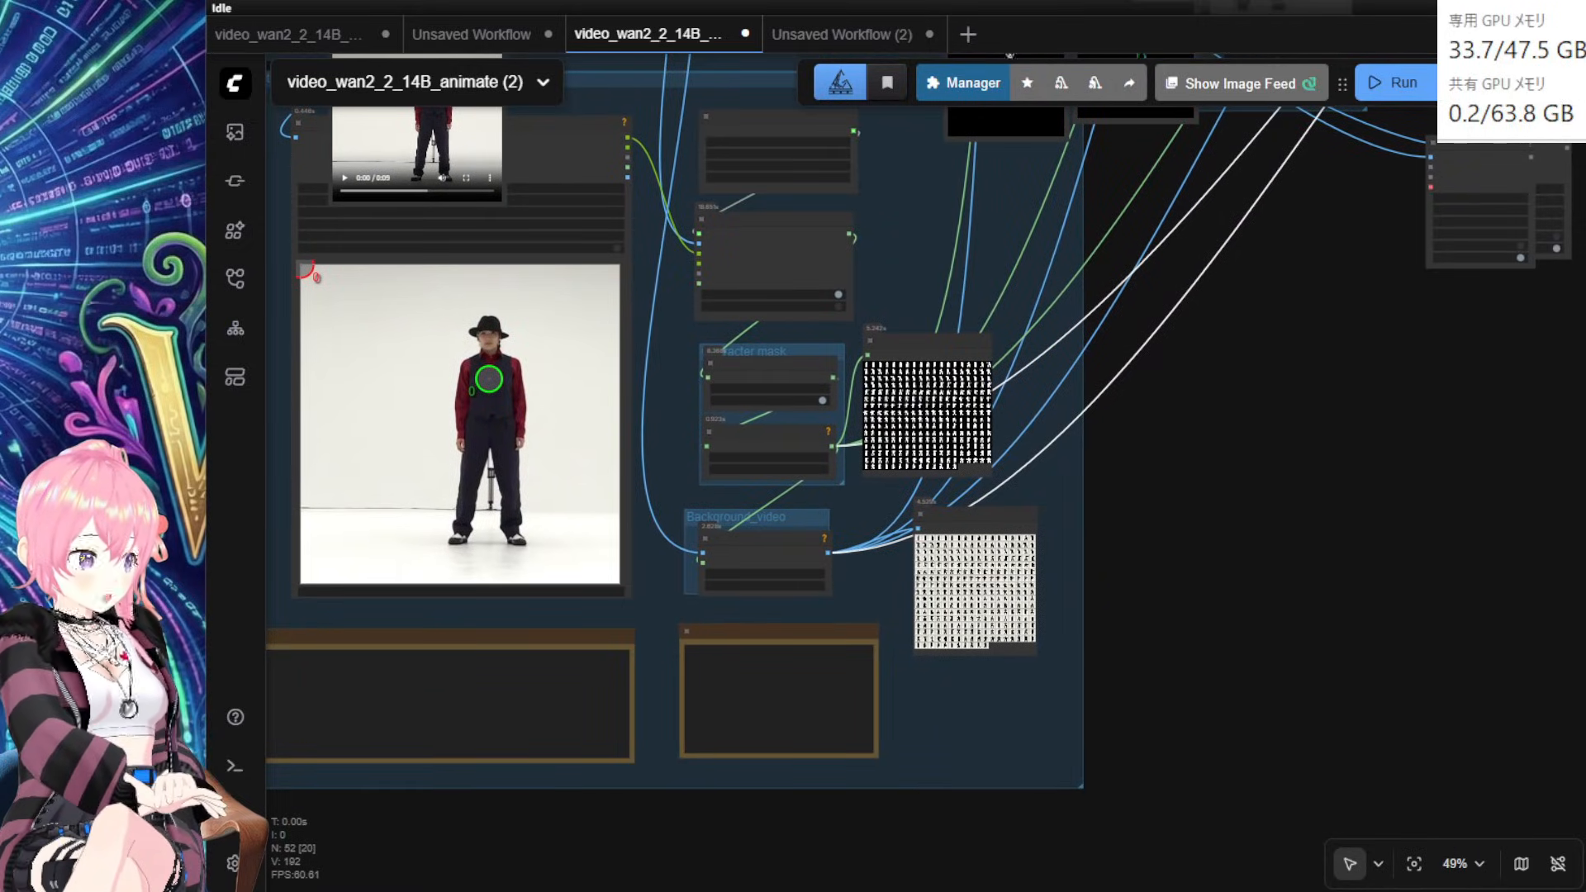
left_click_drag(1283, 597, 1583, 558)
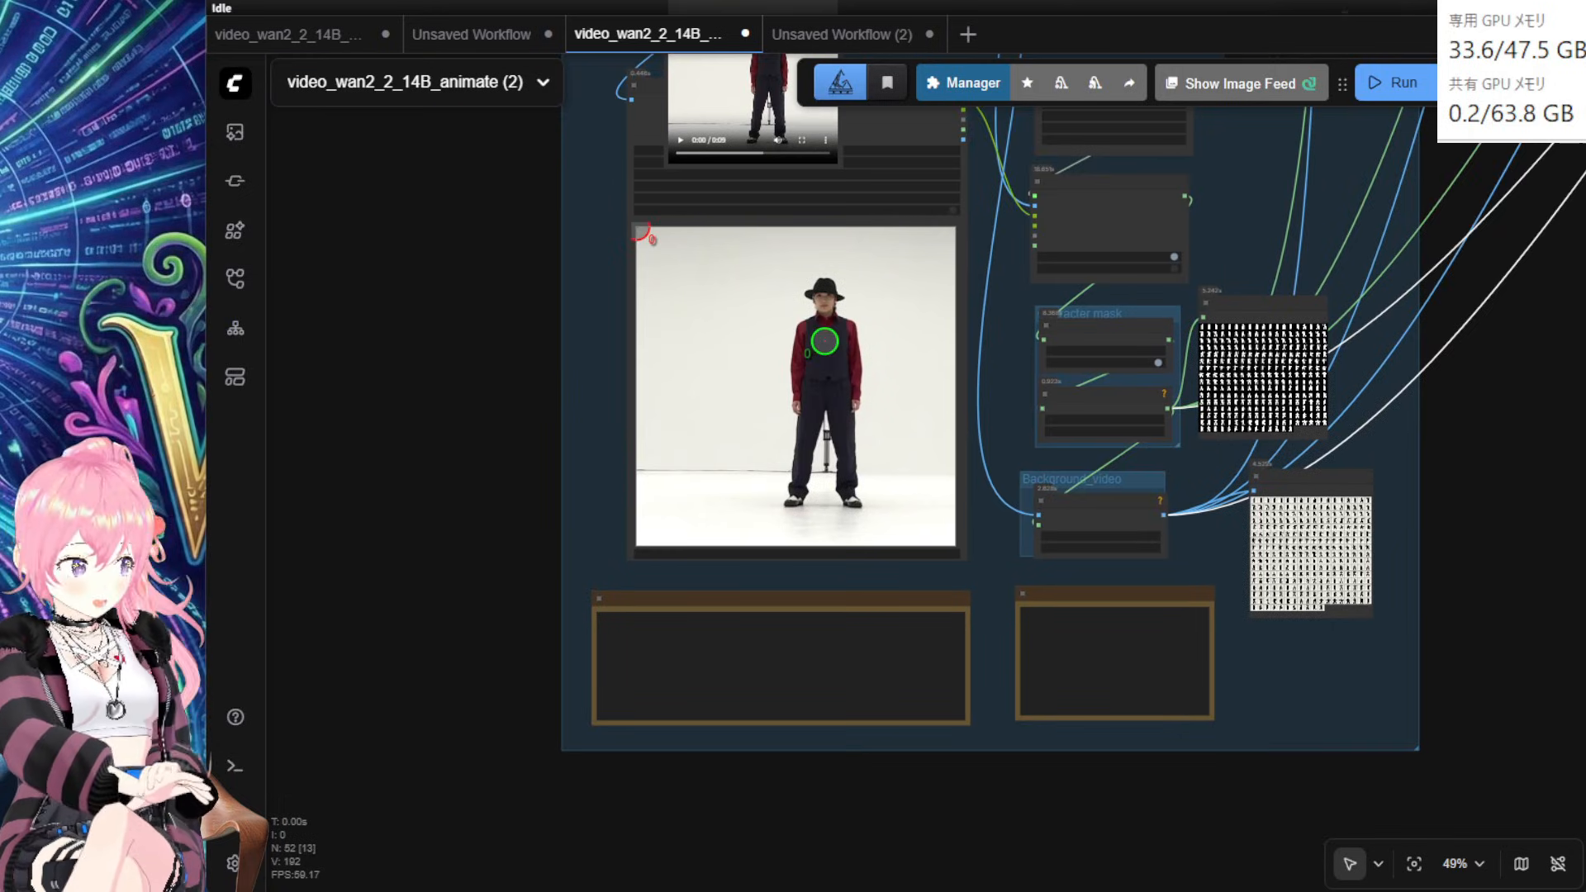
Step: Add a Load Video (Upload) node by searching 'loadvi' on empty canvas
left_click_drag(1484, 559, 1370, 500)
scroll(1371, 503, "up", 3)
double_click(646, 499)
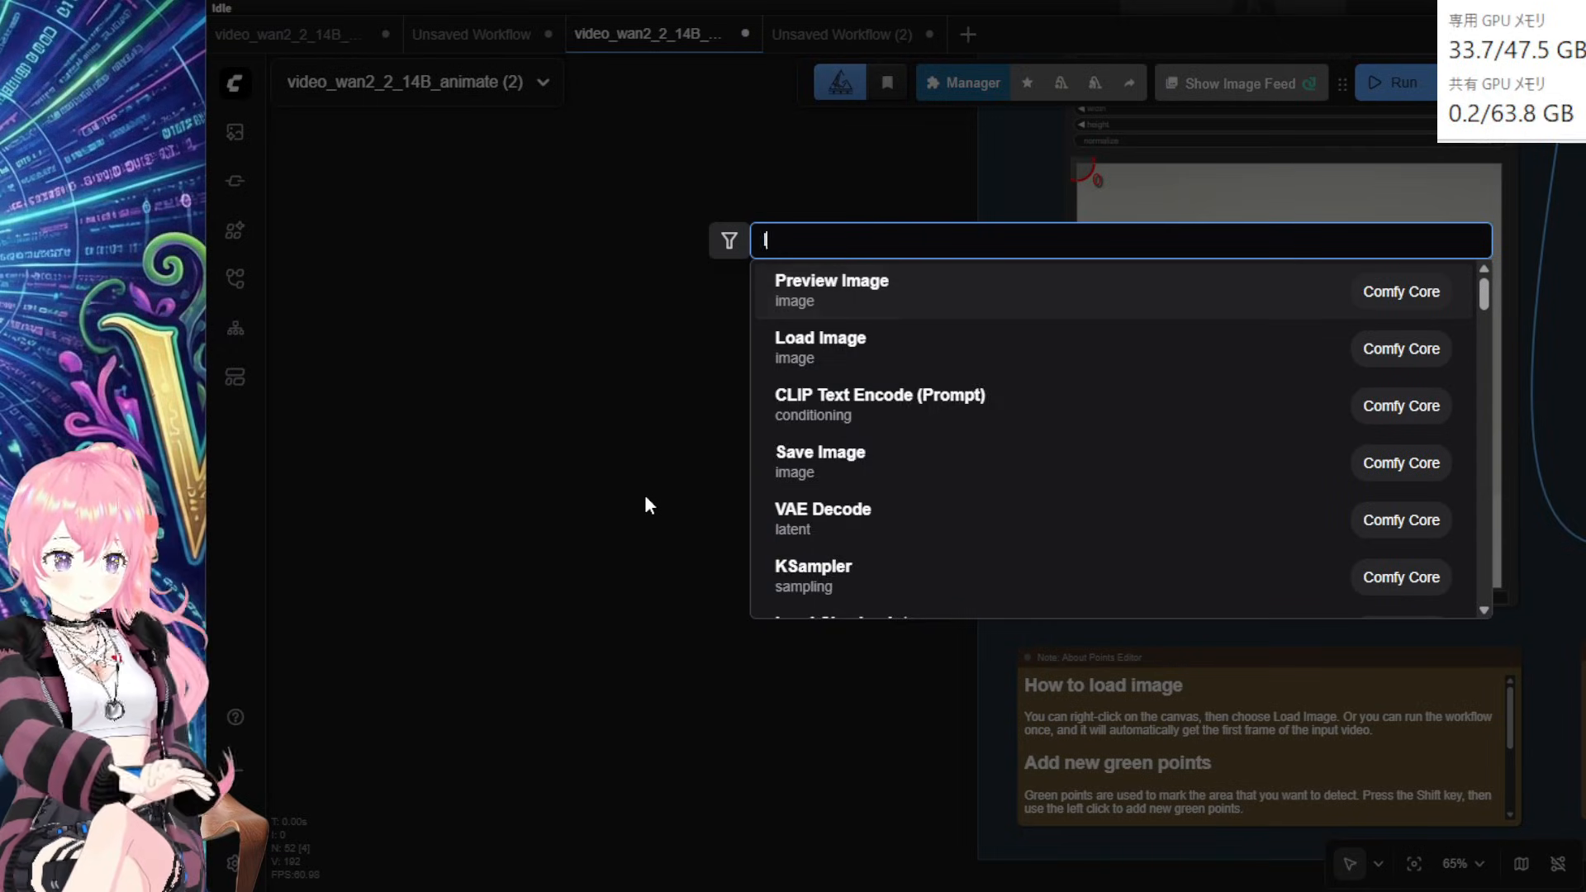
type("loadvi")
left_click(826, 412)
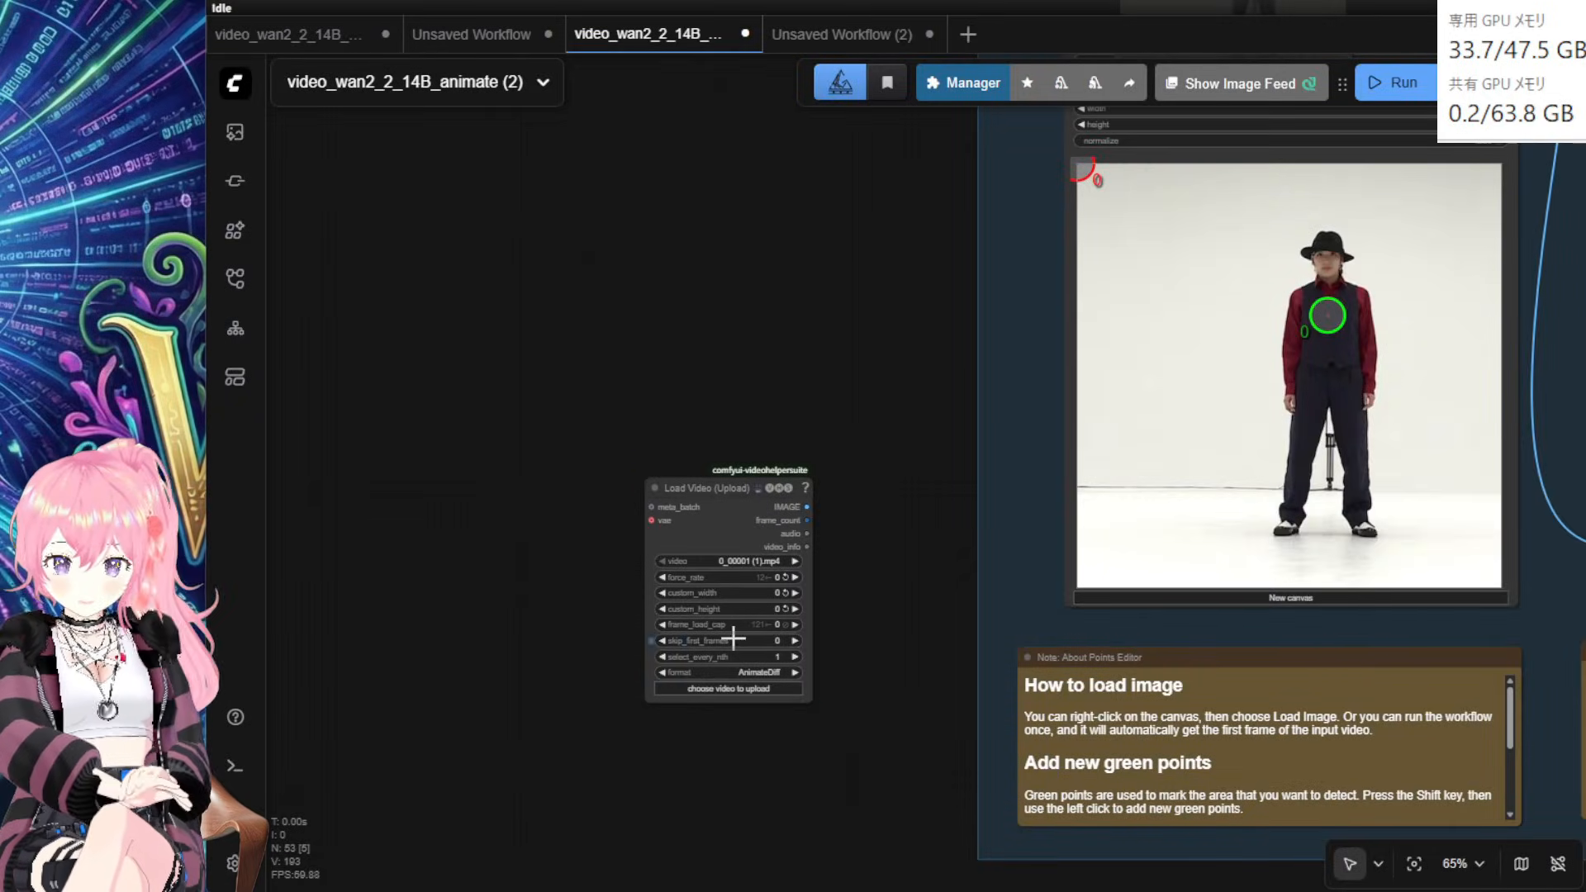
Step: Place the 背景.mp4 Load Video beside Draw Mask On Image, feeding its image input
scroll(854, 715, "up", 5)
left_click_drag(867, 691, 574, 461)
left_click_drag(454, 285, 753, 558)
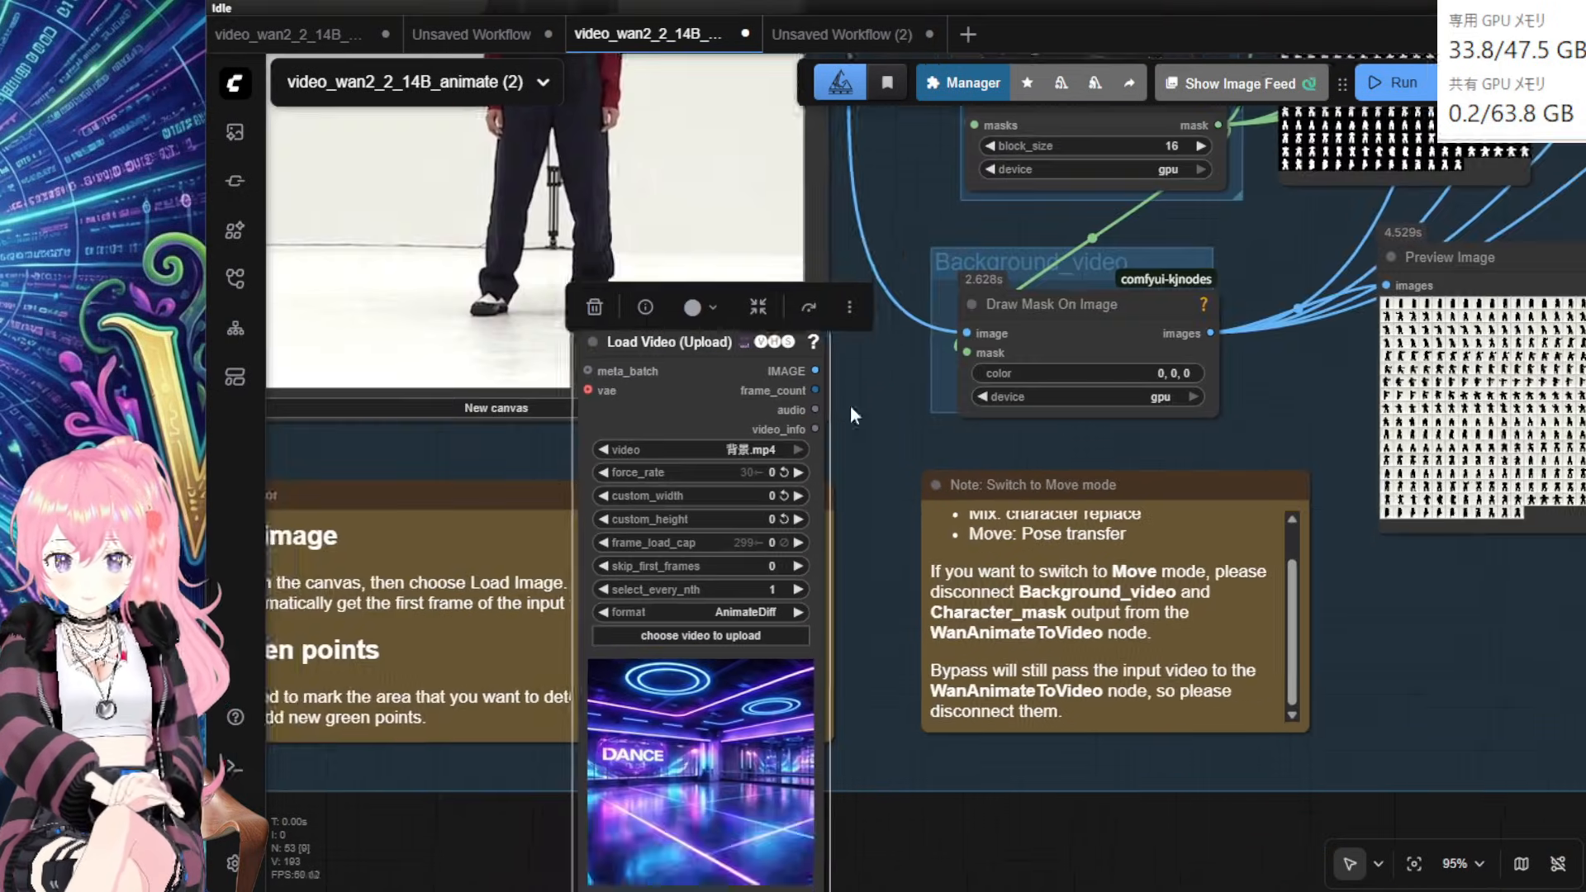
left_click_drag(850, 405, 819, 478)
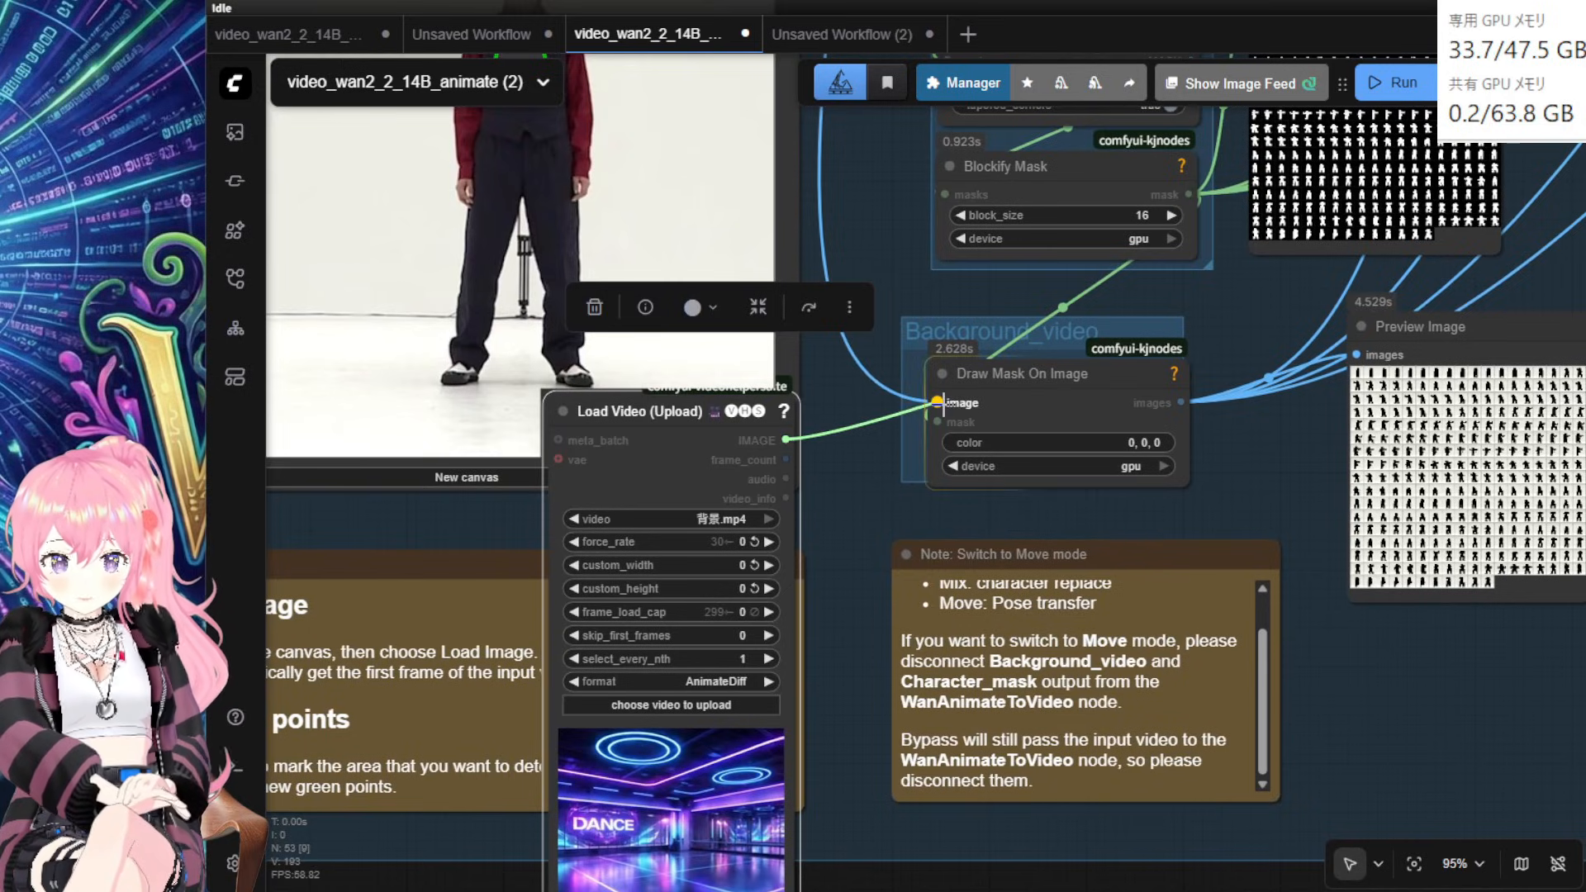
left_click_drag(1033, 399, 1055, 392)
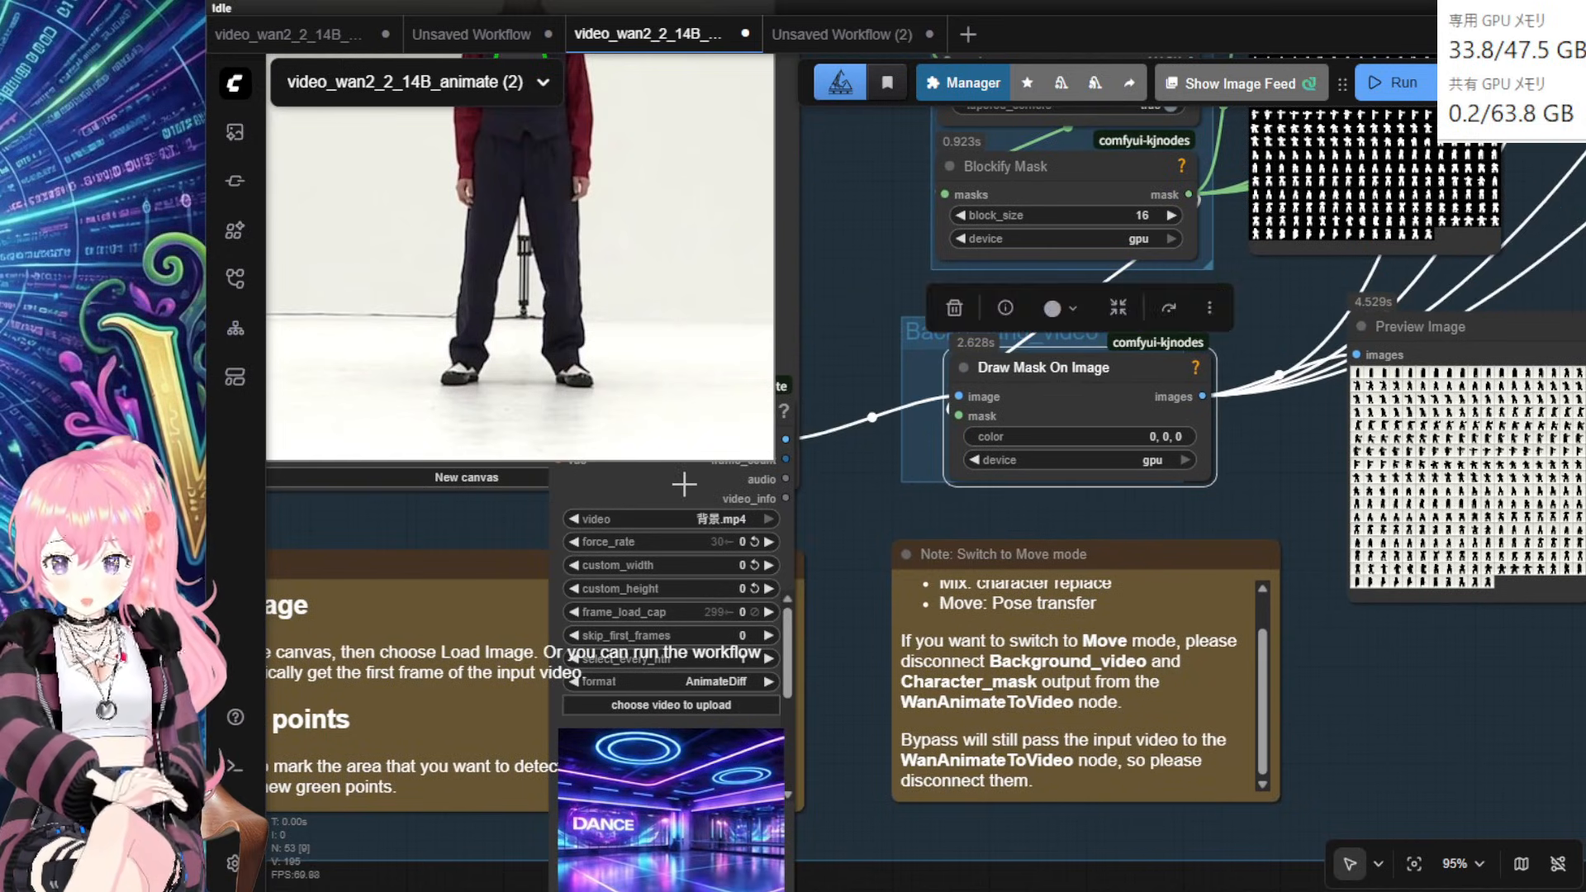
left_click_drag(696, 417, 720, 392)
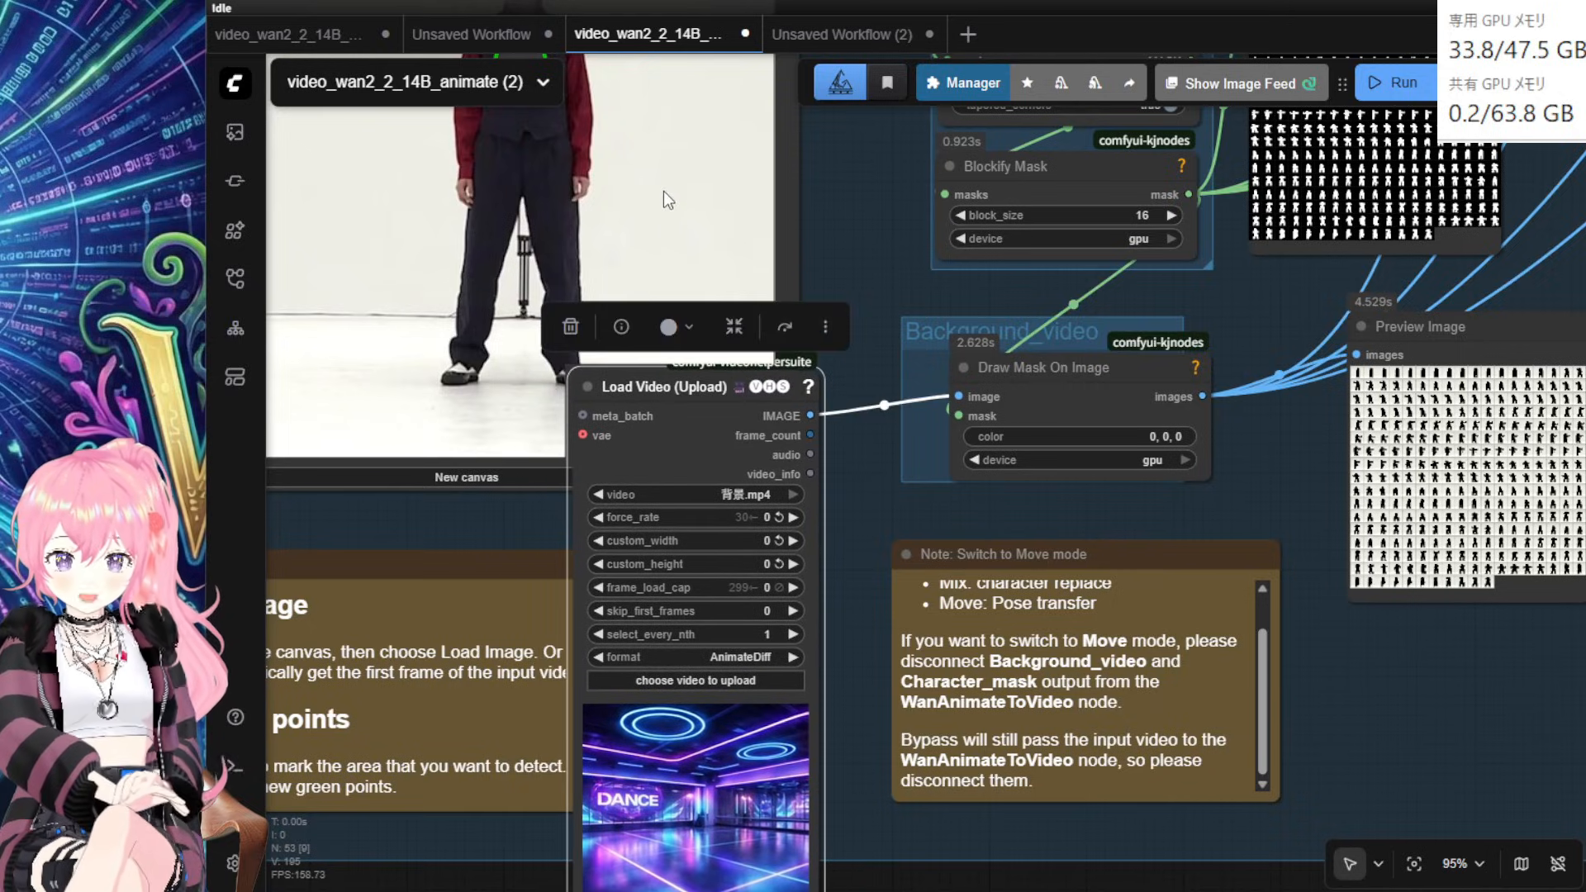
left_click_drag(671, 460, 709, 379)
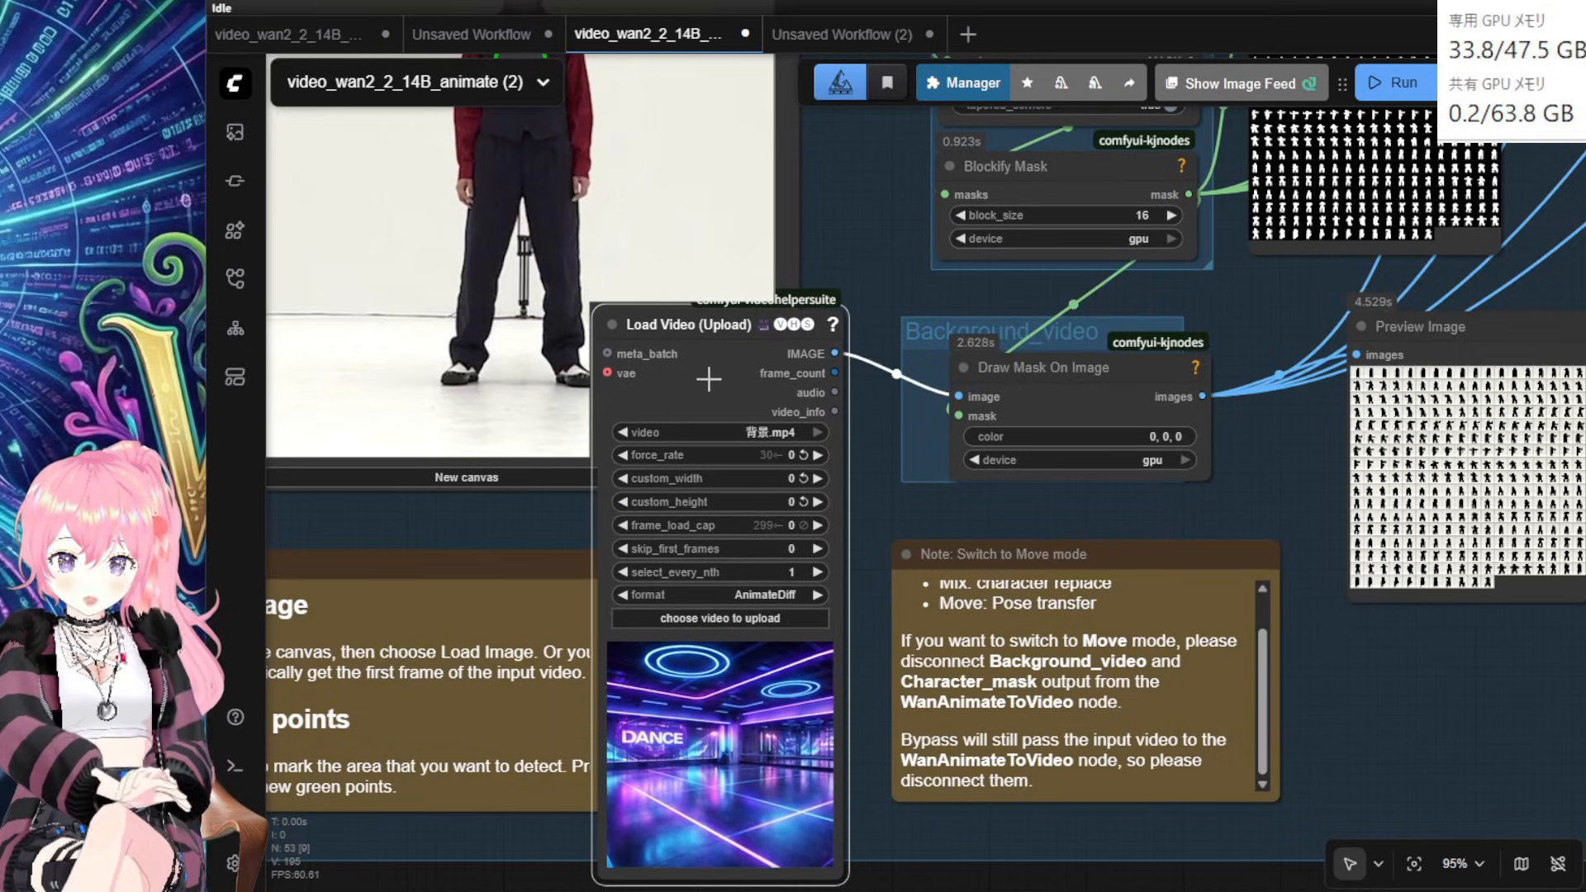
scroll(1149, 434, "down", 4)
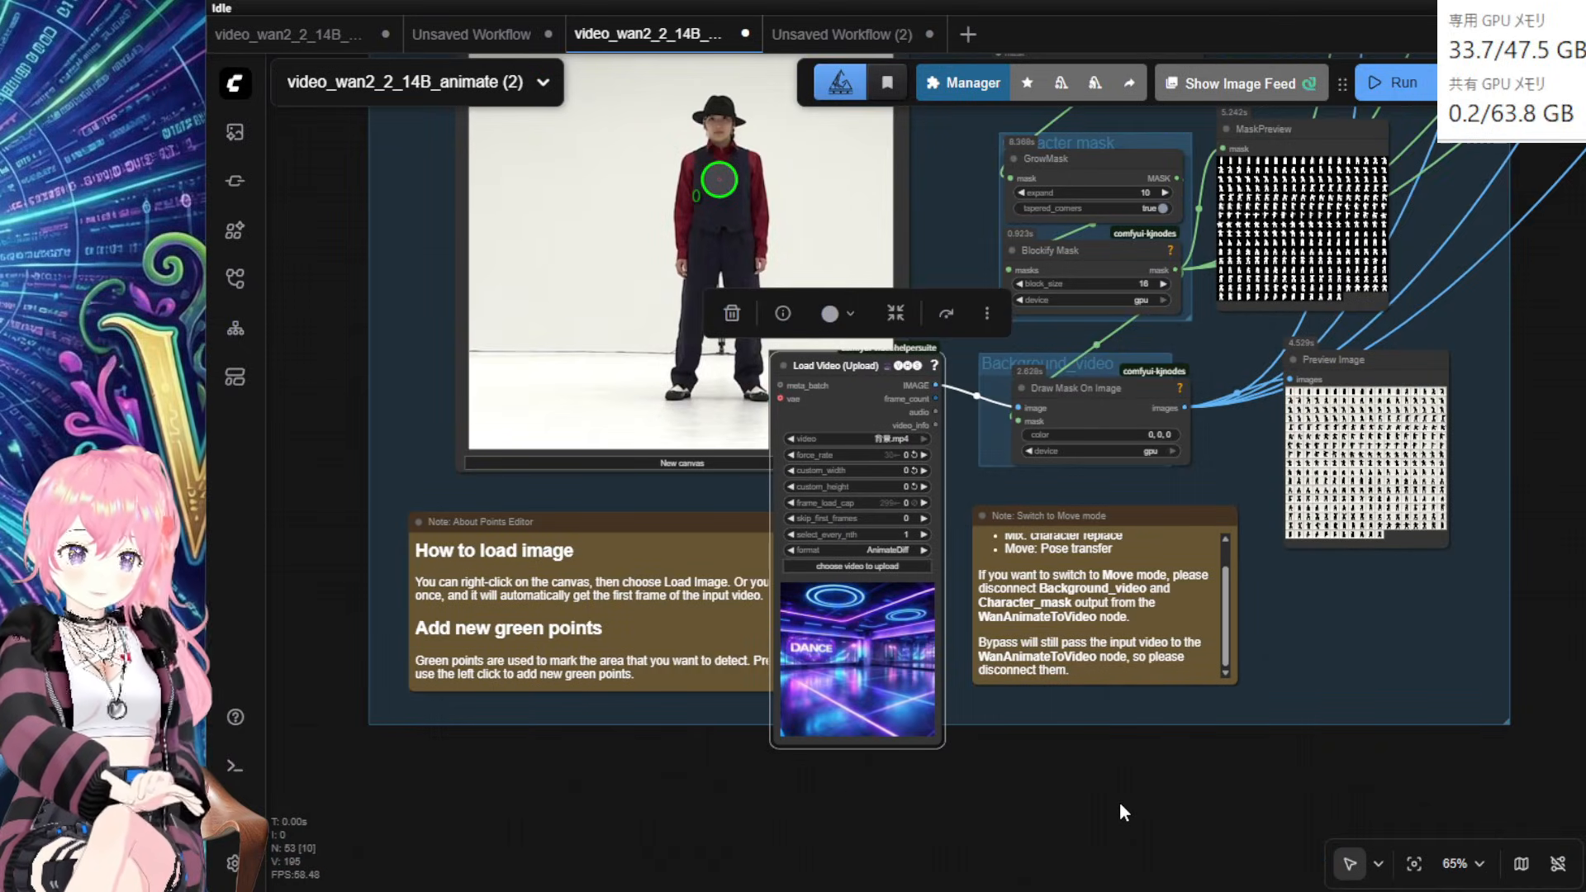
left_click_drag(870, 407, 848, 550)
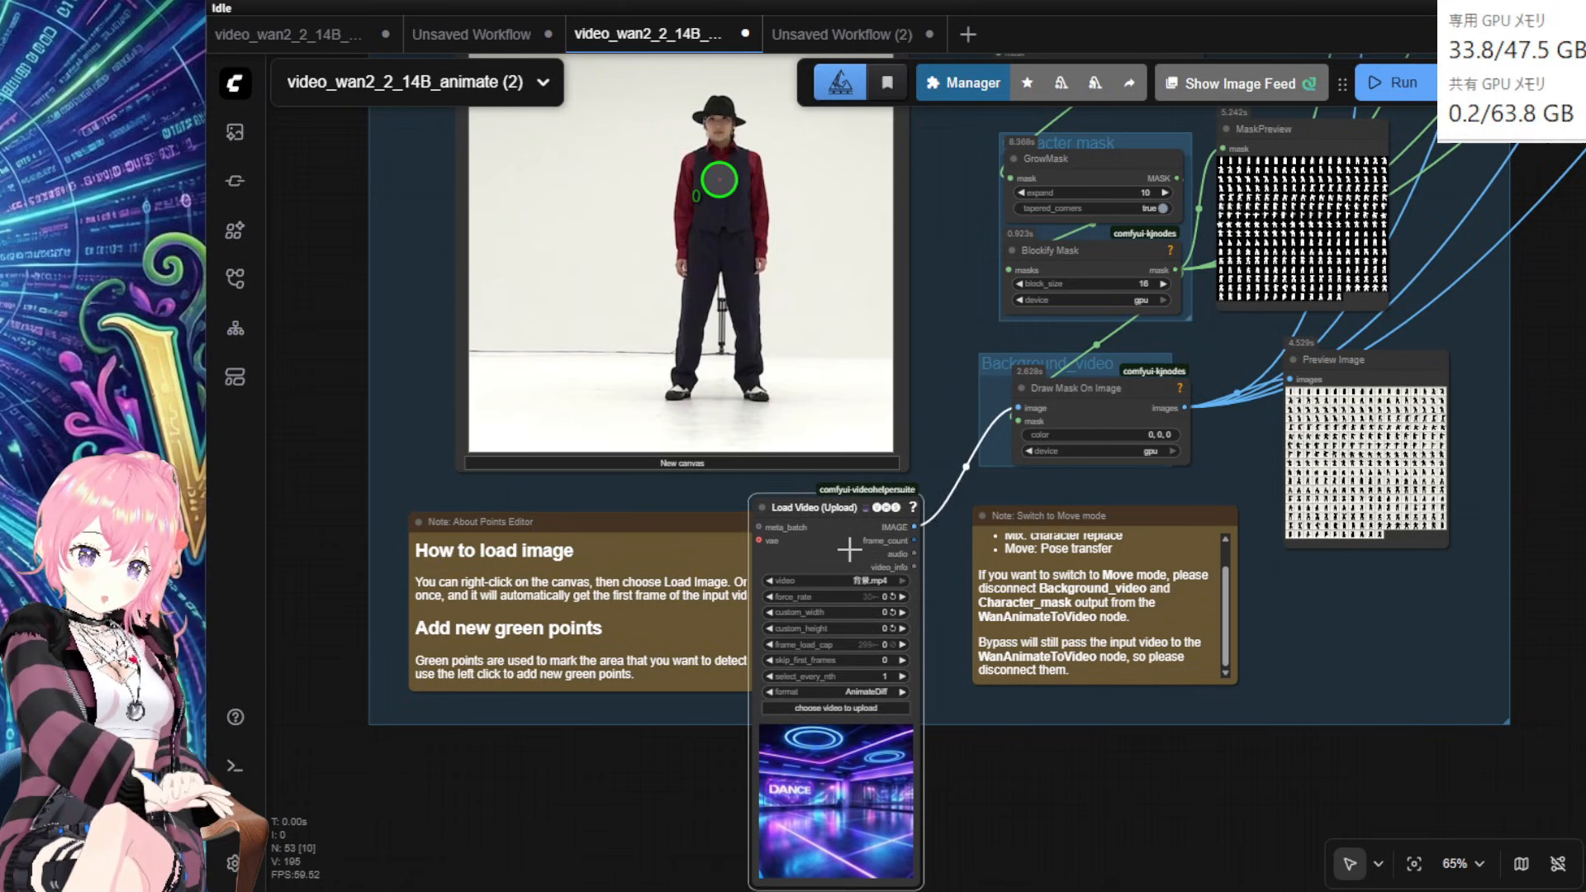
left_click_drag(1539, 488, 1322, 732)
left_click_drag(1395, 137, 1455, 747)
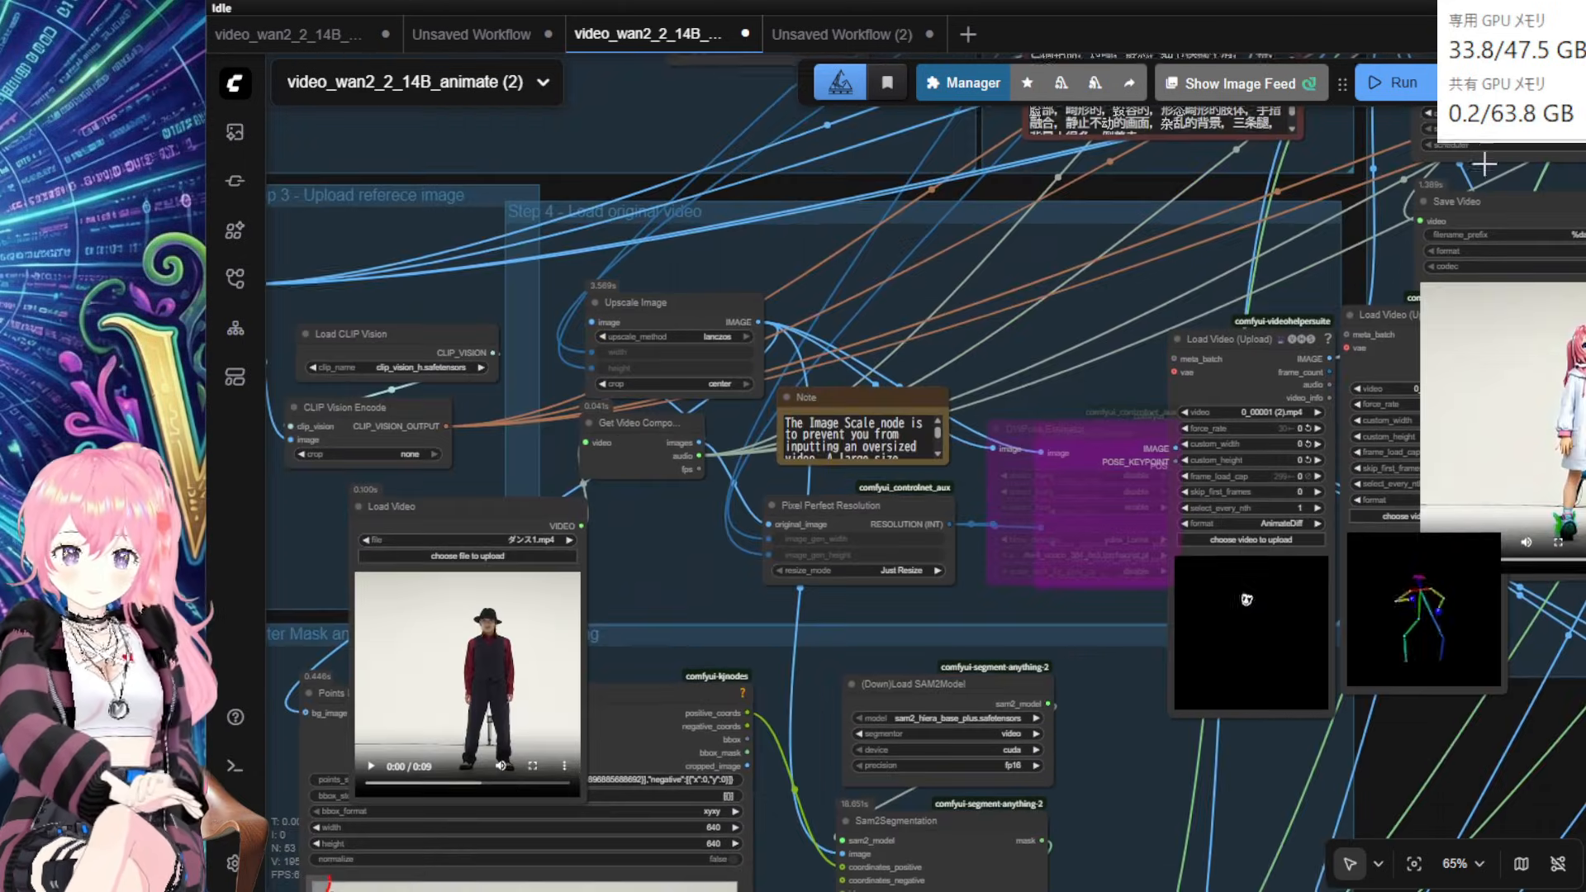
Step: Run the workflow and bypass the two Video Combine preview nodes
left_click(1402, 86)
left_click_drag(946, 325, 925, 67)
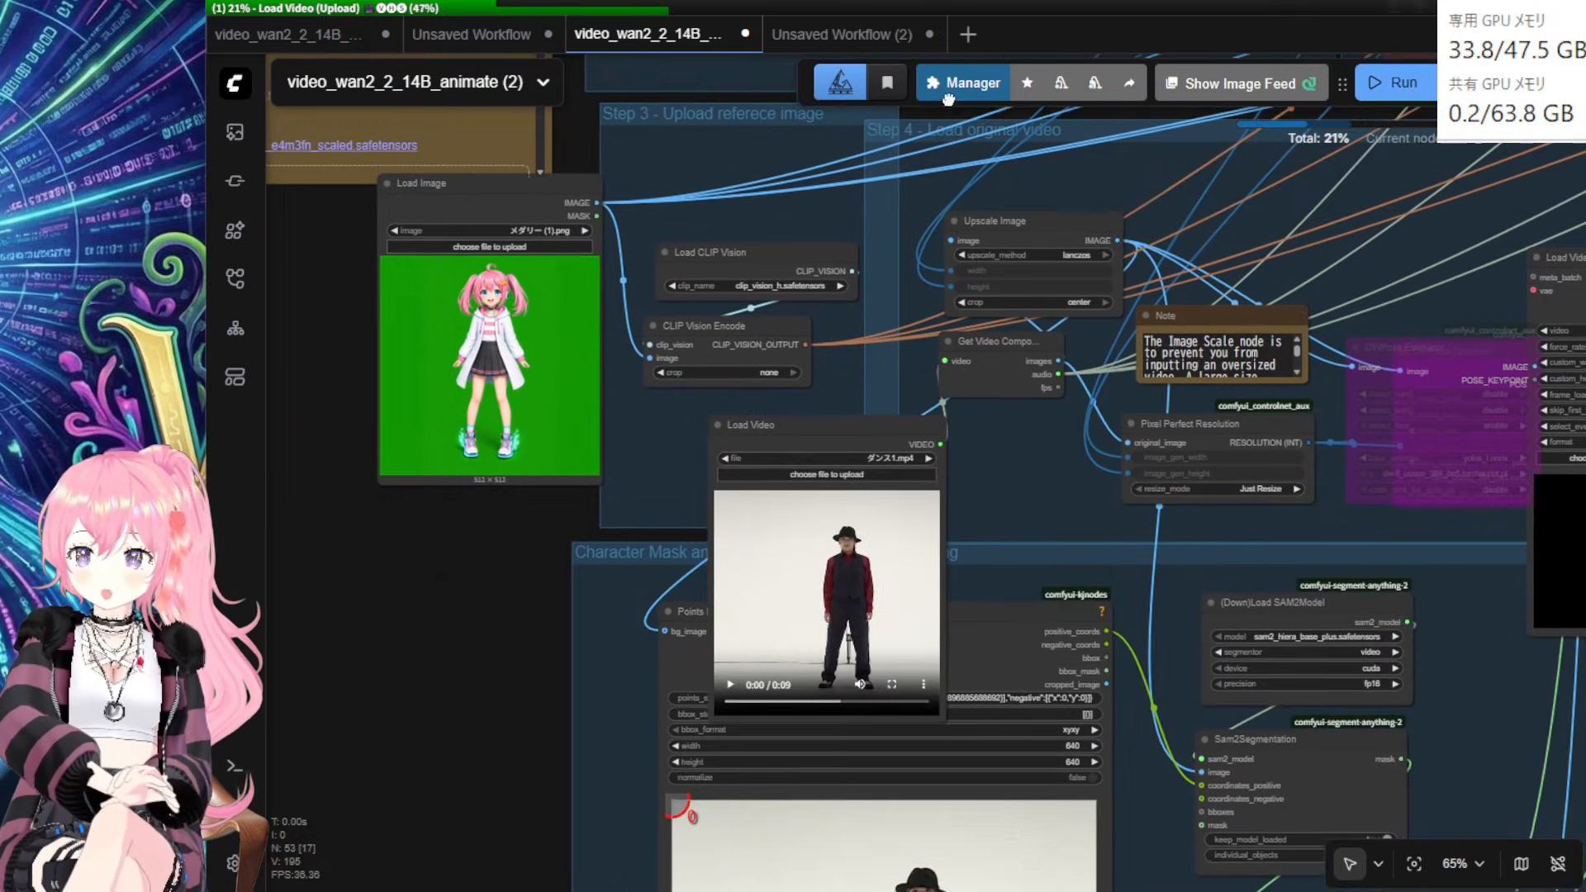
left_click_drag(542, 570, 277, 509)
left_click_drag(1553, 677, 834, 132)
left_click_drag(1156, 396, 1500, 760)
key("ctrl+b")
Step: Watch MaskPreview and Preview Image show the neon room with the dancer masked in black
left_click_drag(1080, 584, 1151, 599)
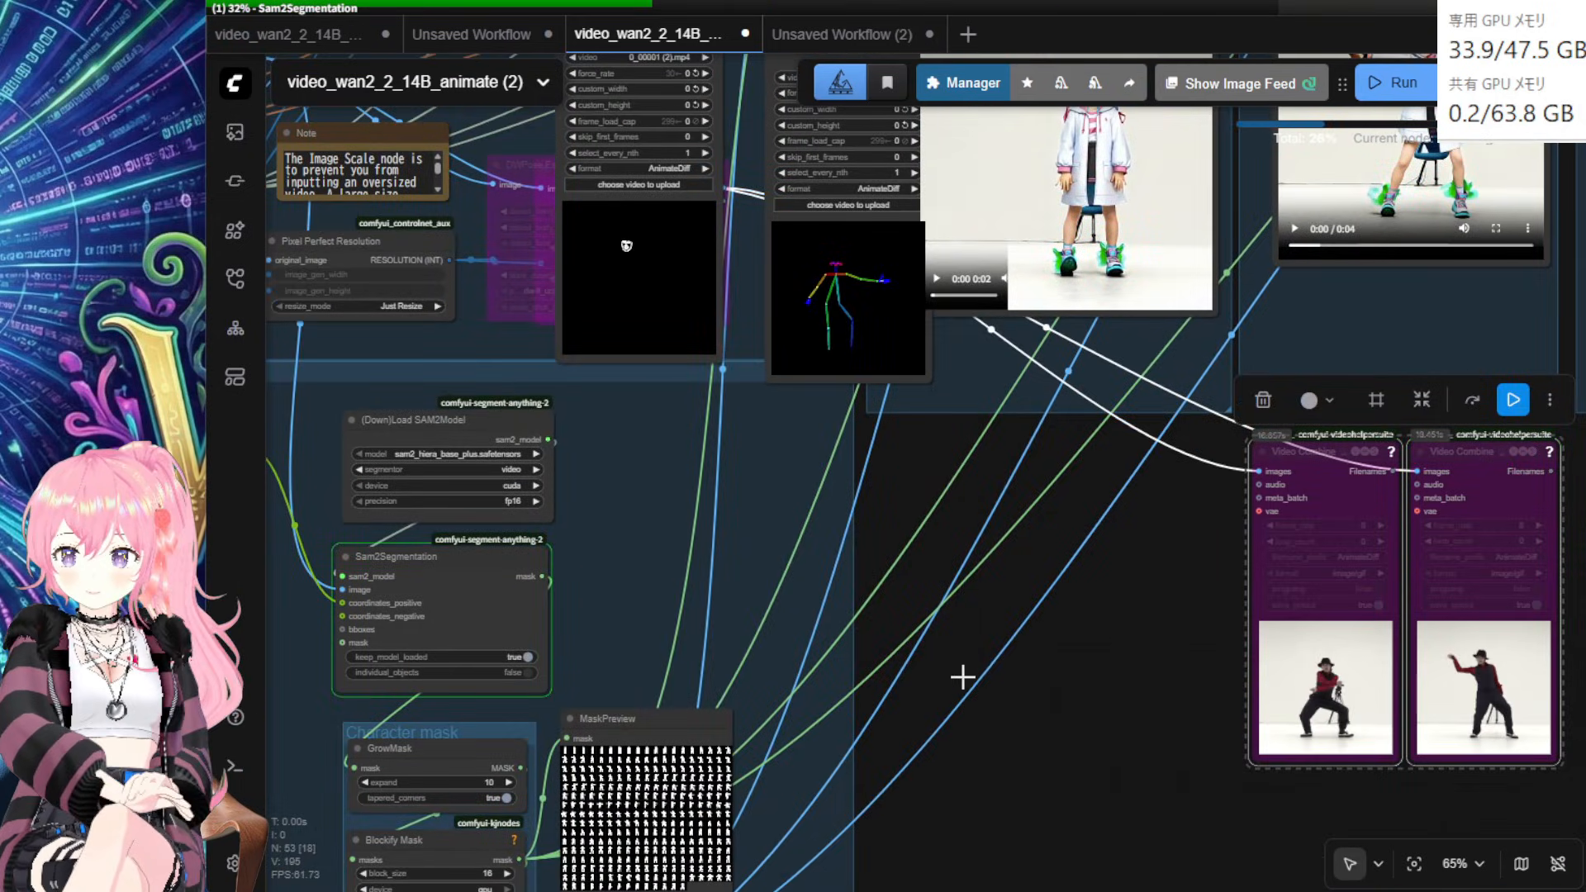
left_click_drag(967, 690, 1438, 345)
scroll(1438, 537, "up", 3)
scroll(1470, 477, "up", 11)
left_click_drag(1242, 518, 1579, 575)
left_click_drag(1488, 668, 1495, 660)
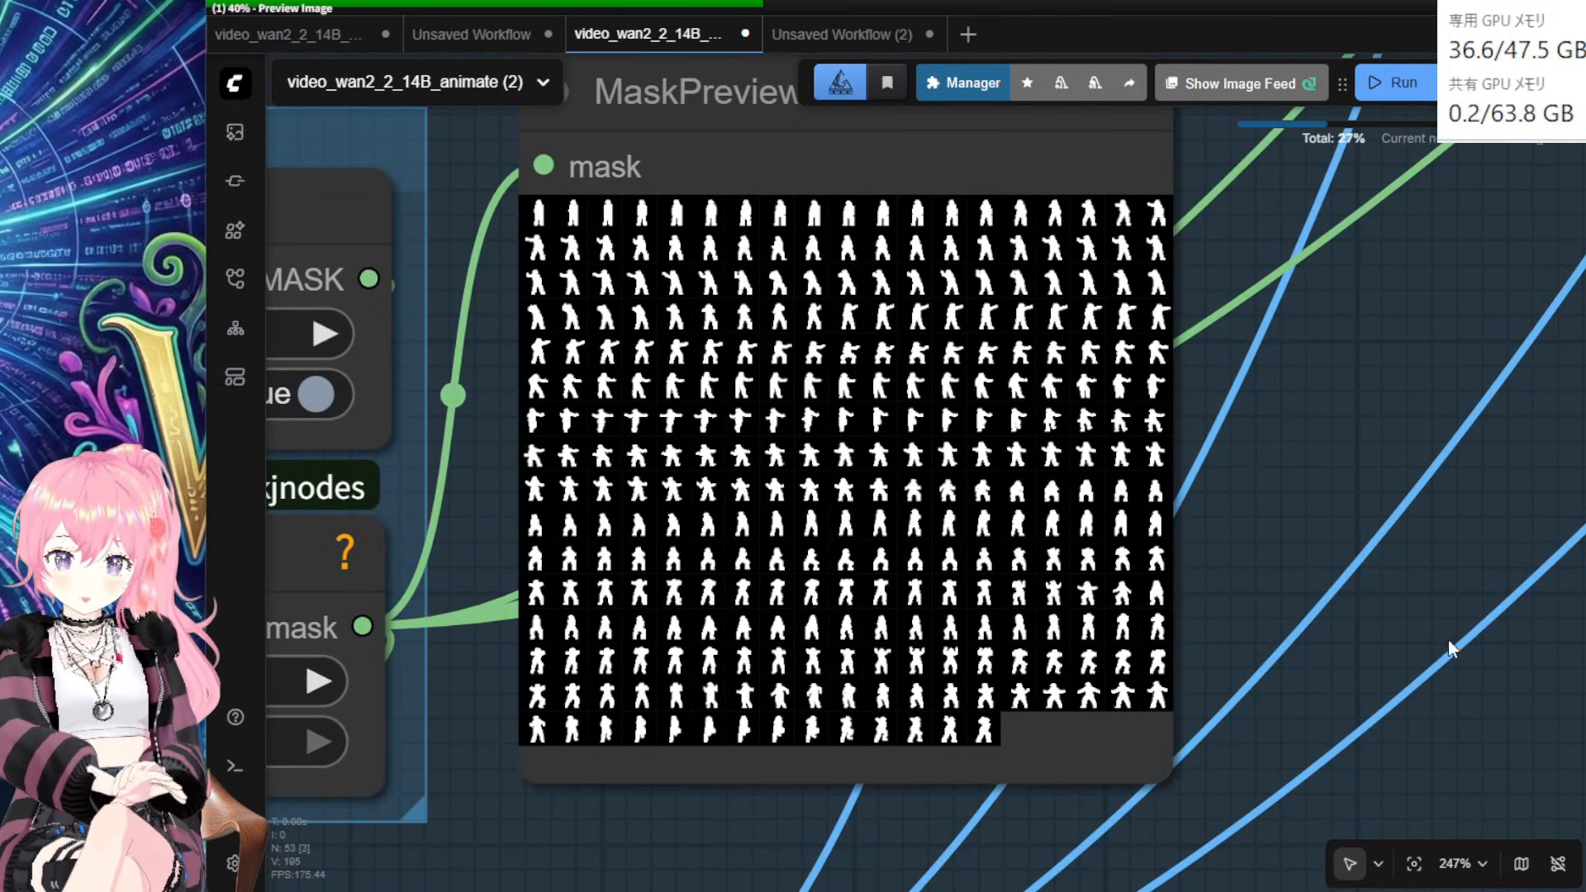
left_click_drag(1326, 745, 1358, 288)
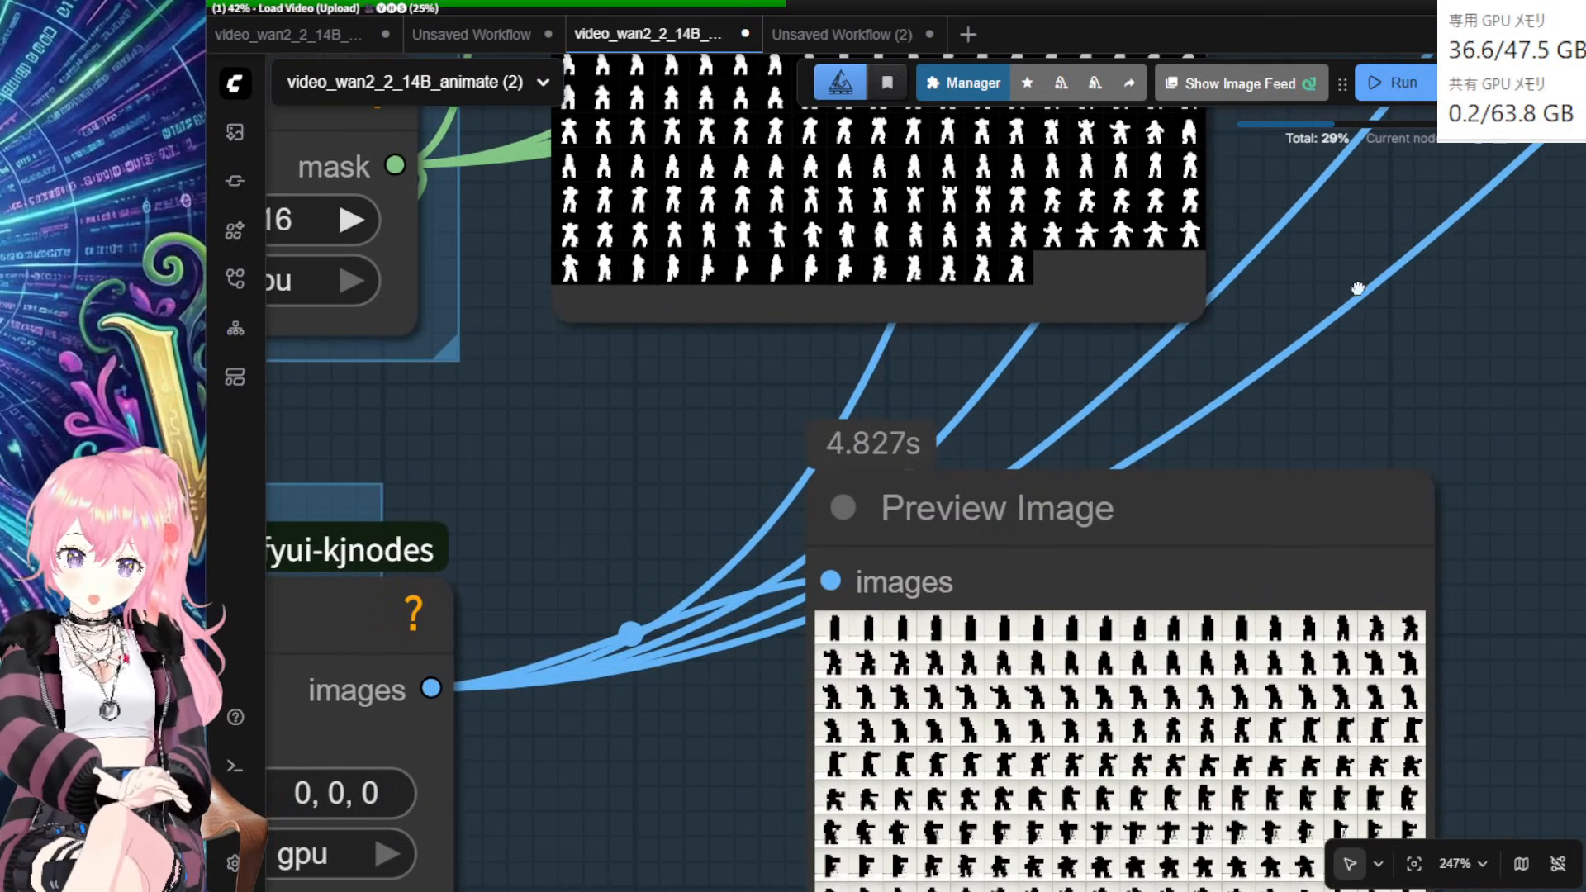
scroll(1462, 559, "down", 5)
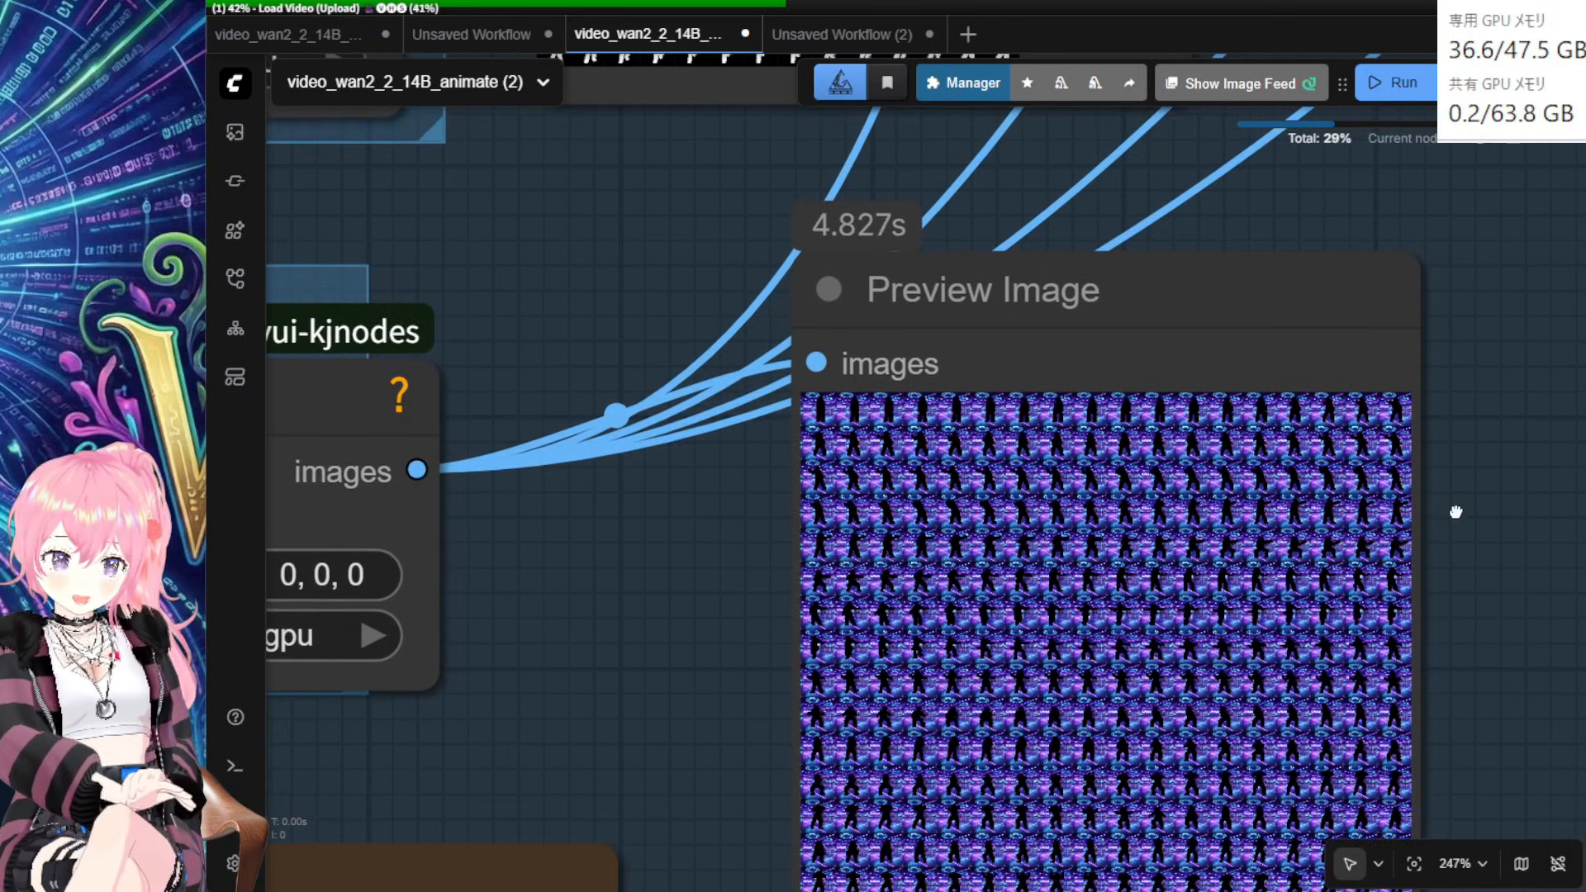
scroll(1443, 537, "up", 13)
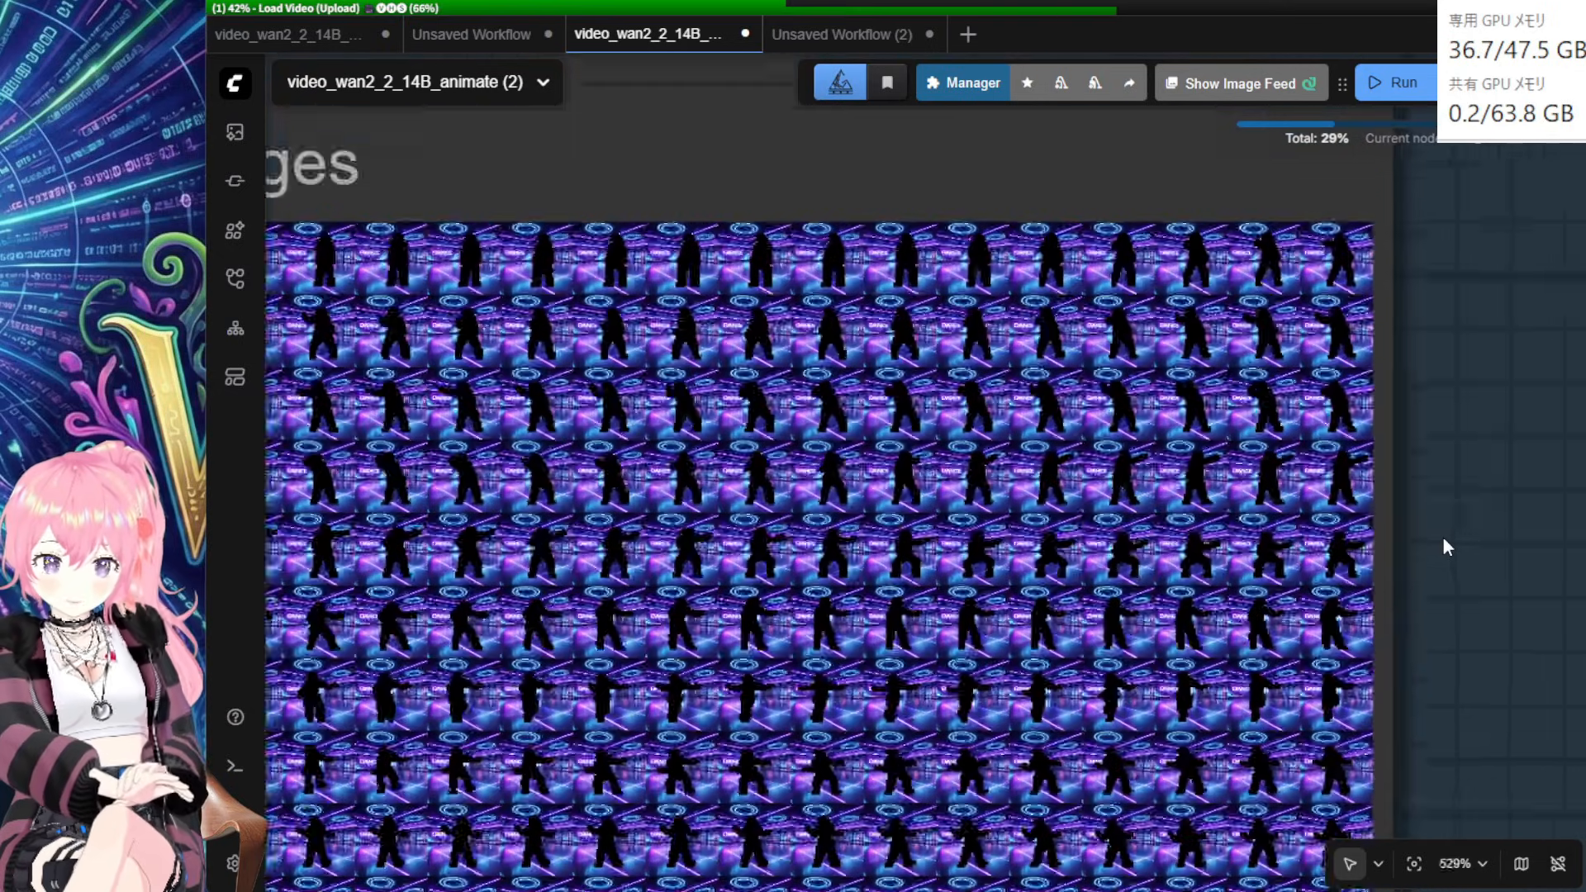
scroll(1381, 572, "down", 1)
scroll(1161, 415, "up", 2)
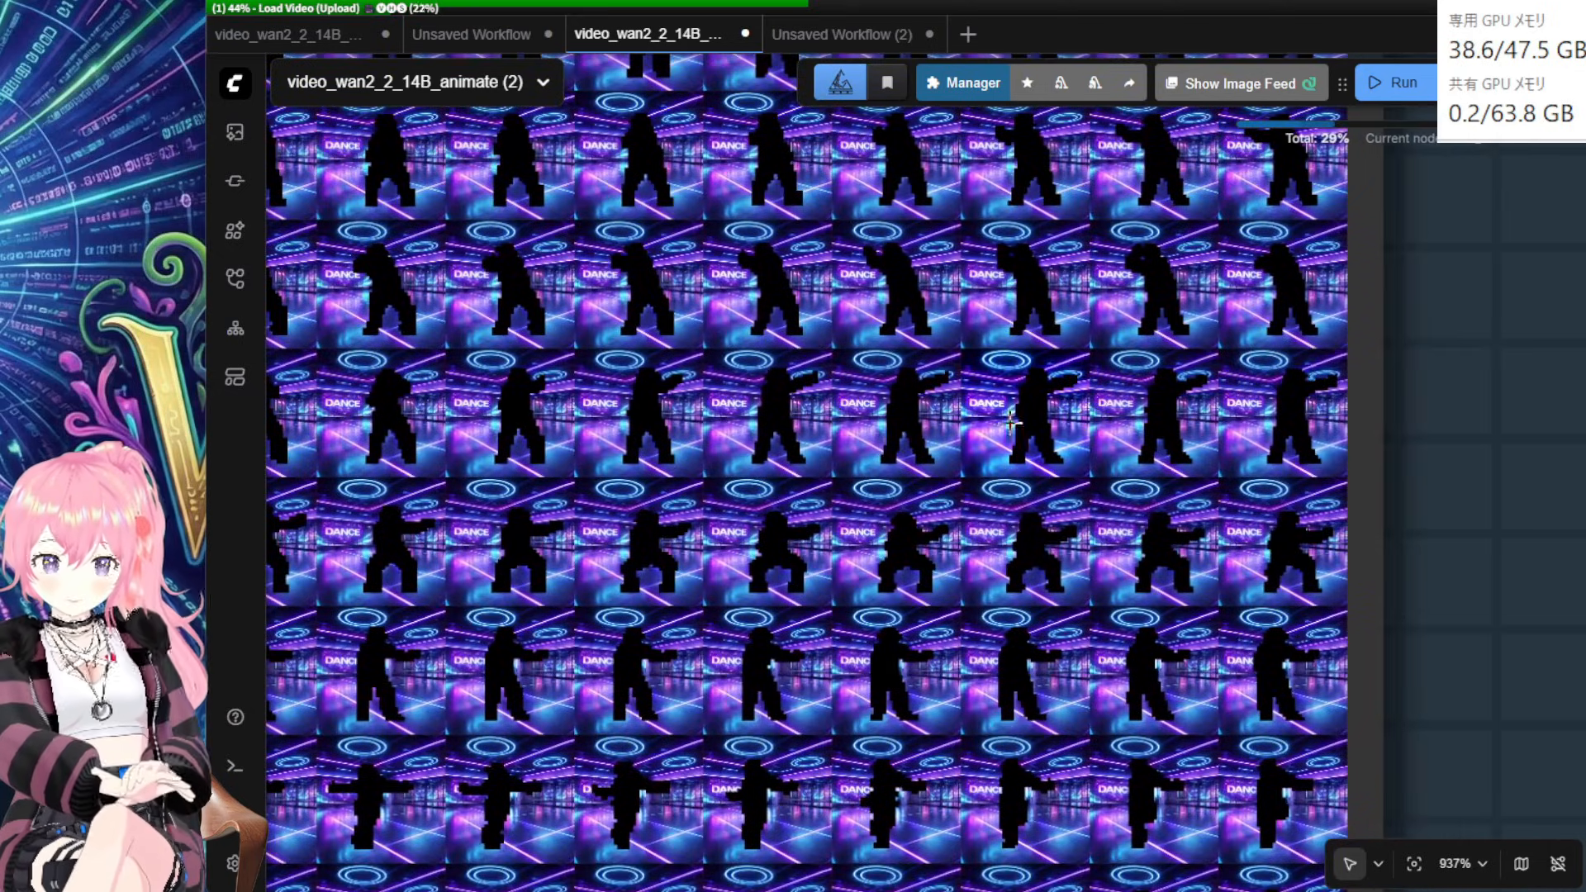
scroll(991, 449, "down", 19)
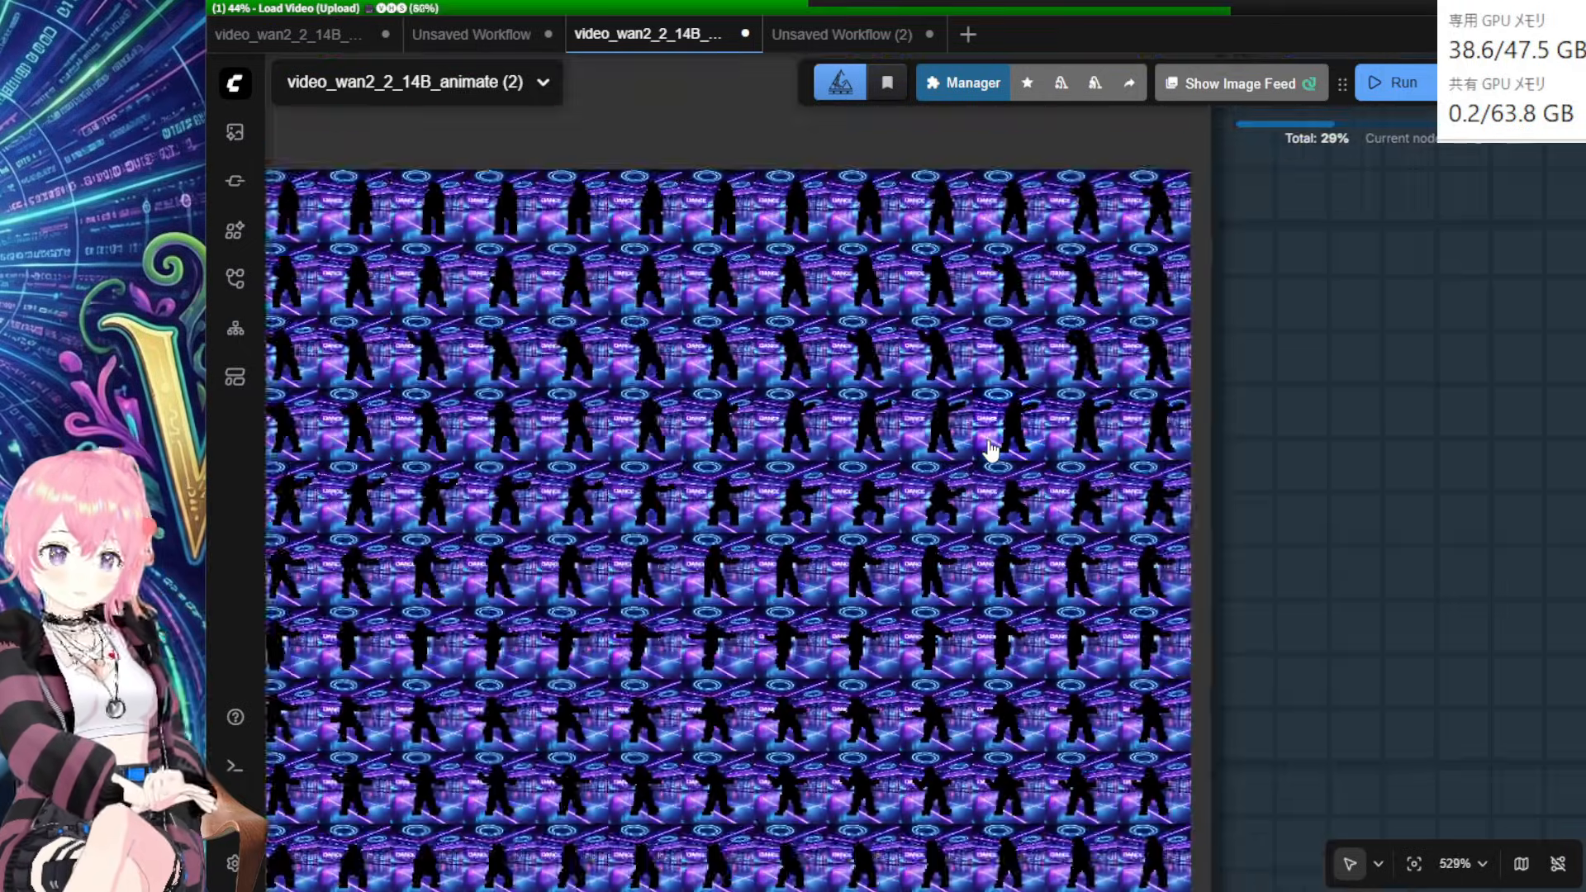
Step: Pan to the output video nodes and shift the Video Sampling node right
left_click_drag(1330, 319, 1200, 641)
scroll(1200, 641, "down", 4)
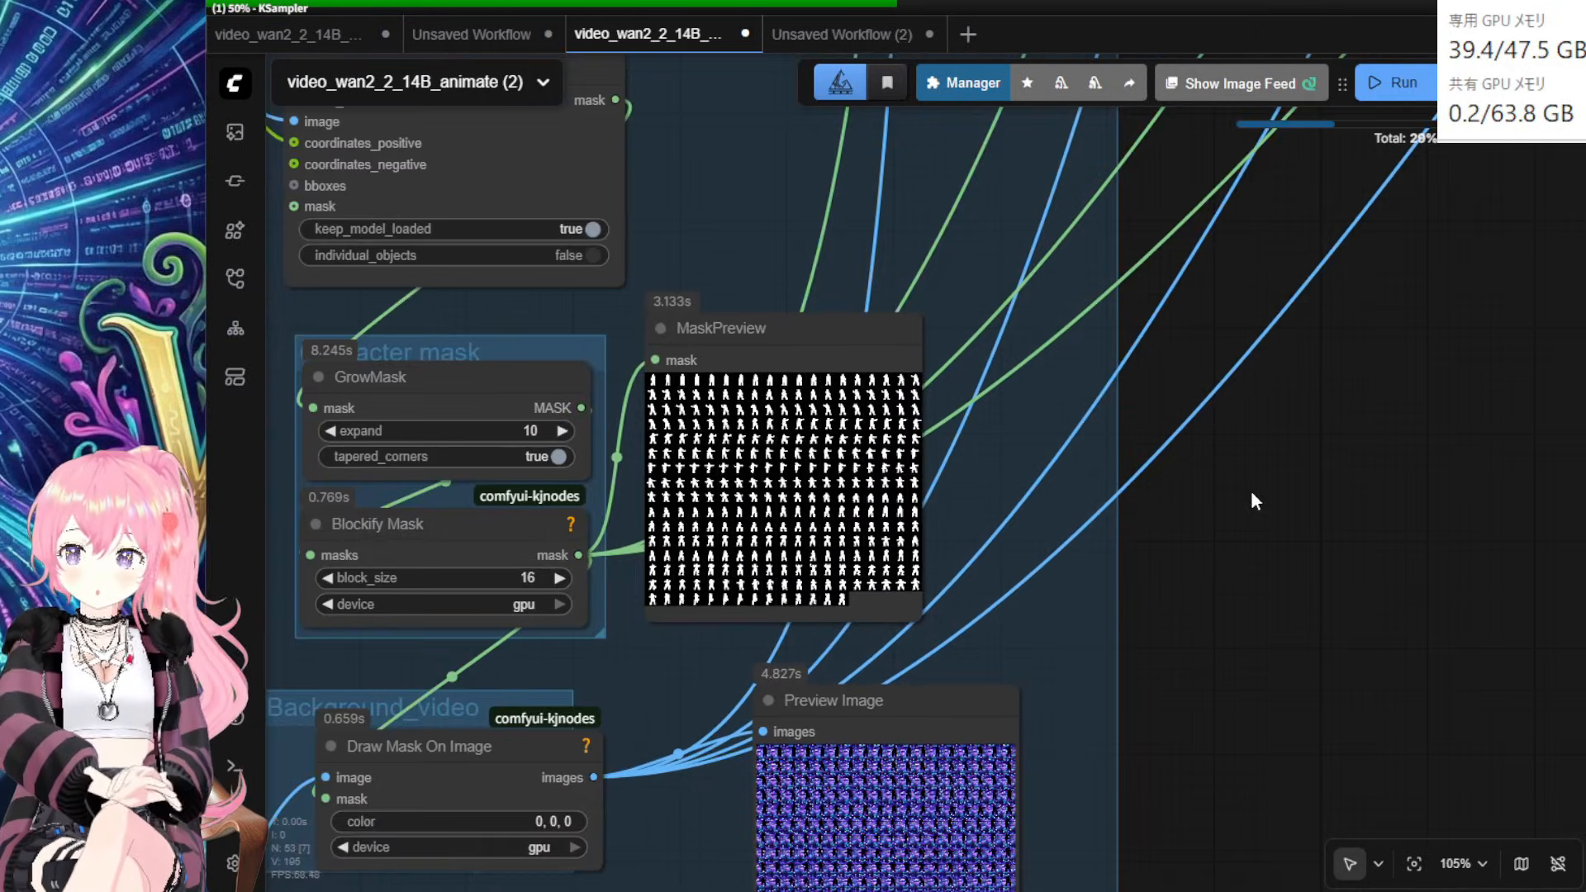
left_click_drag(1264, 433, 1049, 854)
scroll(1198, 396, "down", 4)
left_click_drag(1242, 348, 936, 822)
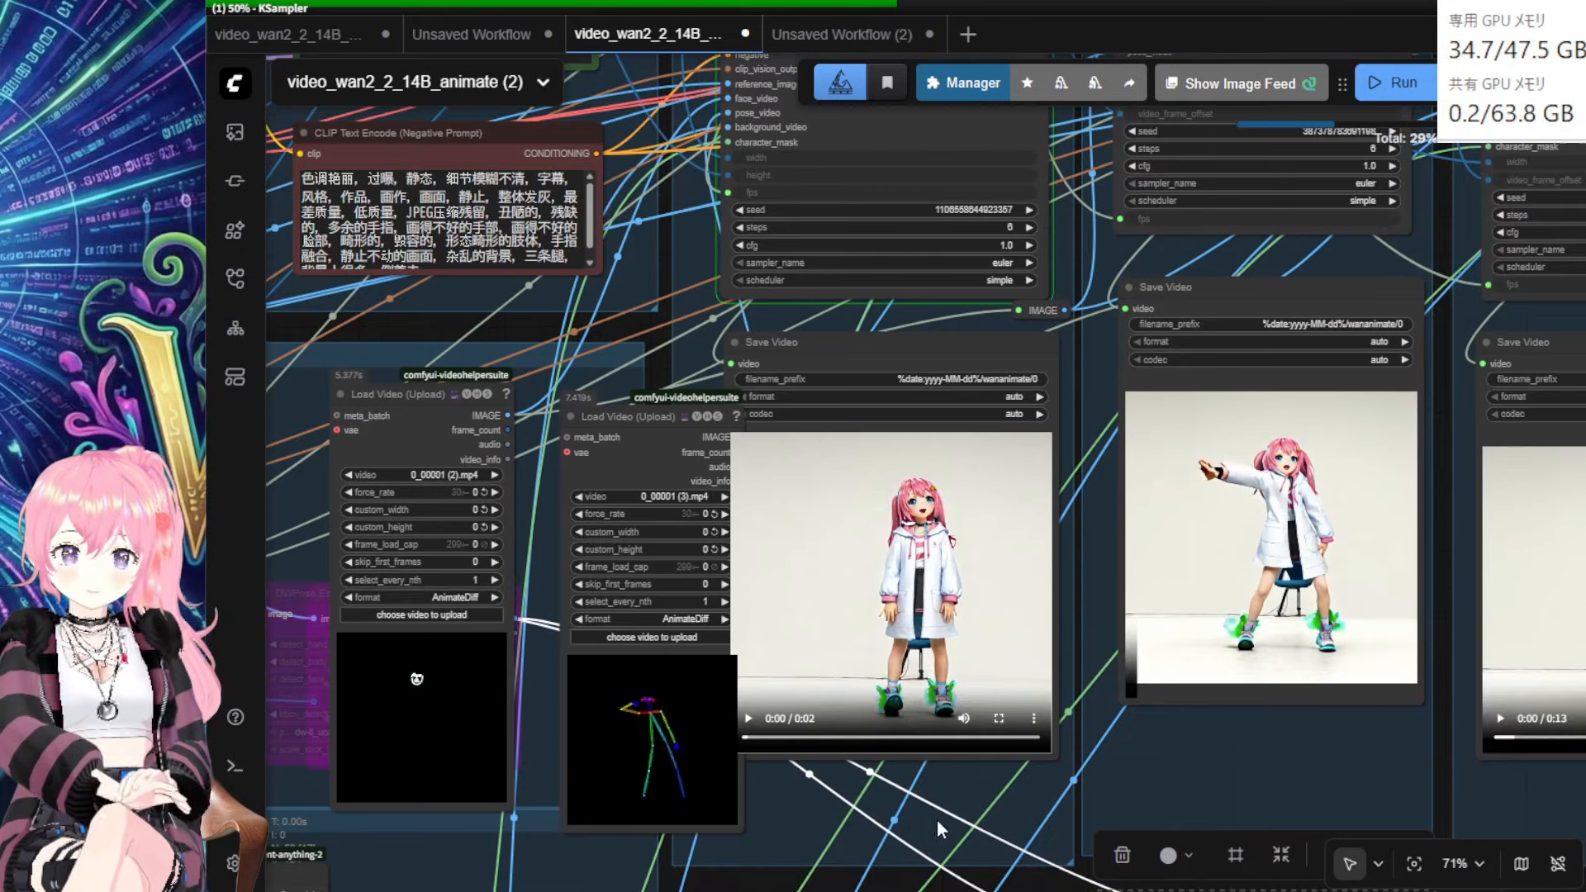
left_click_drag(1083, 372, 1240, 561)
left_click_drag(1060, 254, 1099, 247)
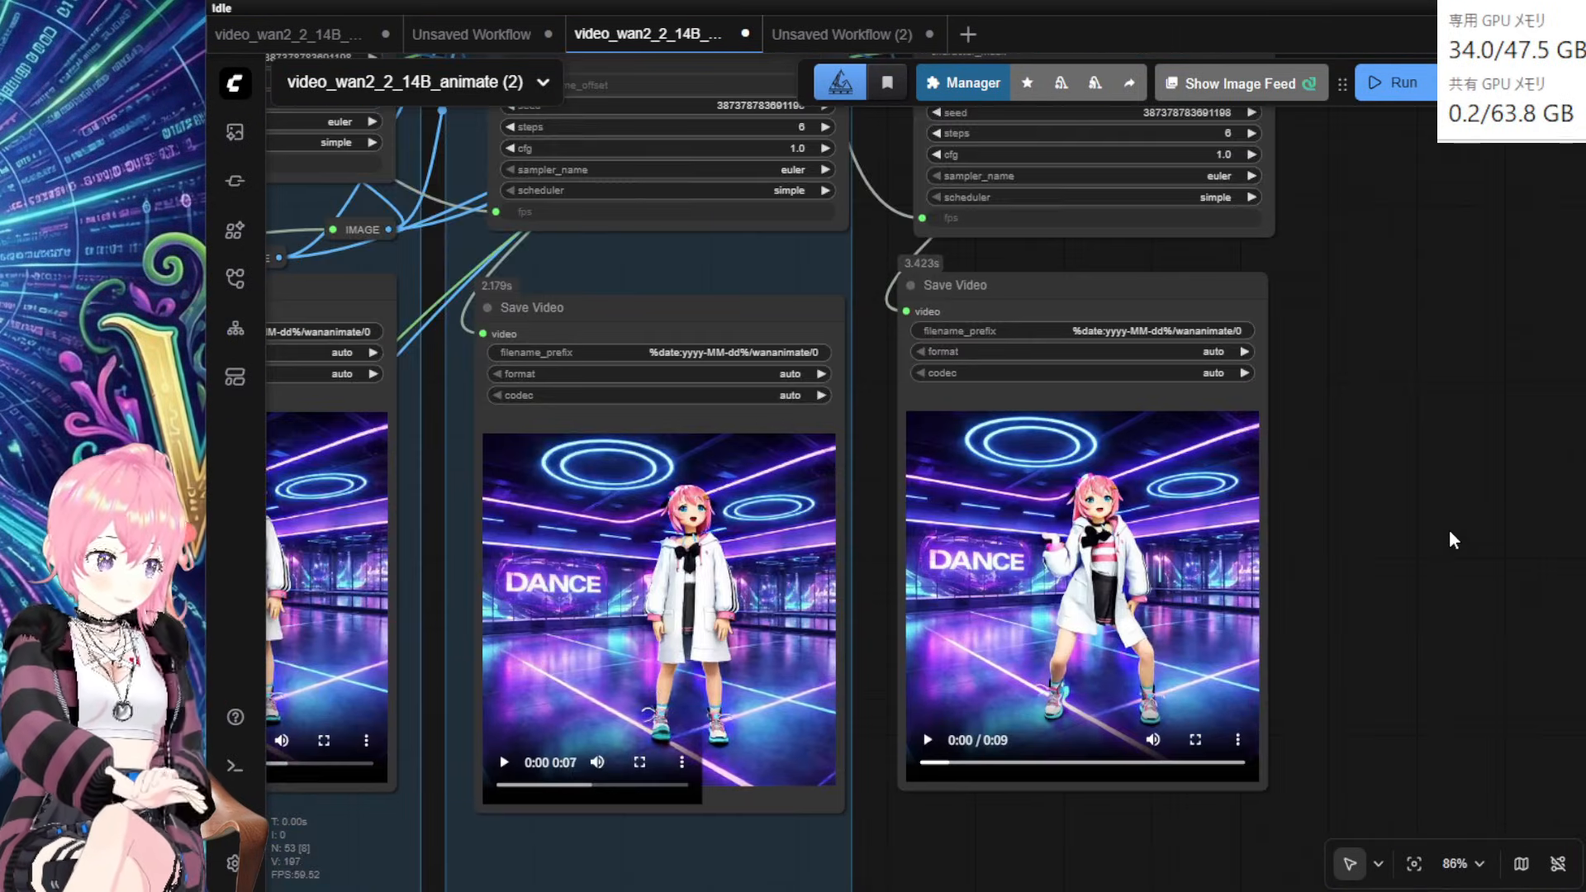
Step: Review the 7-second and 9-second output clips of the character dancing in the neon room
scroll(1450, 540, "up", 2)
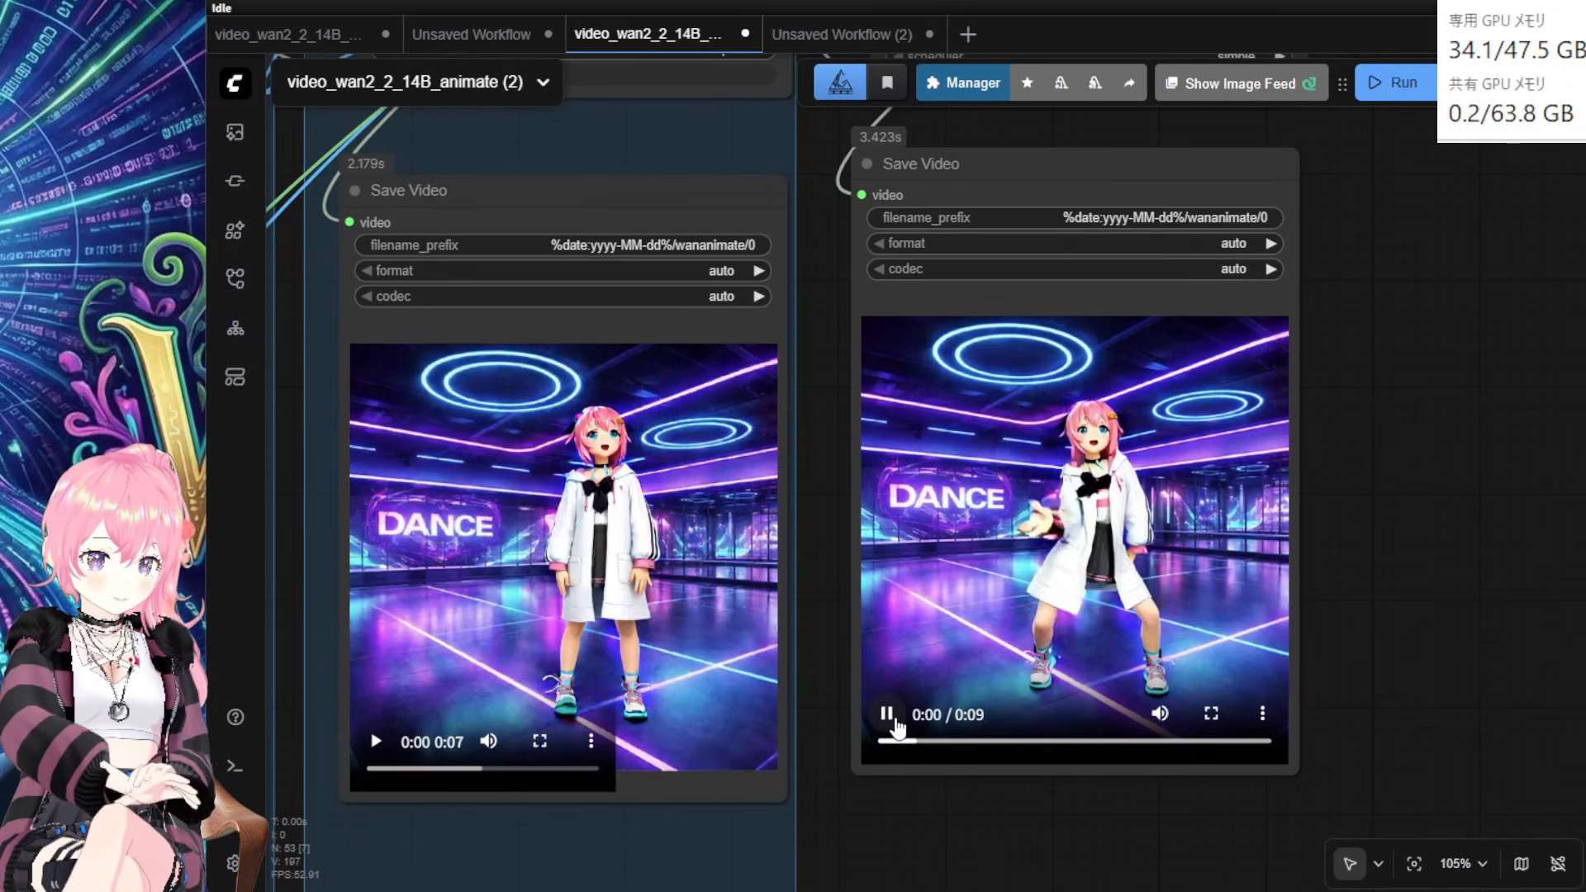
scroll(1403, 692, "up", 2)
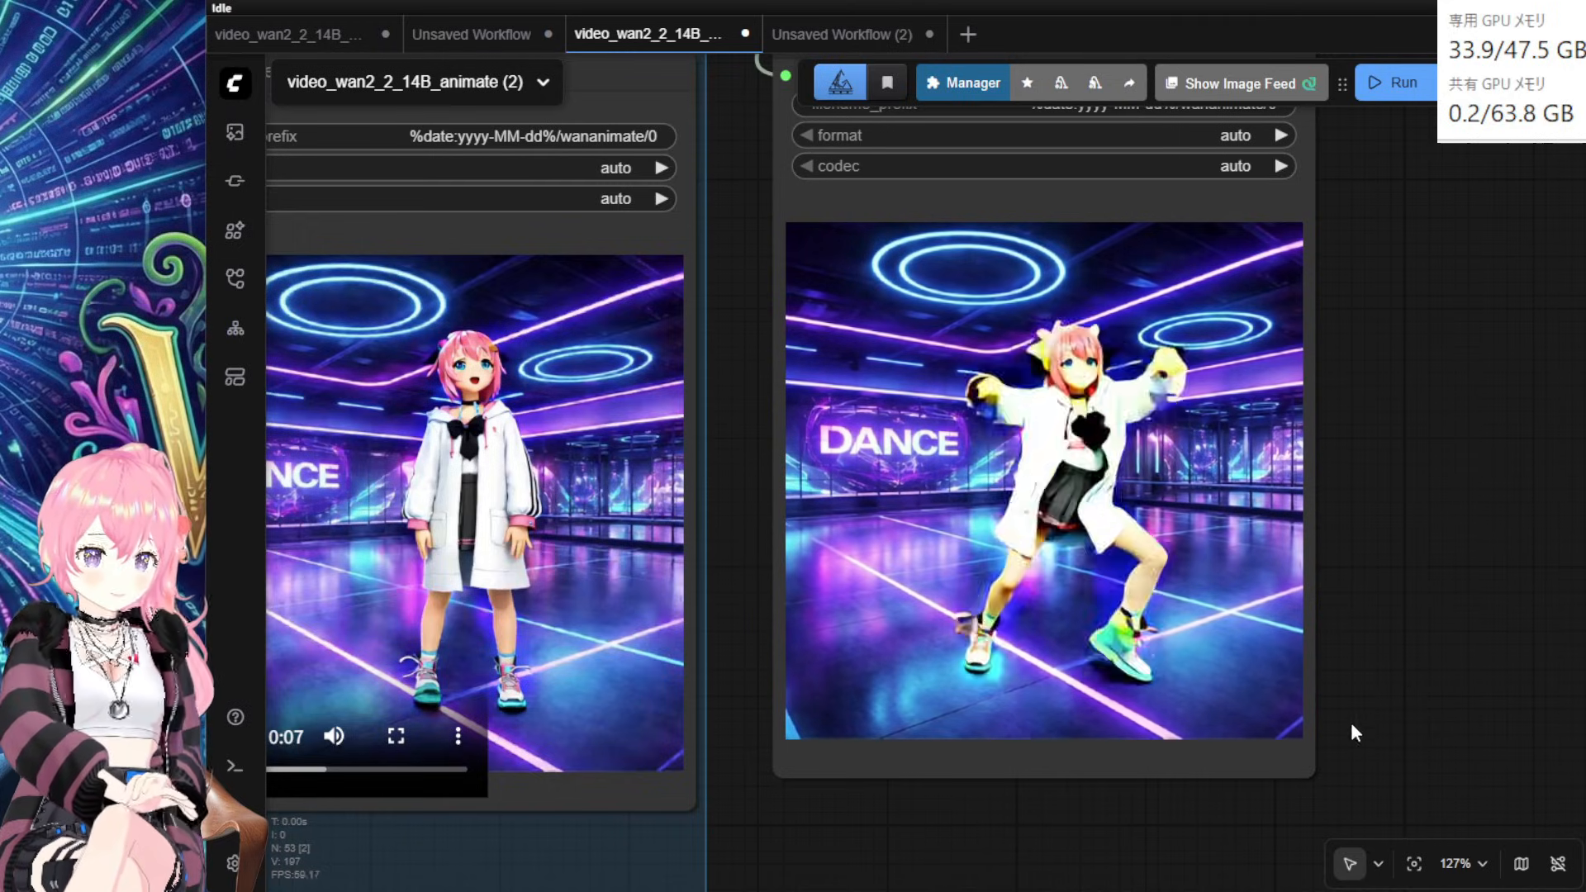
mouse_move(814, 757)
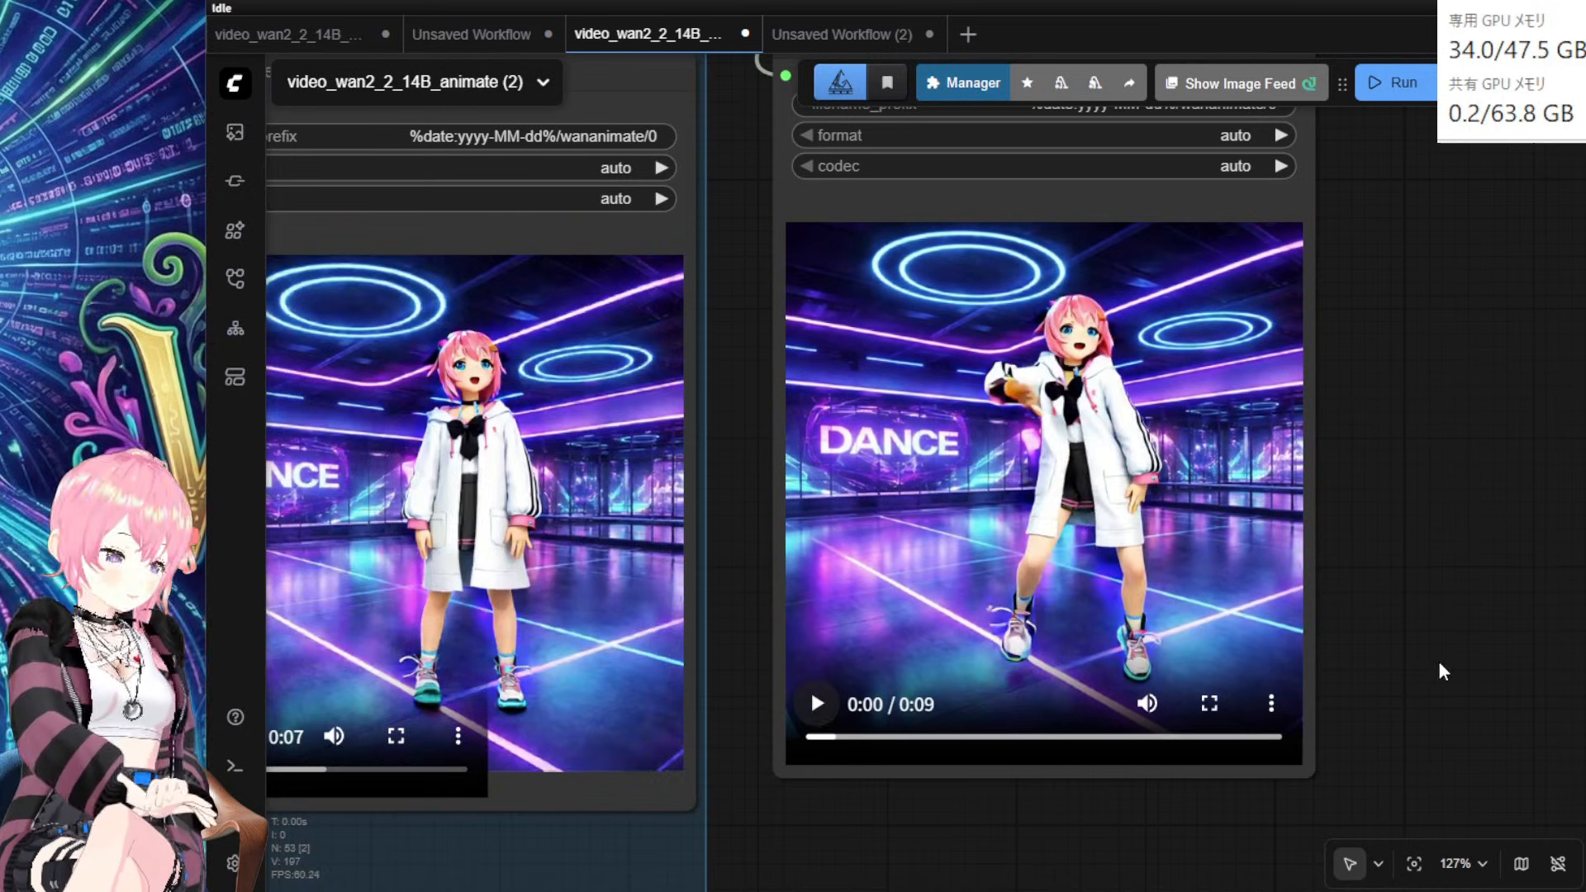
scroll(1395, 599, "up", 2)
left_click_drag(1394, 588, 1434, 605)
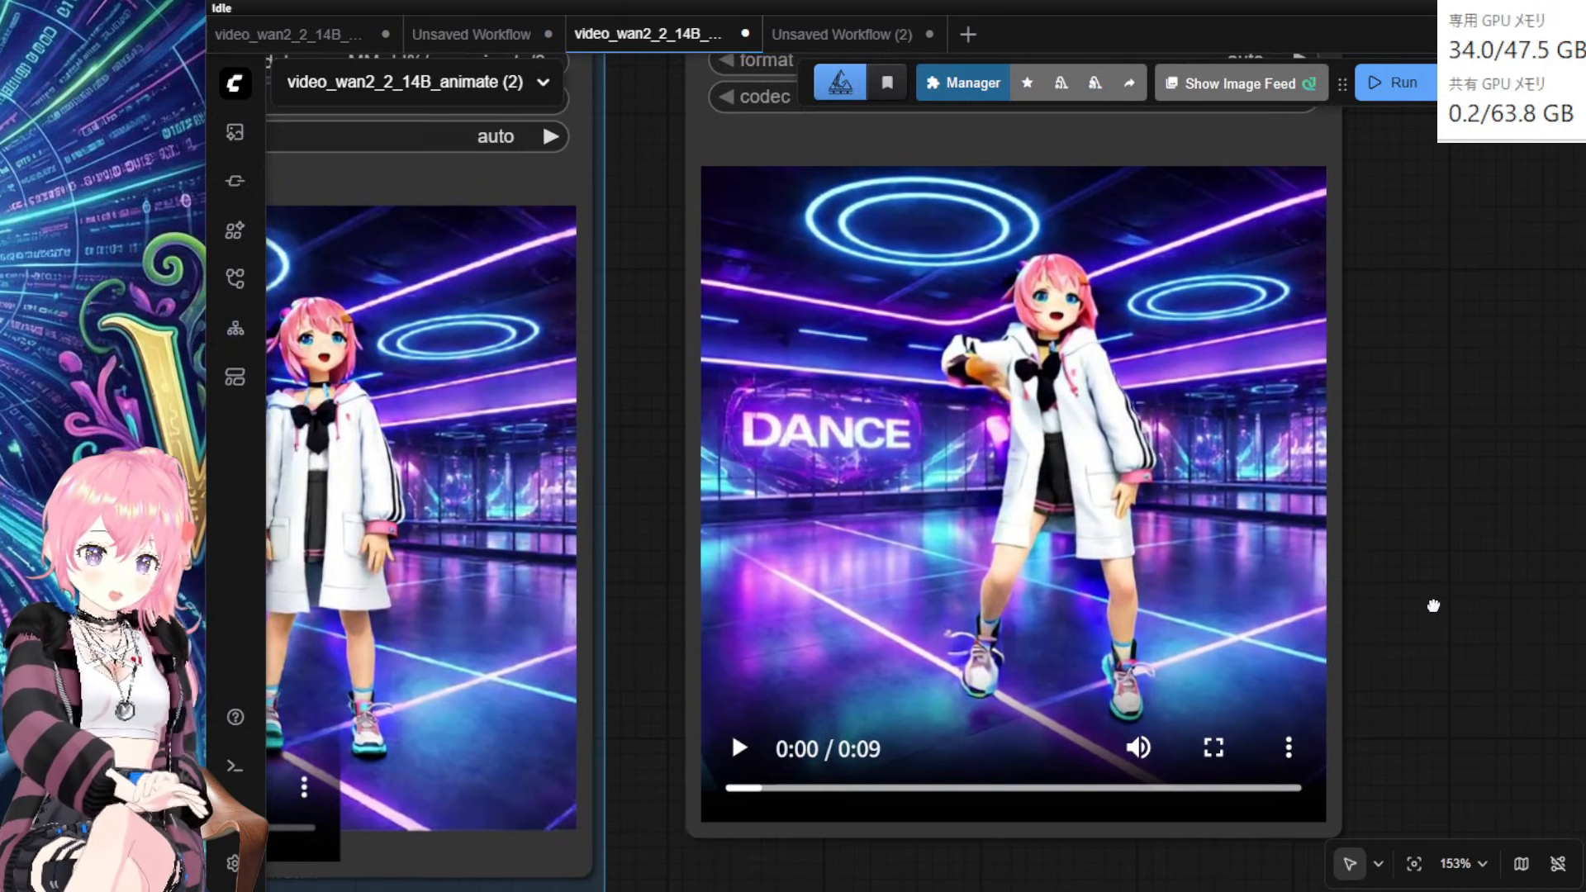
scroll(1435, 616, "down", 4)
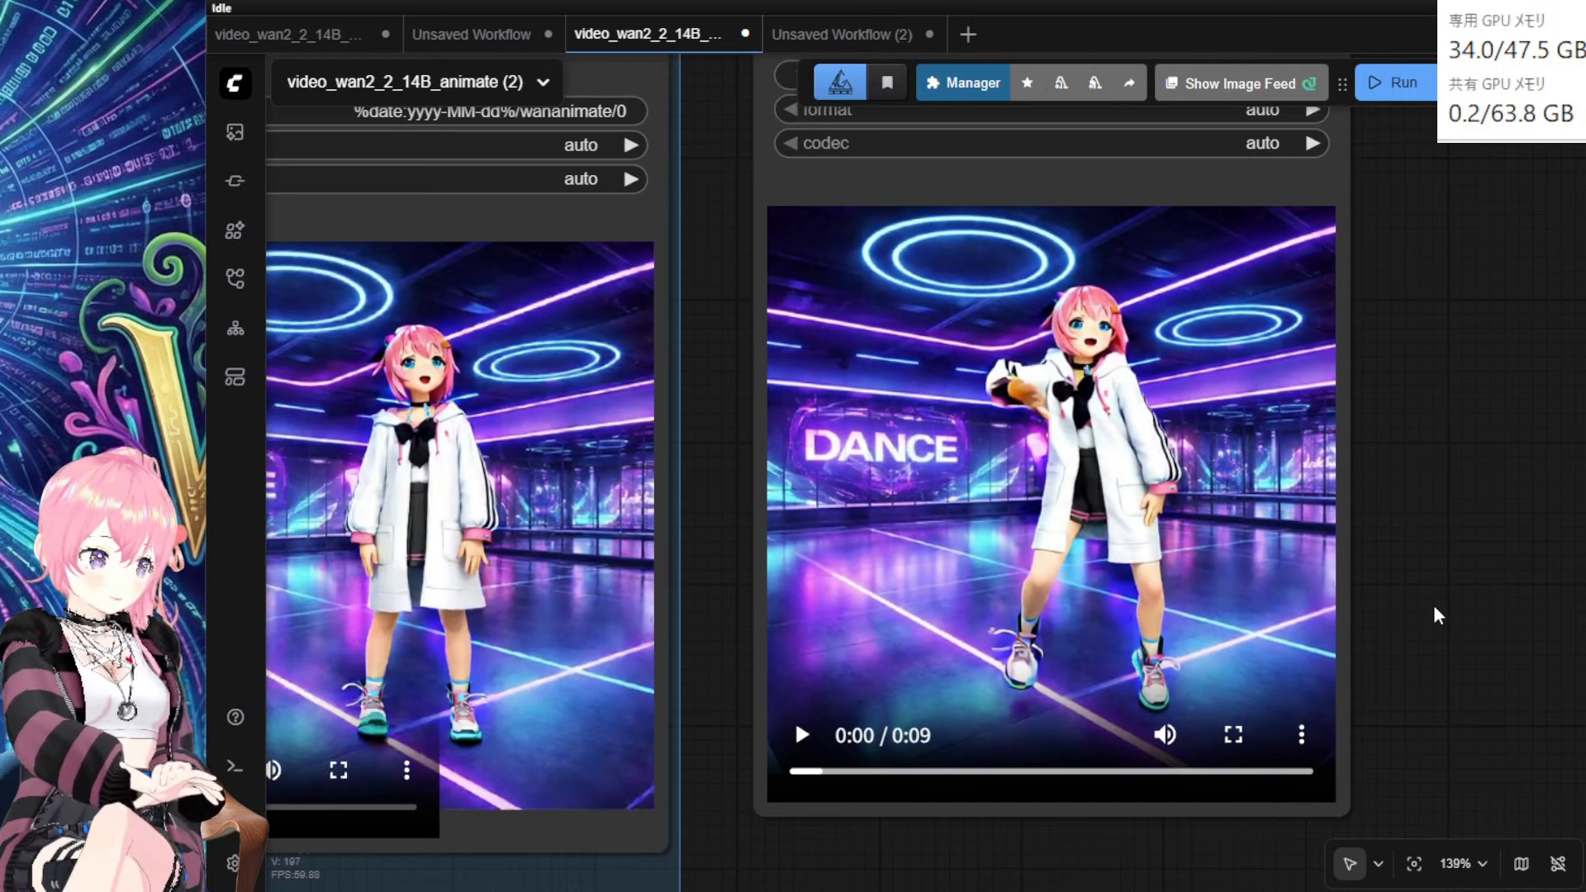
left_click_drag(1440, 555, 1448, 578)
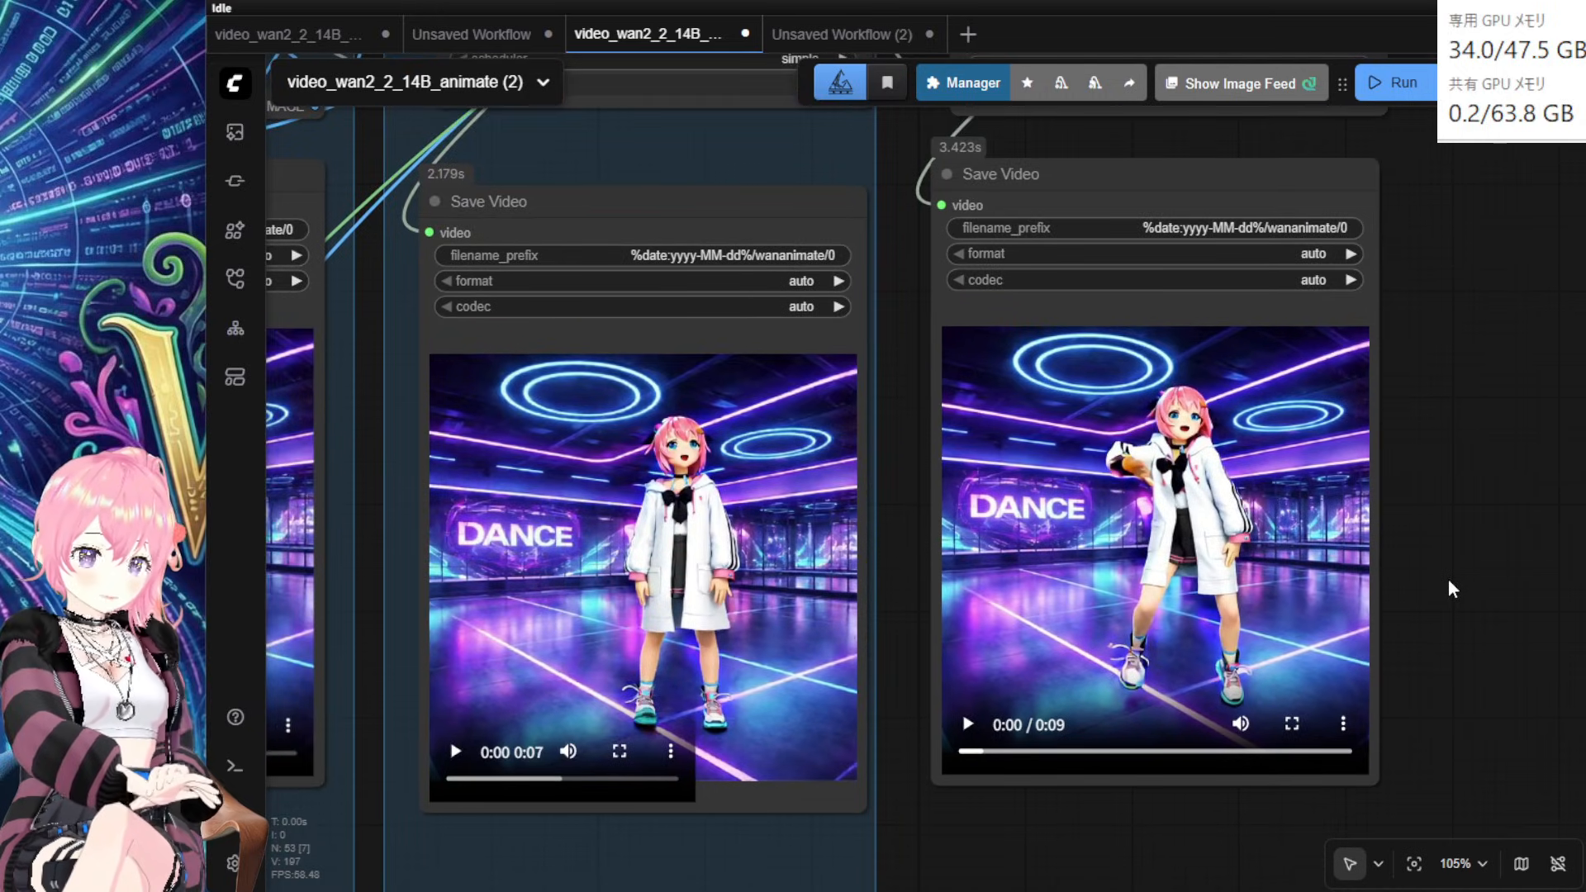
scroll(1448, 580, "up", 1)
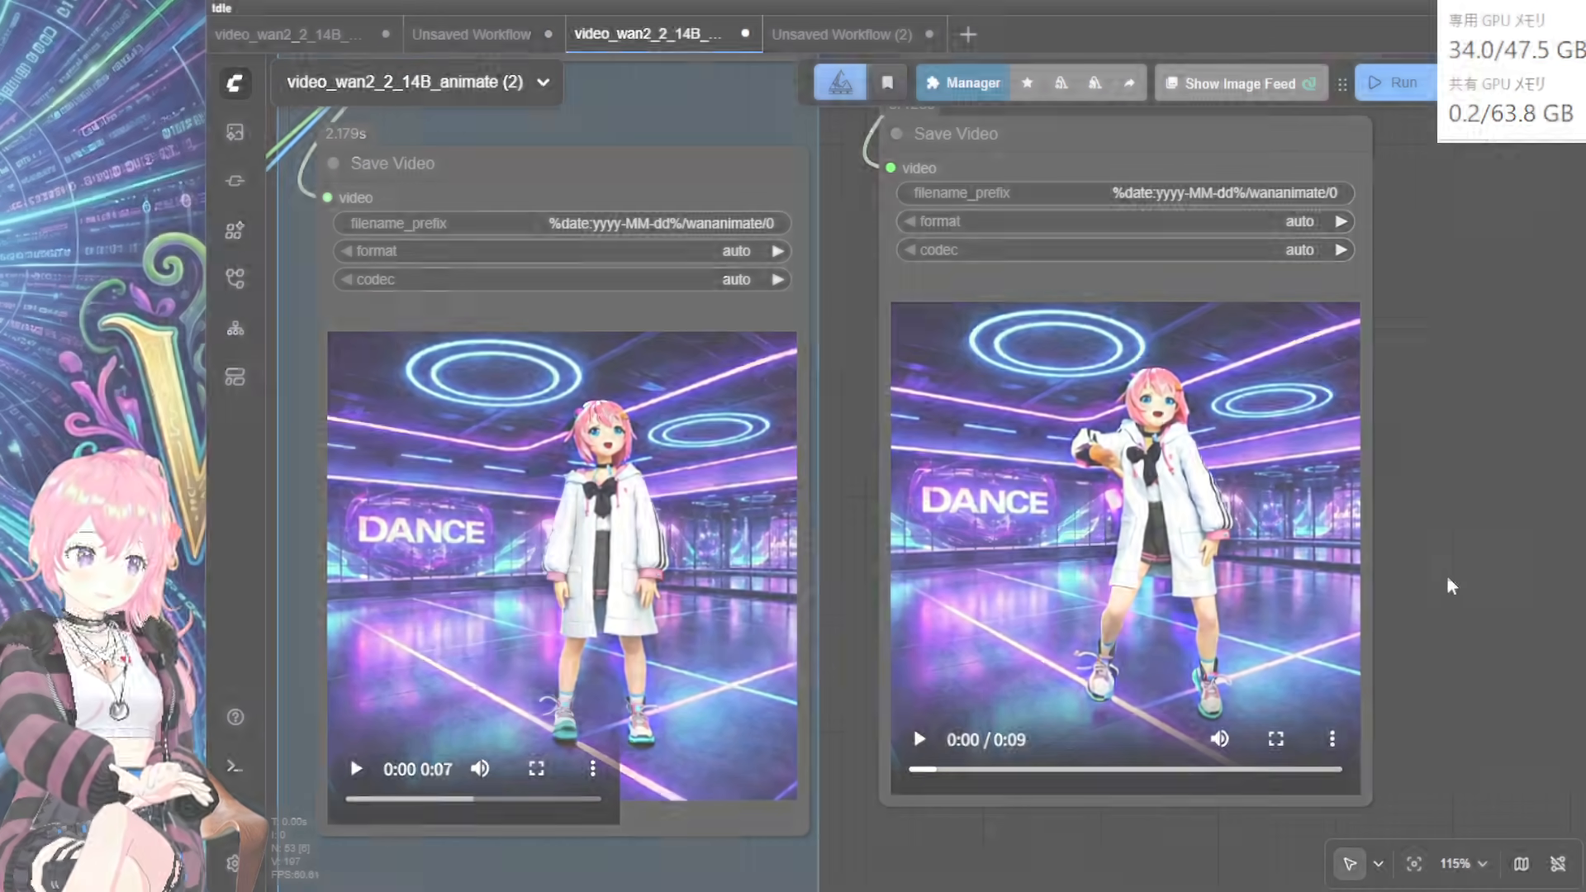